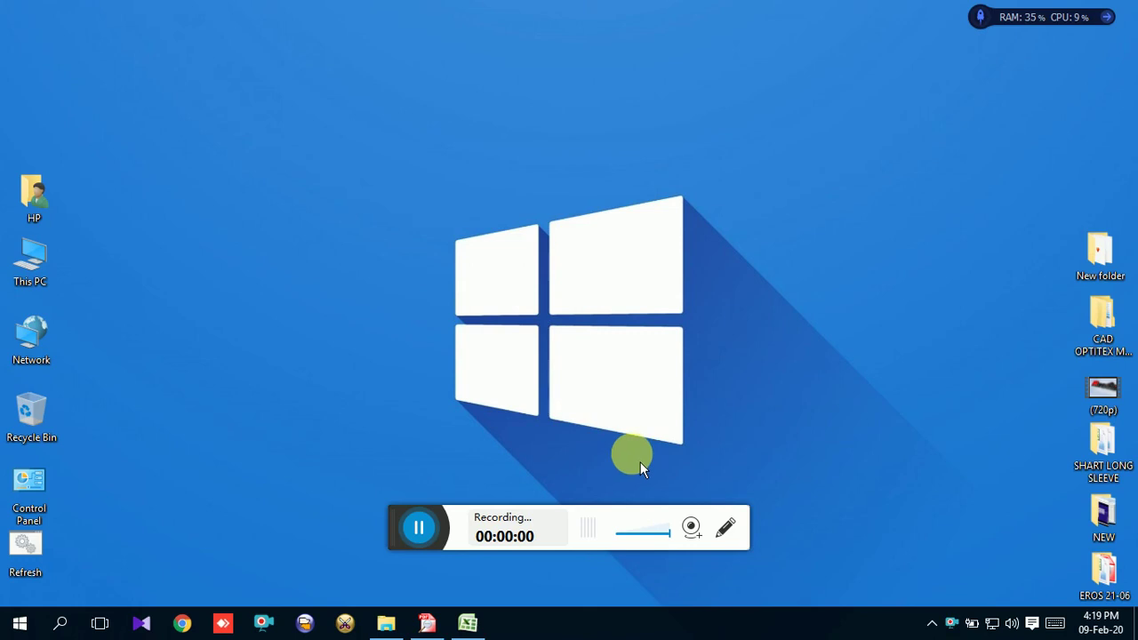
# Refresh the desktop, launch OptiTex PDS 10, and close the T SHART folder window.
pyautogui.rightClick(588, 272)
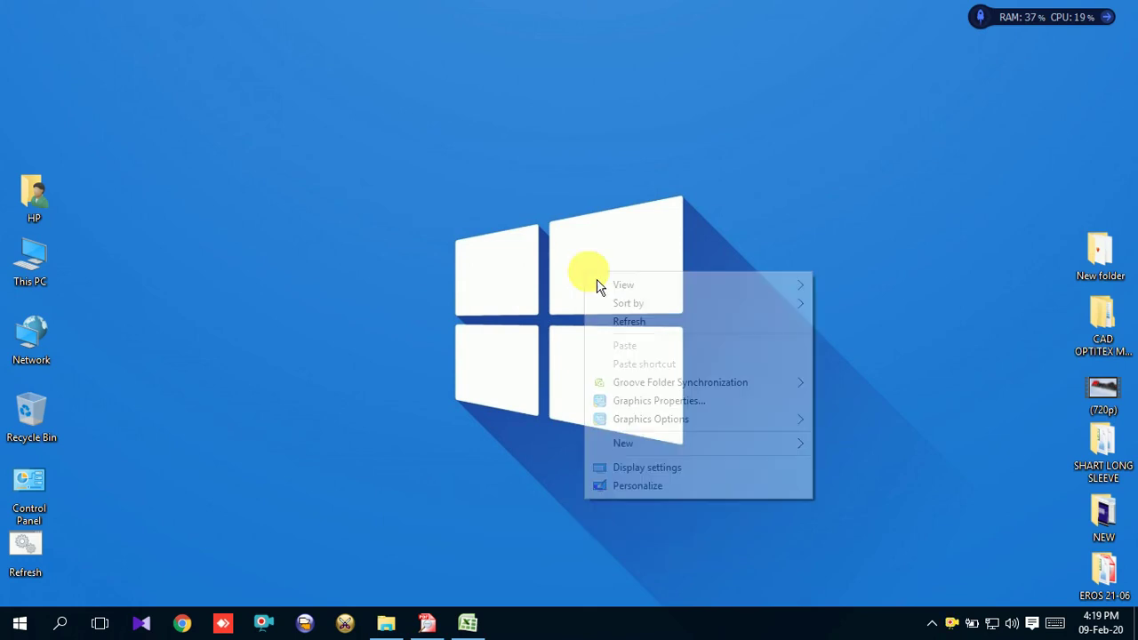
pyautogui.click(662, 321)
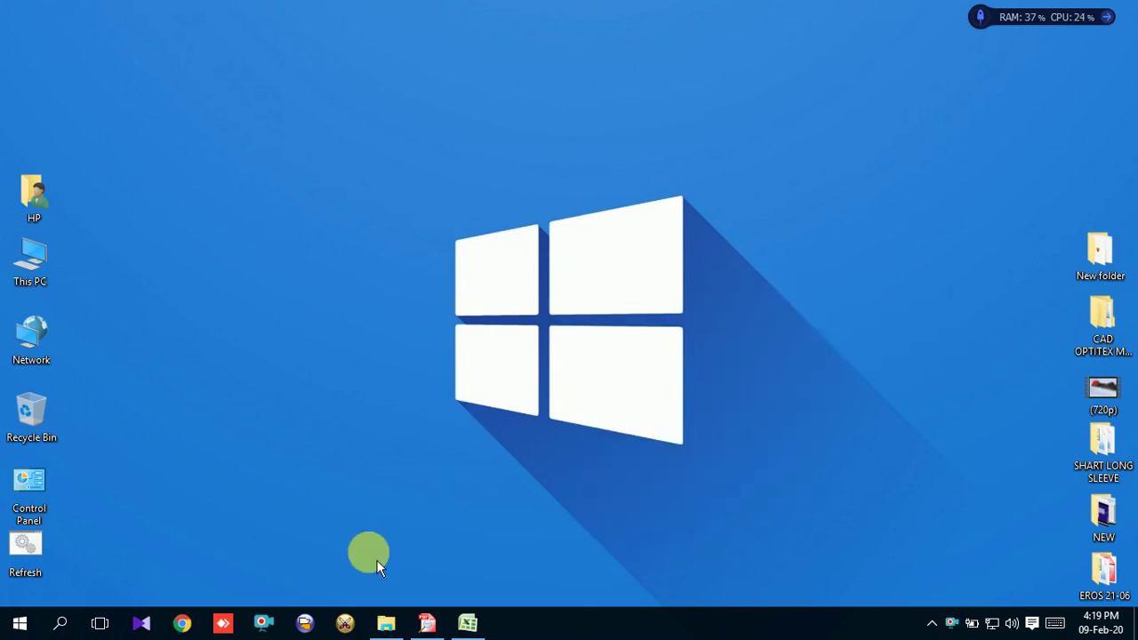
pyautogui.click(347, 624)
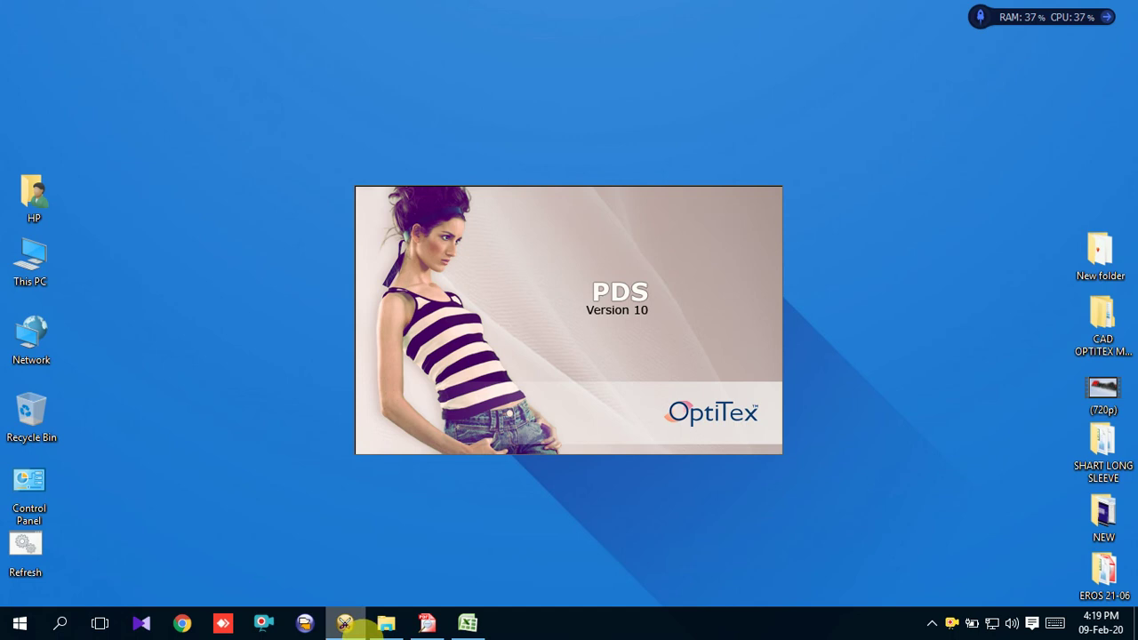
pyautogui.moveTo(386, 623)
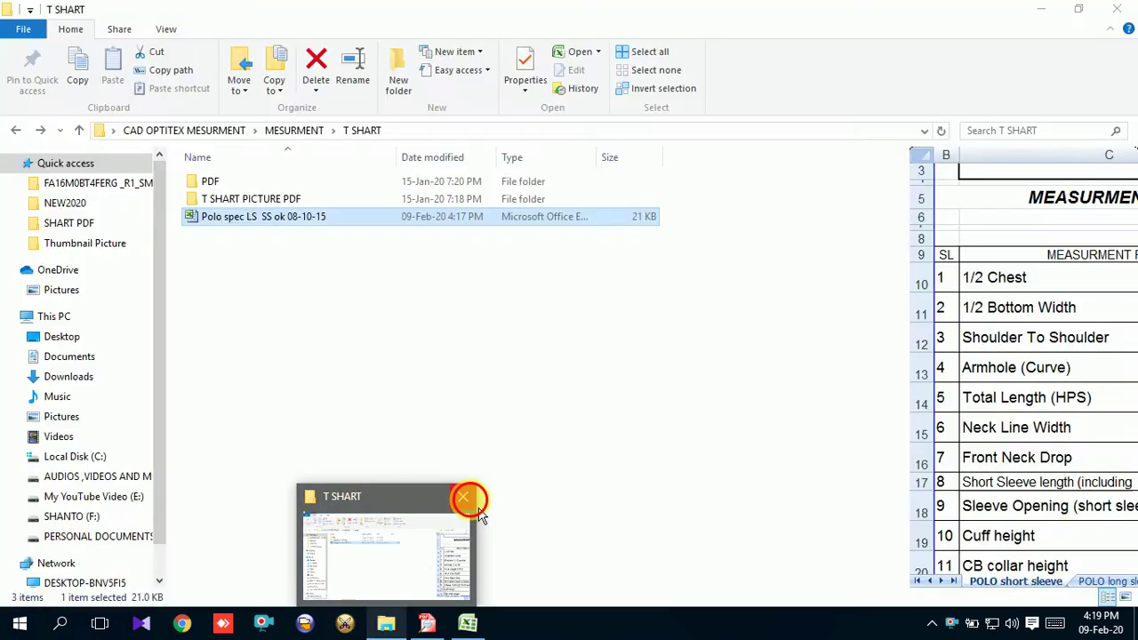
pyautogui.click(478, 514)
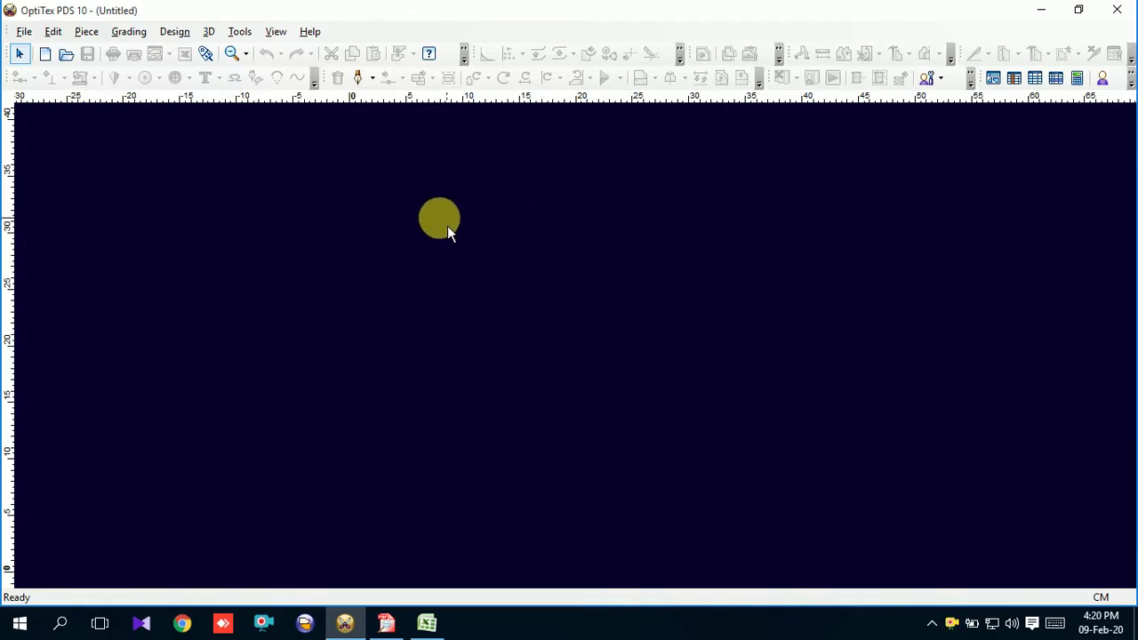
# Bring the SITF54 T-shirt tech pack PDF in Free PDF Reader to the front.
pyautogui.click(385, 622)
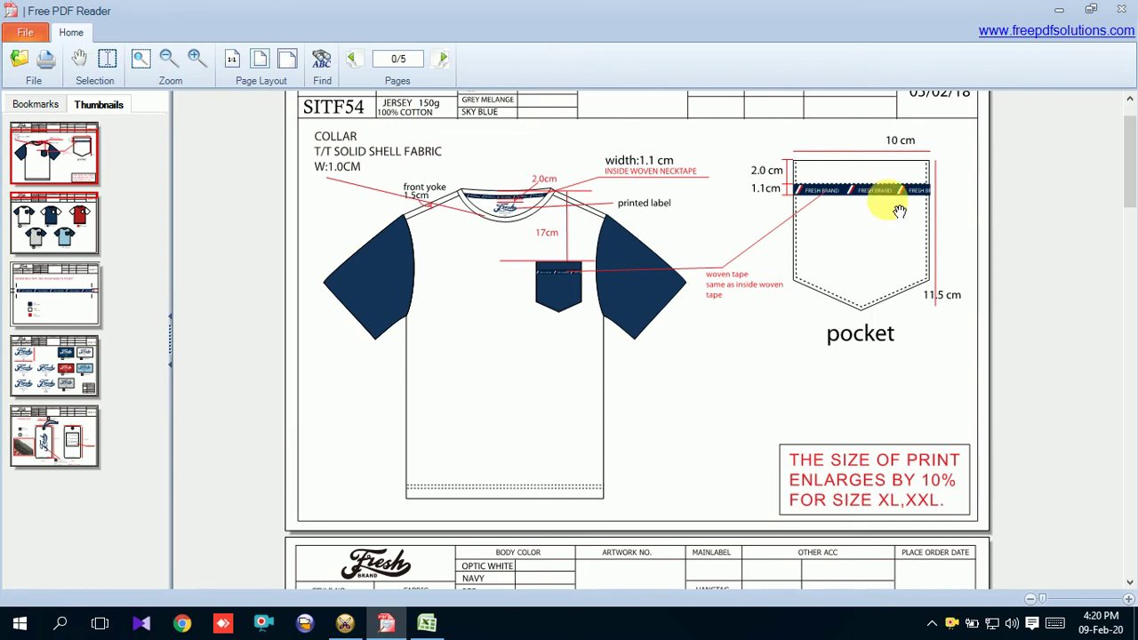
# Page through the tech pack PDF as far as page 5.
pyautogui.scroll(-3, 622, 476)
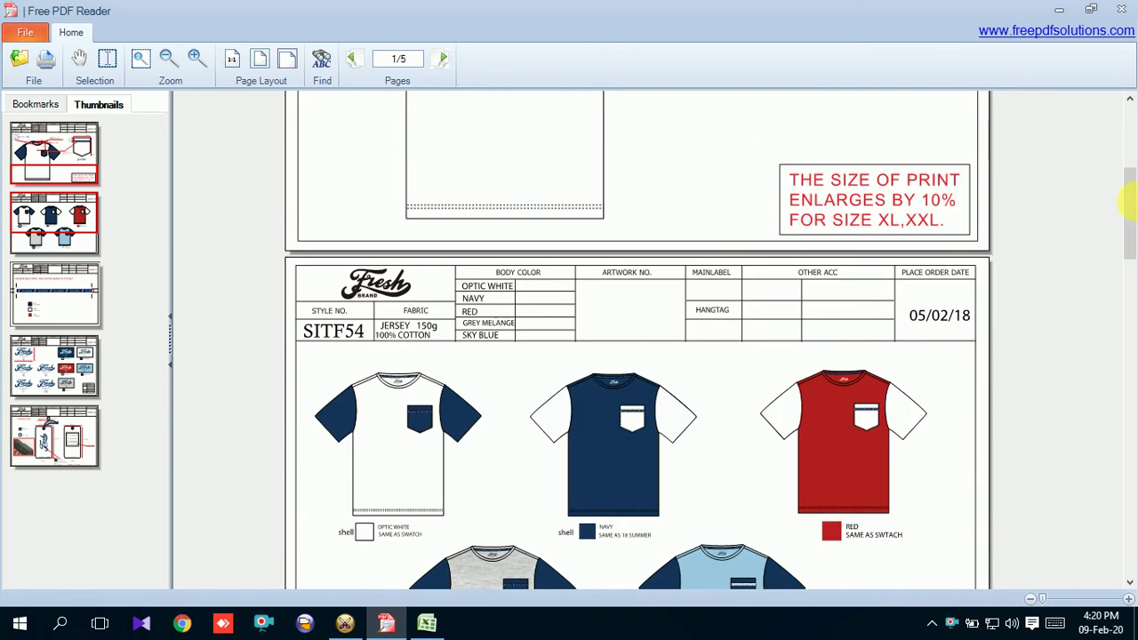
pyautogui.moveTo(1128, 203); pyautogui.dragTo(1125, 500)
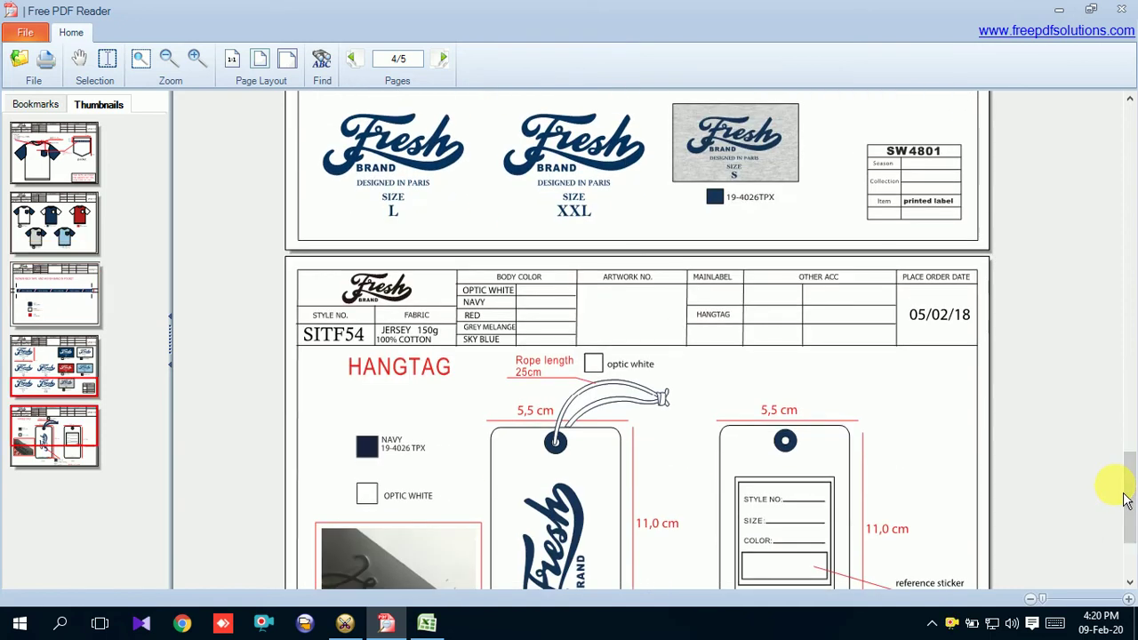
pyautogui.moveTo(1127, 485)
pyautogui.mouseDown()
pyautogui.moveTo(1130, 601)
pyautogui.moveTo(1128, 560)
pyautogui.mouseUp()
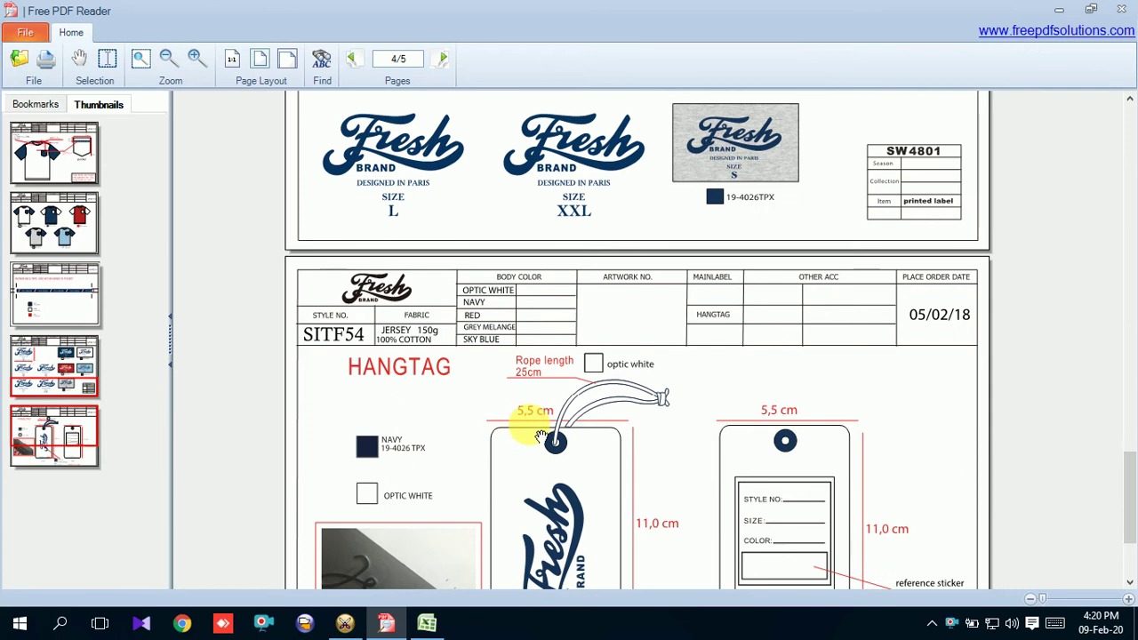
# Return to the neck tape and pocket band page, then bring the polo spec sheet forward.
pyautogui.scroll(1, 540, 436)
pyautogui.scroll(2, 539, 435)
pyautogui.scroll(1, 539, 436)
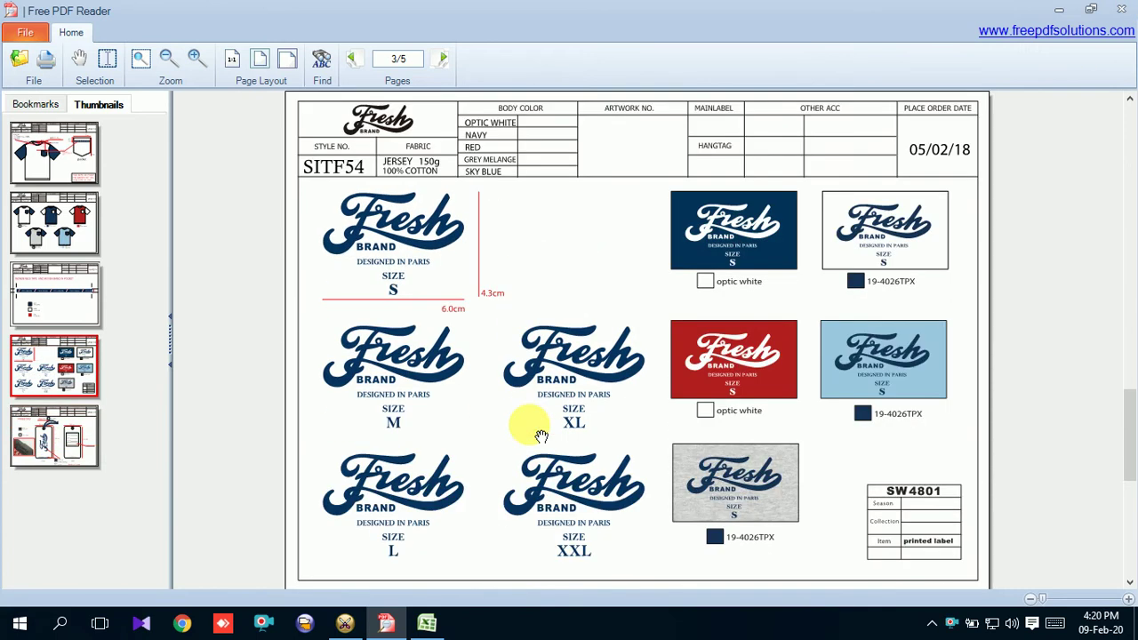
pyautogui.scroll(2, 540, 436)
pyautogui.scroll(2, 539, 436)
pyautogui.scroll(2, 538, 436)
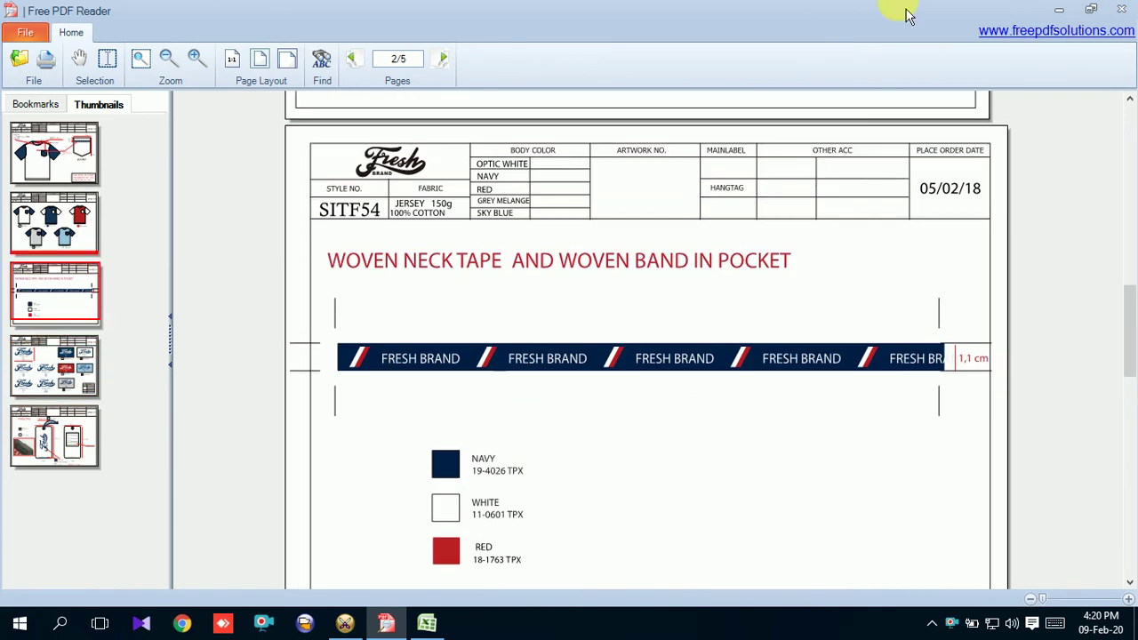
pyautogui.click(1060, 11)
pyautogui.click(426, 622)
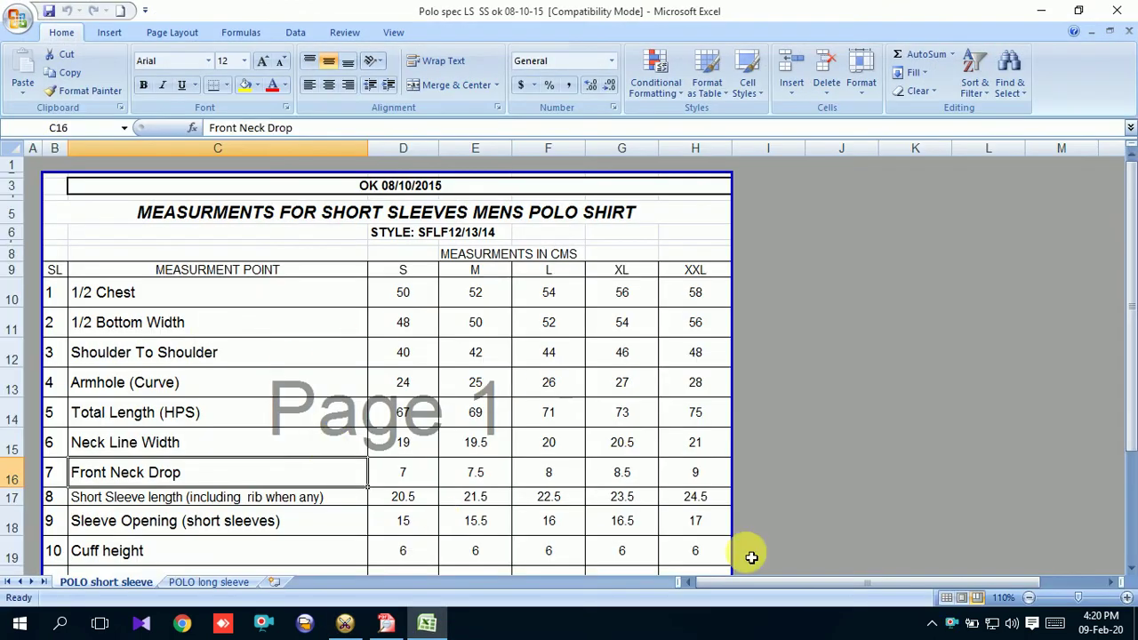
# Try the Page Layout and Page Break Preview views of the polo sheet, dismissing the welcome notice.
pyautogui.click(690, 583)
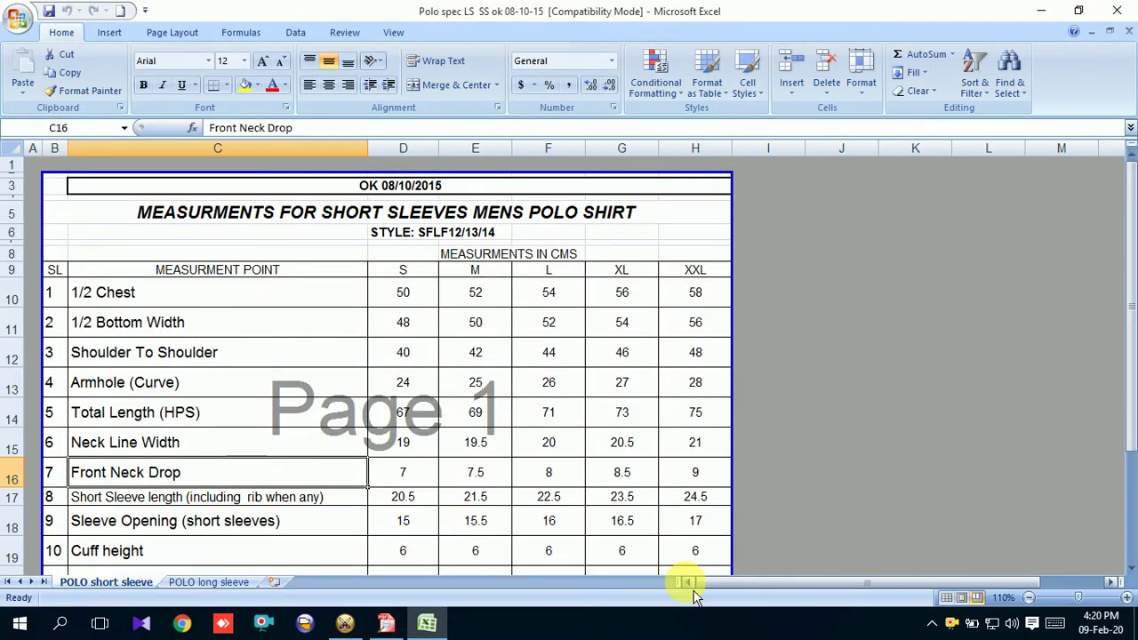
pyautogui.click(972, 604)
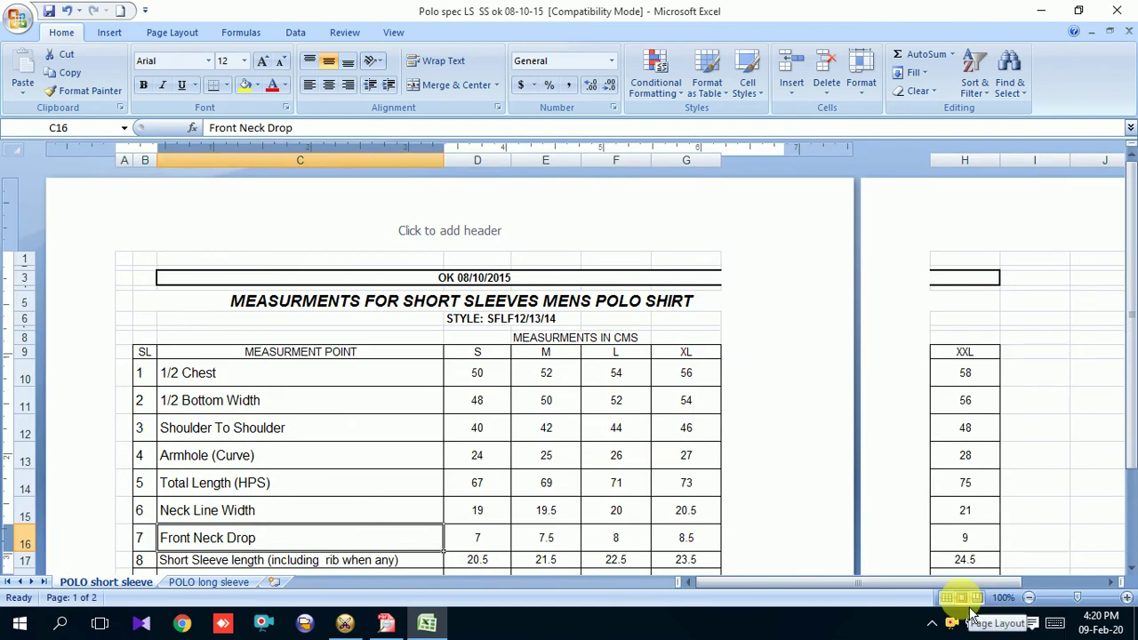
pyautogui.click(947, 599)
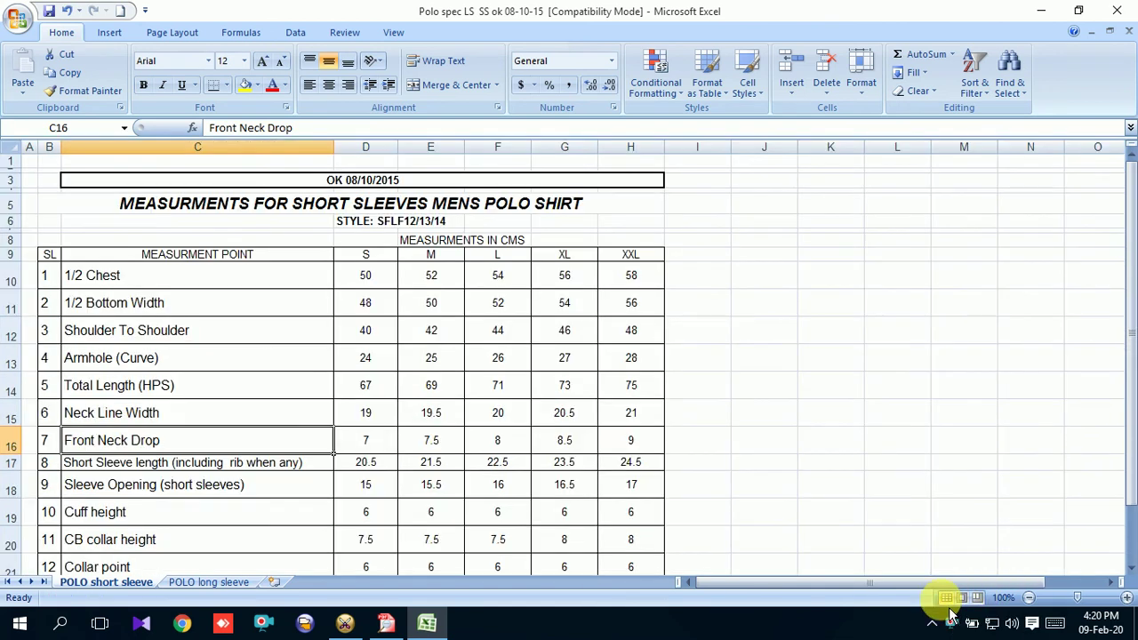
pyautogui.click(978, 597)
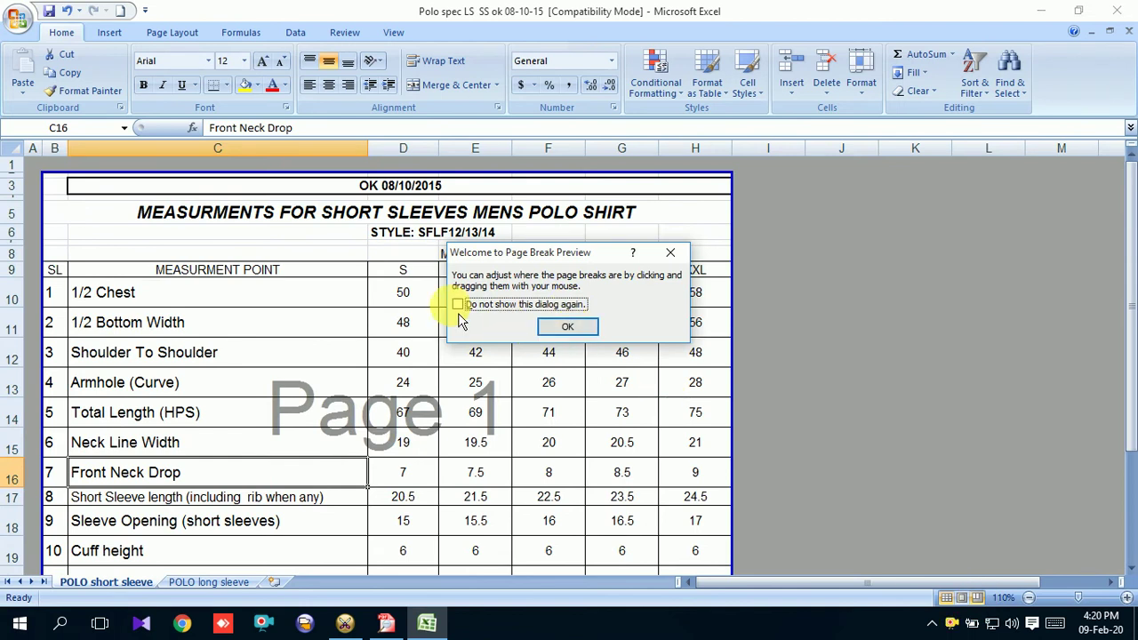
pyautogui.click(560, 327)
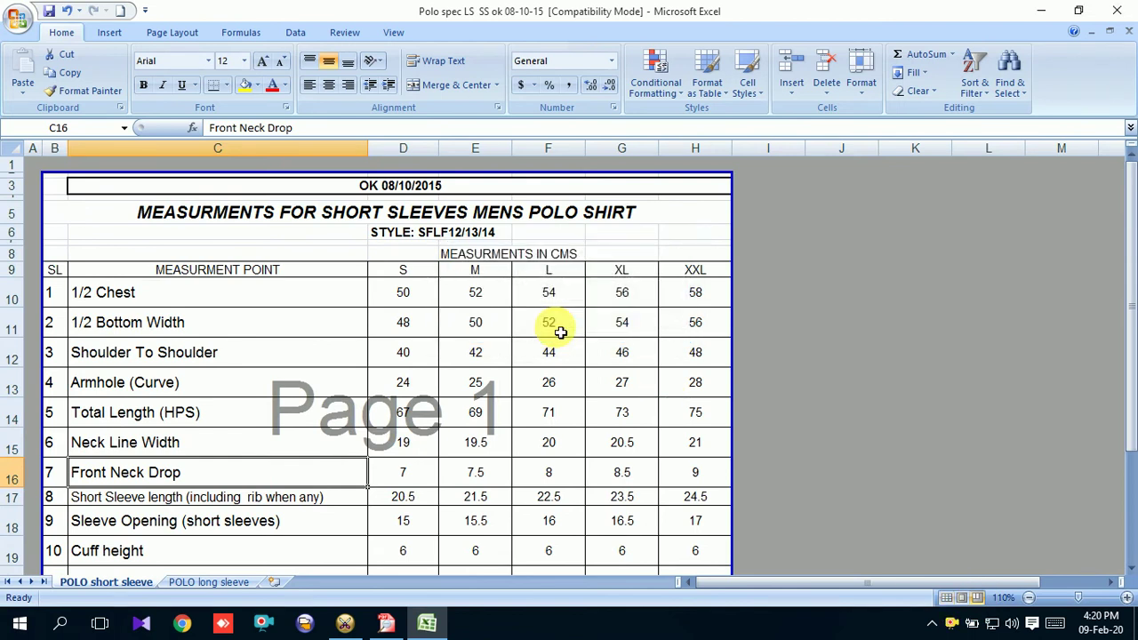
pyautogui.scroll(-3, 127, 383)
pyautogui.scroll(3, 116, 409)
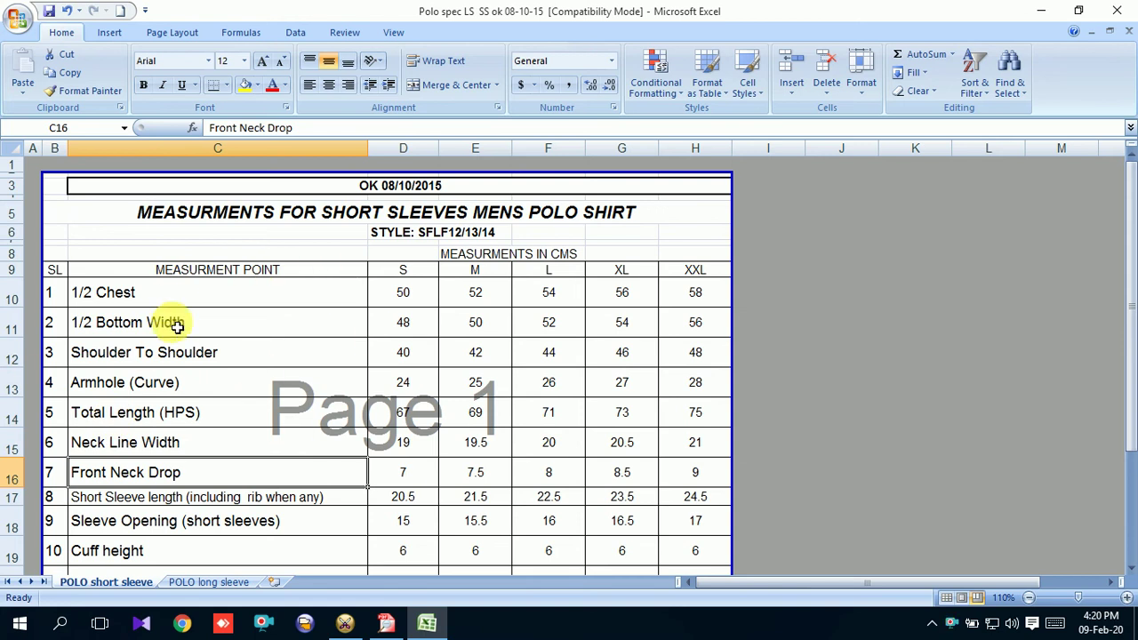
# Review the measurement points, including 1/2 Chest, at 100% and 93% zoom.
pyautogui.click(117, 213)
pyautogui.click(186, 290)
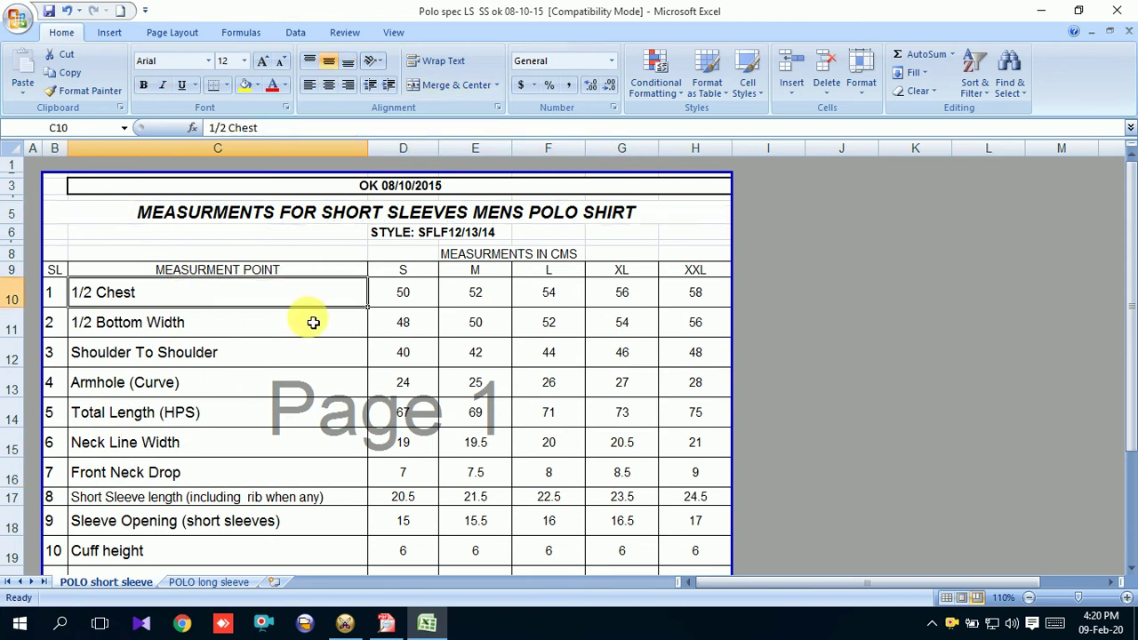
pyautogui.moveTo(1077, 597); pyautogui.dragTo(1082, 597)
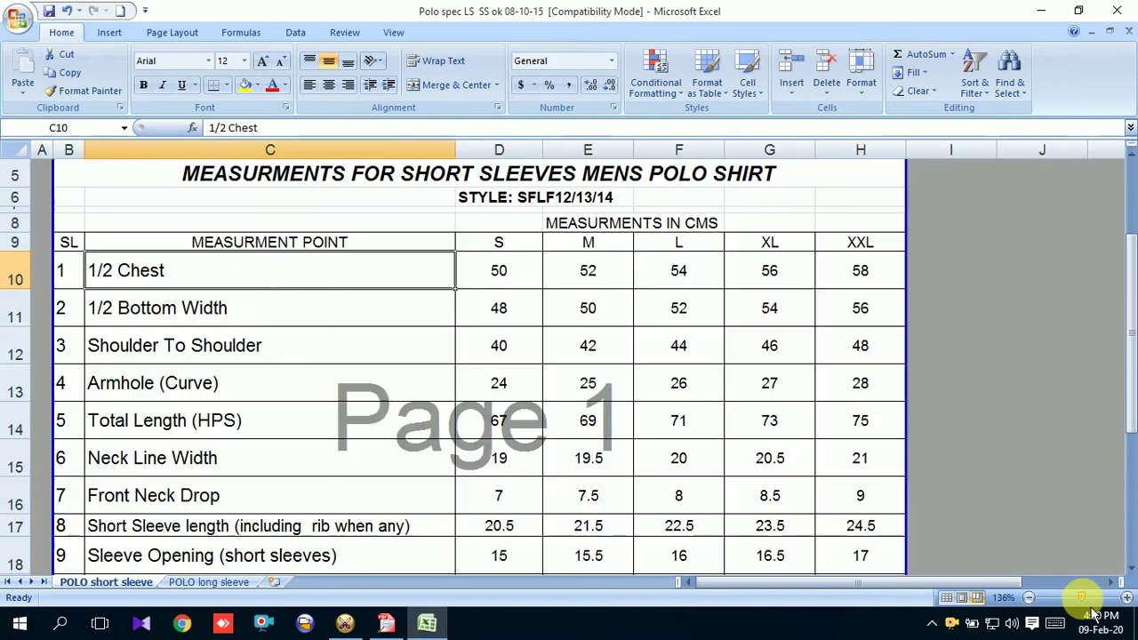
pyautogui.scroll(-2, 55, 387)
pyautogui.scroll(2, 55, 391)
pyautogui.scroll(1, 67, 402)
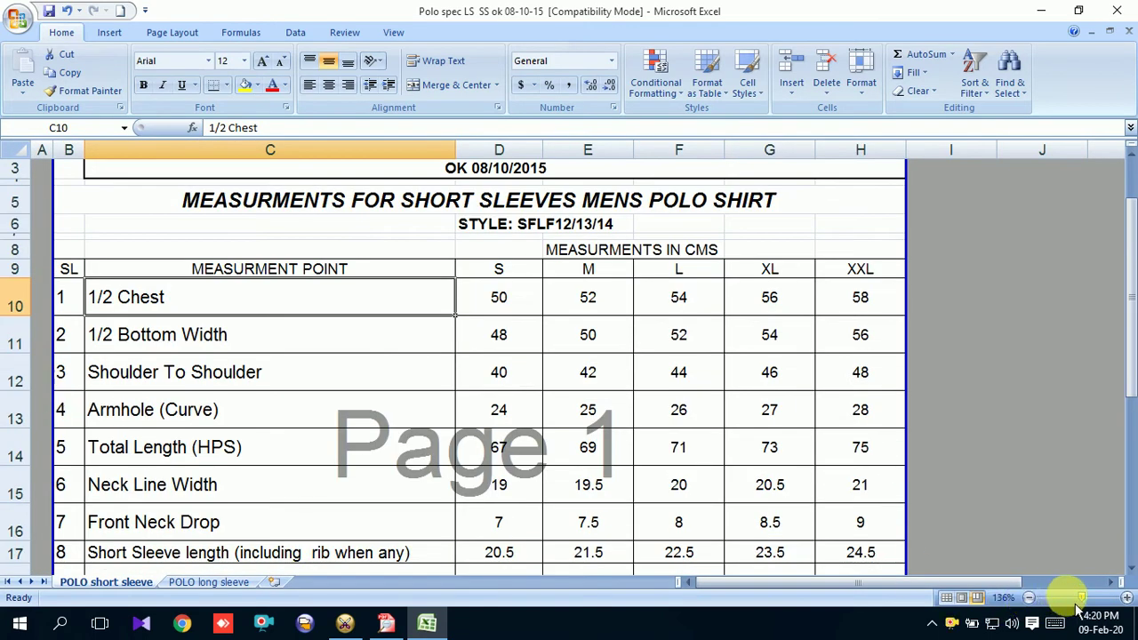
pyautogui.click(1066, 598)
pyautogui.moveTo(1076, 606); pyautogui.dragTo(1084, 610)
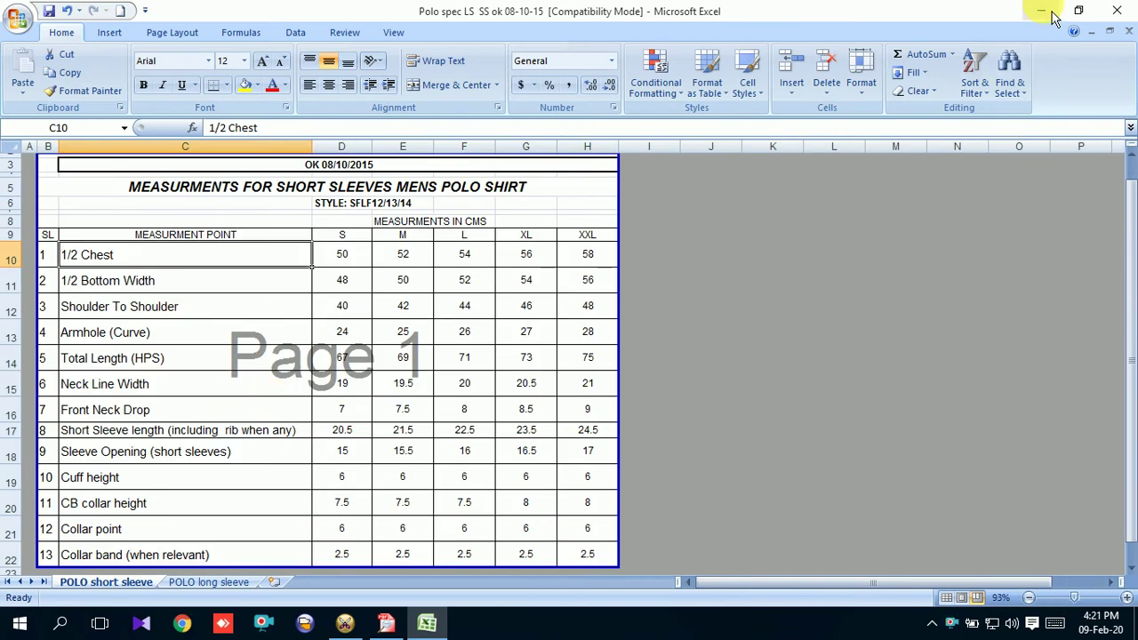
# Switch back to Page Layout view and zoom out, to 100%, and in on the measurement cells.
pyautogui.click(961, 598)
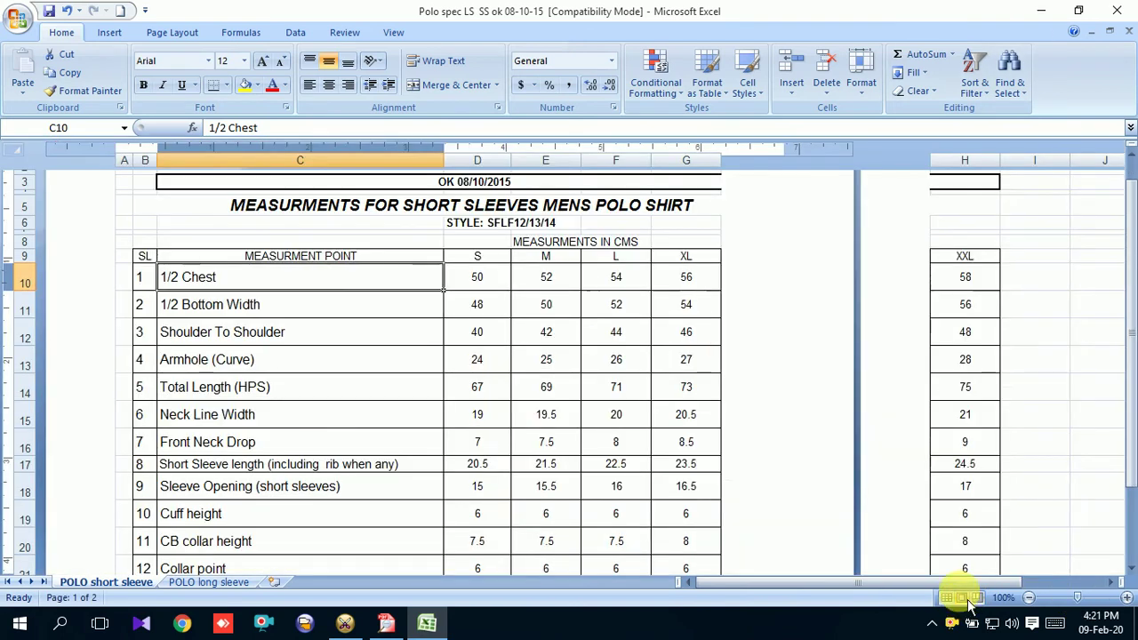
pyautogui.click(1055, 598)
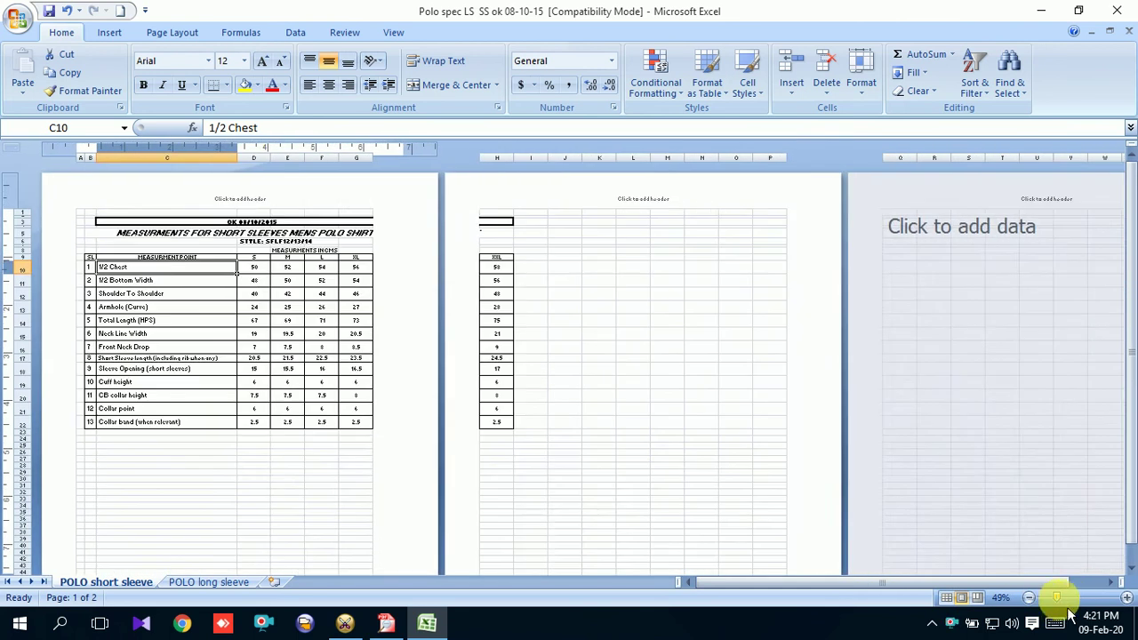
pyautogui.click(1077, 597)
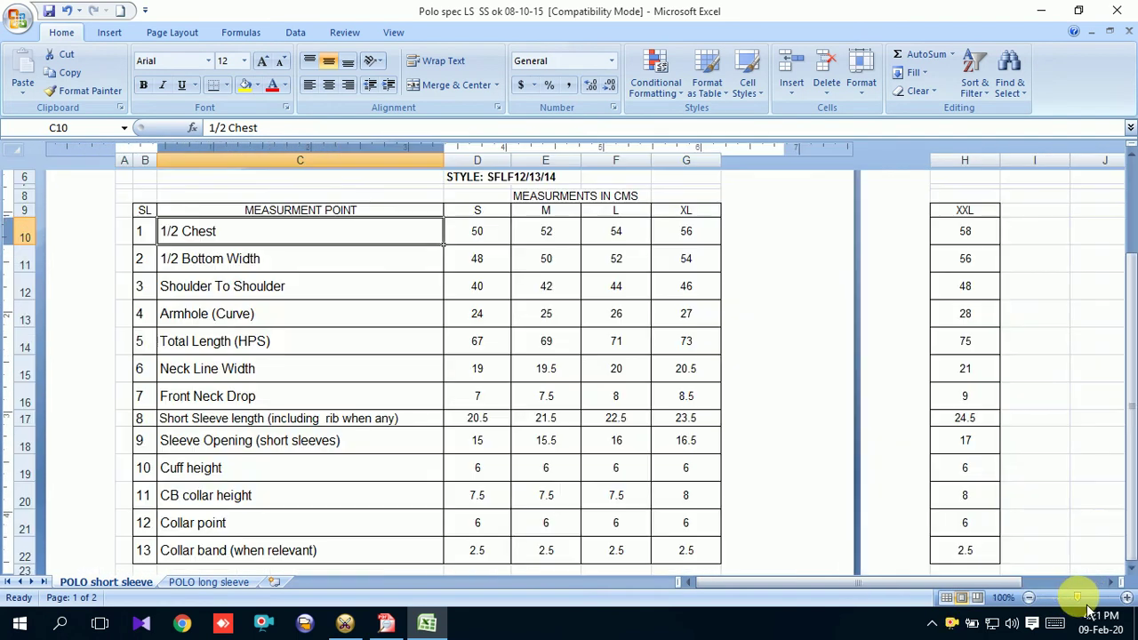
pyautogui.click(1095, 598)
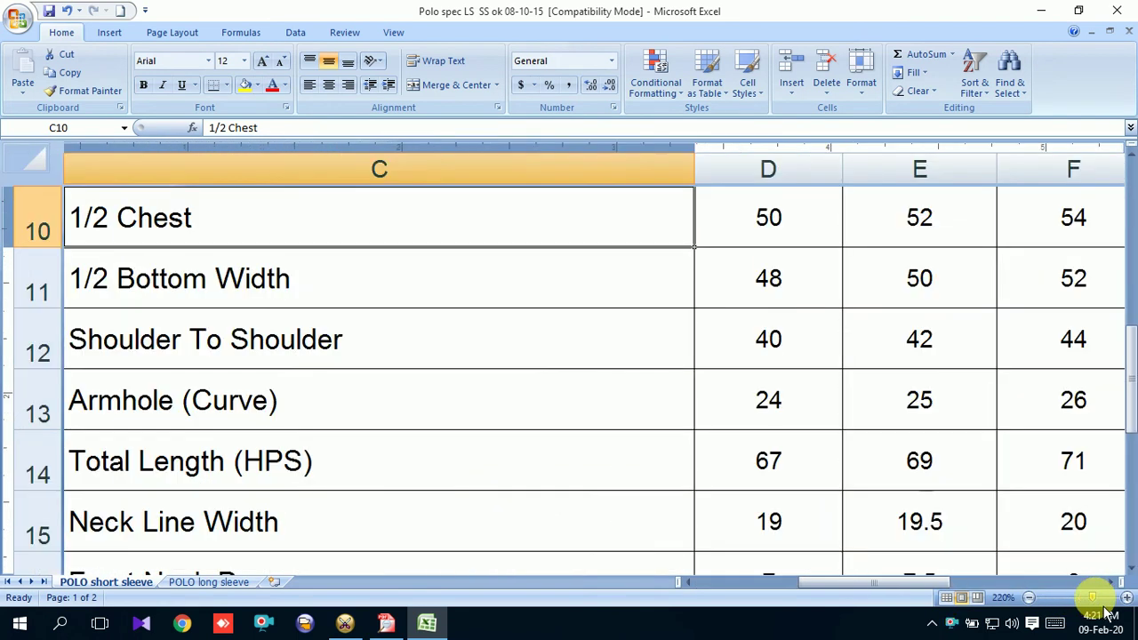
pyautogui.moveTo(1092, 597); pyautogui.dragTo(1078, 598)
pyautogui.moveTo(878, 583); pyautogui.dragTo(827, 601)
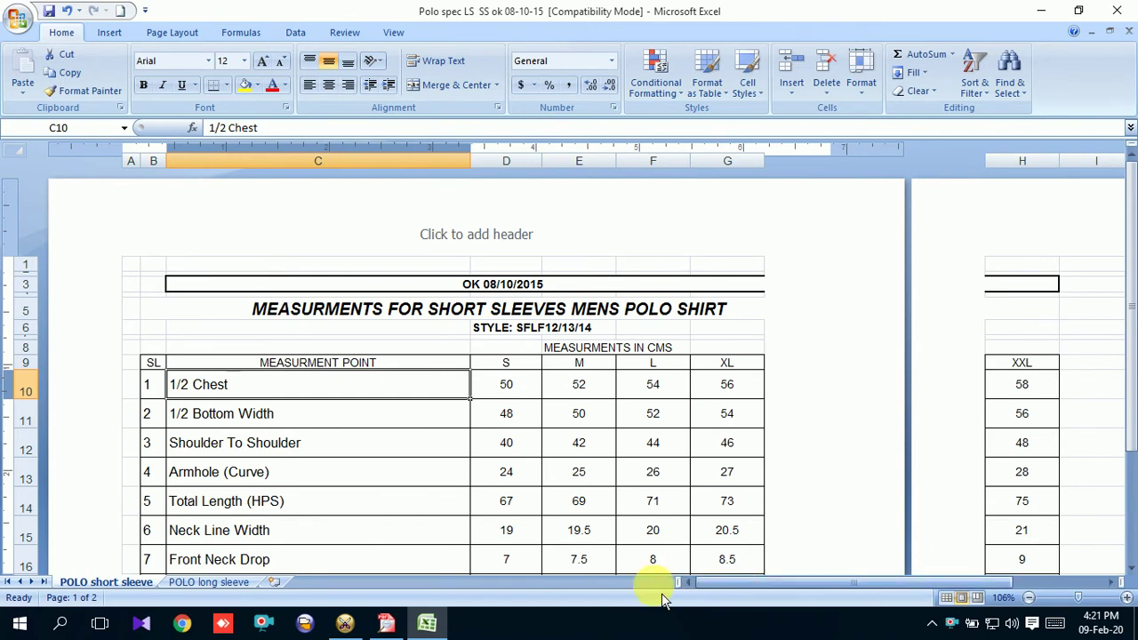
pyautogui.scroll(-3, 266, 431)
pyautogui.scroll(3, 254, 412)
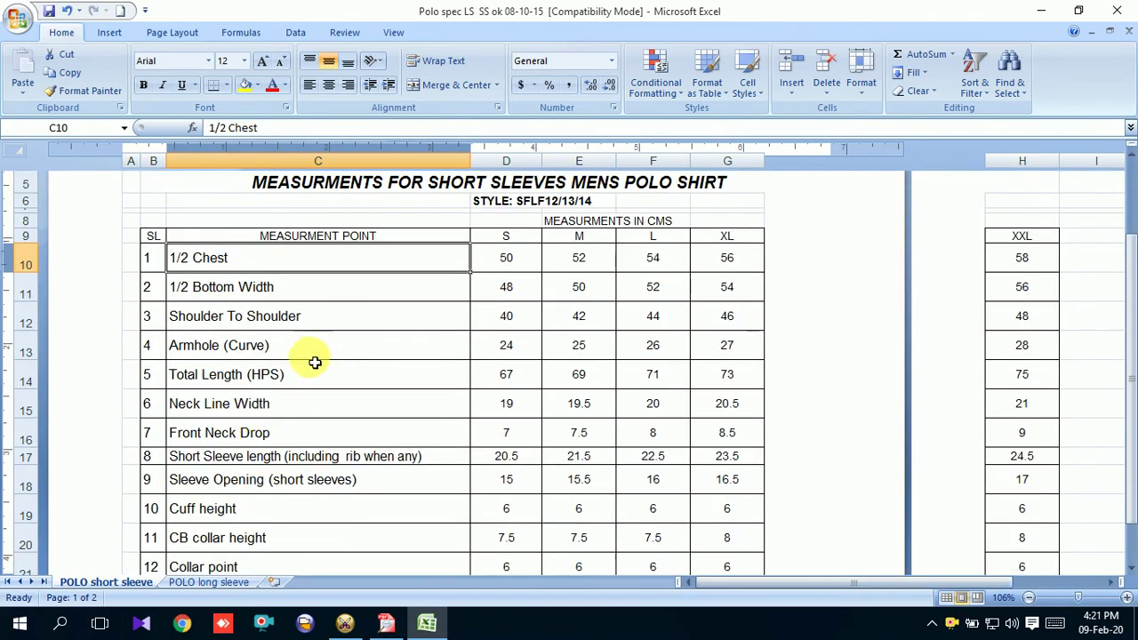
# Return the sheet to Normal view, select an empty cell, and minimize Excel.
pyautogui.click(946, 597)
pyautogui.scroll(-1, 177, 427)
pyautogui.scroll(1, 134, 427)
pyautogui.click(822, 289)
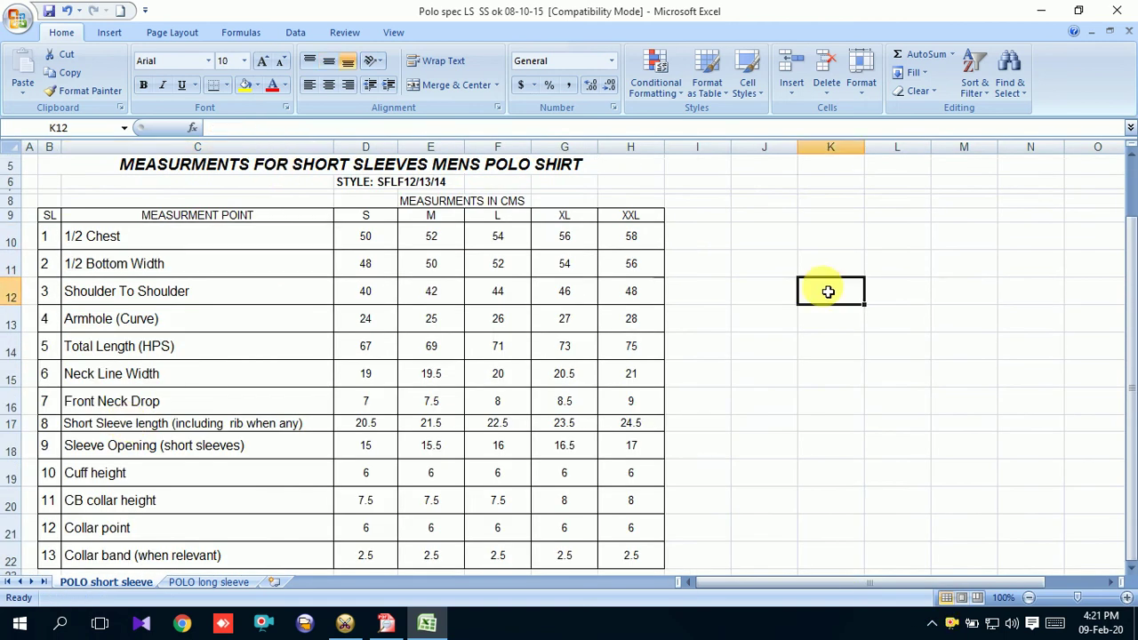
pyautogui.click(1062, 12)
pyautogui.rightClick(533, 186)
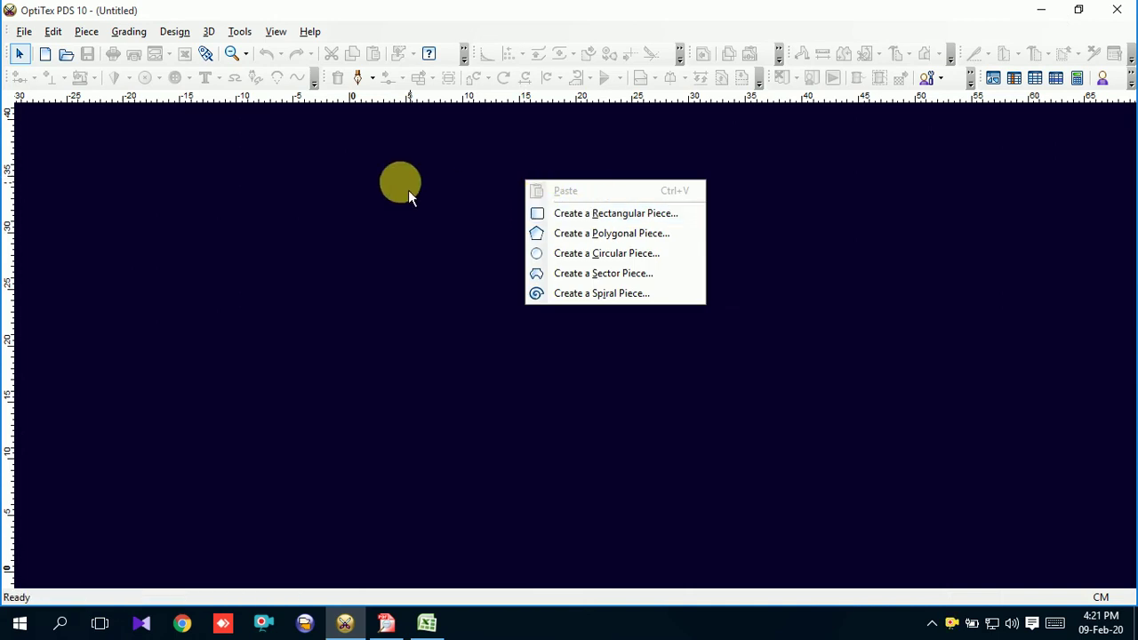
# Open the Create a Rectangular Piece dialog and bring the polo measurement sheet forward.
pyautogui.click(89, 35)
pyautogui.moveTo(120, 100)
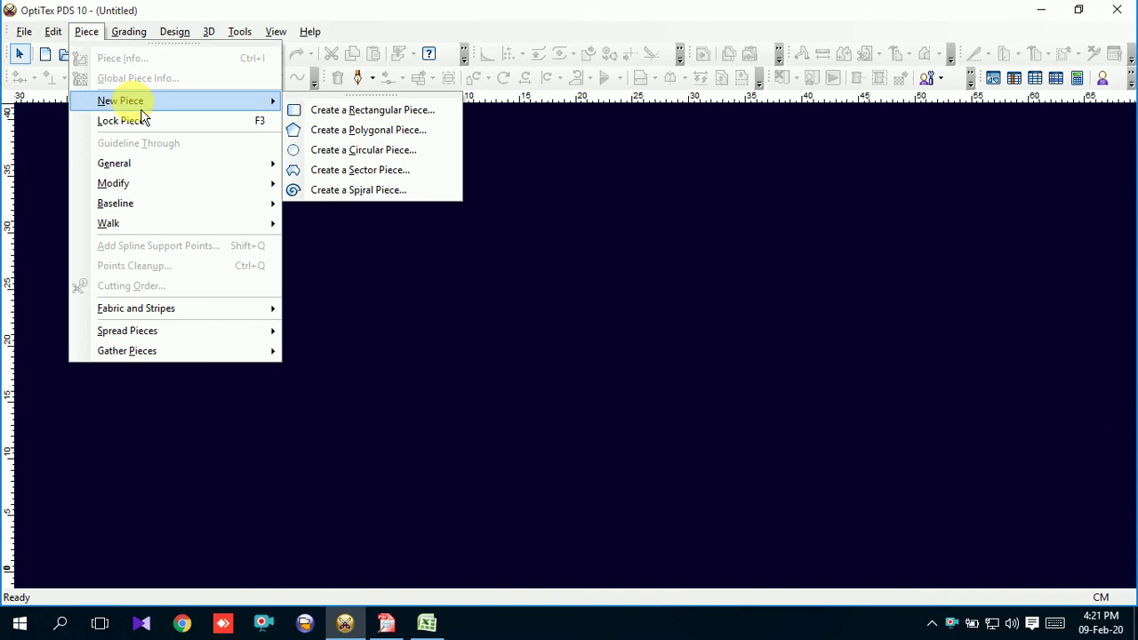
pyautogui.click(356, 113)
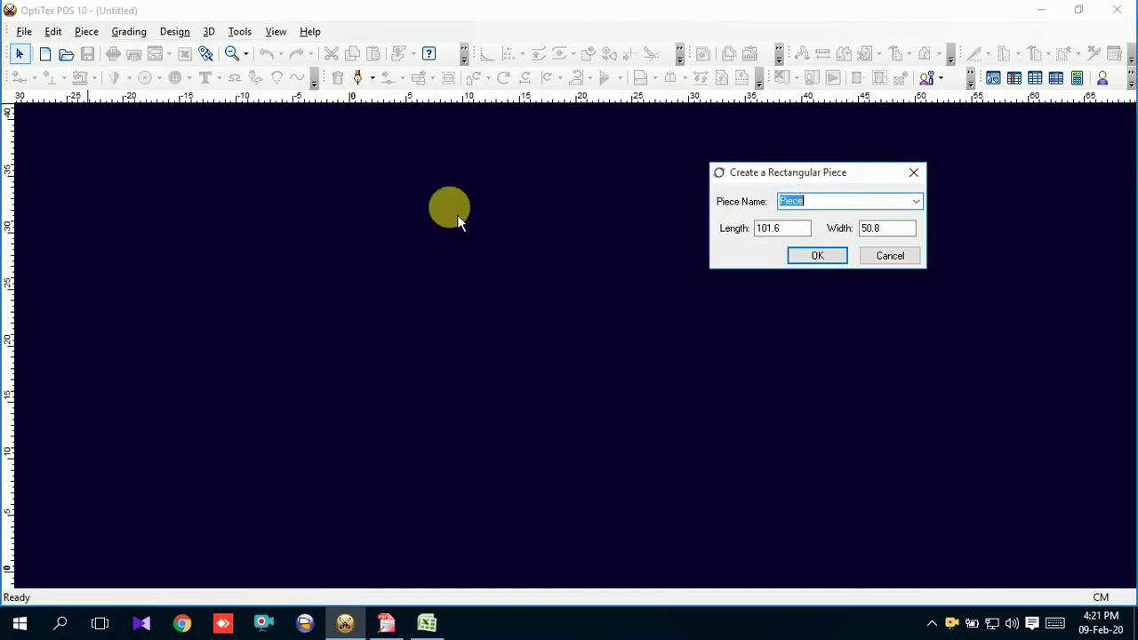
pyautogui.click(427, 624)
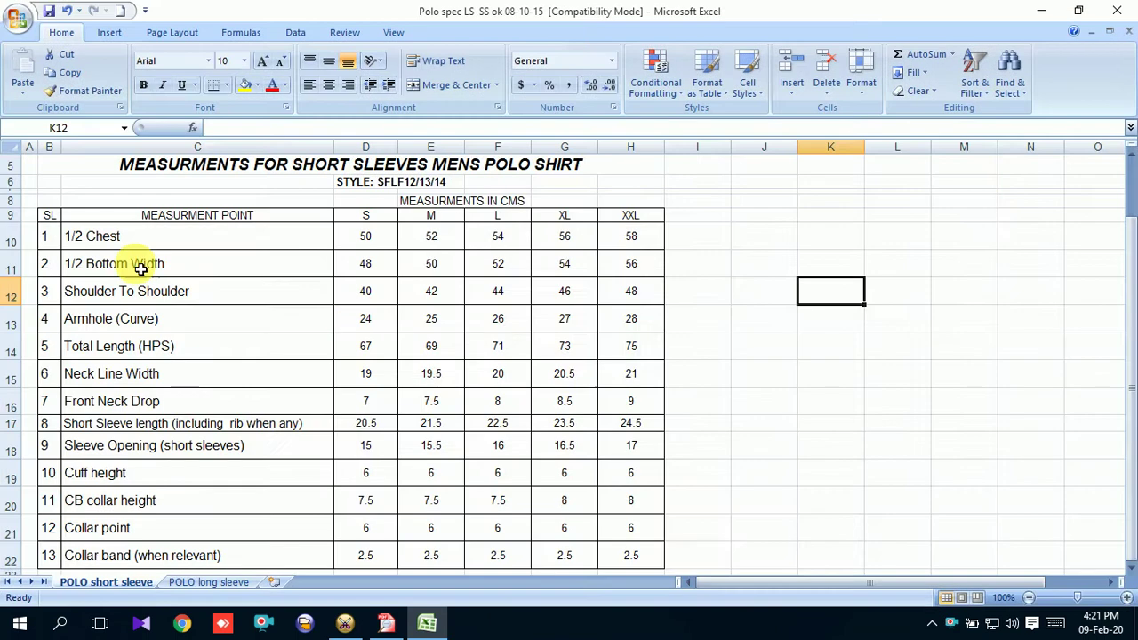
pyautogui.click(127, 246)
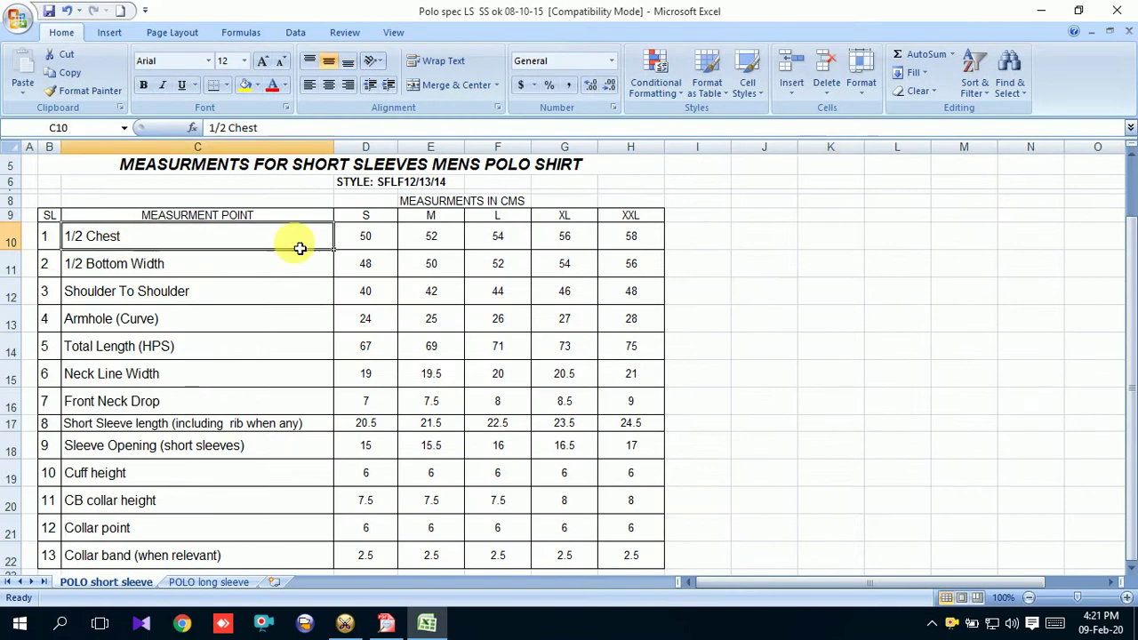
pyautogui.click(512, 242)
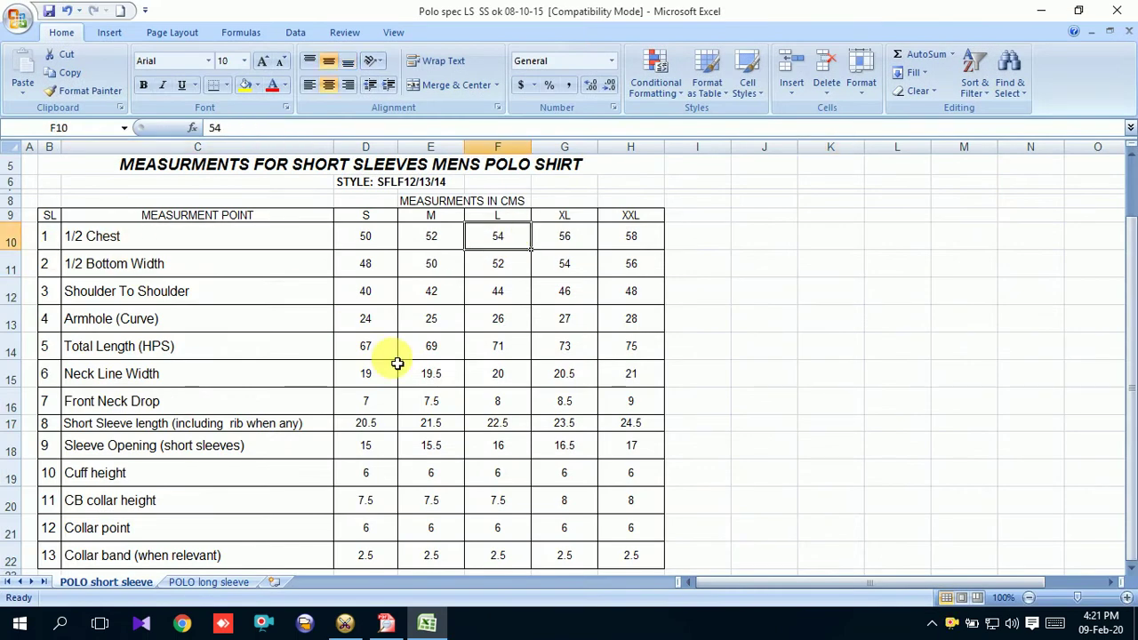
pyautogui.click(135, 349)
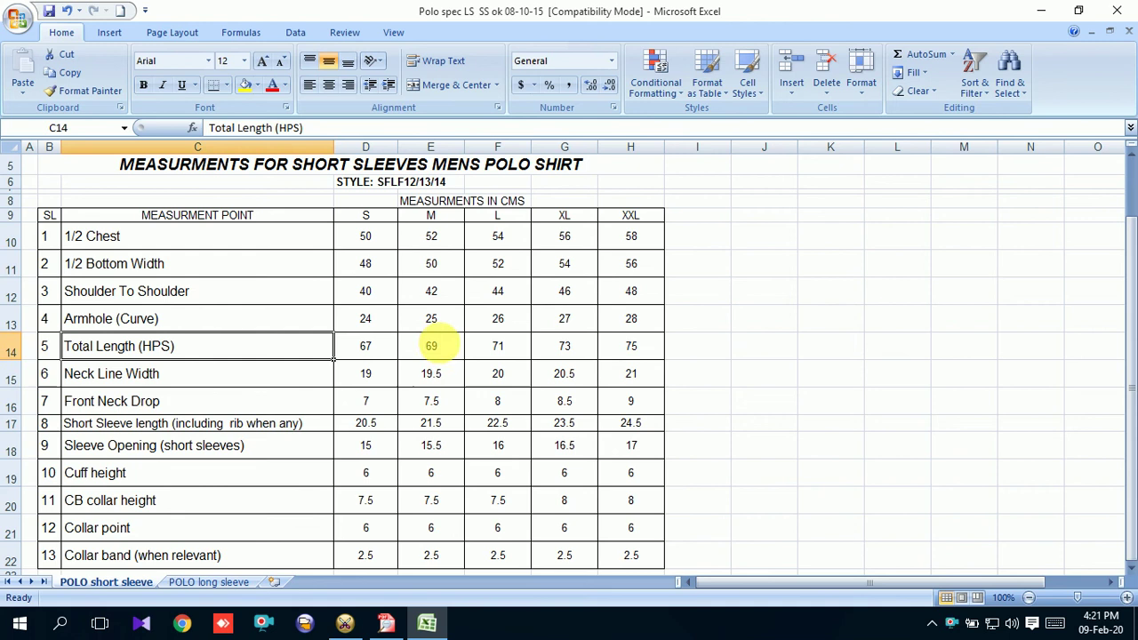
pyautogui.click(510, 347)
pyautogui.moveTo(345, 624)
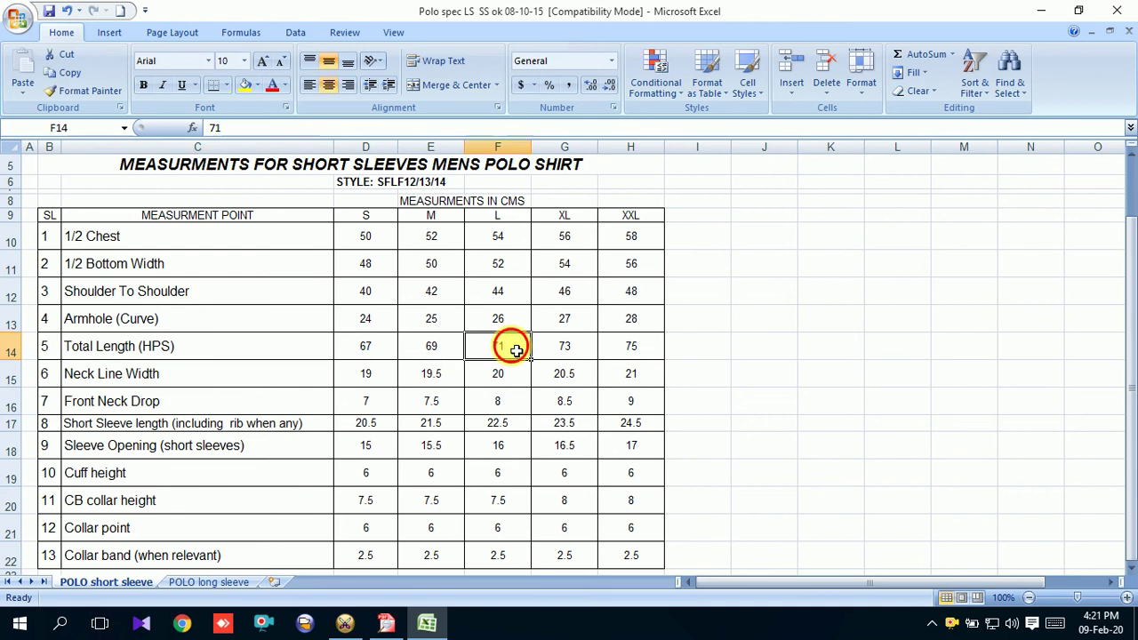
pyautogui.click(347, 625)
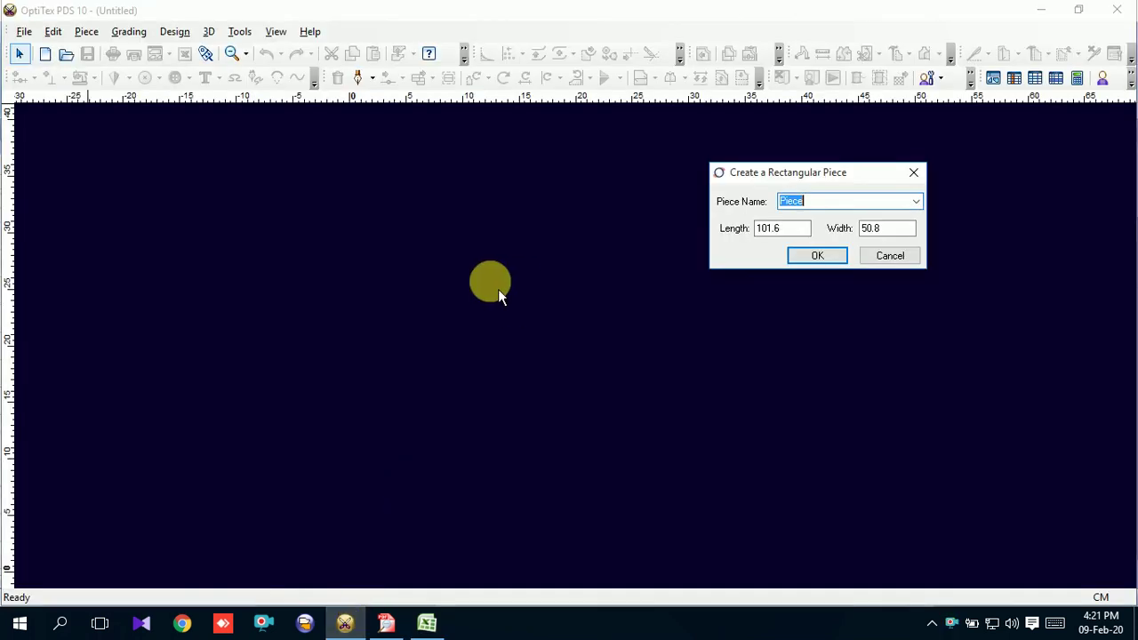
# Create a rectangular piece with Length 75 and Width 30.
pyautogui.doubleClick(778, 228)
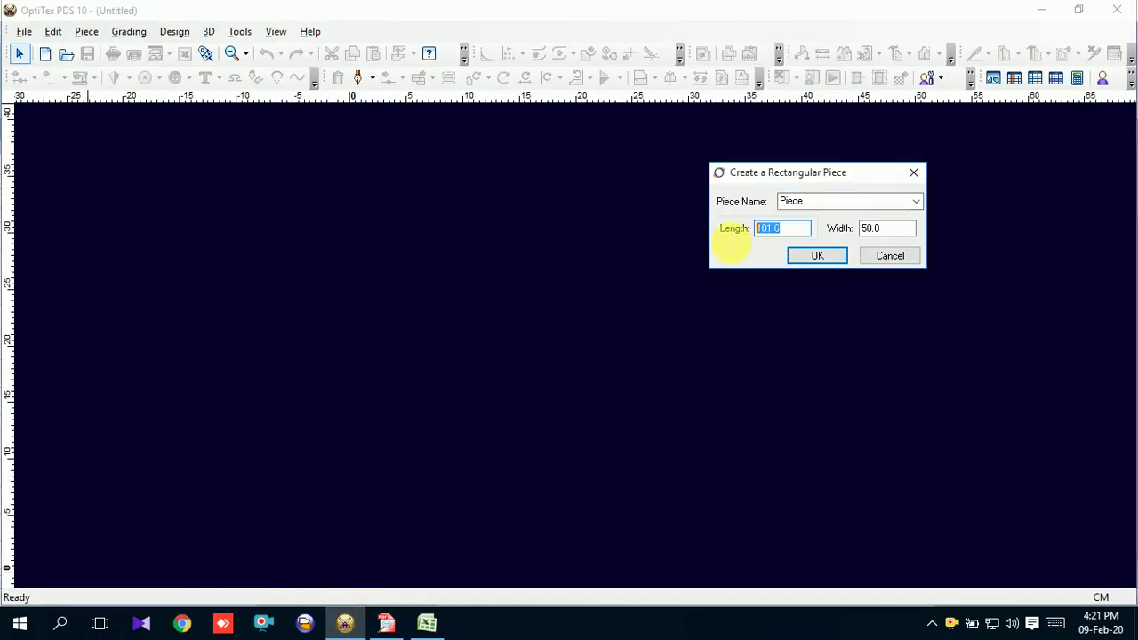
pyautogui.write('75')
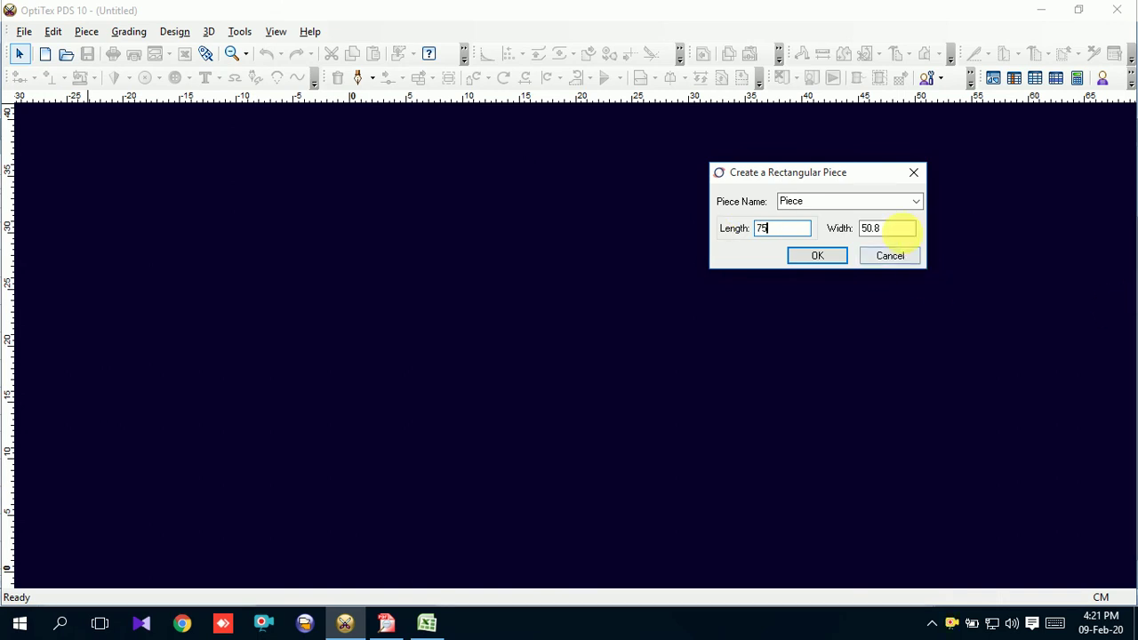
pyautogui.doubleClick(884, 229)
pyautogui.write('30')
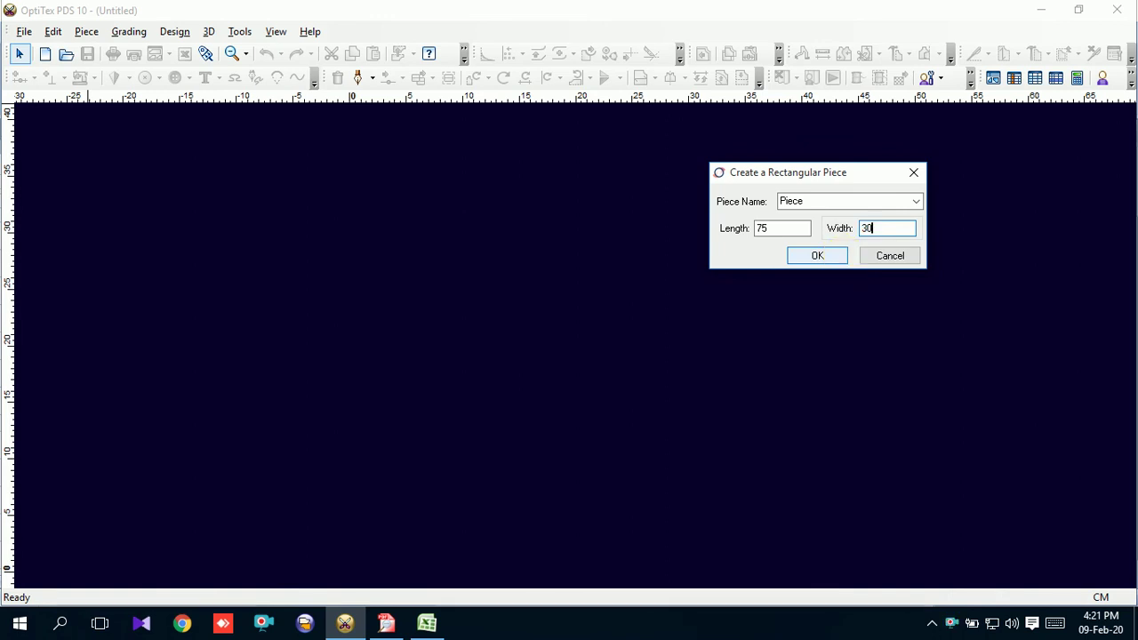
pyautogui.click(842, 256)
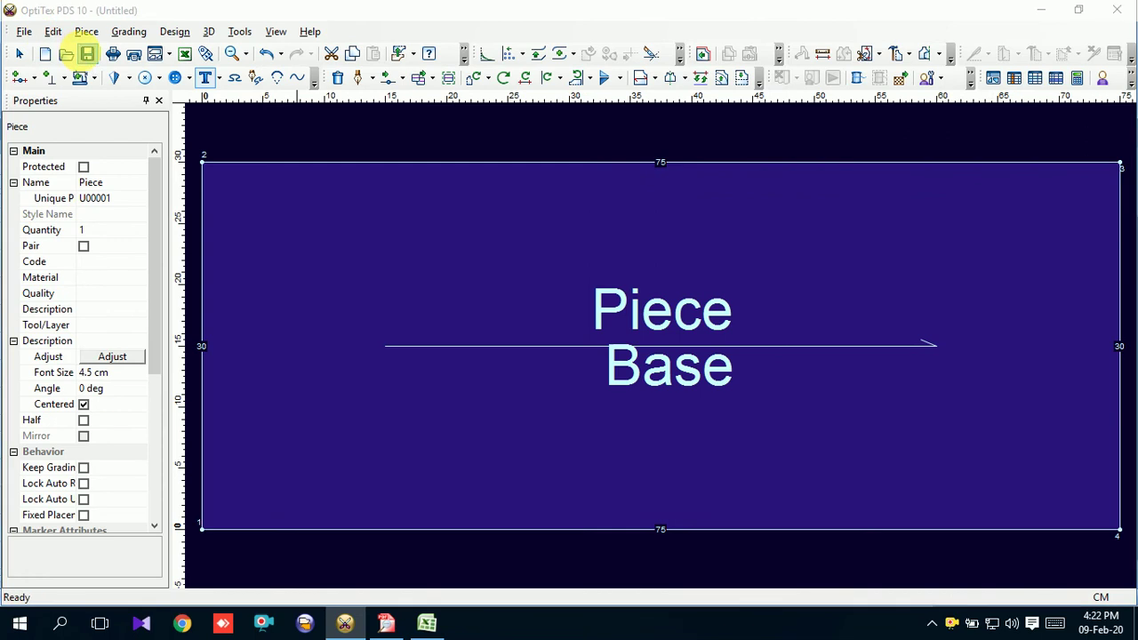
# Save the pattern as 'SITF25 T Shart Patternt' in the PATTRENT folder.
pyautogui.click(87, 54)
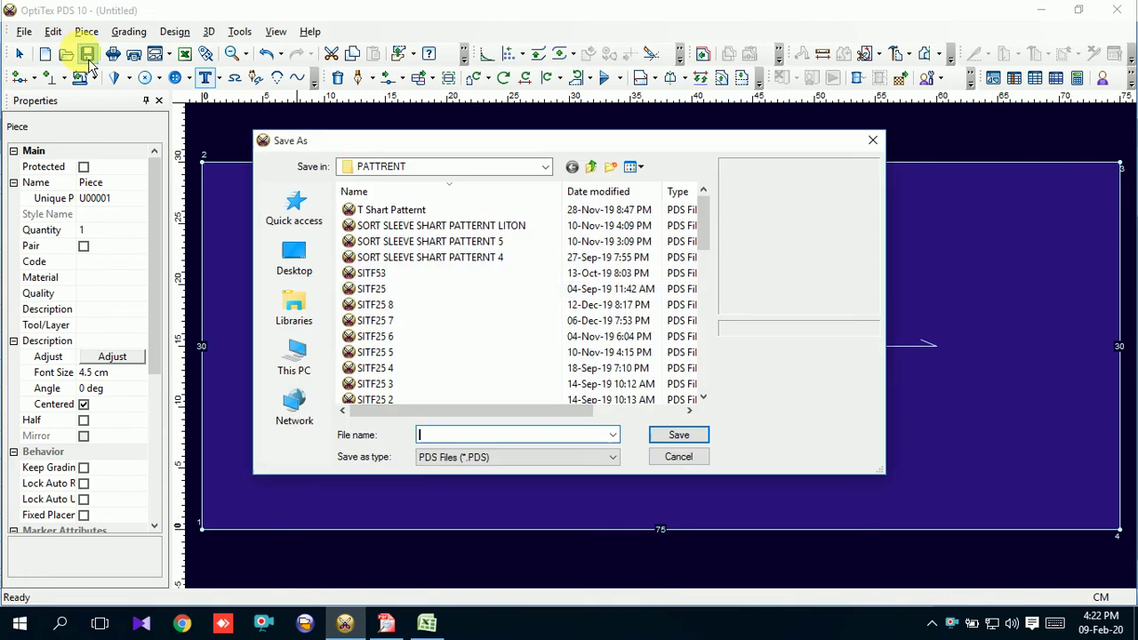
pyautogui.click(429, 328)
pyautogui.click(464, 435)
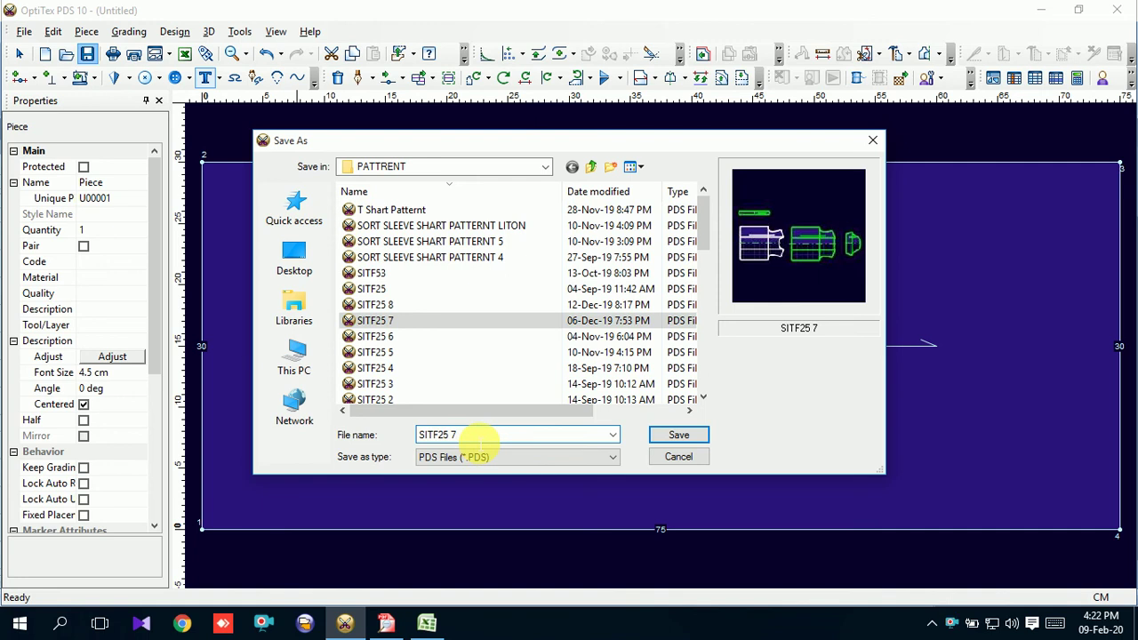
pyautogui.press('BackSpace')
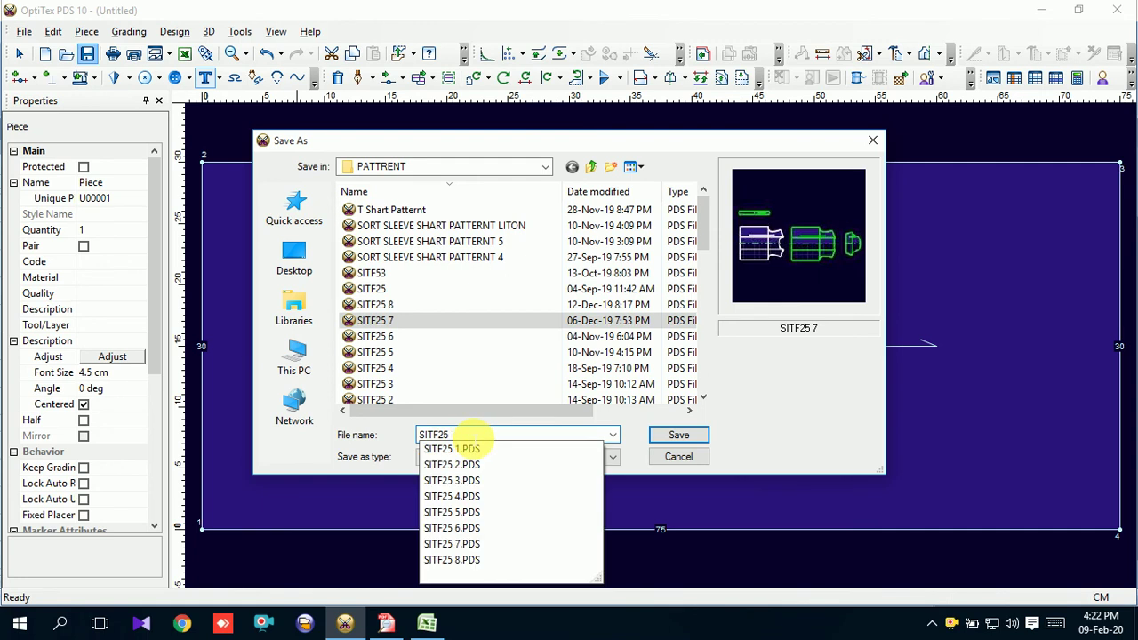
pyautogui.write('T Shart Pattemt')
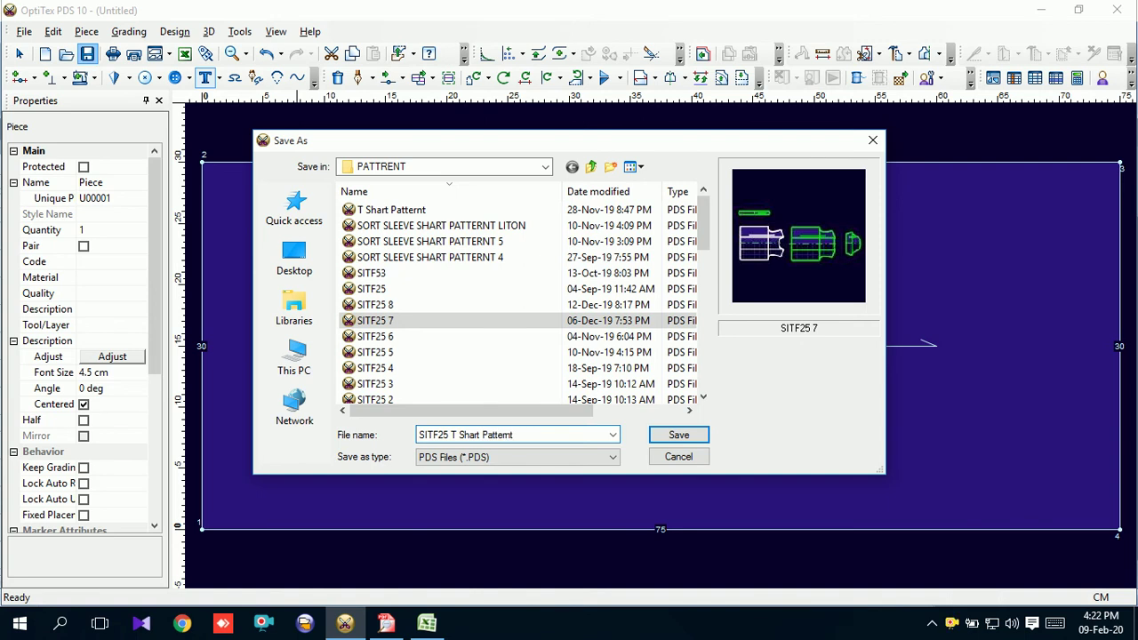
pyautogui.click(678, 436)
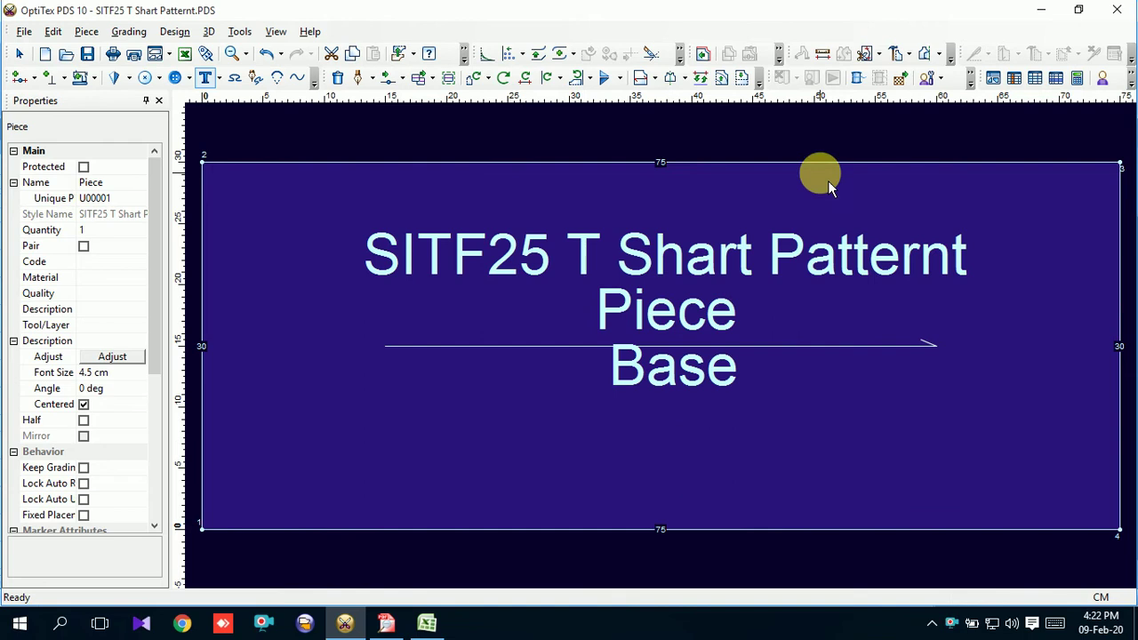
# Open the Grading Table of Sizes to check the current Base size name.
pyautogui.scroll(-1, 685, 356)
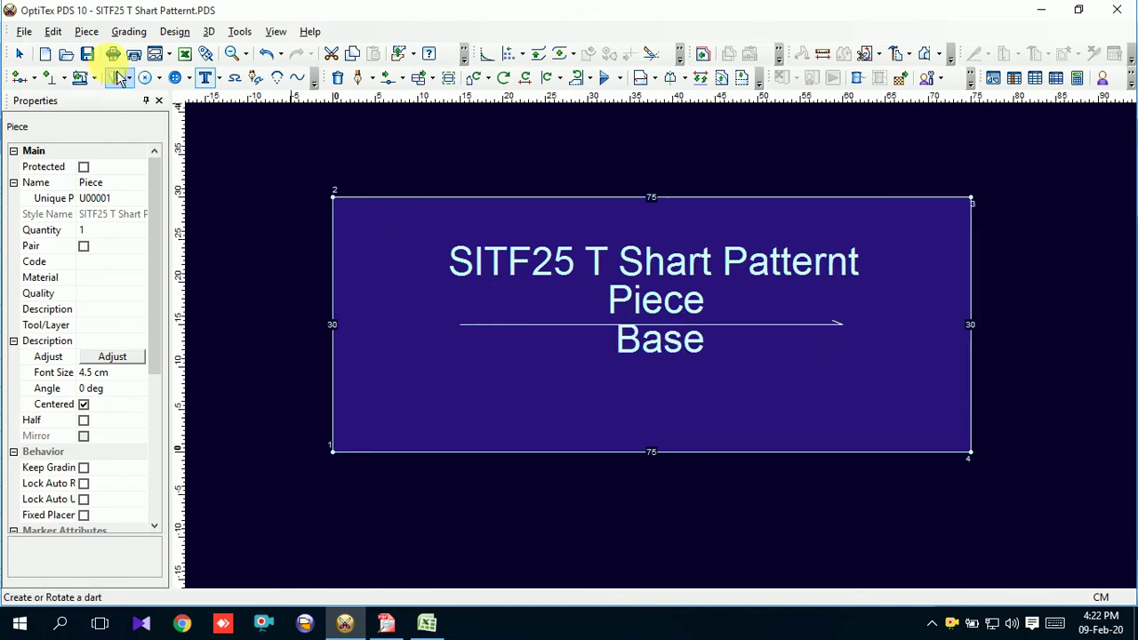
pyautogui.click(427, 623)
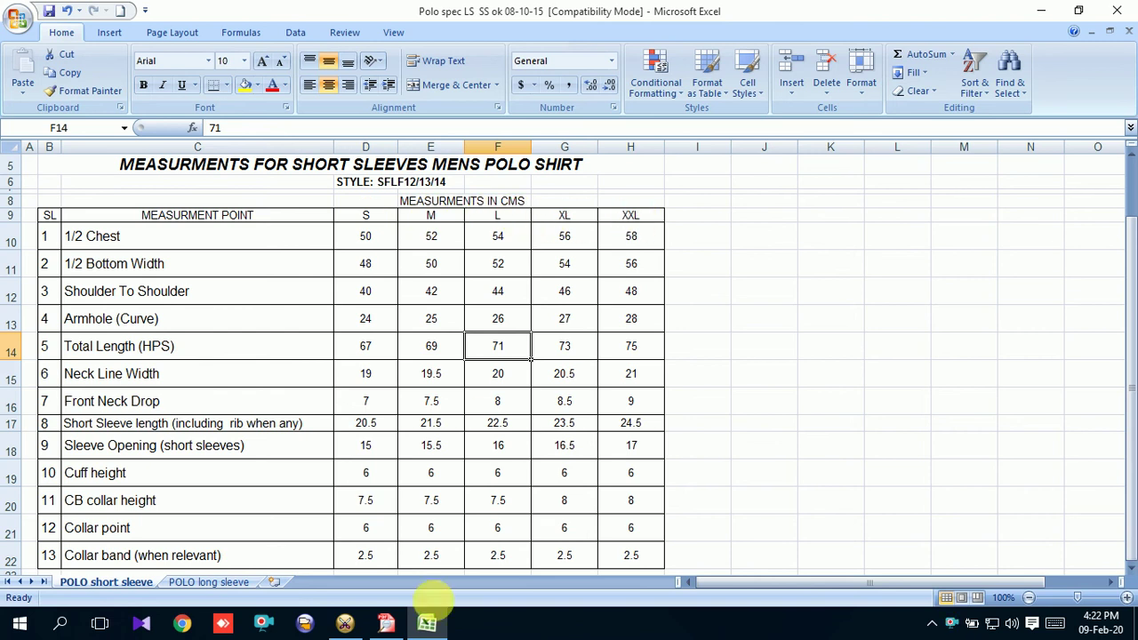
pyautogui.click(427, 623)
pyautogui.click(129, 32)
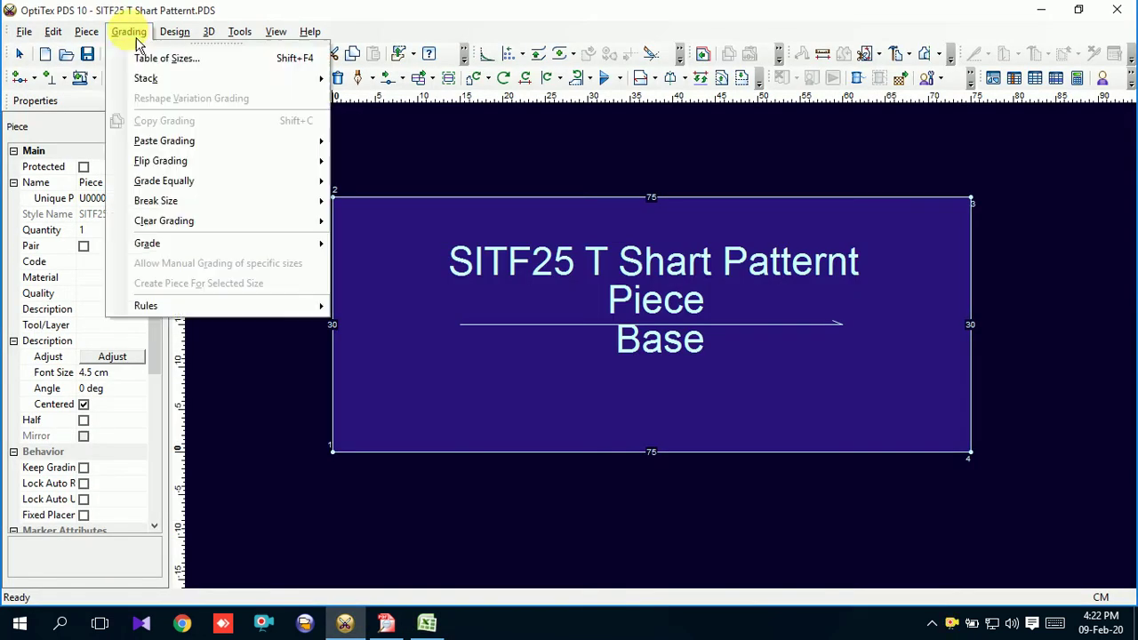
pyautogui.click(162, 57)
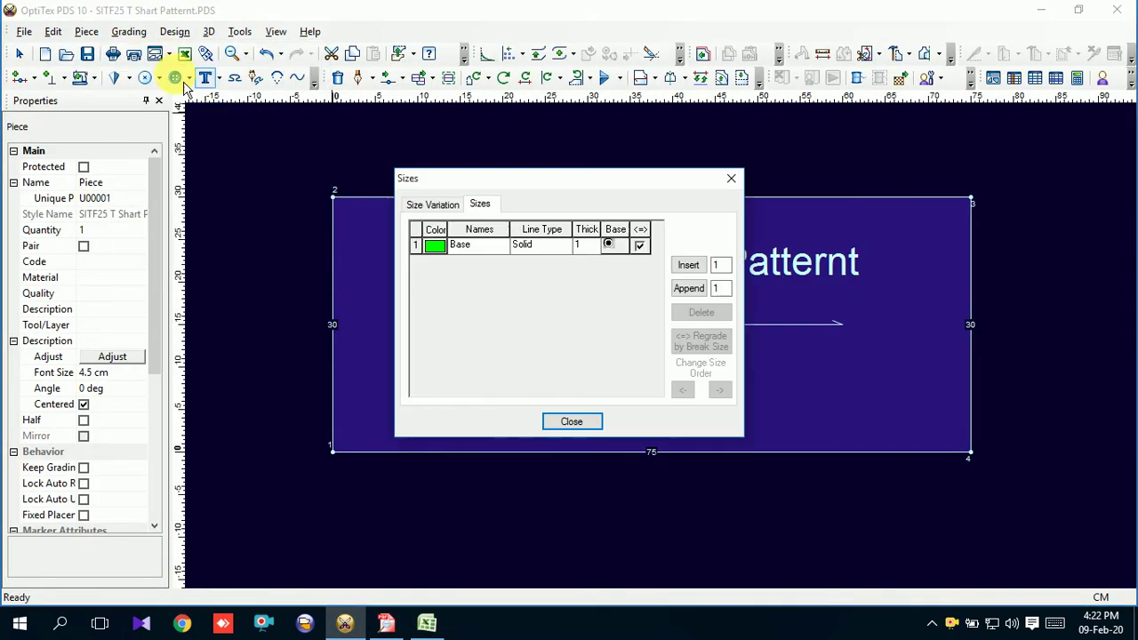
pyautogui.click(479, 260)
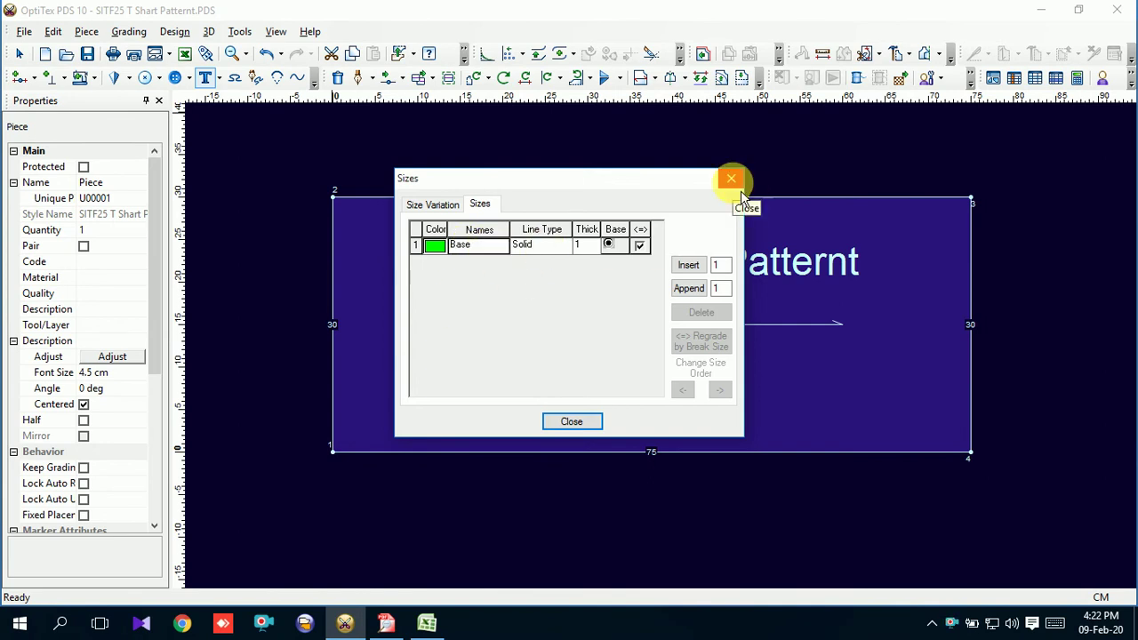
# Confirm the L size column in the spreadsheet and rename the Base size to L.
pyautogui.click(427, 620)
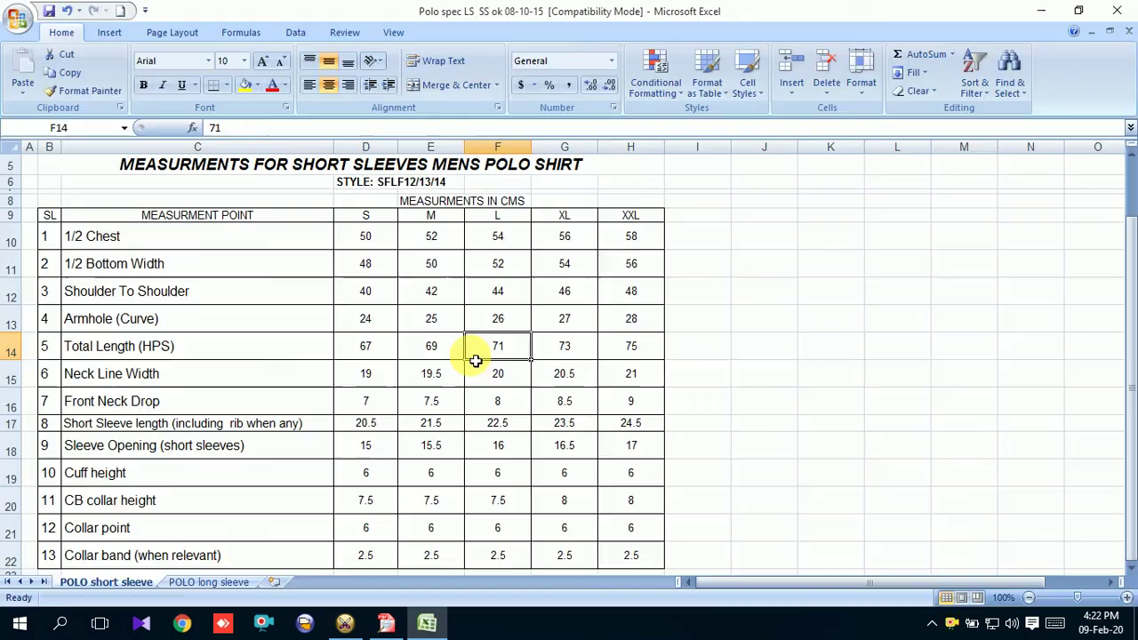
pyautogui.click(497, 146)
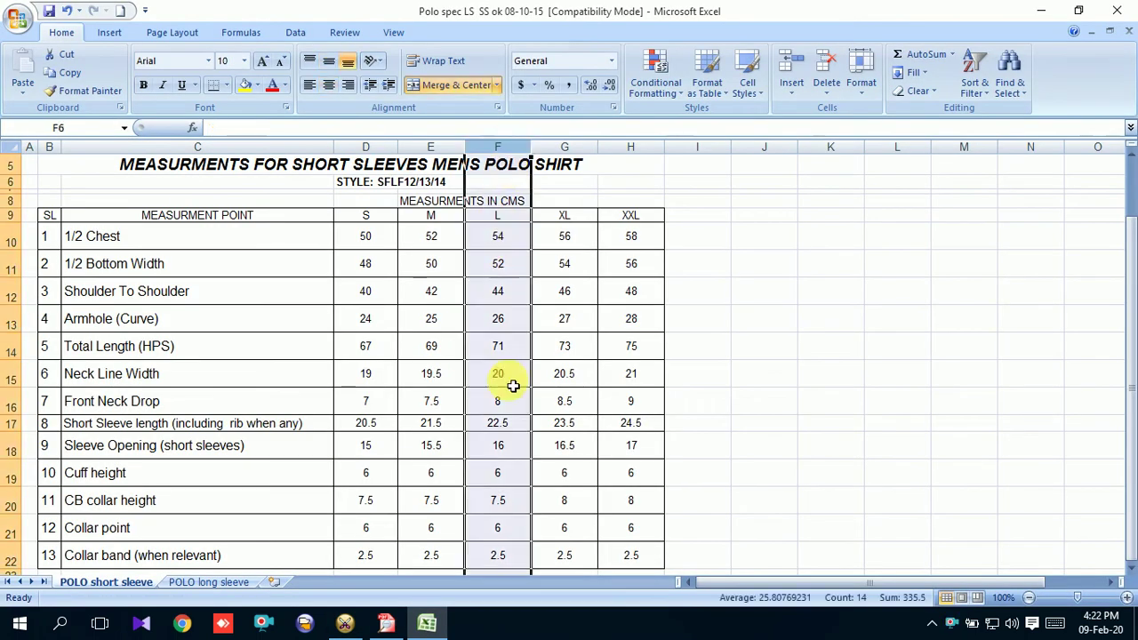
pyautogui.click(507, 222)
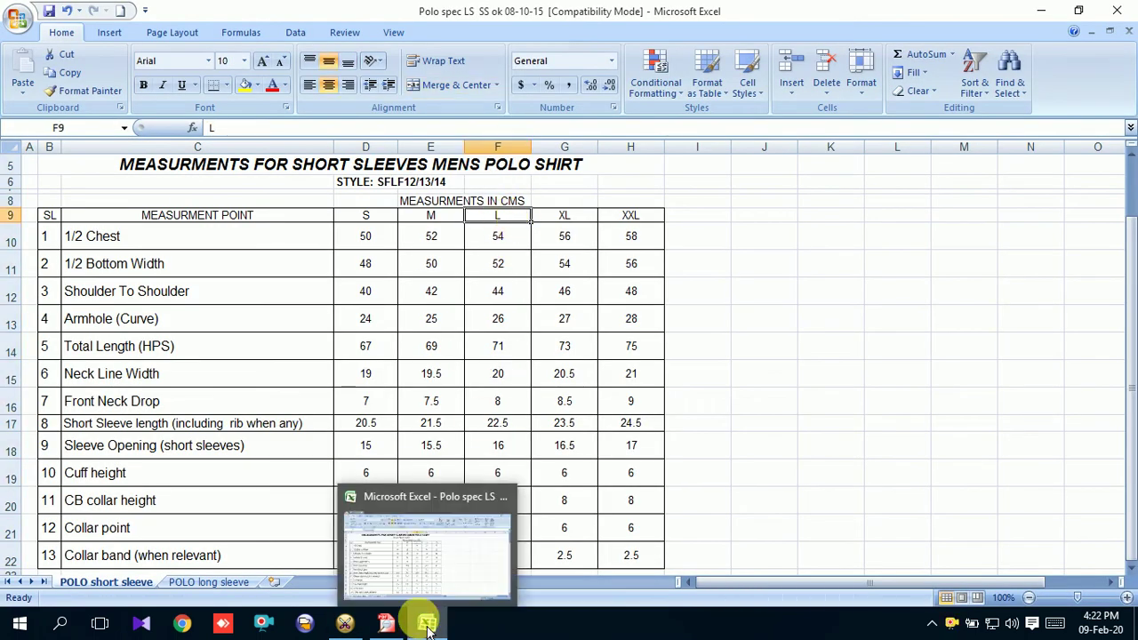
pyautogui.click(428, 620)
pyautogui.click(486, 253)
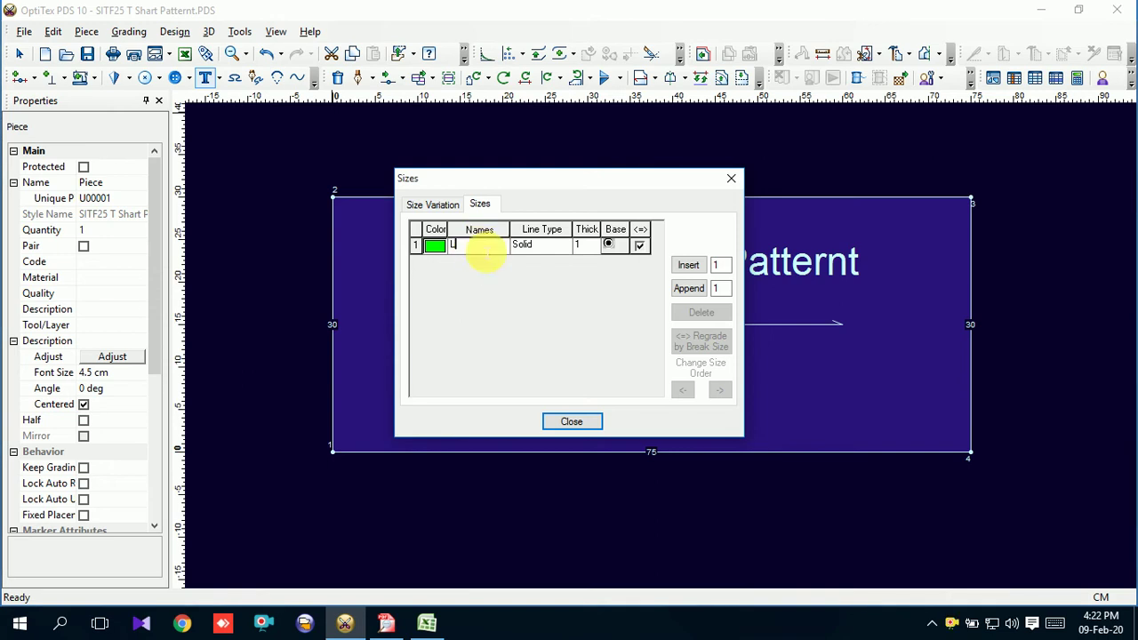
pyautogui.click(573, 421)
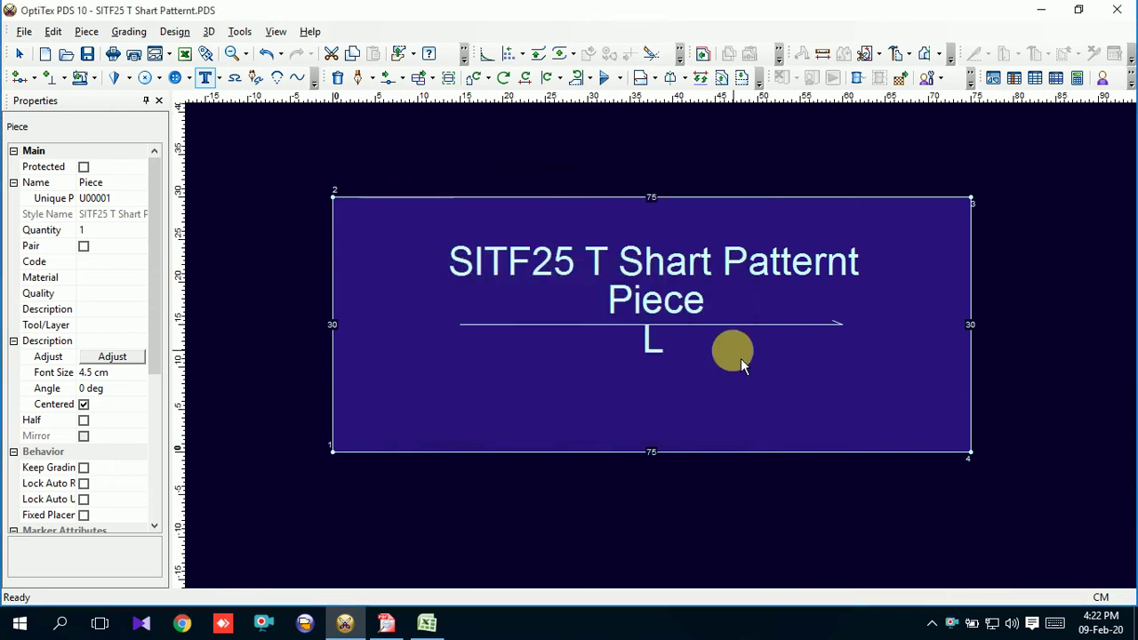
pyautogui.scroll(-2, 702, 353)
# Move the grain line with the piece name and size labels above the 75 × 30 rectangle.
pyautogui.scroll(1, 661, 348)
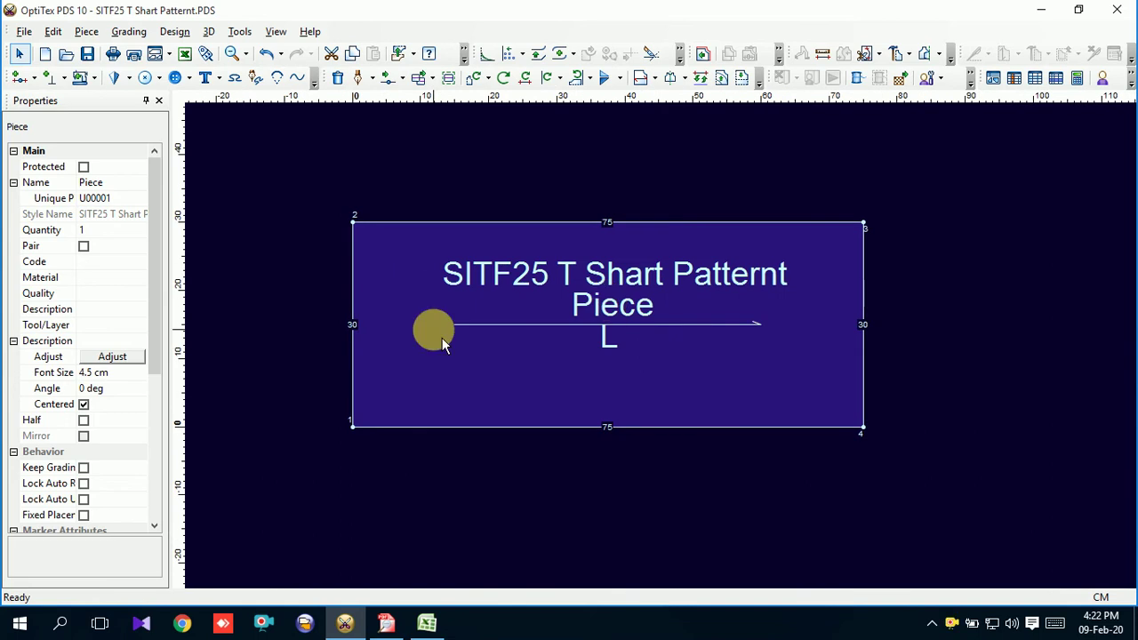
pyautogui.click(431, 82)
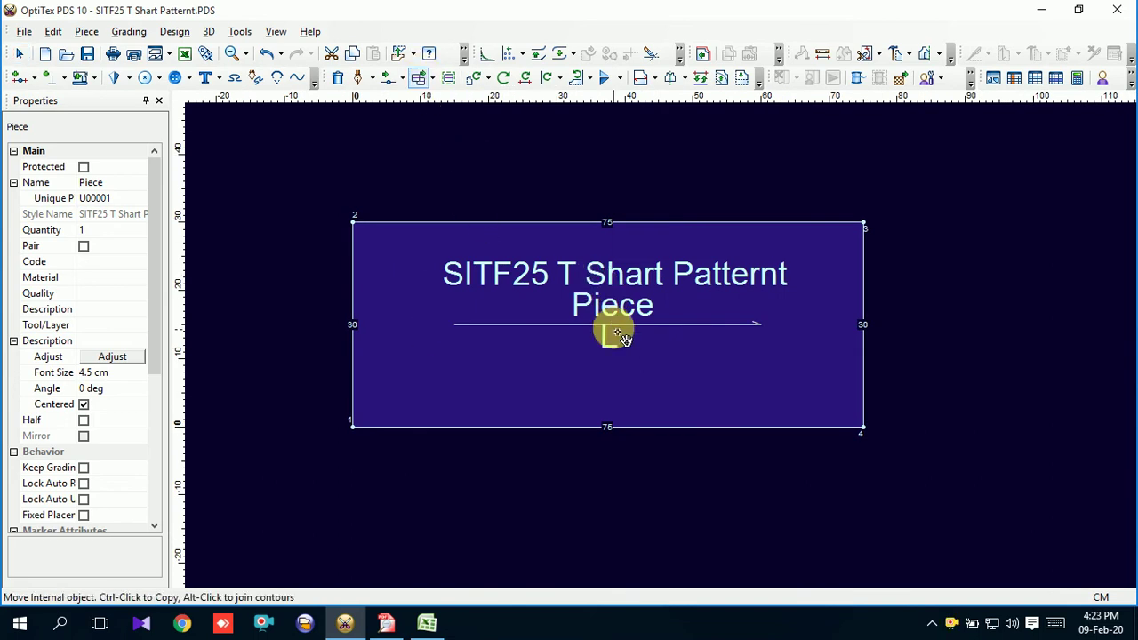
pyautogui.click(760, 324)
pyautogui.click(825, 156)
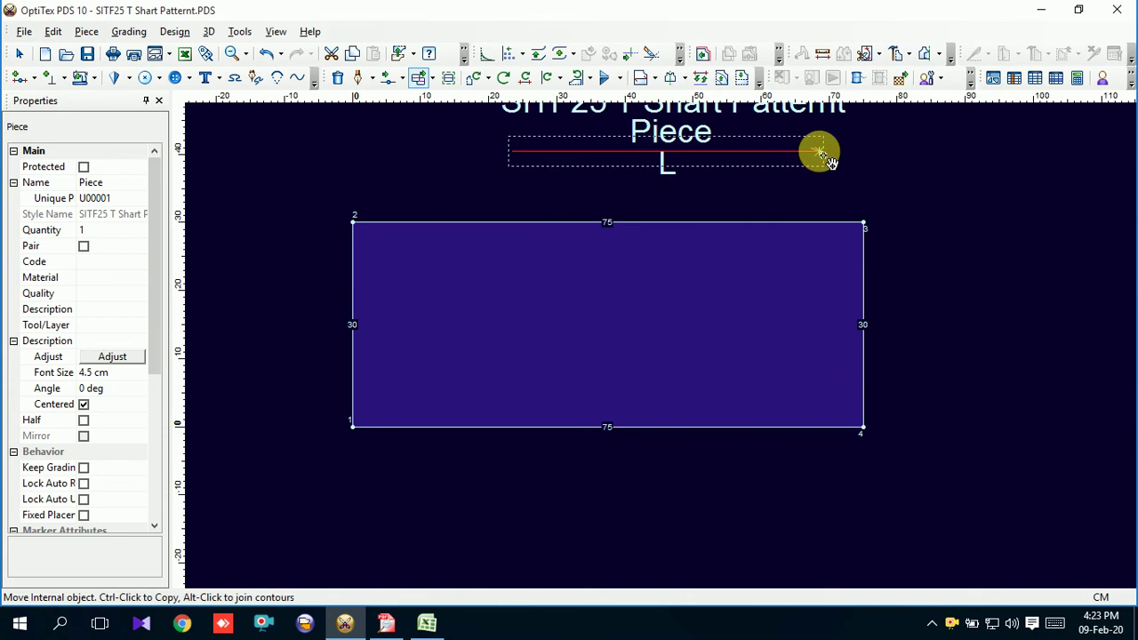
pyautogui.scroll(-2, 622, 394)
pyautogui.rightClick(789, 270)
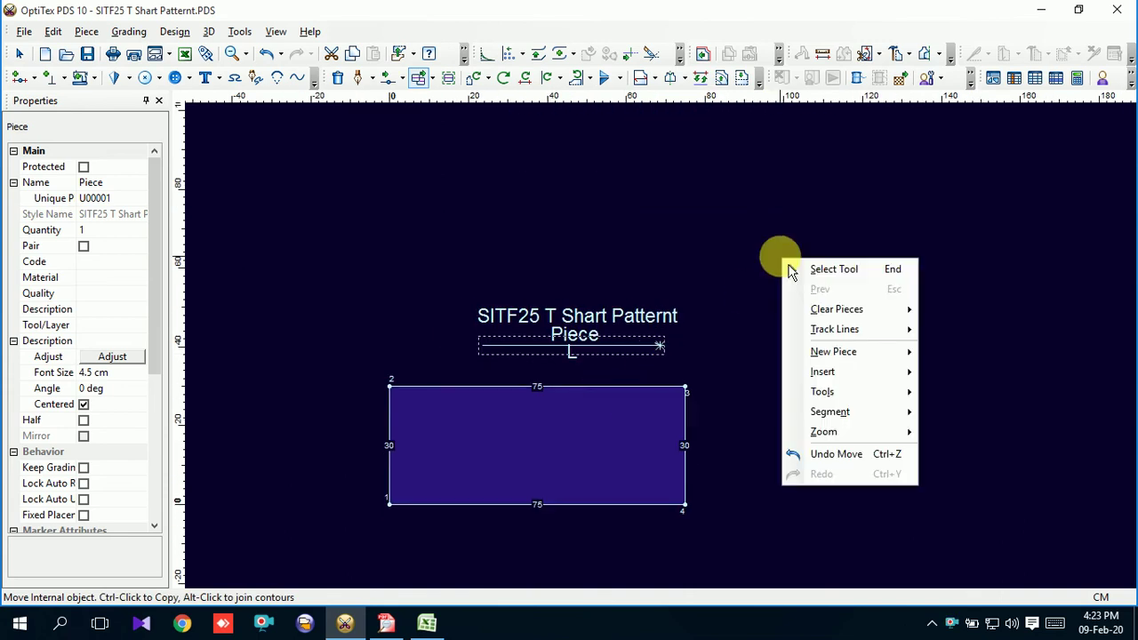
pyautogui.click(791, 268)
pyautogui.scroll(2, 465, 515)
pyautogui.scroll(1, 669, 354)
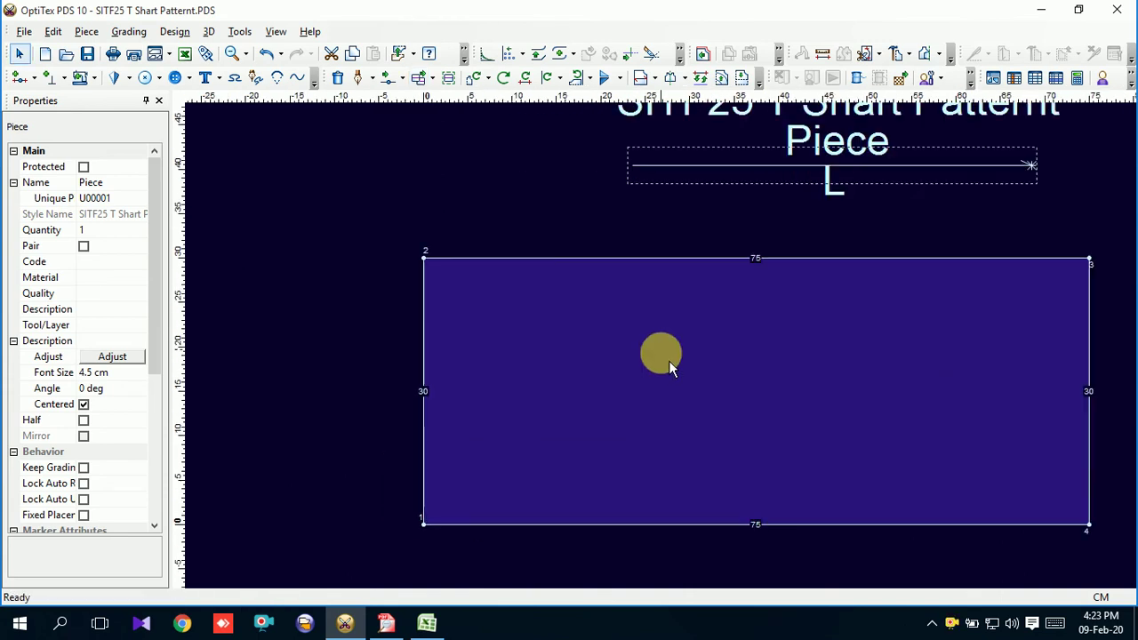
pyautogui.scroll(-1, 762, 401)
pyautogui.scroll(1, 669, 354)
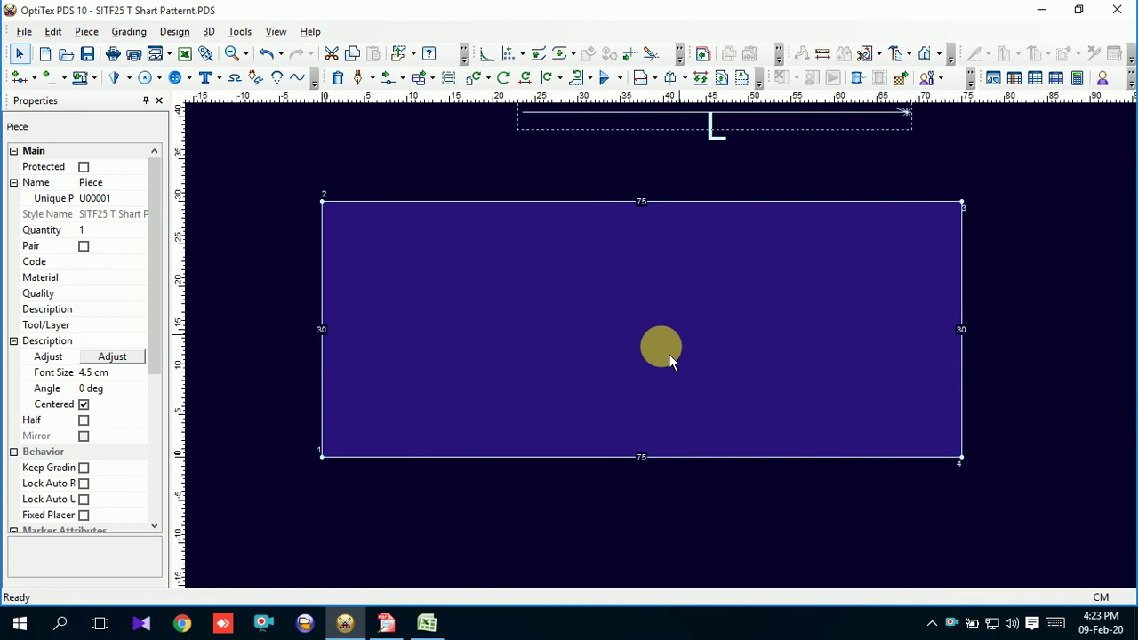
pyautogui.scroll(1, 637, 354)
# Read the size L Total Length (HPS) of 71 in the spreadsheet.
pyautogui.click(426, 621)
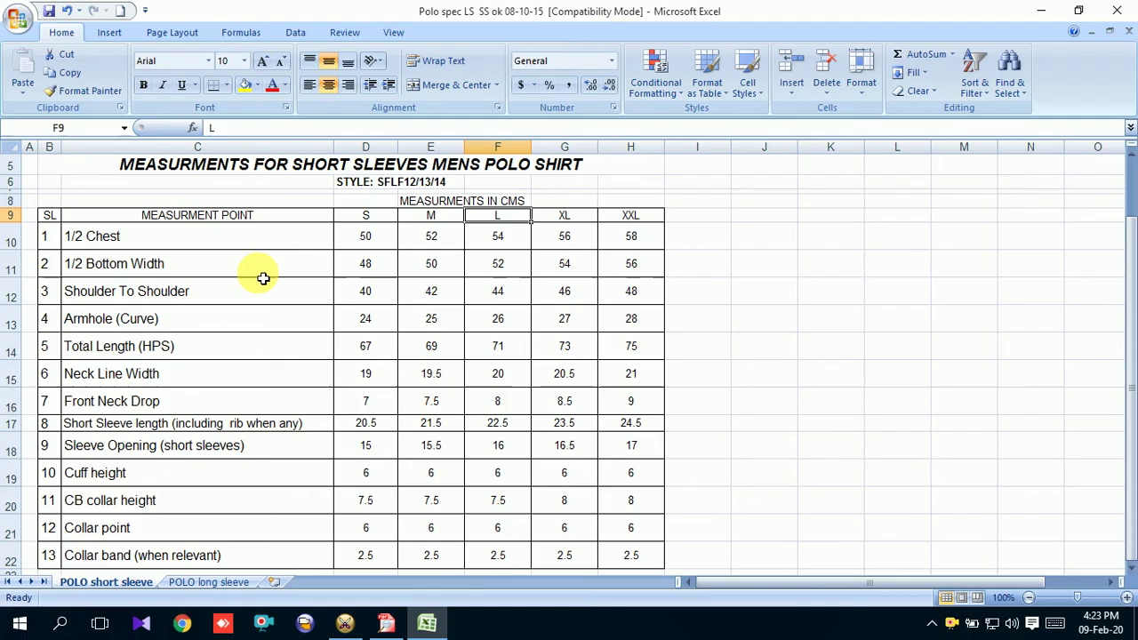
pyautogui.click(96, 349)
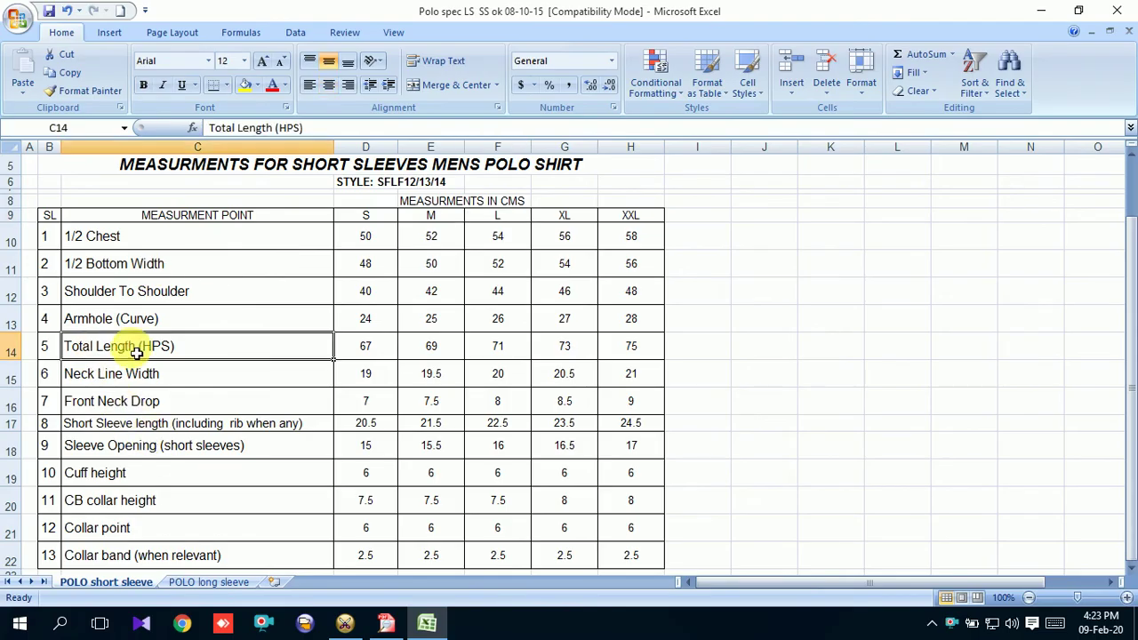
pyautogui.click(519, 352)
pyautogui.click(345, 622)
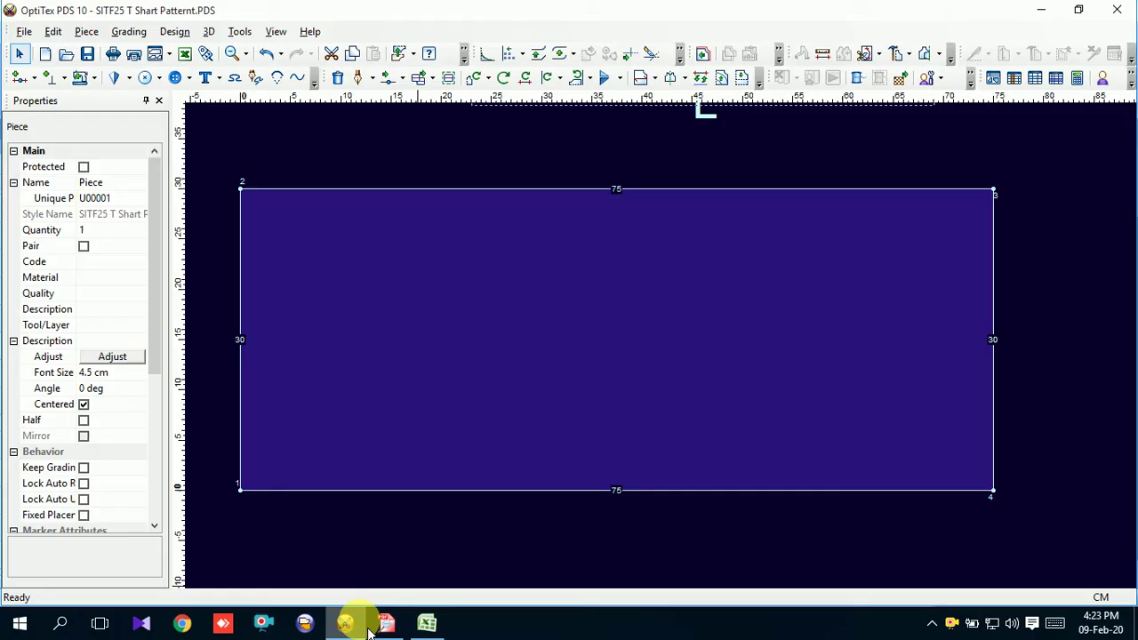
# Add a parallel line 71 cm from the left edge, with points where it meets the contour.
pyautogui.click(725, 85)
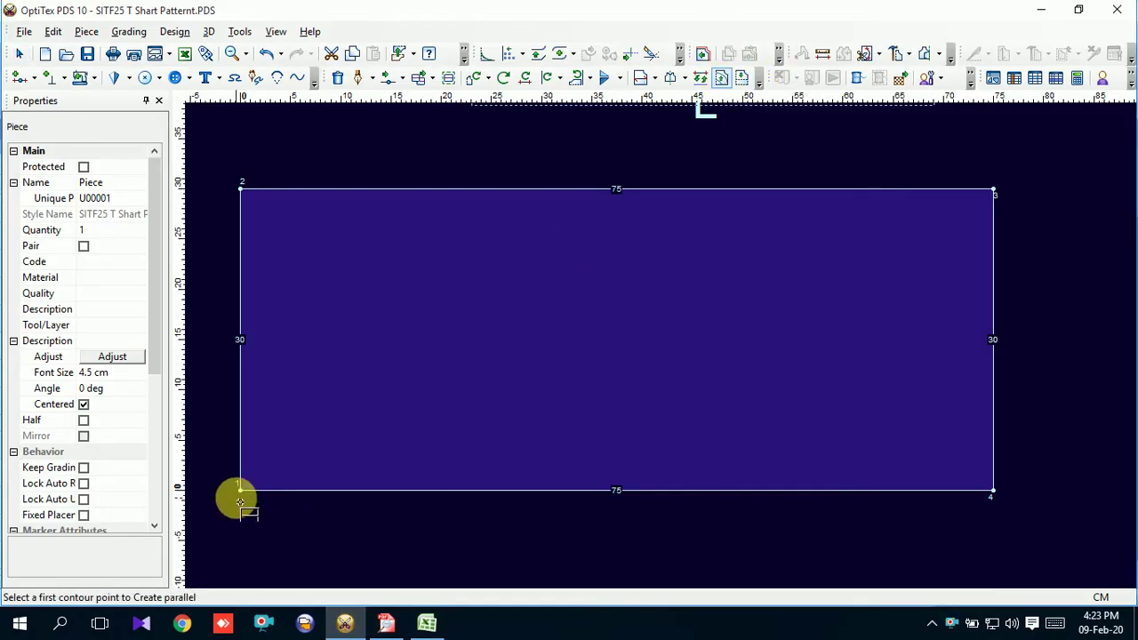
pyautogui.click(242, 490)
pyautogui.click(242, 189)
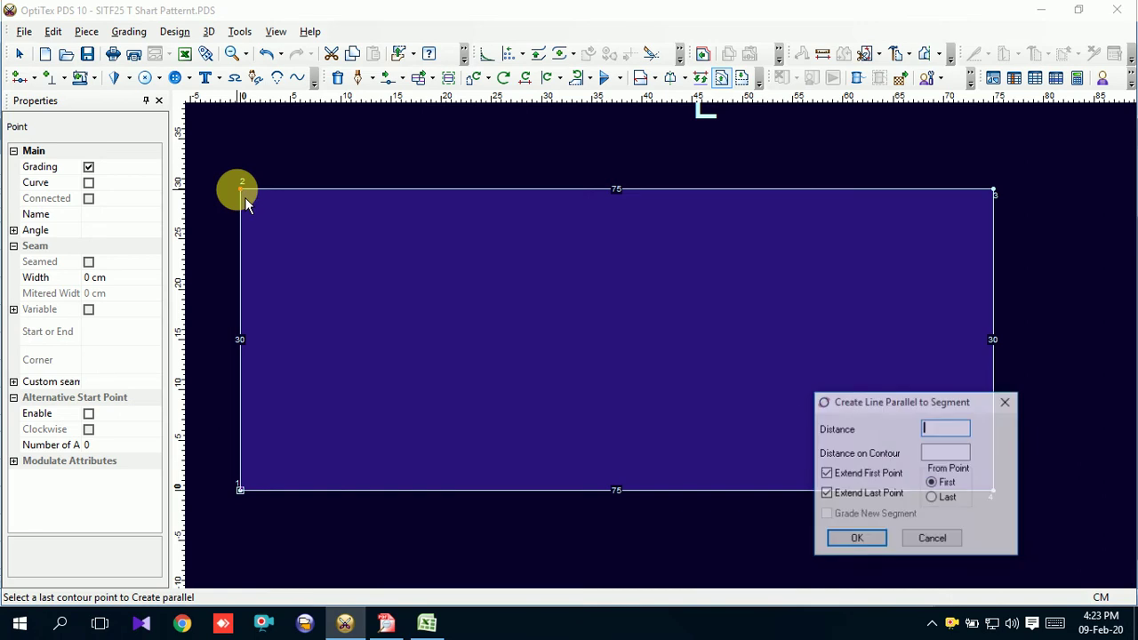
pyautogui.write('71')
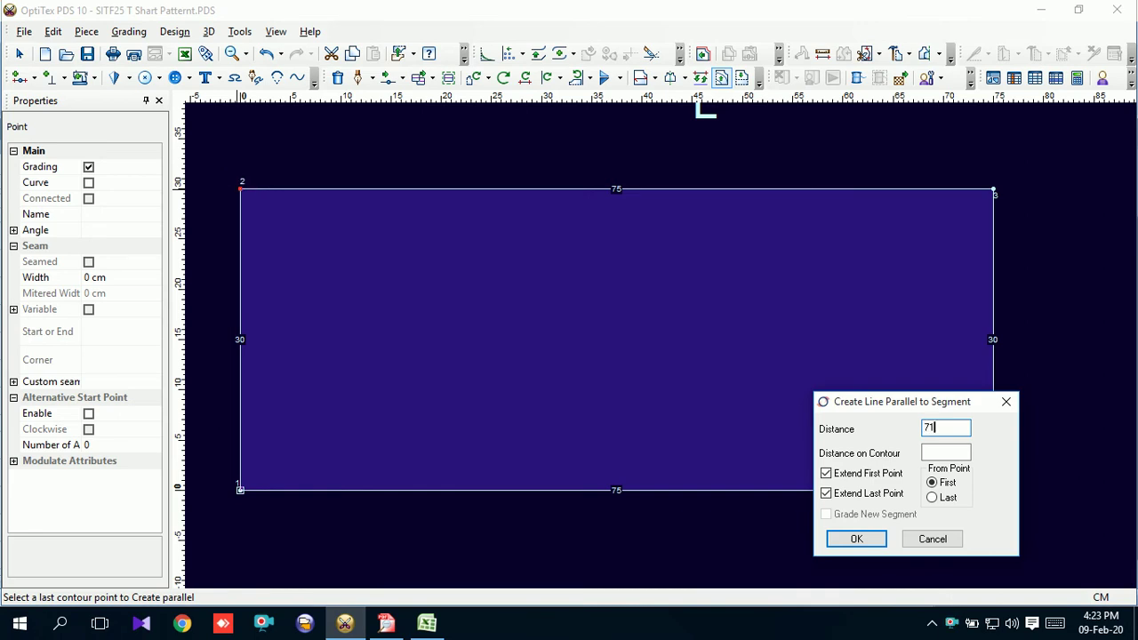
pyautogui.press('Return')
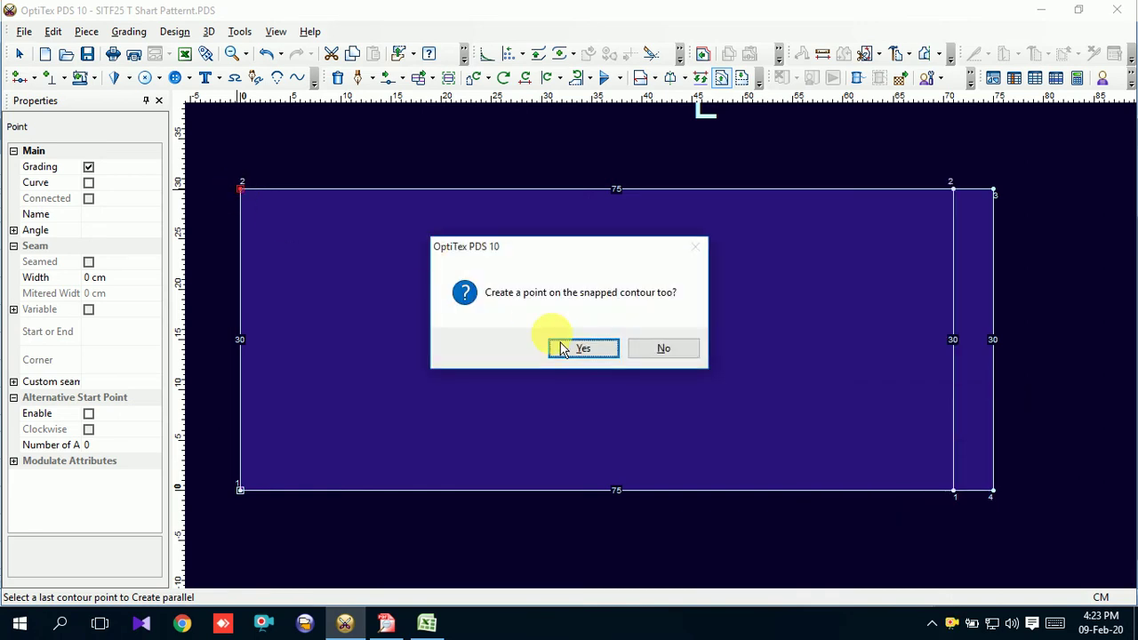
pyautogui.click(583, 348)
pyautogui.moveTo(427, 623)
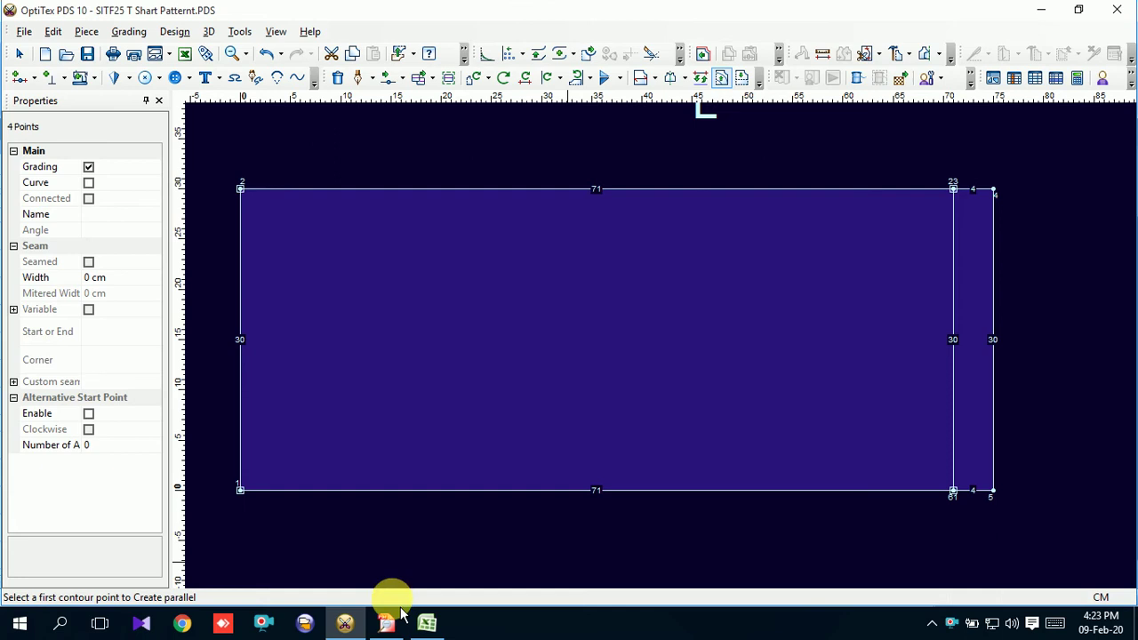
pyautogui.click(434, 629)
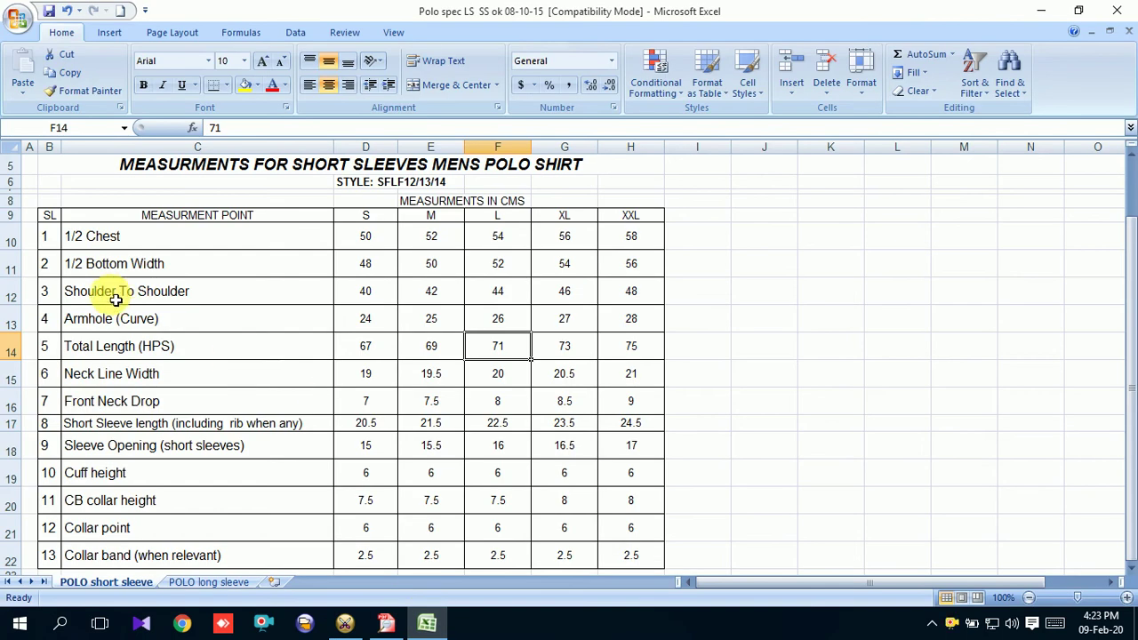
# Look up the size L 1/2 Chest value (54) in Excel, then minimize the sheet.
pyautogui.click(117, 236)
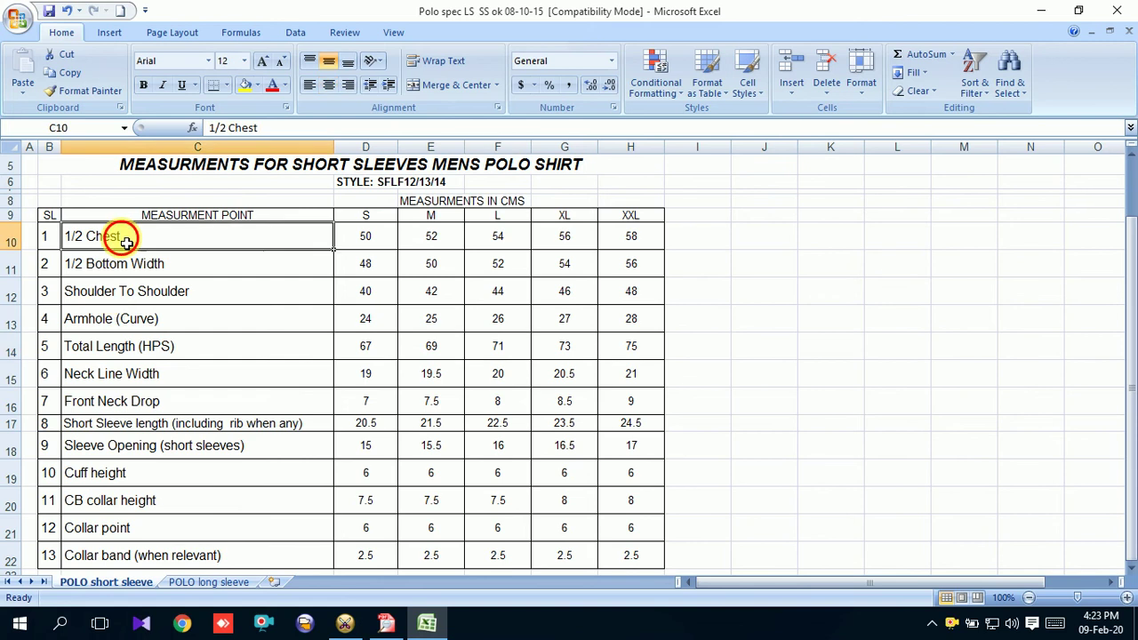
pyautogui.click(529, 242)
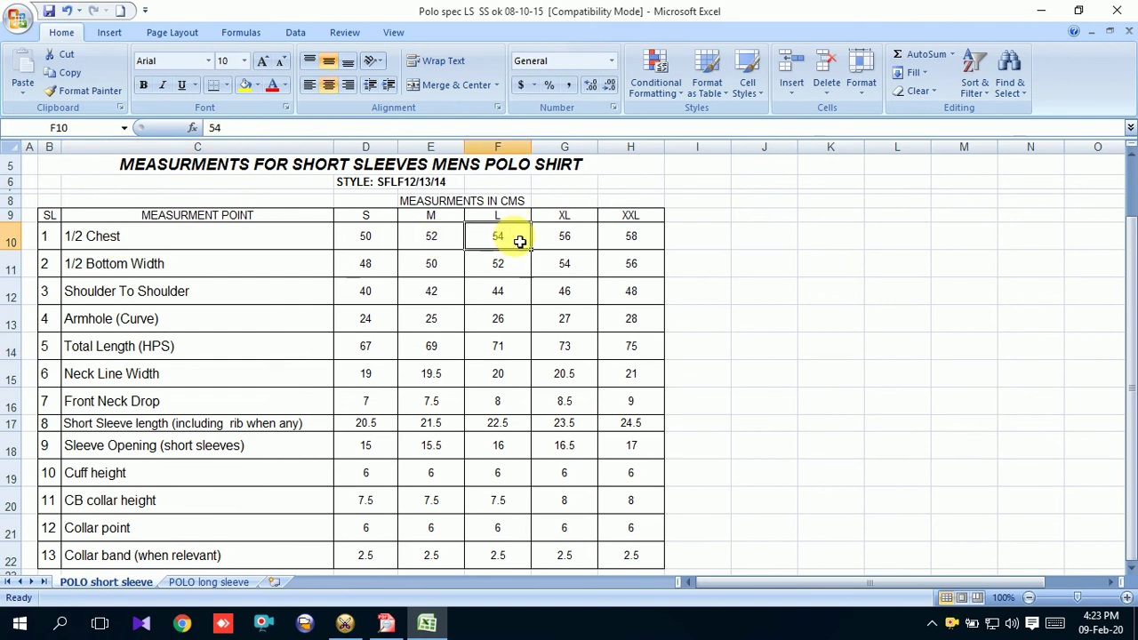
pyautogui.click(1038, 11)
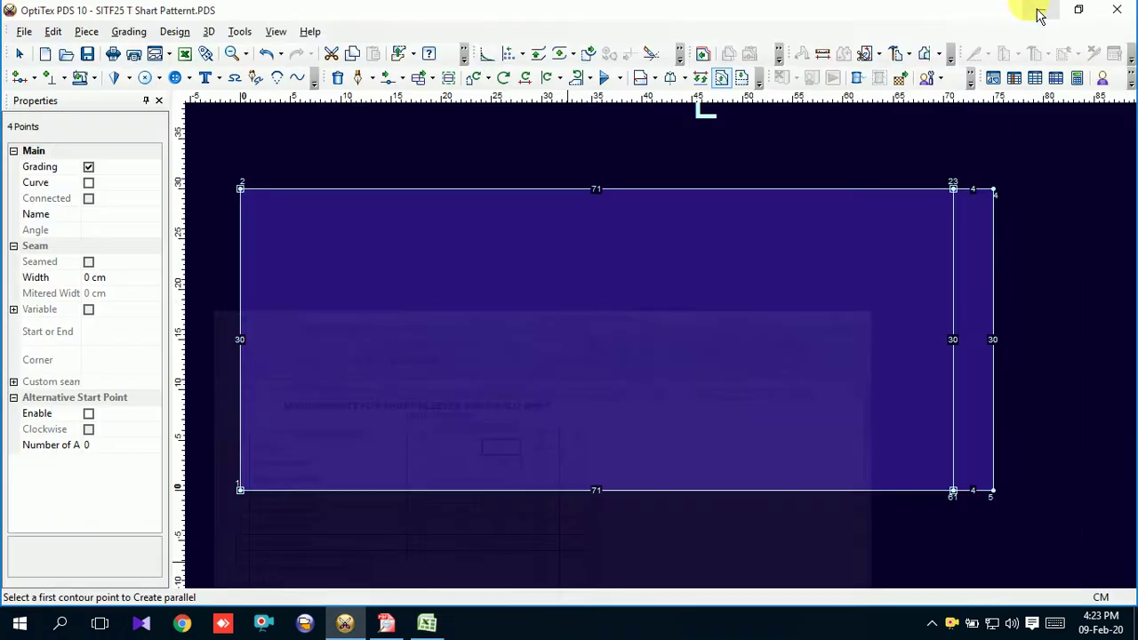
# Show the calculator and offset the bottom edge 27 cm, adding contour intersection points.
pyautogui.click(1076, 79)
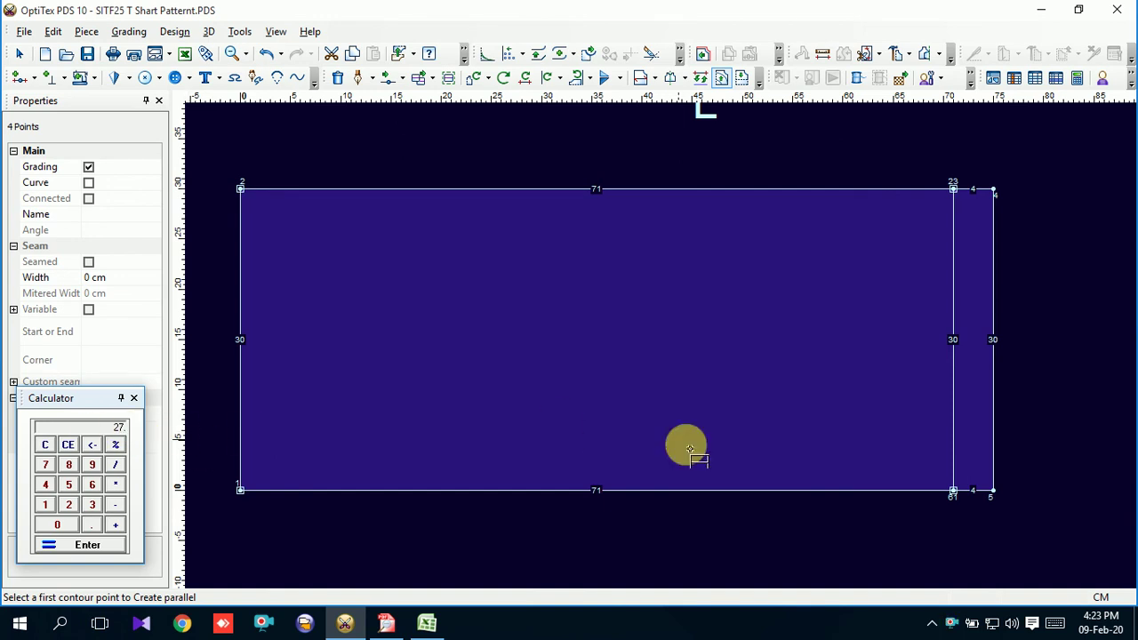
pyautogui.click(995, 492)
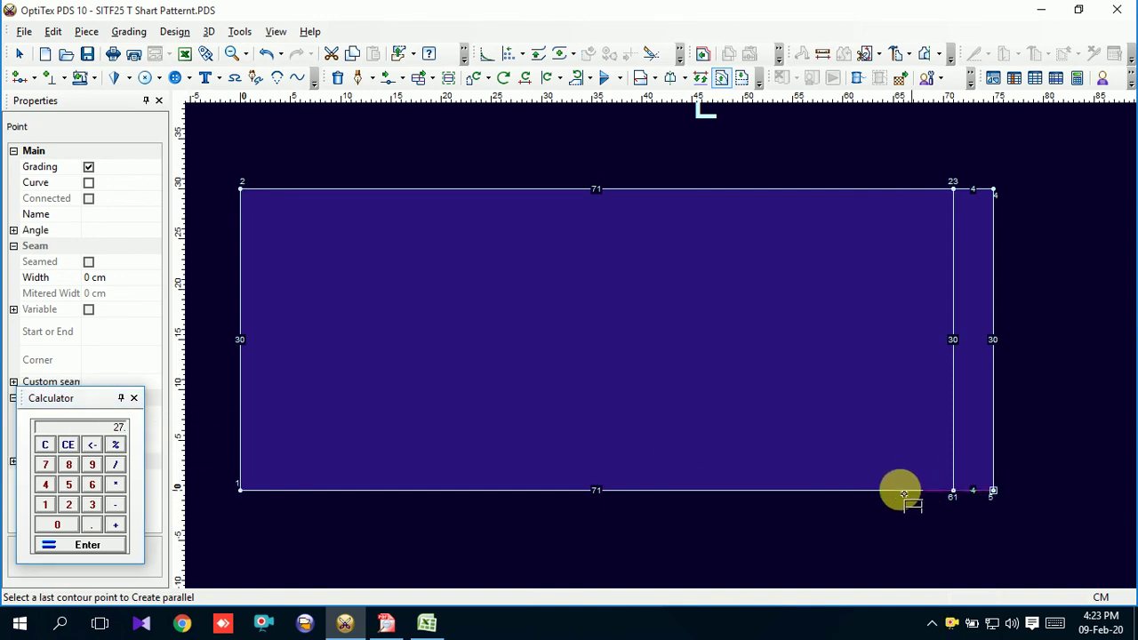
pyautogui.click(242, 490)
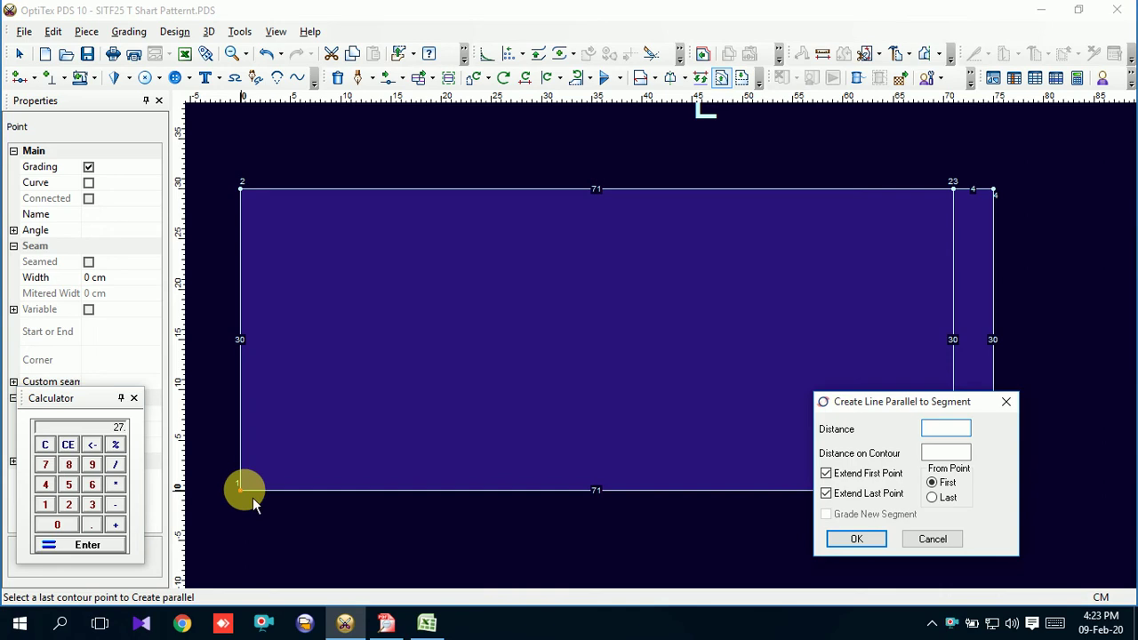
pyautogui.write('27')
pyautogui.press('Return')
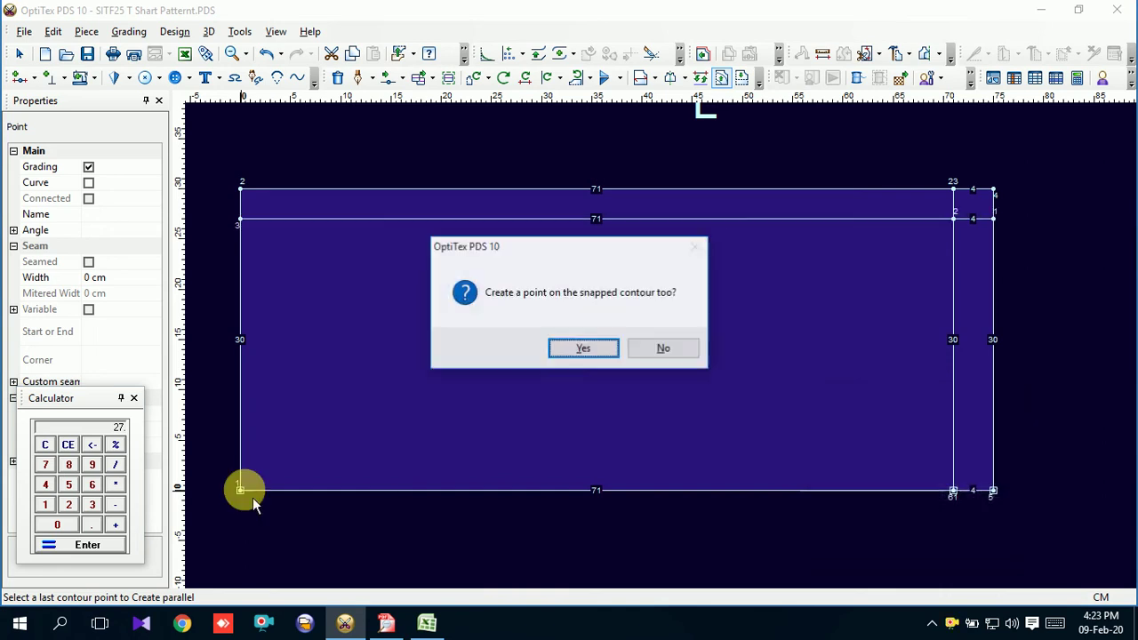
pyautogui.click(564, 355)
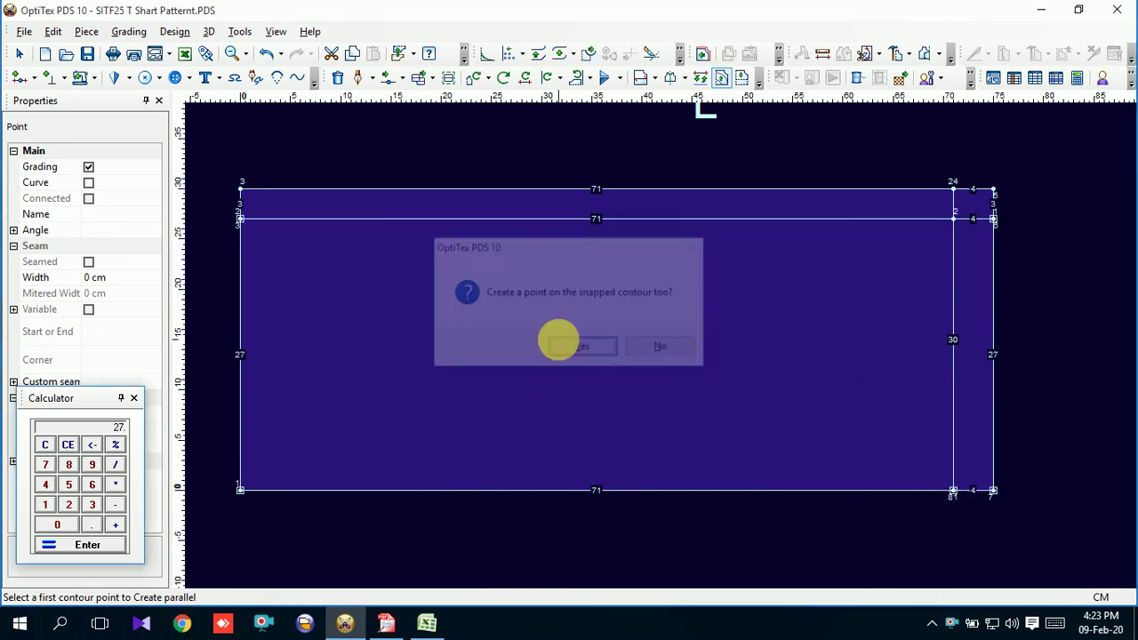
pyautogui.rightClick(583, 155)
pyautogui.click(615, 167)
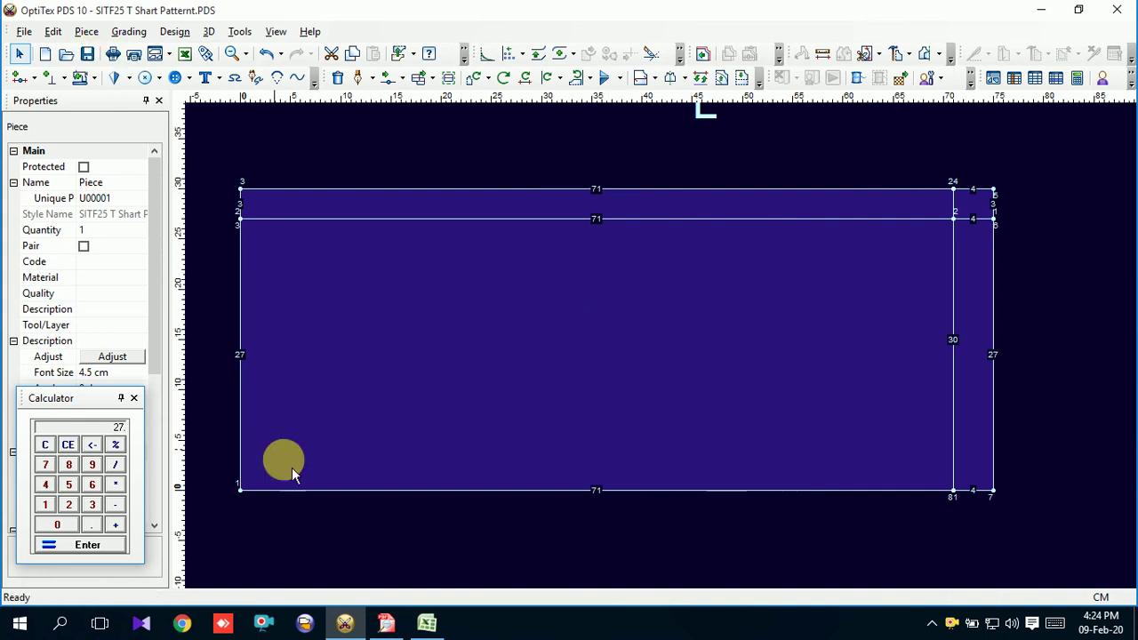
# Check the size L Shoulder To Shoulder value (44) in Excel, then minimize it.
pyautogui.click(427, 622)
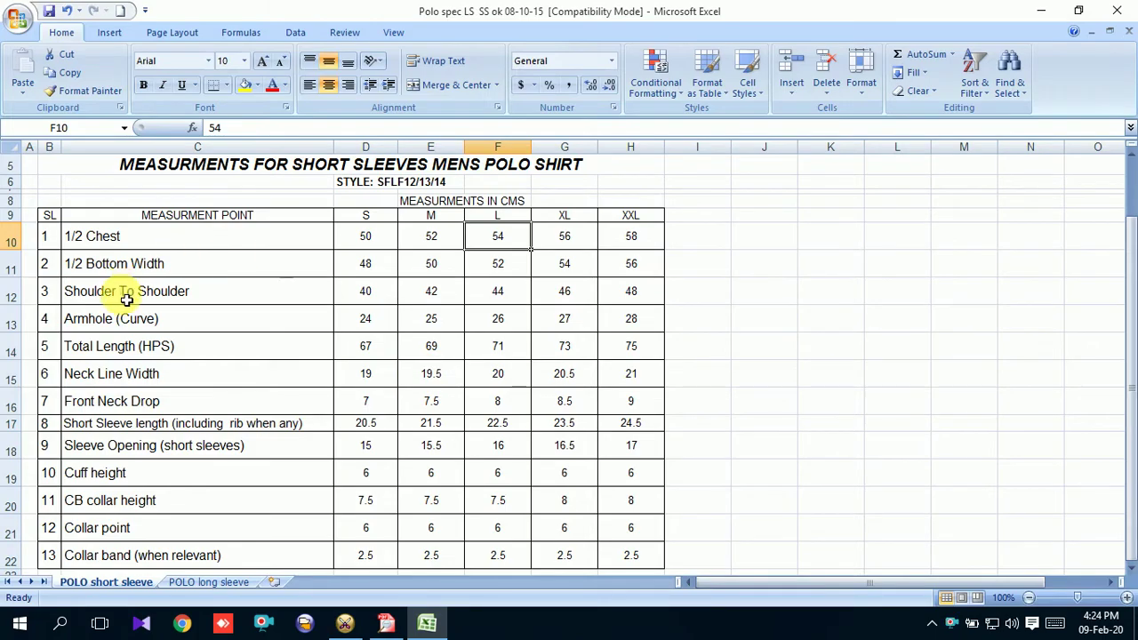
pyautogui.click(127, 292)
pyautogui.click(503, 301)
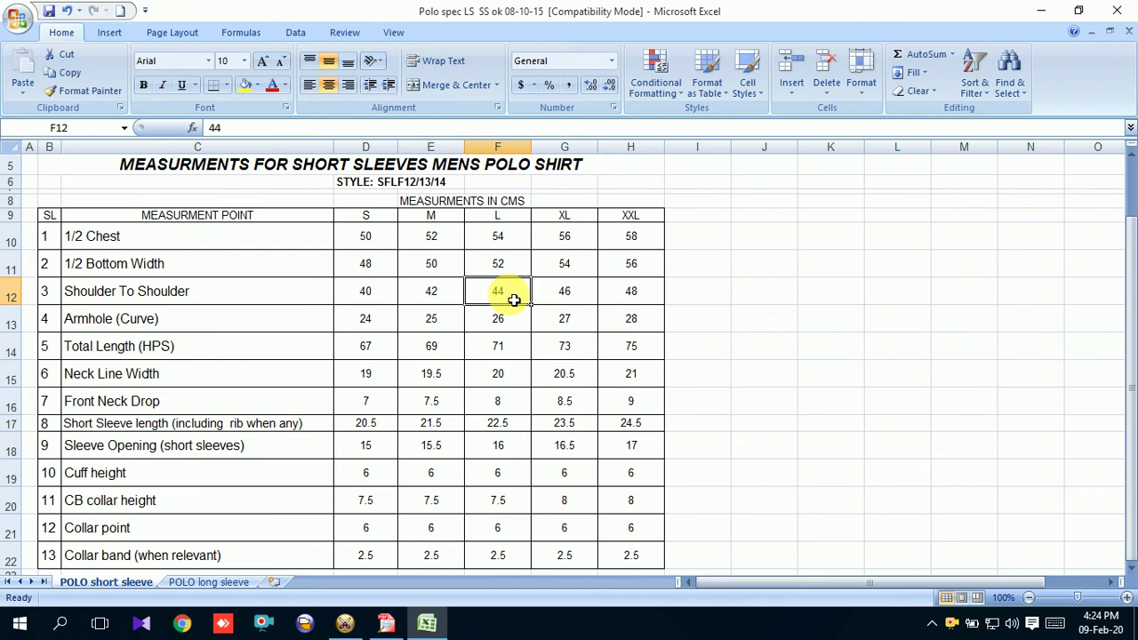
pyautogui.click(1061, 16)
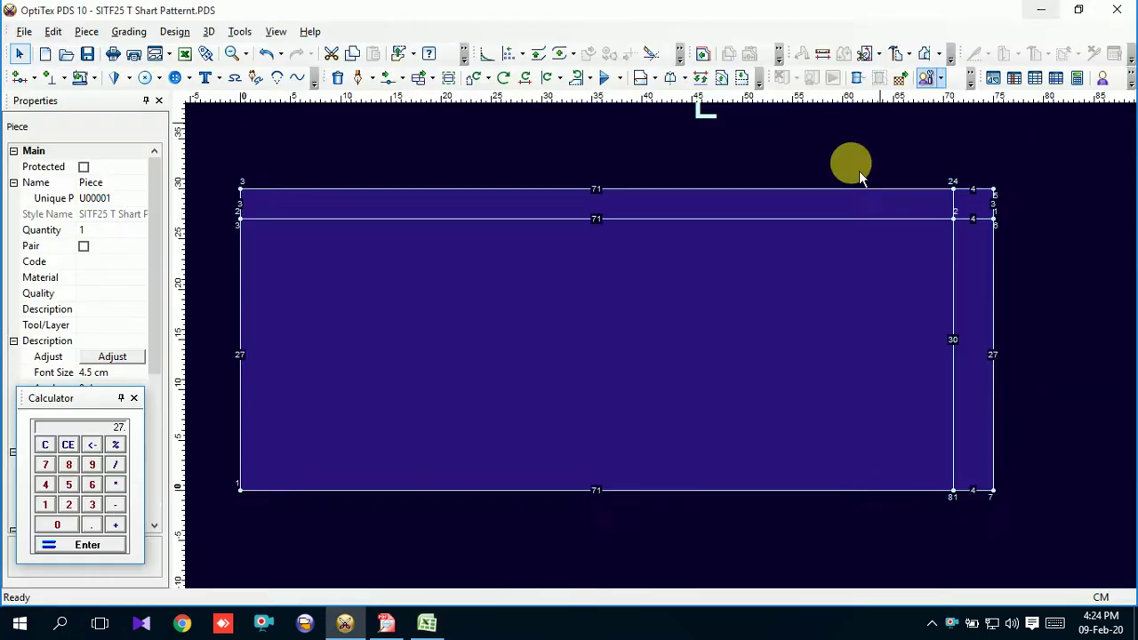
# Add a second line parallel to the bottom edge, 22 cm up, with contour points.
pyautogui.click(721, 77)
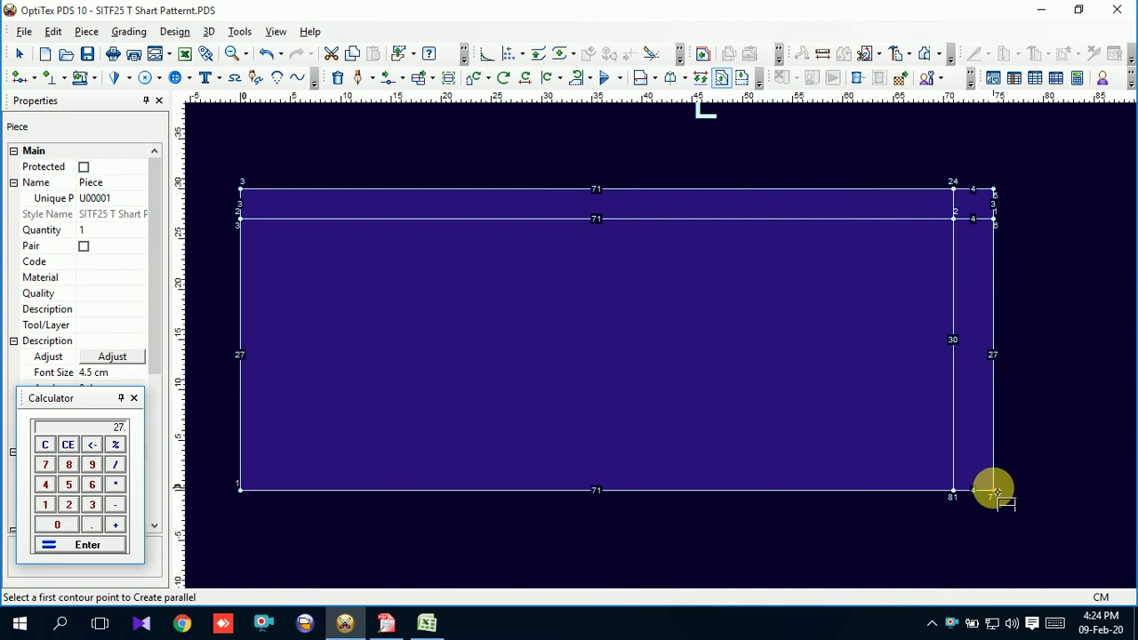
pyautogui.click(989, 491)
pyautogui.click(251, 497)
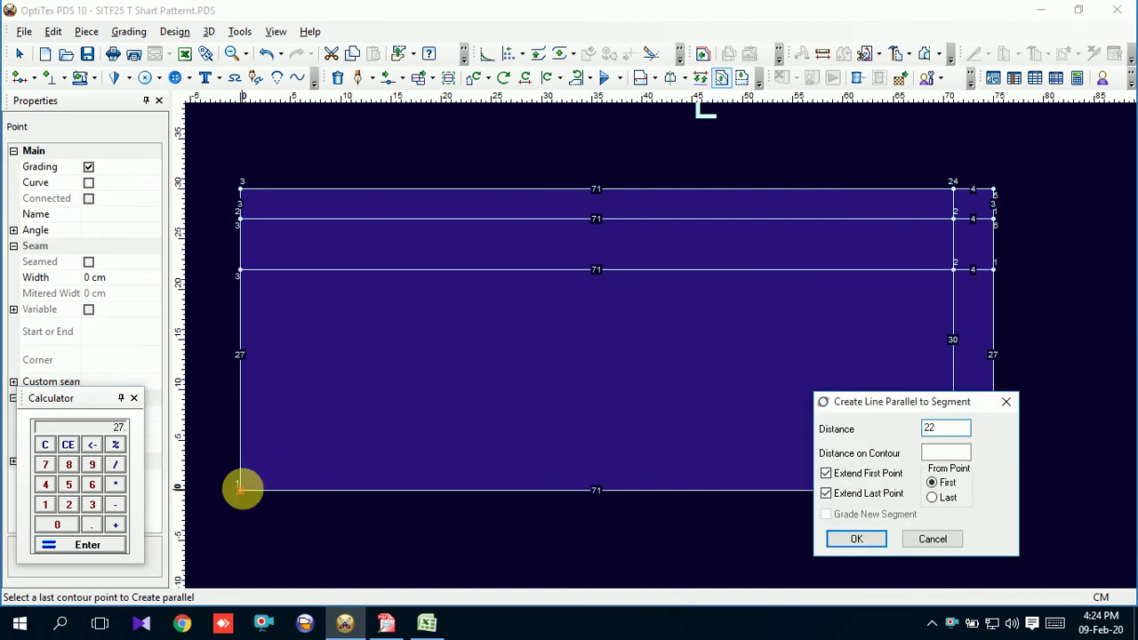
pyautogui.press('Return')
pyautogui.click(581, 354)
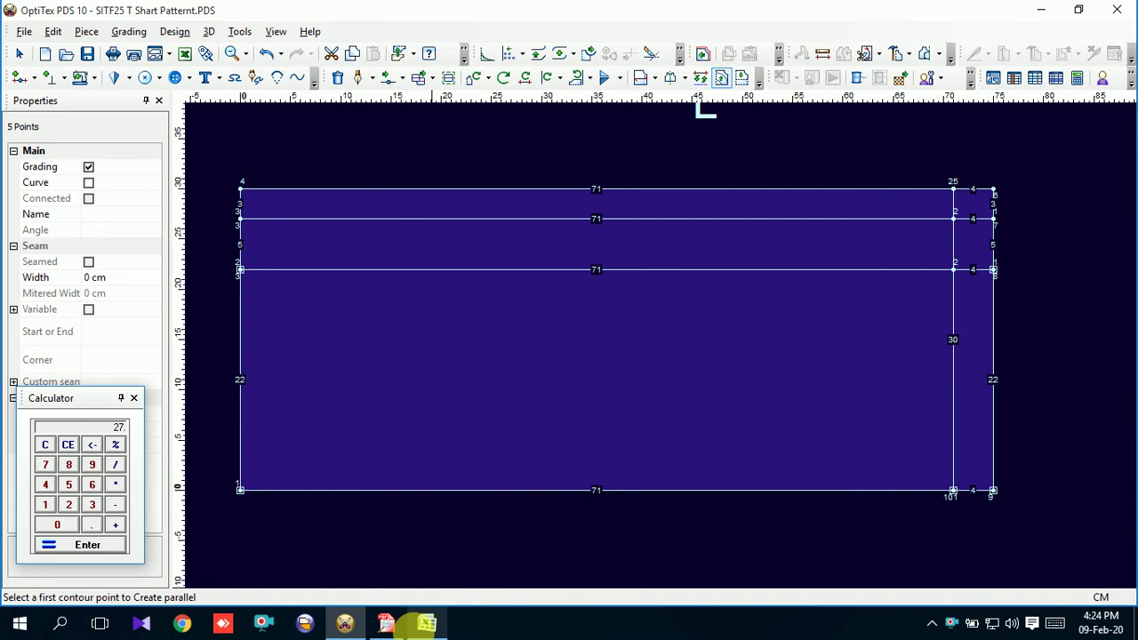
# Look up the size L Neck Line Width (20) in Excel and return to the pattern.
pyautogui.click(426, 624)
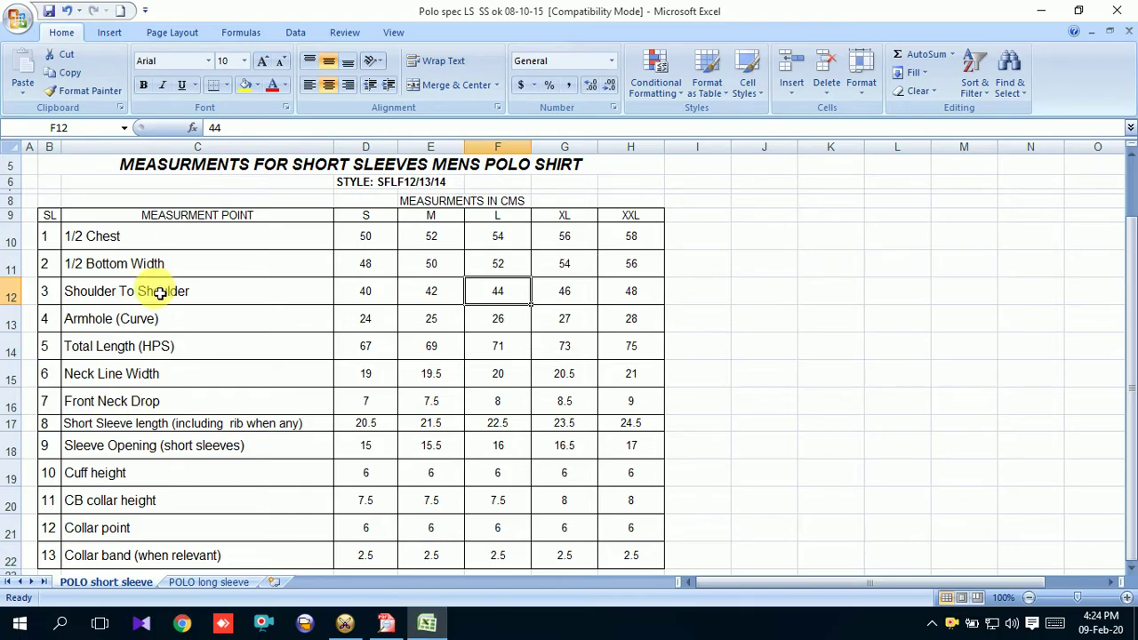
pyautogui.click(151, 357)
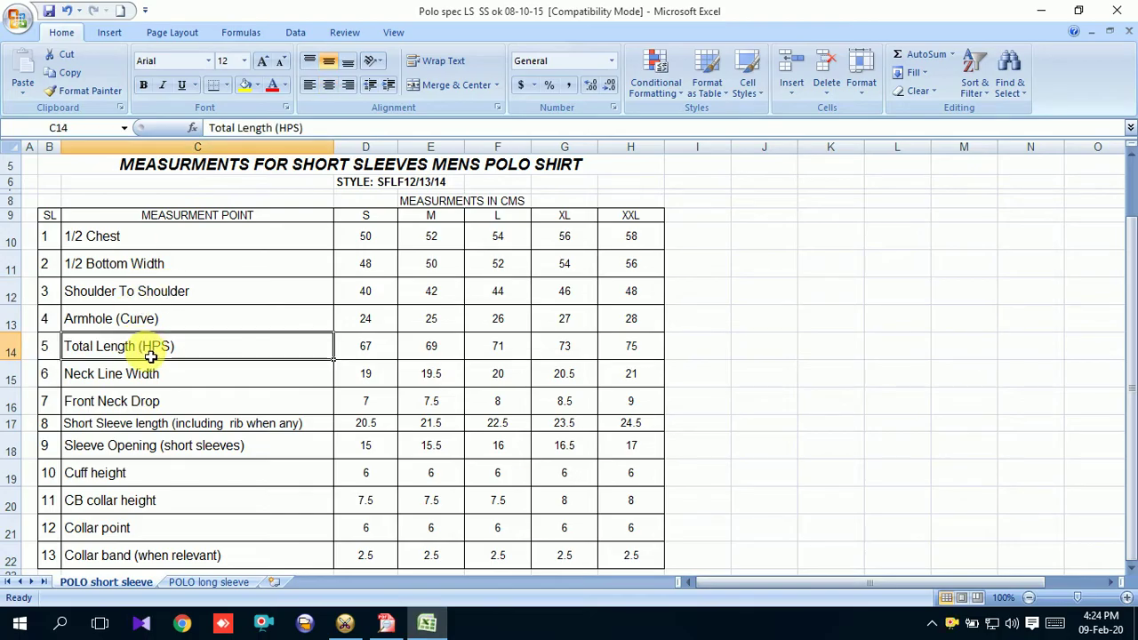
pyautogui.click(203, 380)
pyautogui.click(525, 381)
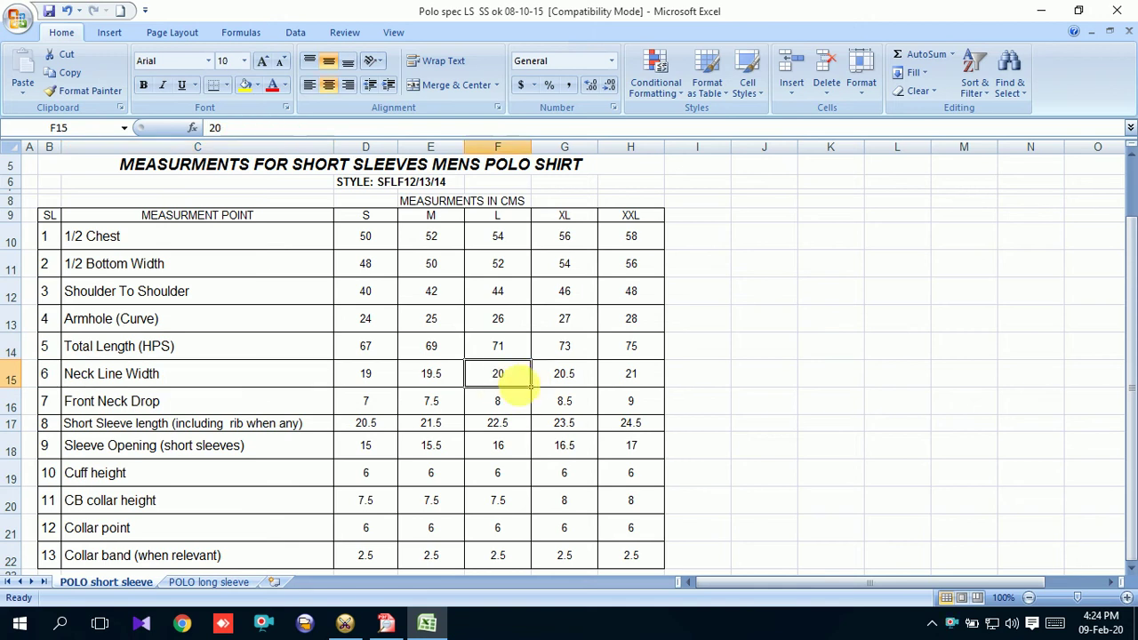
pyautogui.click(1041, 10)
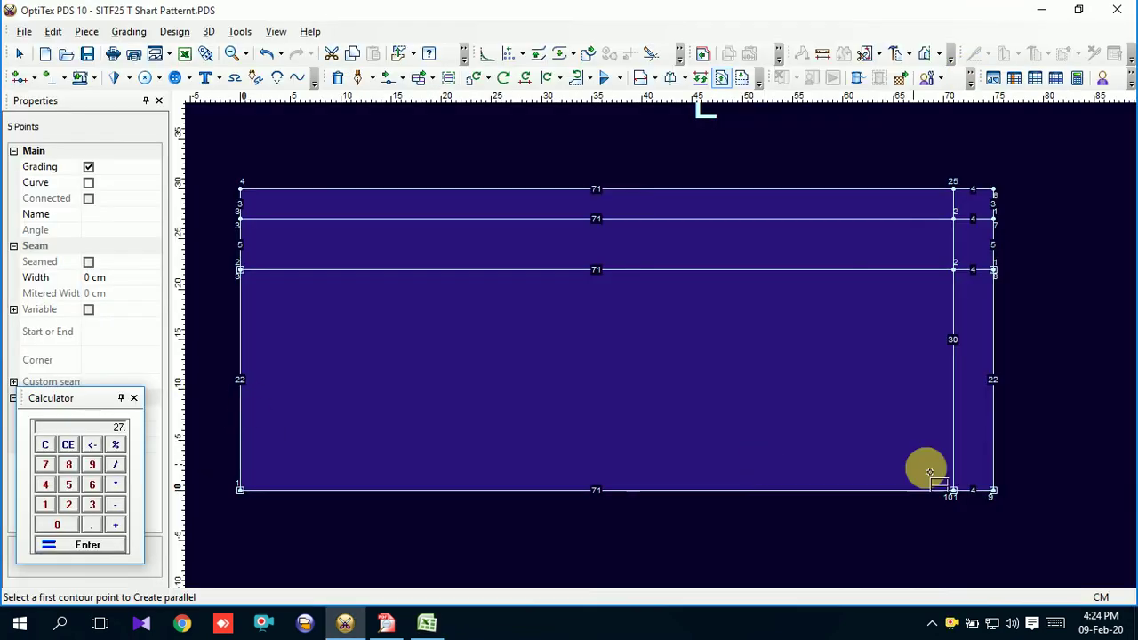
# Offset the bottom edge by 10 cm, retrying after a cancelled first attempt.
pyautogui.click(993, 490)
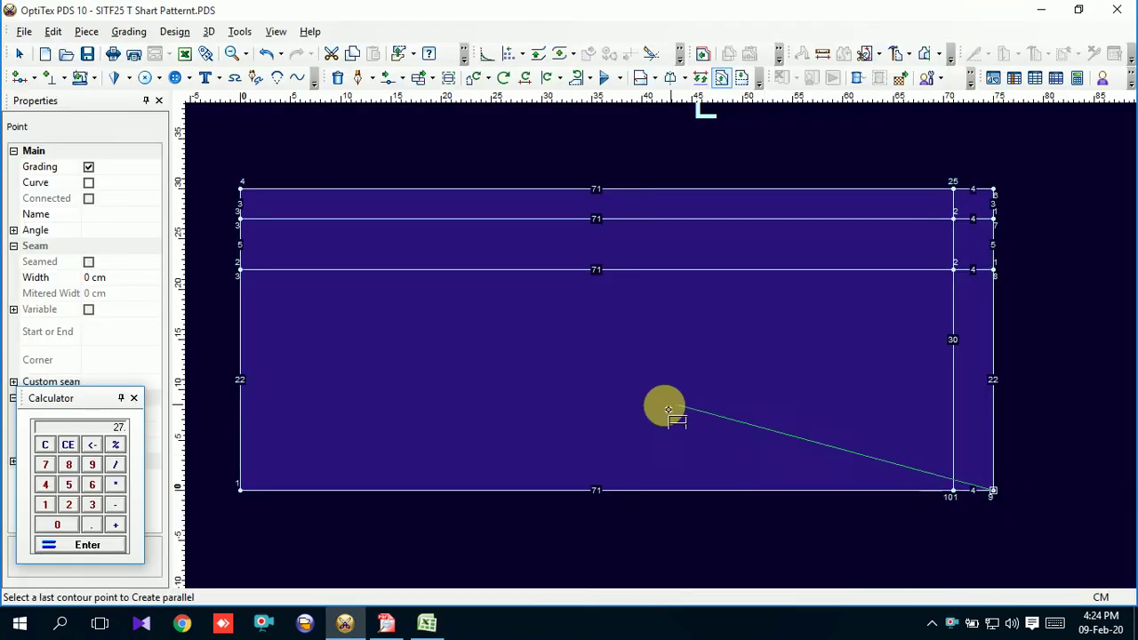
pyautogui.click(240, 490)
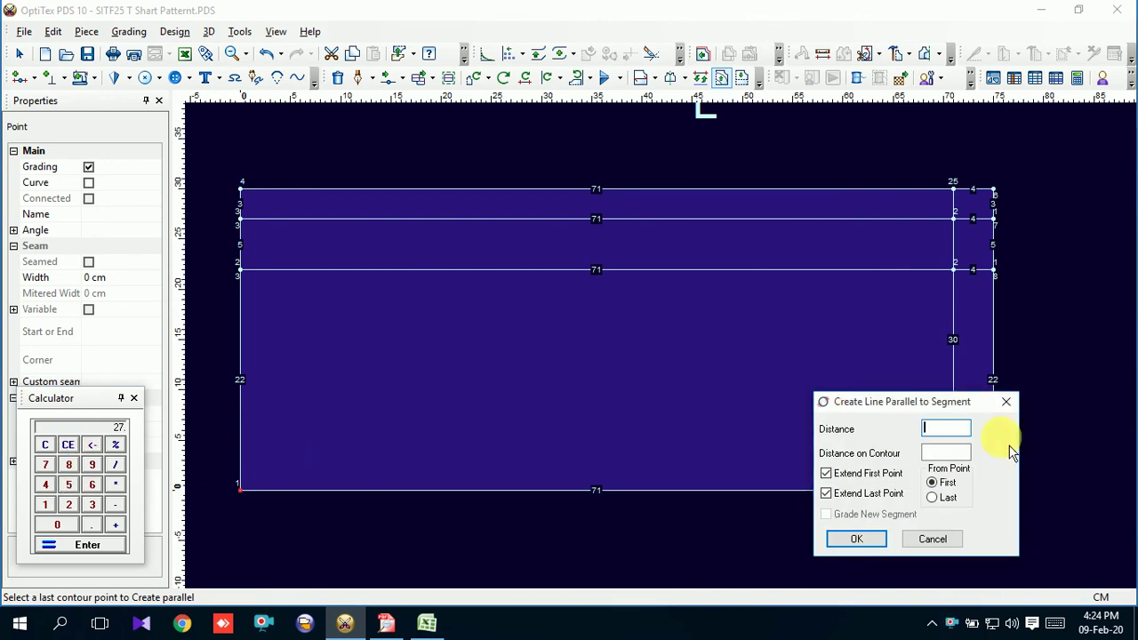
pyautogui.click(1006, 402)
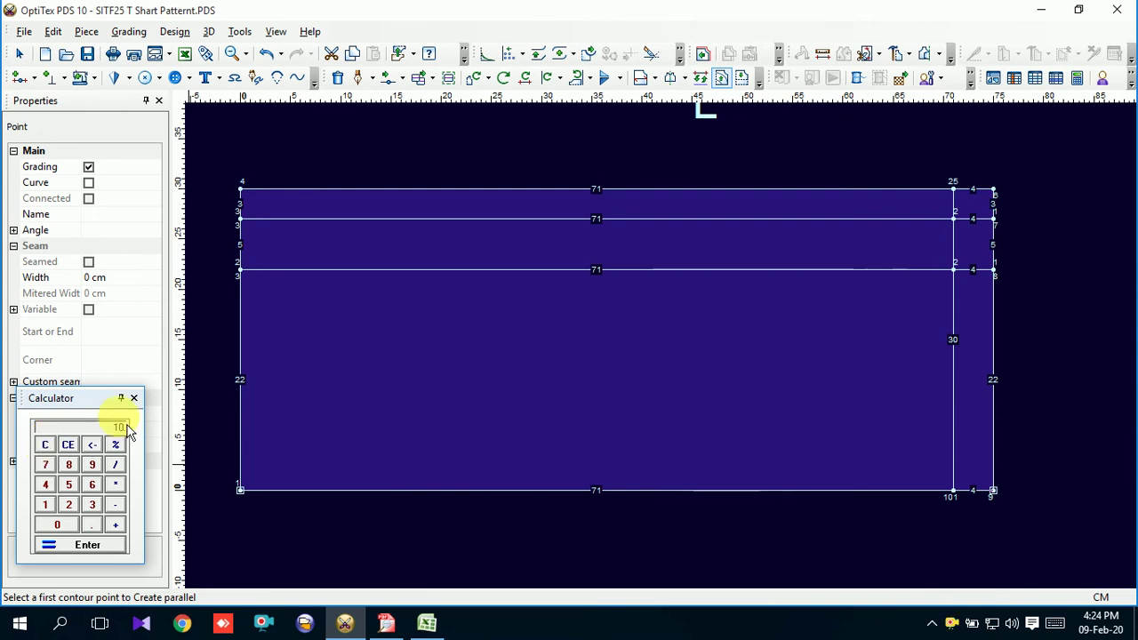
pyautogui.click(992, 490)
pyautogui.click(240, 489)
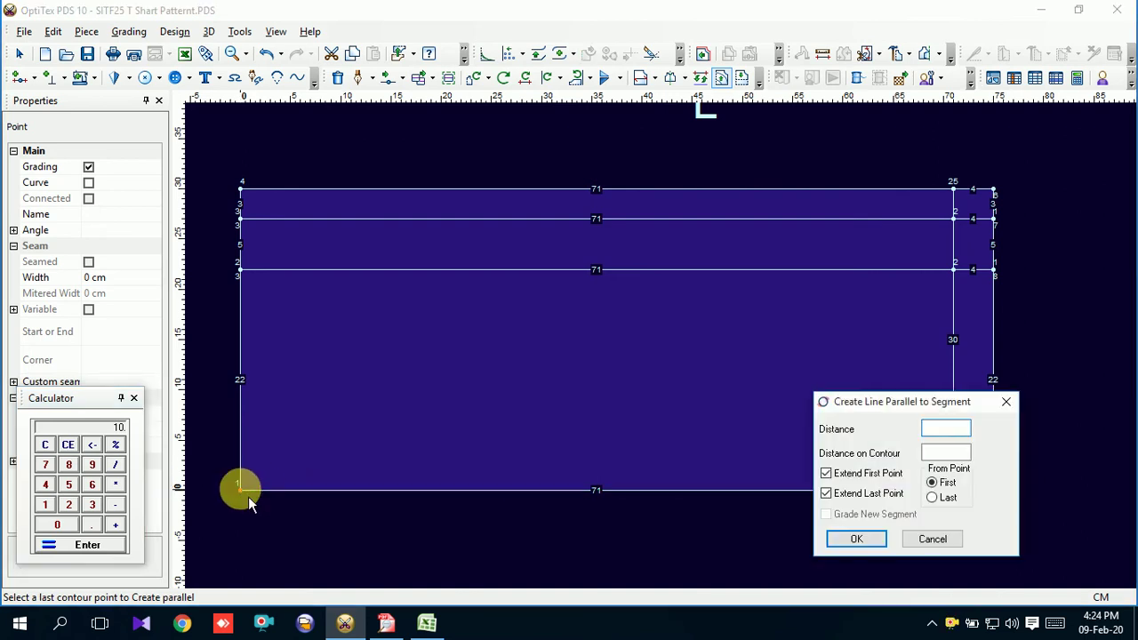
pyautogui.write('10')
pyautogui.click(857, 540)
pyautogui.click(582, 347)
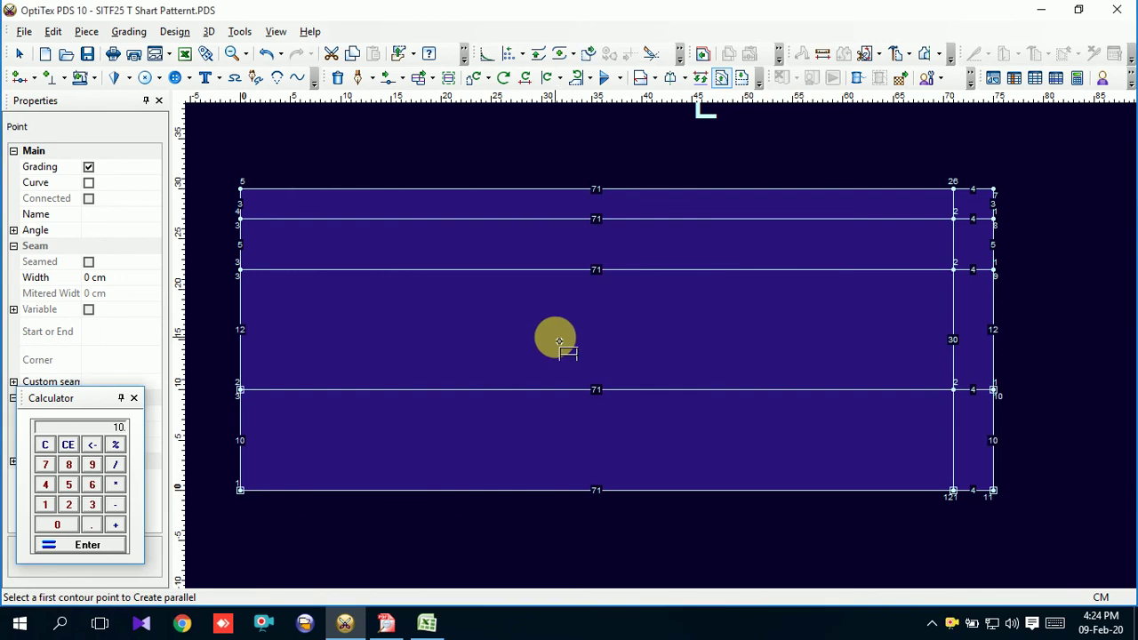
# Zoom to check the new line, exit the parallel tool, and bring Excel forward.
pyautogui.scroll(-1, 664, 344)
pyautogui.scroll(1, 664, 346)
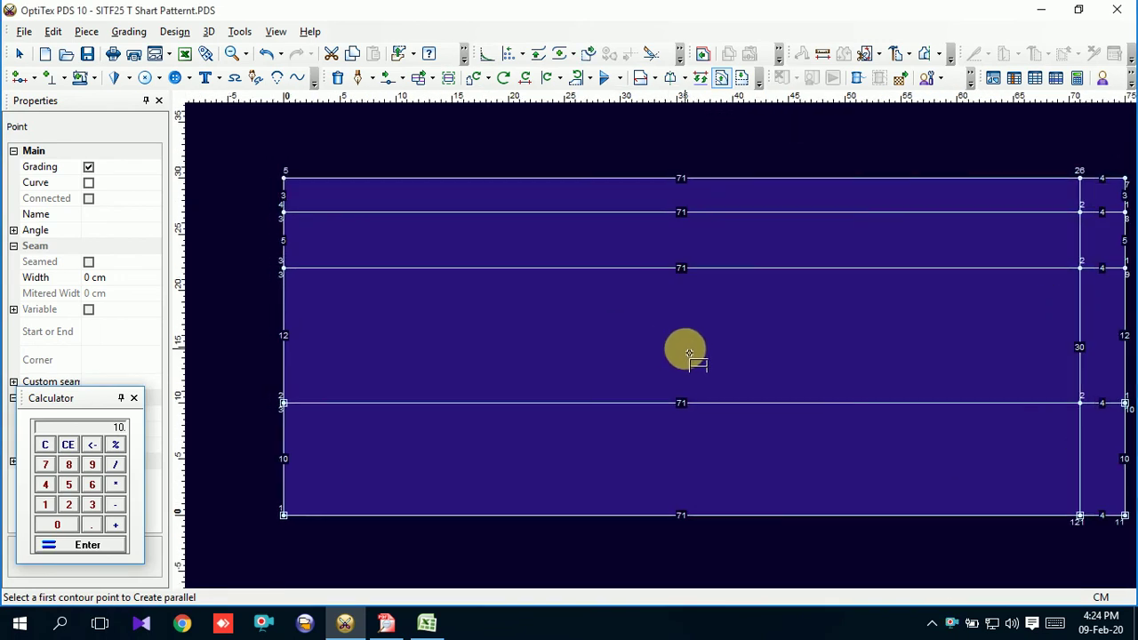
pyautogui.scroll(-1, 667, 352)
pyautogui.scroll(1, 667, 352)
pyautogui.scroll(1, 665, 353)
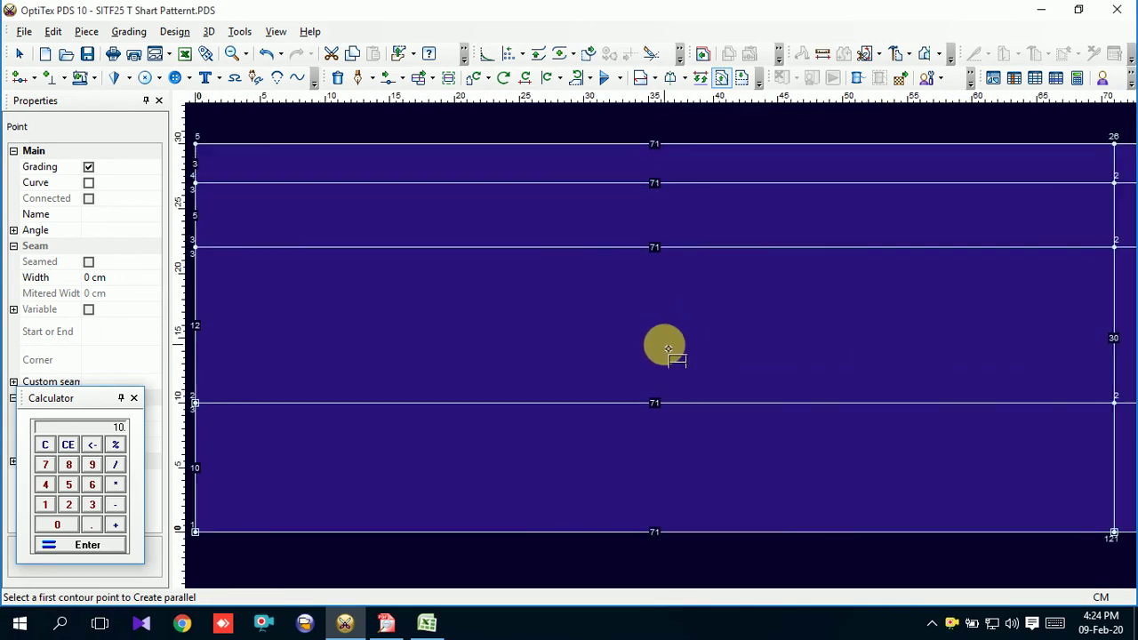
pyautogui.scroll(-1, 664, 353)
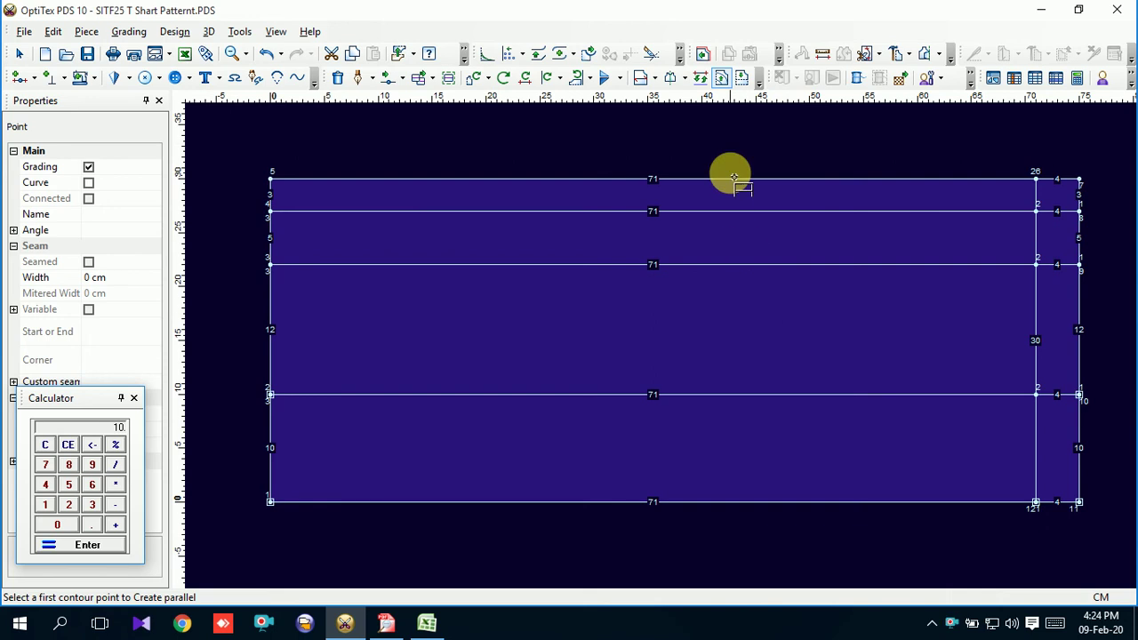
pyautogui.rightClick(729, 147)
pyautogui.click(764, 156)
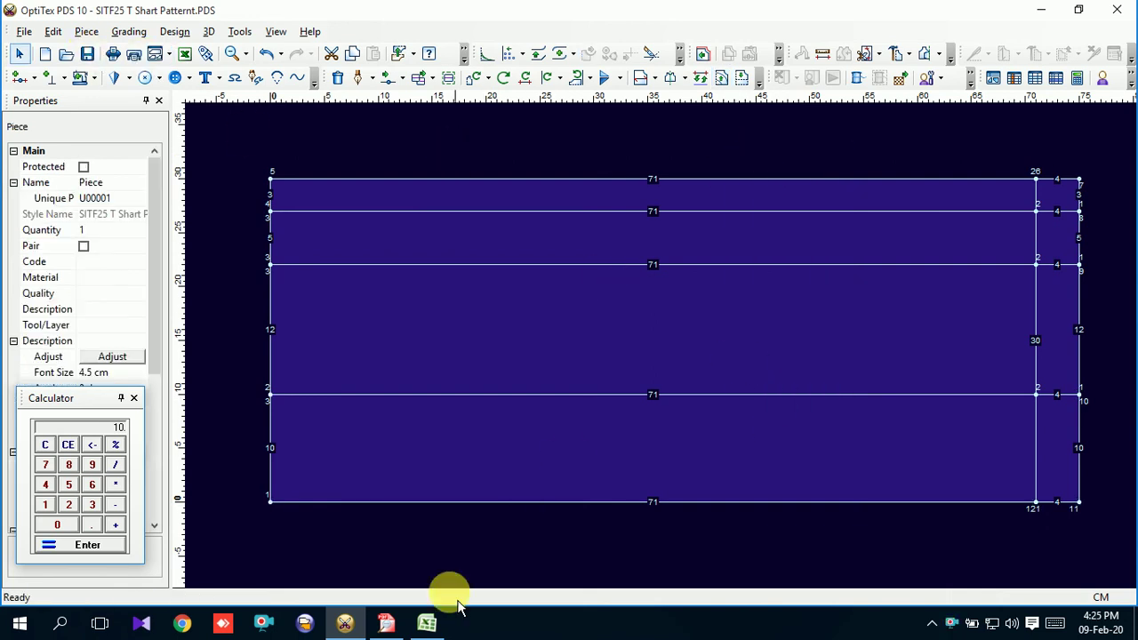
pyautogui.click(427, 625)
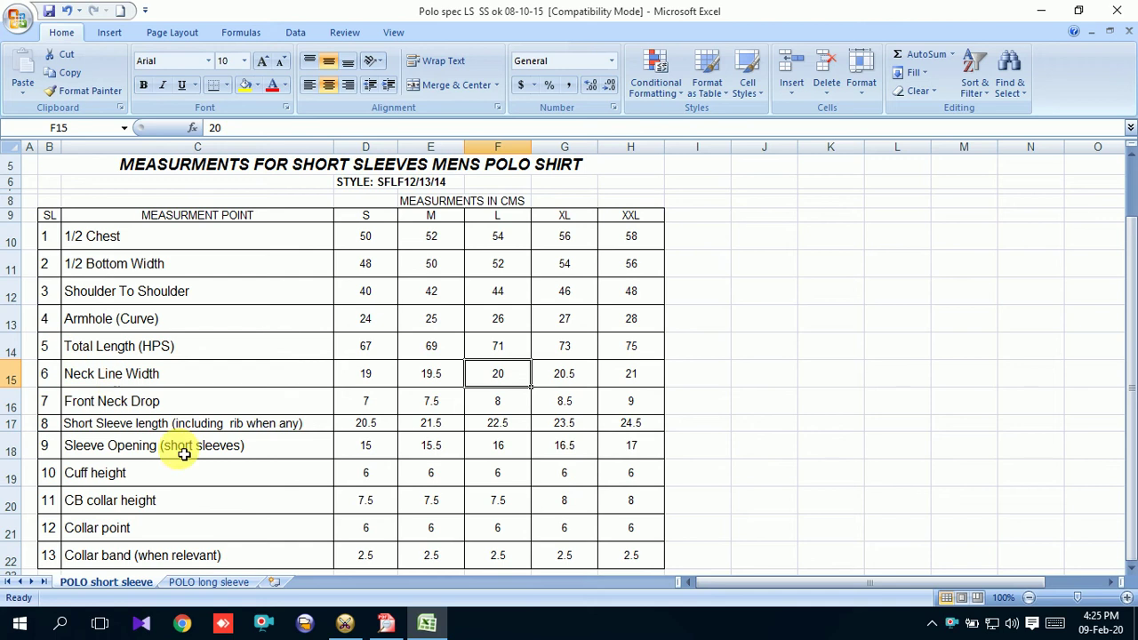
# Inspect the Neck Line Width and Front Neck Drop rows in Excel, then return to OptiTex.
pyautogui.click(148, 385)
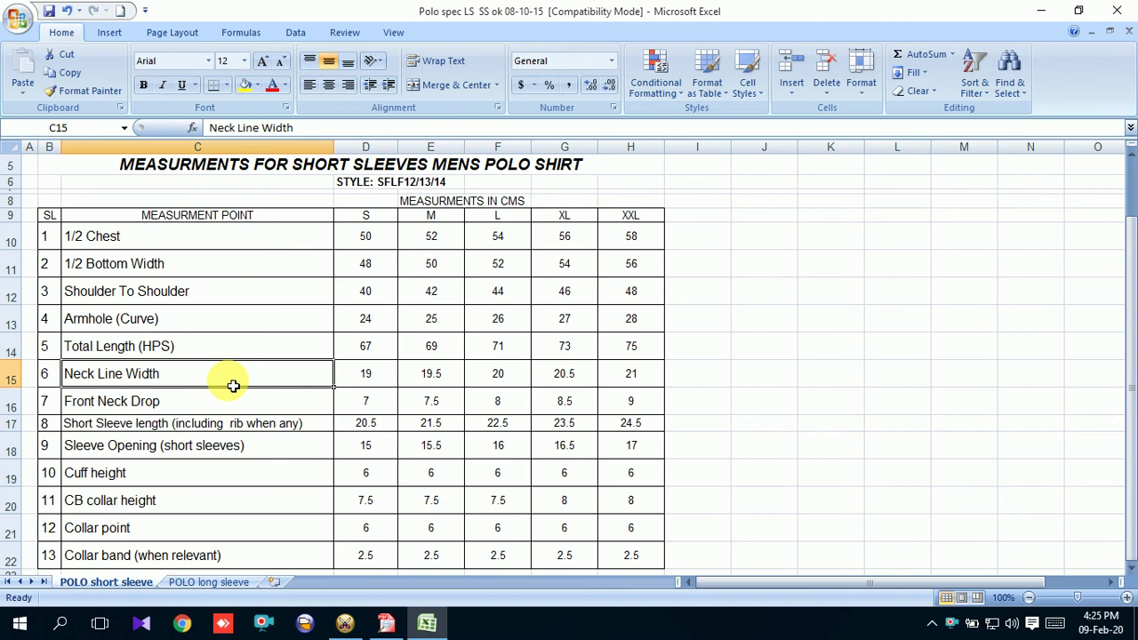
pyautogui.click(165, 402)
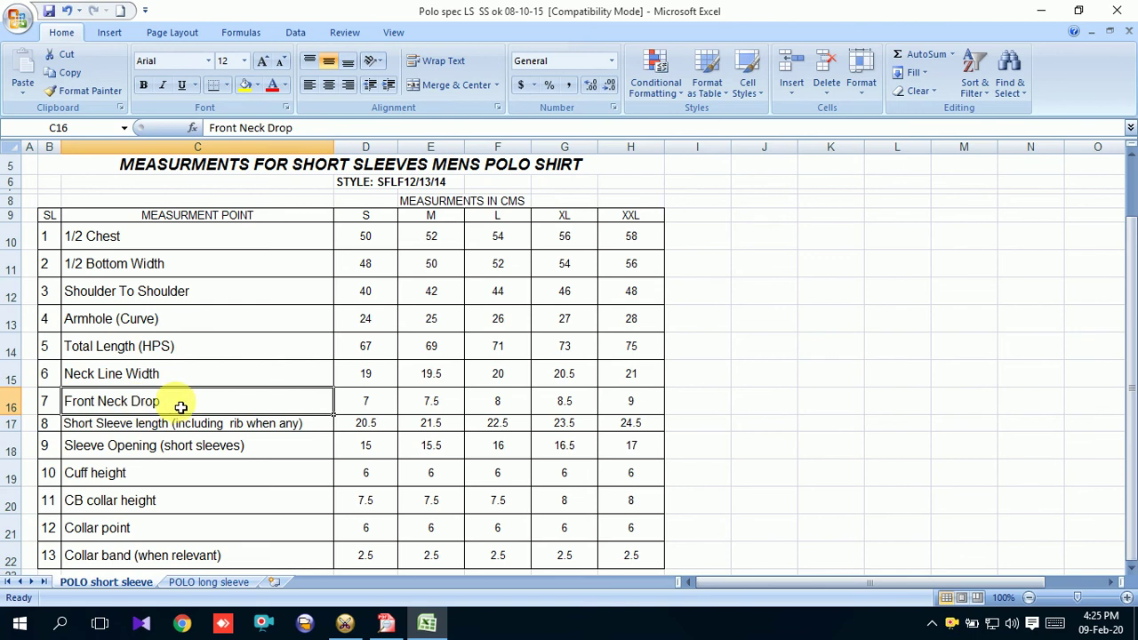
pyautogui.doubleClick(169, 405)
pyautogui.doubleClick(148, 402)
pyautogui.moveTo(147, 401); pyautogui.dragTo(48, 412)
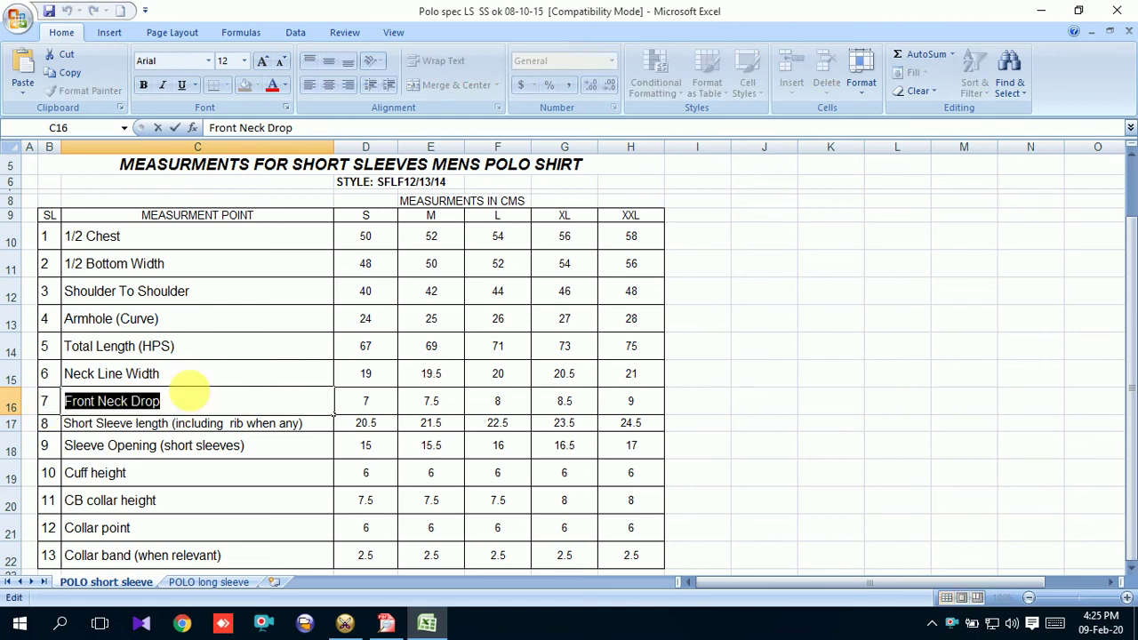
pyautogui.click(252, 401)
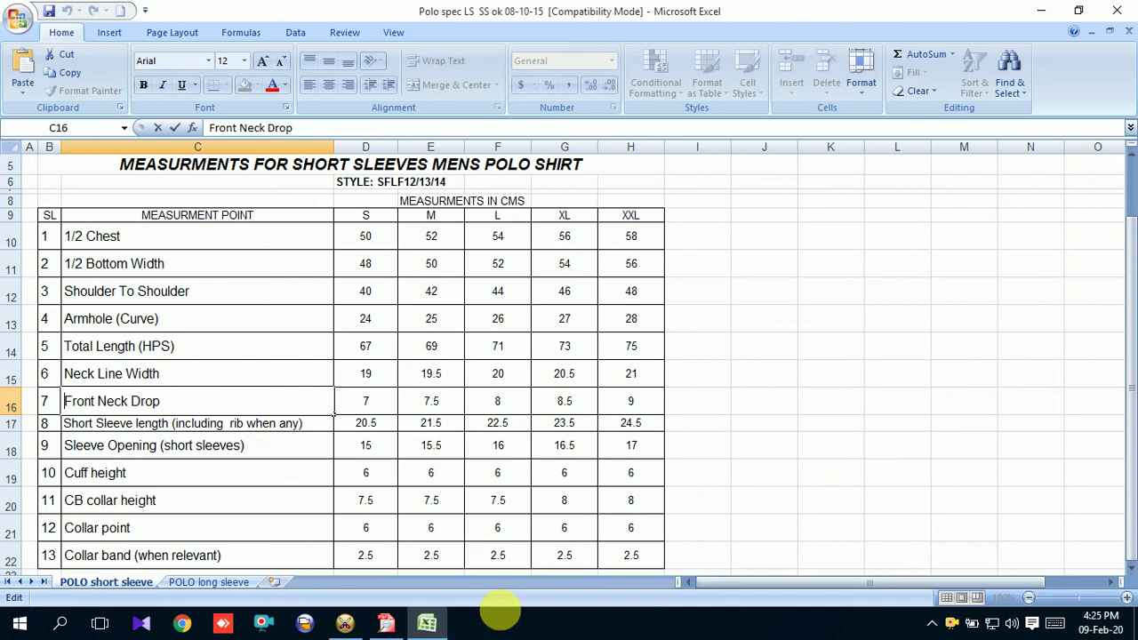
pyautogui.click(346, 620)
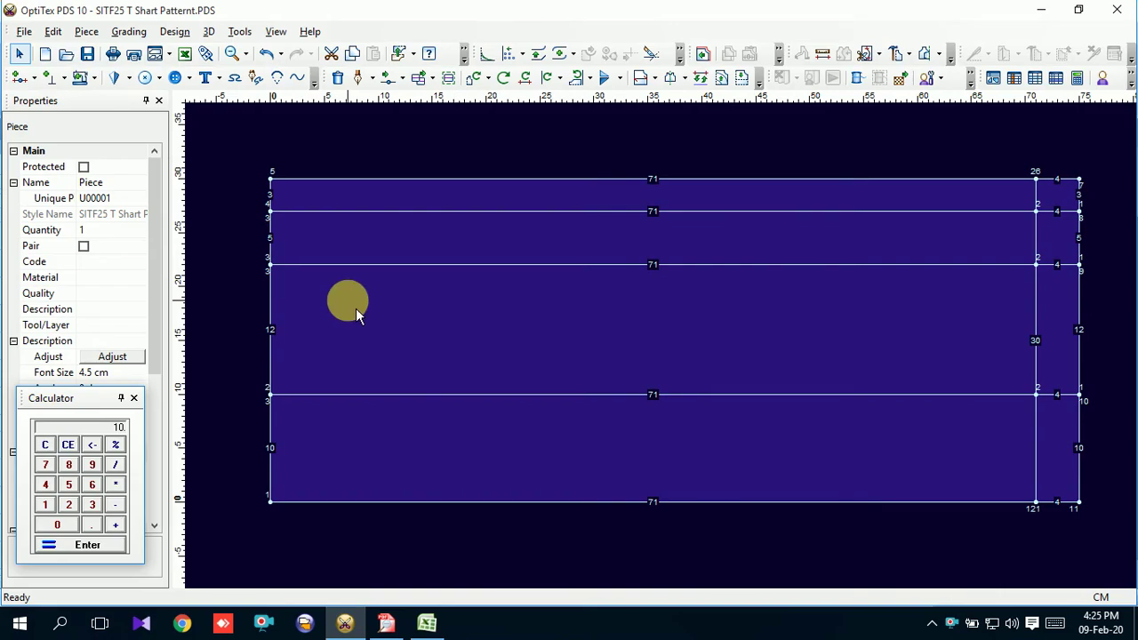
# Write a Notepad note reading 'Back Neck Drop 1 cm' and minimize it.
pyautogui.click(60, 623)
pyautogui.write('mo')
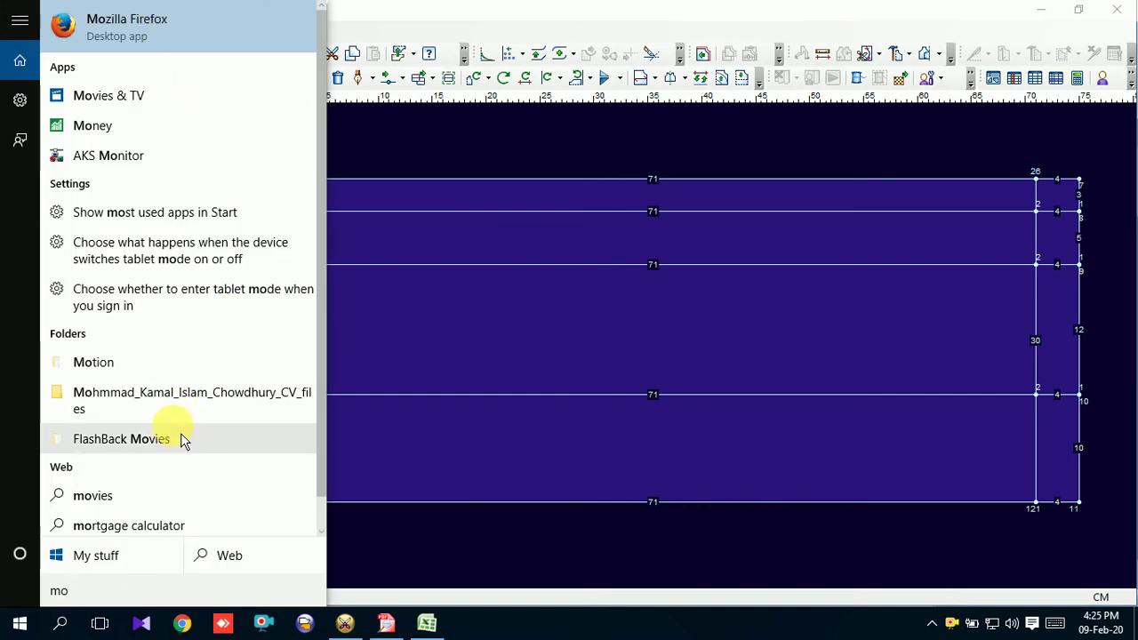
pyautogui.press('BackSpace')
pyautogui.press('BackSpace')
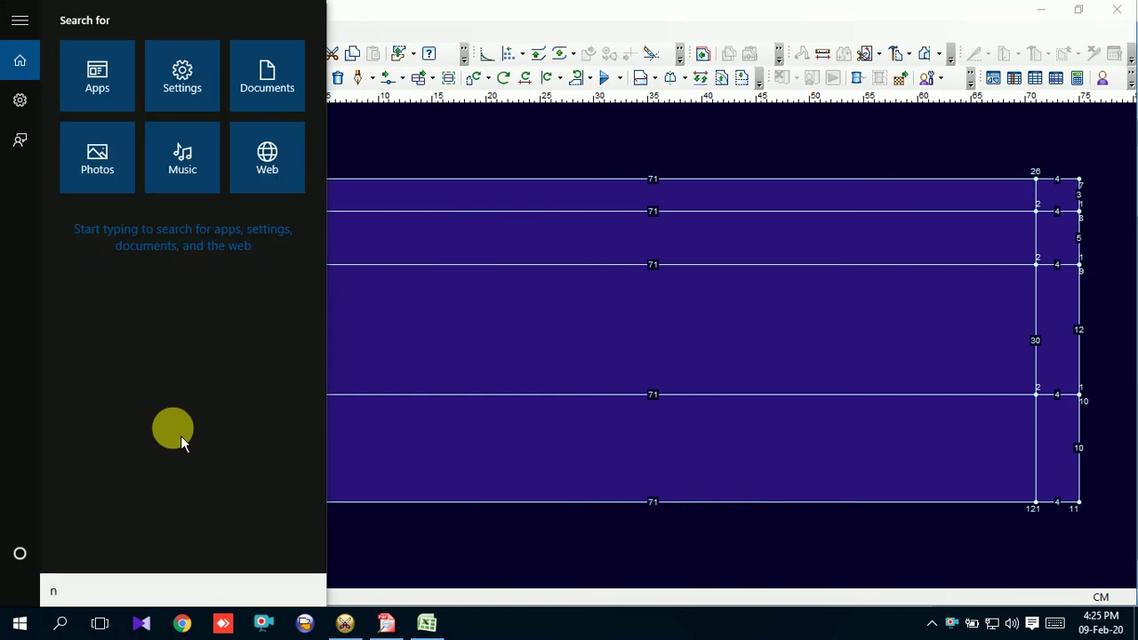
pyautogui.write('no')
pyautogui.click(102, 13)
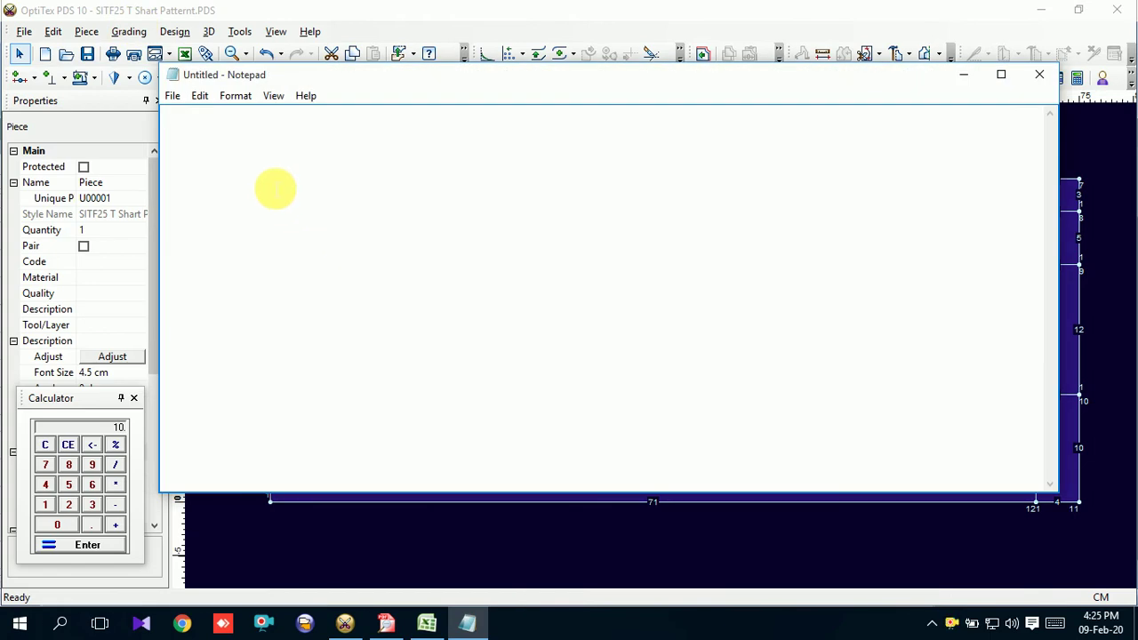
pyautogui.write('Front Neck Drop')
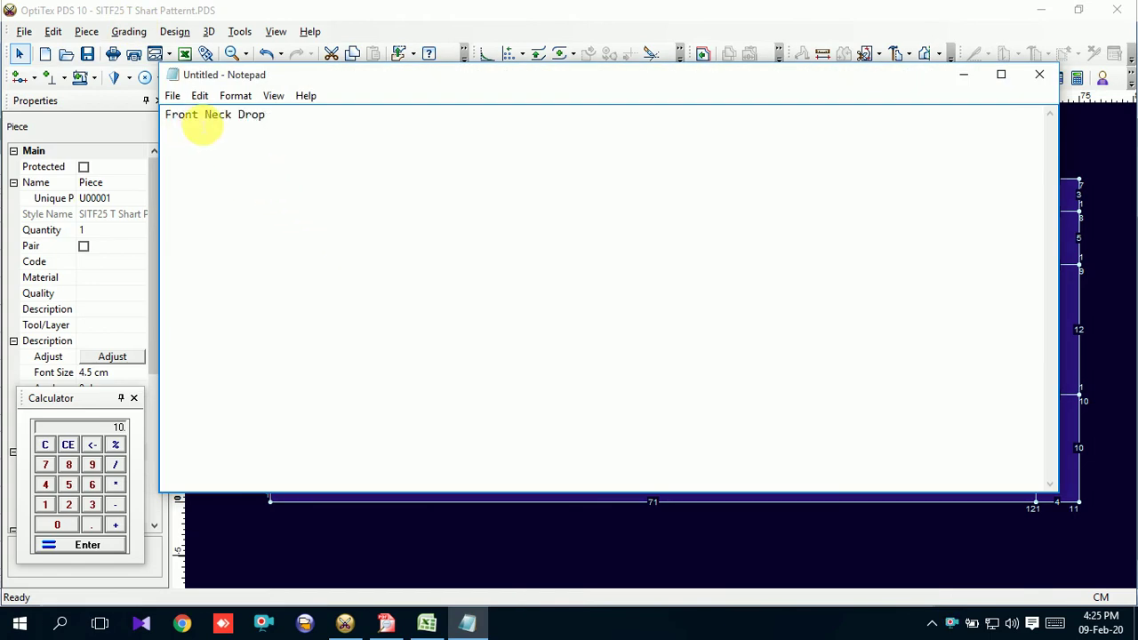
pyautogui.moveTo(202, 127); pyautogui.dragTo(140, 134)
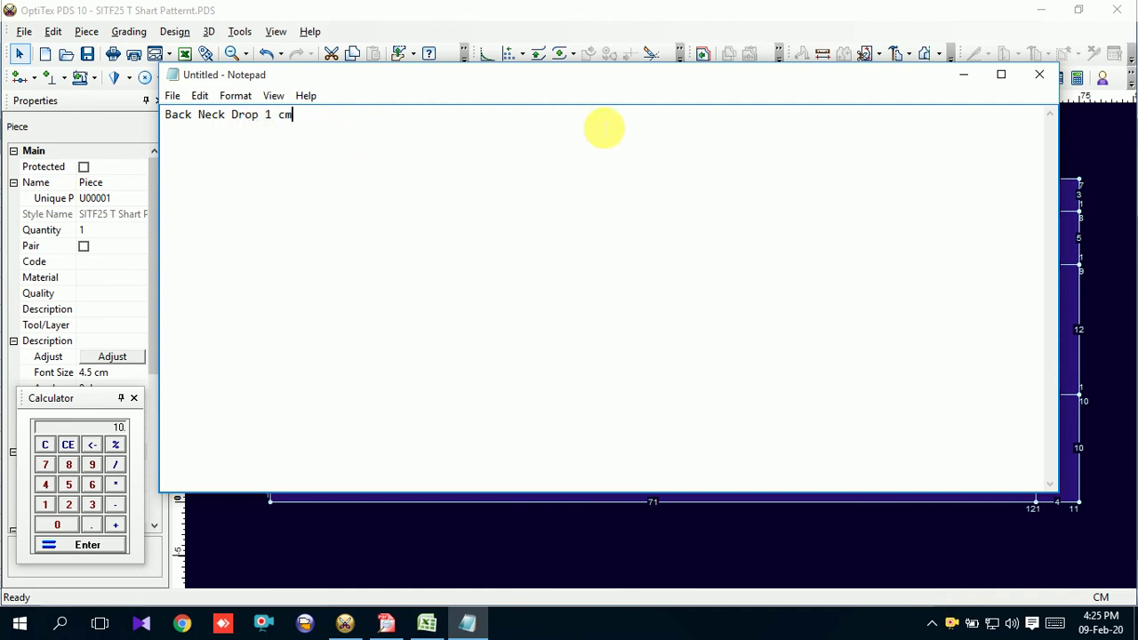
pyautogui.click(964, 75)
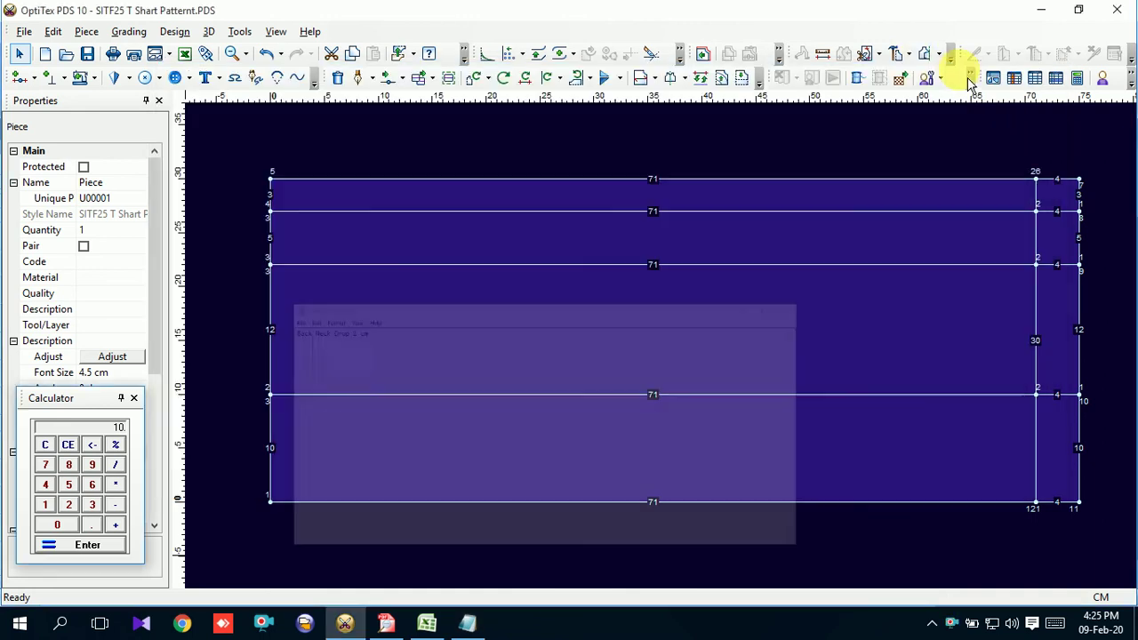
# Confirm in Preferences that the working unit is Centimeters.
pyautogui.click(239, 31)
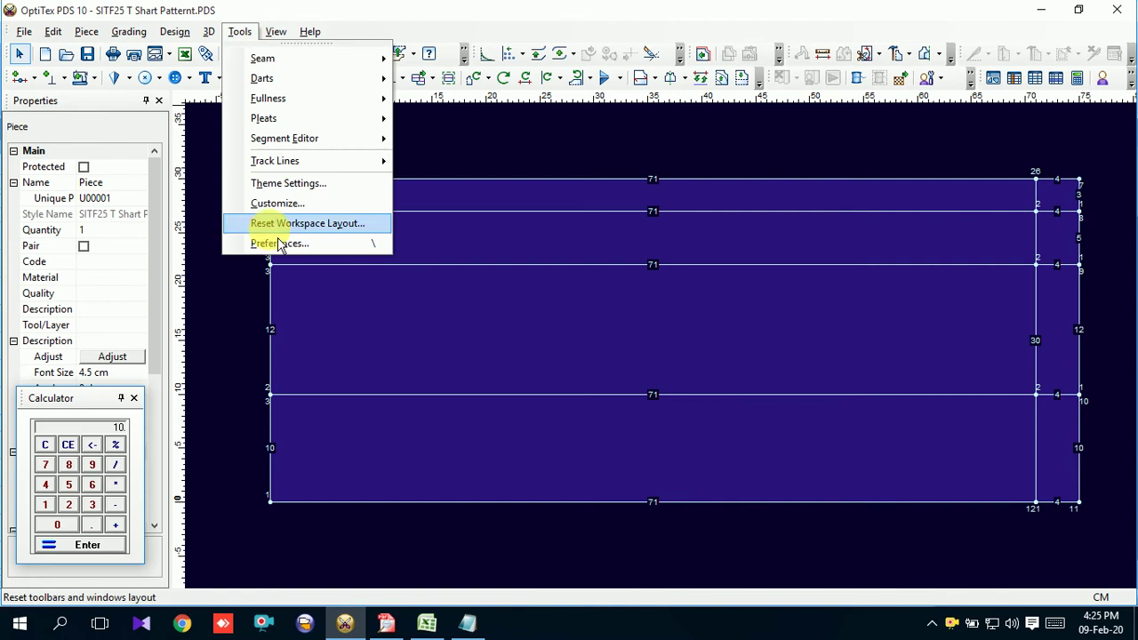
pyautogui.click(276, 244)
pyautogui.click(792, 149)
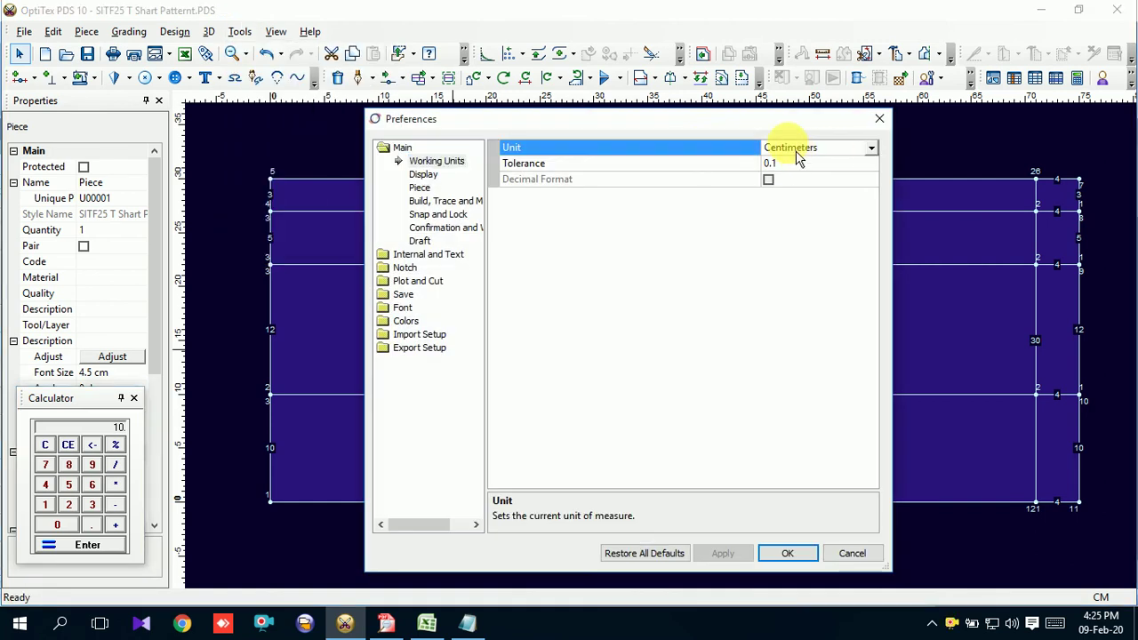
pyautogui.click(790, 557)
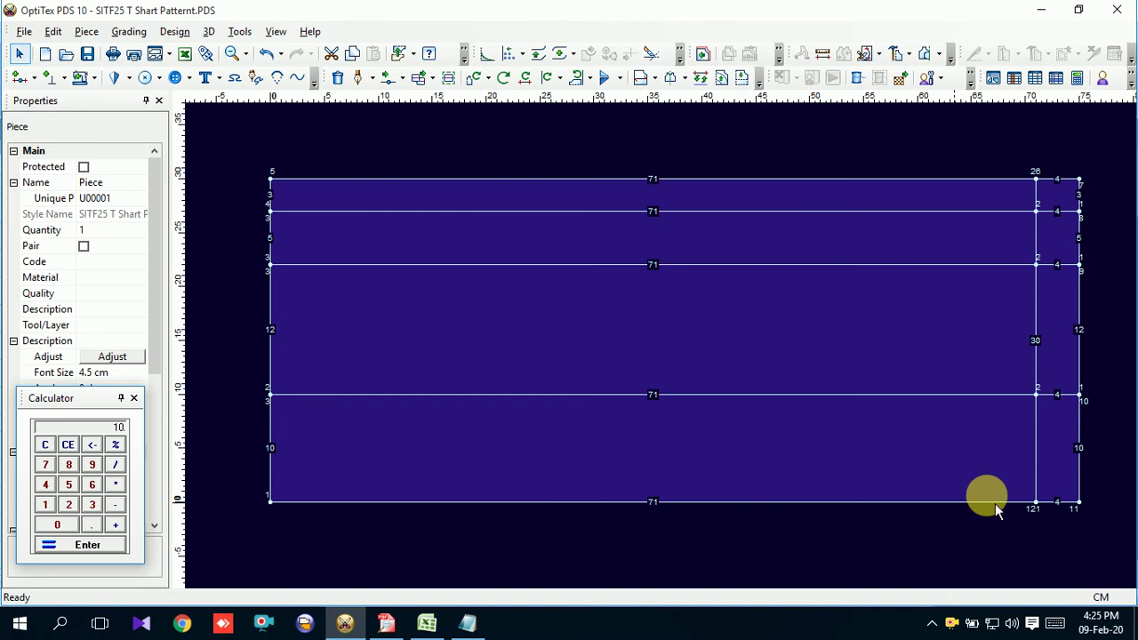
# Leave parallel-line mode and return to the Select tool.
pyautogui.press('p')
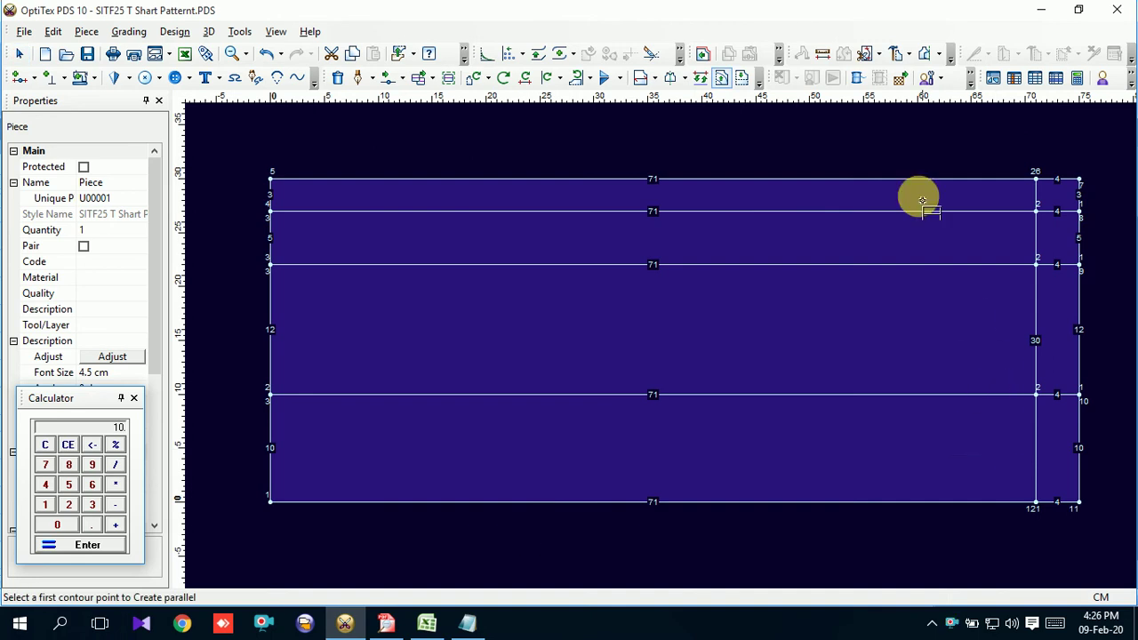
pyautogui.rightClick(898, 143)
pyautogui.click(902, 149)
pyautogui.rightClick(902, 148)
pyautogui.click(929, 156)
# Duplicate the right vertical internal line 1 cm to its left, then bring Excel forward.
pyautogui.click(1036, 338)
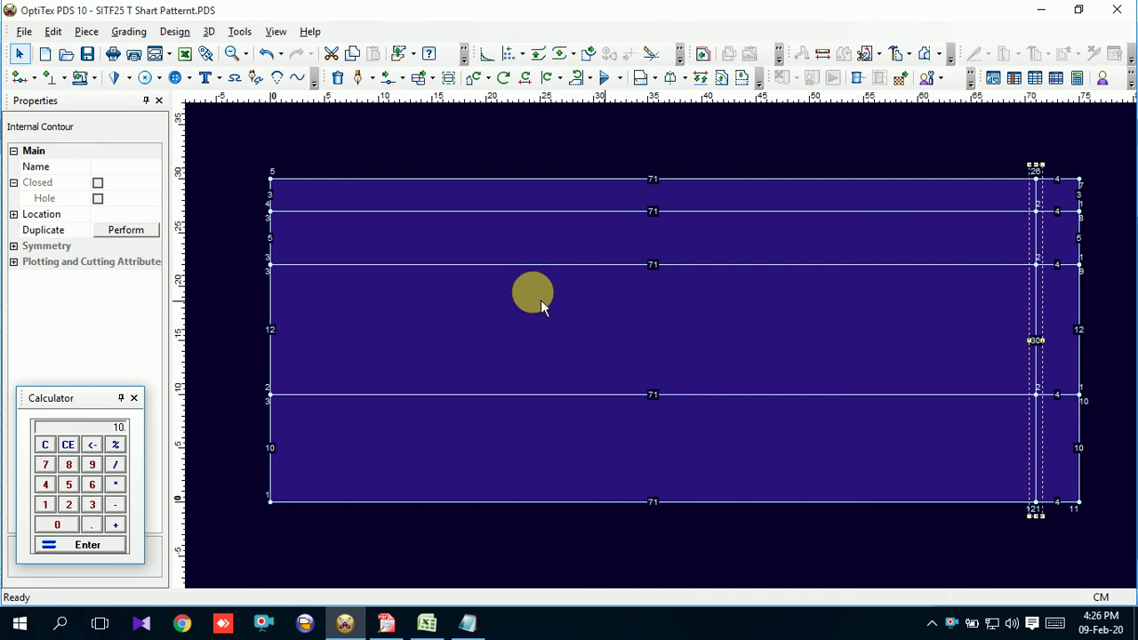
pyautogui.click(133, 230)
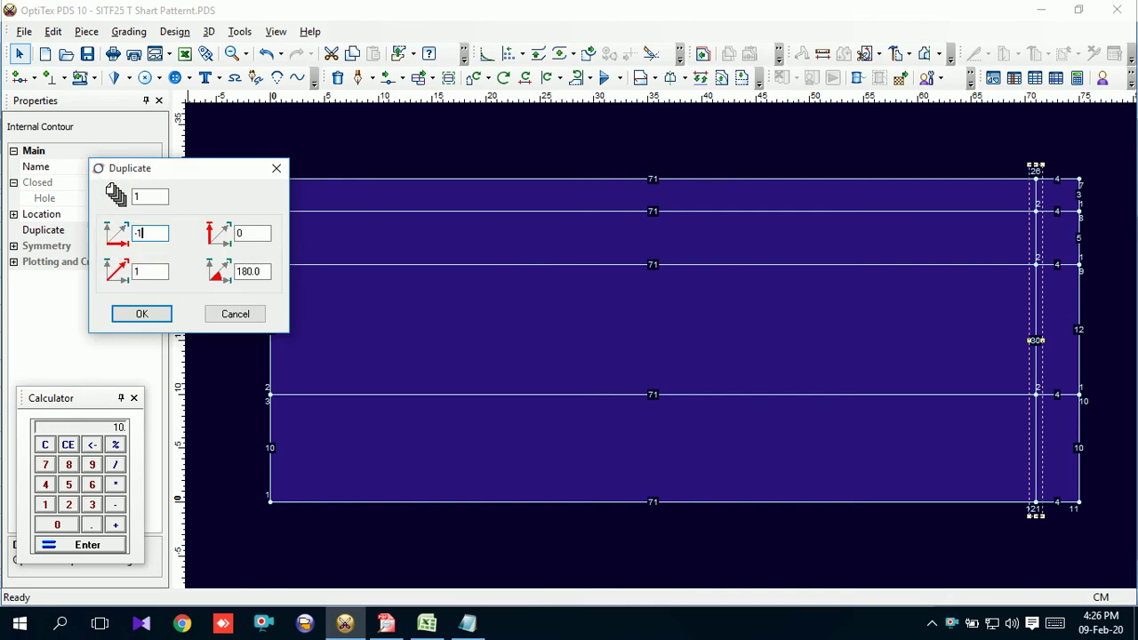
pyautogui.press('Return')
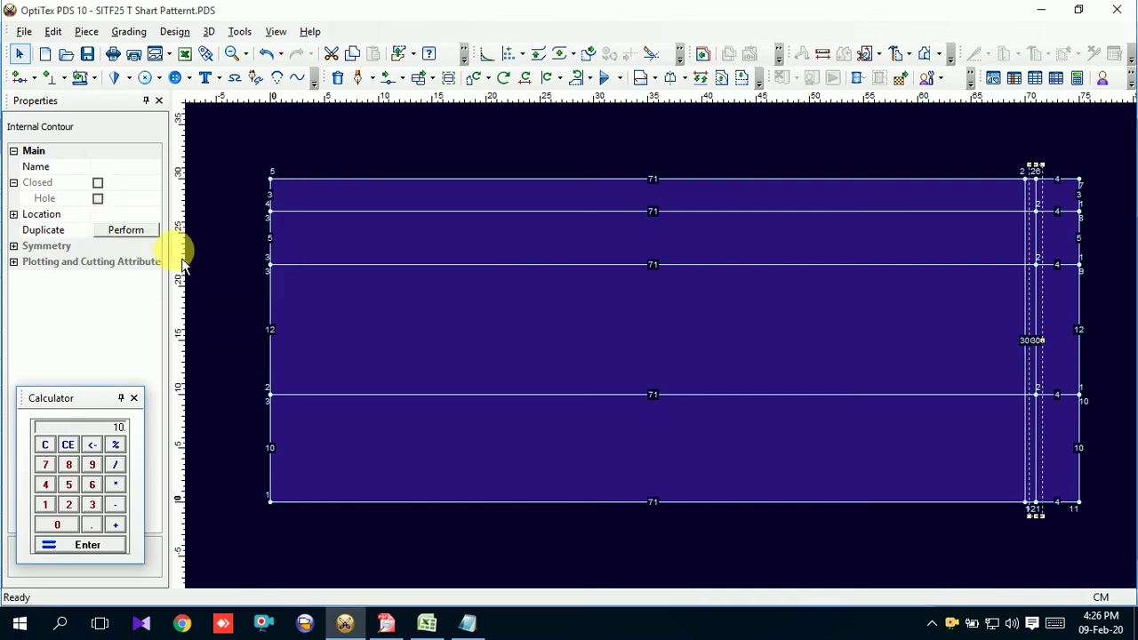
pyautogui.click(867, 335)
pyautogui.click(1044, 363)
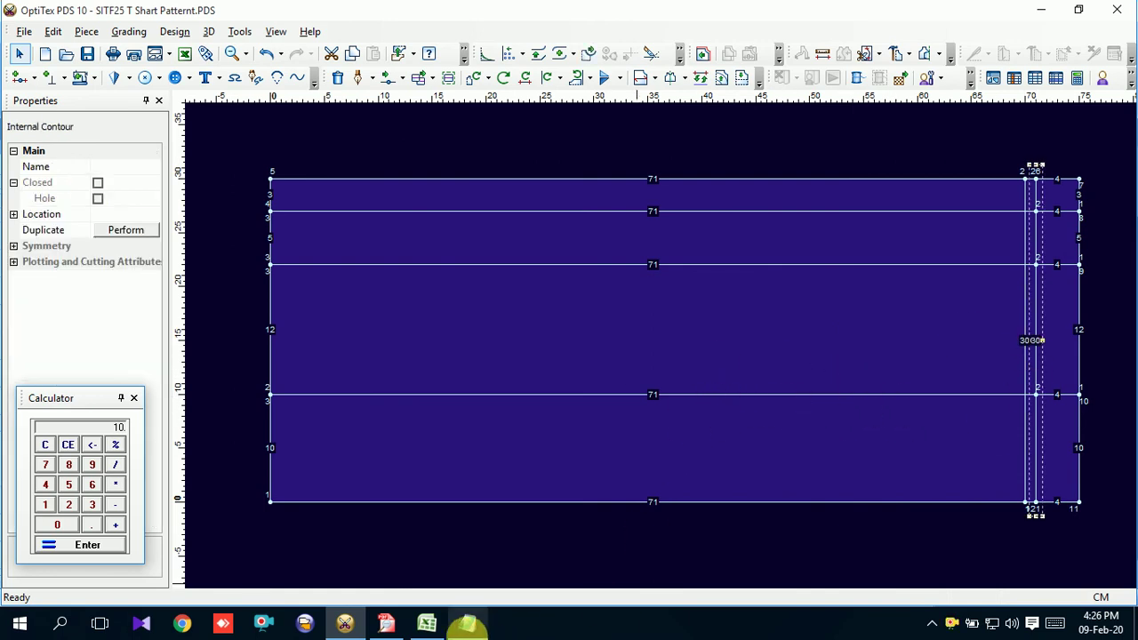
pyautogui.click(427, 622)
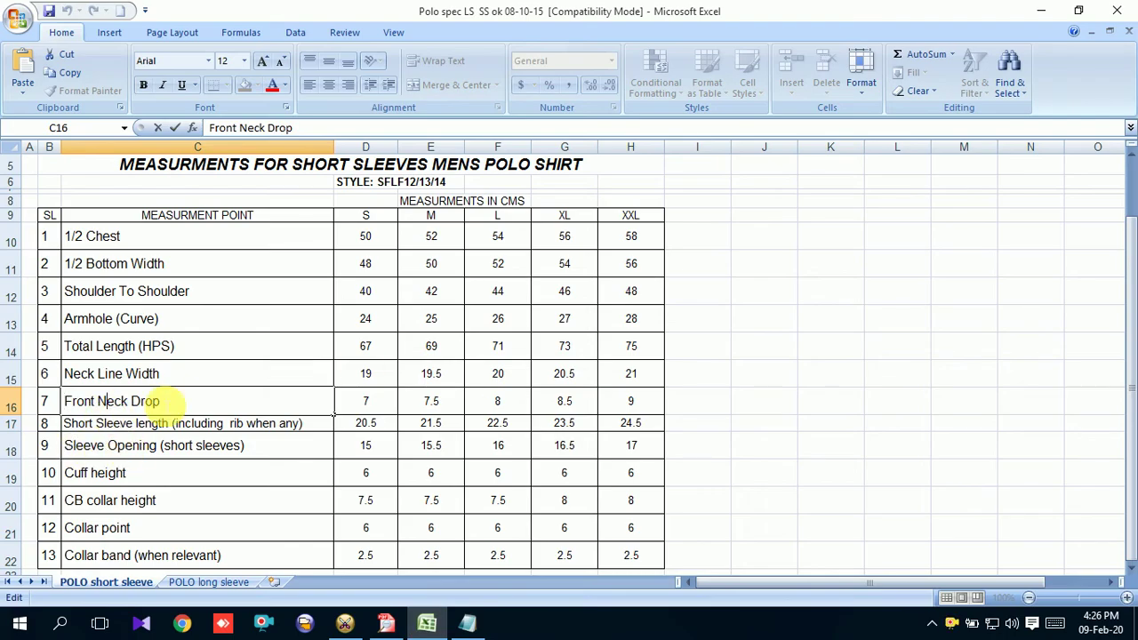
# Read the size L Front Neck Drop value (8) in Excel and switch back to OptiTex.
pyautogui.click(160, 373)
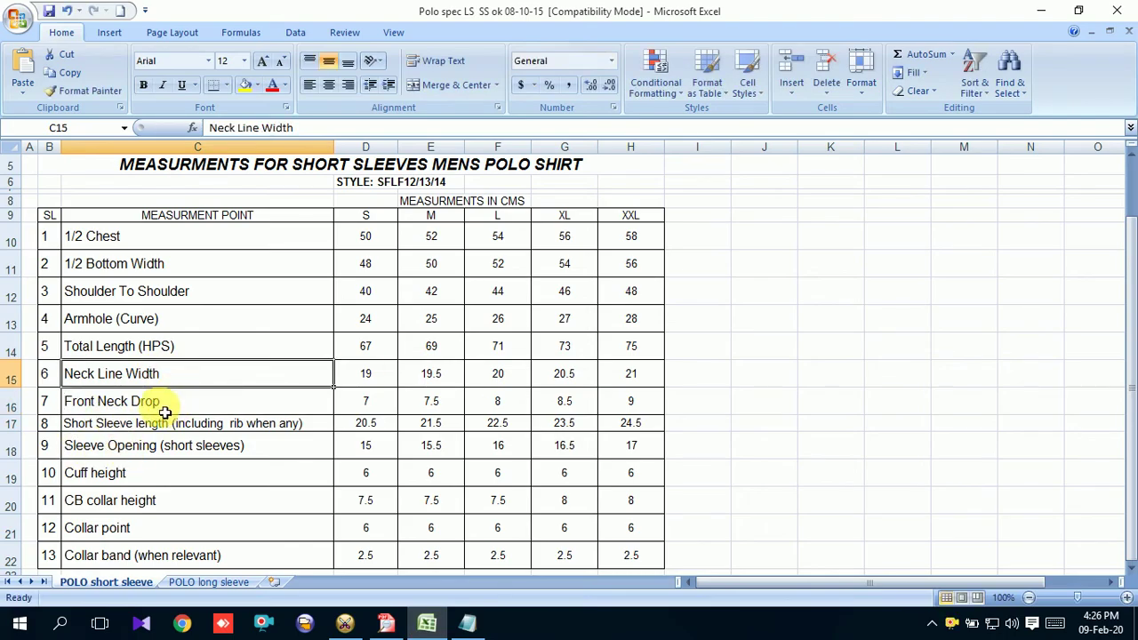
pyautogui.click(174, 411)
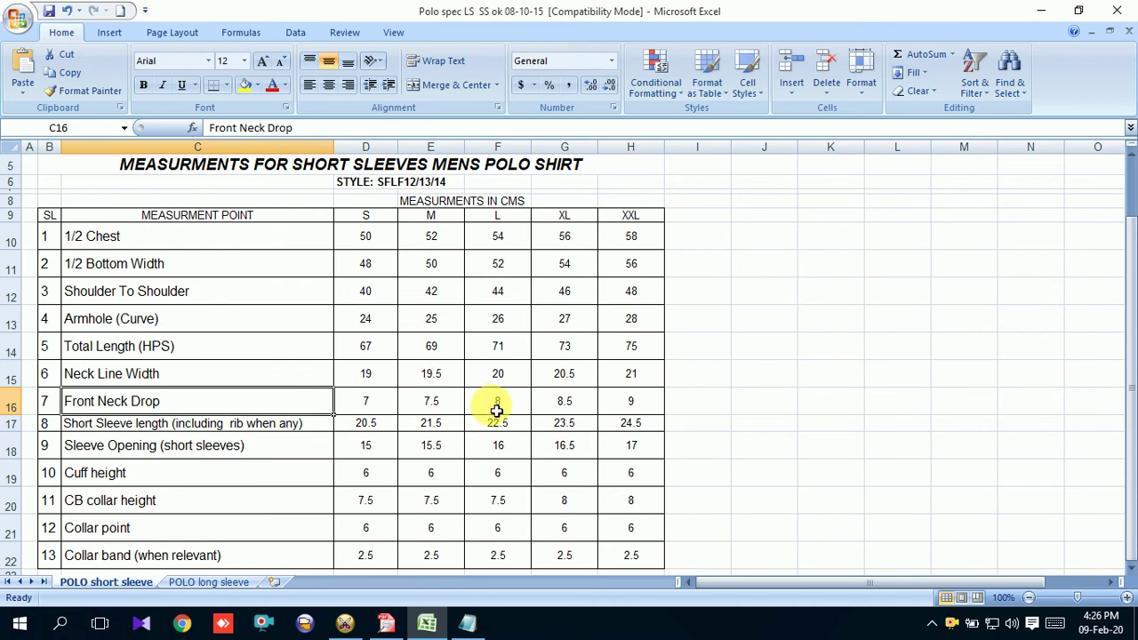
pyautogui.click(513, 410)
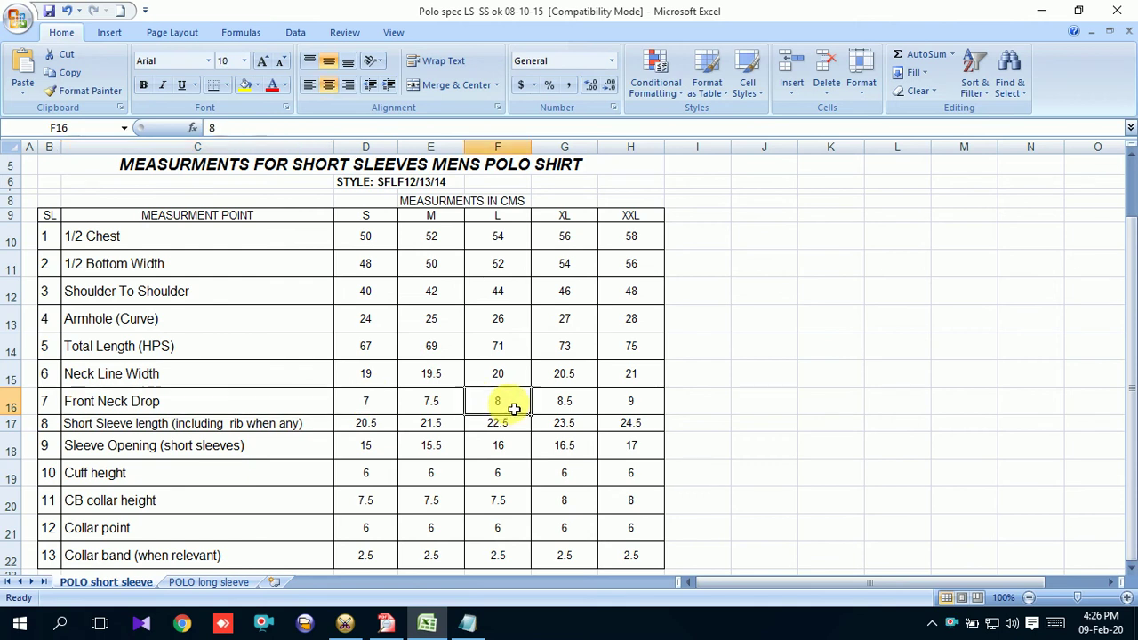
pyautogui.click(345, 622)
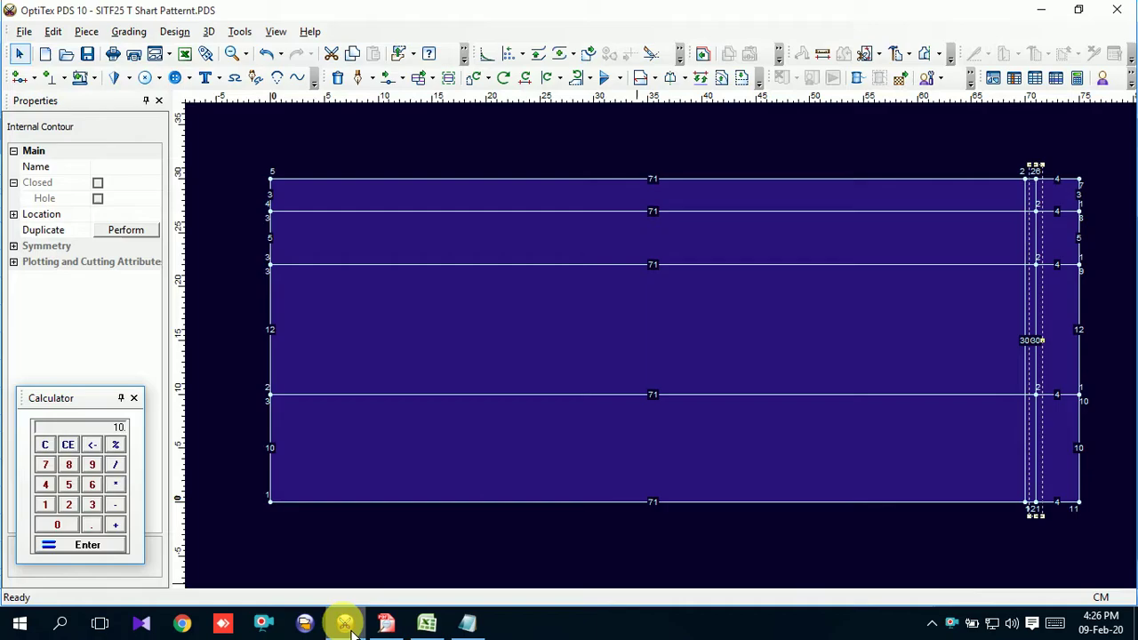
# Duplicate the vertical internal line 8 cm to its left at angle 180, then bring back the Excel sheet.
pyautogui.click(136, 233)
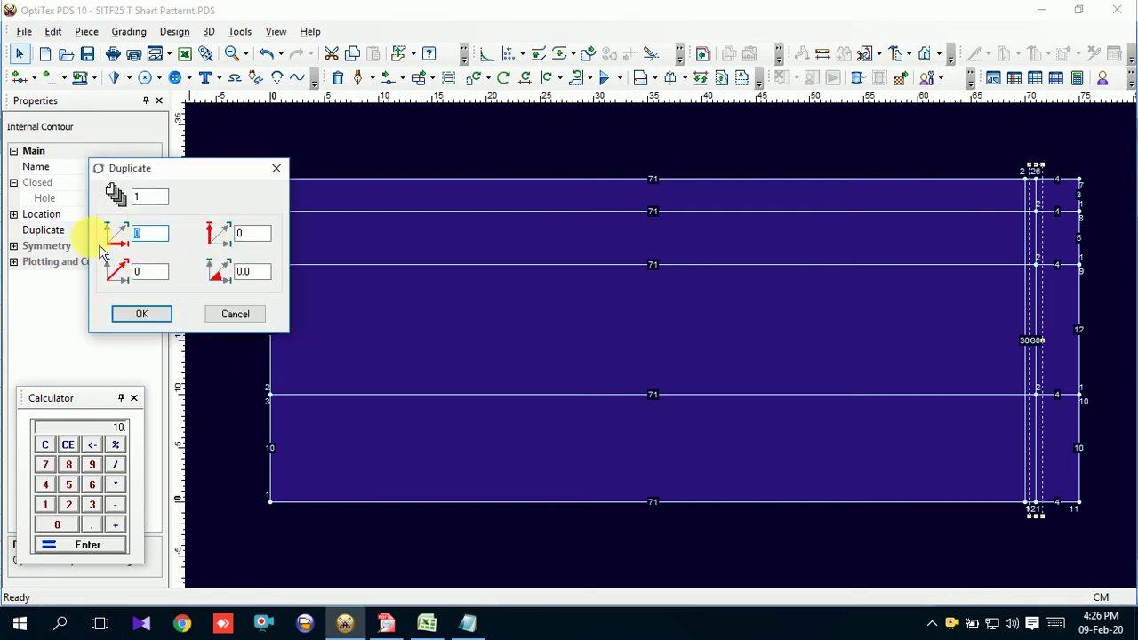
pyautogui.click(165, 314)
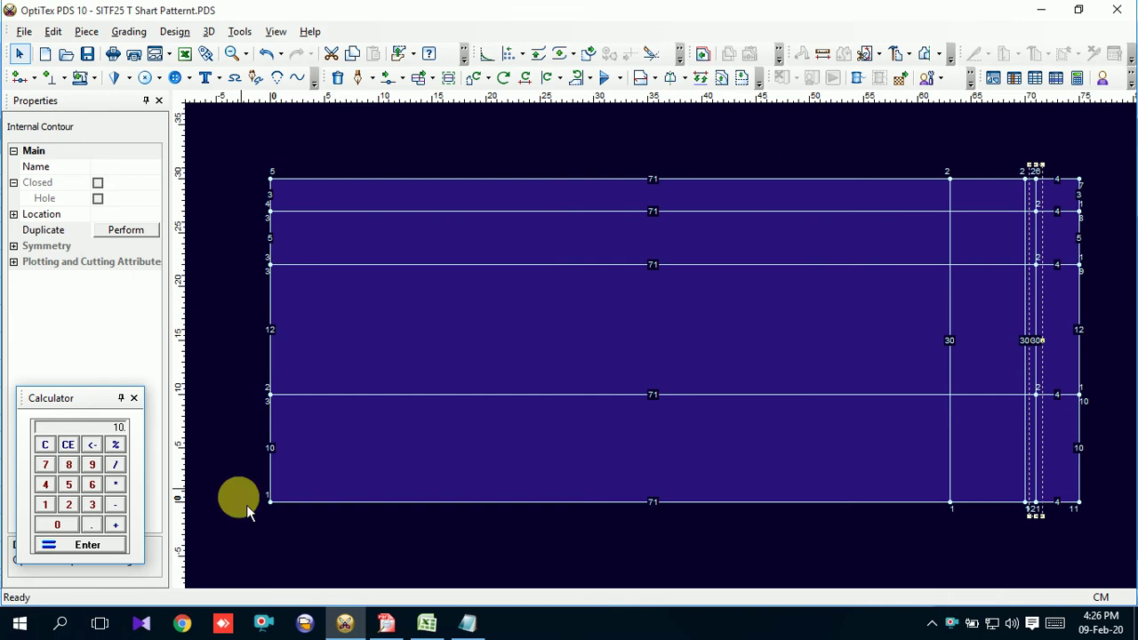
pyautogui.moveTo(427, 623)
pyautogui.click(409, 533)
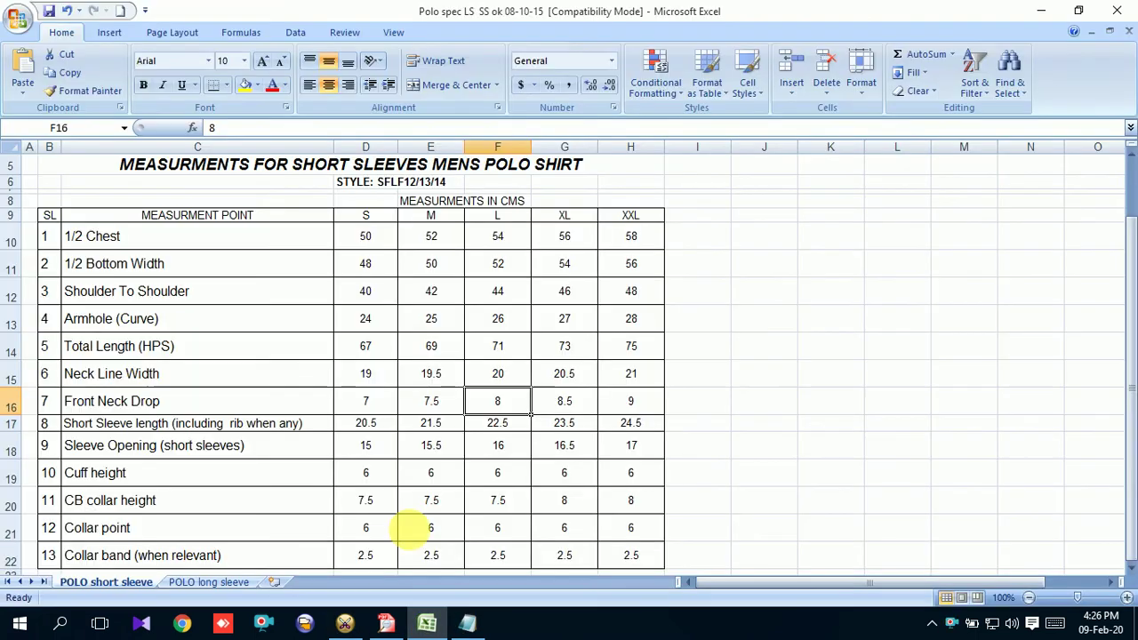
# Review the Shoulder To Shoulder row and the 'Shoulder 5 cm' note, then return to the OptiTex pattern.
pyautogui.click(123, 302)
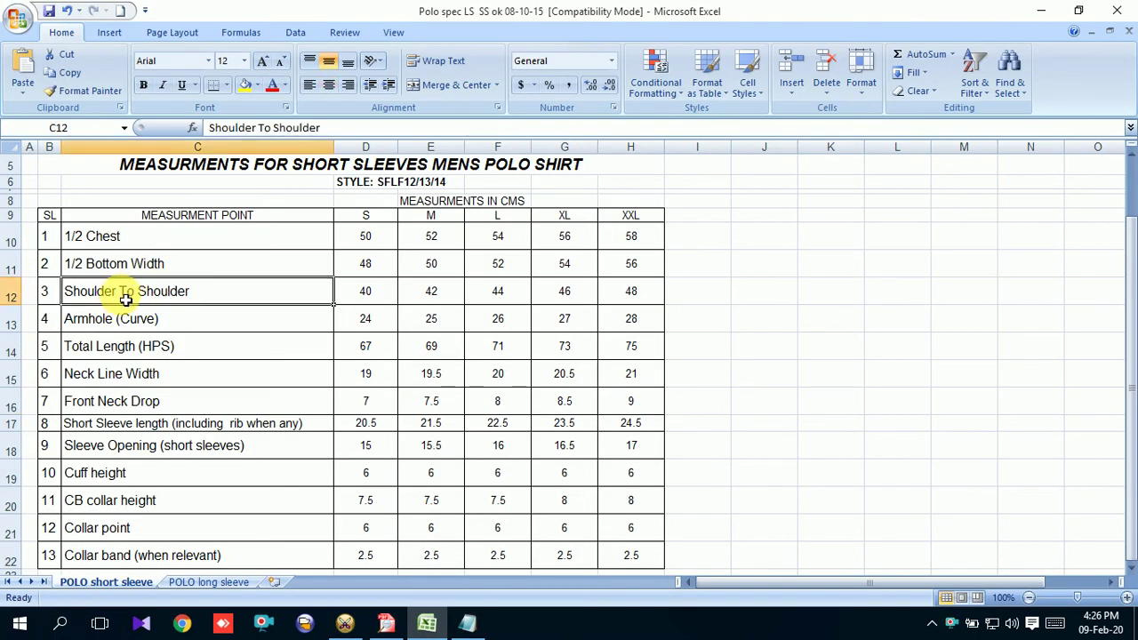
pyautogui.doubleClick(120, 291)
pyautogui.moveTo(114, 292); pyautogui.dragTo(44, 292)
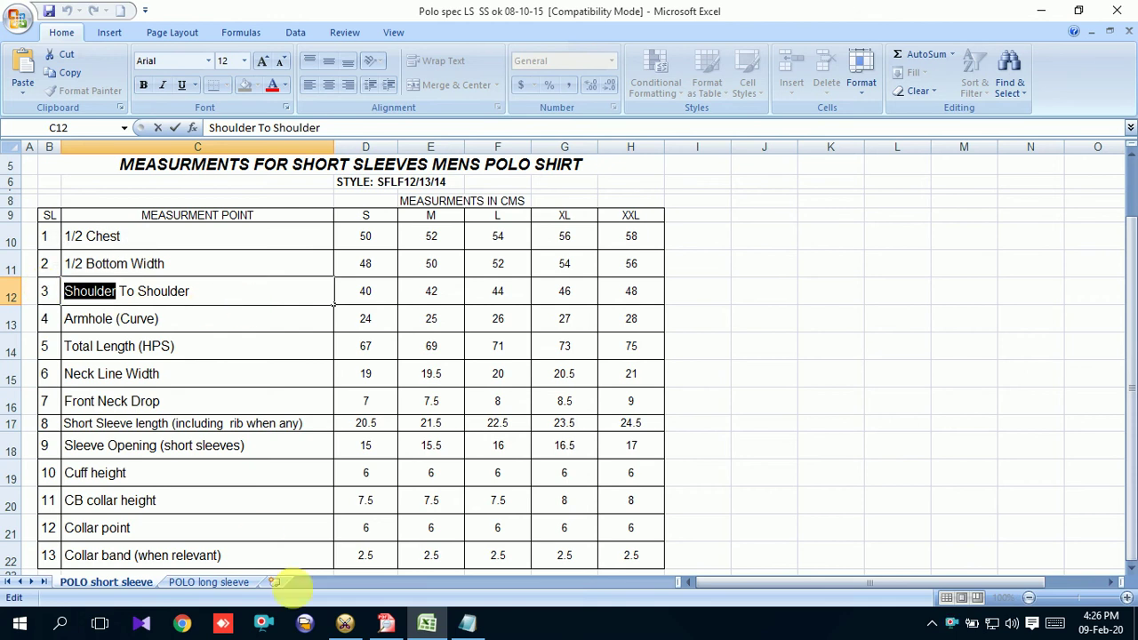
pyautogui.click(467, 622)
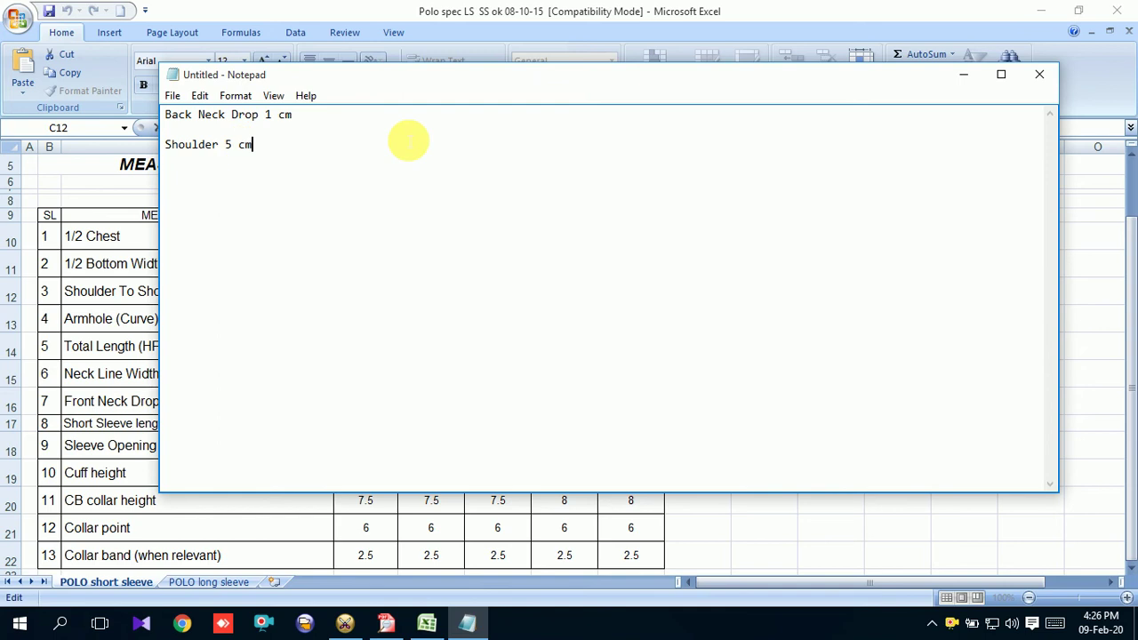
pyautogui.click(975, 85)
pyautogui.moveTo(468, 624)
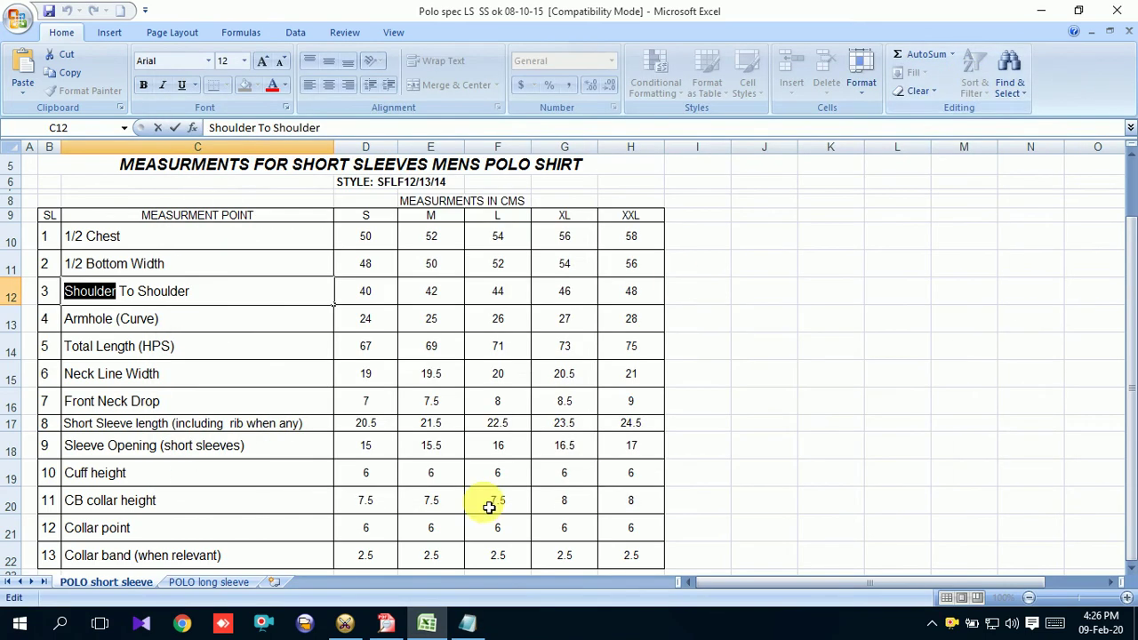
pyautogui.click(345, 623)
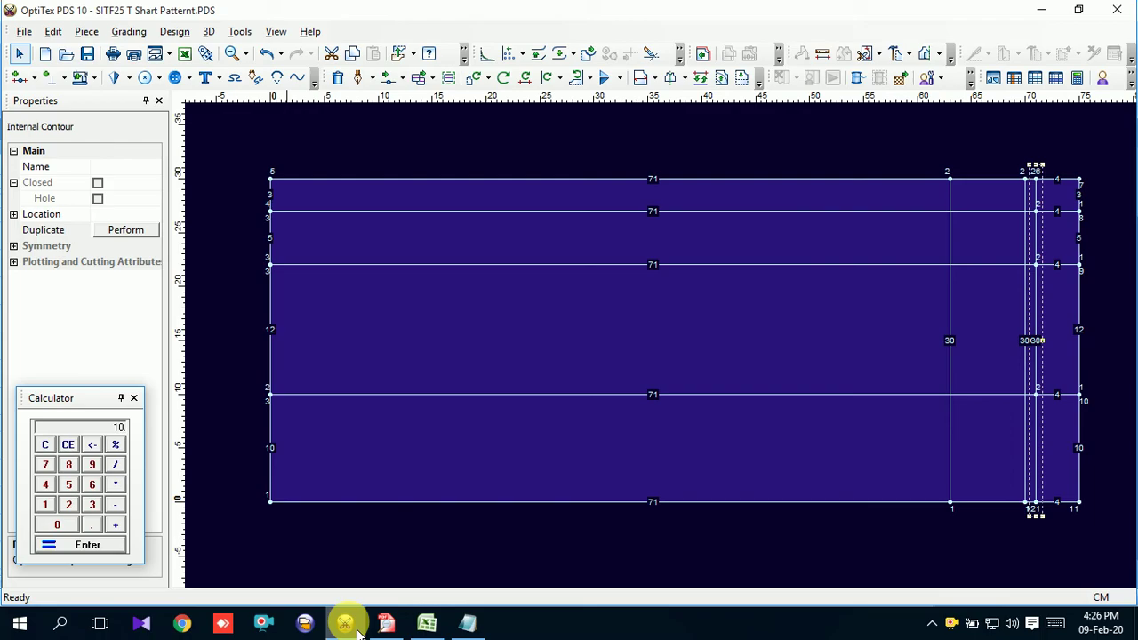
# Duplicate the vertical internal line again with a 5 cm offset at angle 180.
pyautogui.click(125, 230)
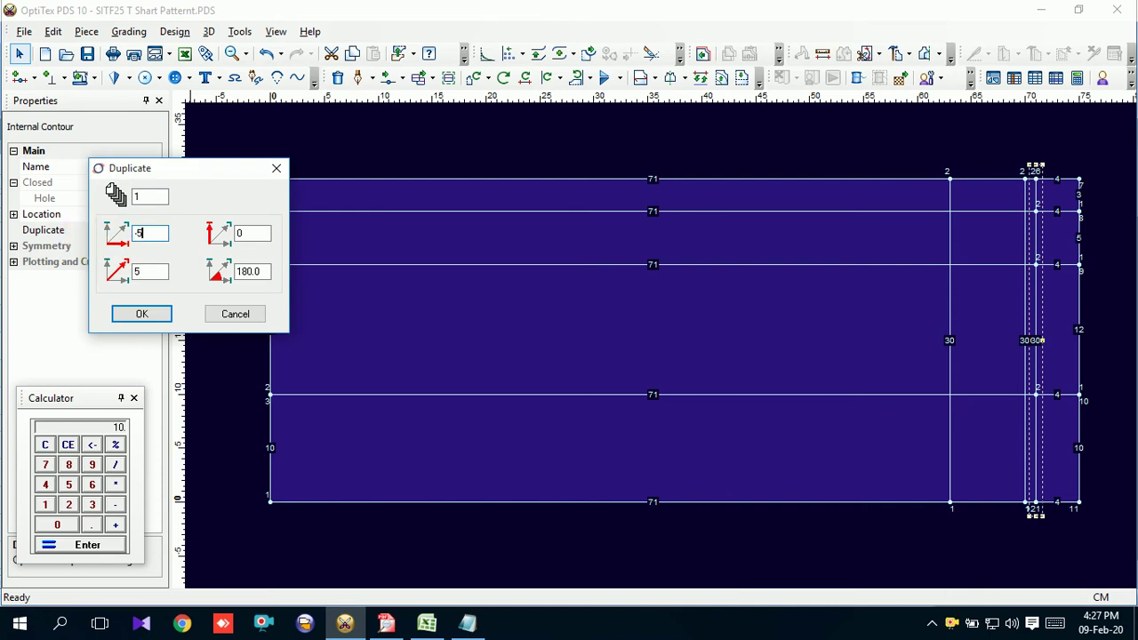
pyautogui.press('Return')
pyautogui.click(750, 348)
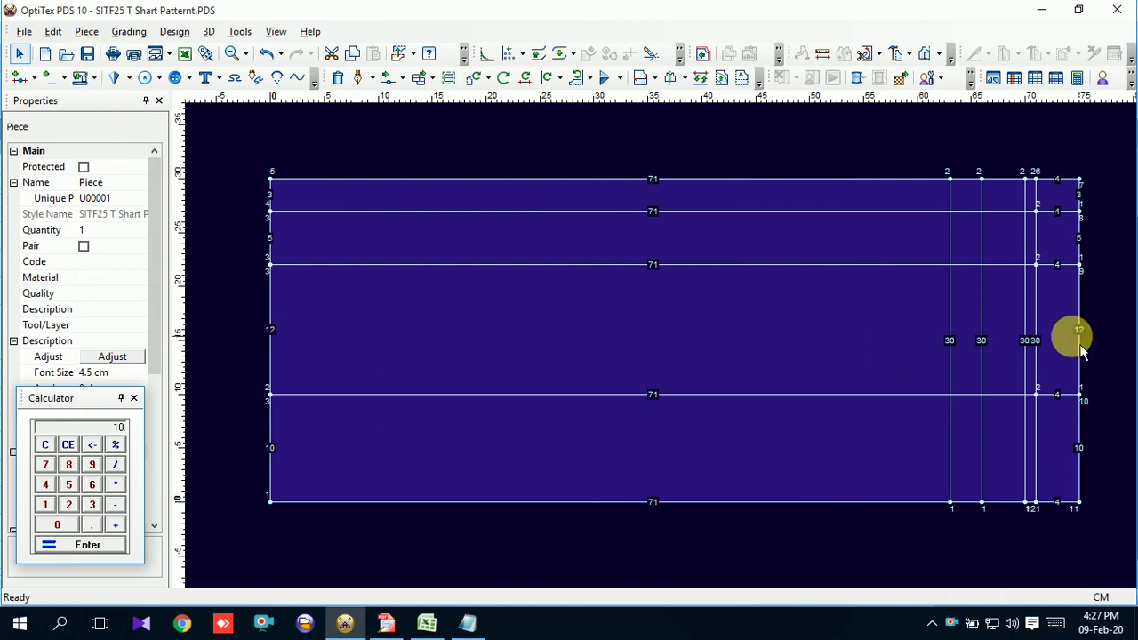
pyautogui.click(1048, 353)
pyautogui.click(1032, 354)
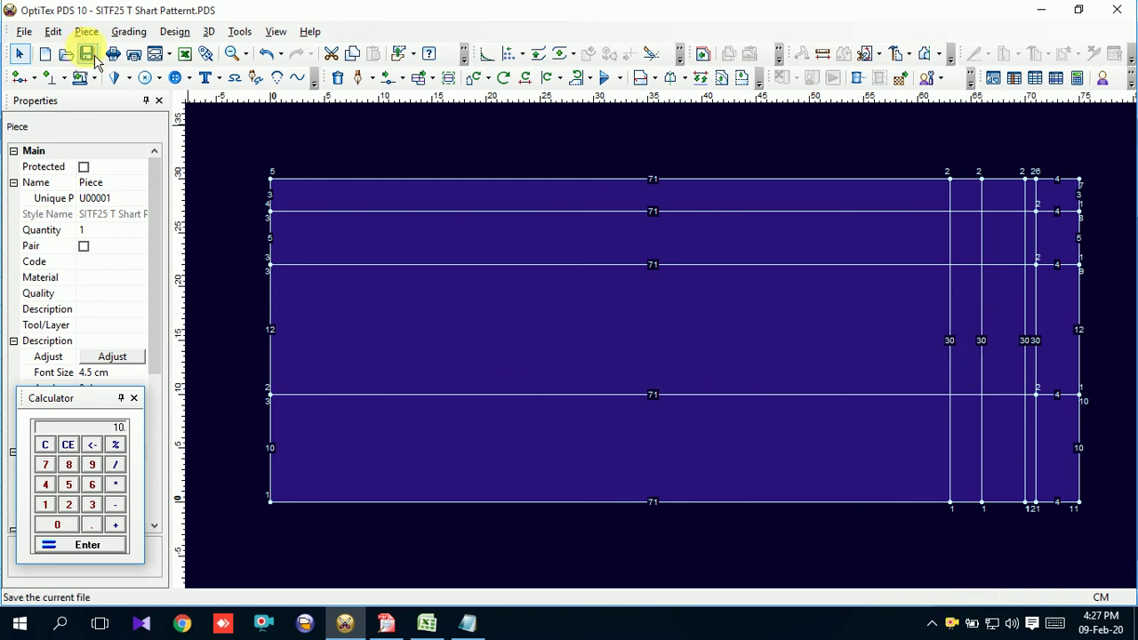
# Check the size L armhole value of 26 in Excel and return to OptiTex.
pyautogui.click(427, 623)
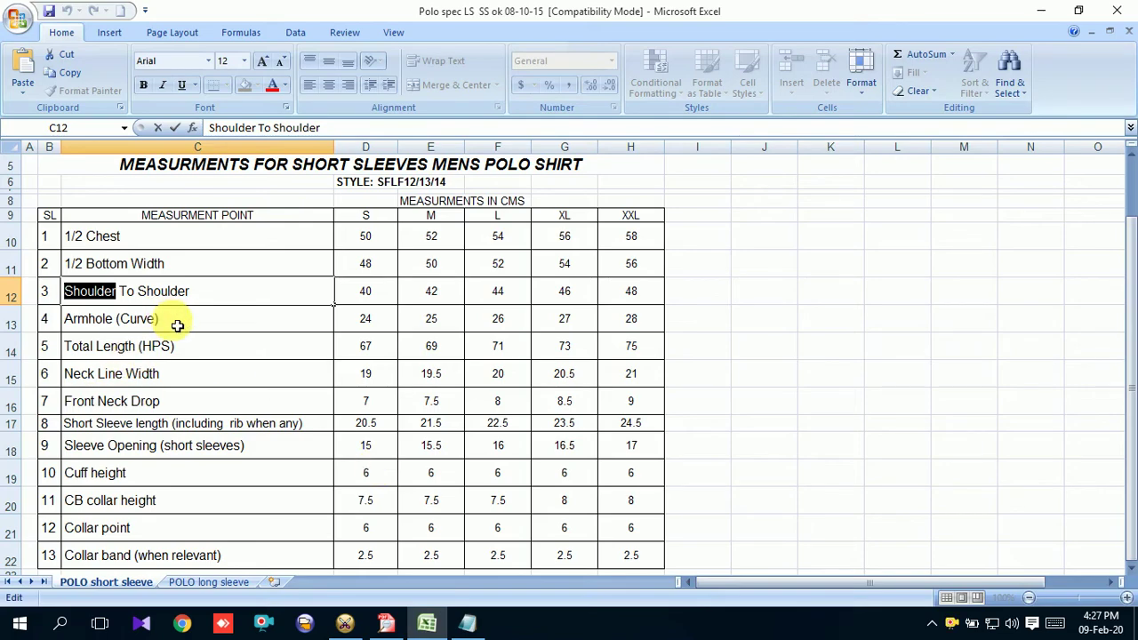
pyautogui.click(204, 322)
pyautogui.click(503, 325)
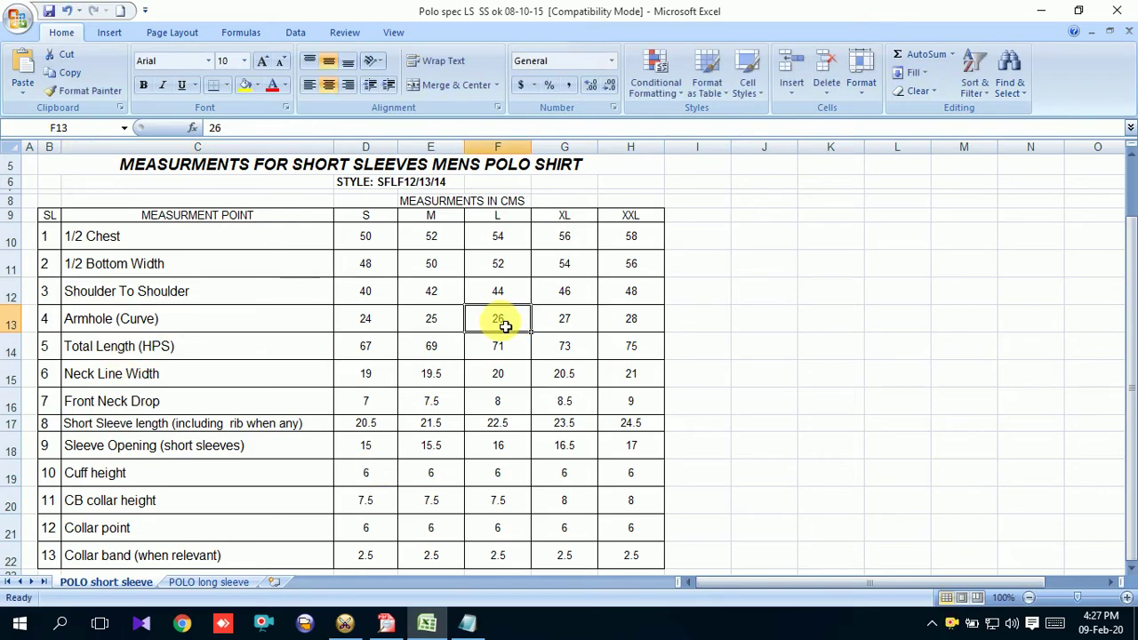
pyautogui.click(345, 623)
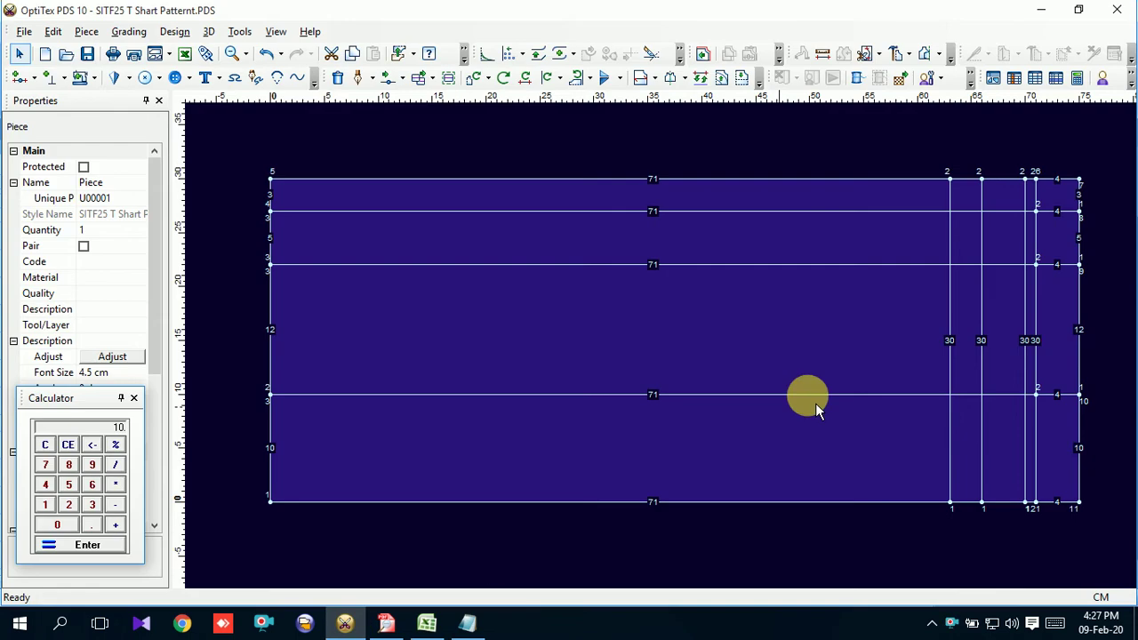
# Copy the vertical internal line once more so the new copy sits near the 45 cm mark.
pyautogui.click(1036, 324)
pyautogui.click(127, 229)
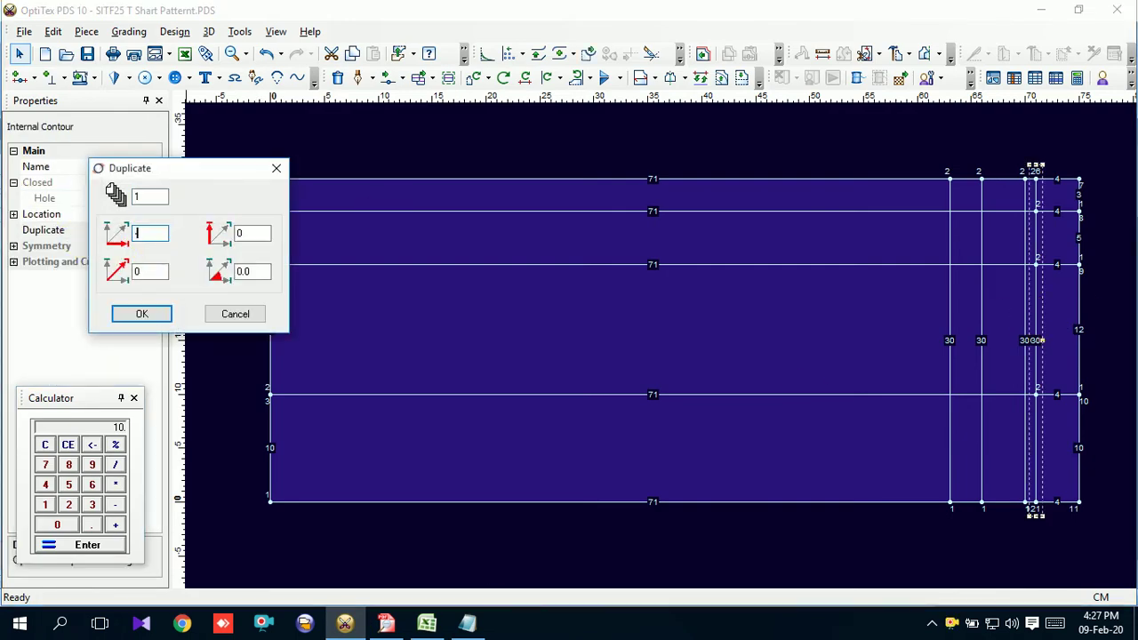
pyautogui.write('-26')
pyautogui.press('Return')
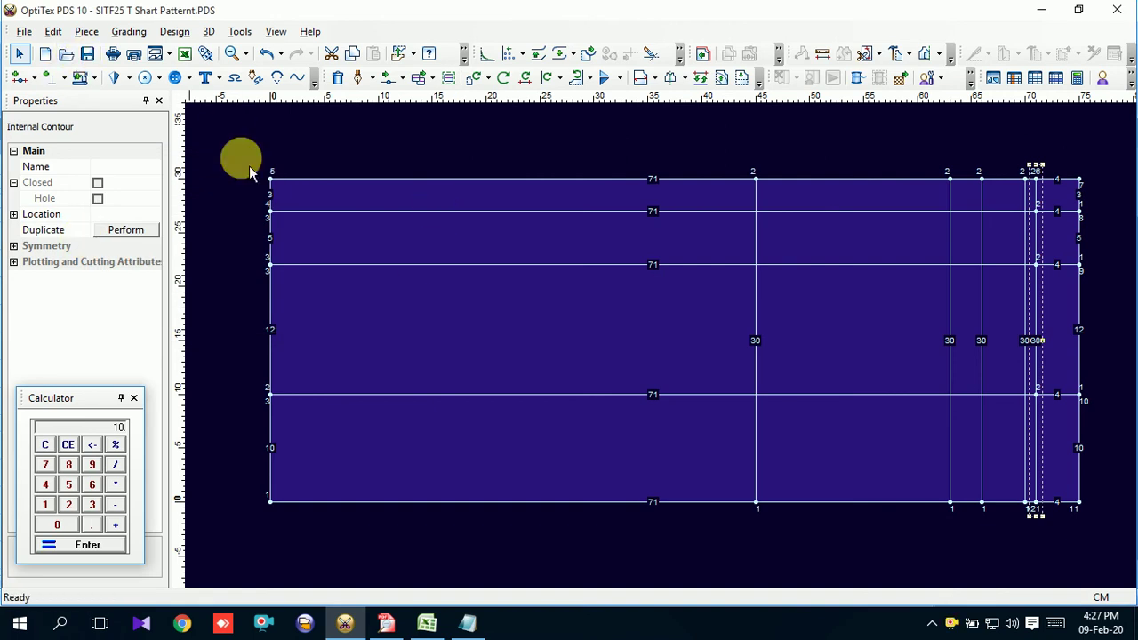
pyautogui.click(889, 360)
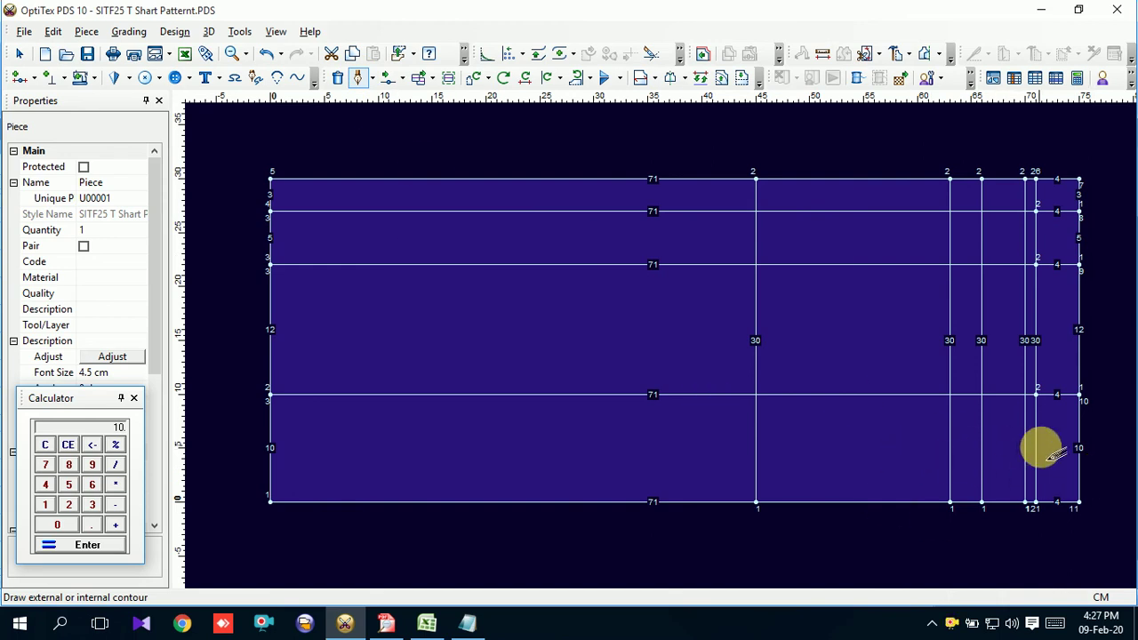
# Draw an internal line from the bottom edge up to the upper intersection and back to the bottom edge.
pyautogui.moveTo(1054, 454); pyautogui.dragTo(653, 337, button='middle')
pyautogui.scroll(2, 662, 342)
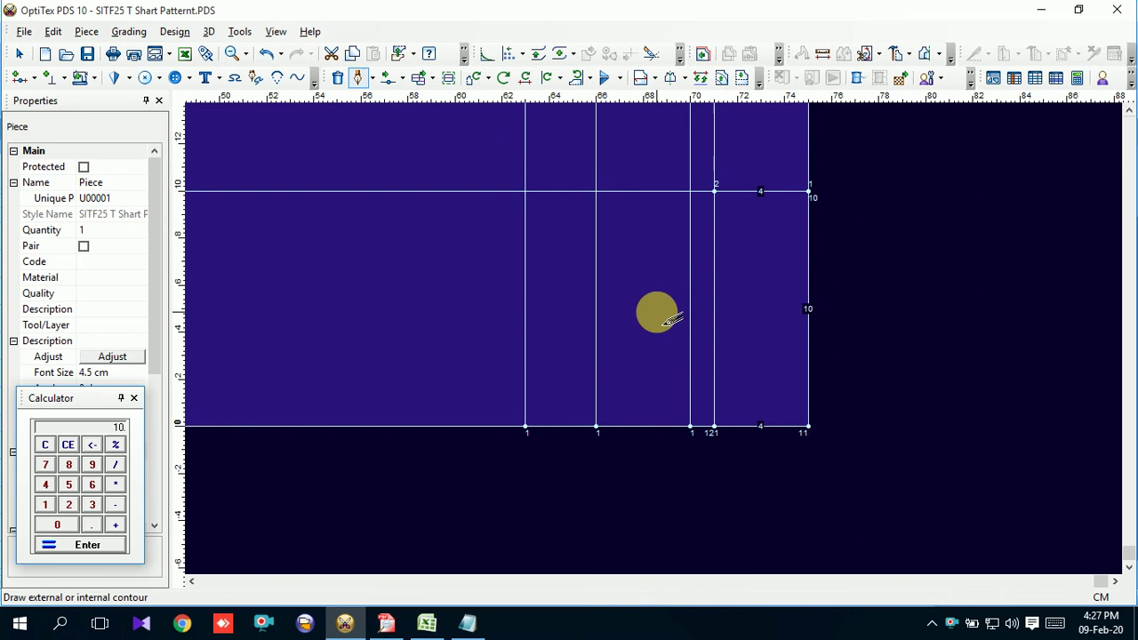
pyautogui.click(692, 427)
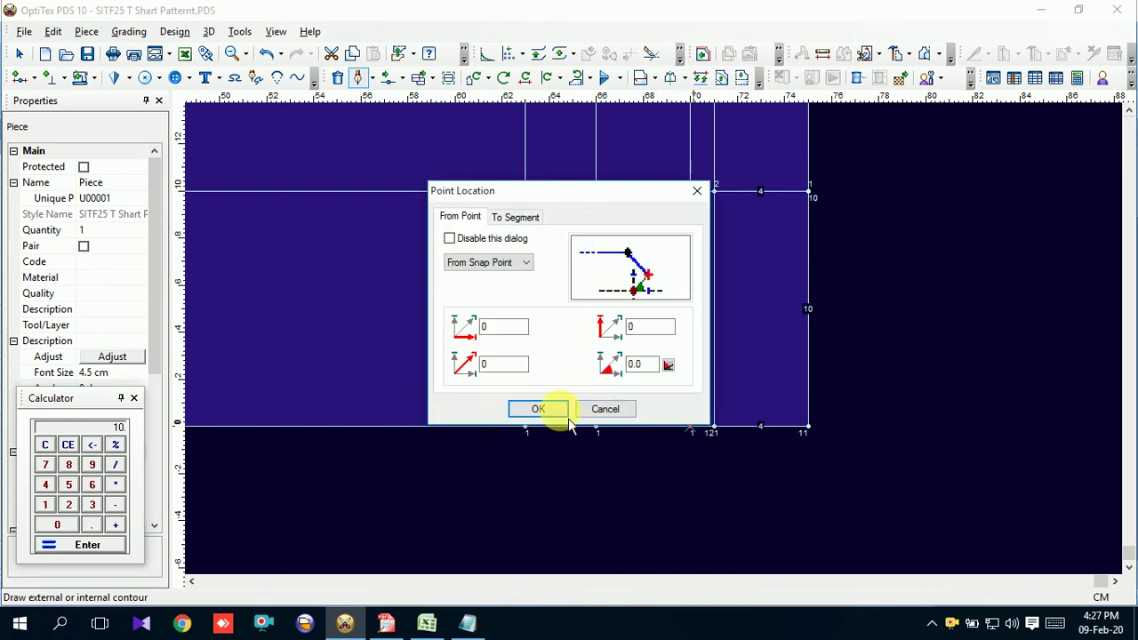
pyautogui.click(566, 417)
pyautogui.click(716, 190)
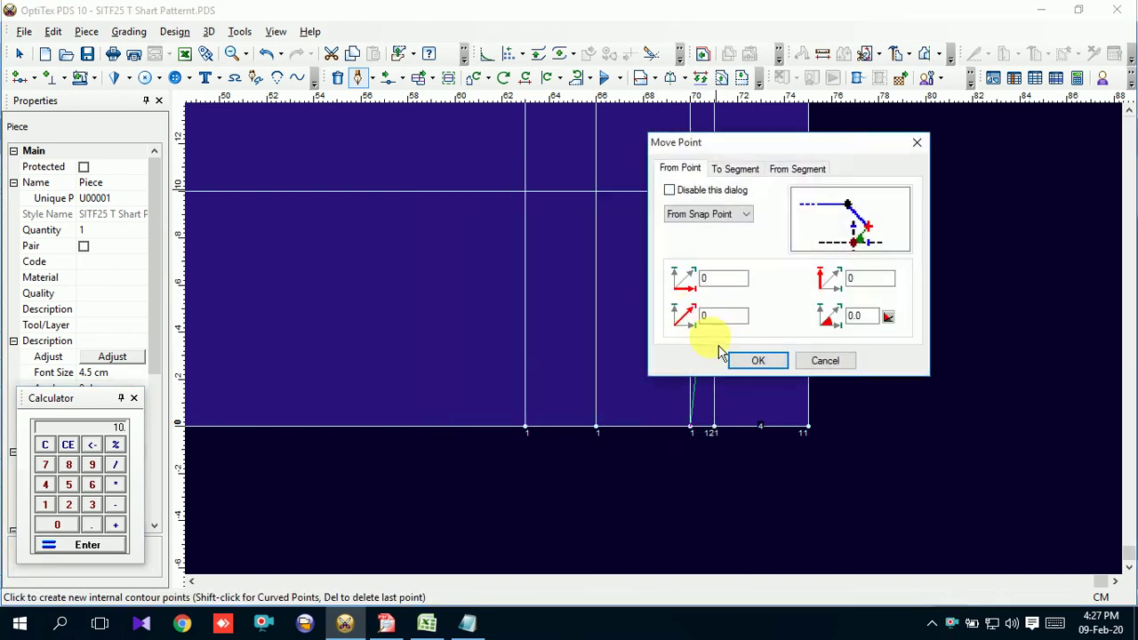
pyautogui.click(748, 370)
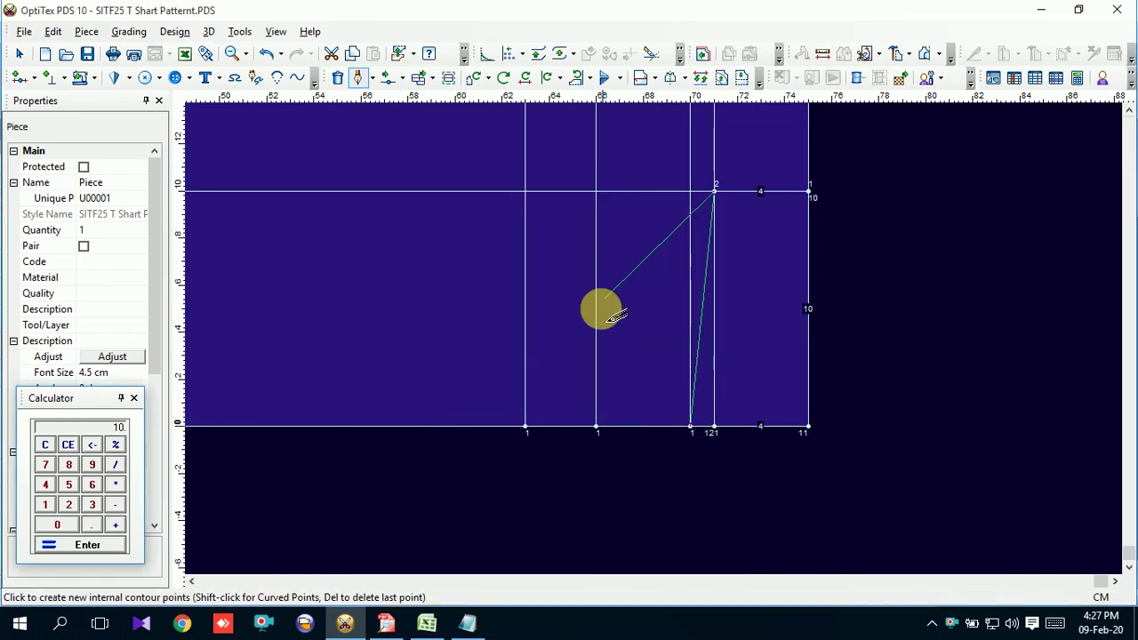
pyautogui.click(528, 429)
pyautogui.click(759, 361)
pyautogui.rightClick(440, 257)
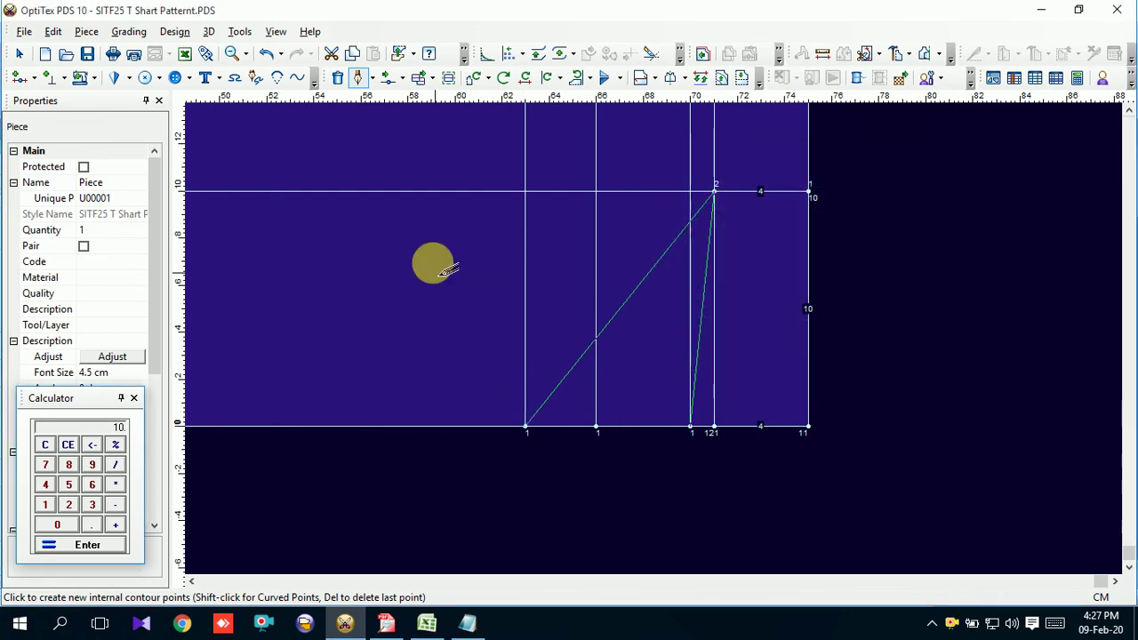
pyautogui.click(492, 298)
# Draw an internal contour from the line intersection to a point on the horizontal line.
pyautogui.scroll(-2, 654, 338)
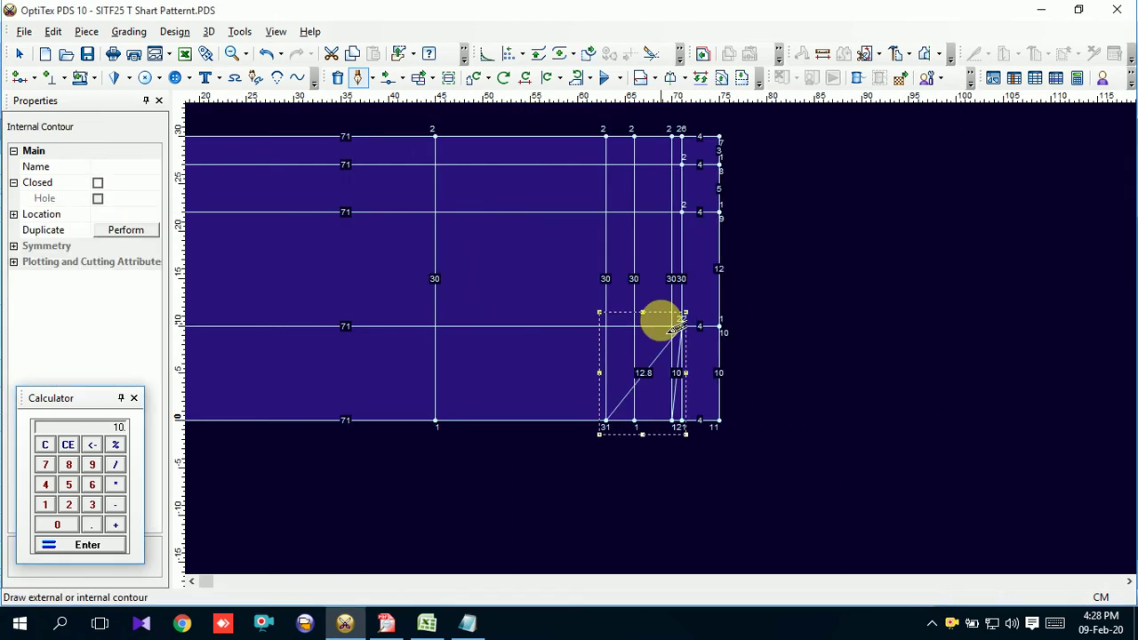
pyautogui.scroll(2, 669, 347)
pyautogui.click(693, 409)
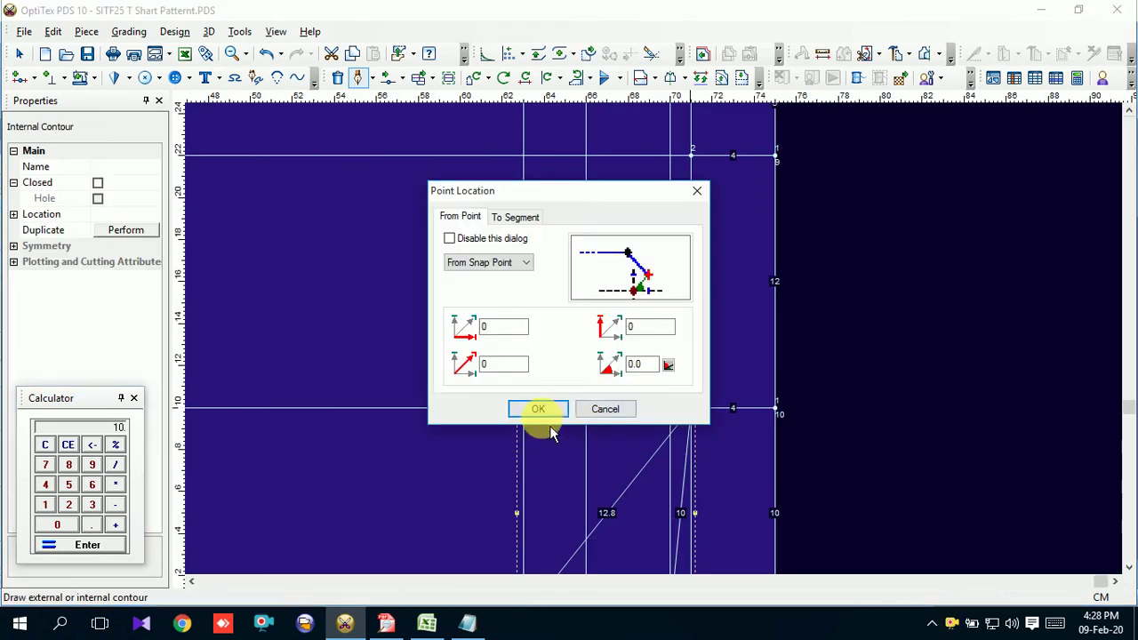
pyautogui.click(538, 409)
pyautogui.scroll(1, 652, 336)
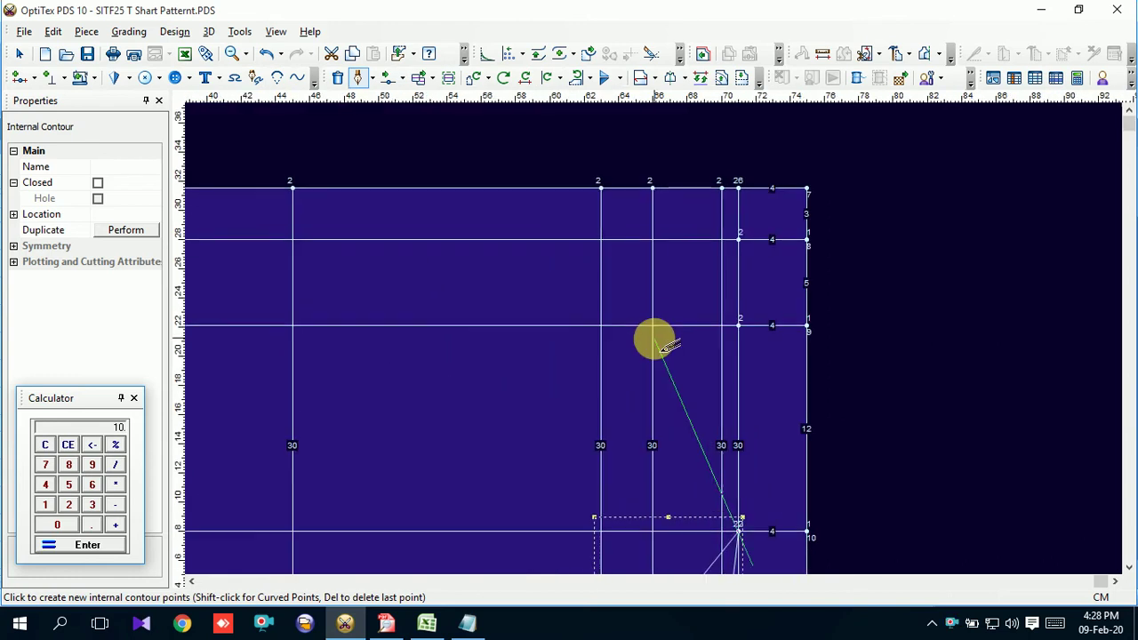
pyautogui.scroll(1, 665, 313)
pyautogui.click(650, 313)
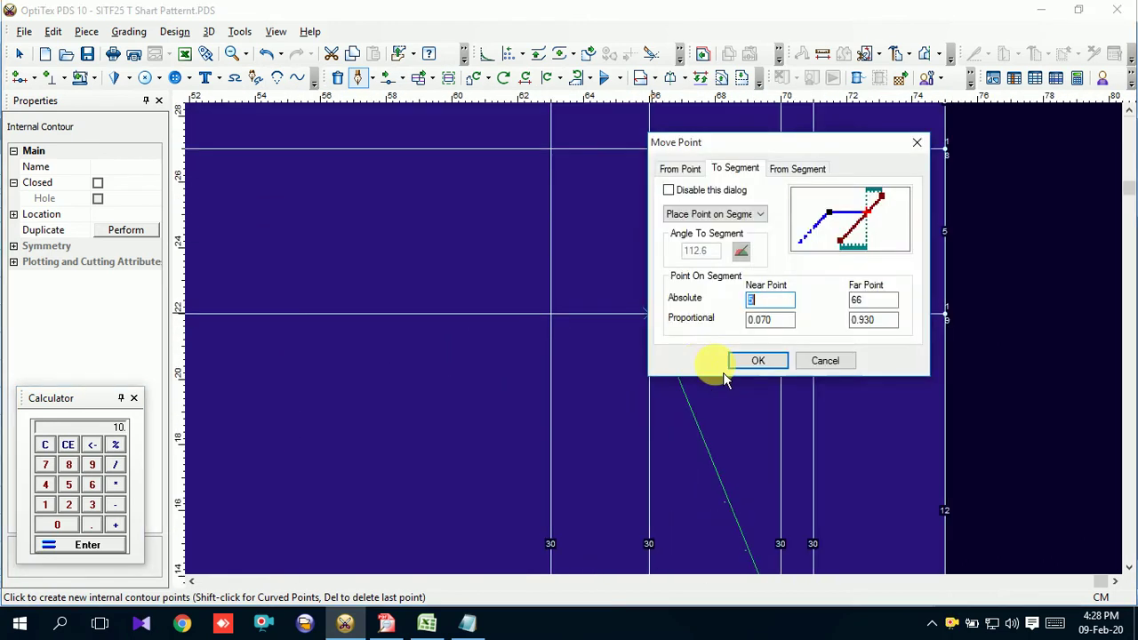
pyautogui.press('Return')
pyautogui.press('Return')
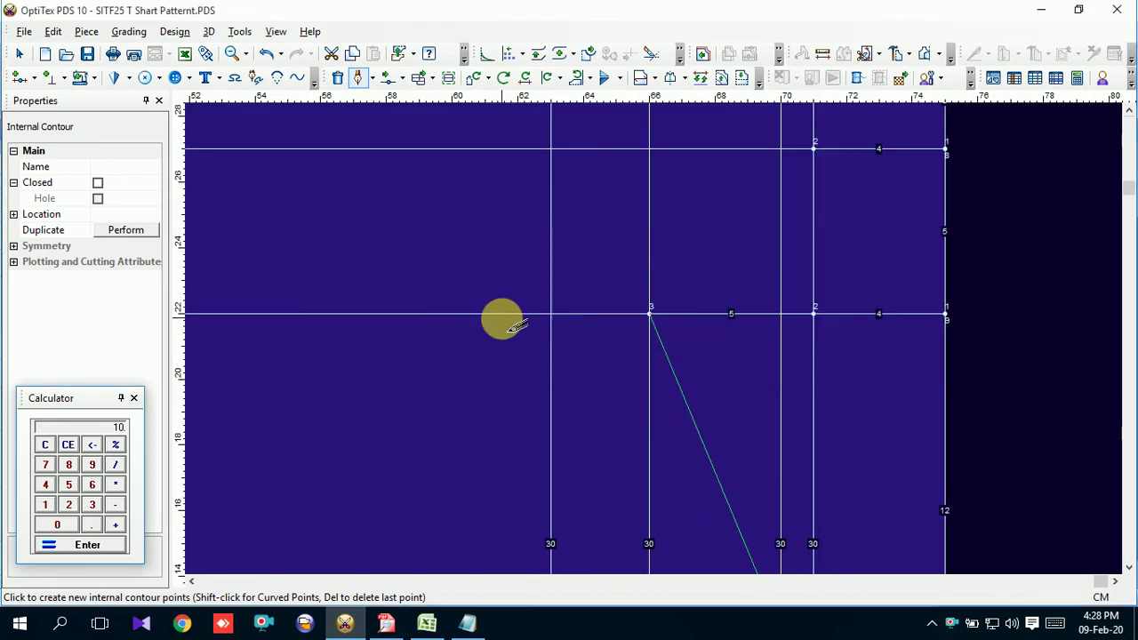
pyautogui.rightClick(613, 257)
pyautogui.click(655, 303)
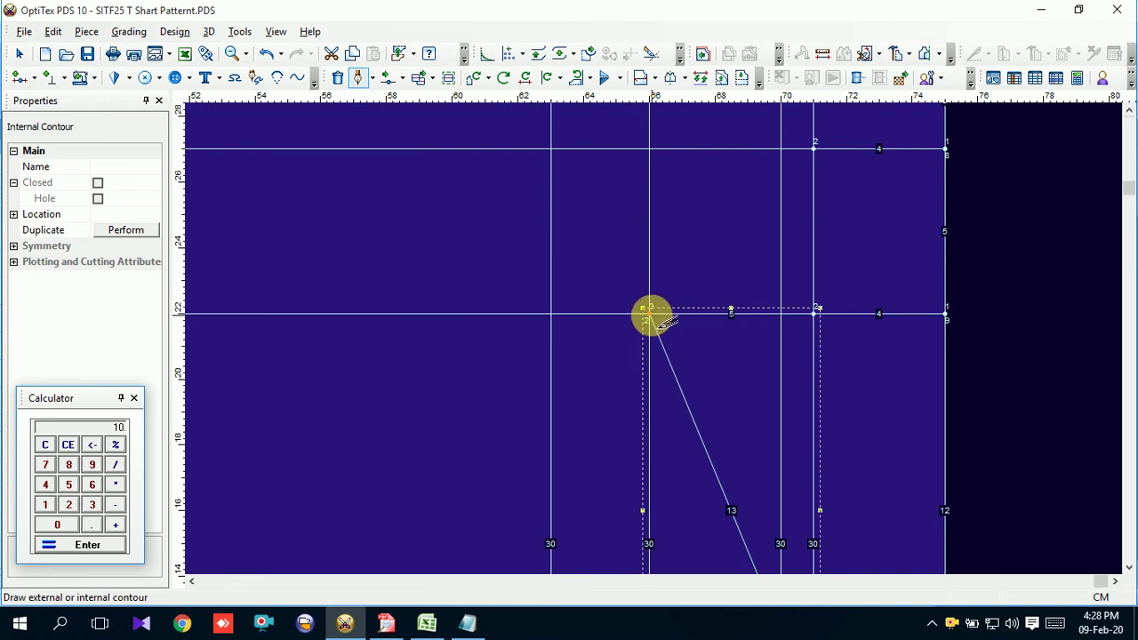
# Draw the 21.6 sloped line from the armhole point to the upper horizontal line.
pyautogui.click(652, 316)
pyautogui.click(538, 407)
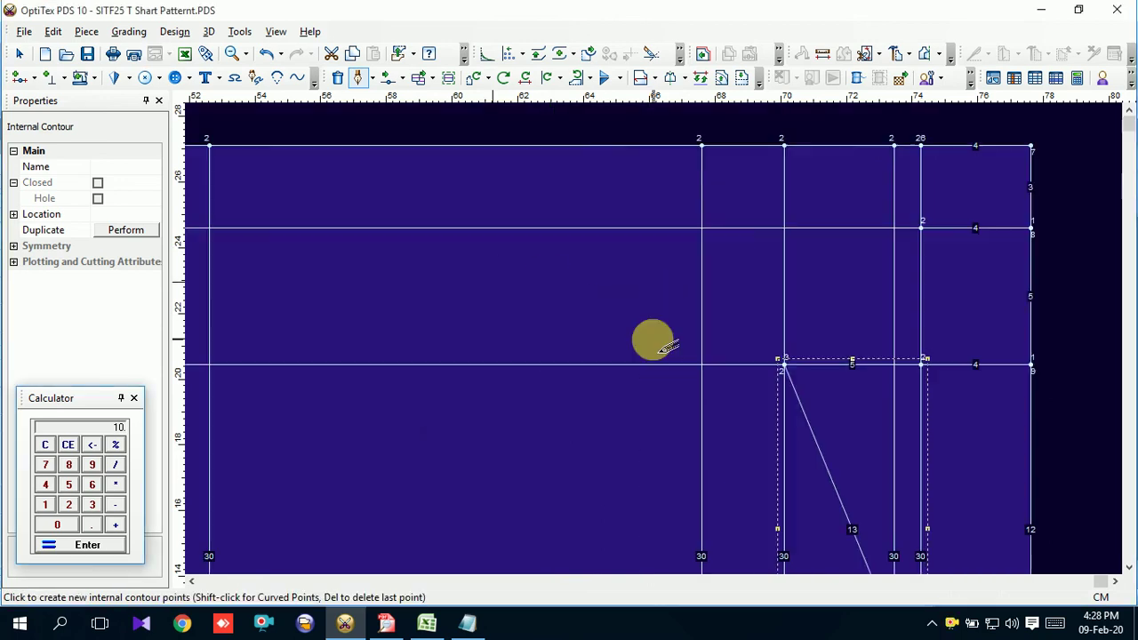
pyautogui.scroll(-2, 662, 346)
pyautogui.scroll(2, 465, 287)
pyautogui.scroll(2, 653, 338)
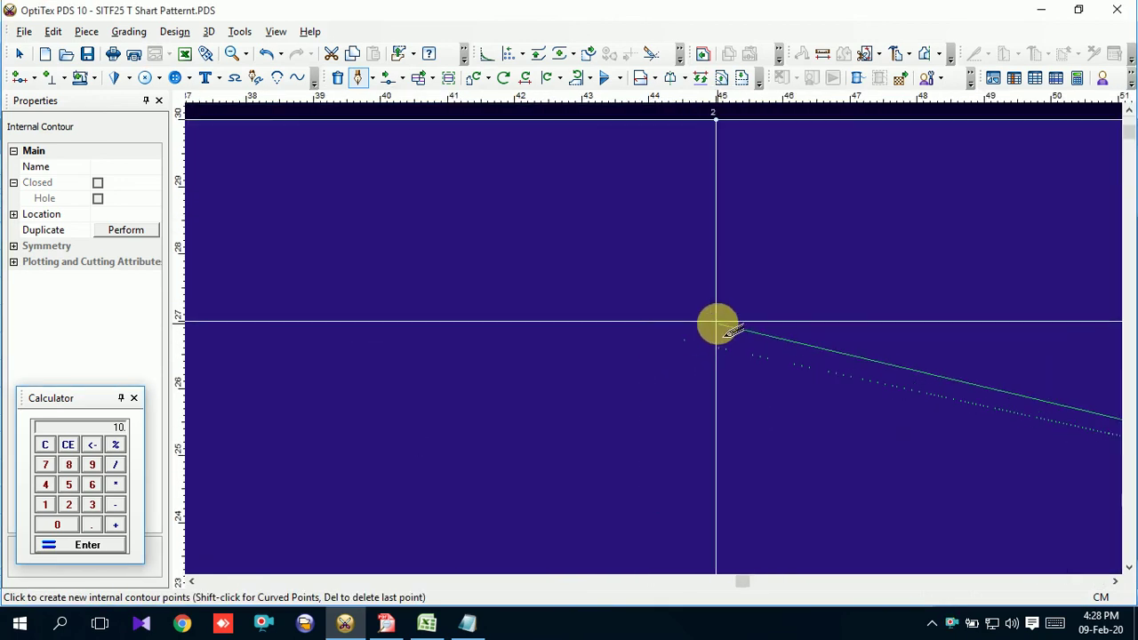
pyautogui.click(717, 321)
pyautogui.click(755, 358)
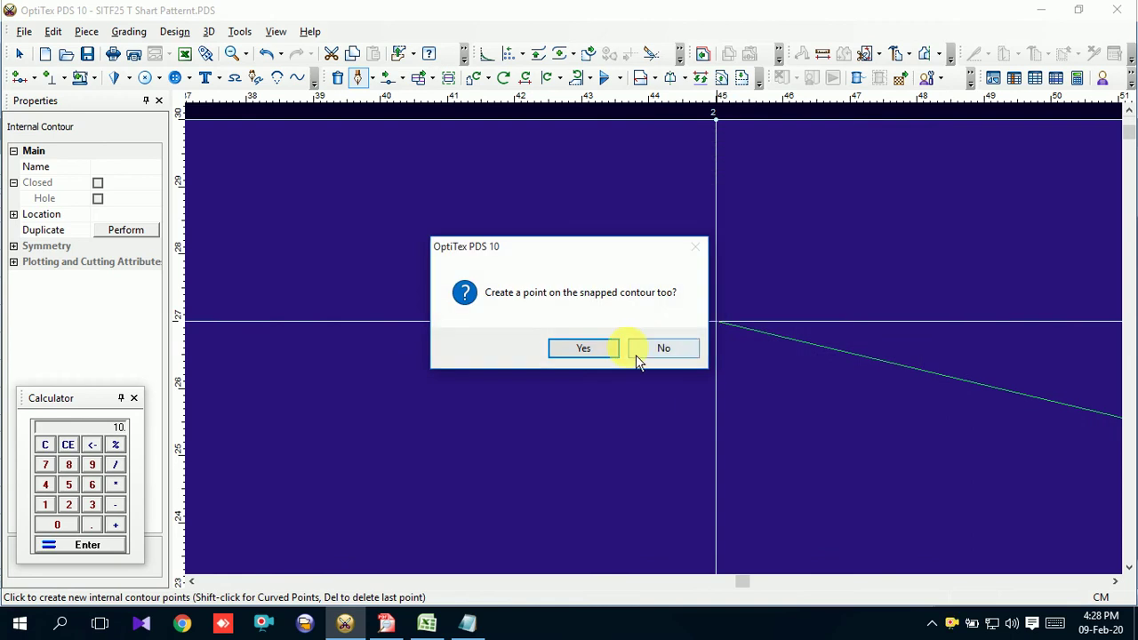
pyautogui.click(636, 354)
pyautogui.rightClick(830, 278)
pyautogui.click(840, 300)
# Zoom out, return to the Select tool, and bring up the spec-sheet PDF.
pyautogui.scroll(-2, 667, 347)
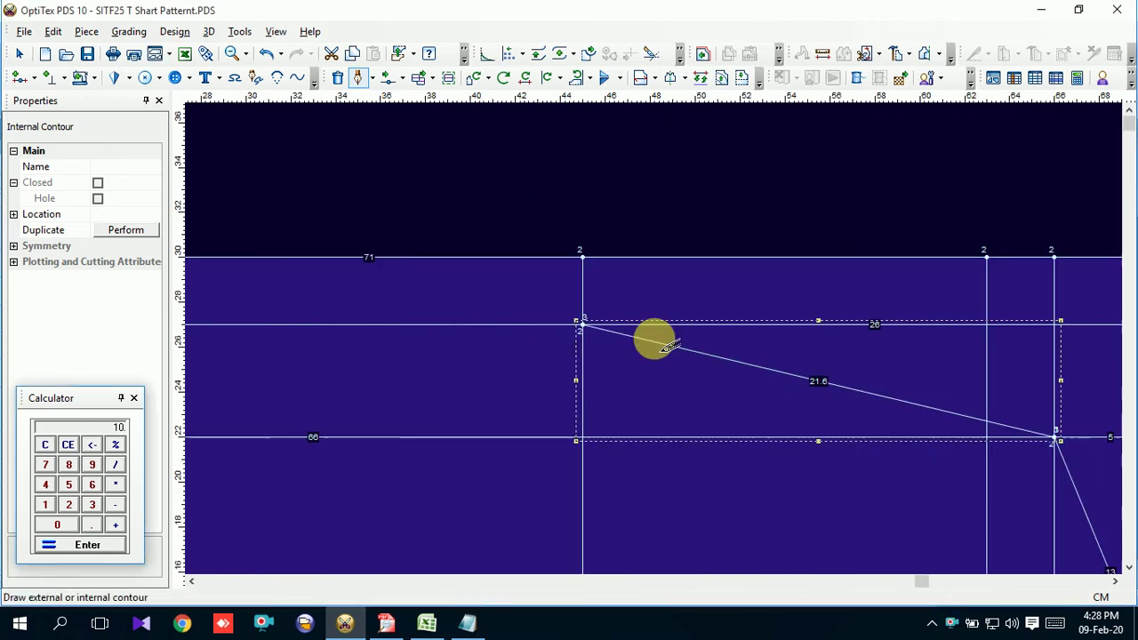
pyautogui.scroll(-2, 663, 347)
pyautogui.rightClick(891, 214)
pyautogui.click(922, 224)
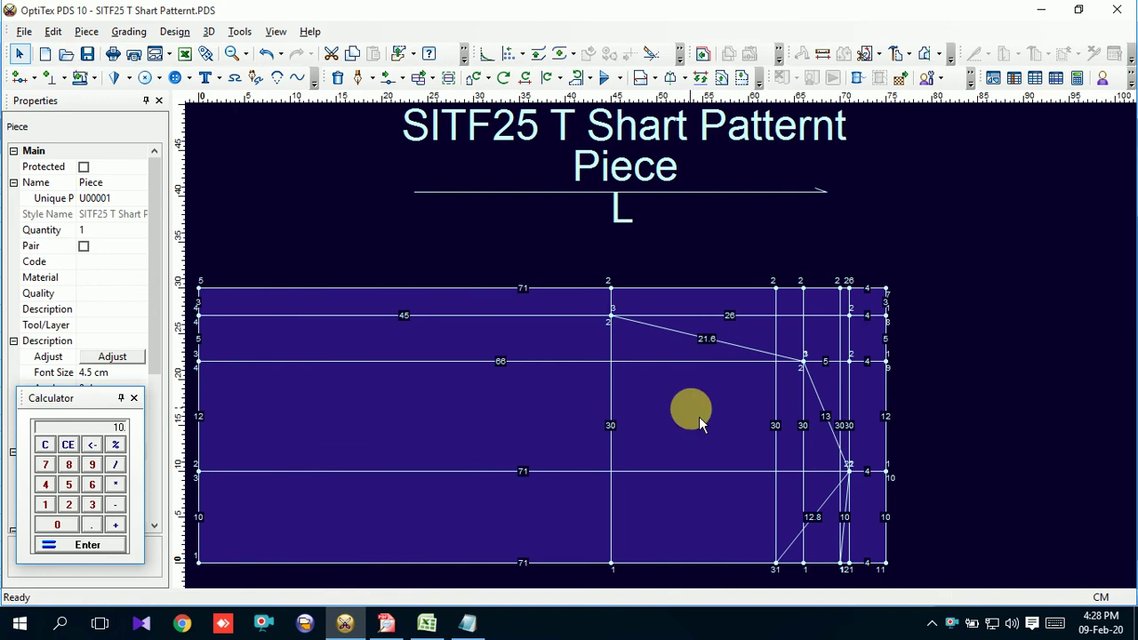
pyautogui.click(392, 627)
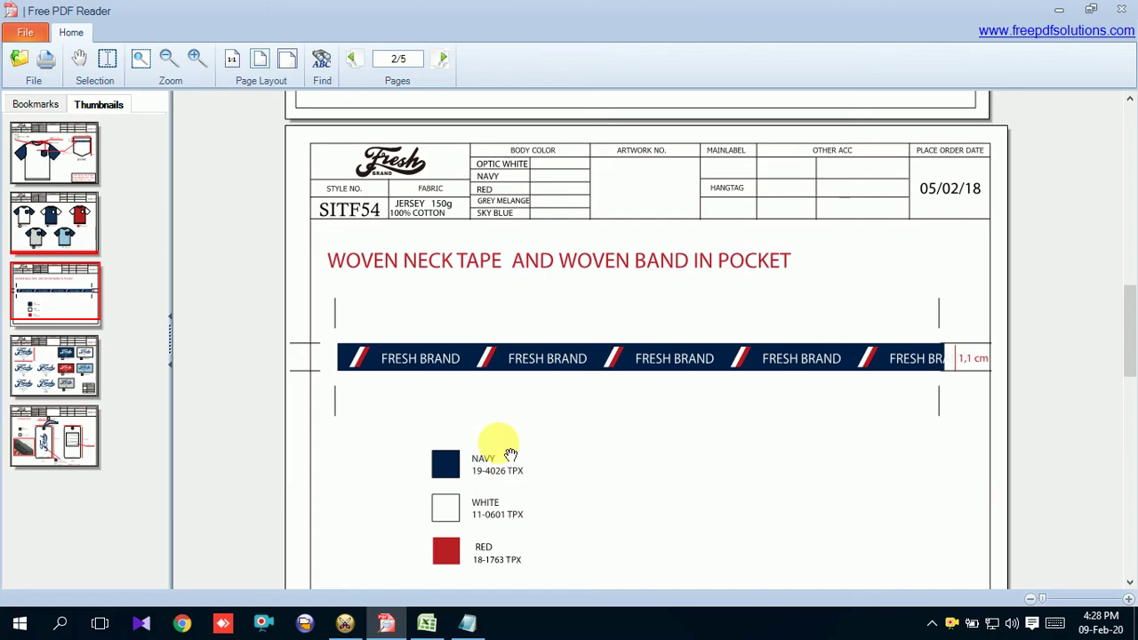
# View the tech pack's first page with the collar and pocket specs, then minimise the reader.
pyautogui.scroll(2, 355, 437)
pyautogui.moveTo(1127, 278); pyautogui.dragTo(1128, 115)
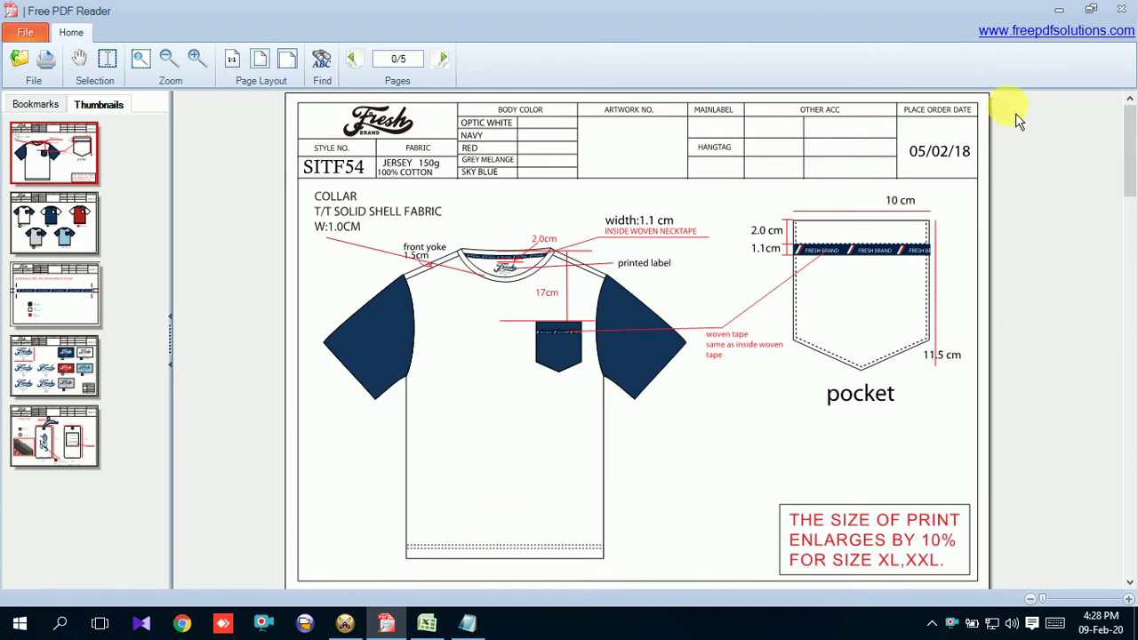
pyautogui.click(1058, 11)
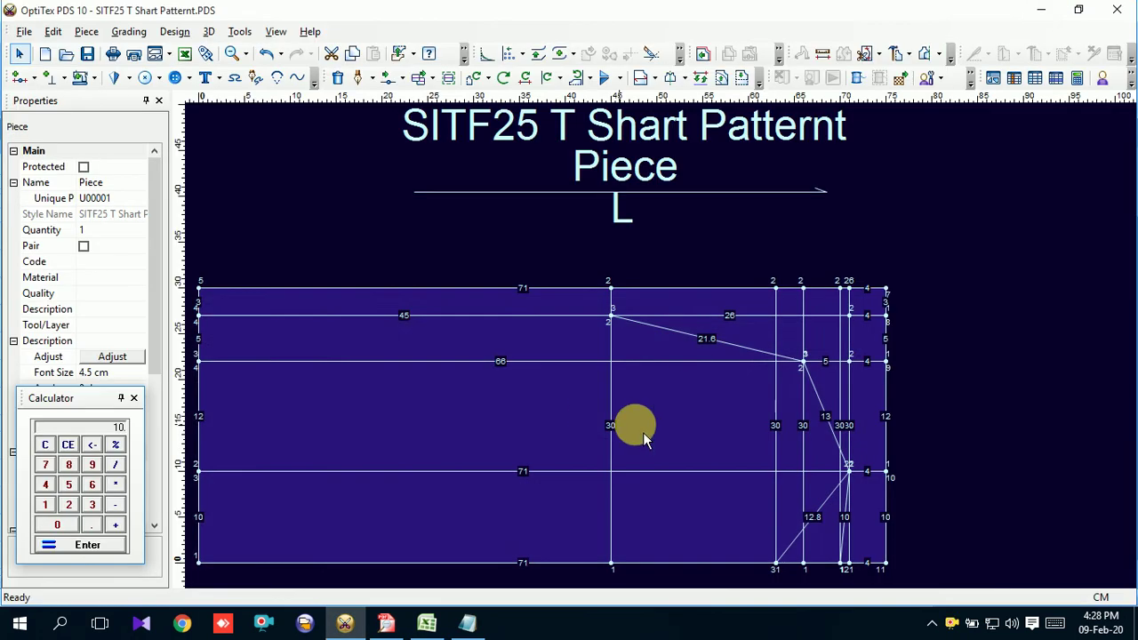
# Switch to moving single points, bend the line by moving an added point, and make it a curve point.
pyautogui.scroll(2, 663, 352)
pyautogui.scroll(3, 662, 351)
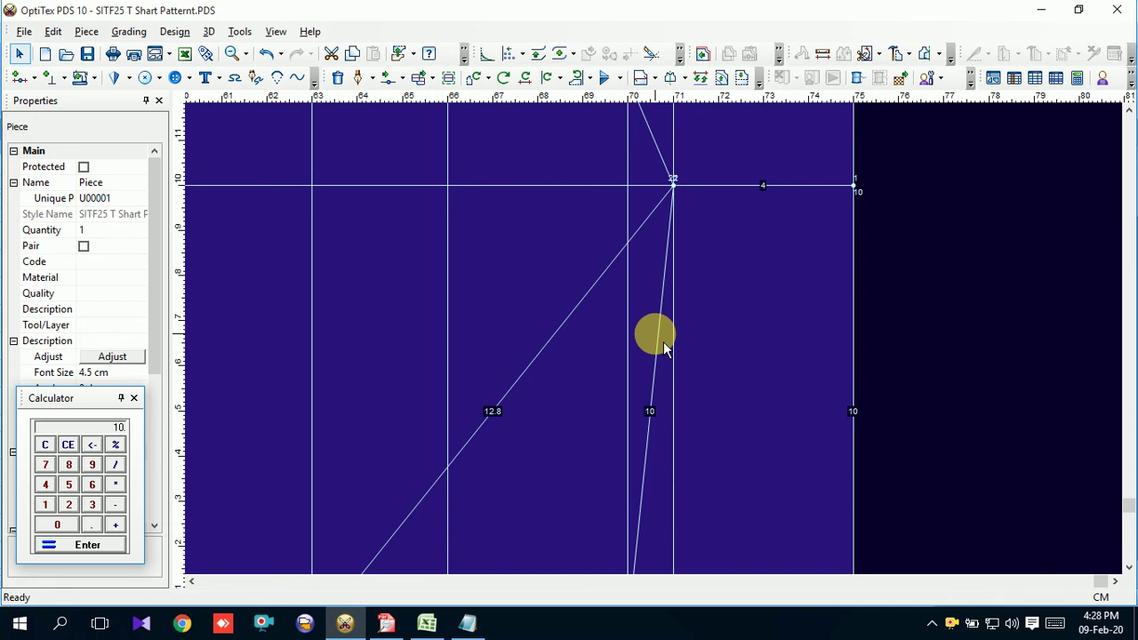
pyautogui.click(402, 78)
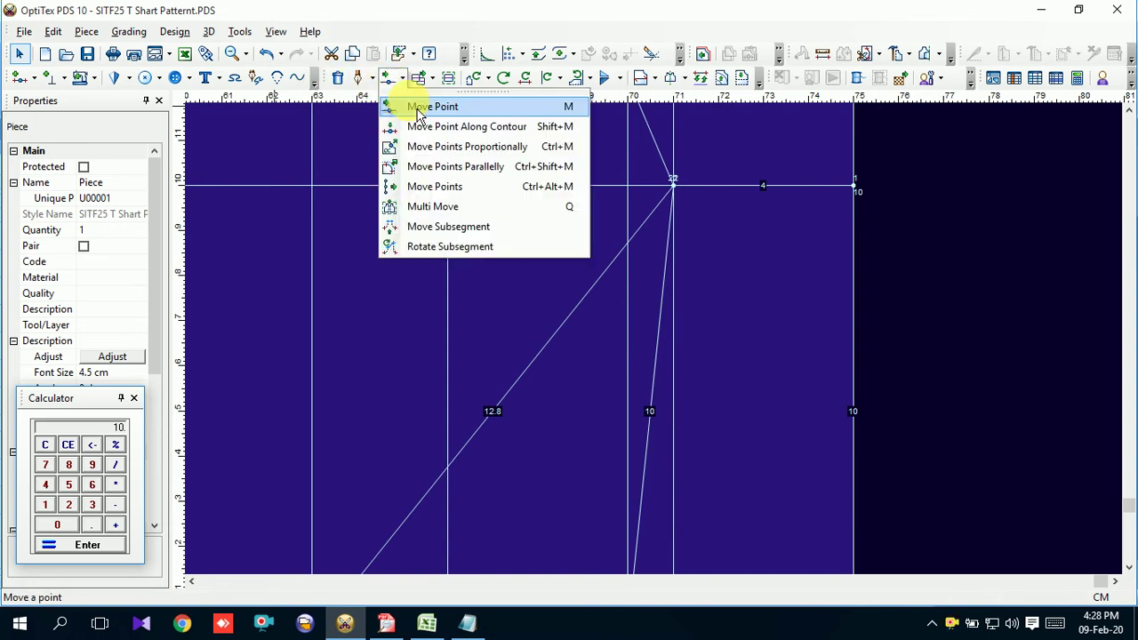
pyautogui.click(414, 104)
pyautogui.click(662, 364)
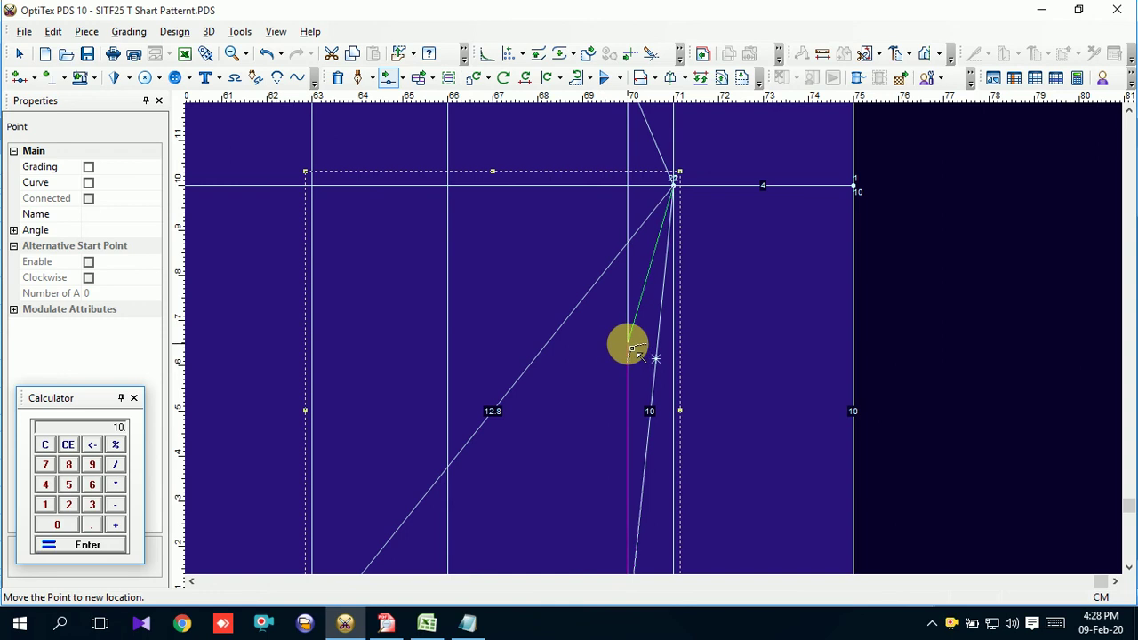
pyautogui.click(630, 348)
pyautogui.click(755, 359)
pyautogui.scroll(2, 671, 342)
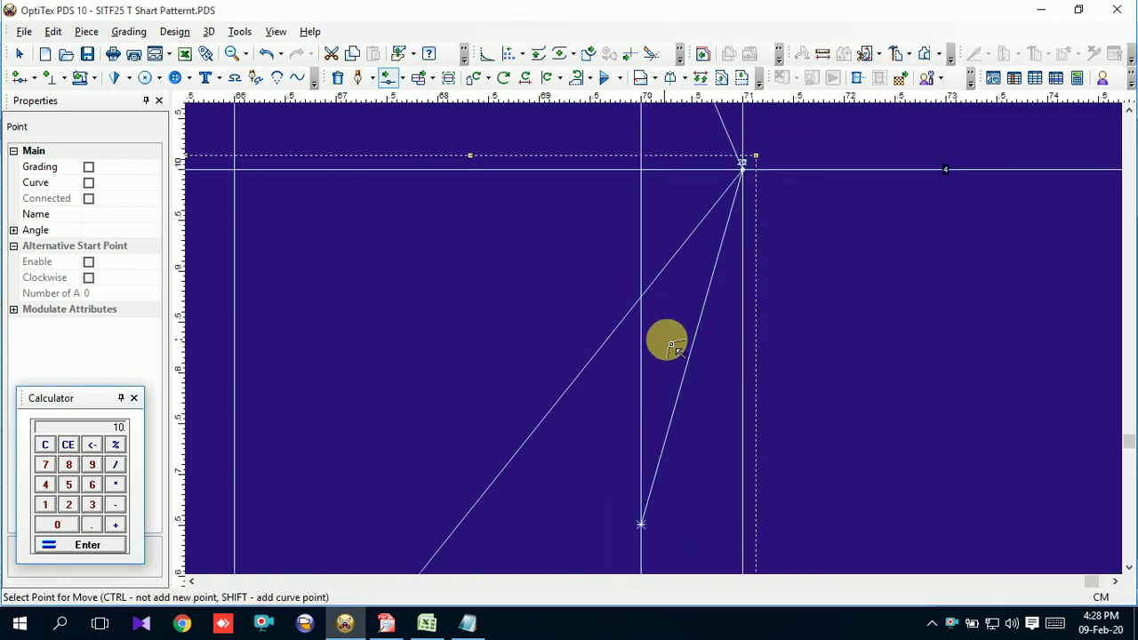
pyautogui.click(700, 320)
pyautogui.click(683, 286)
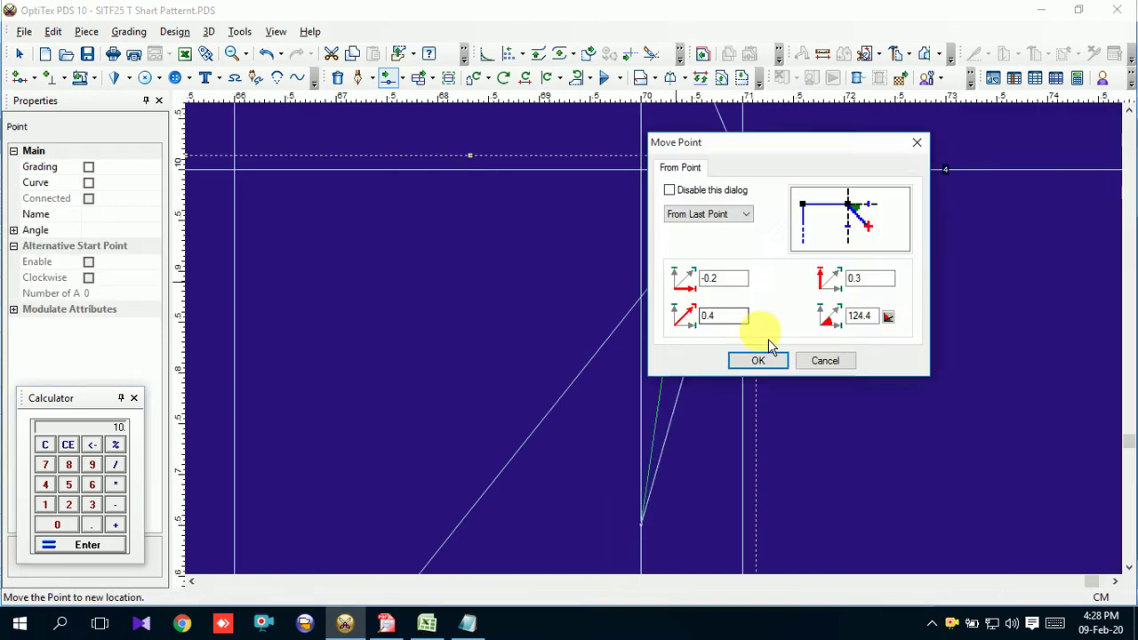
pyautogui.click(758, 358)
pyautogui.click(88, 182)
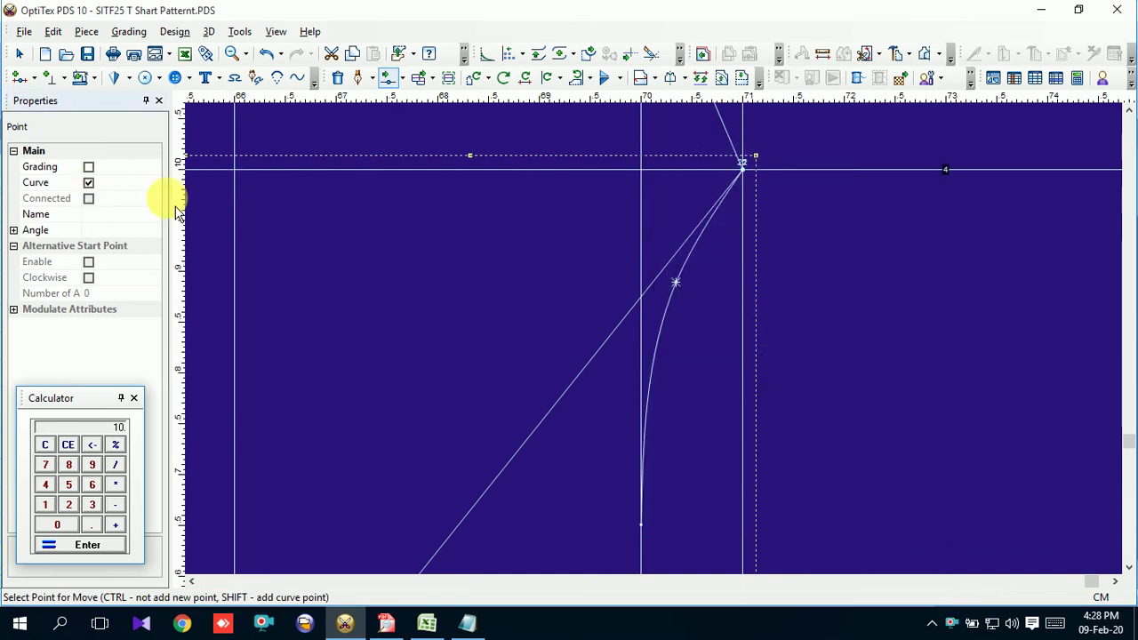
# Raise the curve's lower end point and bend the other line with a new curve point.
pyautogui.click(645, 528)
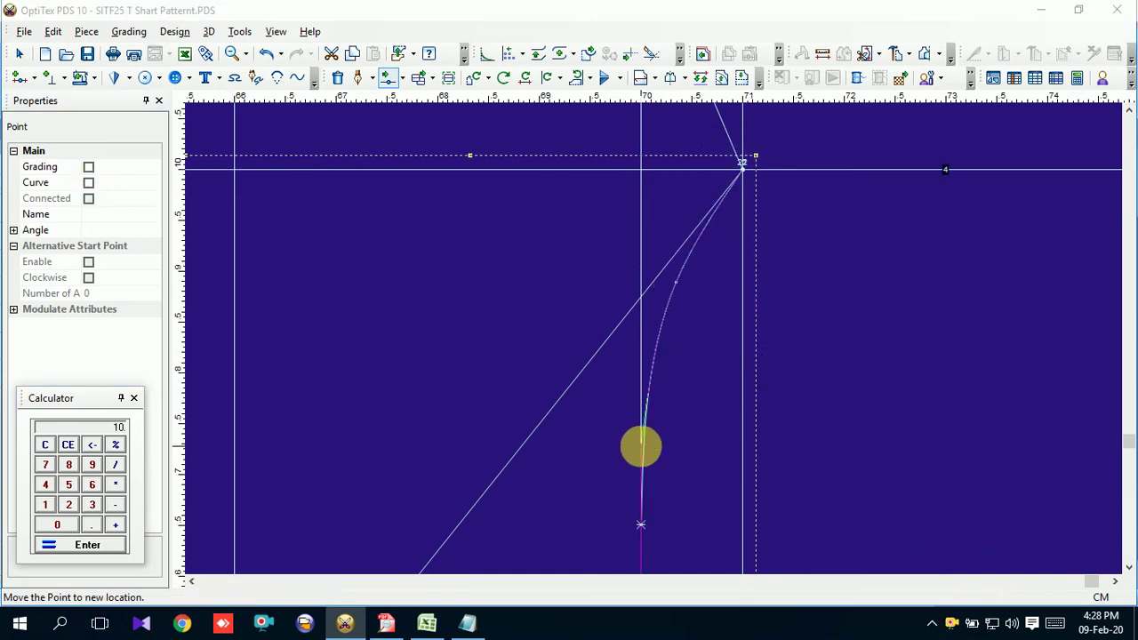
pyautogui.click(646, 451)
pyautogui.click(756, 359)
pyautogui.scroll(2, 659, 347)
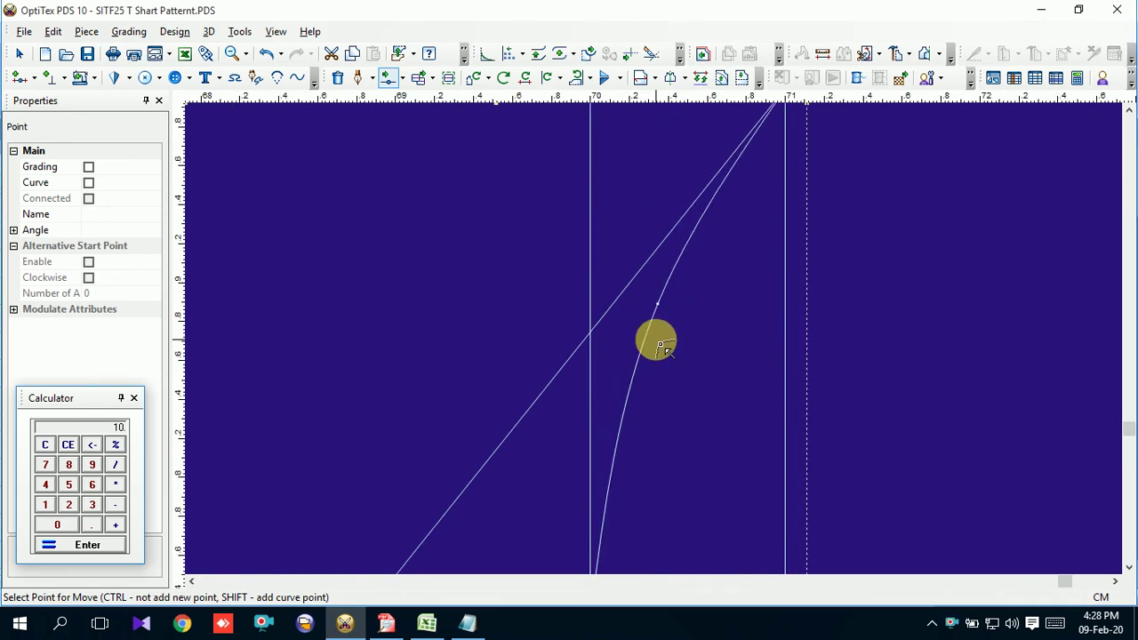
pyautogui.scroll(-2, 659, 347)
pyautogui.scroll(-1, 629, 373)
pyautogui.click(628, 328)
pyautogui.click(492, 292)
pyautogui.click(754, 364)
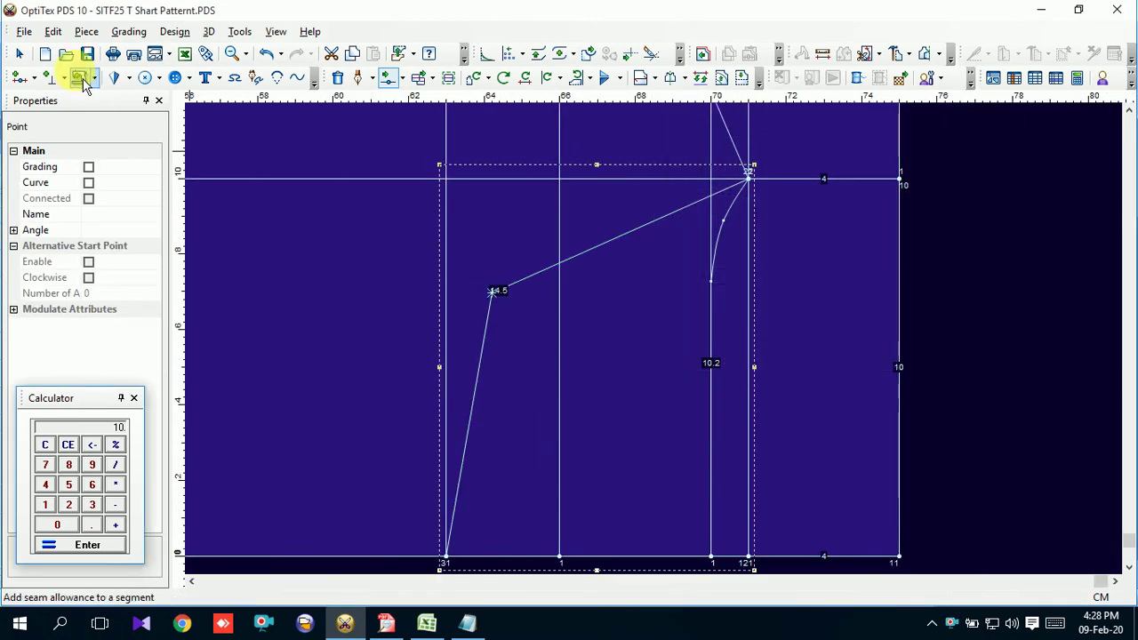
pyautogui.click(89, 183)
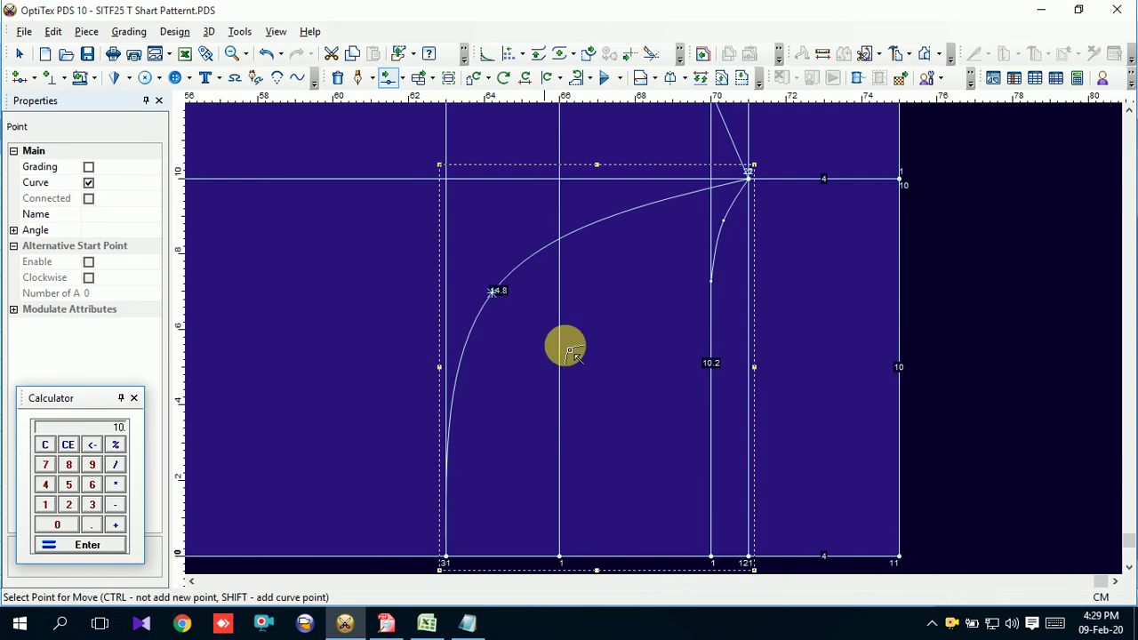
# Fine-tune the new curve point's position with three successive point moves.
pyautogui.click(493, 294)
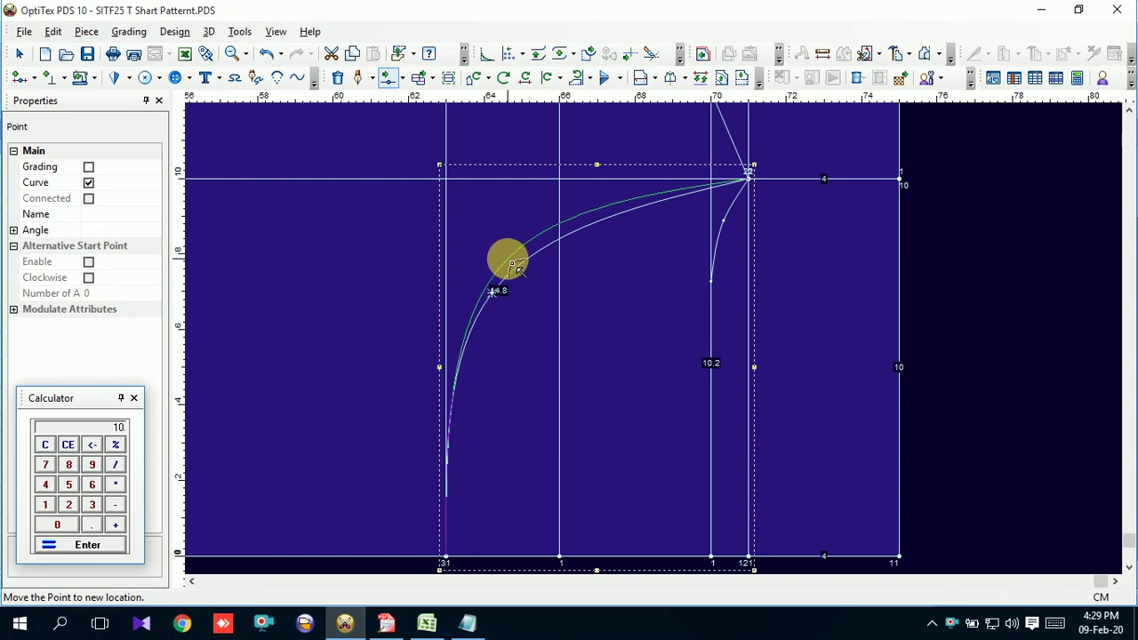
pyautogui.click(514, 267)
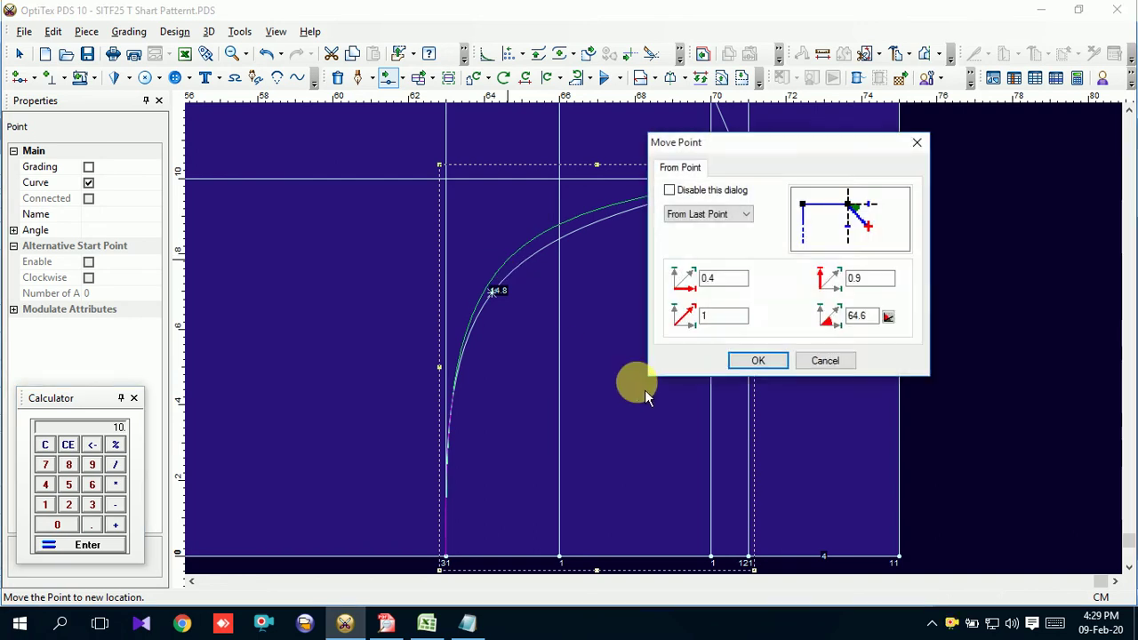
pyautogui.click(758, 361)
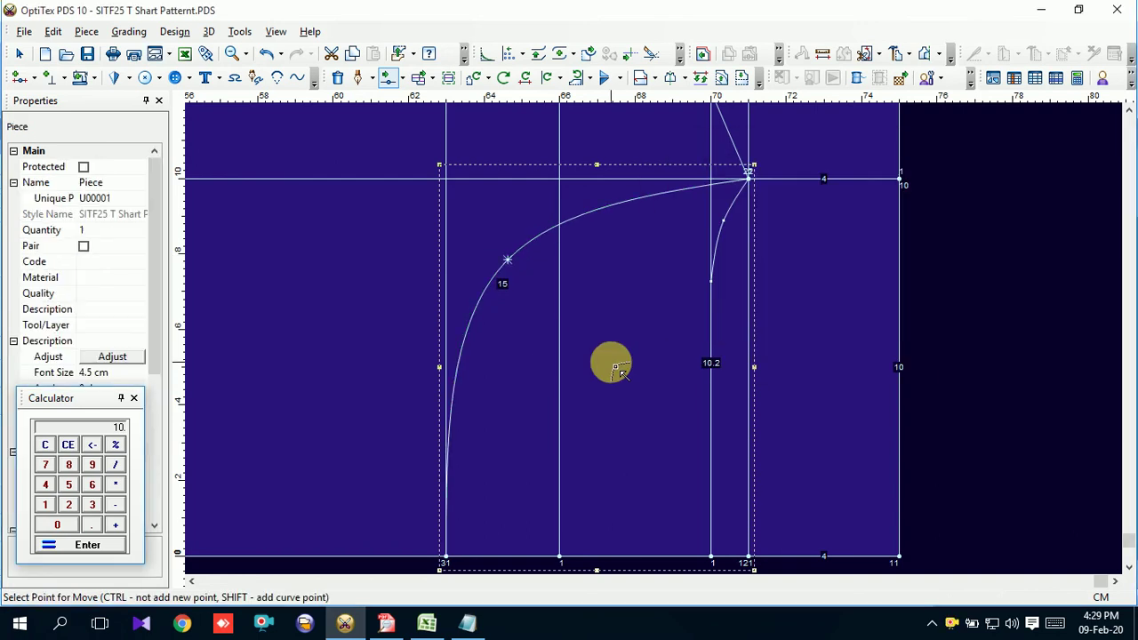
pyautogui.click(515, 267)
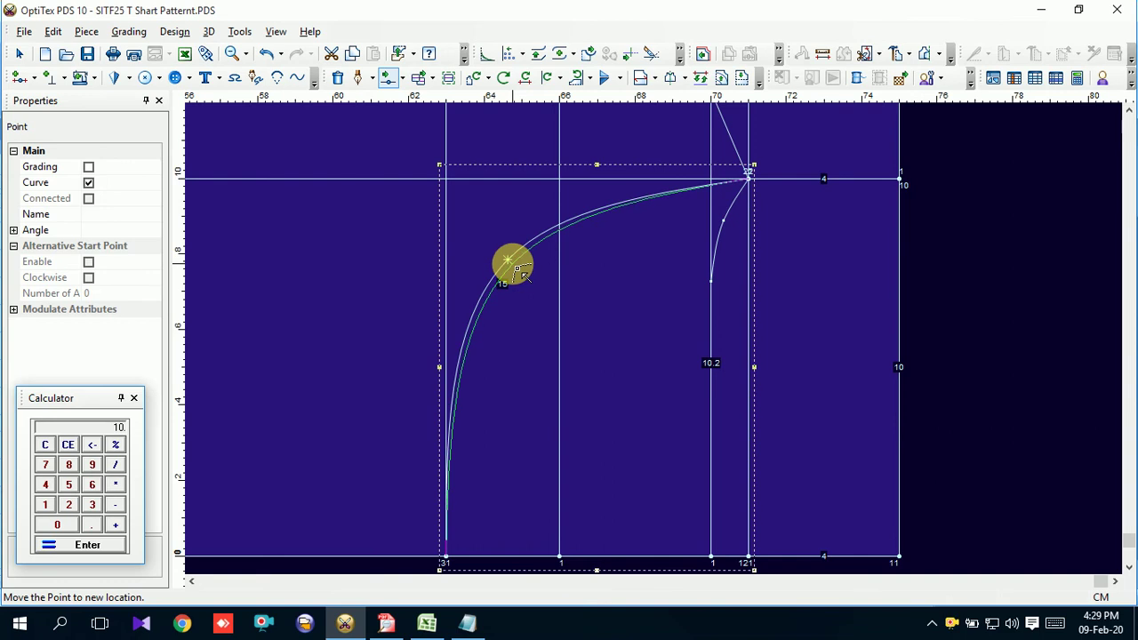
pyautogui.click(516, 269)
pyautogui.click(734, 359)
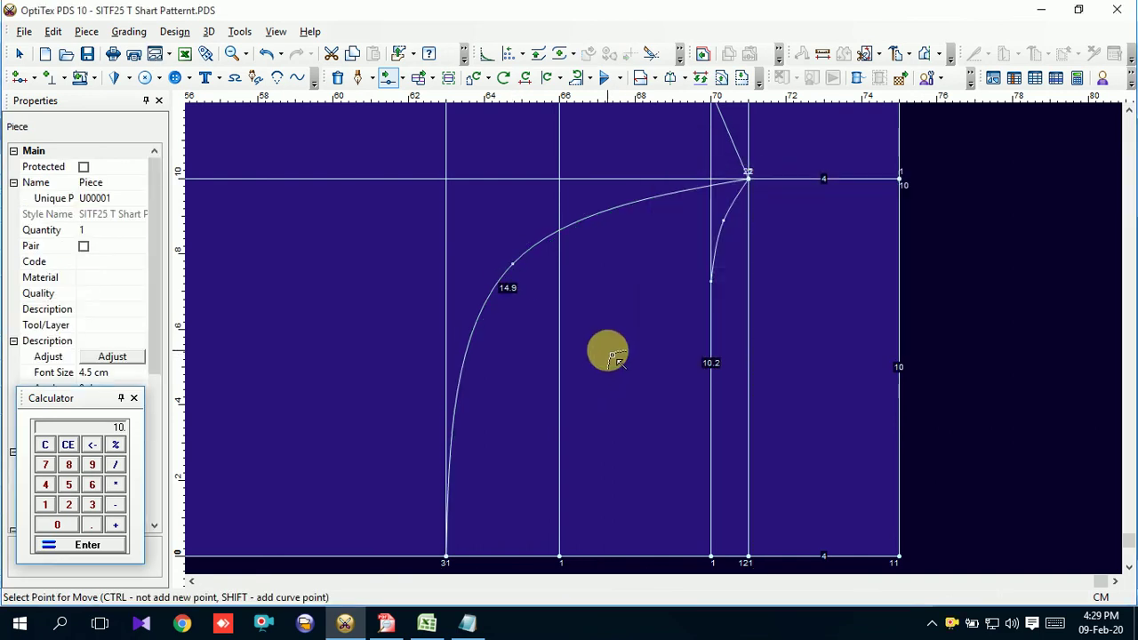
pyautogui.click(513, 264)
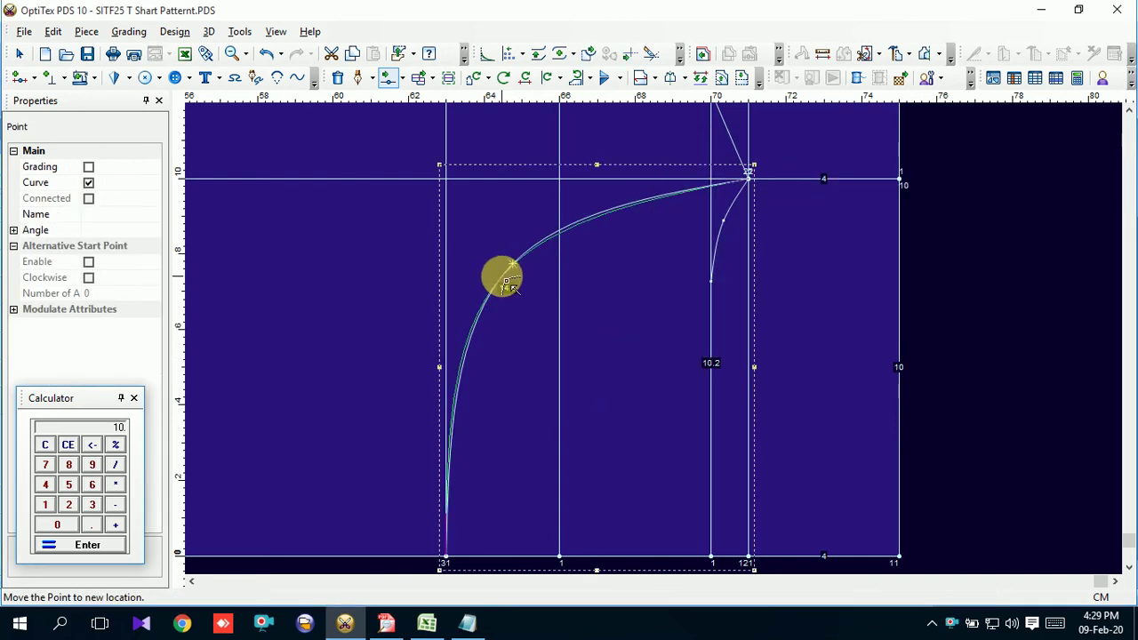
pyautogui.click(506, 290)
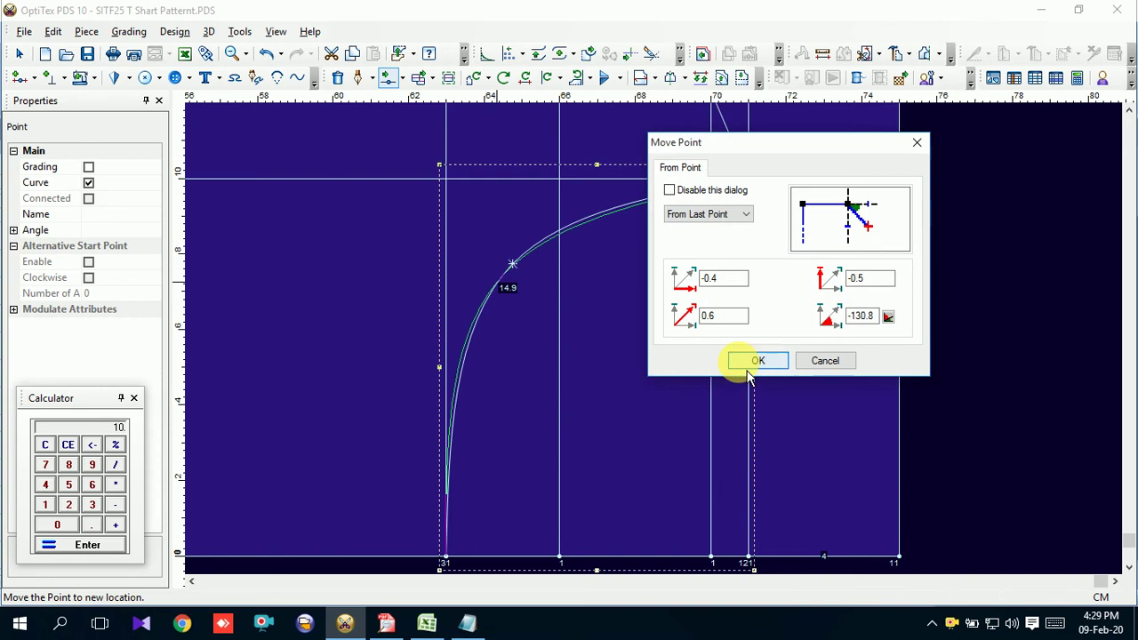
pyautogui.click(754, 359)
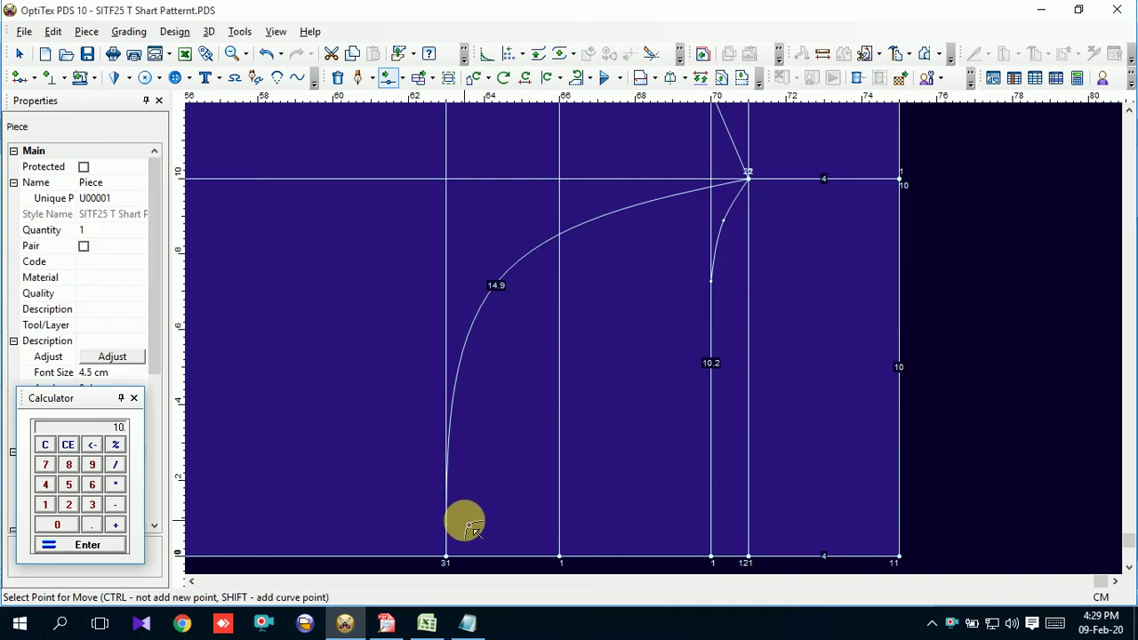
pyautogui.scroll(-2, 654, 340)
pyautogui.scroll(2, 653, 324)
pyautogui.scroll(1, 614, 405)
# Move two more neck curve points so the curve bows into the shoulder corner at 14.9.
pyautogui.click(622, 421)
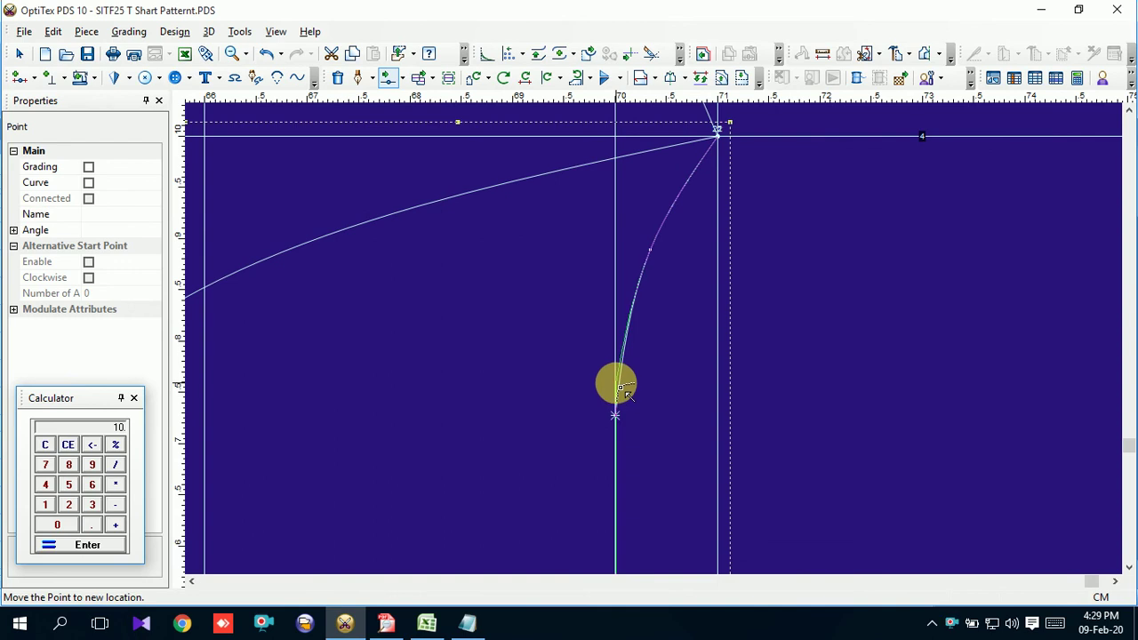
pyautogui.click(620, 382)
pyautogui.click(729, 359)
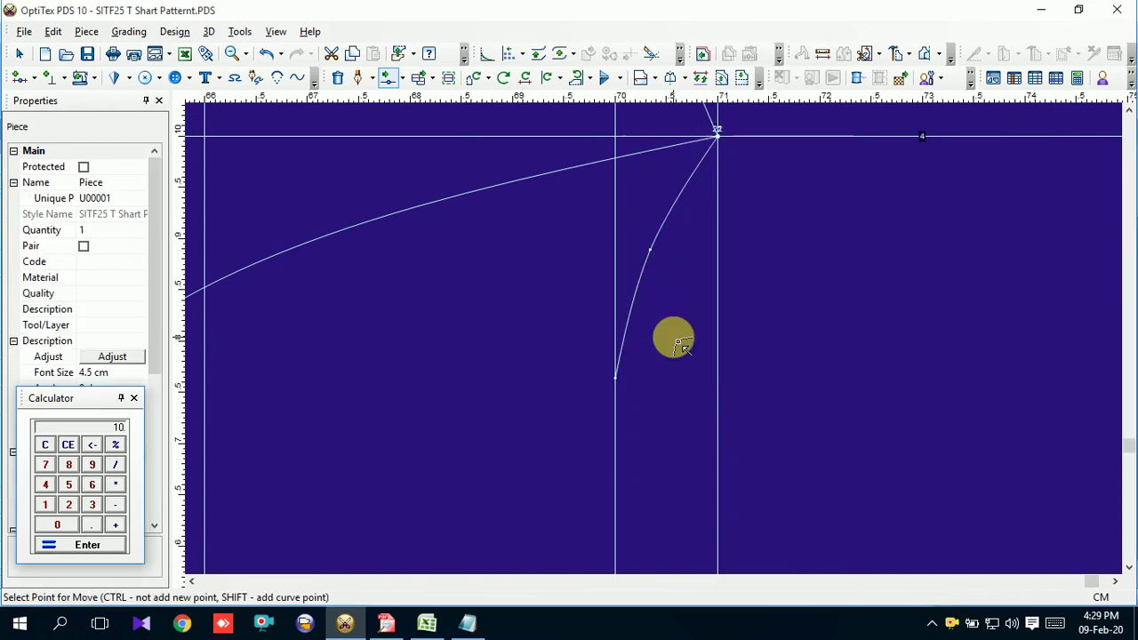
pyautogui.scroll(1, 666, 336)
pyautogui.scroll(1, 656, 338)
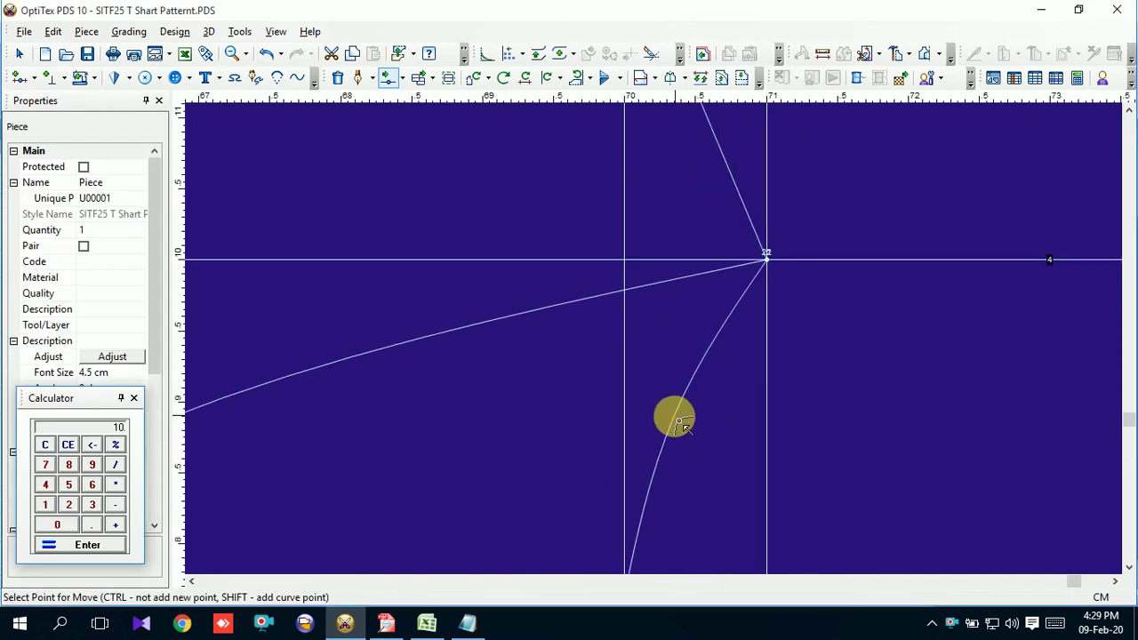
pyautogui.scroll(-1, 681, 421)
pyautogui.click(656, 341)
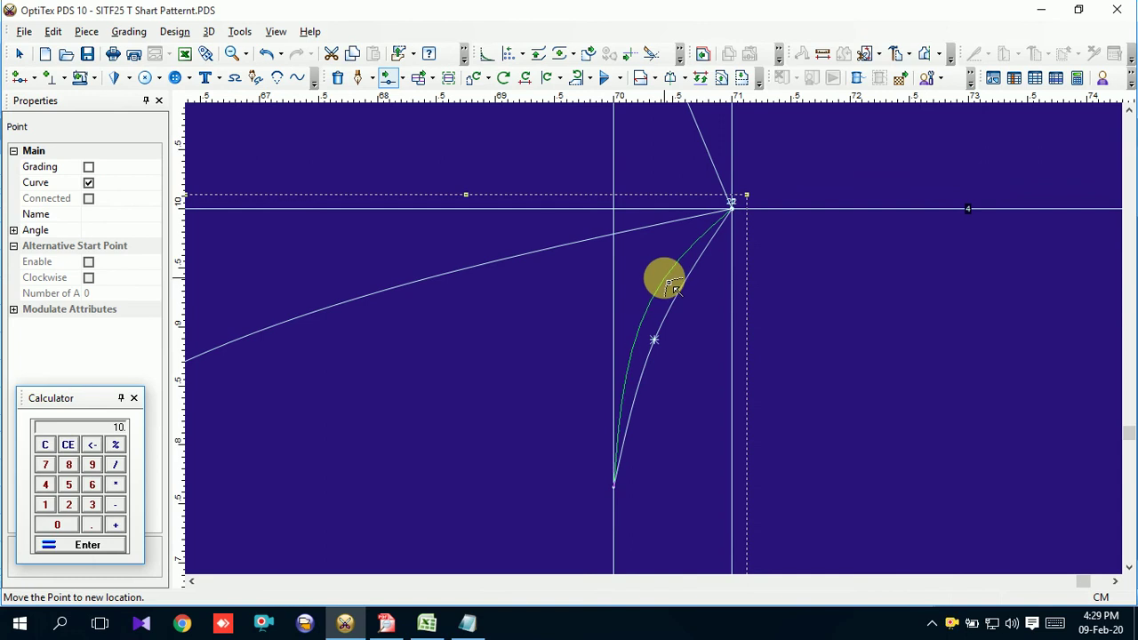
pyautogui.click(668, 278)
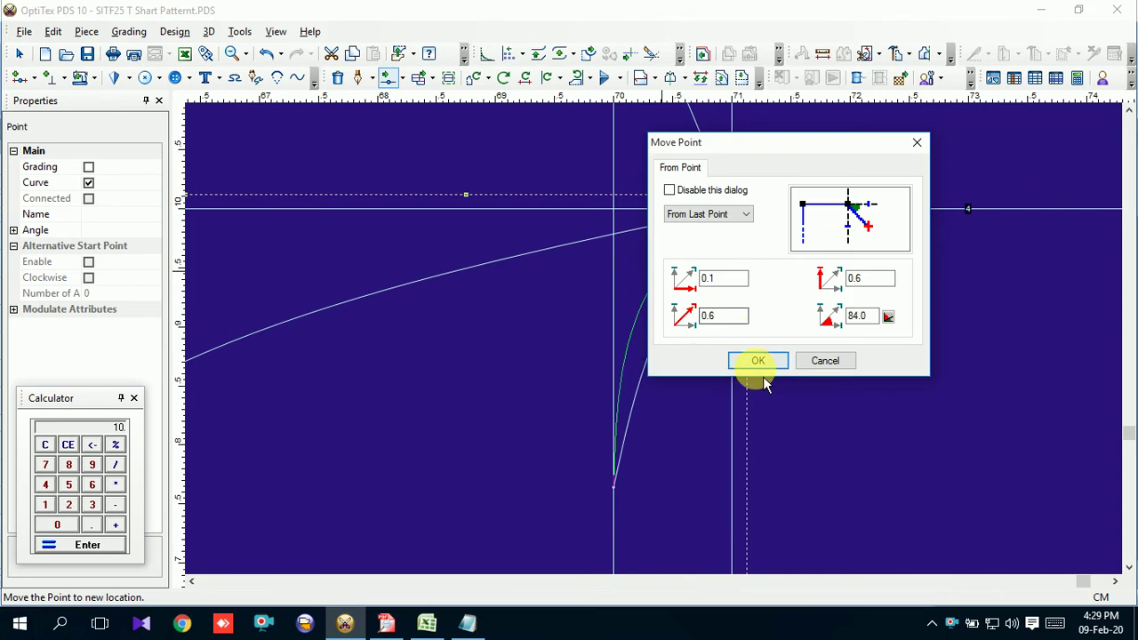
pyautogui.click(761, 365)
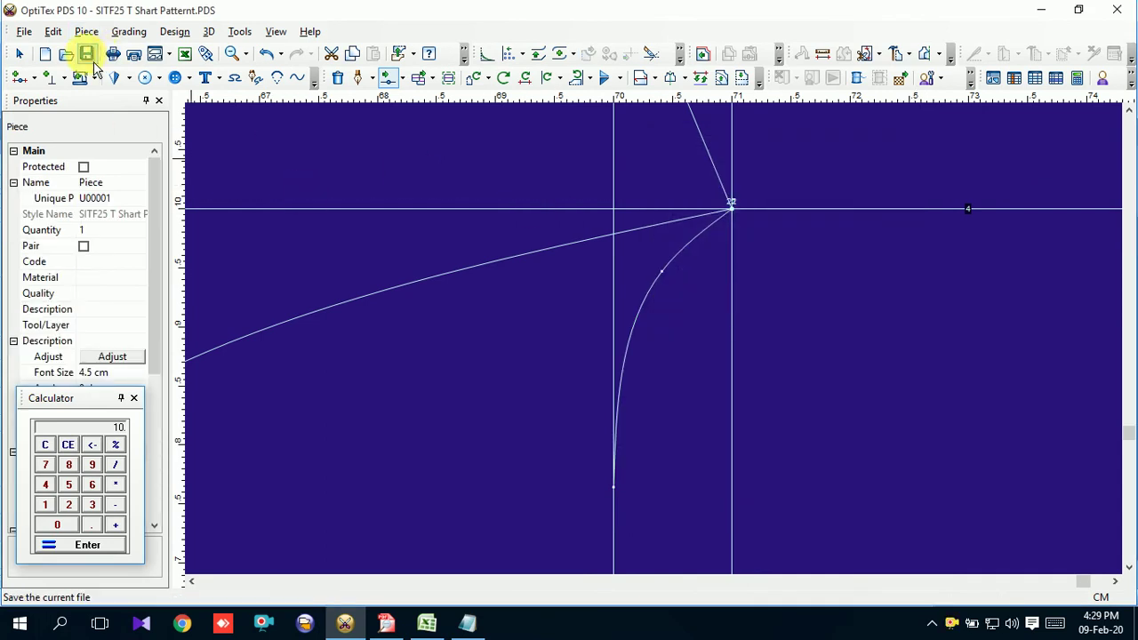
pyautogui.scroll(-2, 648, 356)
pyautogui.scroll(-2, 628, 376)
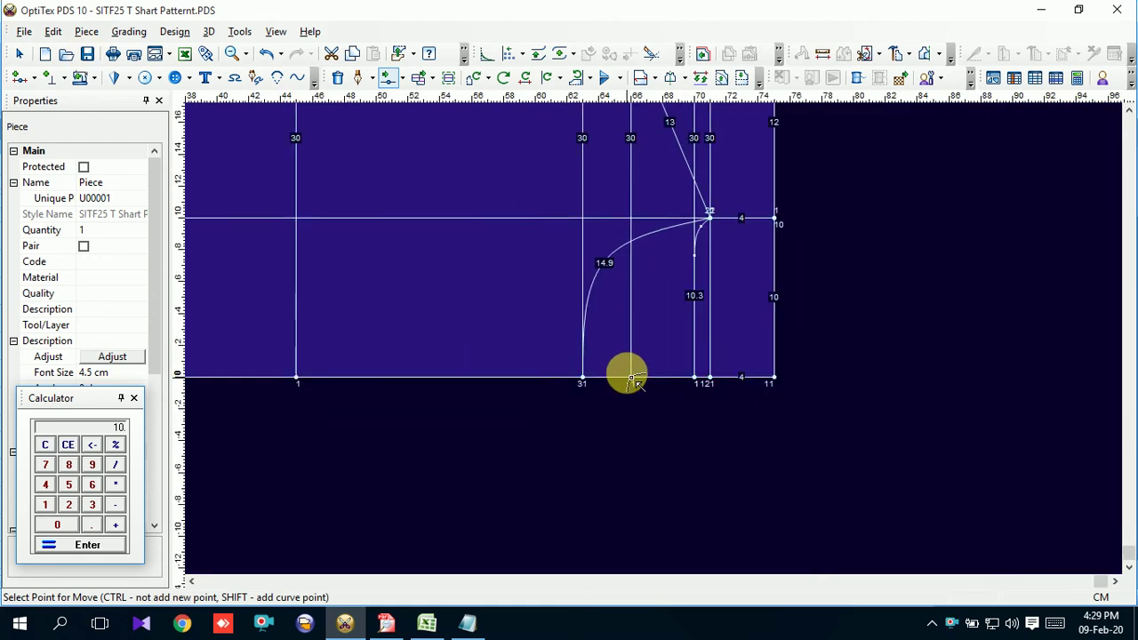
pyautogui.scroll(-2, 646, 345)
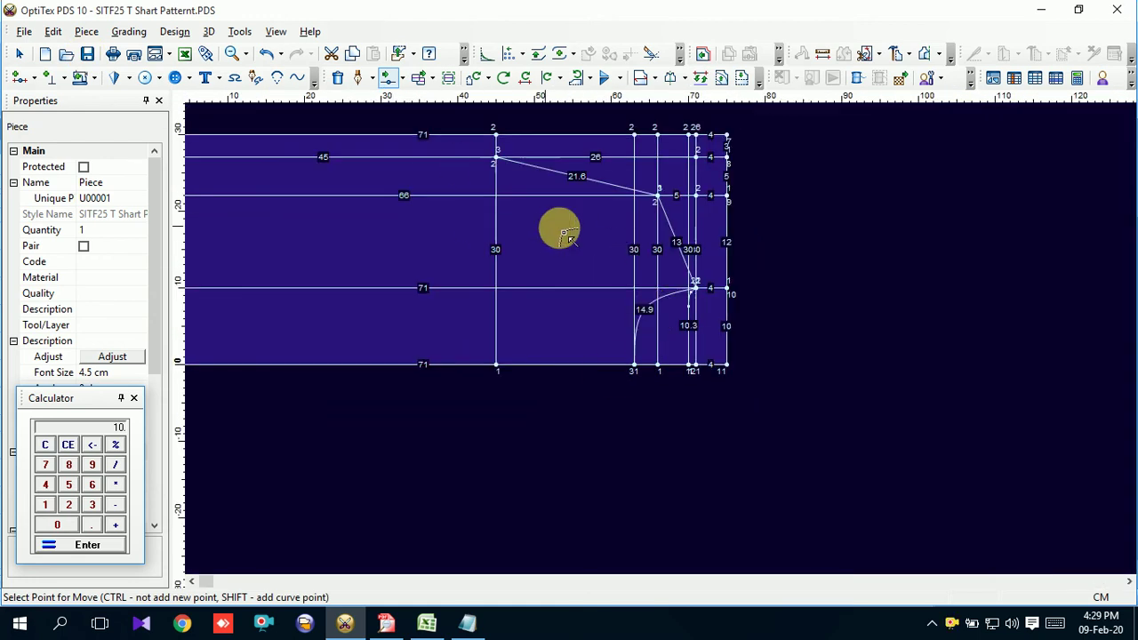
pyautogui.scroll(1, 658, 345)
pyautogui.scroll(1, 658, 345)
pyautogui.scroll(1, 592, 343)
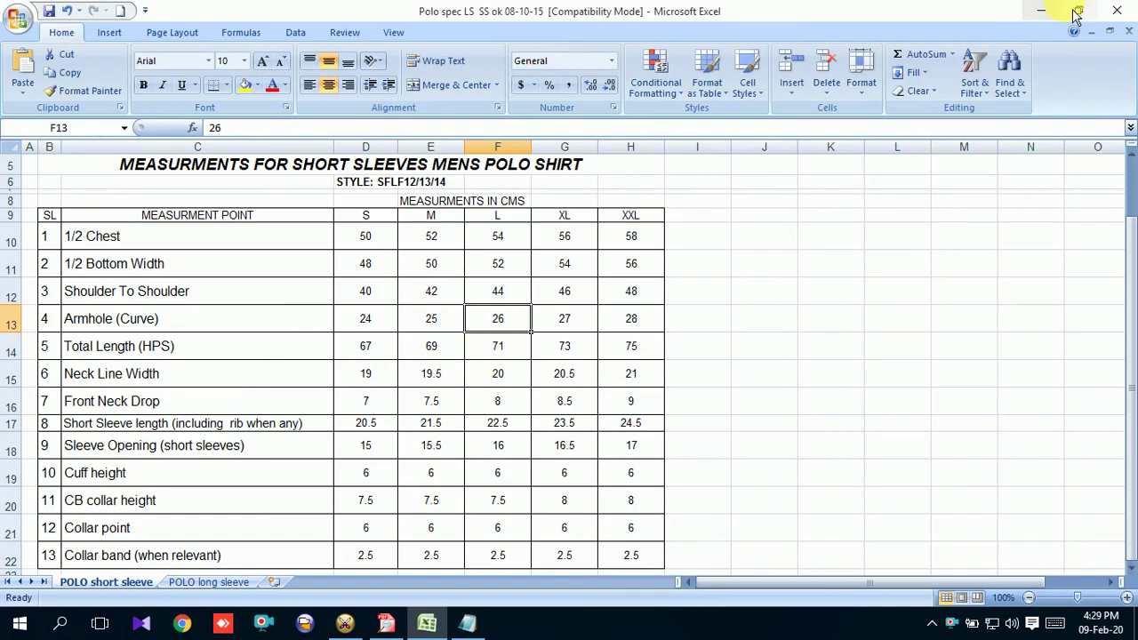
pyautogui.click(1040, 9)
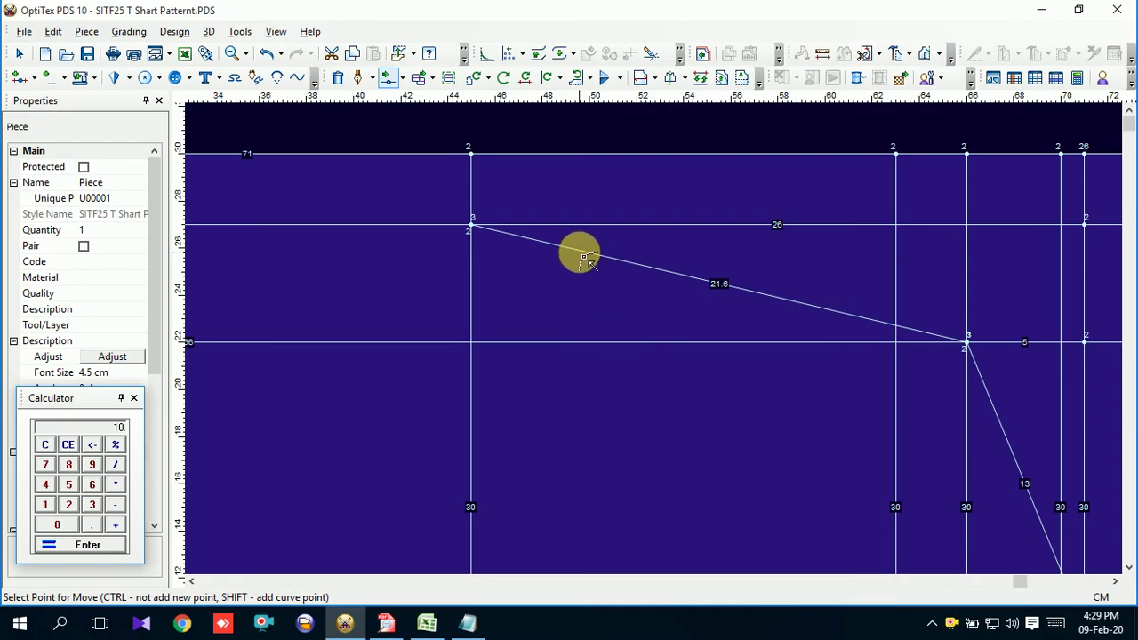
# Pull a new mid-armhole point down-left and make it a curve point.
pyautogui.click(579, 255)
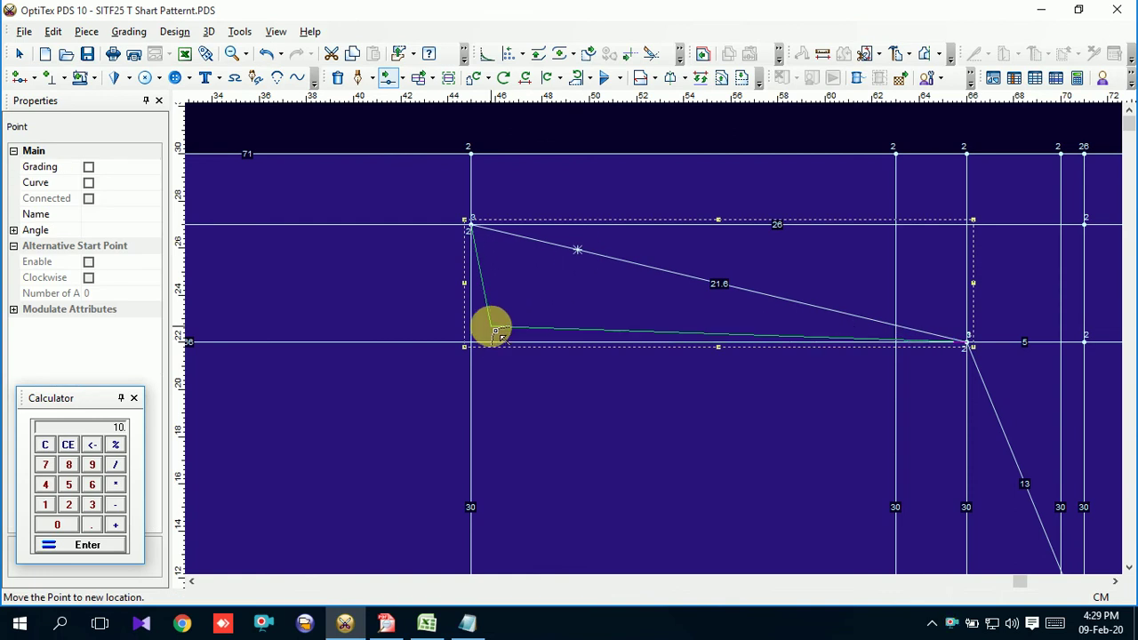
pyautogui.click(490, 326)
pyautogui.click(756, 356)
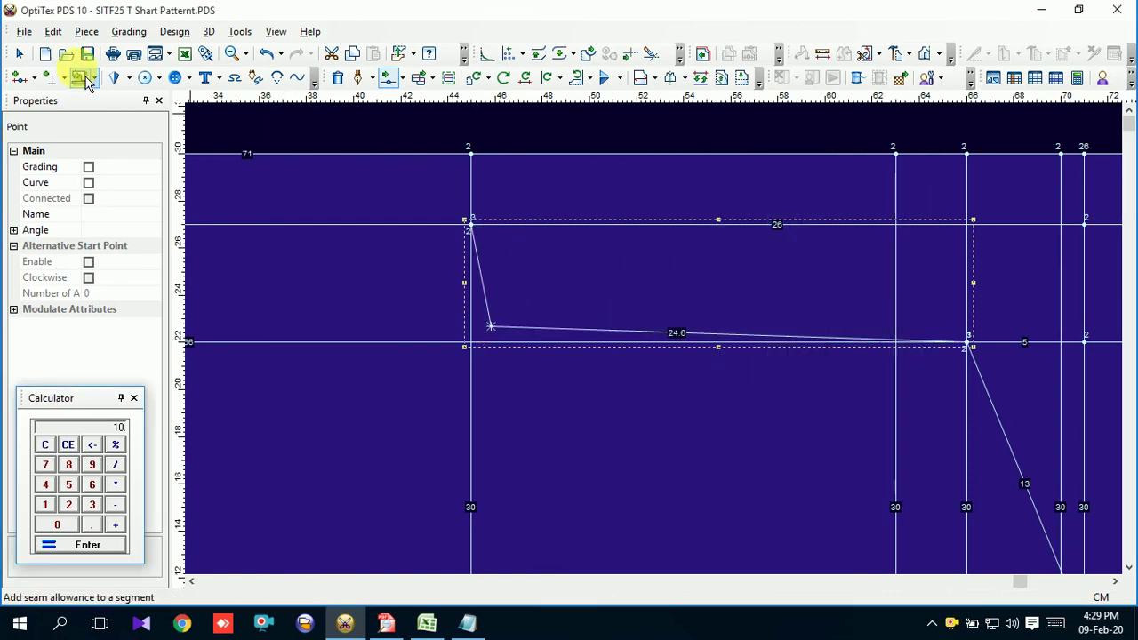
pyautogui.click(89, 182)
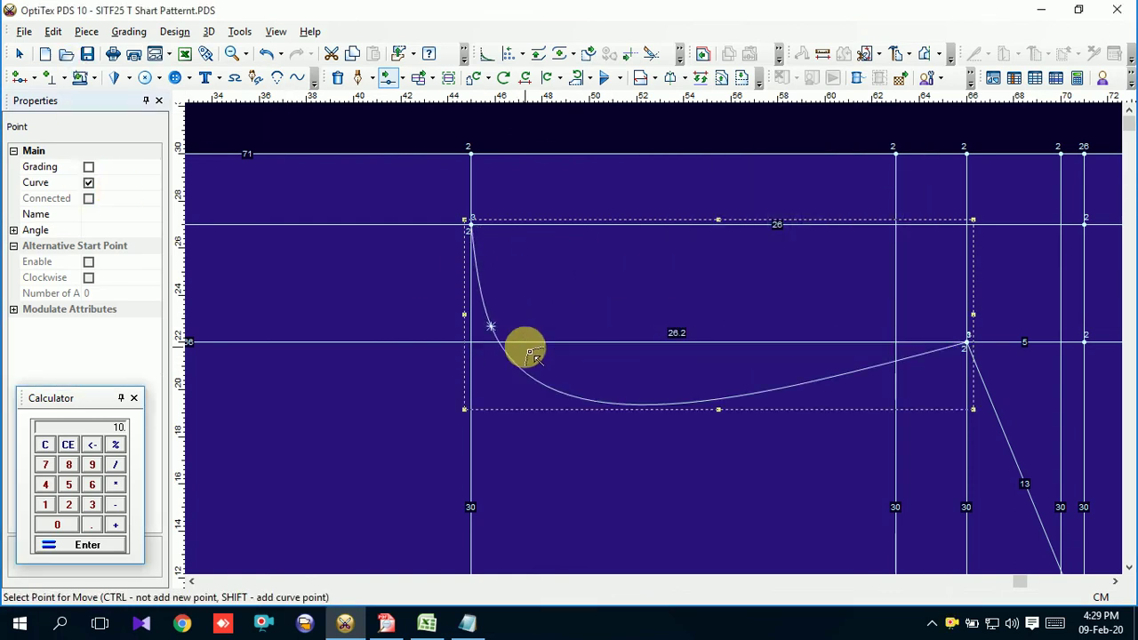
# Refine the armhole curve point twice so the curve measures 26.3.
pyautogui.click(498, 332)
pyautogui.click(490, 326)
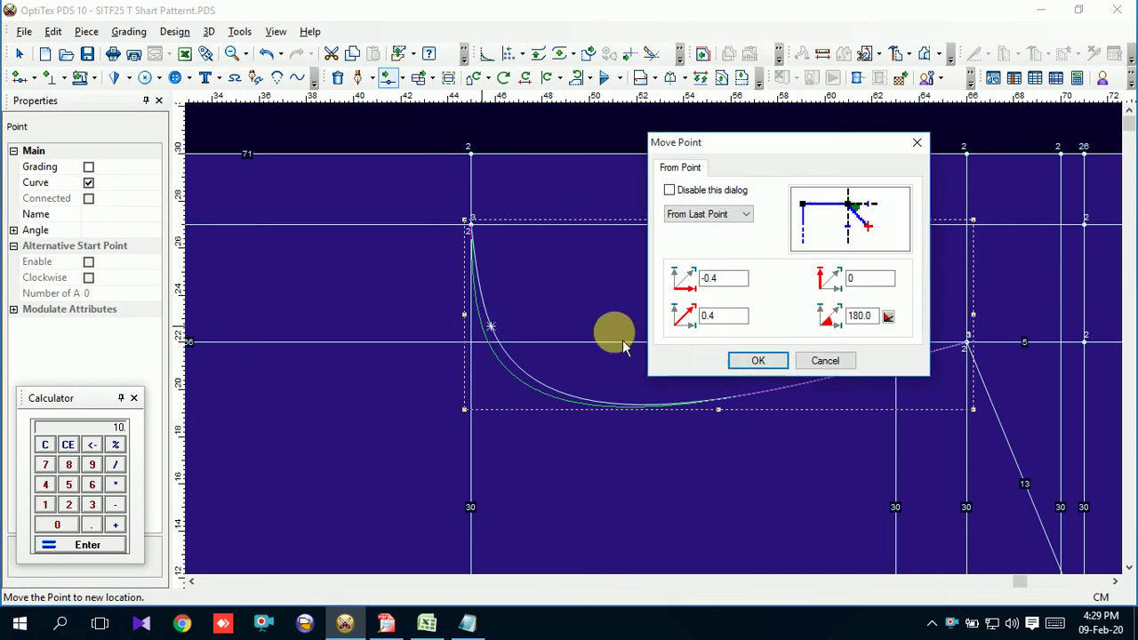
pyautogui.click(750, 369)
pyautogui.scroll(-1, 640, 360)
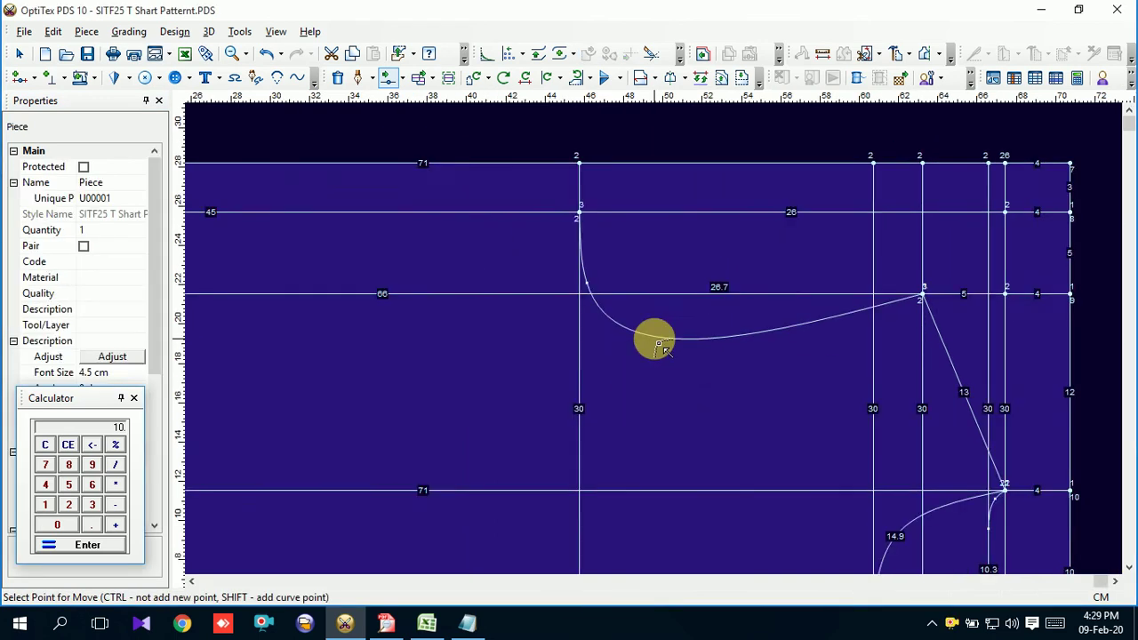
pyautogui.scroll(-1, 663, 343)
pyautogui.scroll(1, 662, 343)
pyautogui.scroll(1, 653, 336)
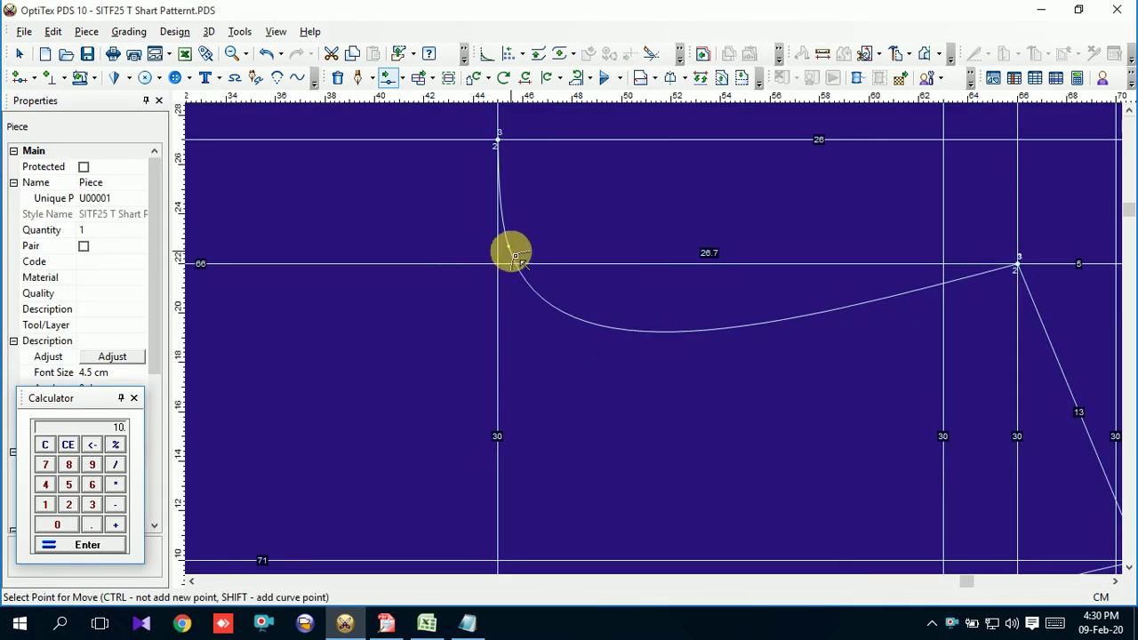
pyautogui.click(515, 257)
pyautogui.click(515, 248)
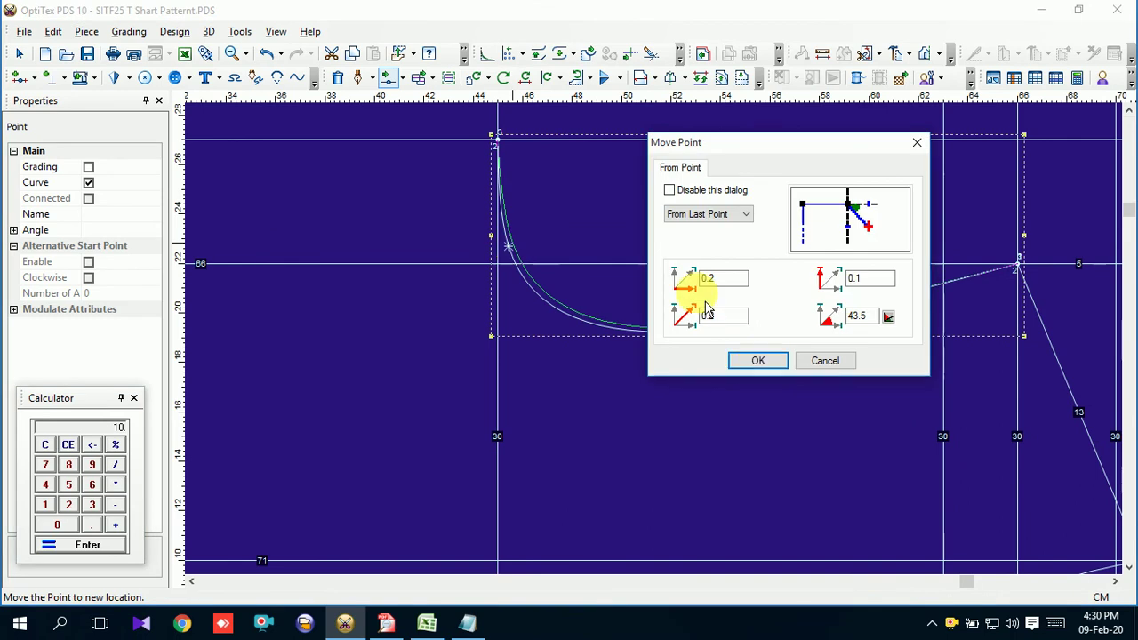
pyautogui.click(757, 359)
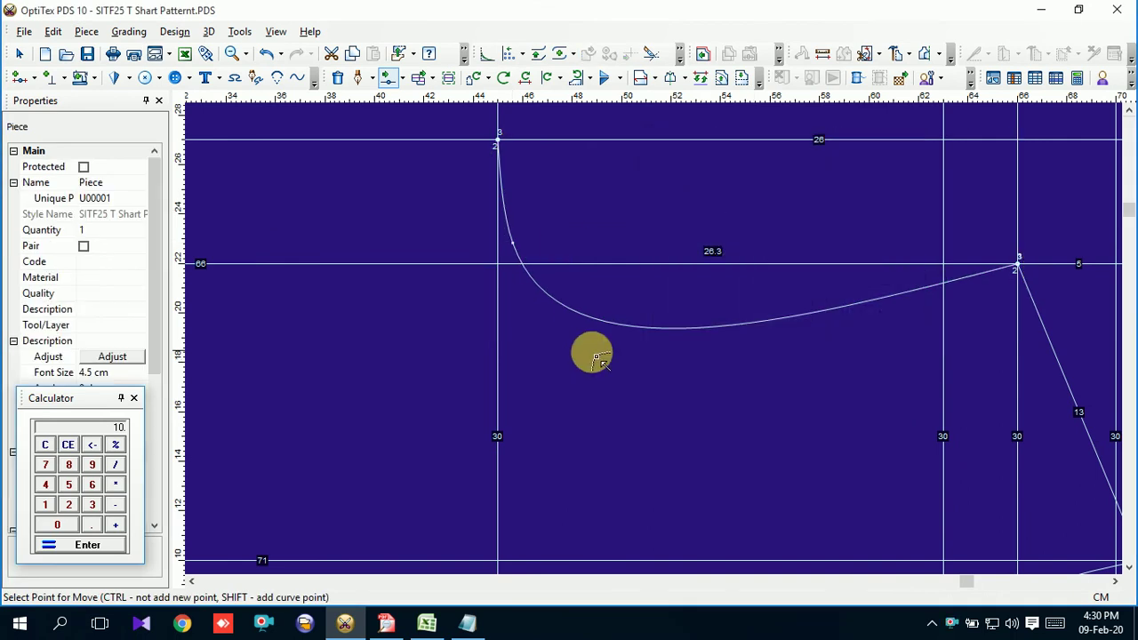
pyautogui.scroll(-2, 640, 317)
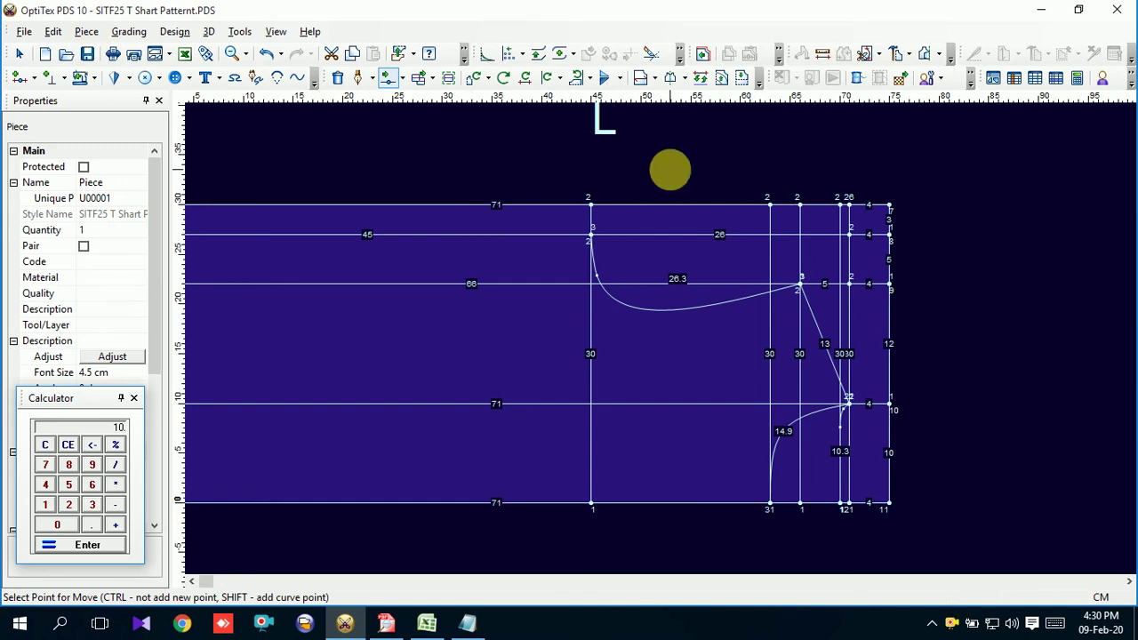
# Return to the Select tool and zoom in on the armhole area.
pyautogui.rightClick(669, 164)
pyautogui.click(689, 181)
pyautogui.scroll(2, 676, 320)
pyautogui.scroll(1, 712, 346)
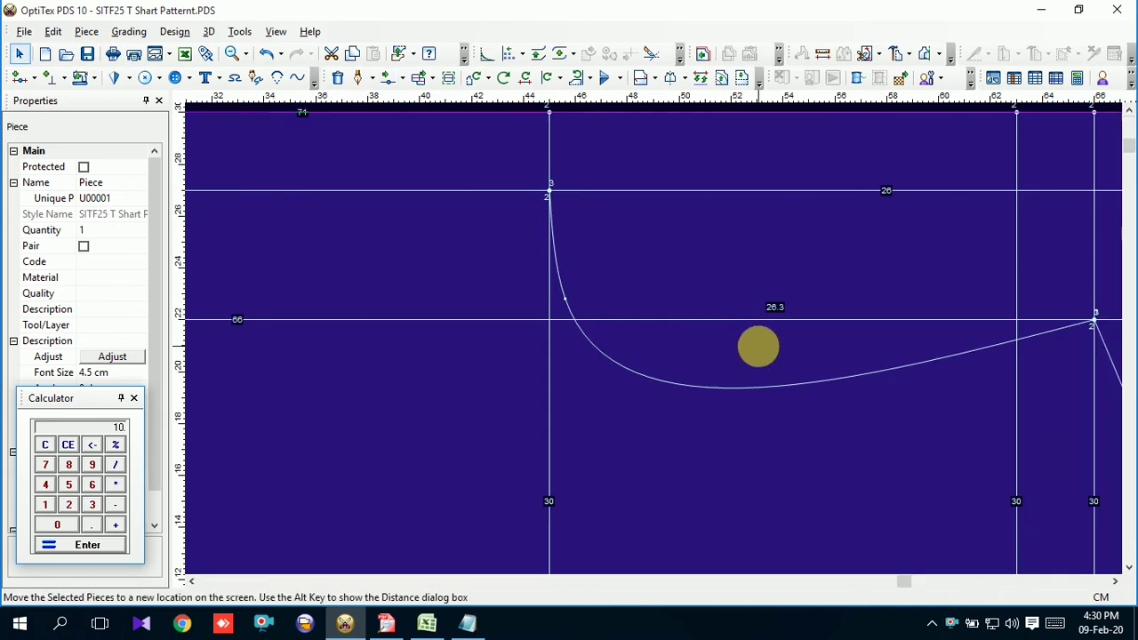
pyautogui.scroll(1, 729, 338)
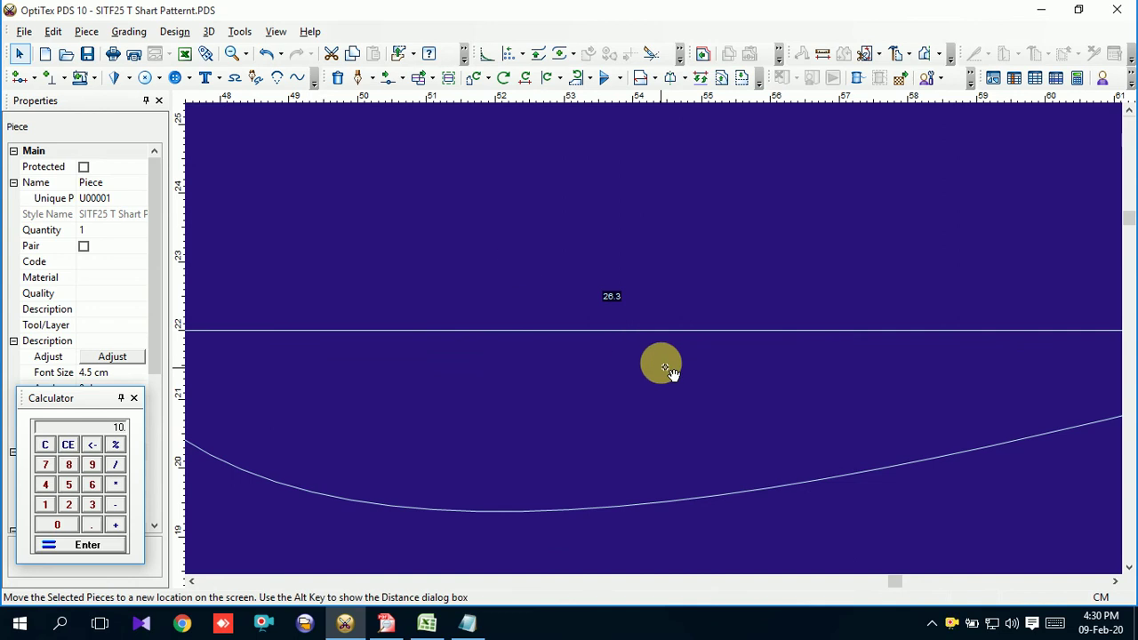
pyautogui.scroll(-3, 663, 377)
pyautogui.scroll(-2, 662, 378)
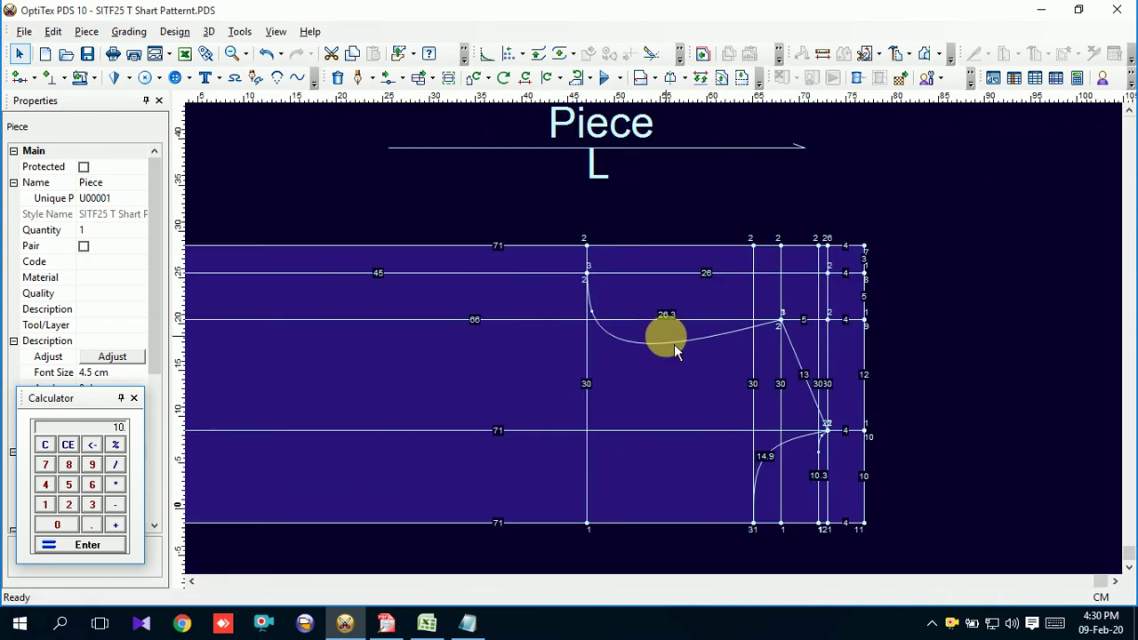
pyautogui.scroll(-2, 666, 333)
pyautogui.scroll(1, 719, 373)
pyautogui.scroll(2, 668, 350)
pyautogui.scroll(1, 652, 333)
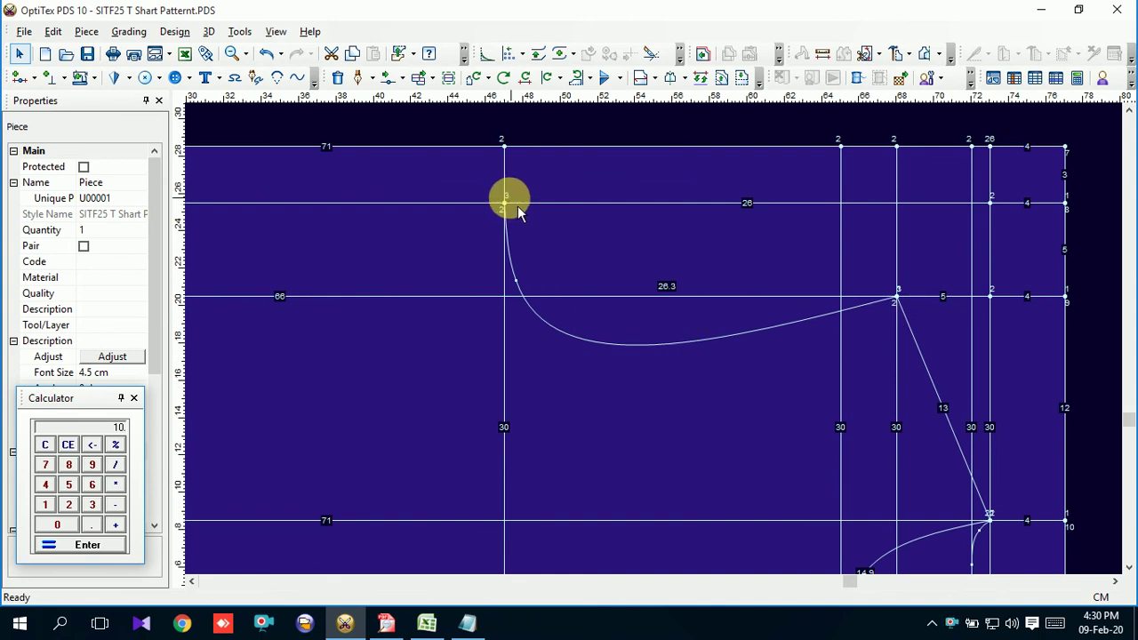
# Draw a straight 21.6 cm internal line from the armhole's top point to its side point.
pyautogui.click(358, 79)
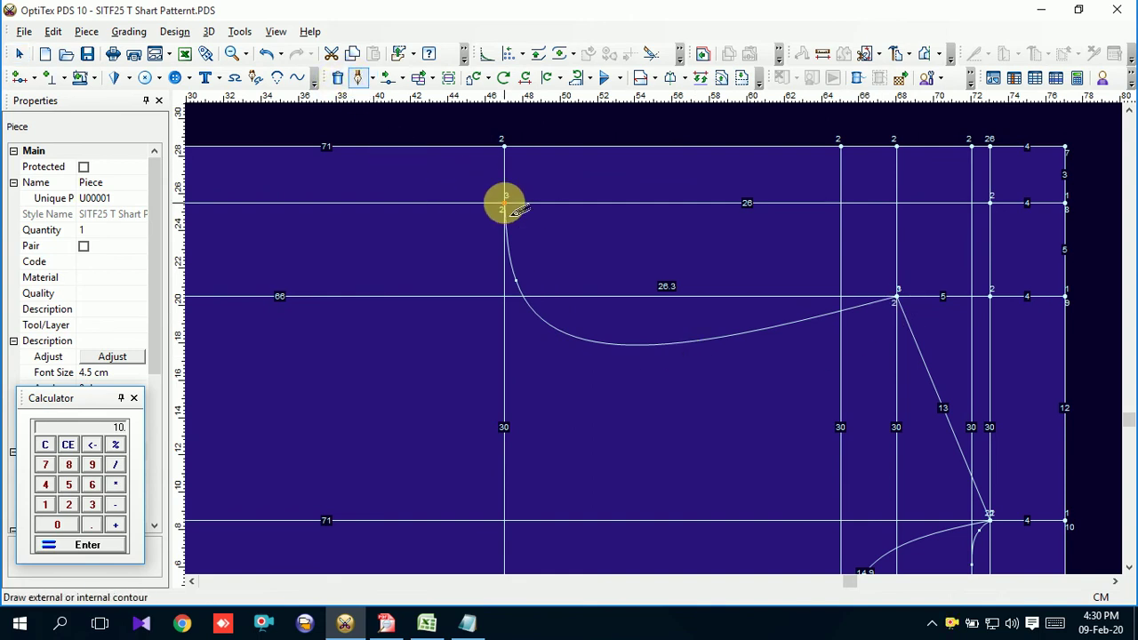
pyautogui.click(503, 205)
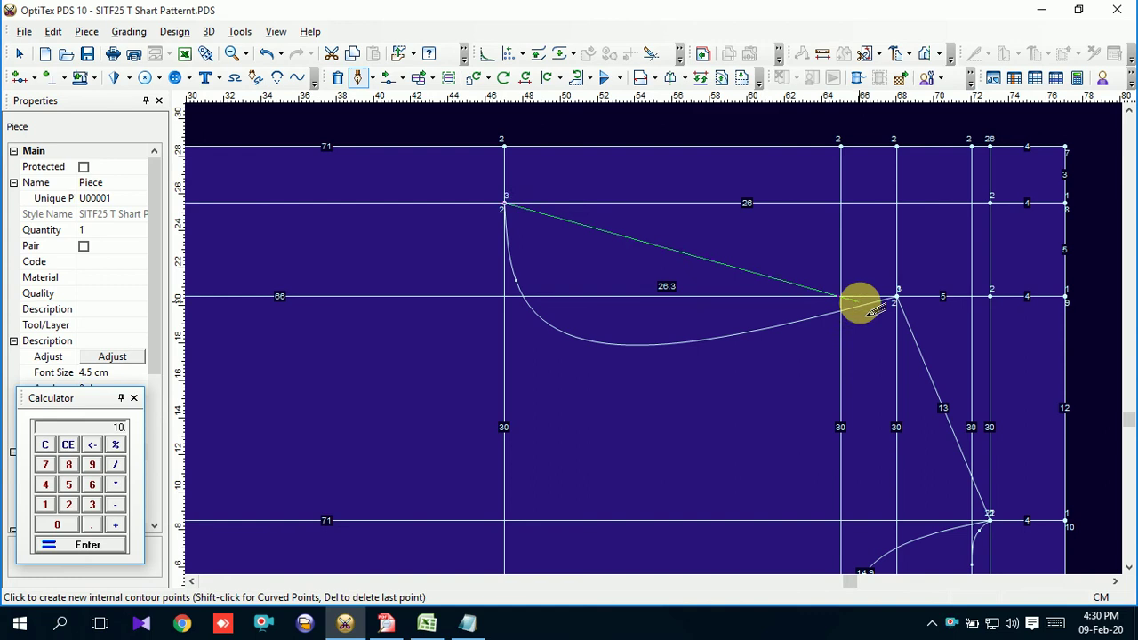
pyautogui.scroll(1, 658, 320)
pyautogui.scroll(2, 667, 312)
pyautogui.click(680, 307)
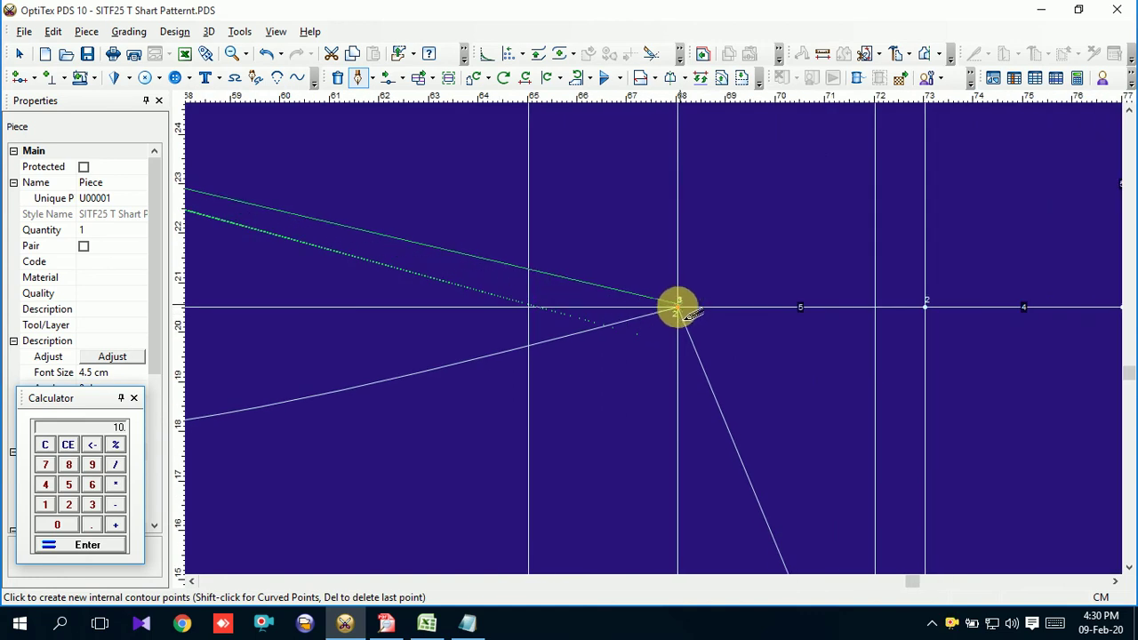
pyautogui.click(756, 361)
pyautogui.rightClick(601, 240)
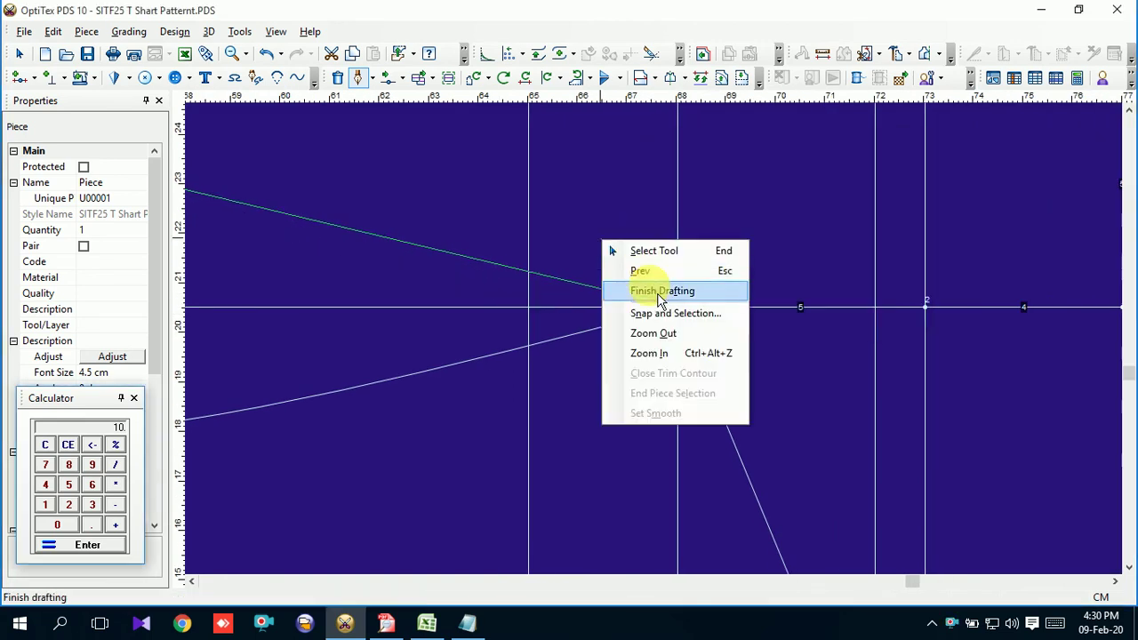
pyautogui.click(639, 290)
pyautogui.rightClick(559, 202)
pyautogui.press('Escape')
pyautogui.scroll(-2, 614, 275)
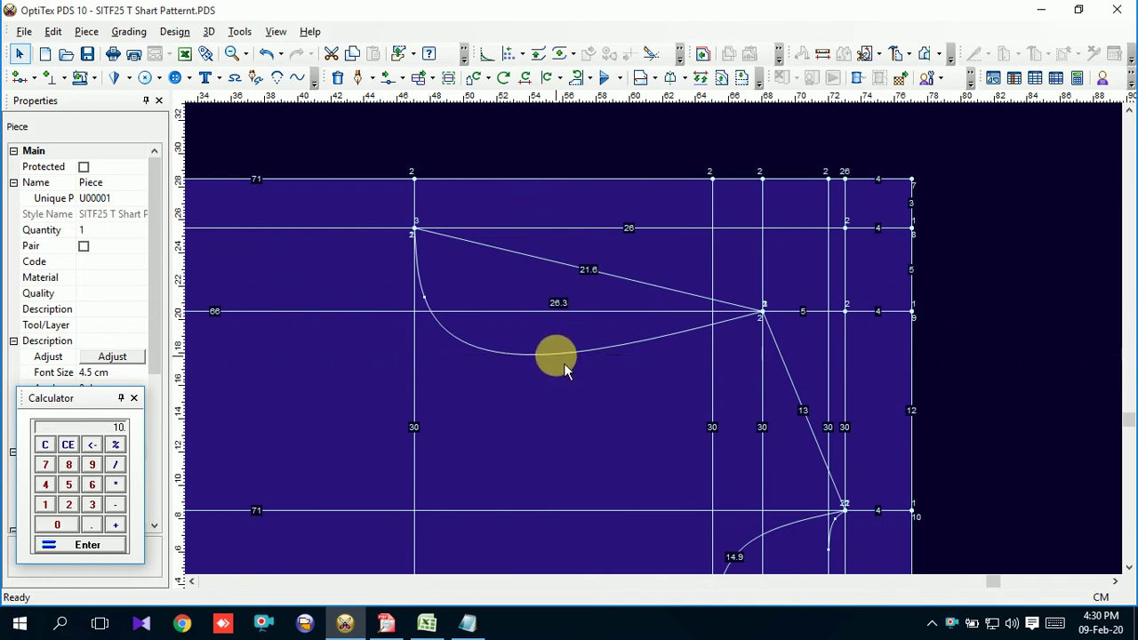
# Place a horizontal guide line 1 cm above the armhole curve's lowest point.
pyautogui.scroll(1, 663, 352)
pyautogui.scroll(1, 666, 362)
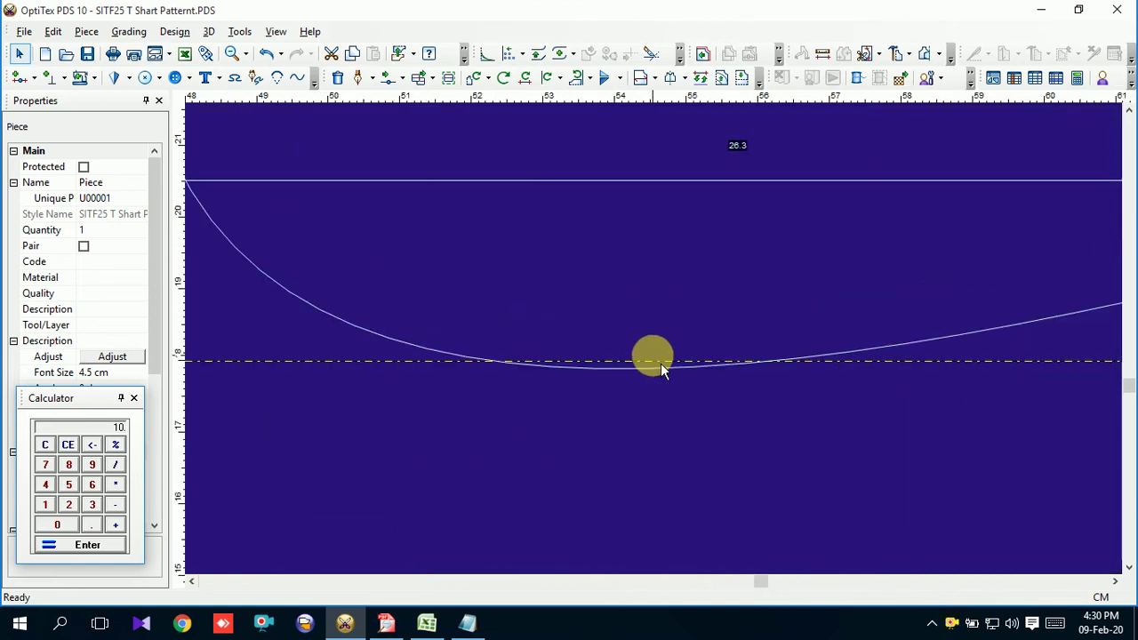
pyautogui.moveTo(660, 365); pyautogui.dragTo(660, 353)
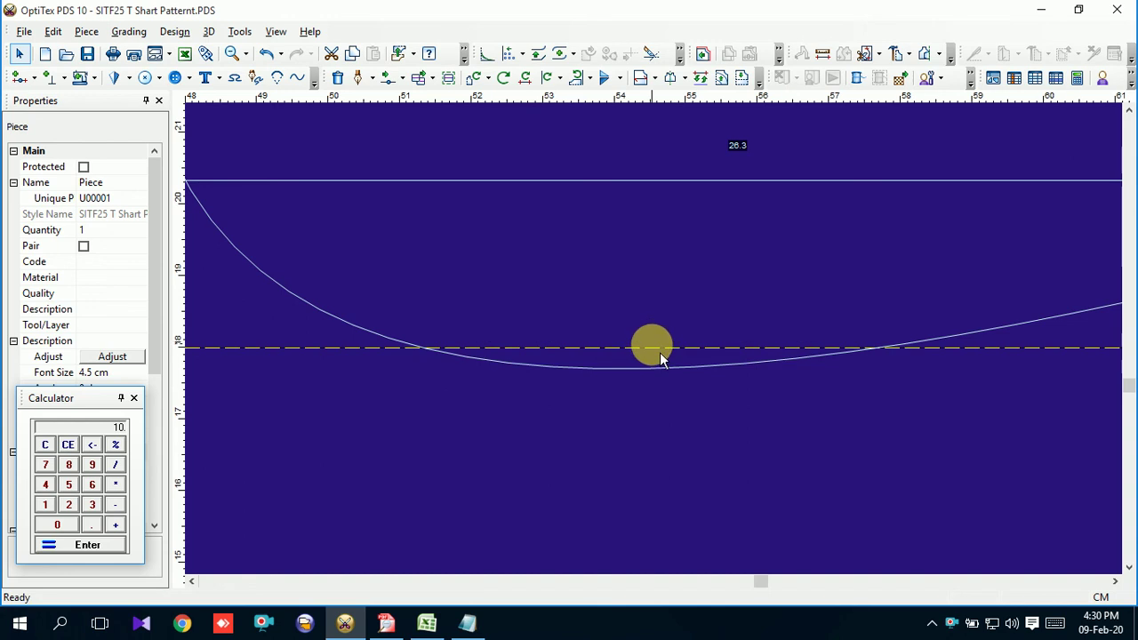
pyautogui.moveTo(661, 356)
pyautogui.mouseDown()
pyautogui.moveTo(660, 376)
pyautogui.moveTo(779, 377)
pyautogui.mouseUp()
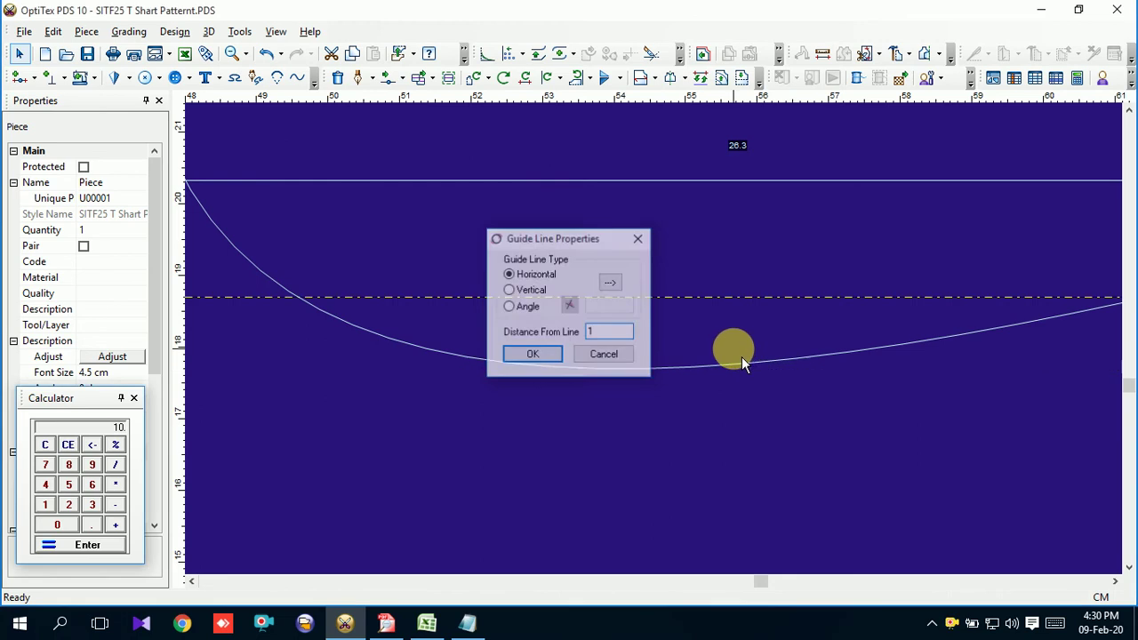
pyautogui.press('Return')
pyautogui.scroll(-1, 676, 325)
pyautogui.scroll(-1, 663, 351)
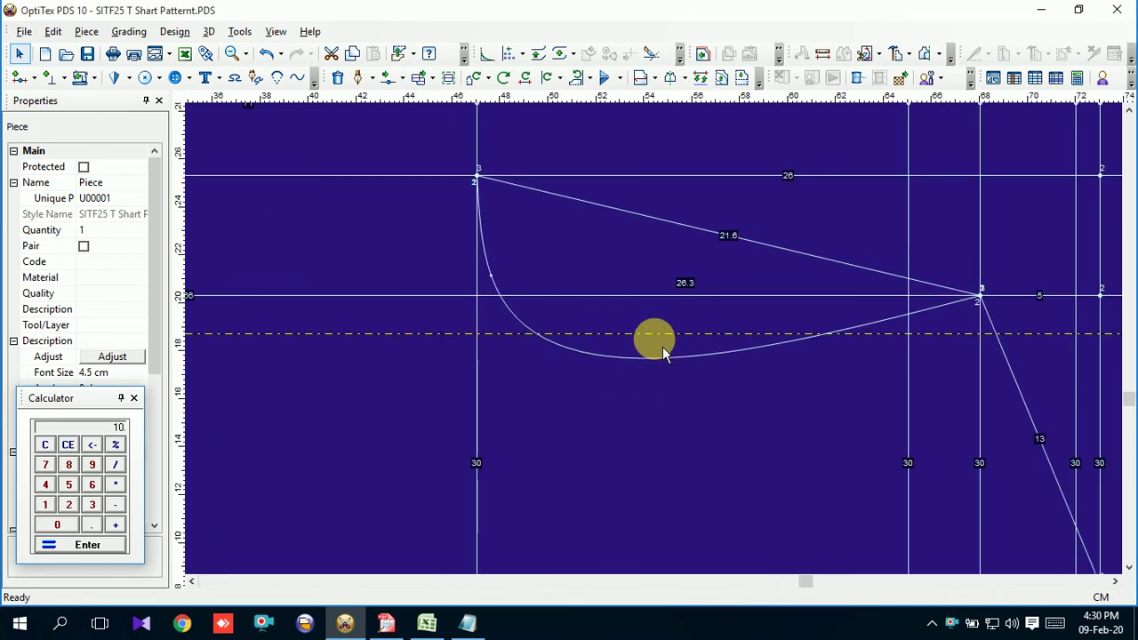
pyautogui.click(389, 81)
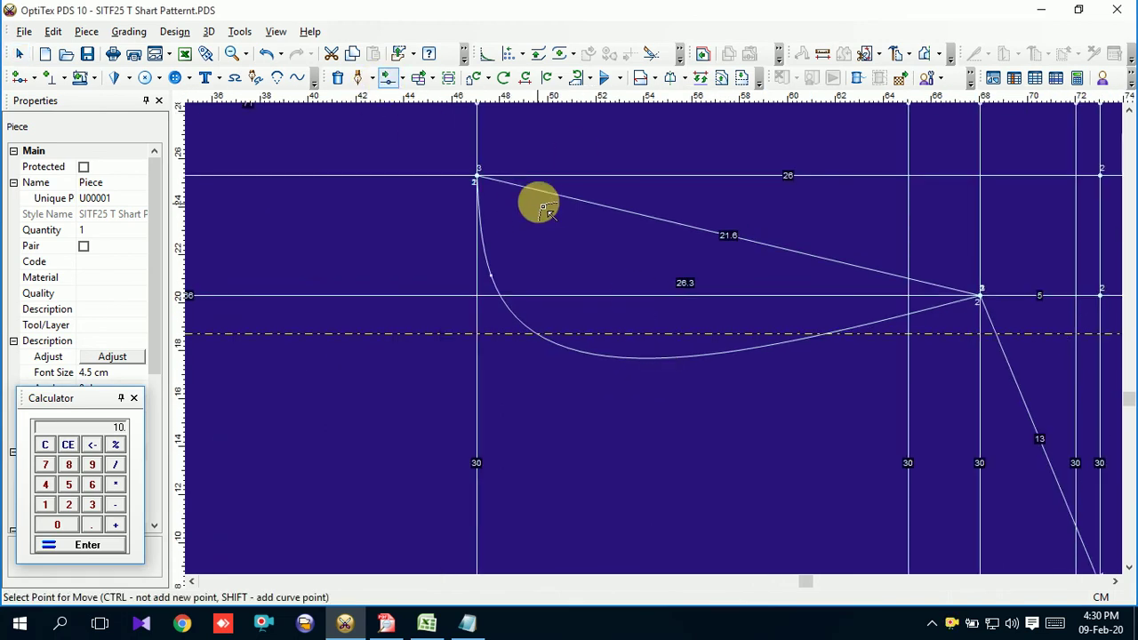
# Add a curve point to the straight line and bend it down to the guide line.
pyautogui.click(544, 196)
pyautogui.click(498, 219)
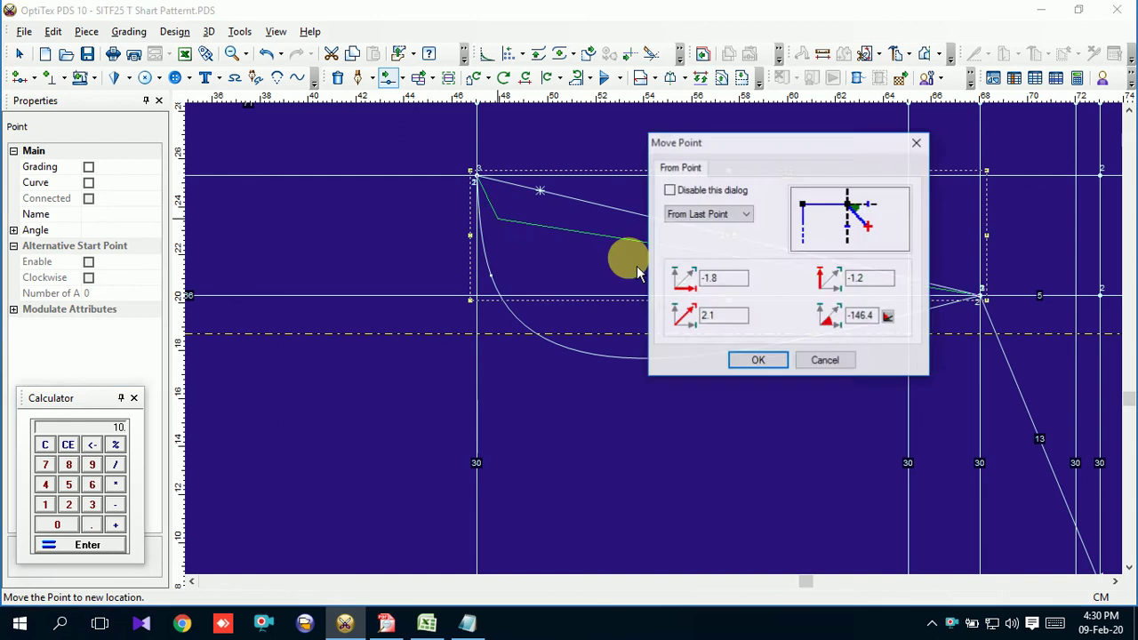
pyautogui.click(757, 370)
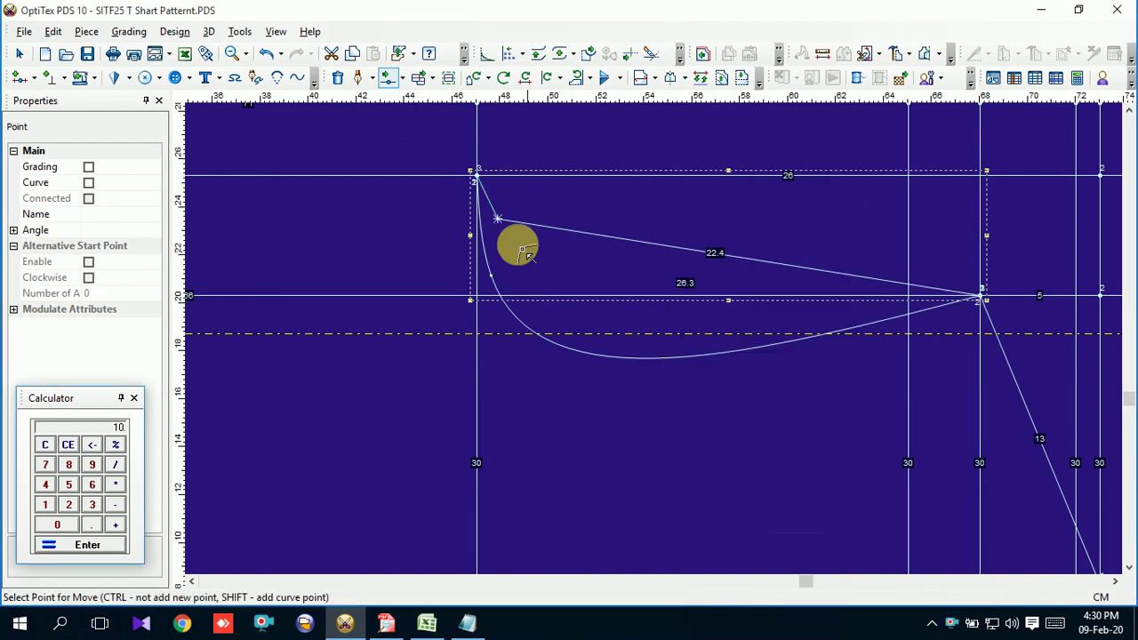
pyautogui.click(88, 182)
pyautogui.click(497, 224)
pyautogui.moveTo(502, 223); pyautogui.dragTo(496, 229)
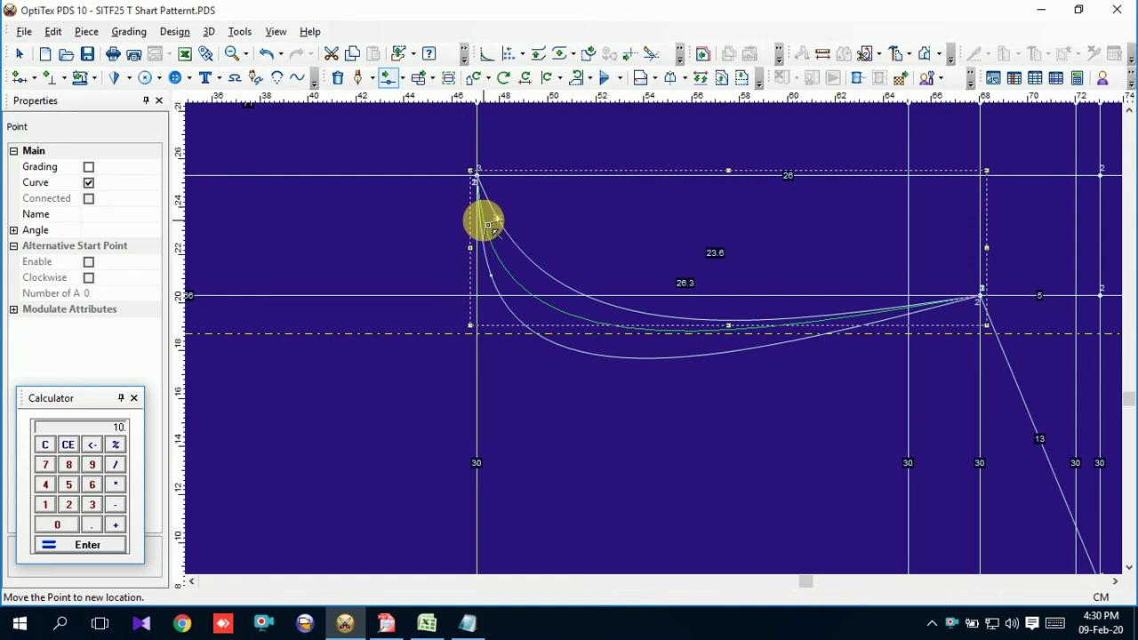
pyautogui.moveTo(493, 230); pyautogui.dragTo(491, 239)
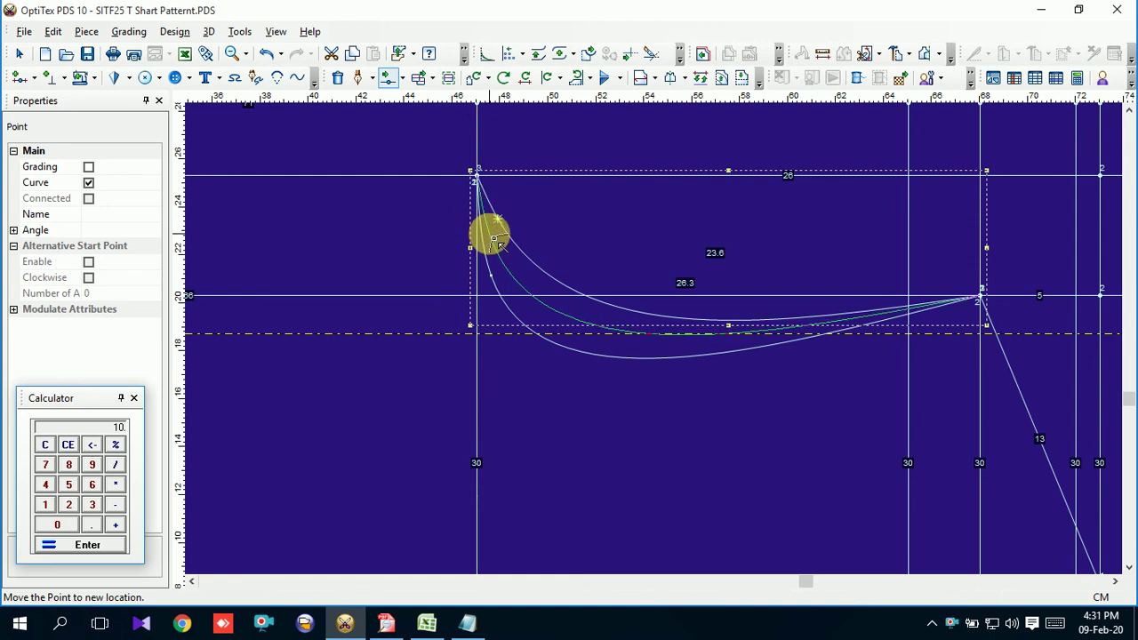
pyautogui.moveTo(494, 238); pyautogui.dragTo(492, 236)
pyautogui.click(755, 360)
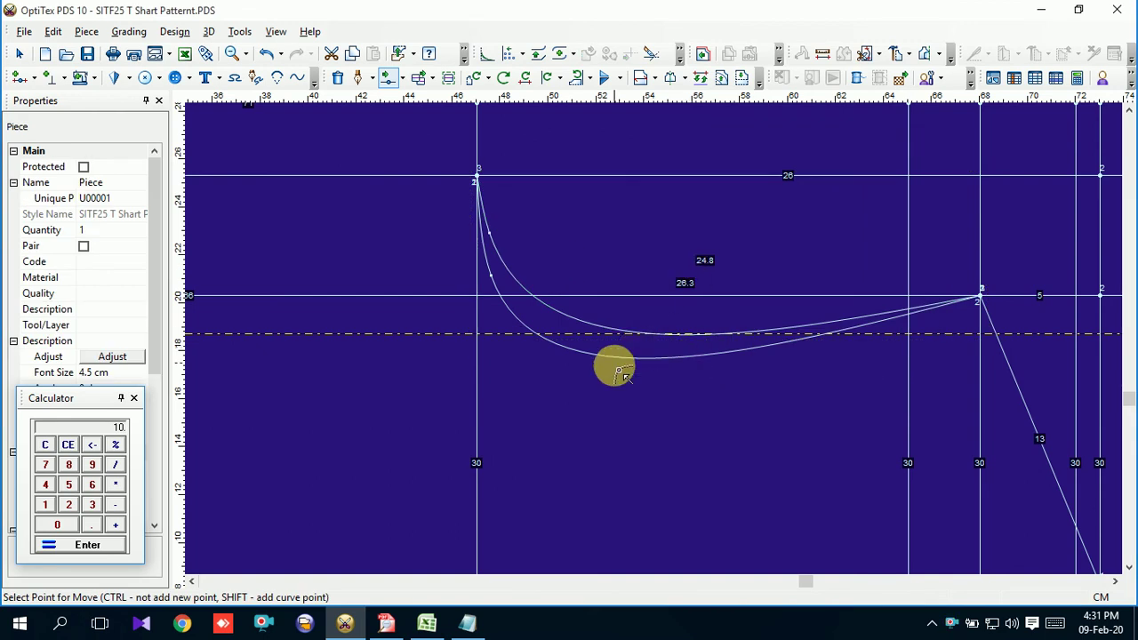
# Offset the new curve point by 0.1, giving a 24.7 cm curve, then return to selection.
pyautogui.scroll(3, 681, 352)
pyautogui.scroll(-1, 656, 345)
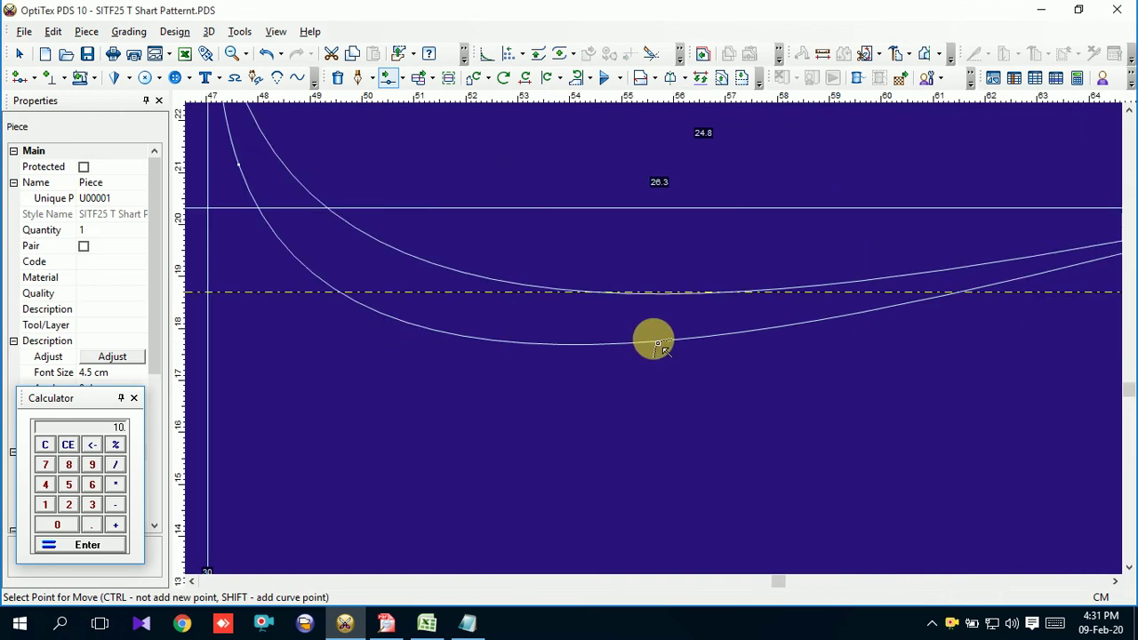
pyautogui.scroll(-1, 406, 196)
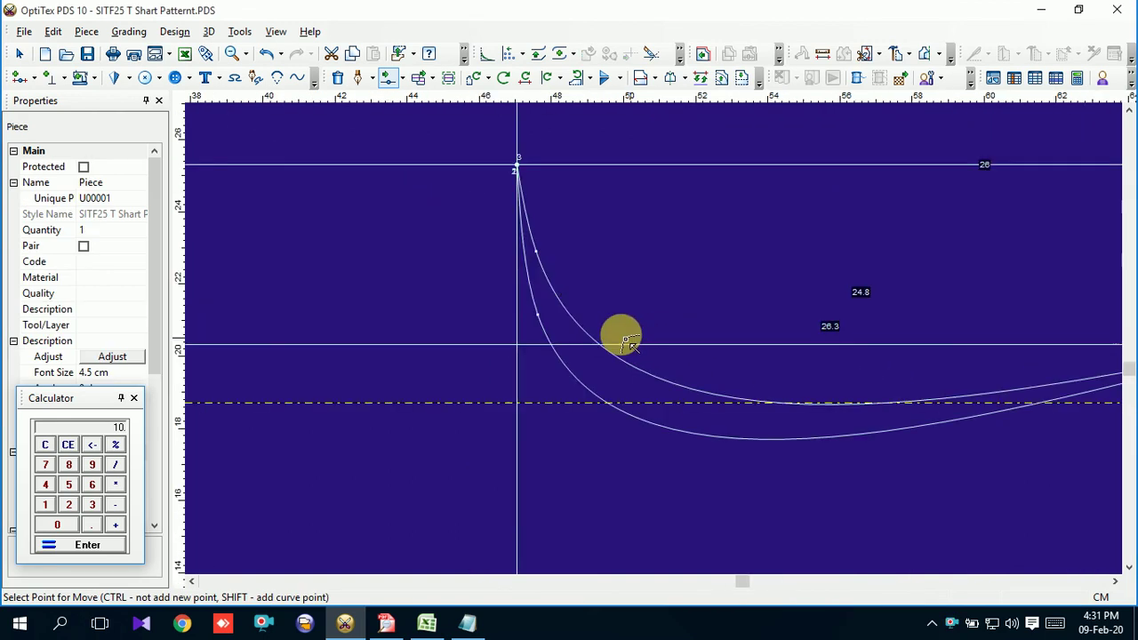
pyautogui.click(538, 257)
pyautogui.click(540, 254)
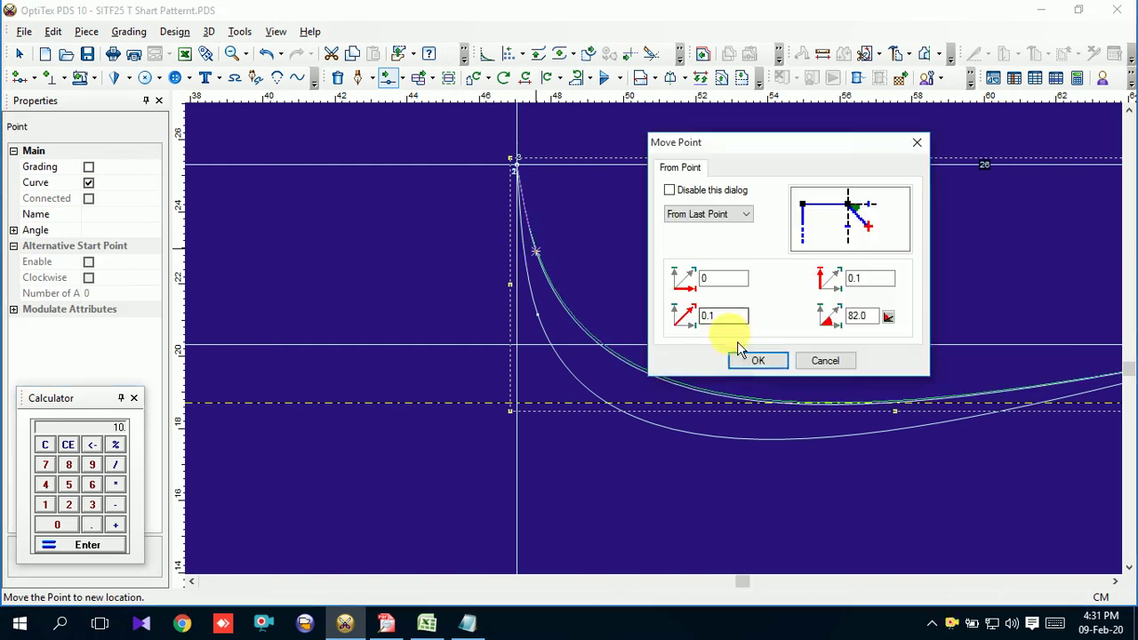
pyautogui.click(754, 361)
pyautogui.scroll(-1, 655, 340)
pyautogui.scroll(-1, 656, 267)
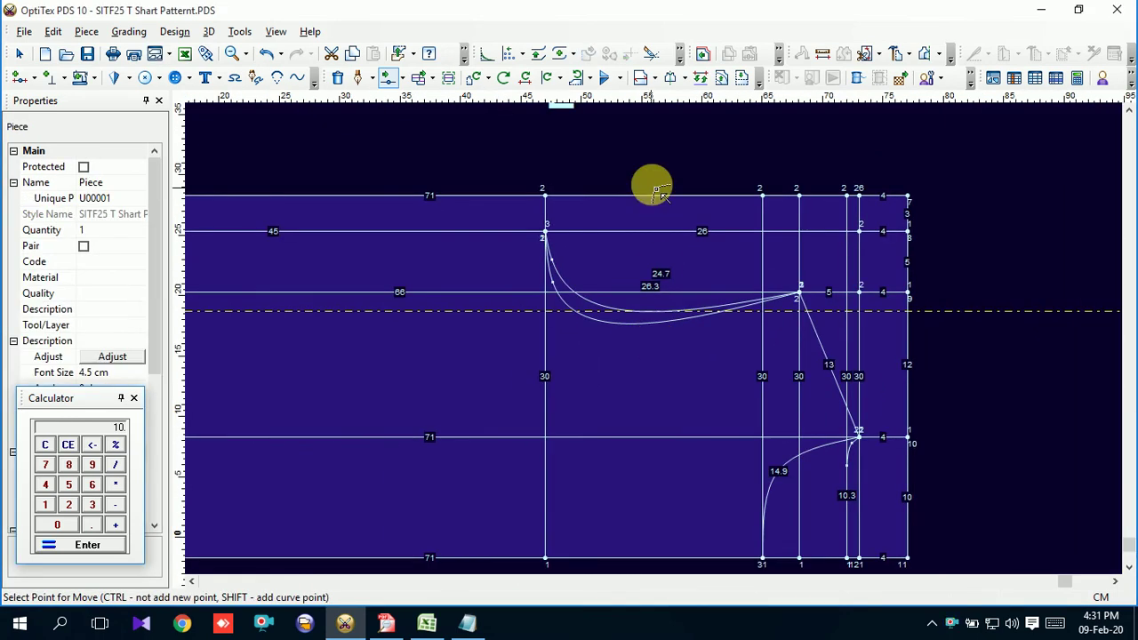
pyautogui.rightClick(659, 163)
pyautogui.click(702, 173)
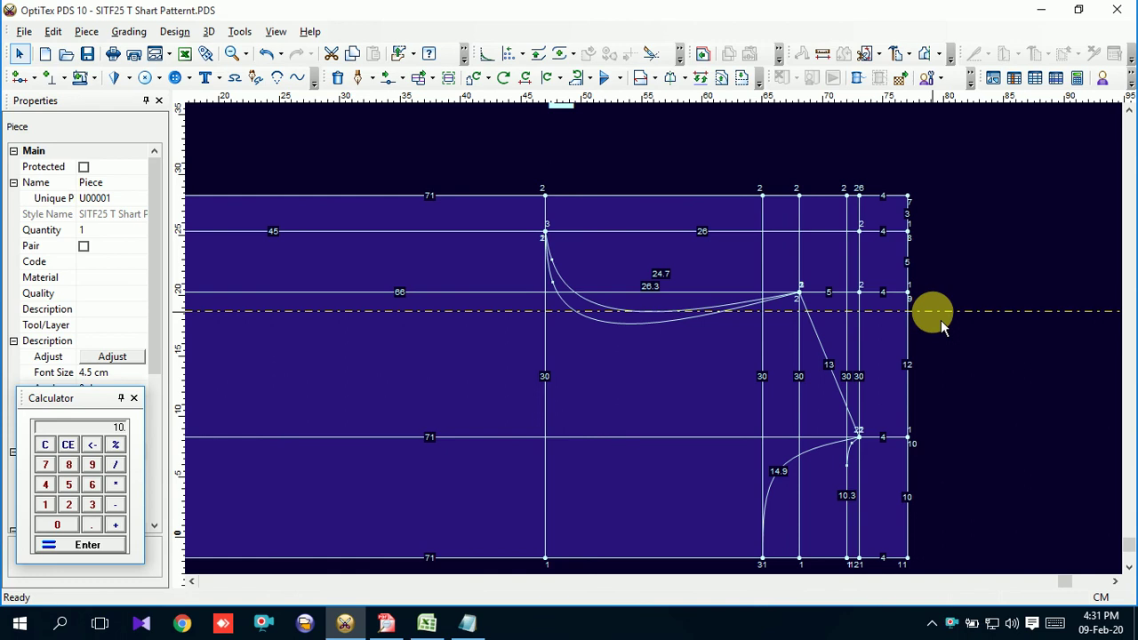
pyautogui.doubleClick(935, 313)
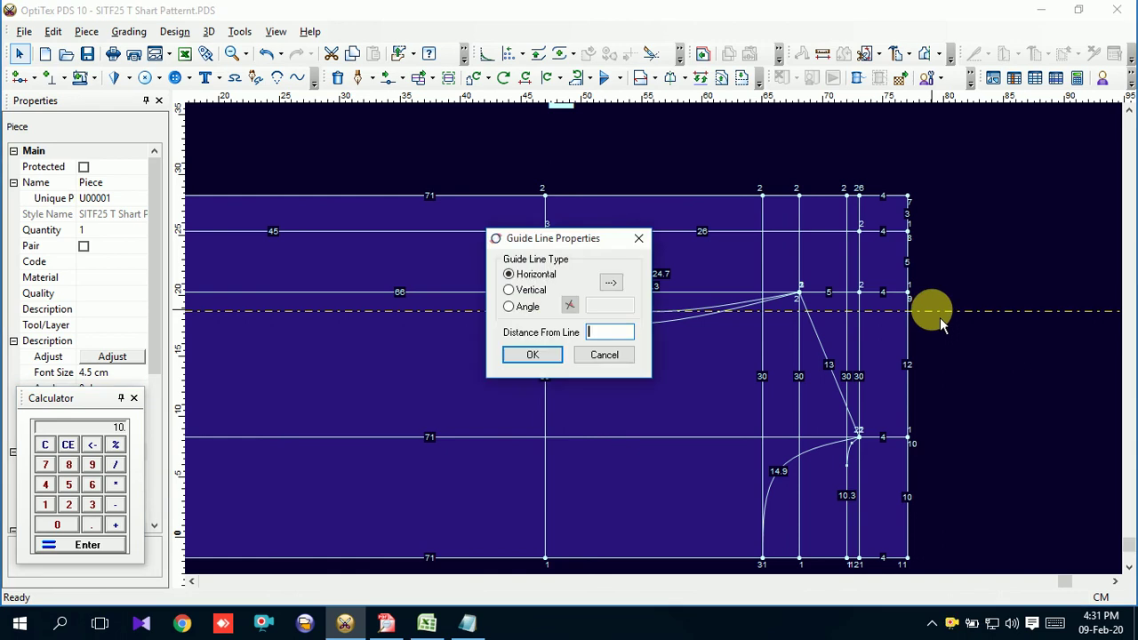
pyautogui.click(637, 237)
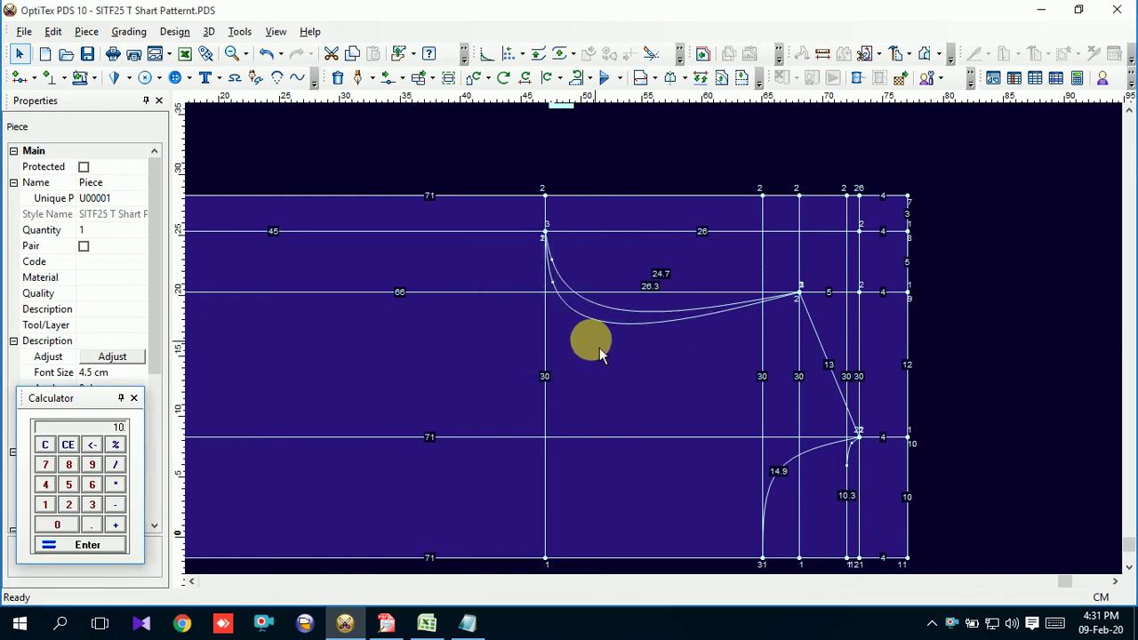
pyautogui.scroll(1, 680, 357)
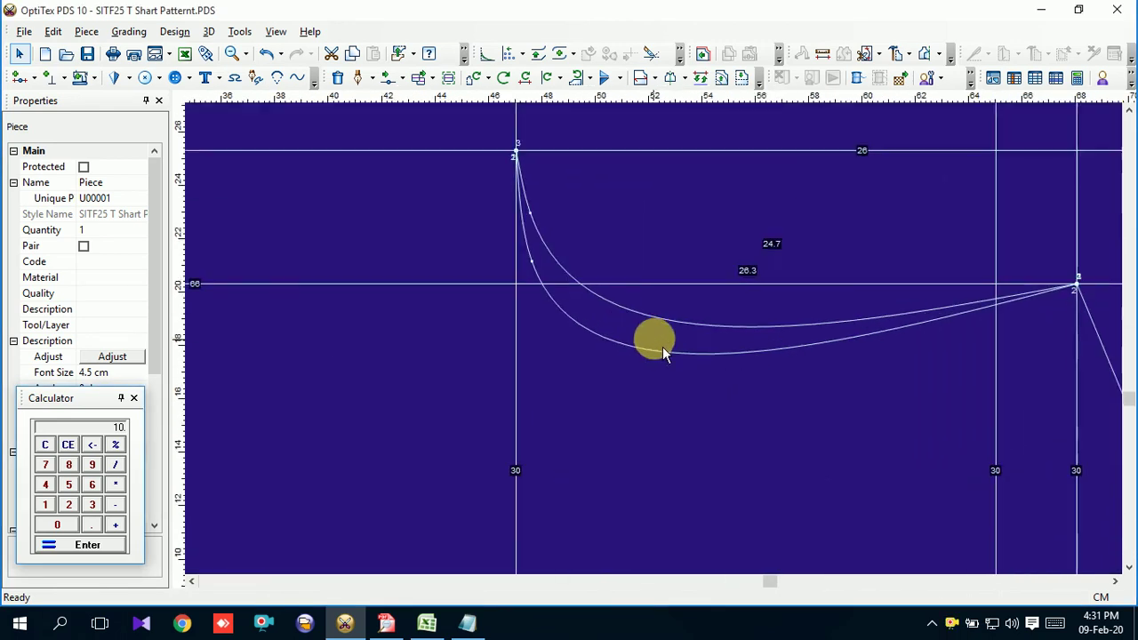
pyautogui.scroll(-1, 673, 393)
pyautogui.scroll(-1, 673, 393)
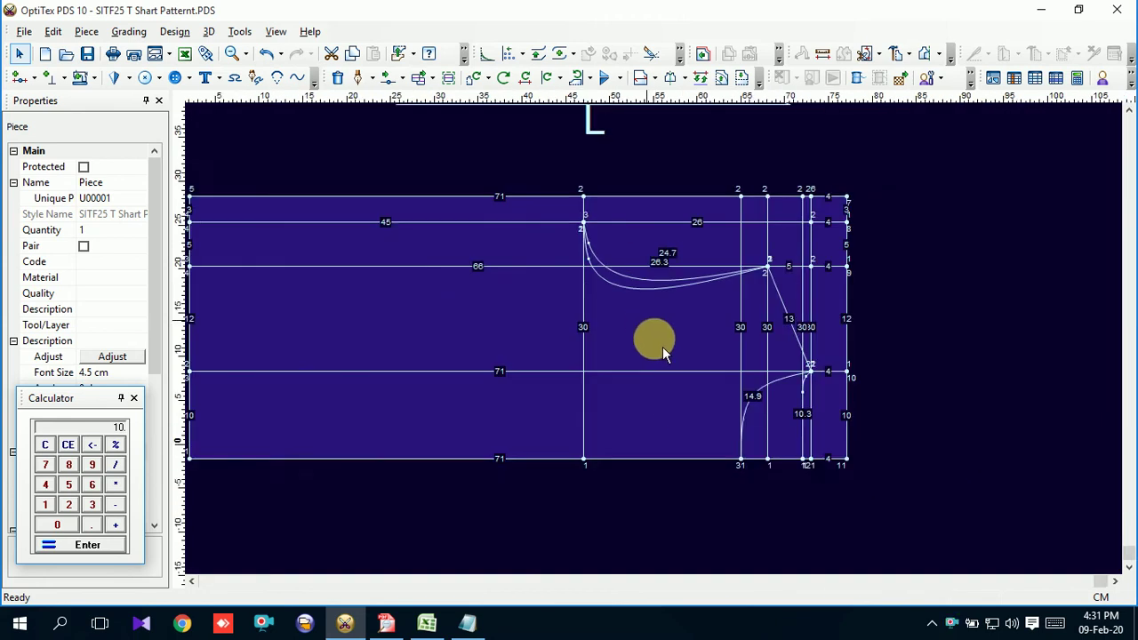
pyautogui.scroll(1, 655, 335)
pyautogui.scroll(1, 653, 300)
pyautogui.scroll(-1, 662, 347)
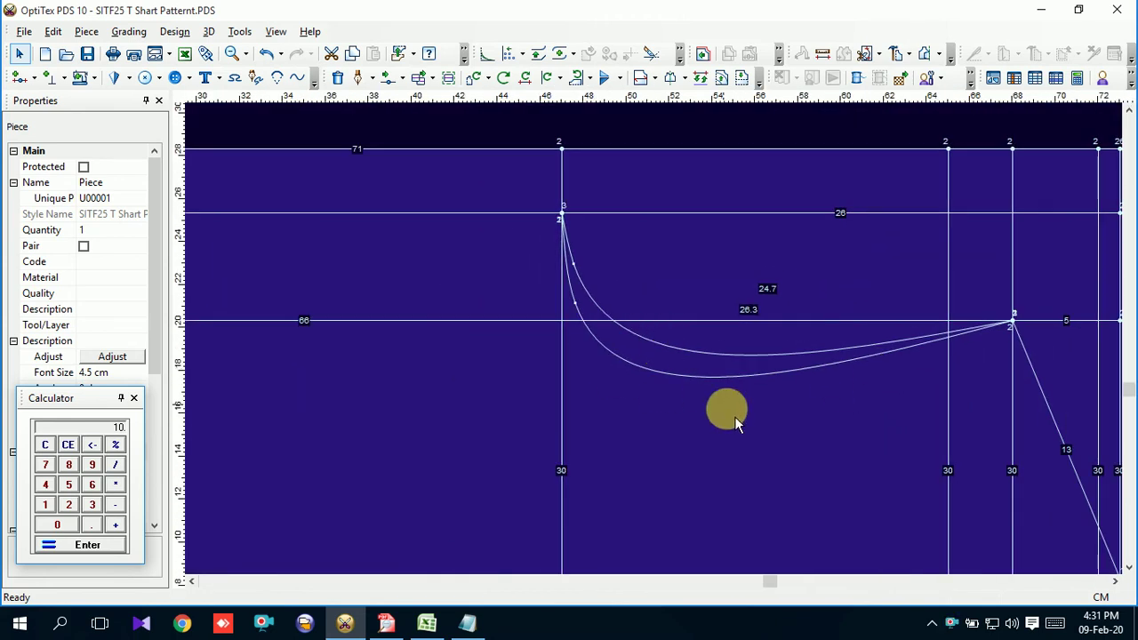
pyautogui.scroll(-1, 735, 416)
pyautogui.scroll(-1, 640, 401)
pyautogui.scroll(1, 662, 347)
pyautogui.scroll(1, 663, 346)
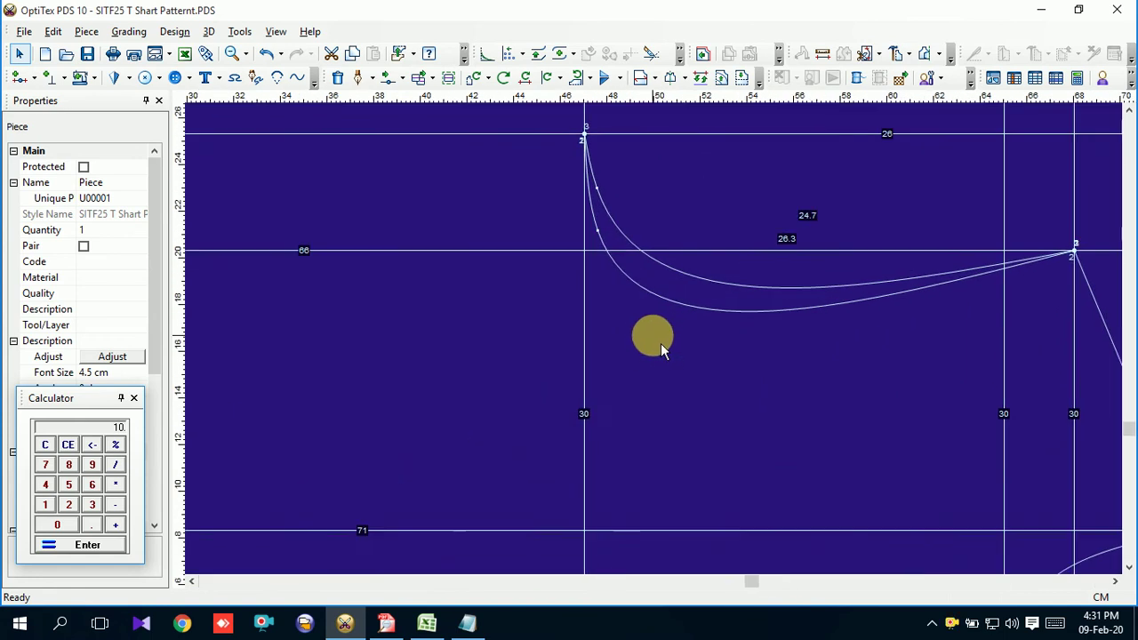
pyautogui.scroll(1, 662, 347)
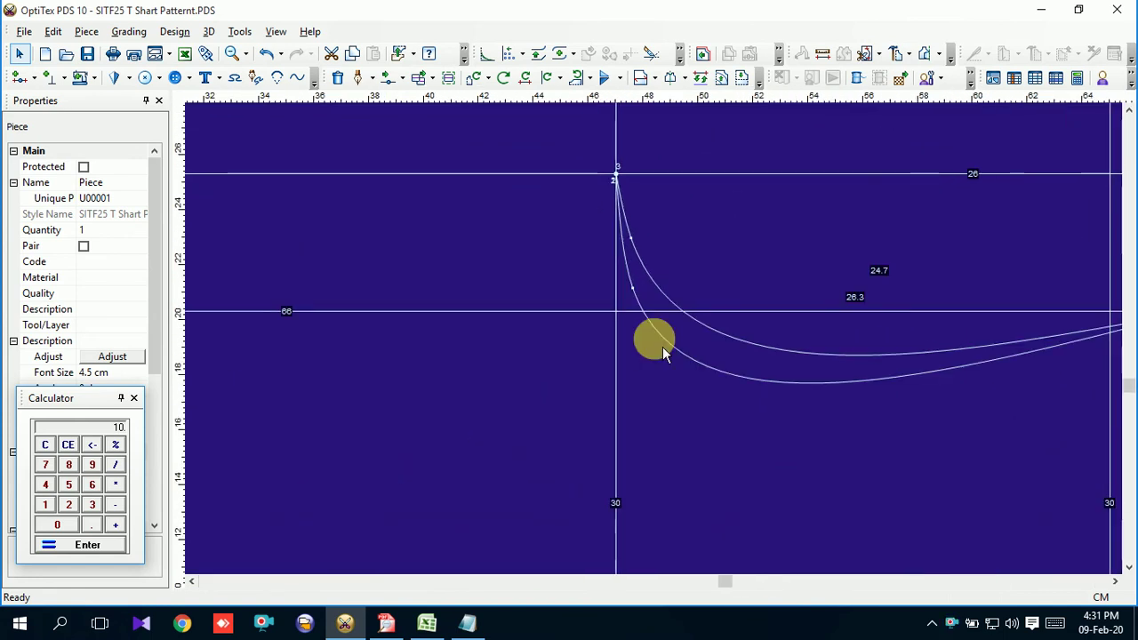
pyautogui.click(635, 294)
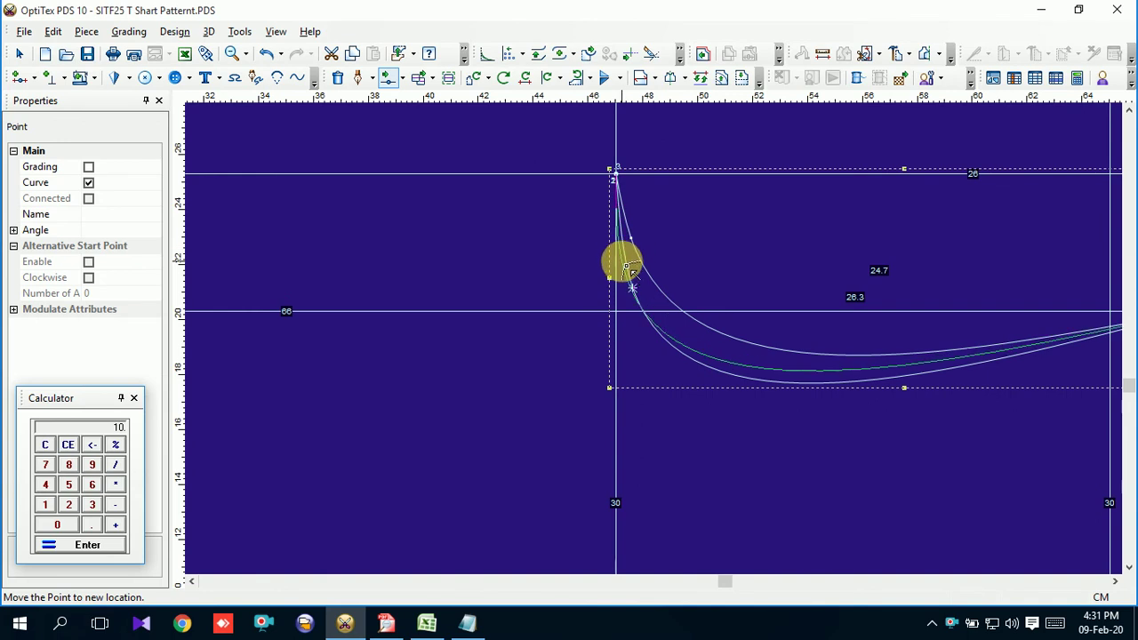
pyautogui.click(628, 276)
pyautogui.click(826, 360)
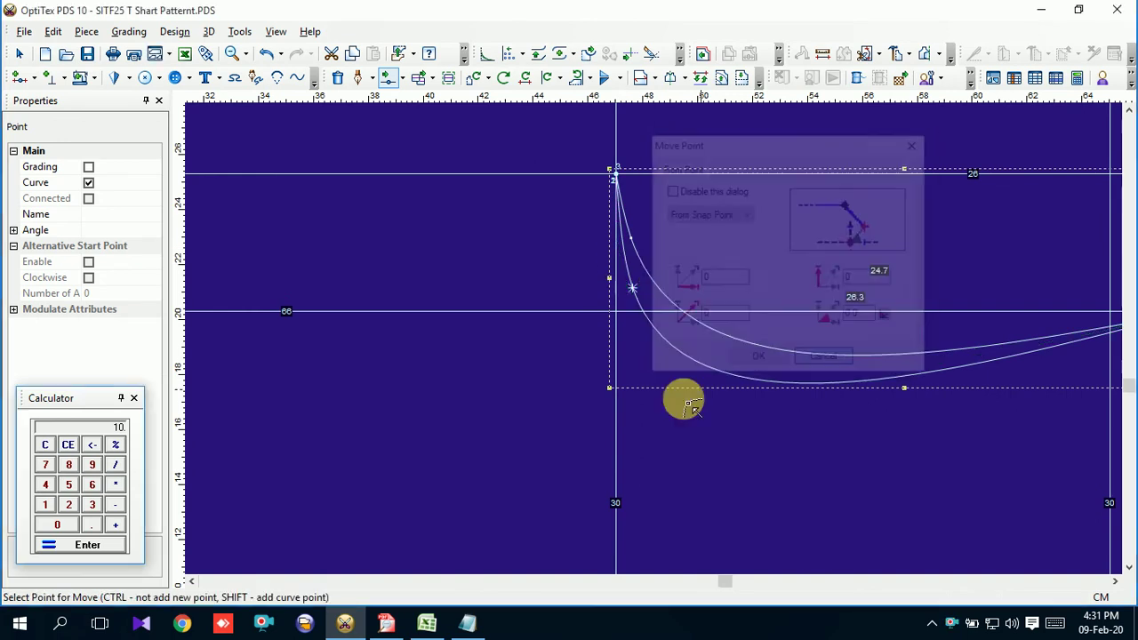
pyautogui.press('F4')
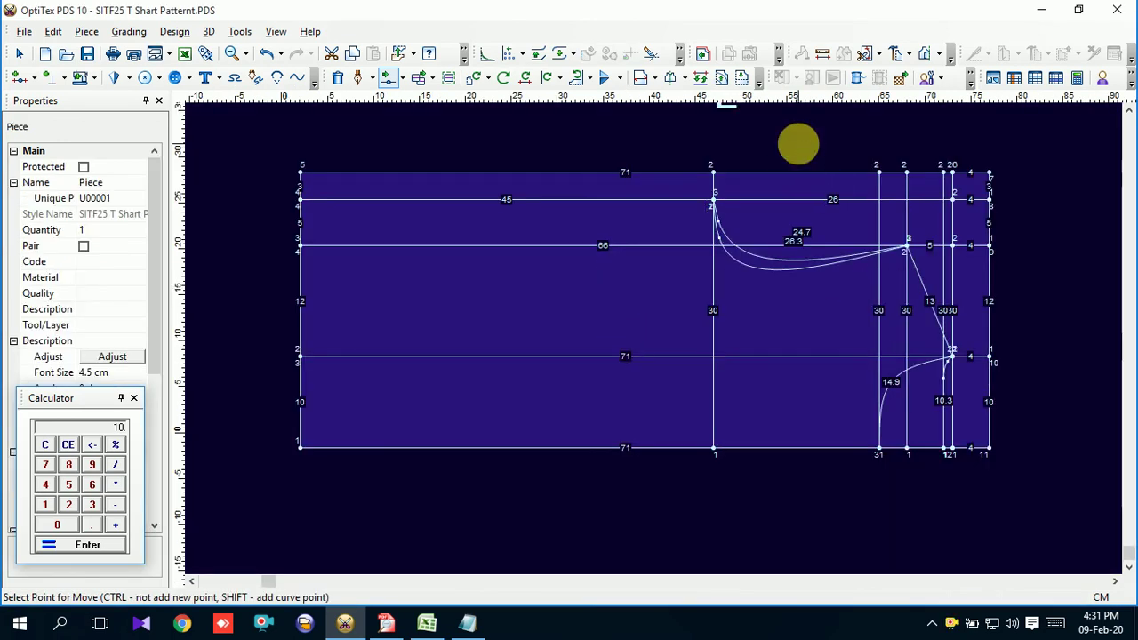
pyautogui.rightClick(803, 145)
pyautogui.click(832, 156)
pyautogui.click(787, 366)
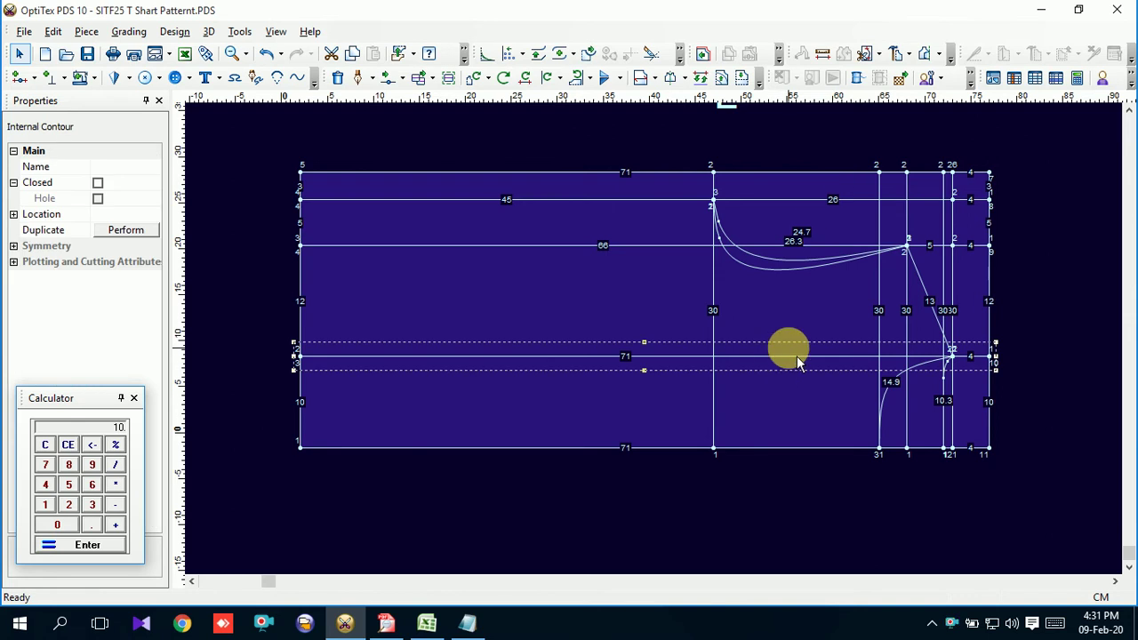
pyautogui.click(790, 334)
pyautogui.scroll(1, 655, 332)
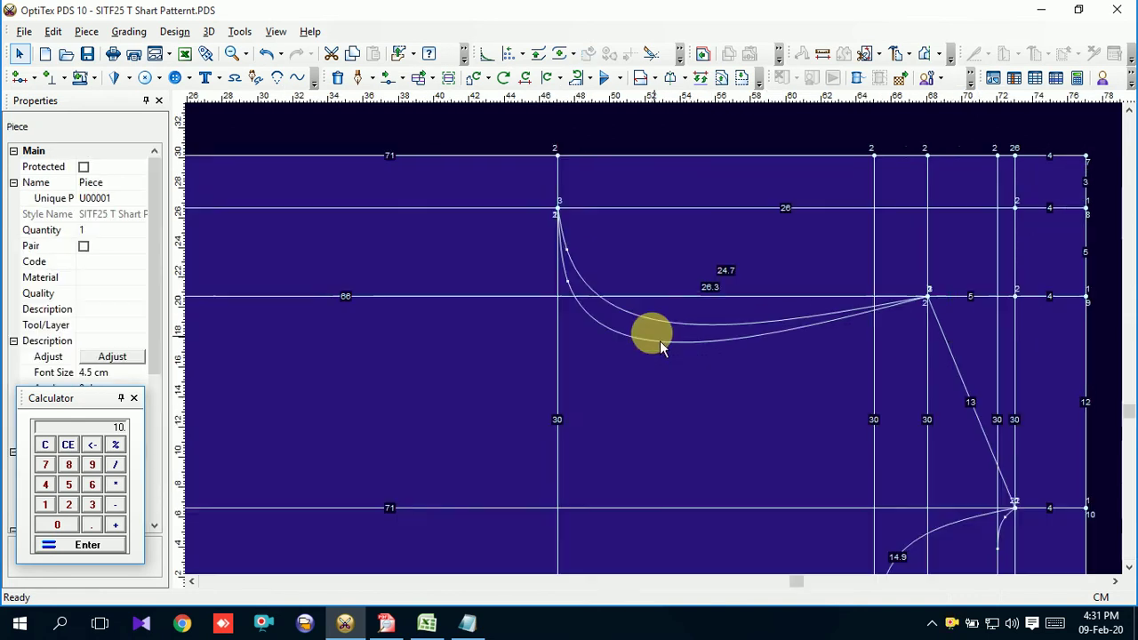
pyautogui.scroll(1, 661, 346)
pyautogui.scroll(1, 662, 347)
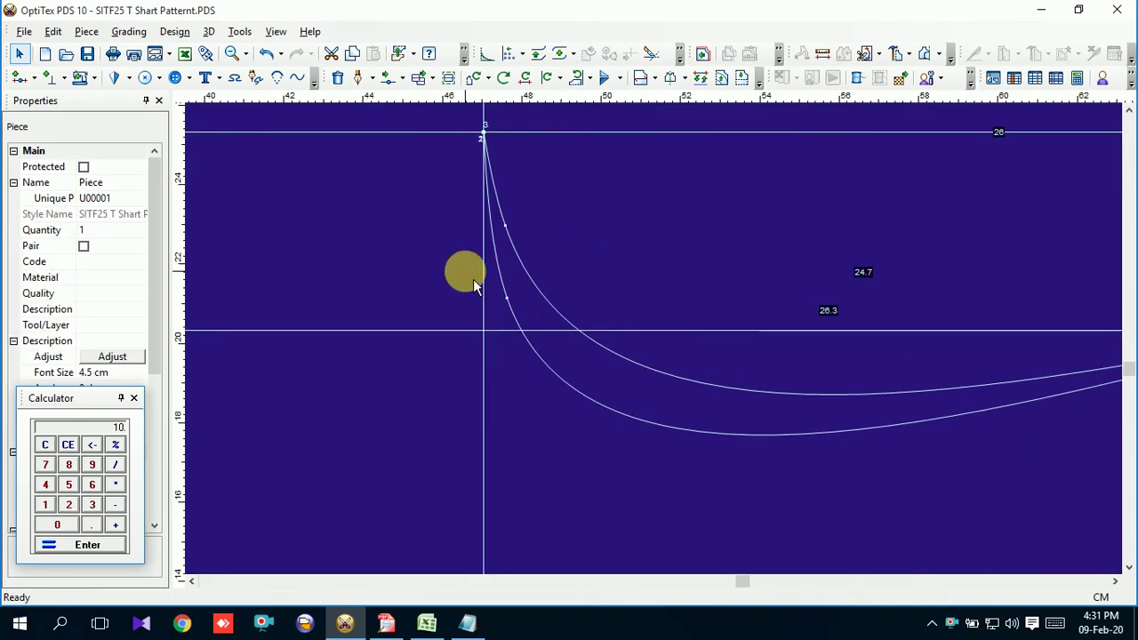
pyautogui.scroll(-3, 662, 356)
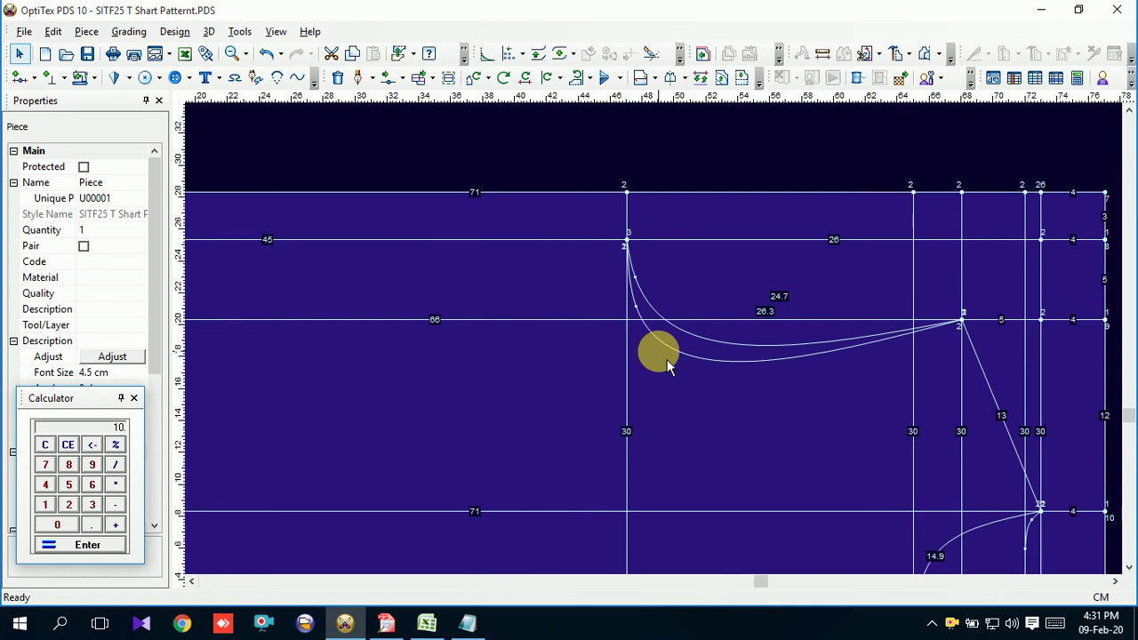
# Shift the armhole's top point 0.7 cm left, making the curves 25.5 and 27.1 cm.
pyautogui.moveTo(586, 210); pyautogui.dragTo(687, 332)
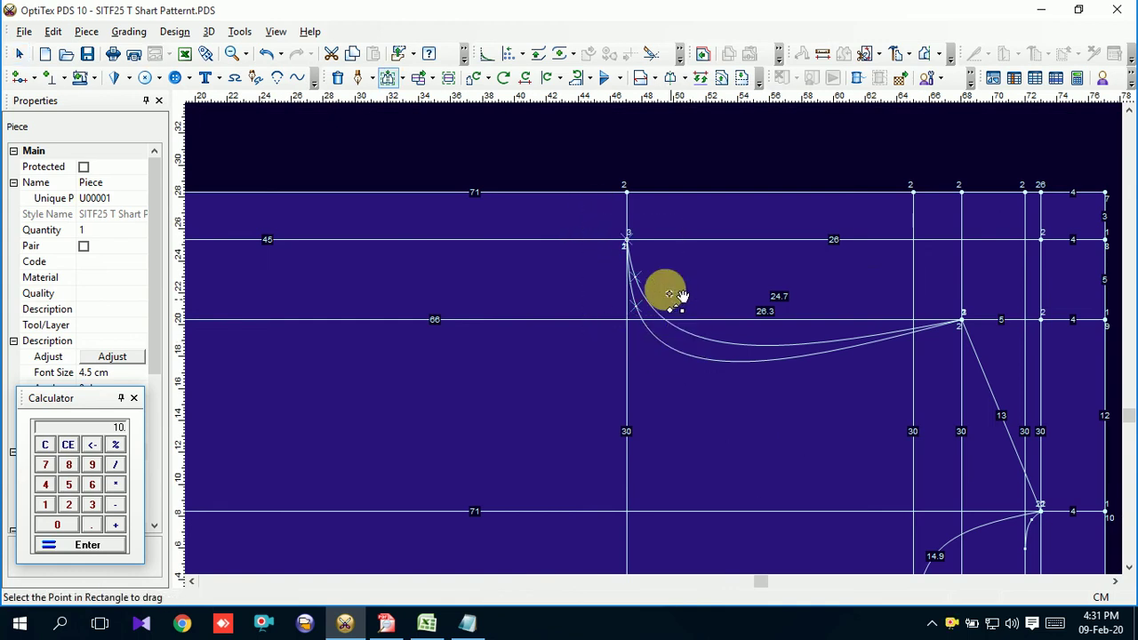
pyautogui.click(629, 242)
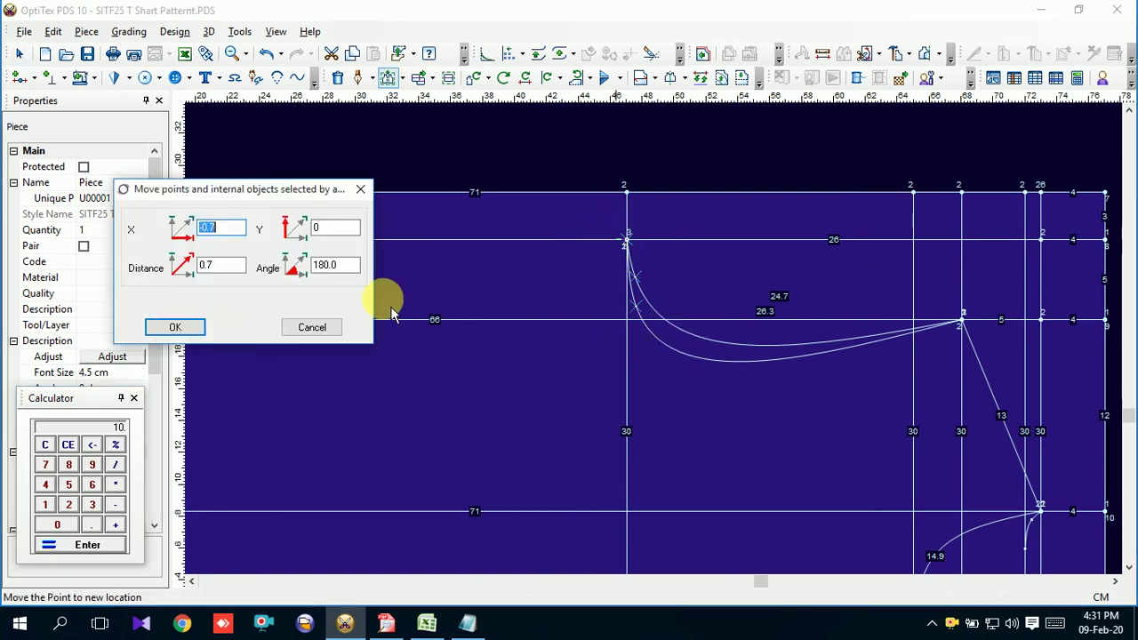
pyautogui.click(194, 345)
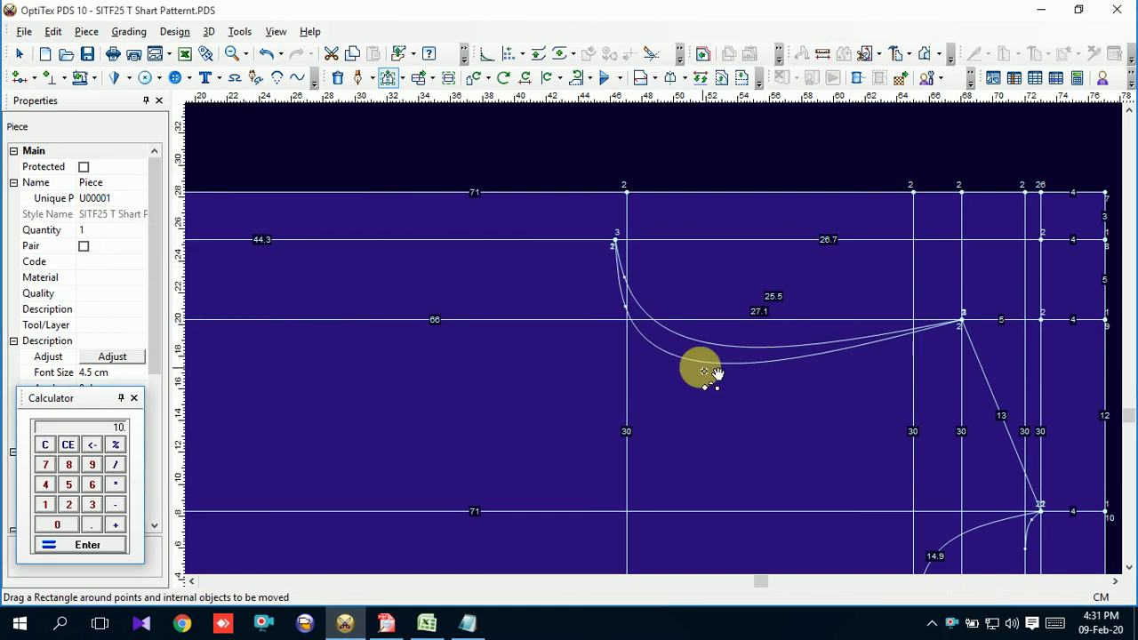
pyautogui.scroll(2, 699, 369)
pyautogui.scroll(-1, 655, 338)
pyautogui.scroll(-1, 658, 344)
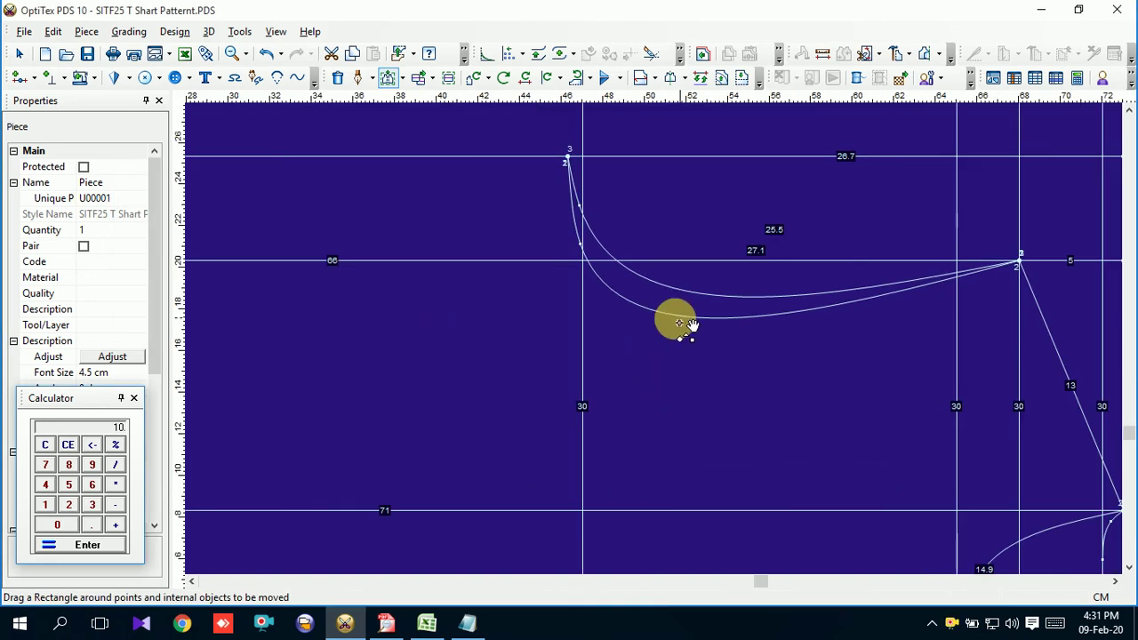
pyautogui.rightClick(687, 221)
pyautogui.click(718, 228)
pyautogui.scroll(1, 658, 342)
# Move three points on the armhole curves, bringing their lengths to 25.2 and 26.9 cm.
pyautogui.press('m')
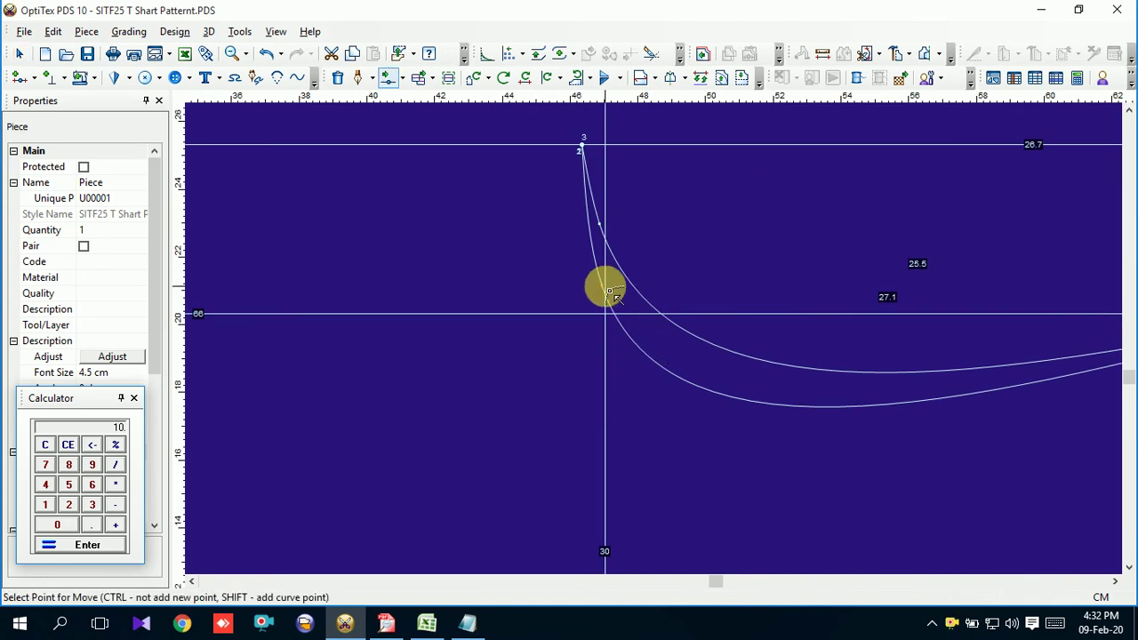
pyautogui.click(608, 292)
pyautogui.click(592, 261)
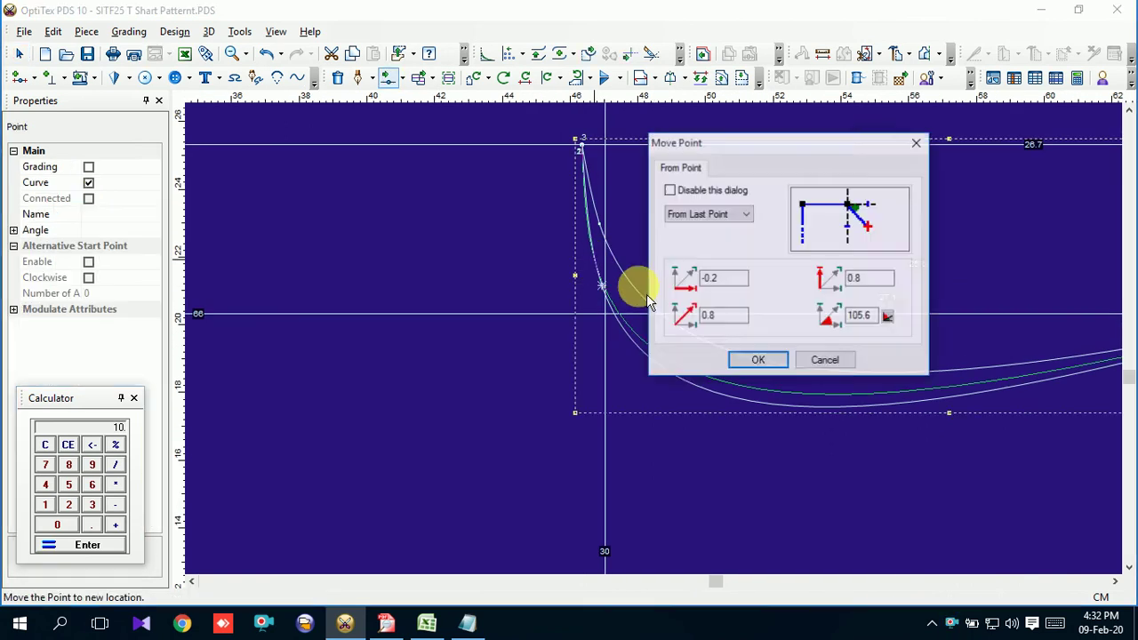
pyautogui.click(761, 367)
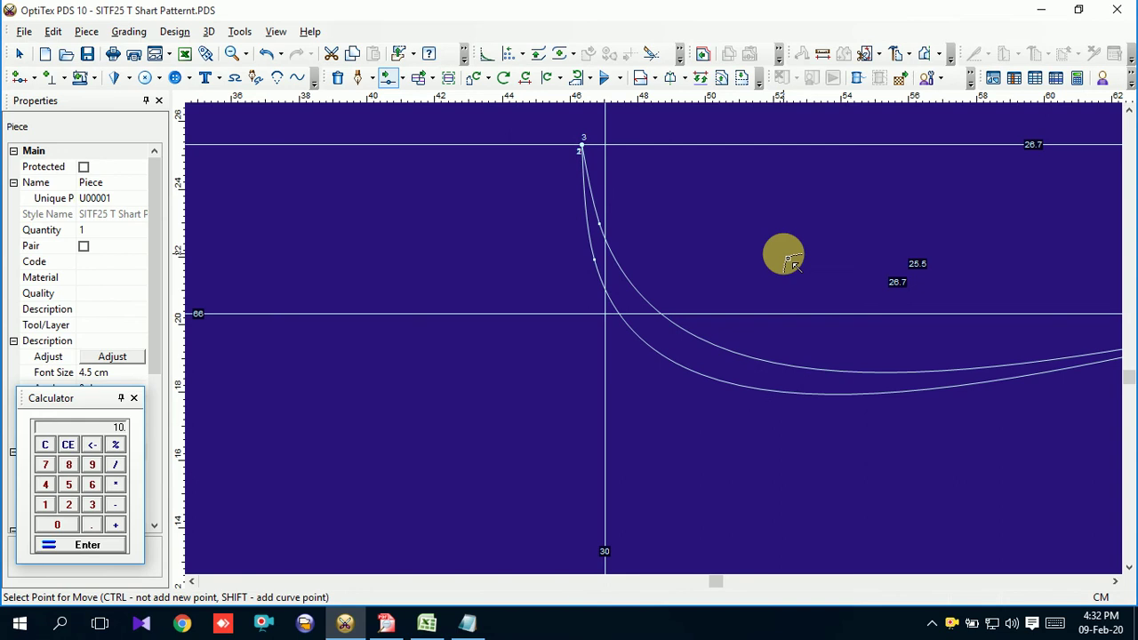
pyautogui.click(606, 233)
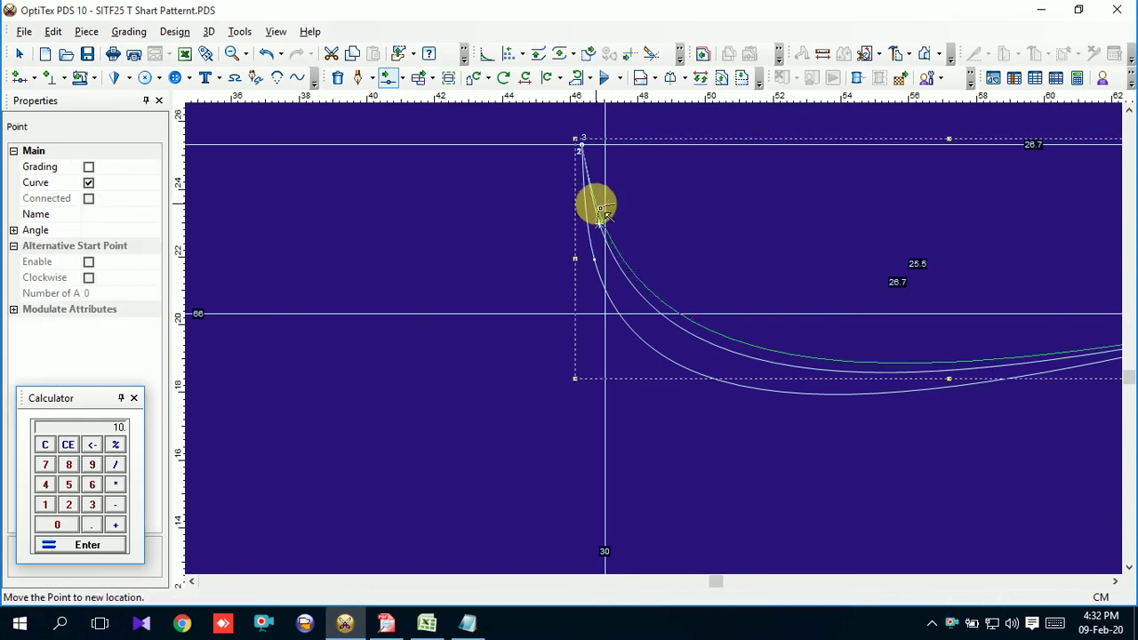
pyautogui.click(596, 204)
pyautogui.click(754, 359)
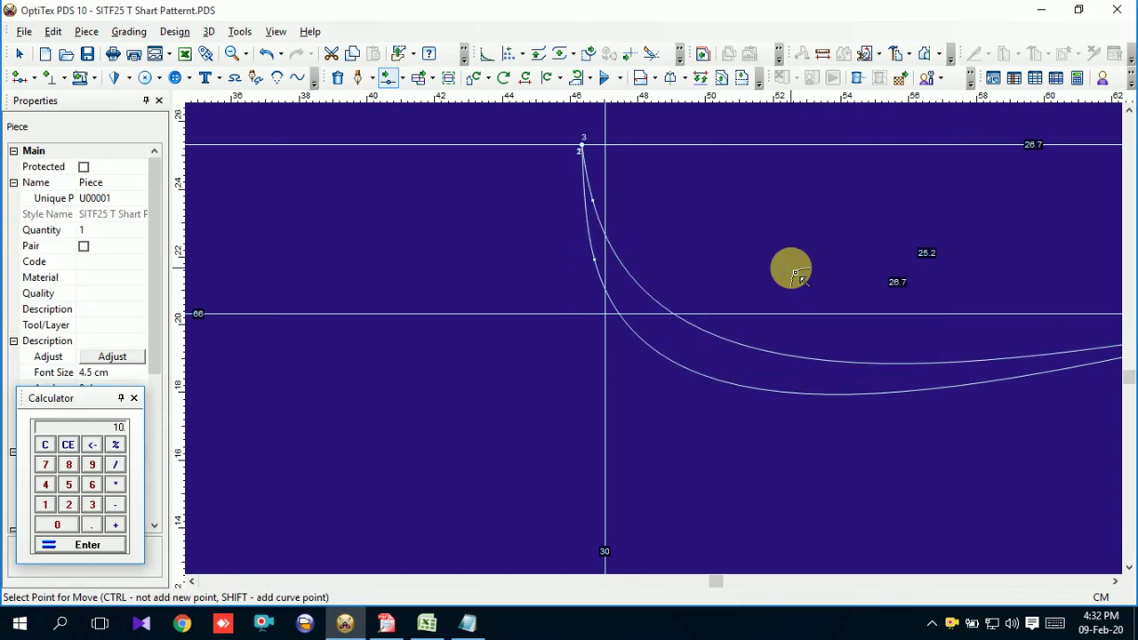
pyautogui.scroll(-2, 791, 276)
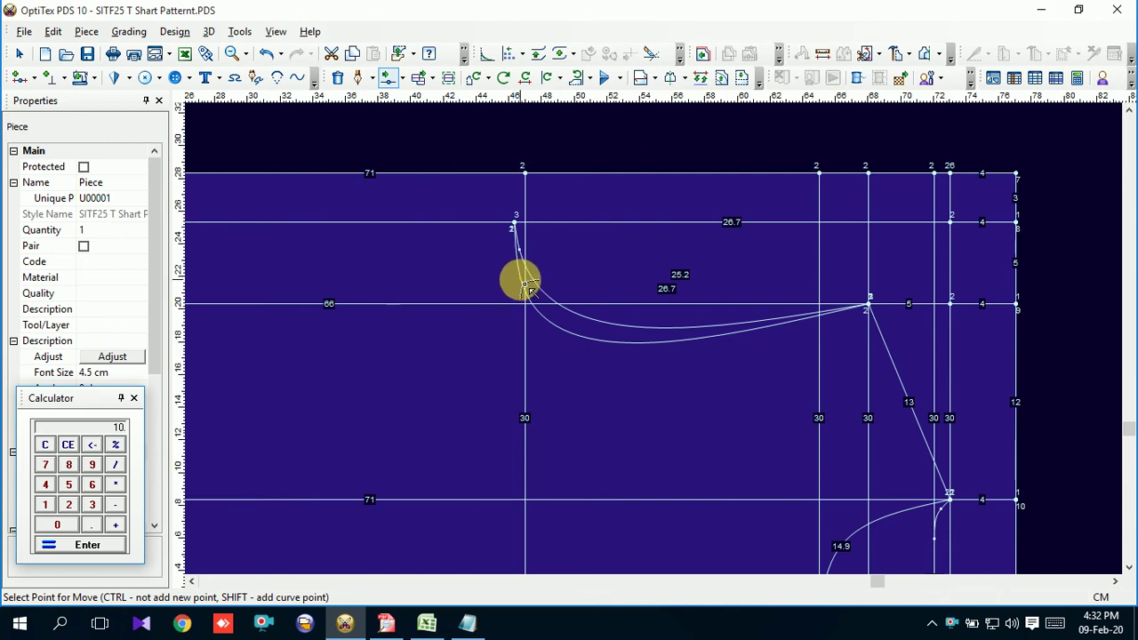
pyautogui.click(529, 289)
pyautogui.click(609, 319)
pyautogui.click(745, 361)
pyautogui.scroll(2, 662, 346)
pyautogui.scroll(1, 658, 344)
pyautogui.scroll(-1, 658, 344)
pyautogui.scroll(-3, 660, 346)
pyautogui.scroll(2, 660, 347)
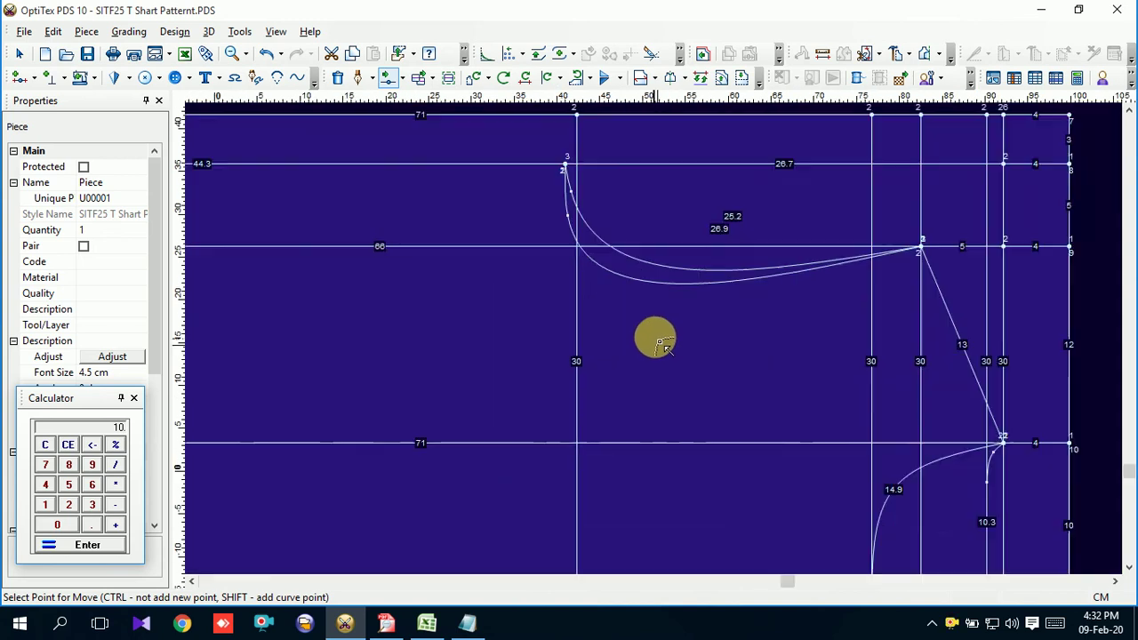
# Undo the last point move, leaving the armhole curves at 24.8 and 26.3 cm.
pyautogui.scroll(1, 658, 331)
pyautogui.hotkey('ctrl', 'z')
pyautogui.hotkey('ctrl', 'z')
pyautogui.hotkey('ctrl', 'z')
pyautogui.scroll(-3, 654, 333)
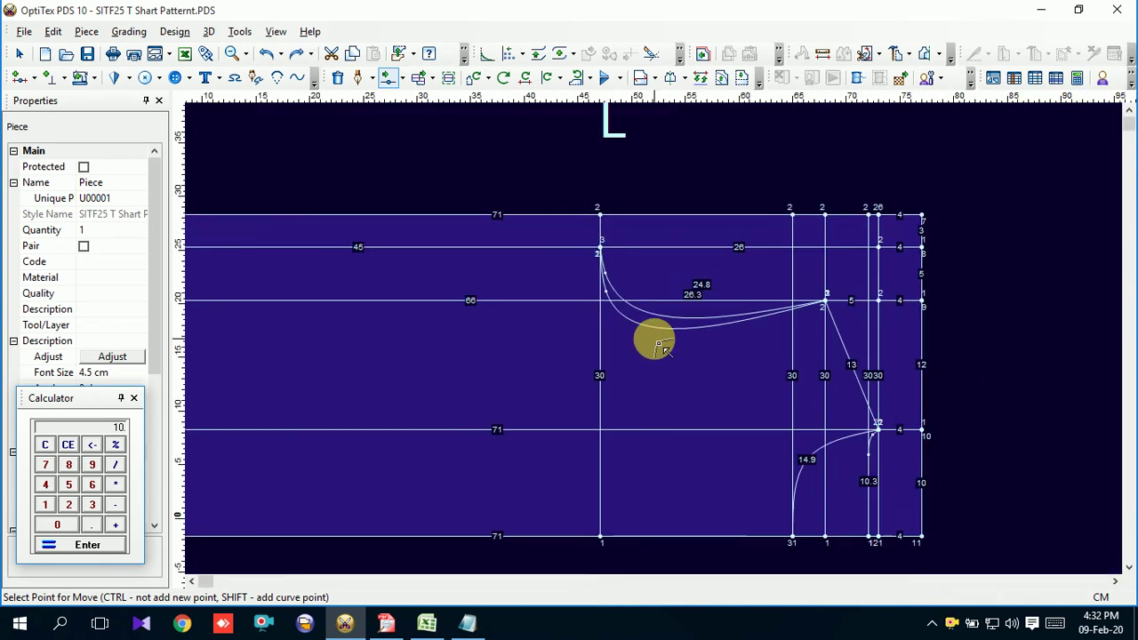
pyautogui.scroll(3, 658, 346)
pyautogui.scroll(-1, 658, 345)
pyautogui.scroll(-2, 656, 343)
pyautogui.scroll(1, 666, 332)
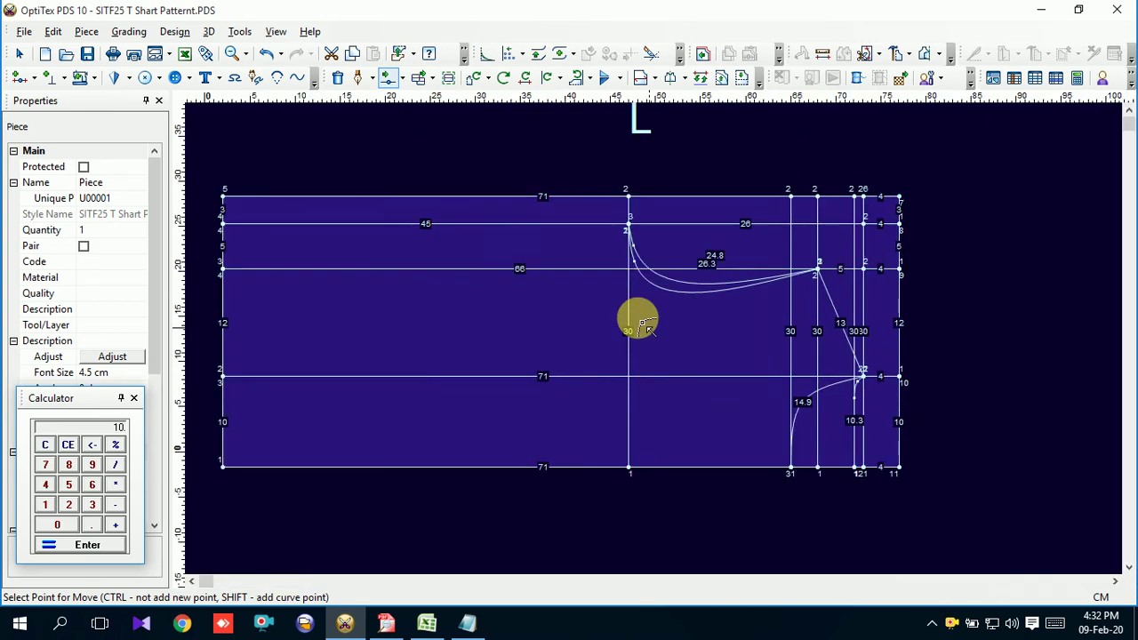
pyautogui.scroll(-1, 488, 223)
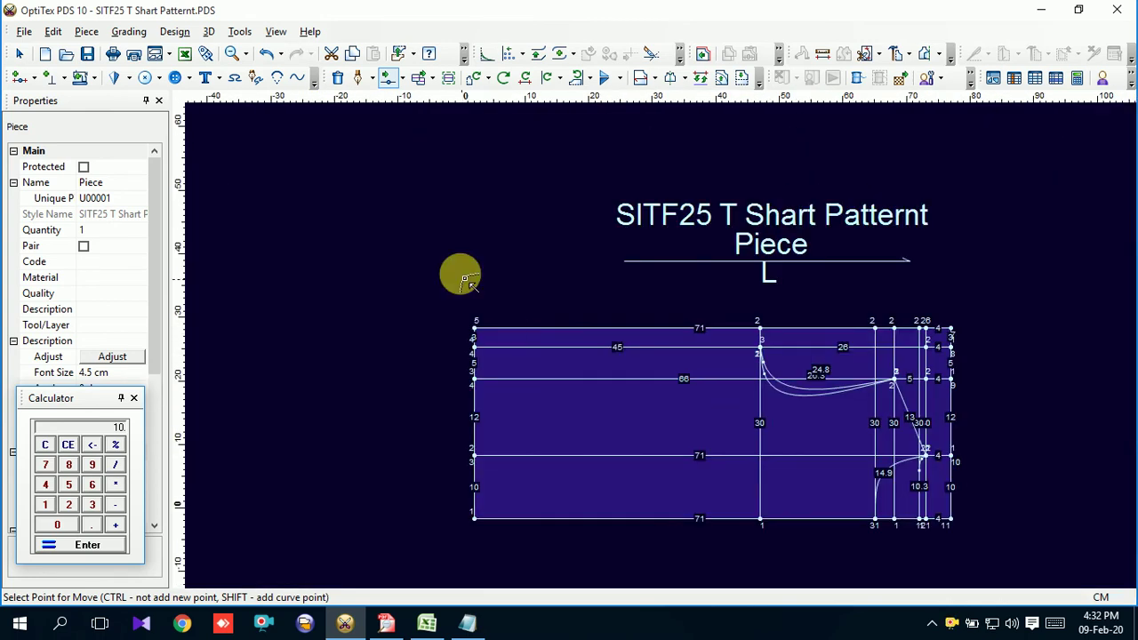
pyautogui.rightClick(662, 203)
pyautogui.click(722, 207)
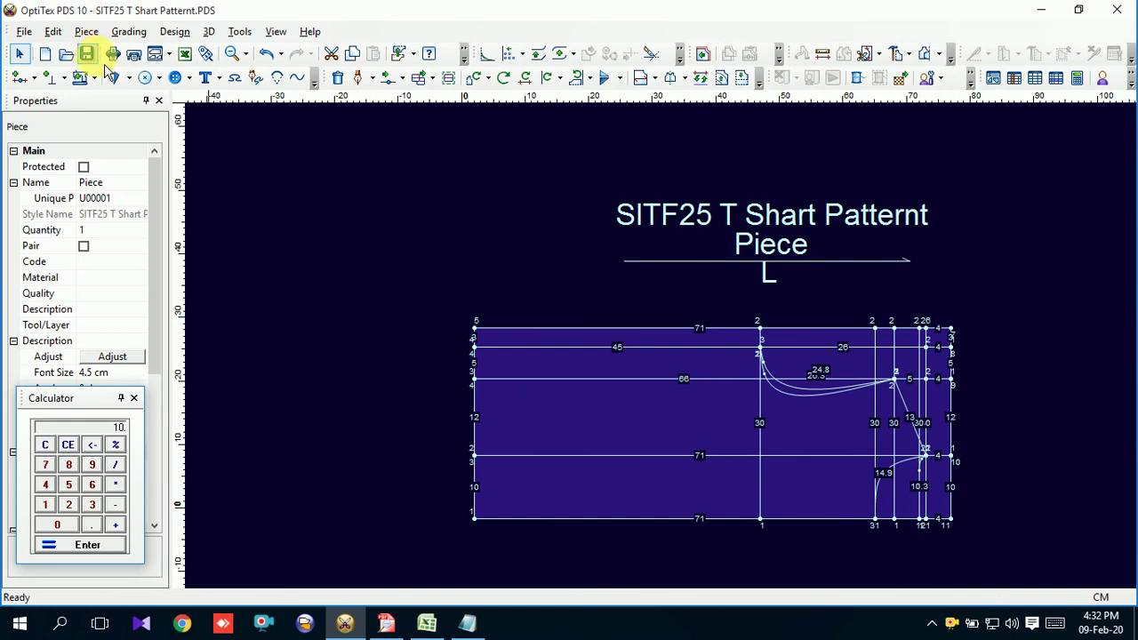
pyautogui.scroll(1, 653, 432)
pyautogui.scroll(1, 667, 341)
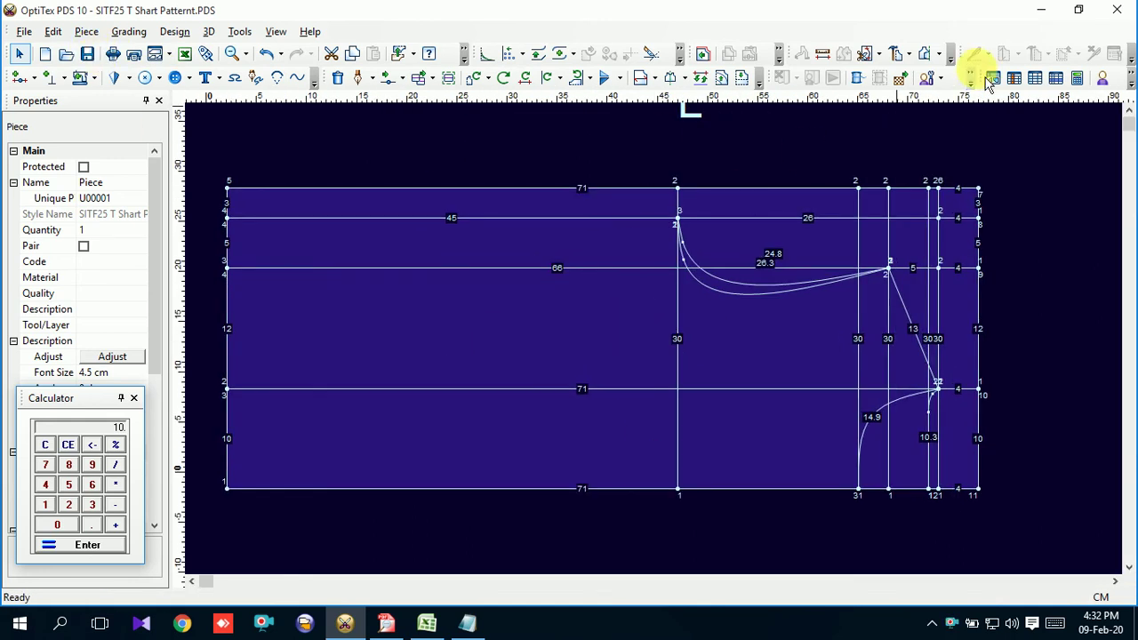
pyautogui.click(911, 55)
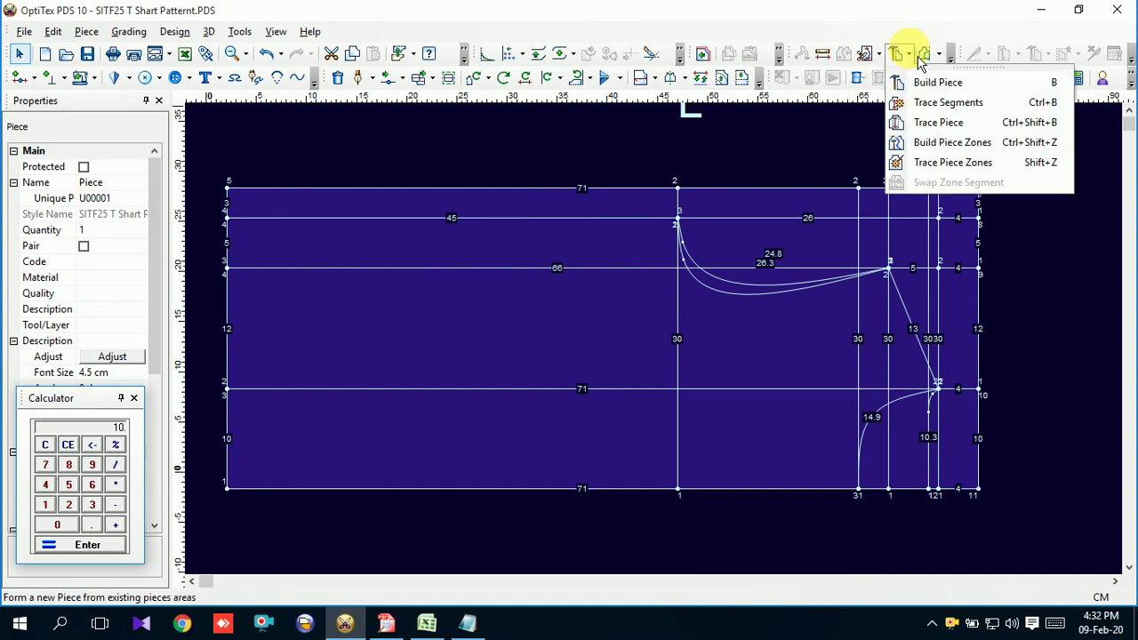
# Trace the block's outline segments, including the 45 line and armhole, into a new piece.
pyautogui.click(932, 103)
pyautogui.click(506, 218)
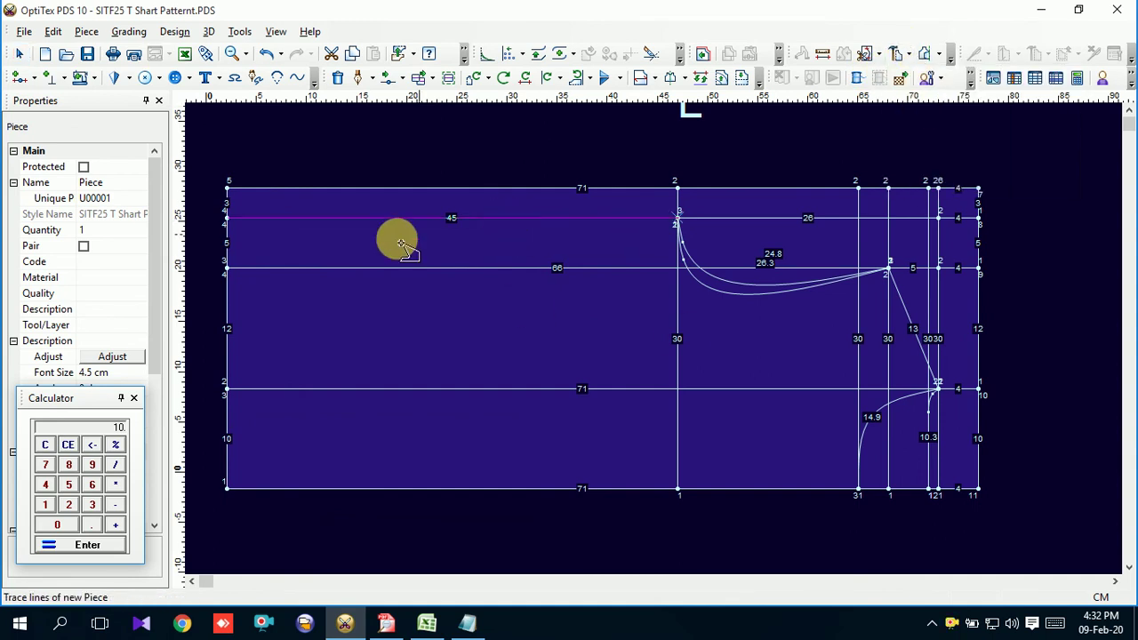
pyautogui.click(227, 253)
pyautogui.click(227, 435)
pyautogui.click(349, 488)
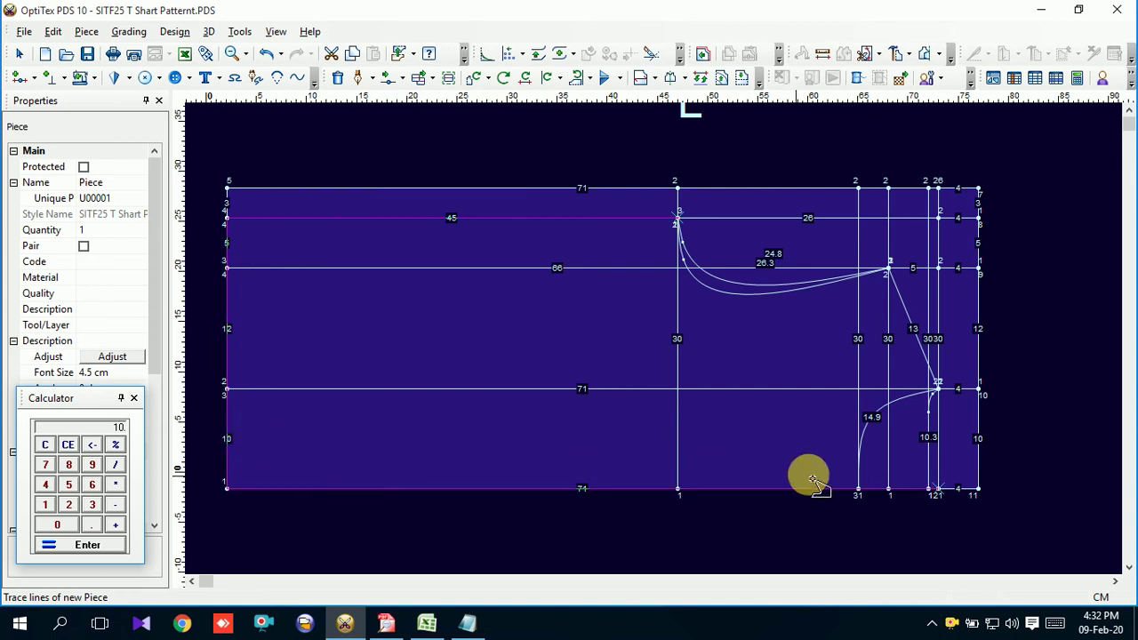
pyautogui.click(930, 433)
pyautogui.scroll(2, 930, 433)
pyautogui.click(614, 359)
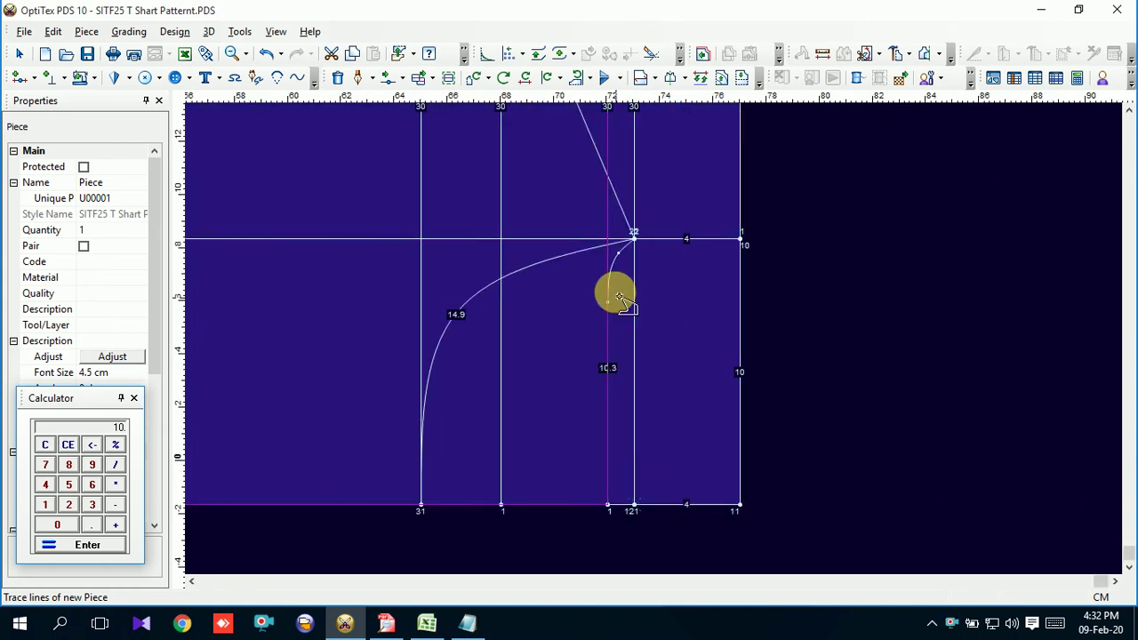
pyautogui.click(630, 228)
pyautogui.scroll(-2, 614, 292)
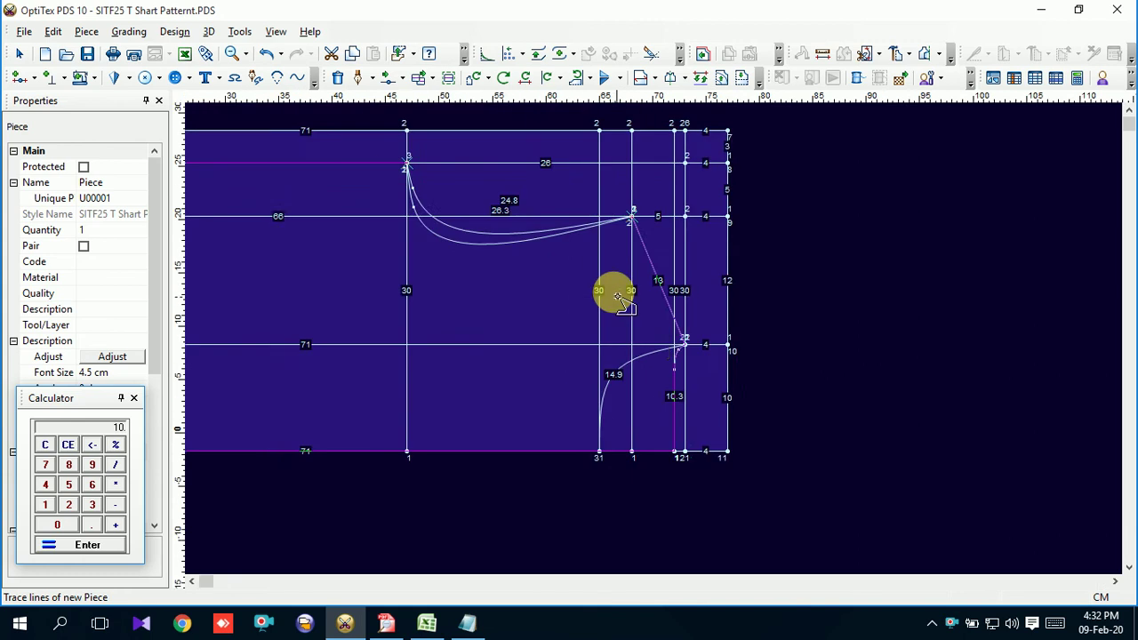
pyautogui.scroll(1, 658, 342)
pyautogui.click(652, 324)
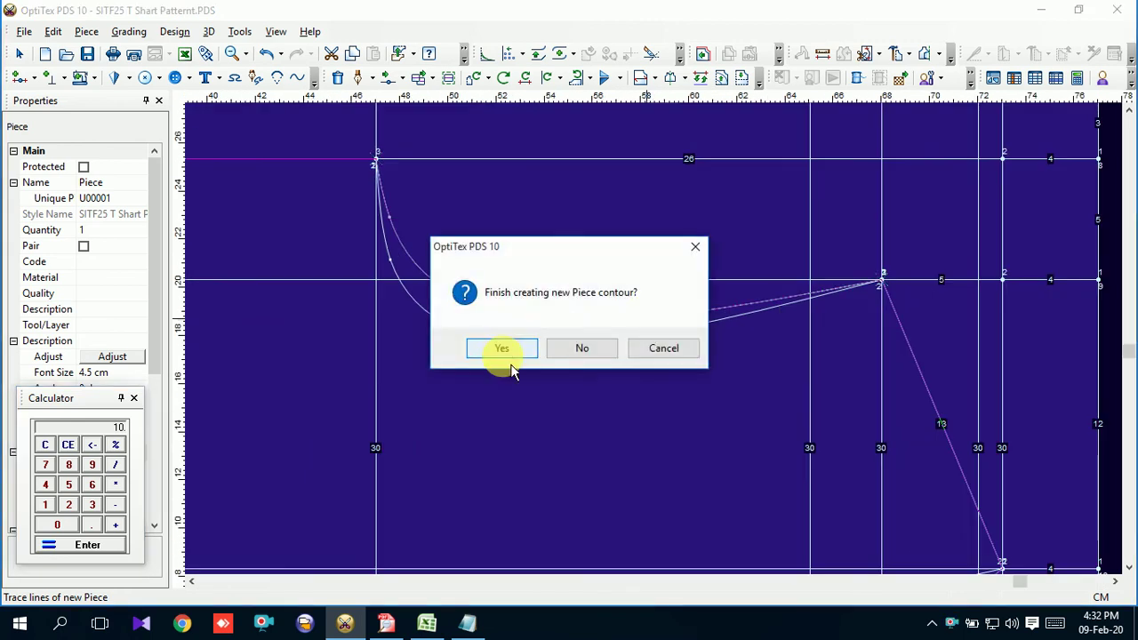
pyautogui.click(509, 352)
# Select the original block piece and cut it away.
pyautogui.scroll(-2, 652, 356)
pyautogui.scroll(-1, 649, 356)
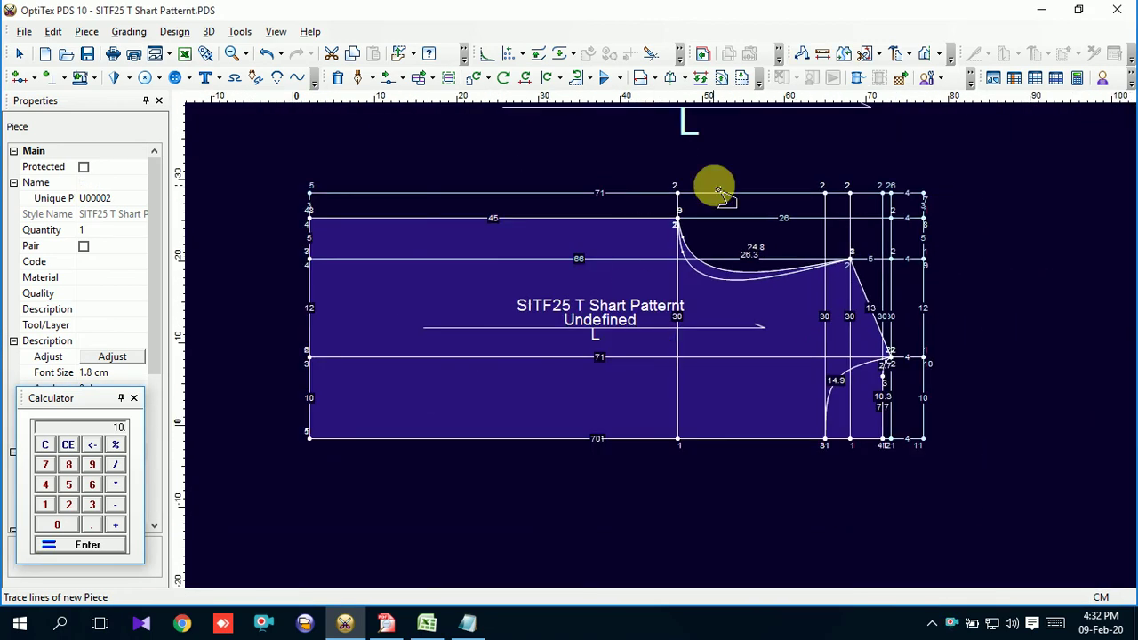
pyautogui.rightClick(770, 178)
pyautogui.click(774, 178)
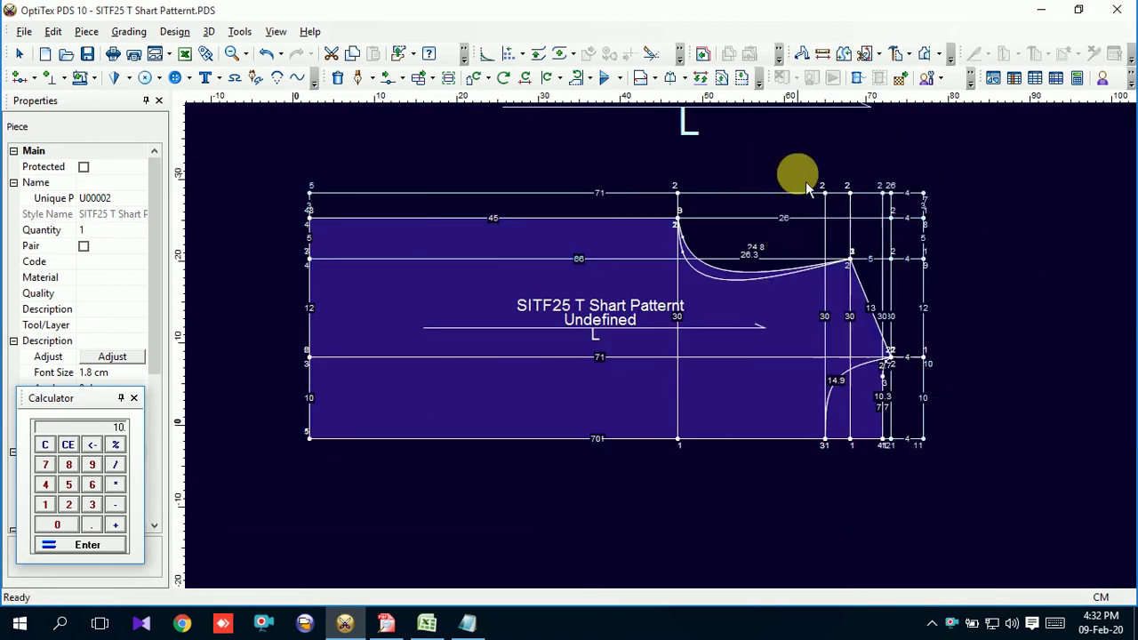
pyautogui.click(775, 247)
pyautogui.click(673, 216)
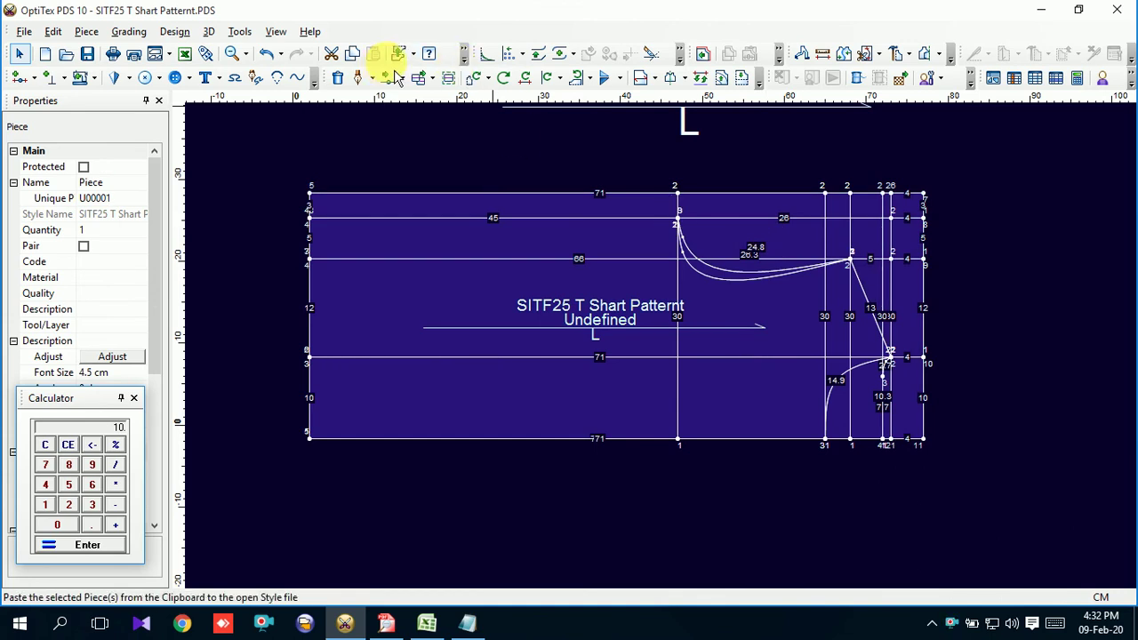
pyautogui.click(331, 55)
pyautogui.rightClick(734, 169)
pyautogui.click(767, 178)
# Delete the leftover vertical construction line labelled 30, keeping the 14.9 cm curve.
pyautogui.scroll(1, 839, 356)
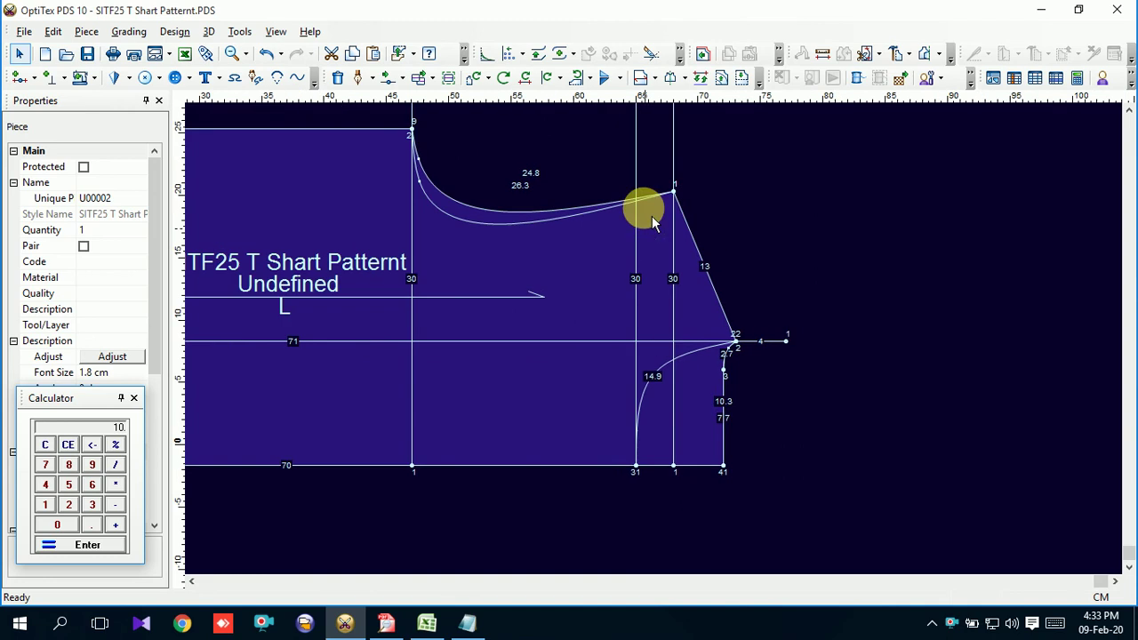
pyautogui.click(774, 348)
pyautogui.scroll(-2, 762, 338)
pyautogui.click(578, 223)
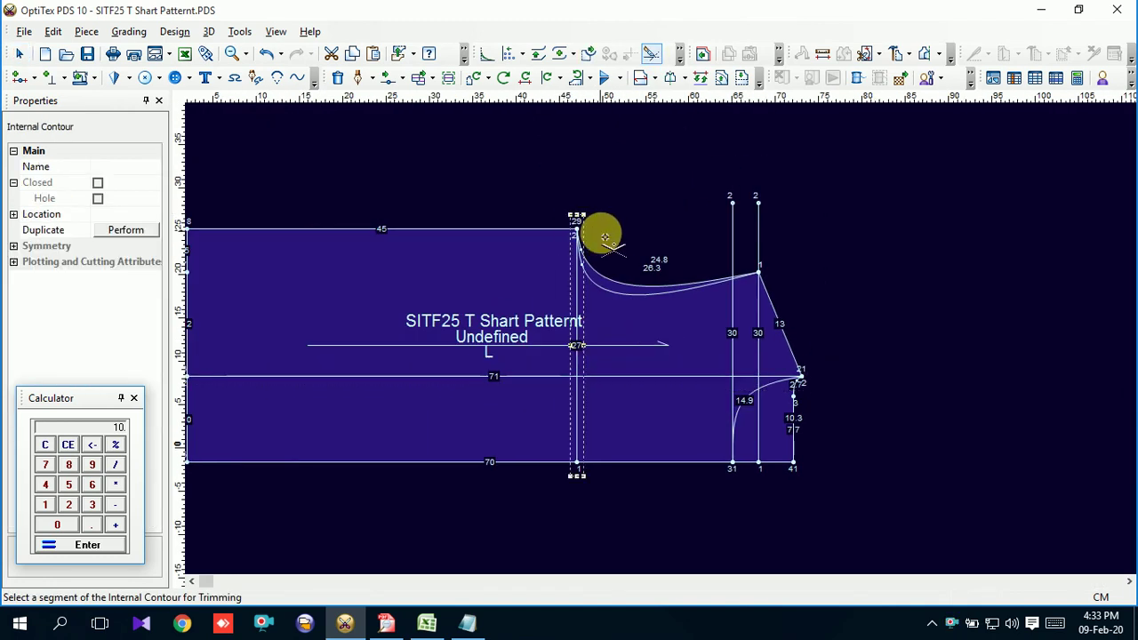
pyautogui.scroll(1, 653, 338)
pyautogui.scroll(1, 652, 337)
pyautogui.scroll(1, 673, 287)
pyautogui.scroll(-2, 668, 344)
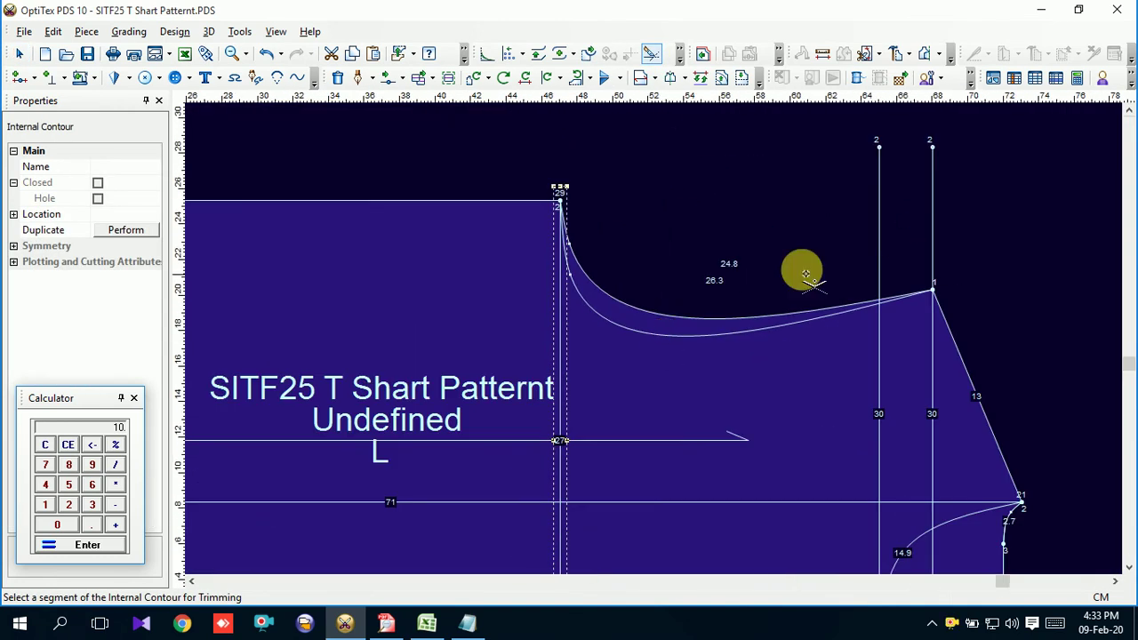
pyautogui.rightClick(1020, 147)
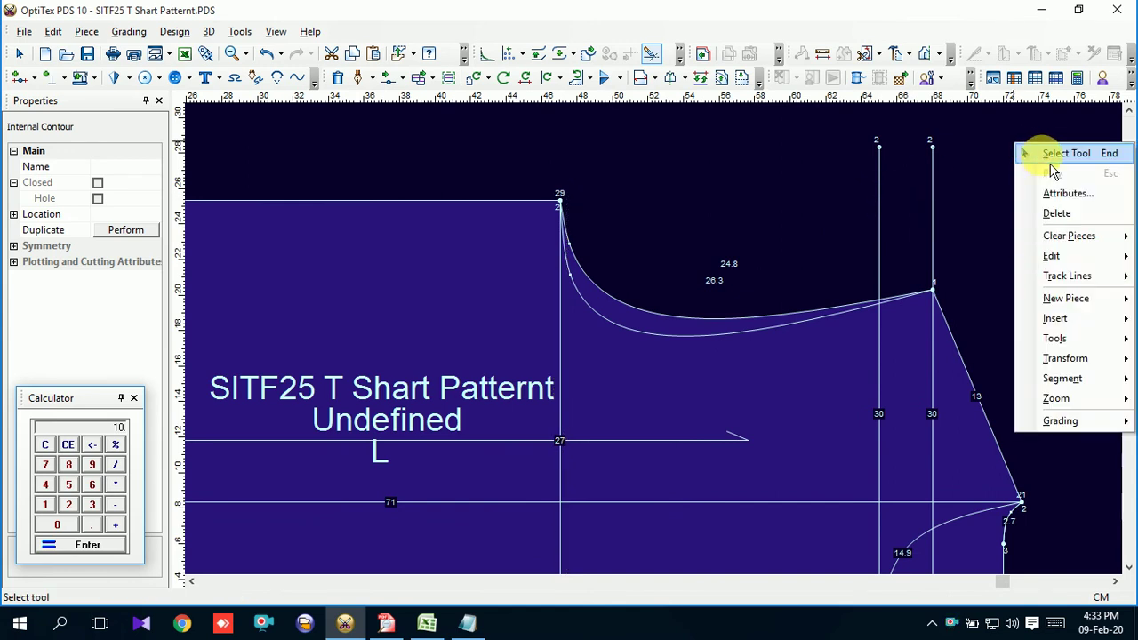
pyautogui.click(1058, 154)
pyautogui.scroll(-1, 655, 338)
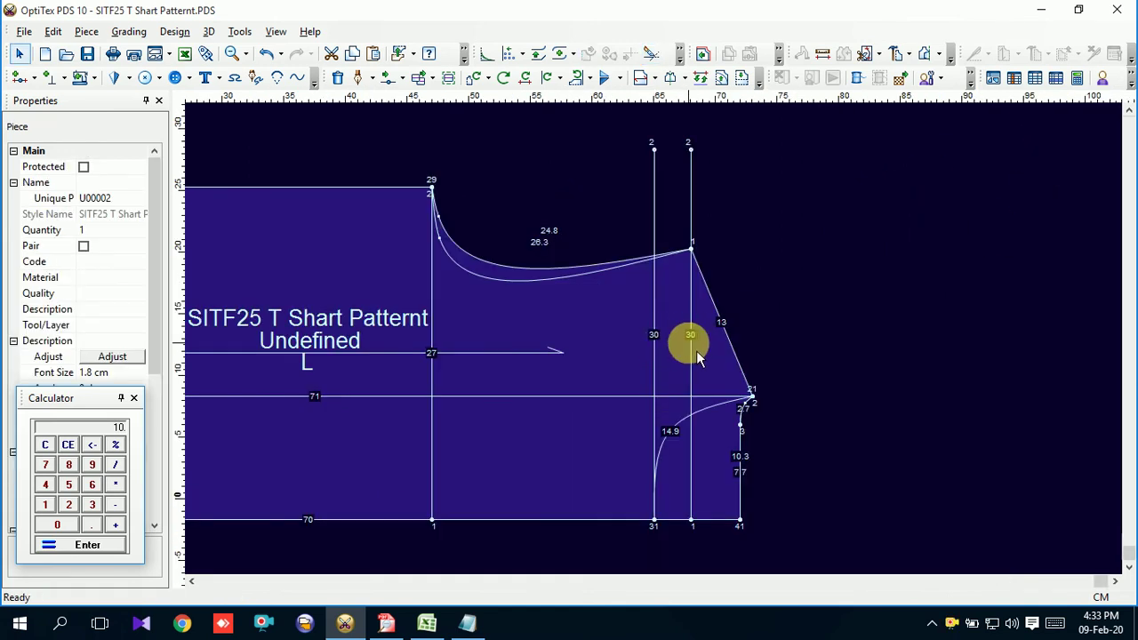
pyautogui.click(691, 347)
pyautogui.press('Delete')
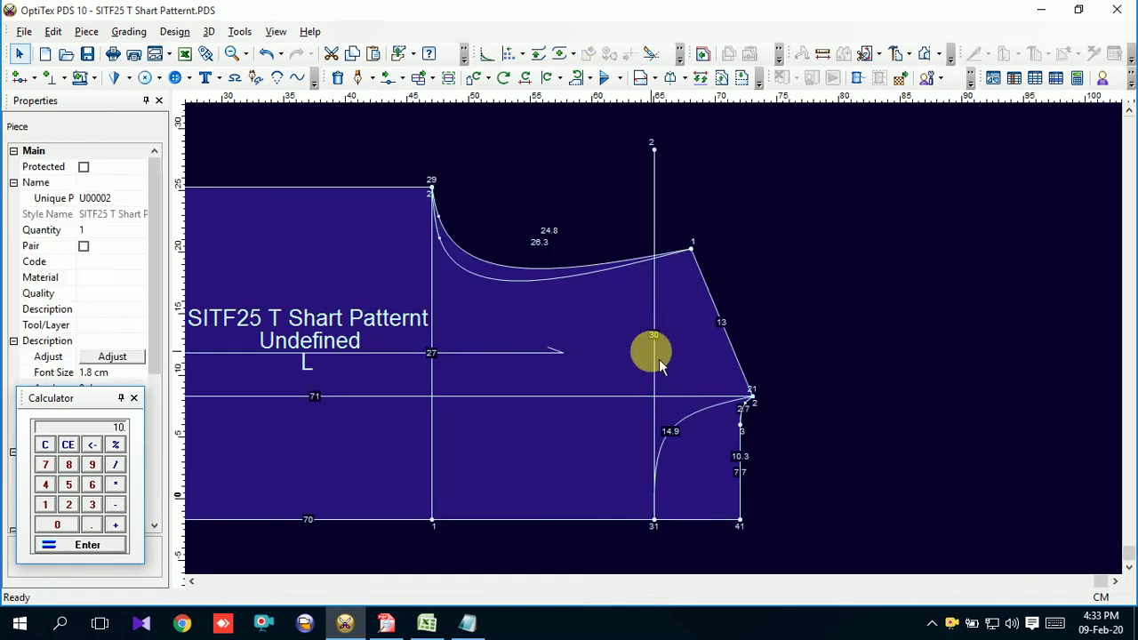
pyautogui.scroll(-1, 593, 483)
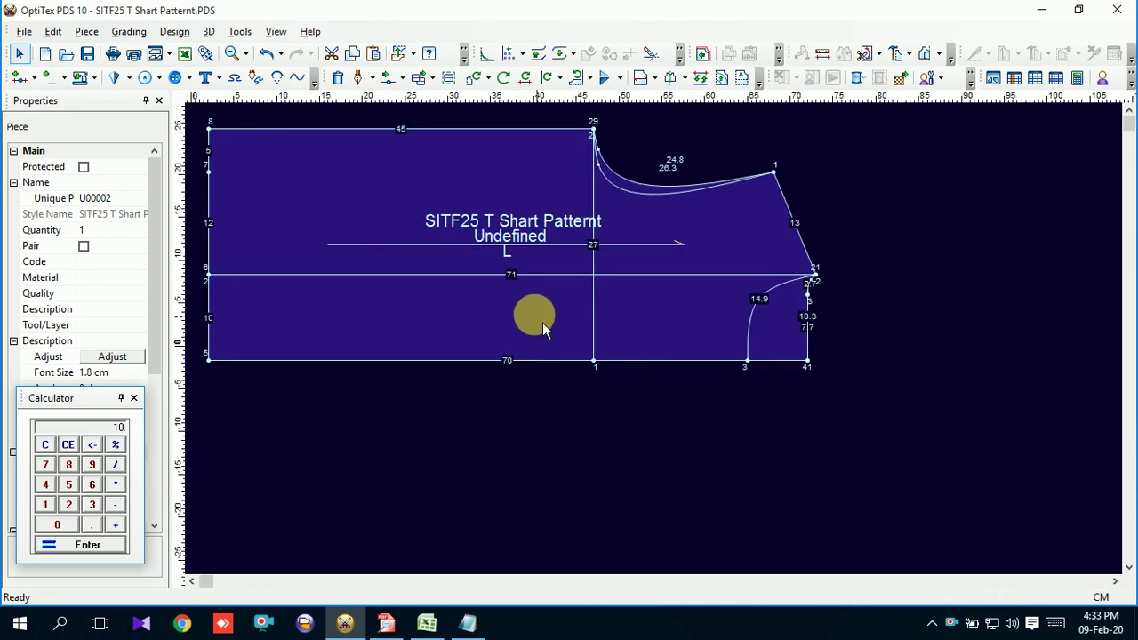
pyautogui.scroll(-1, 544, 329)
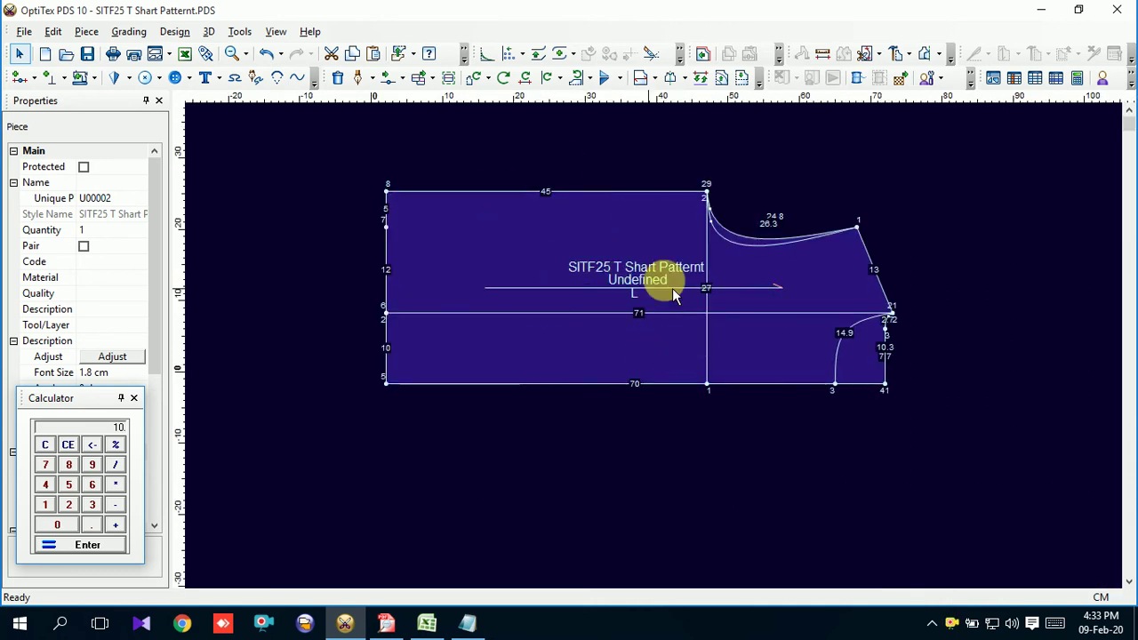
pyautogui.scroll(2, 876, 336)
pyautogui.scroll(1, 656, 332)
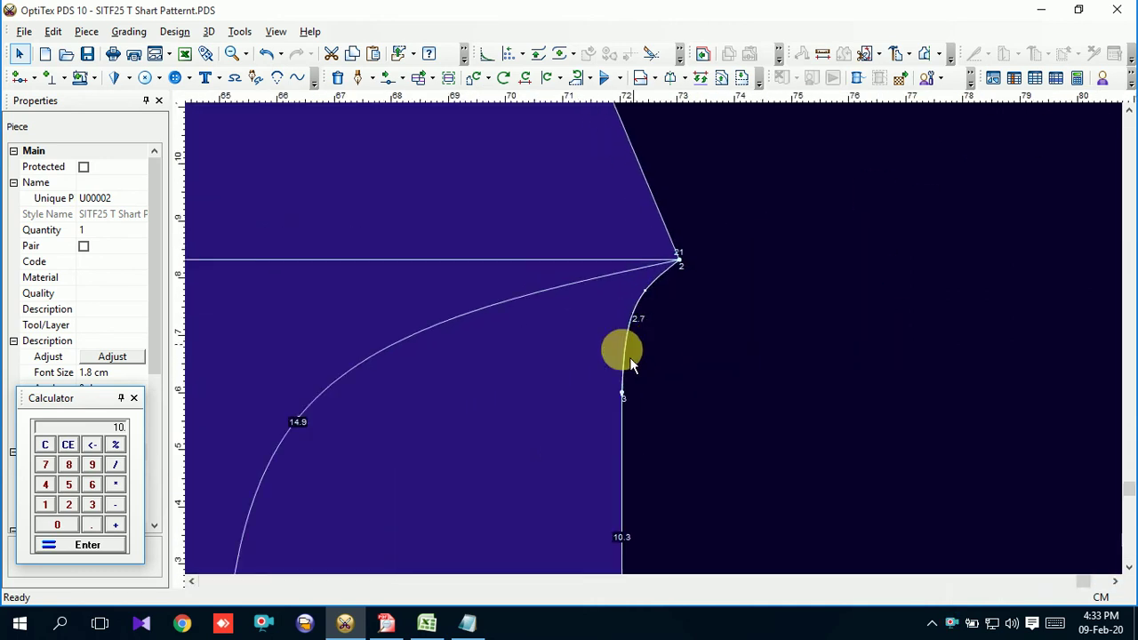
pyautogui.scroll(-1, 653, 343)
pyautogui.scroll(-1, 658, 338)
pyautogui.scroll(-1, 658, 338)
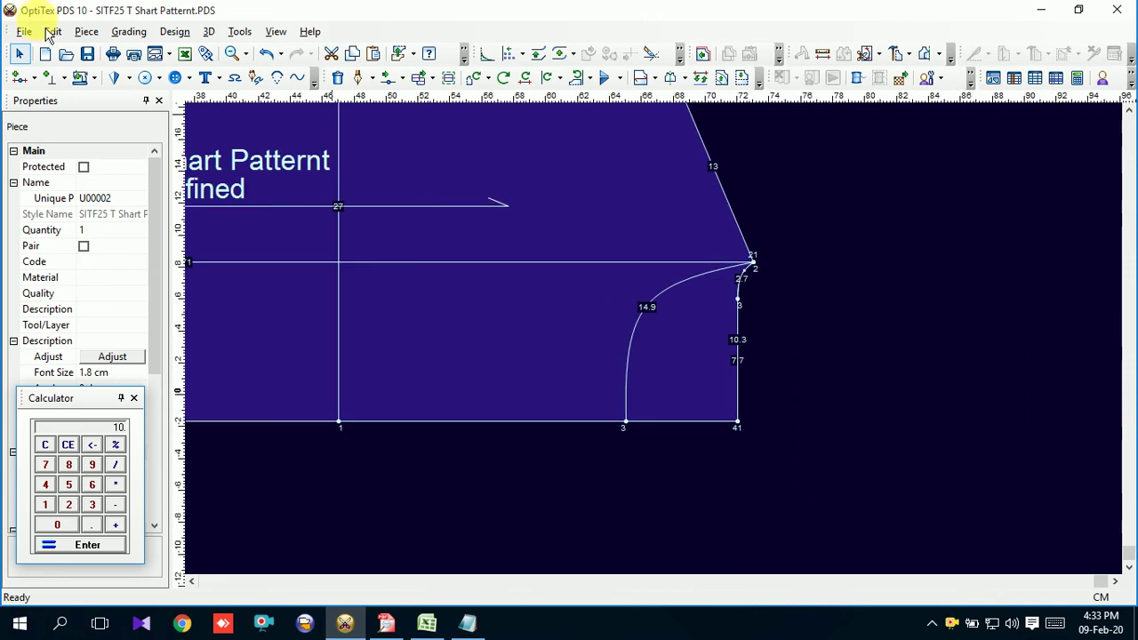
# Save the pattern, letting the unnamed piece be auto-named P1.
pyautogui.click(86, 54)
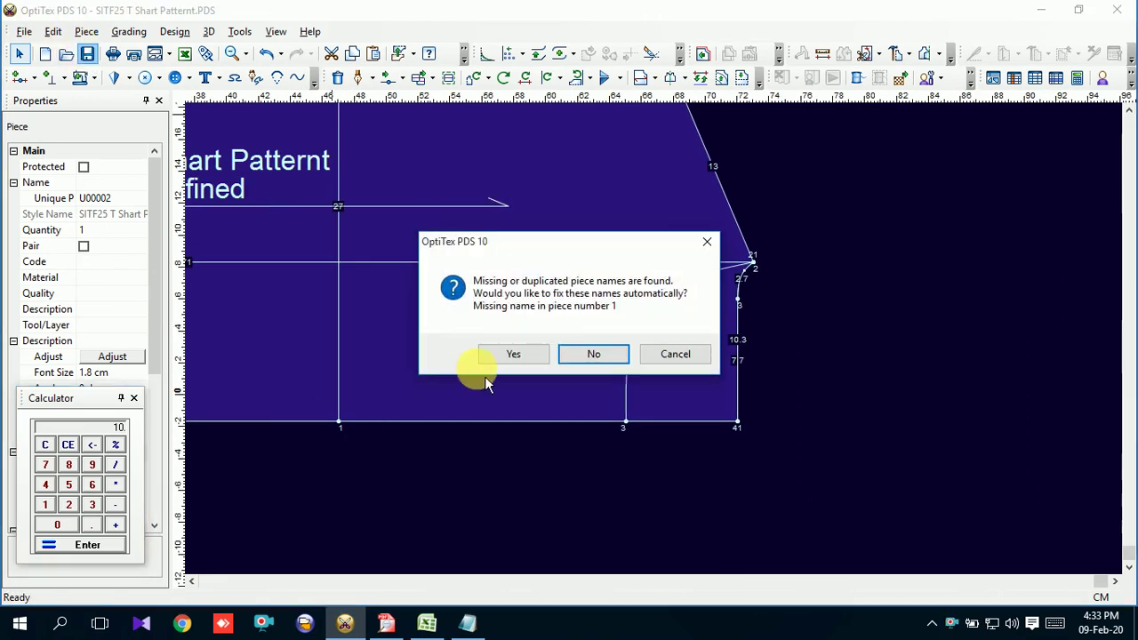
pyautogui.click(513, 354)
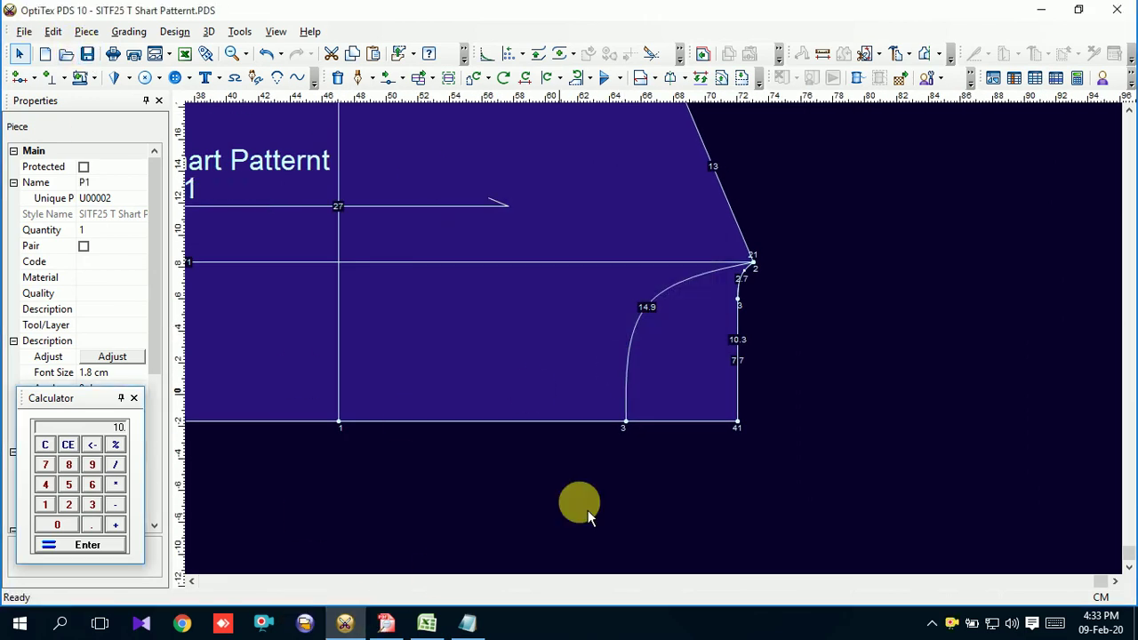
pyautogui.scroll(-3, 631, 348)
pyautogui.scroll(2, 575, 280)
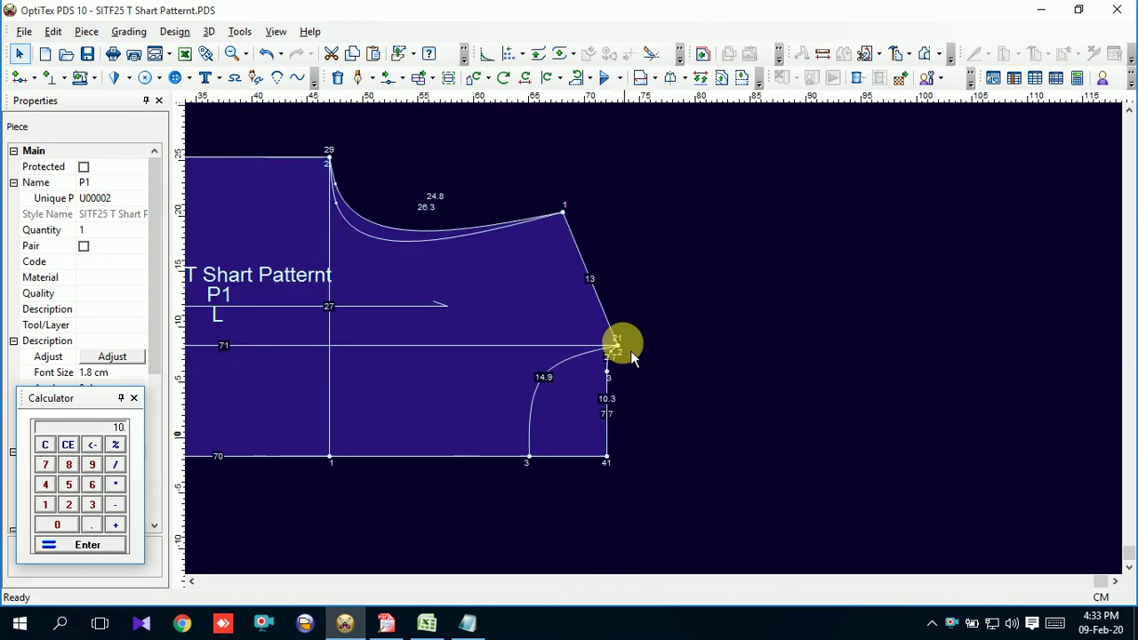
pyautogui.scroll(2, 660, 353)
pyautogui.scroll(-1, 659, 353)
pyautogui.scroll(-1, 655, 345)
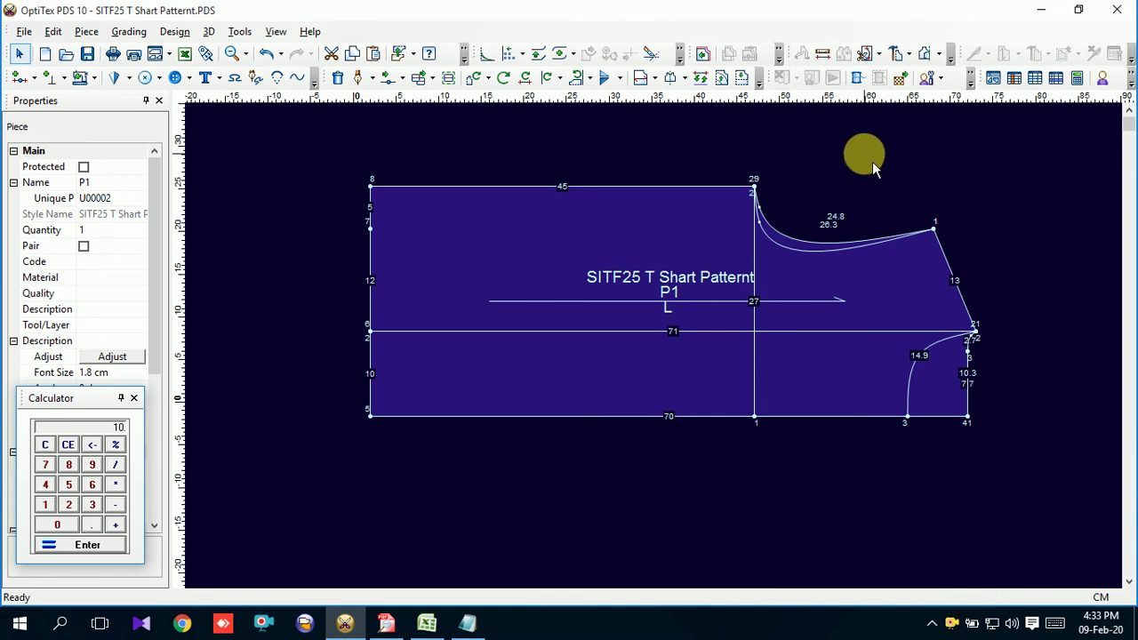
# Trace a new piece from P1's top, left and bottom edges, 14.9 armhole and neckline.
pyautogui.click(949, 56)
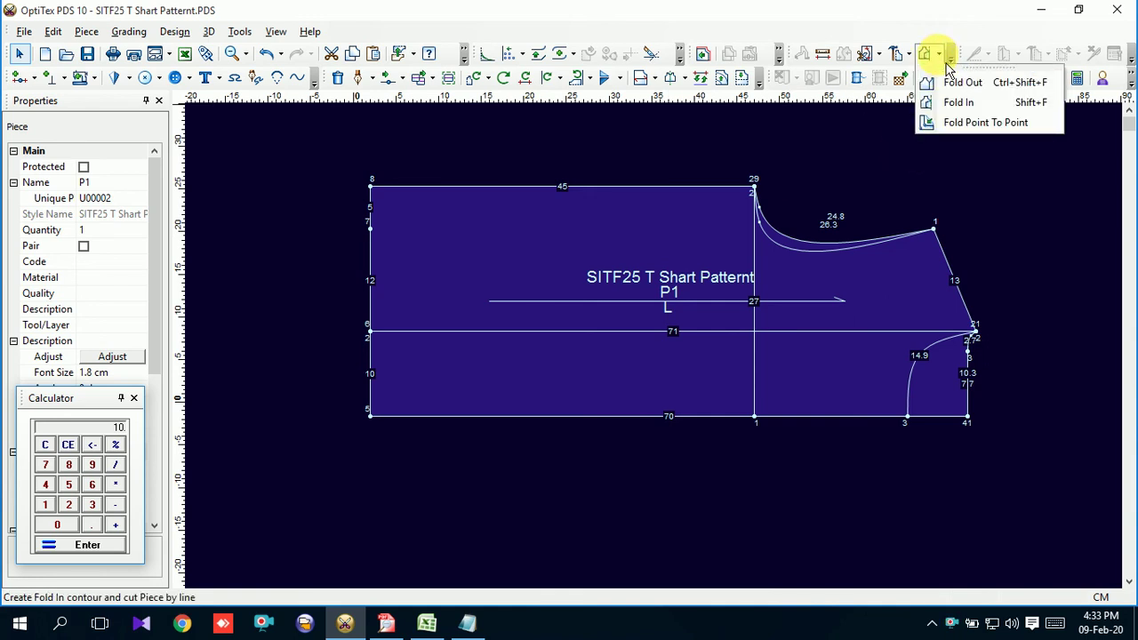
pyautogui.click(921, 58)
pyautogui.click(909, 55)
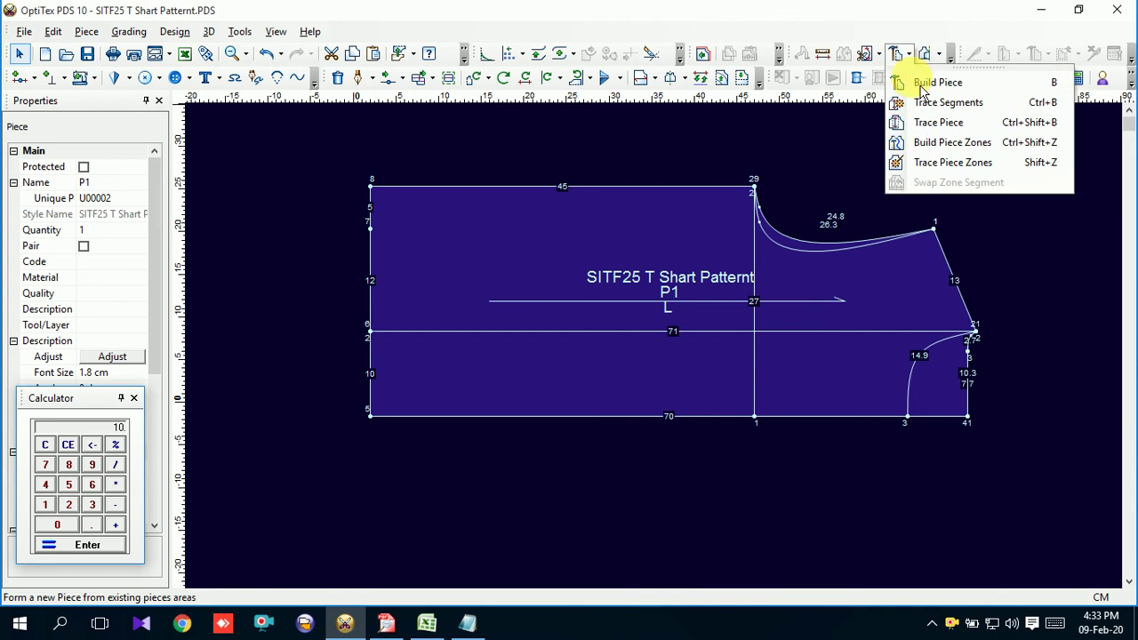
pyautogui.click(930, 123)
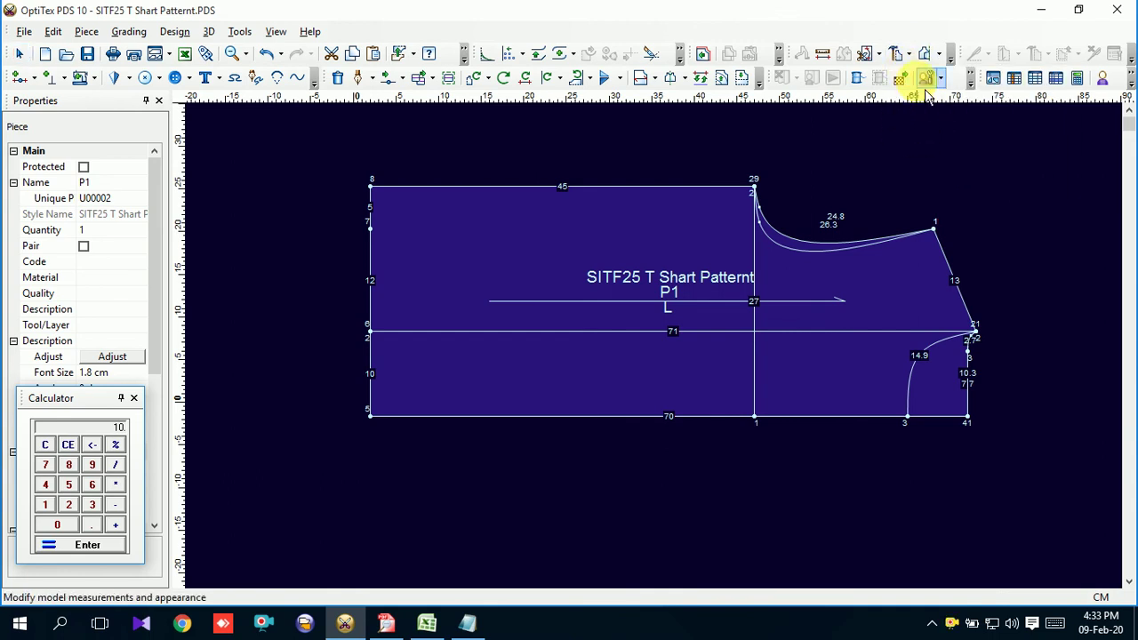
pyautogui.click(907, 55)
pyautogui.click(930, 105)
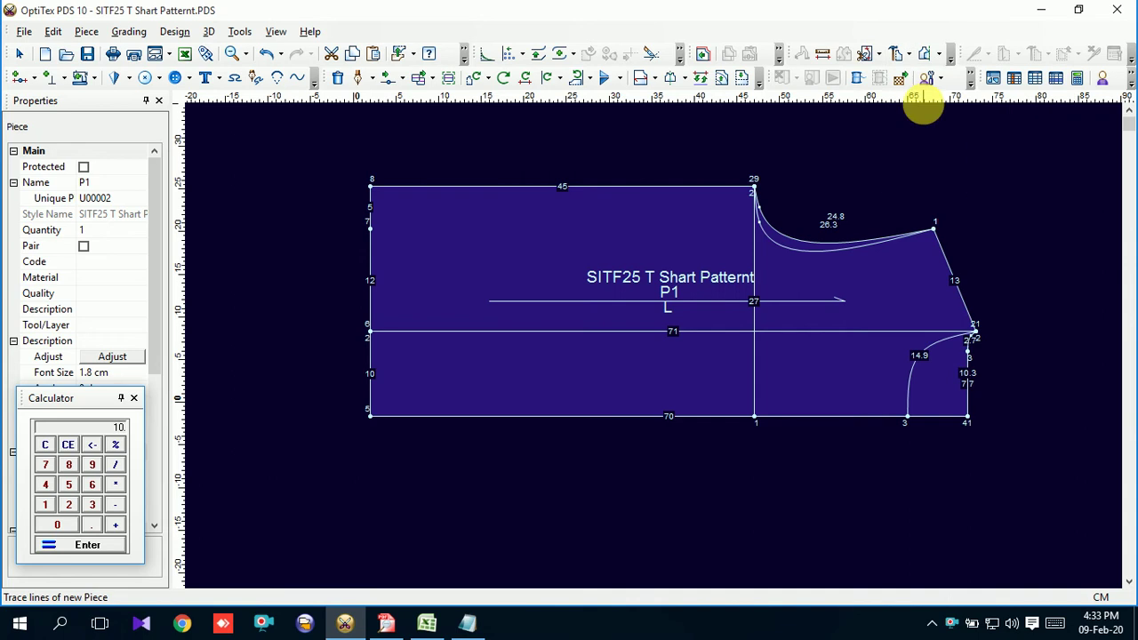
pyautogui.click(583, 187)
pyautogui.click(371, 293)
pyautogui.click(436, 417)
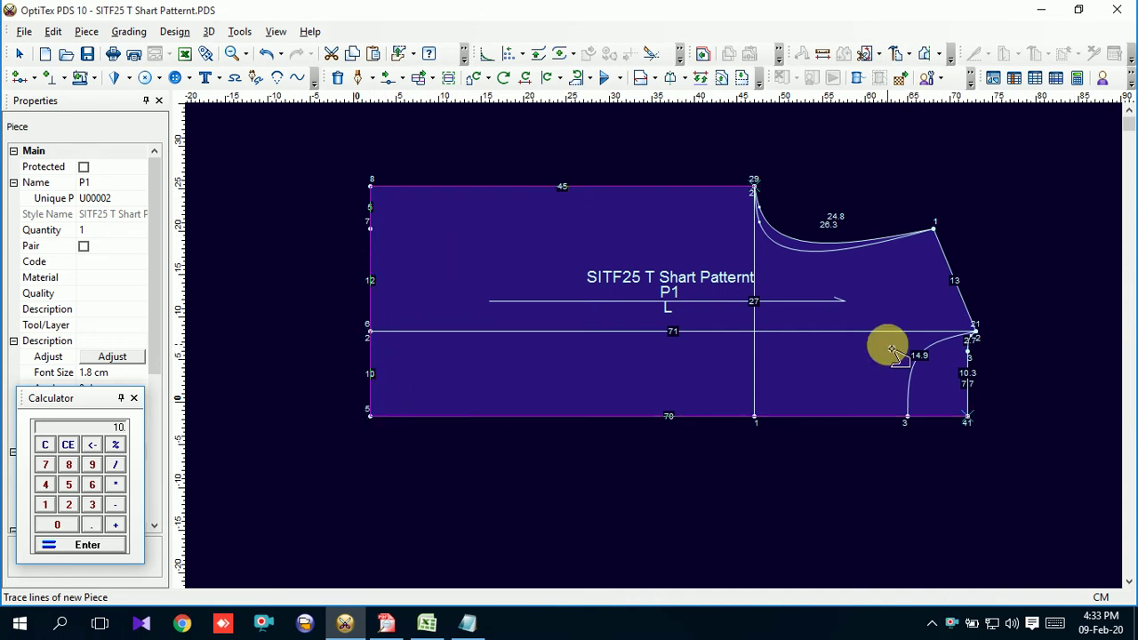
pyautogui.click(914, 368)
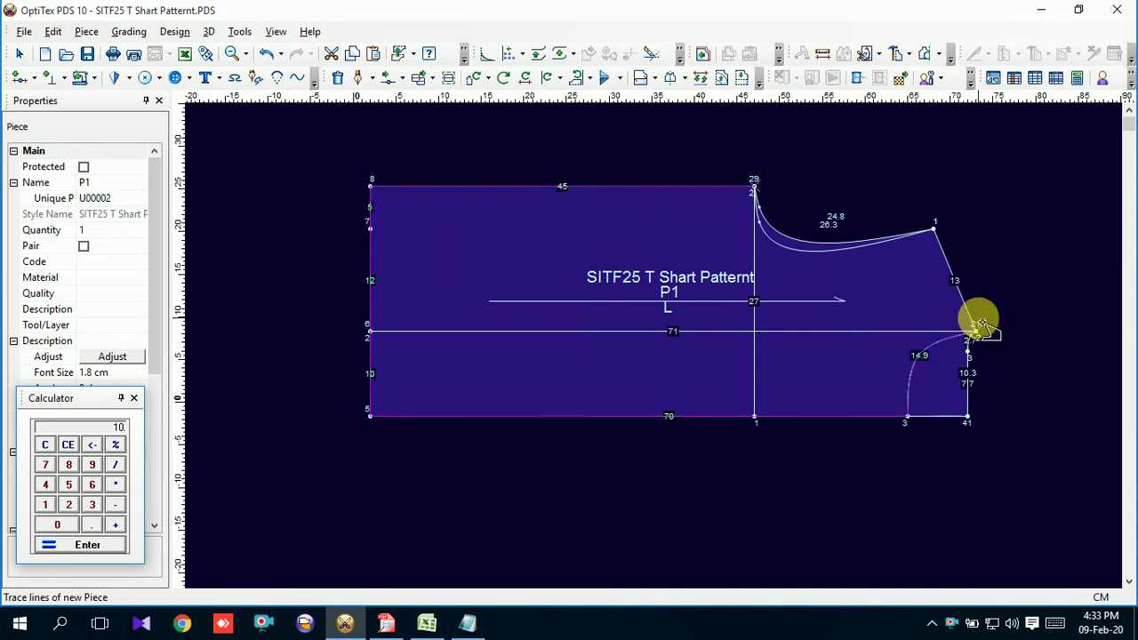
pyautogui.click(826, 252)
pyautogui.click(520, 367)
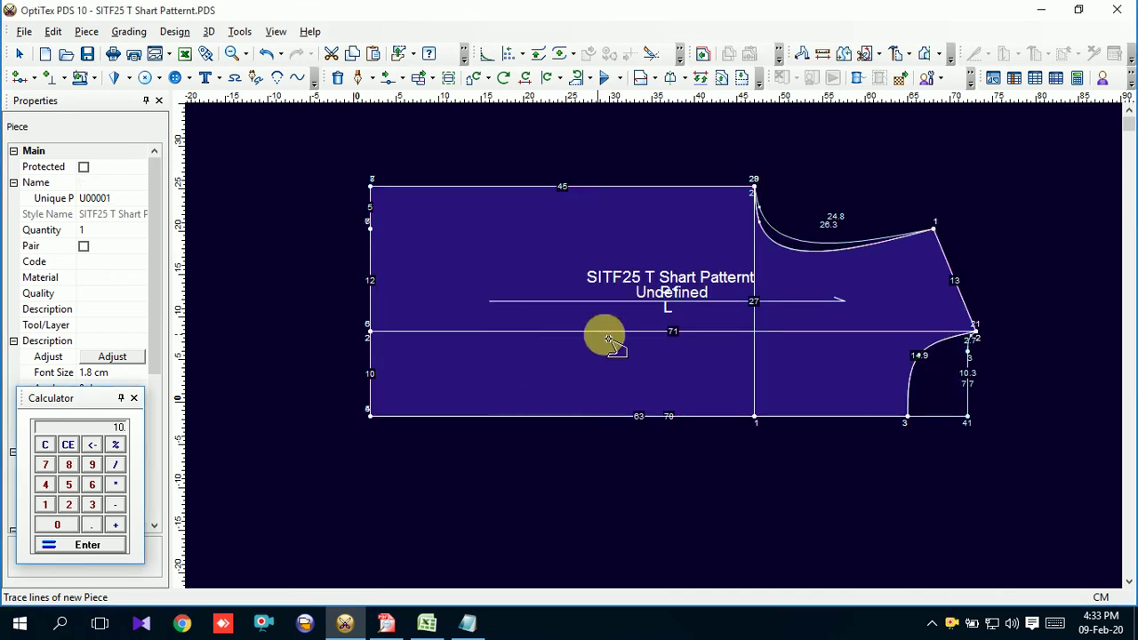
# Move the newly traced piece to the left of block P1.
pyautogui.rightClick(889, 174)
pyautogui.click(956, 187)
pyautogui.click(698, 330)
pyautogui.moveTo(698, 330)
pyautogui.mouseDown()
pyautogui.moveTo(340, 387)
pyautogui.moveTo(316, 366)
pyautogui.mouseUp()
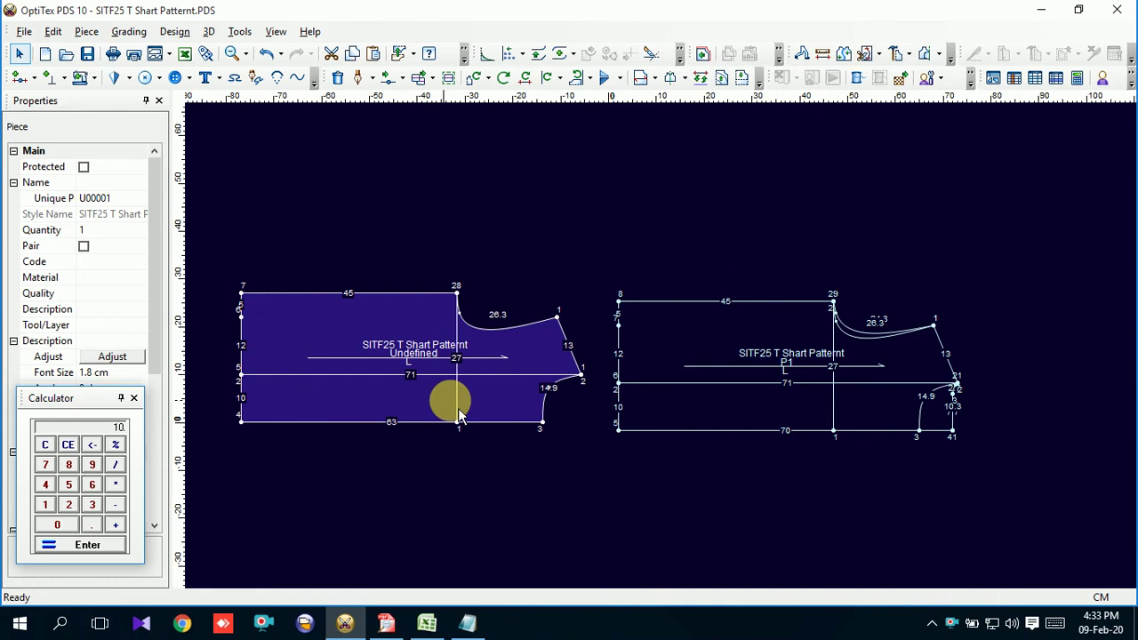
# Delete the 14.9 armhole curve from inside block P1.
pyautogui.scroll(2, 661, 348)
pyautogui.scroll(1, 514, 313)
pyautogui.scroll(-1, 665, 348)
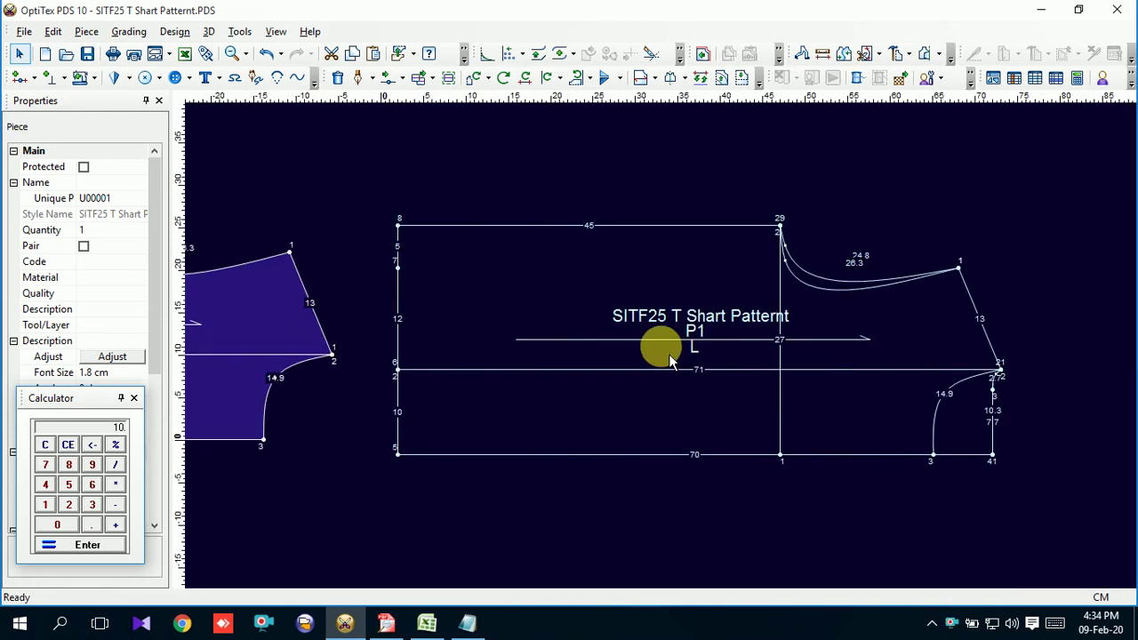
pyautogui.scroll(-1, 663, 346)
pyautogui.scroll(-1, 735, 354)
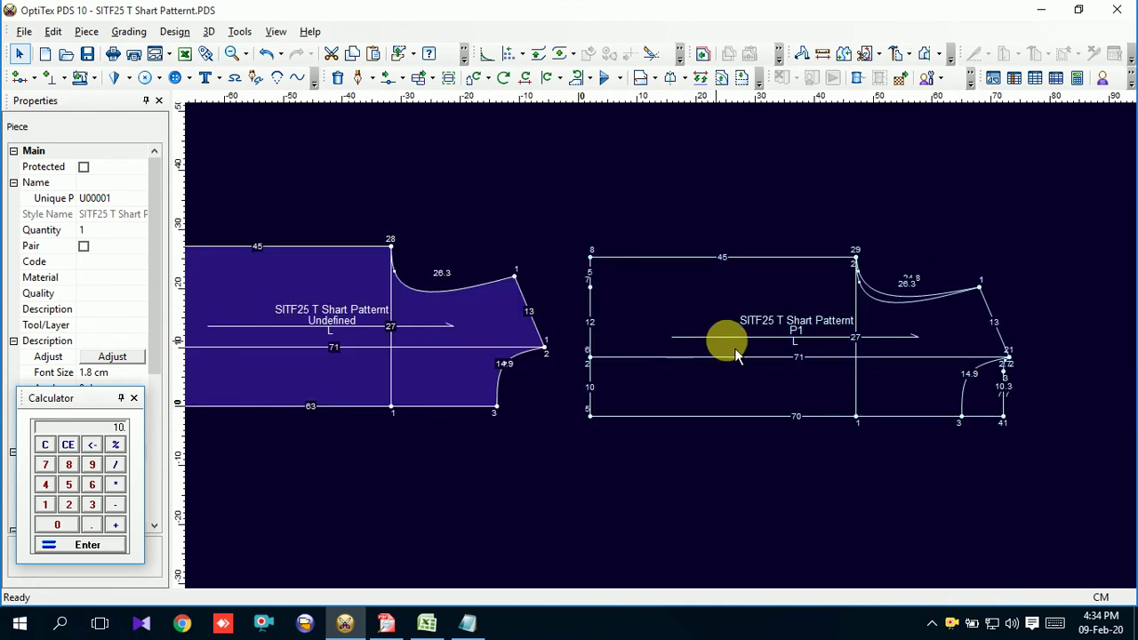
pyautogui.click(978, 394)
pyautogui.scroll(2, 663, 353)
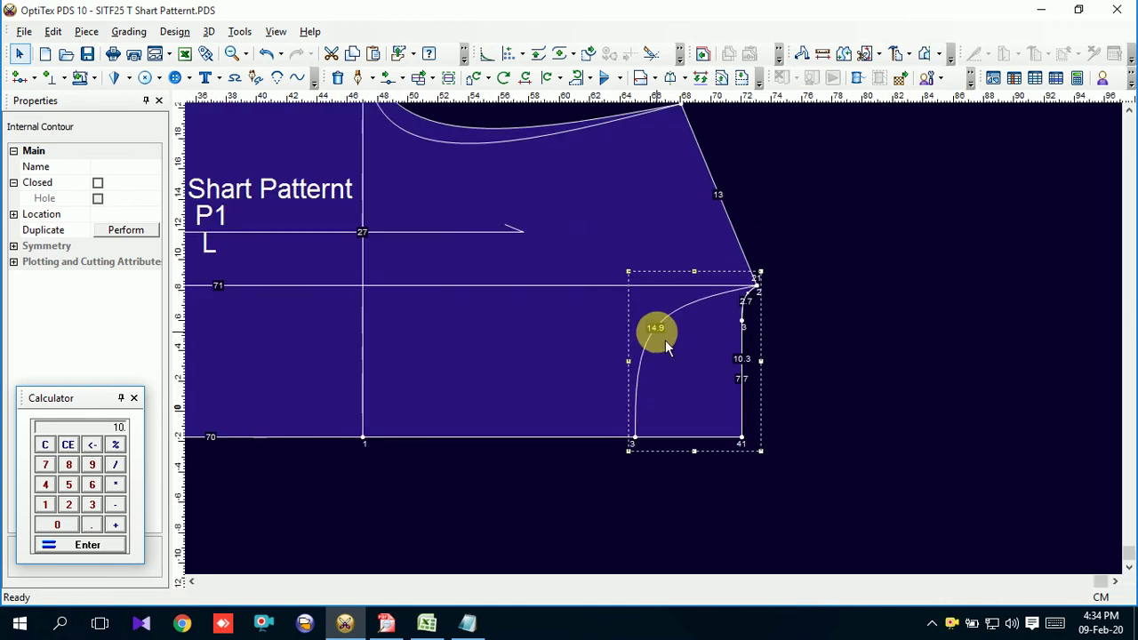
pyautogui.press('Delete')
# Delete the 26.3 neckline curve from P1, then select the whole P1 piece.
pyautogui.scroll(-1, 658, 347)
pyautogui.click(639, 266)
pyautogui.press('Delete')
pyautogui.click(859, 410)
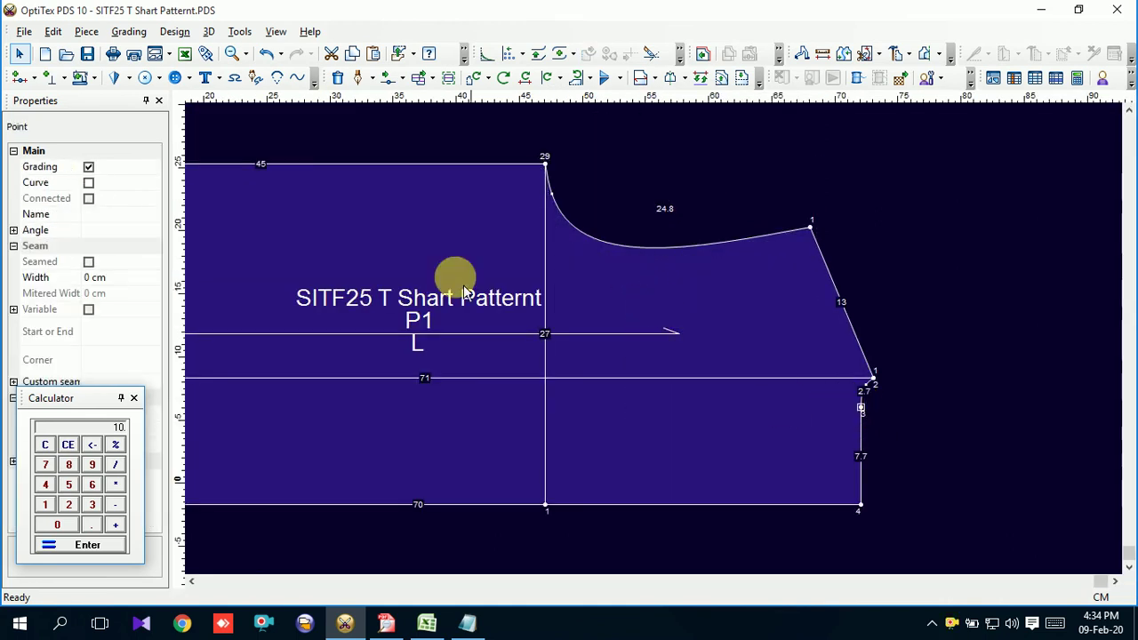
pyautogui.click(100, 181)
pyautogui.click(599, 178)
# Pan and zoom the view to centre the traced piece.
pyautogui.scroll(-1, 663, 354)
pyautogui.scroll(-1, 613, 373)
pyautogui.scroll(-1, 659, 352)
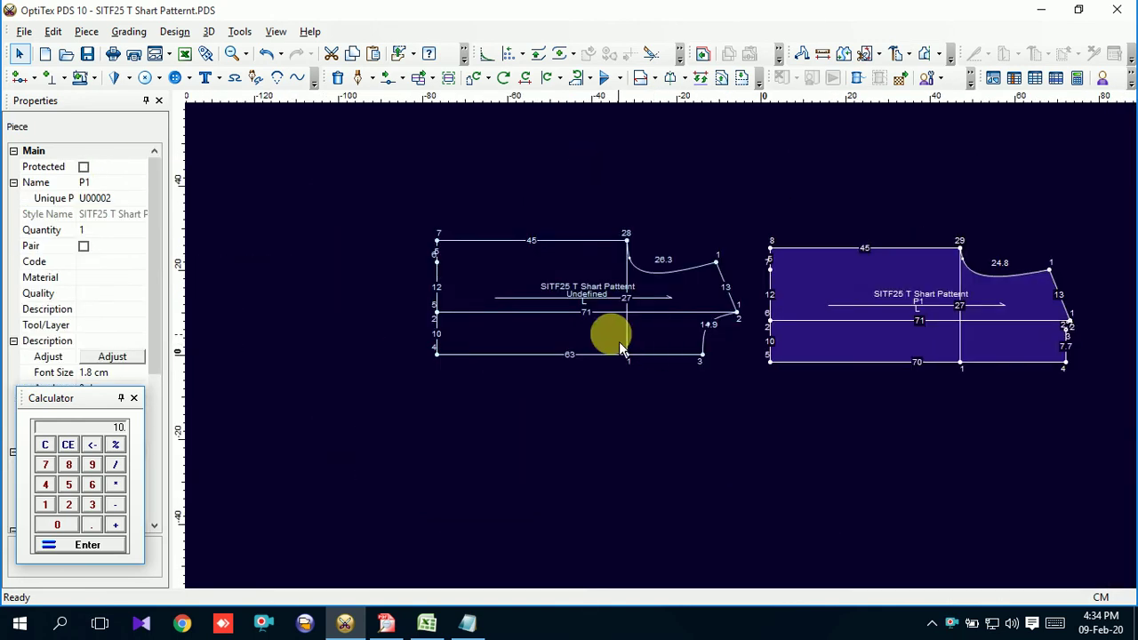
pyautogui.scroll(1, 663, 348)
pyautogui.moveTo(724, 313); pyautogui.dragTo(676, 373, button='middle')
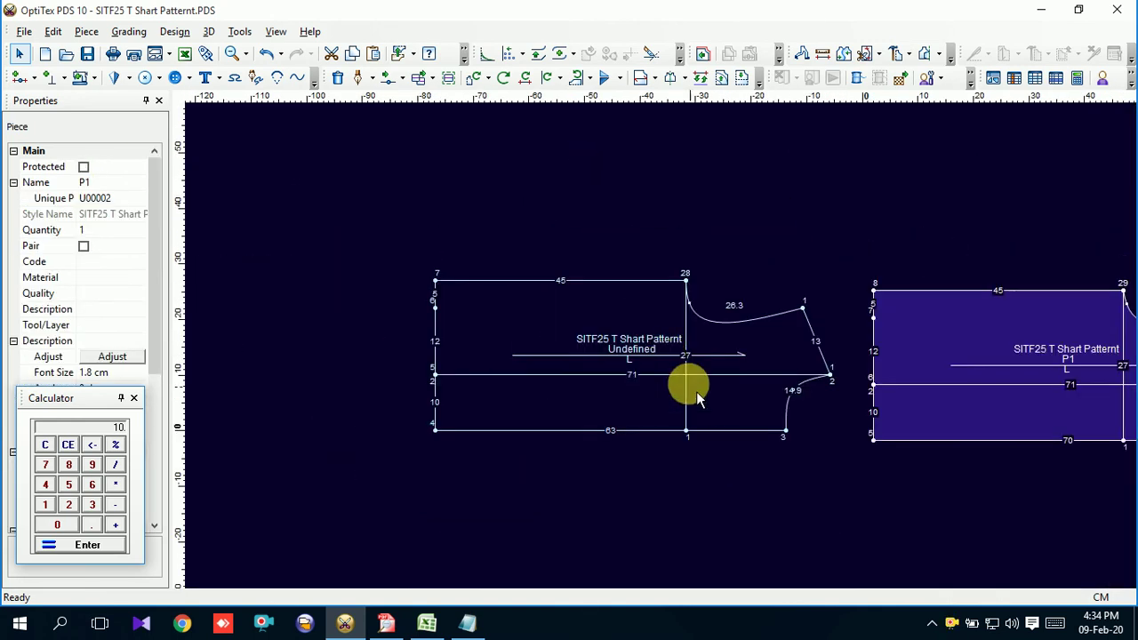
pyautogui.scroll(2, 677, 320)
pyautogui.scroll(-1, 662, 347)
pyautogui.scroll(1, 662, 347)
pyautogui.scroll(-1, 662, 347)
pyautogui.scroll(-1, 662, 347)
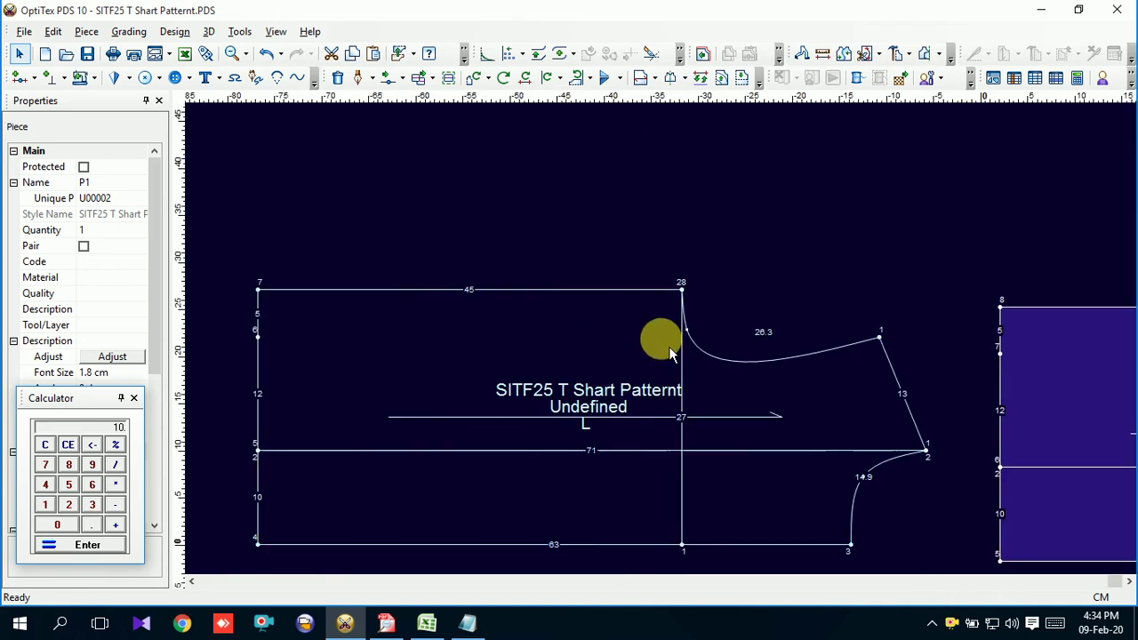
pyautogui.scroll(-1, 671, 353)
# Set a half-piece mirror line along the traced piece's bottom edge.
pyautogui.click(684, 79)
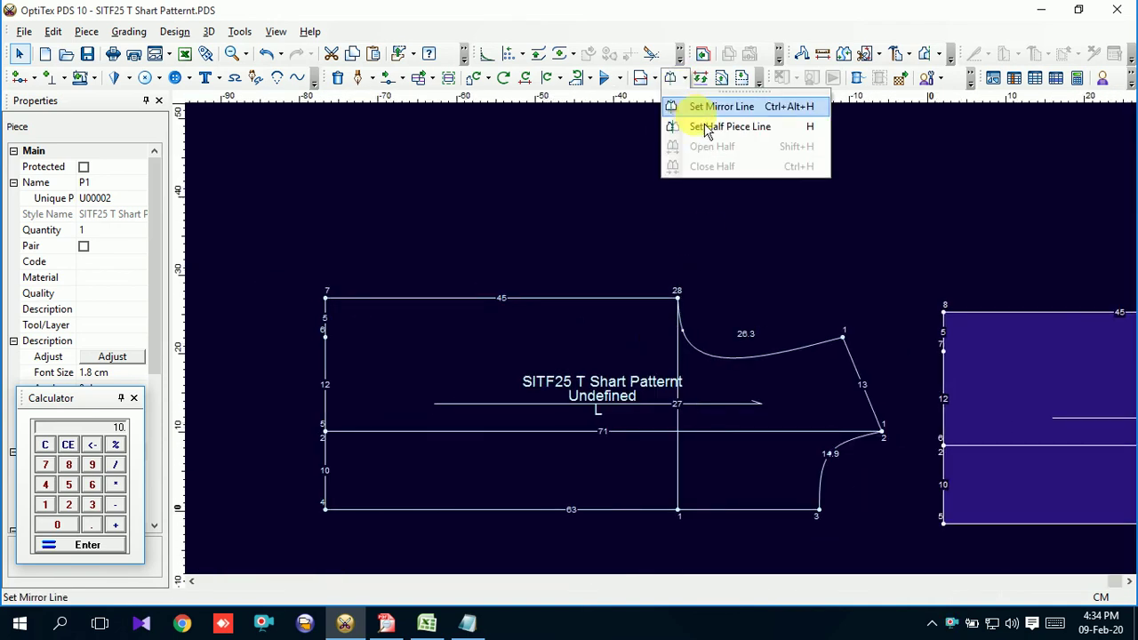
pyautogui.click(703, 123)
pyautogui.click(818, 513)
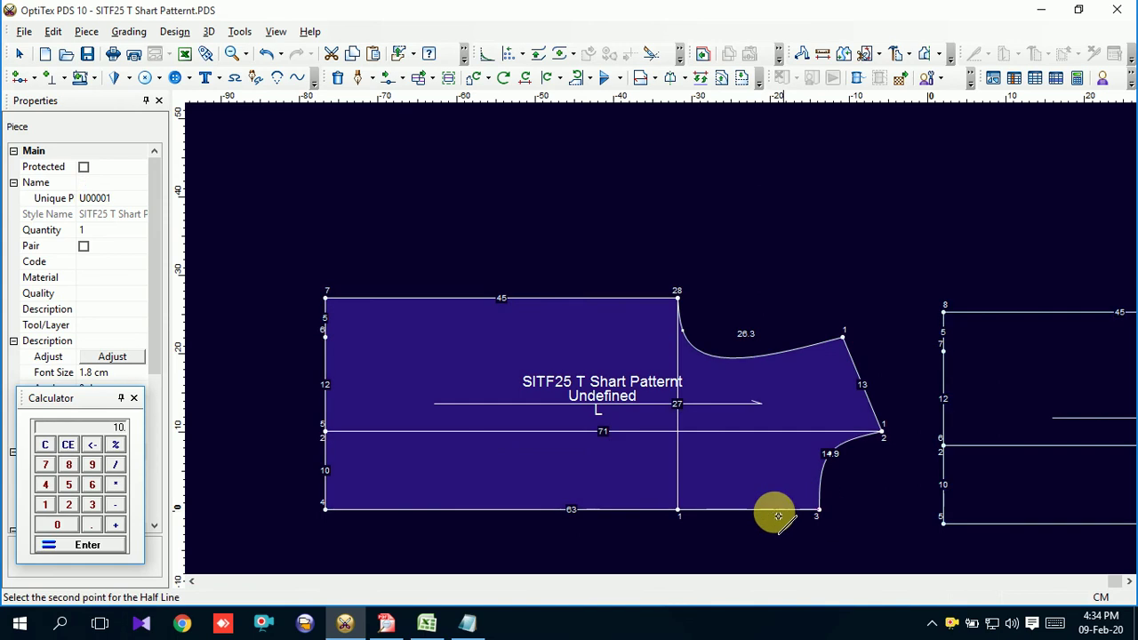
pyautogui.click(327, 513)
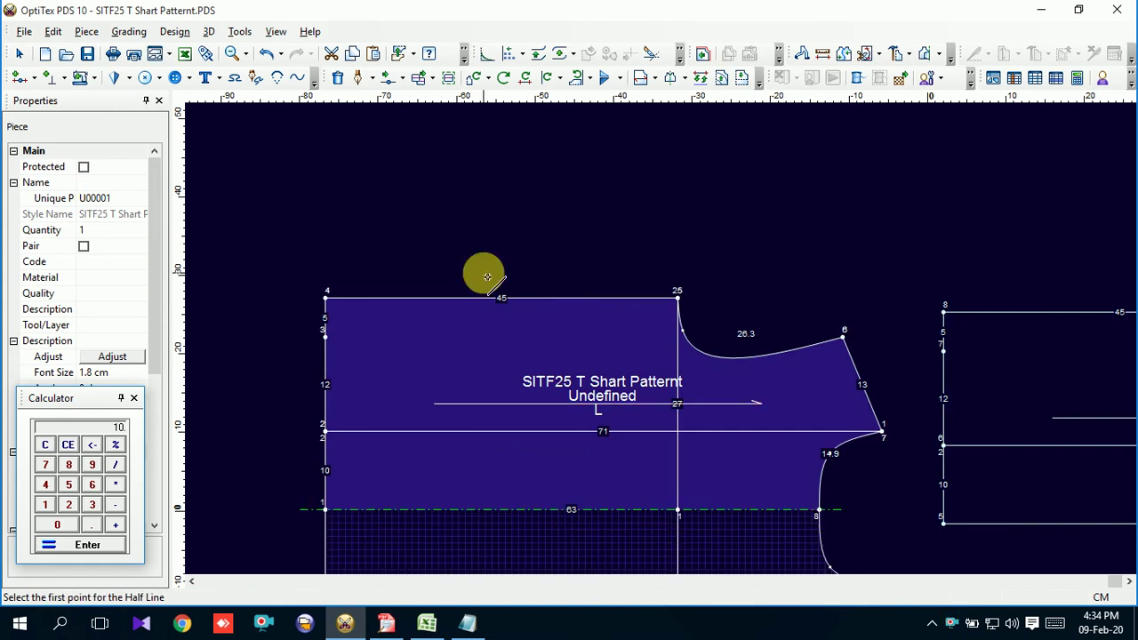
# Set a half-piece mirror line along block P1's bottom edge.
pyautogui.scroll(-1, 660, 348)
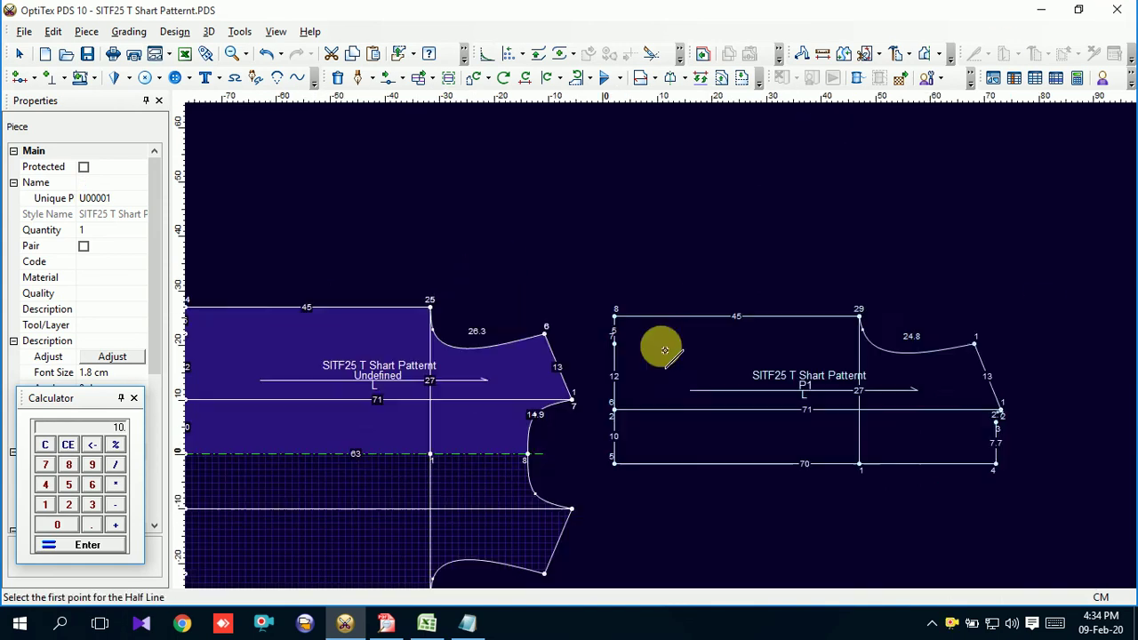
pyautogui.scroll(-1, 664, 351)
pyautogui.scroll(1, 1055, 356)
pyautogui.scroll(1, 548, 321)
pyautogui.scroll(1, 549, 321)
pyautogui.scroll(1, 655, 325)
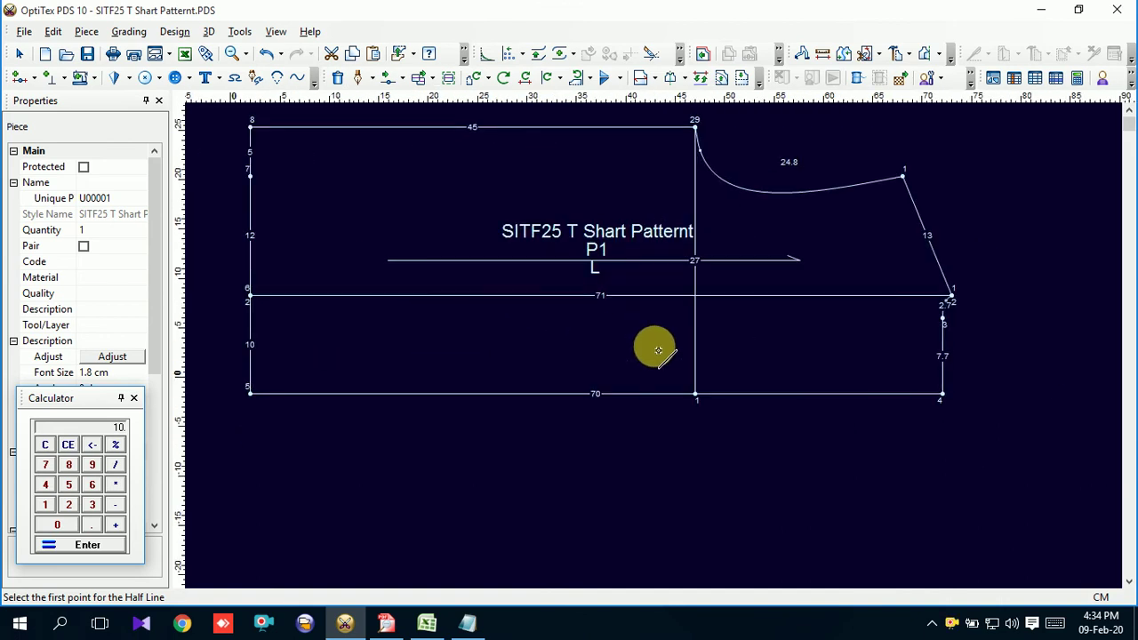
pyautogui.click(945, 399)
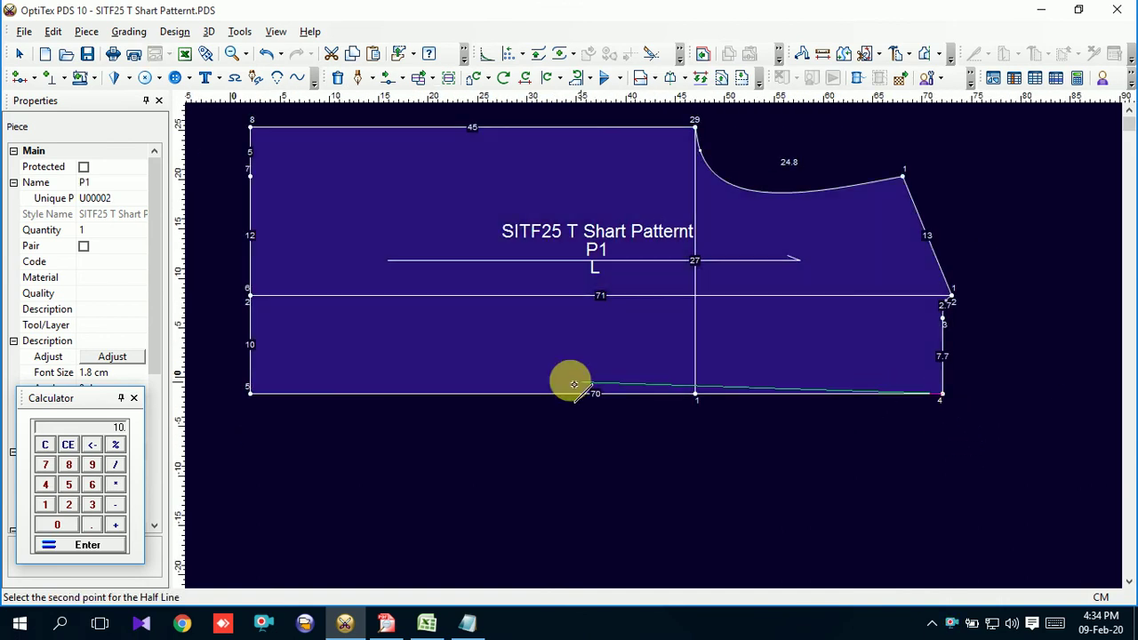
pyautogui.click(252, 394)
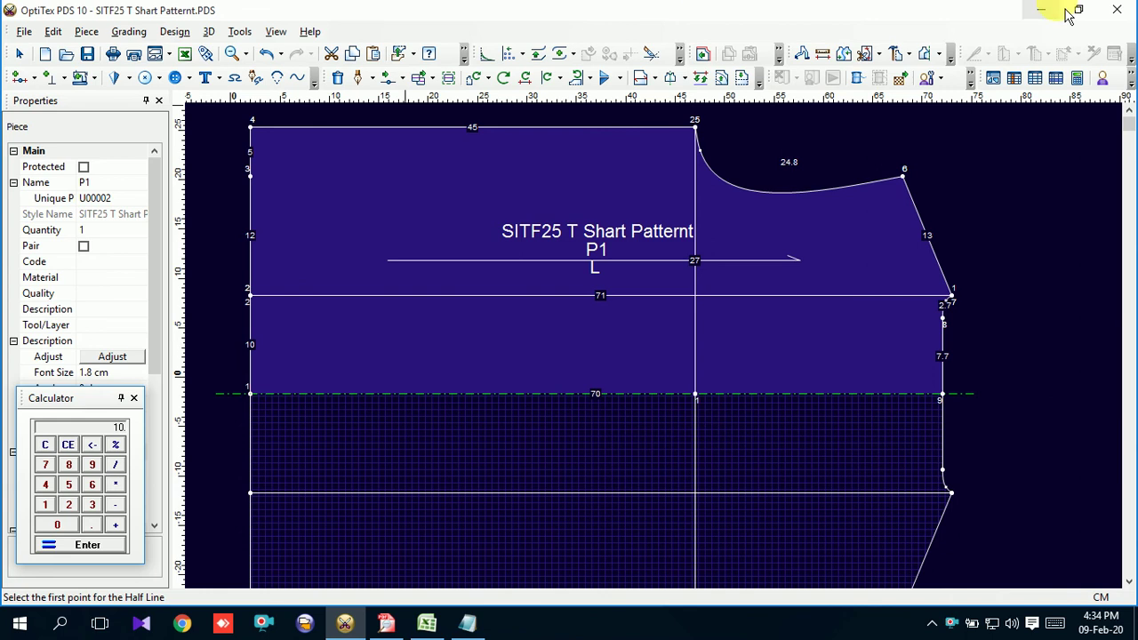
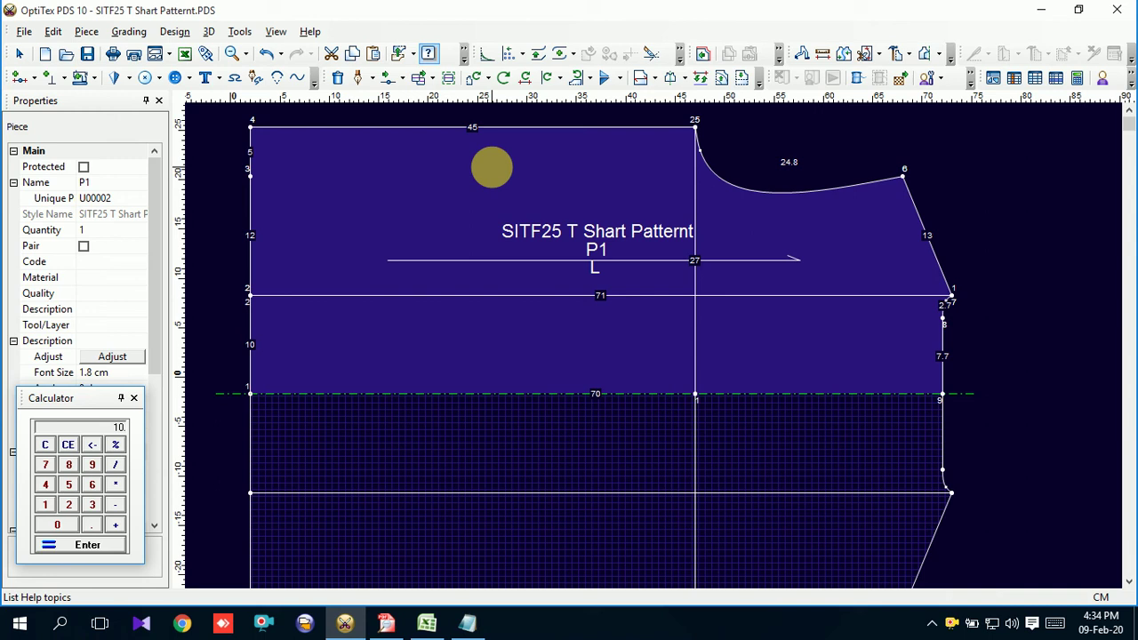
# Move piece P1 to the right of the other body piece.
pyautogui.scroll(-2, 617, 409)
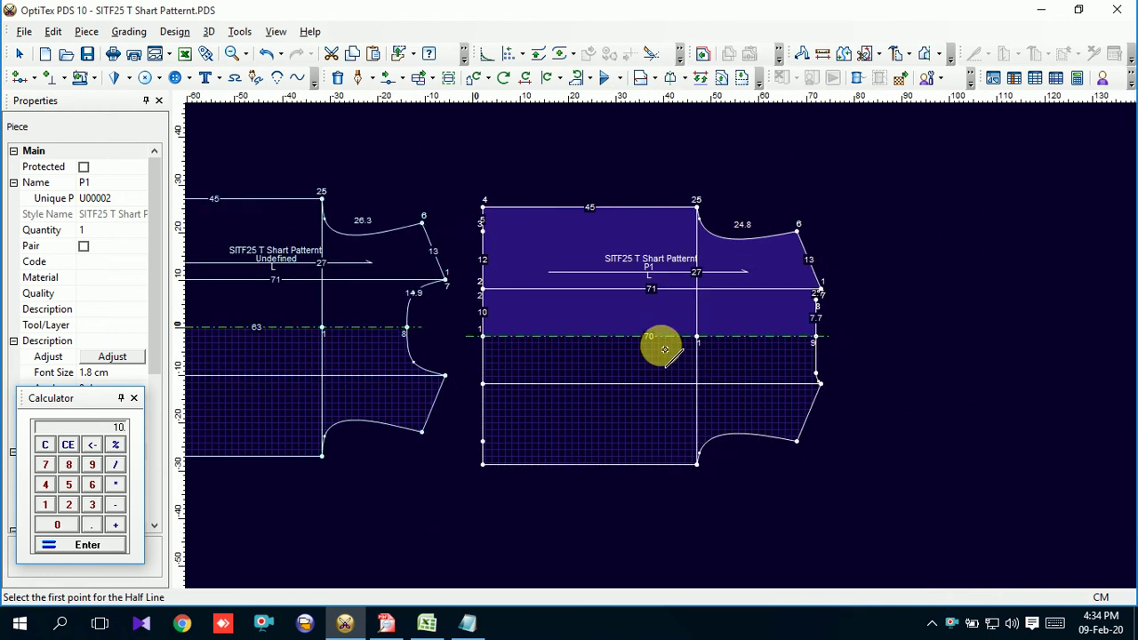
pyautogui.scroll(-1, 666, 344)
pyautogui.rightClick(629, 172)
pyautogui.click(649, 186)
pyautogui.moveTo(675, 241); pyautogui.dragTo(692, 278)
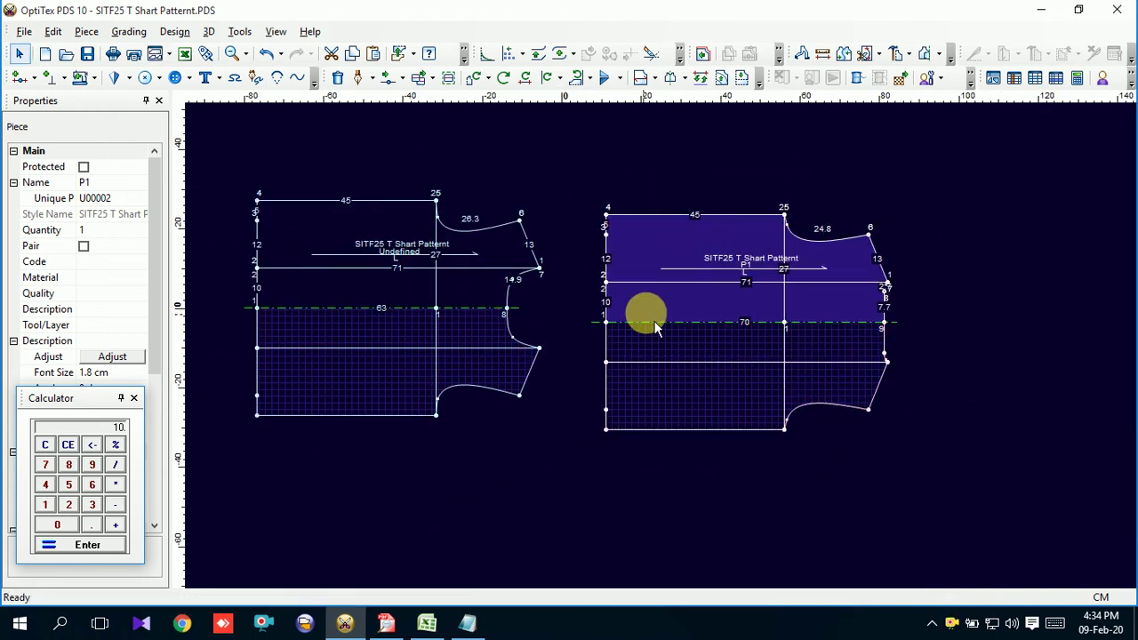
pyautogui.moveTo(692, 278)
pyautogui.mouseDown()
pyautogui.moveTo(679, 283)
pyautogui.moveTo(683, 303)
pyautogui.mouseUp()
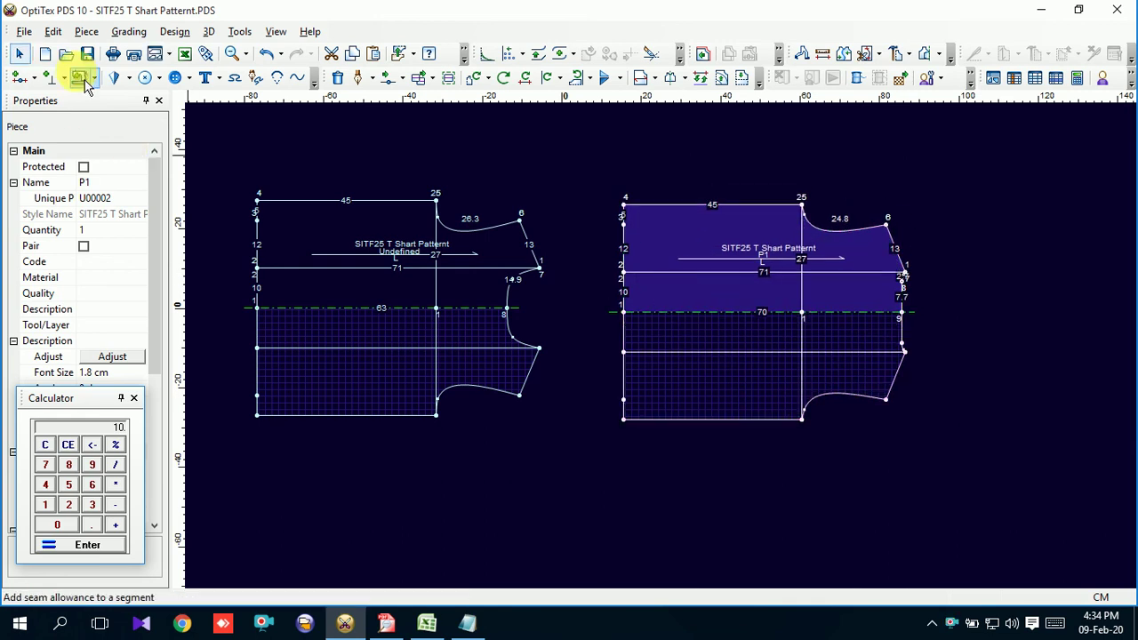
# Save the pattern, letting OptiTex auto-name the pieces P1 and P2, then bring up Excel.
pyautogui.click(87, 54)
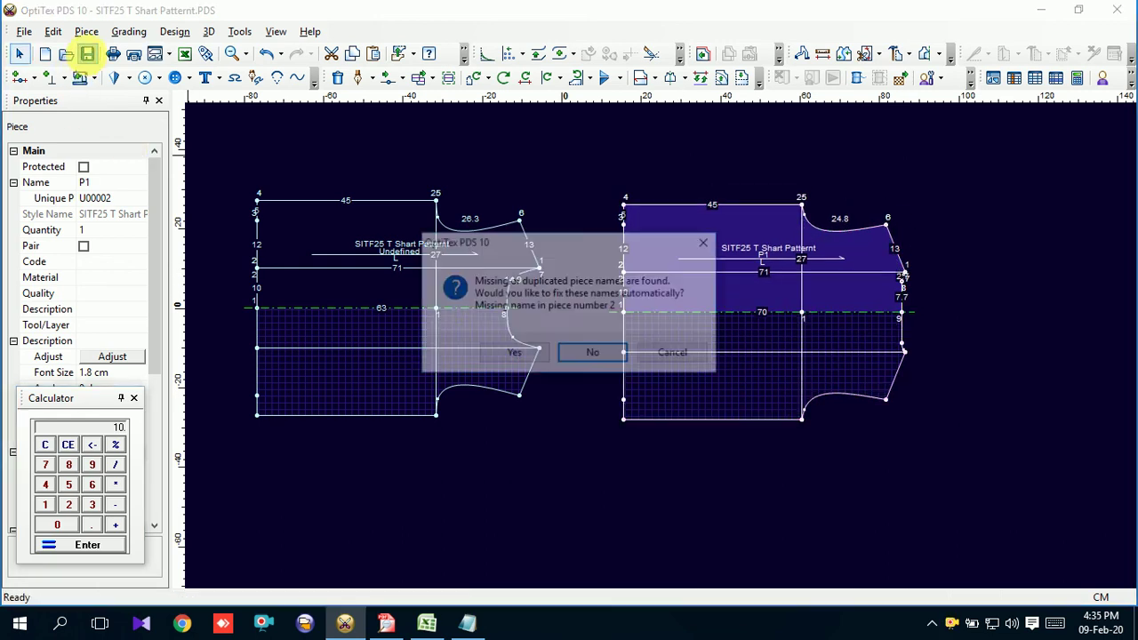
pyautogui.click(513, 354)
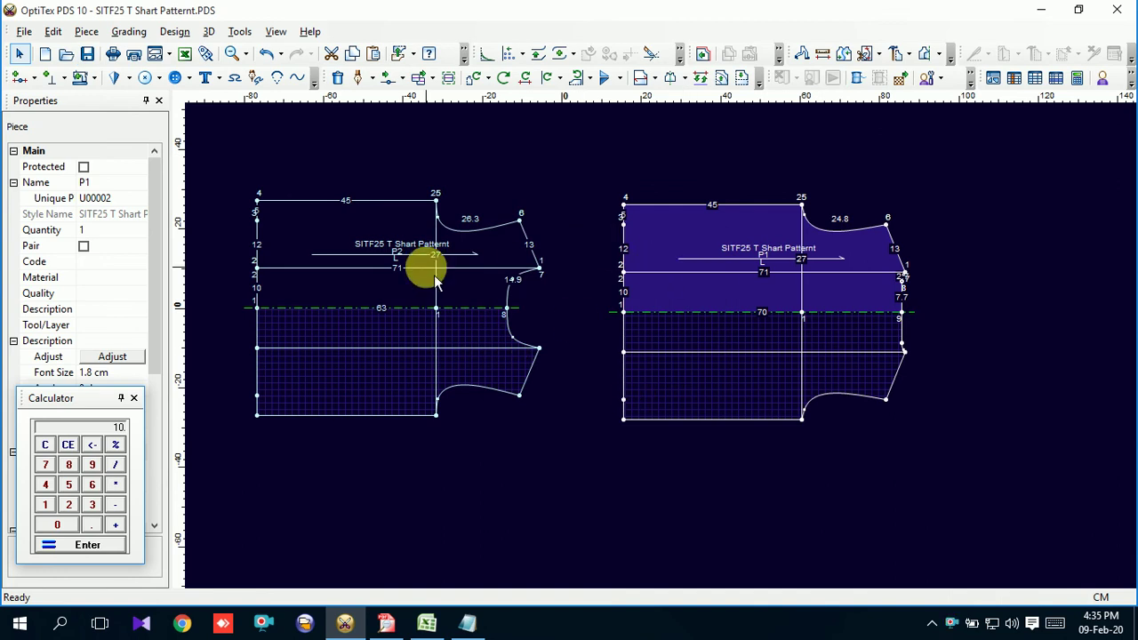
pyautogui.scroll(3, 662, 352)
pyautogui.click(751, 434)
pyautogui.scroll(-5, 669, 354)
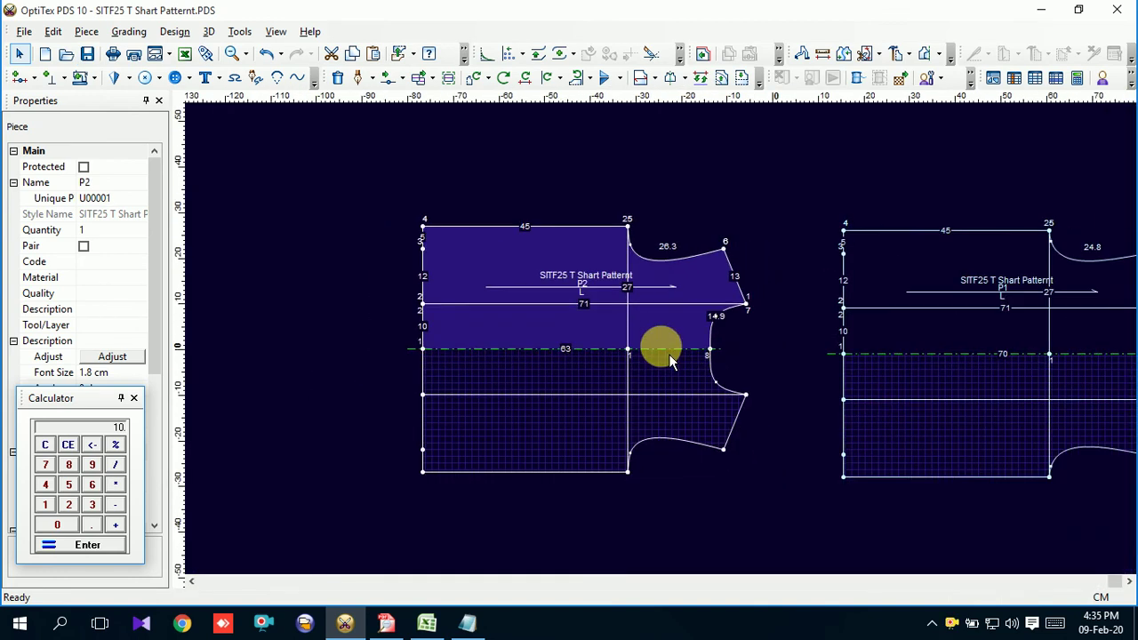
pyautogui.click(840, 303)
pyautogui.scroll(-2, 907, 323)
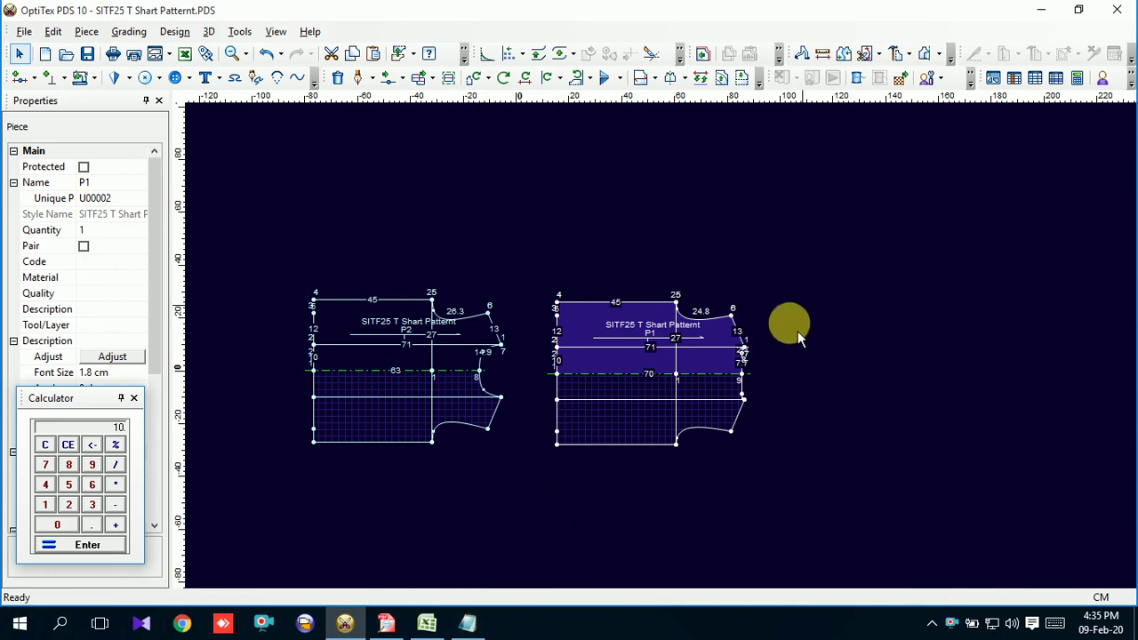
pyautogui.moveTo(427, 624)
pyautogui.click(400, 529)
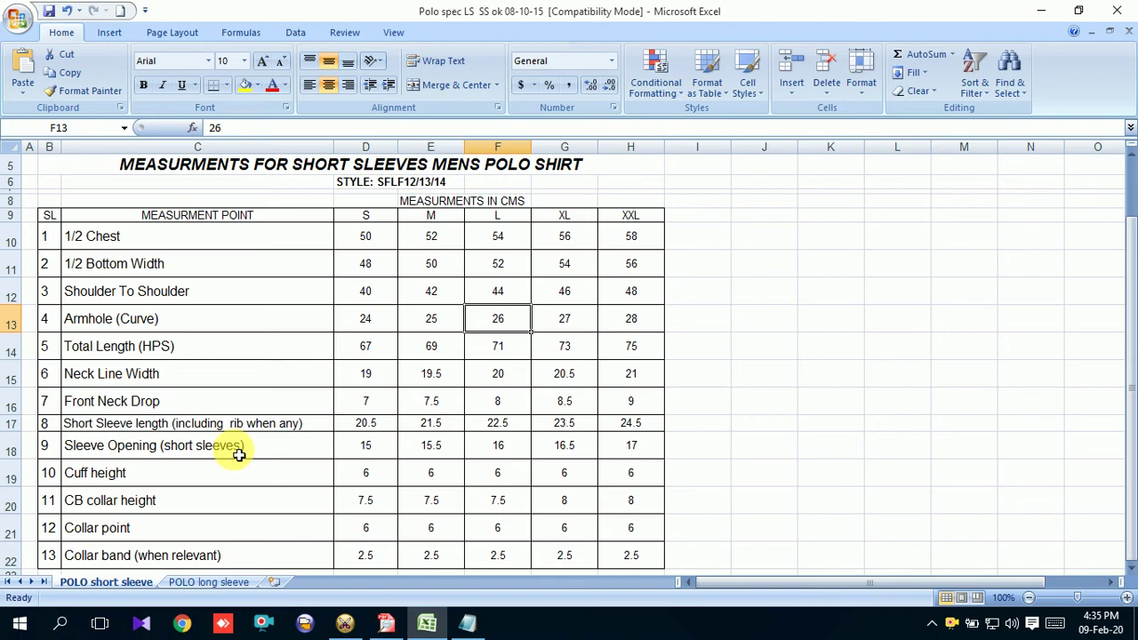
# Read the L short-sleeve length 22.5 and sleeve opening 16, then minimize Excel.
pyautogui.click(145, 442)
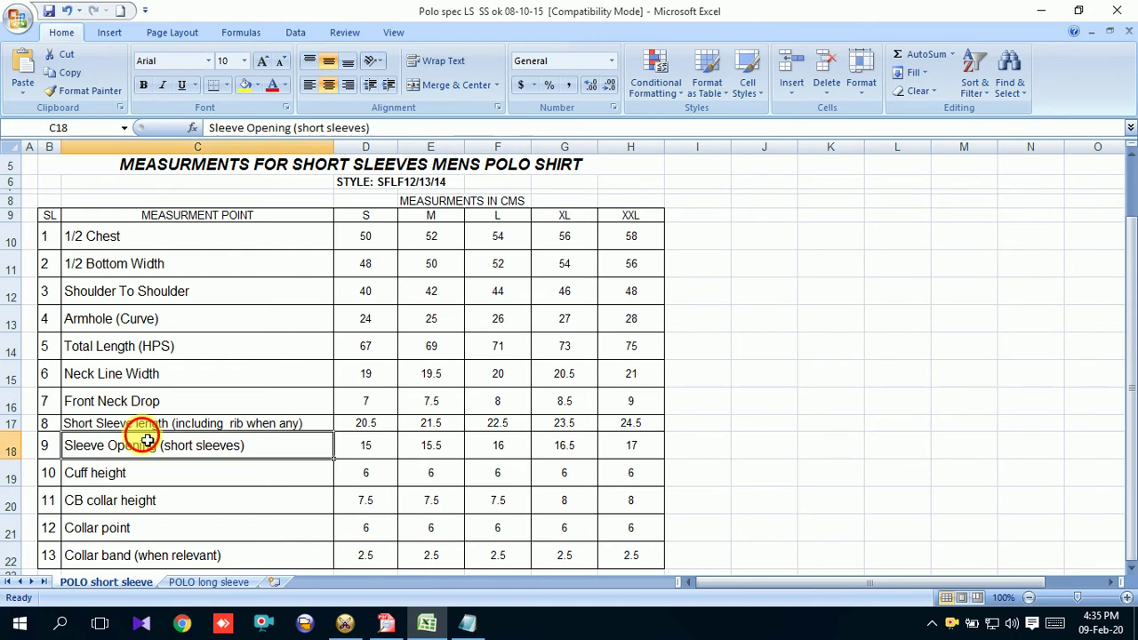
pyautogui.click(526, 427)
pyautogui.click(520, 458)
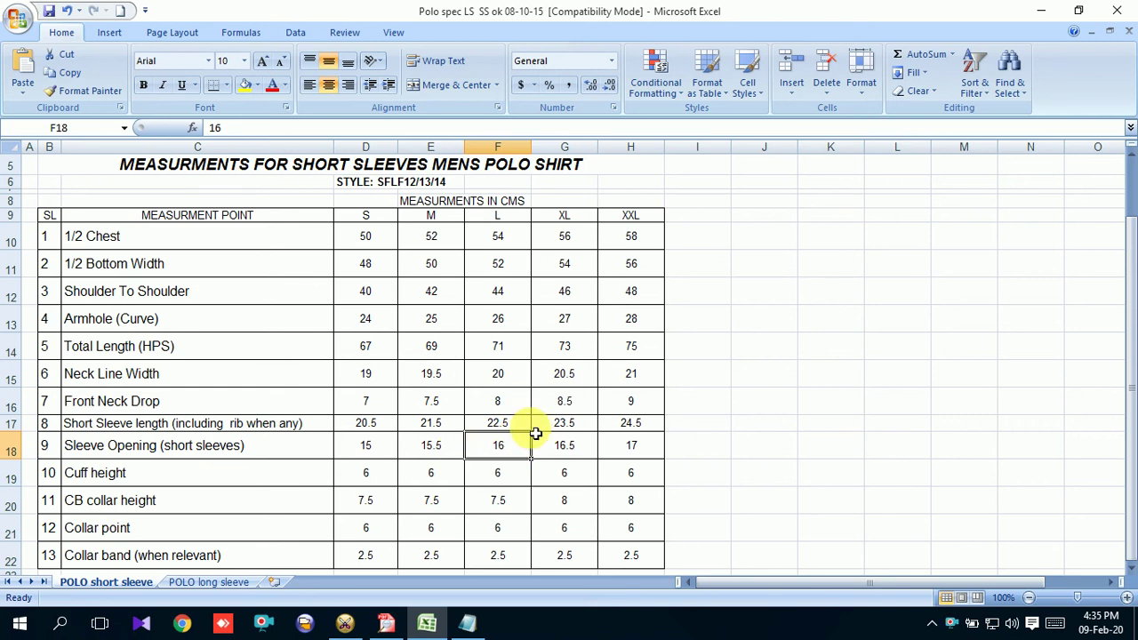
pyautogui.click(1043, 10)
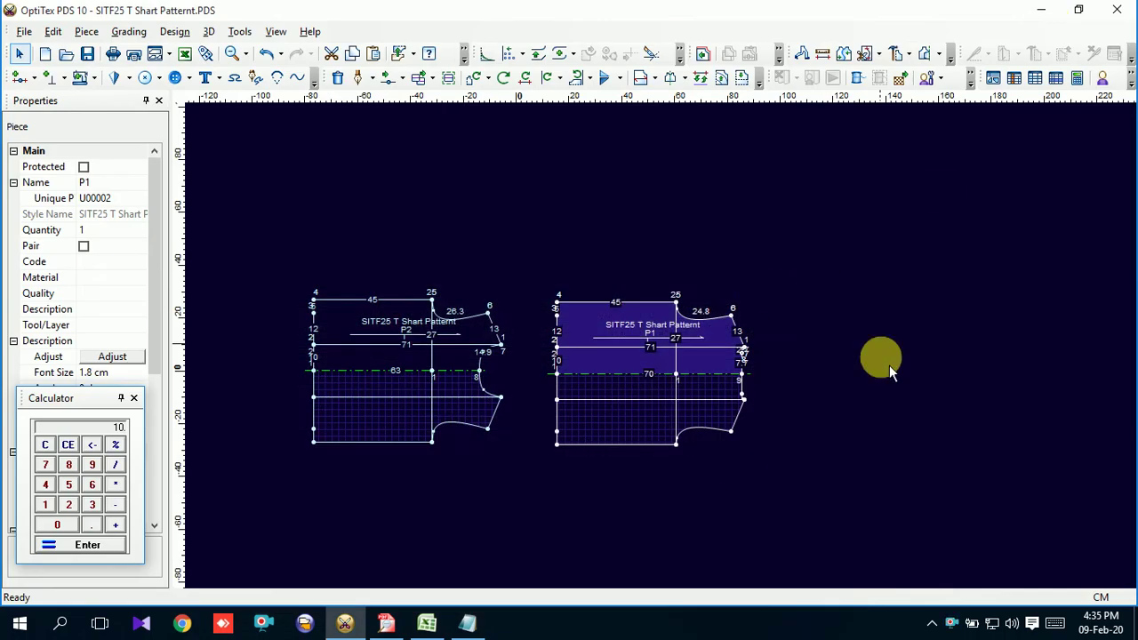
# Create a 22.5 by 19 rectangle piece and place it beside P1 and P2.
pyautogui.moveTo(889, 365); pyautogui.dragTo(677, 316, button='middle')
pyautogui.rightClick(673, 312)
pyautogui.moveTo(723, 376)
pyautogui.click(879, 414)
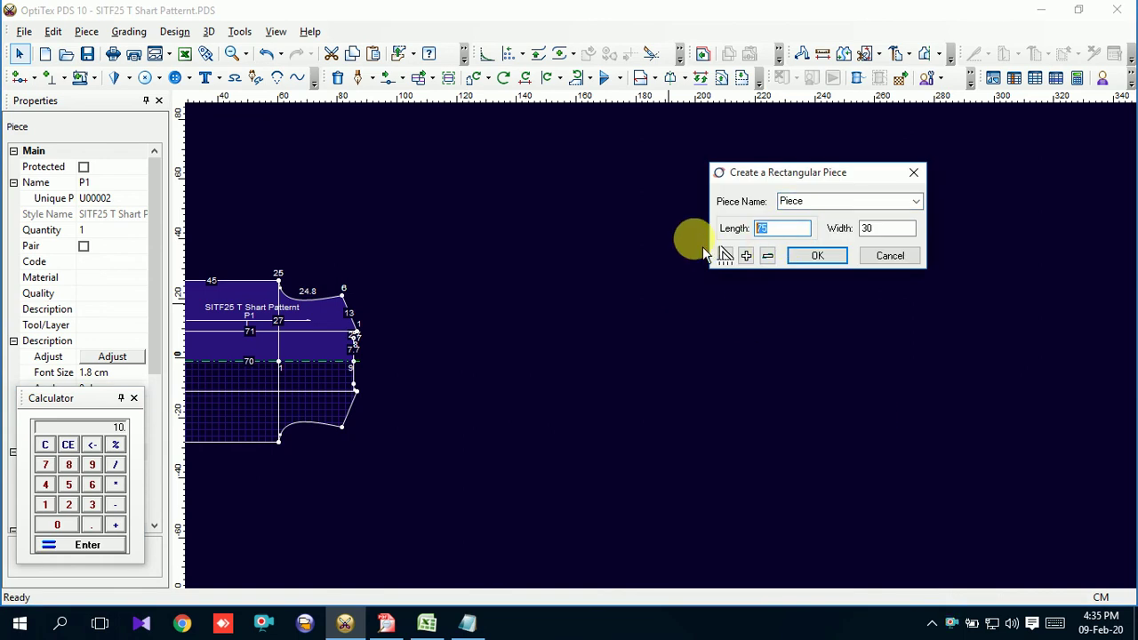
pyautogui.write('225')
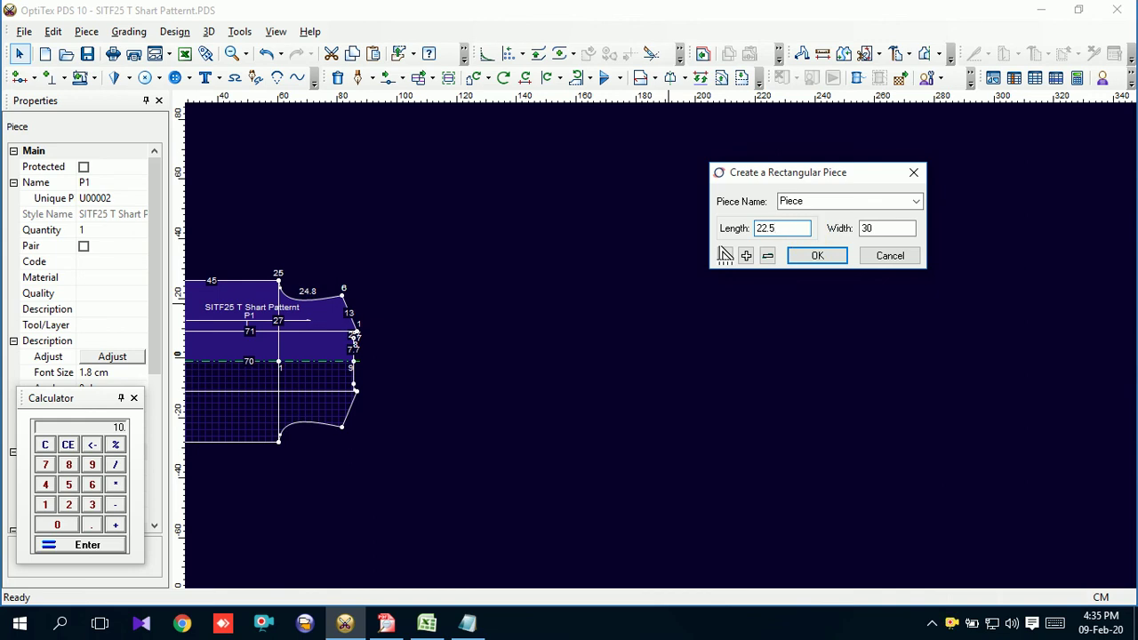
pyautogui.click(815, 256)
pyautogui.moveTo(316, 195)
pyautogui.mouseDown()
pyautogui.moveTo(956, 422)
pyautogui.moveTo(974, 378)
pyautogui.mouseUp()
pyautogui.press('F5')
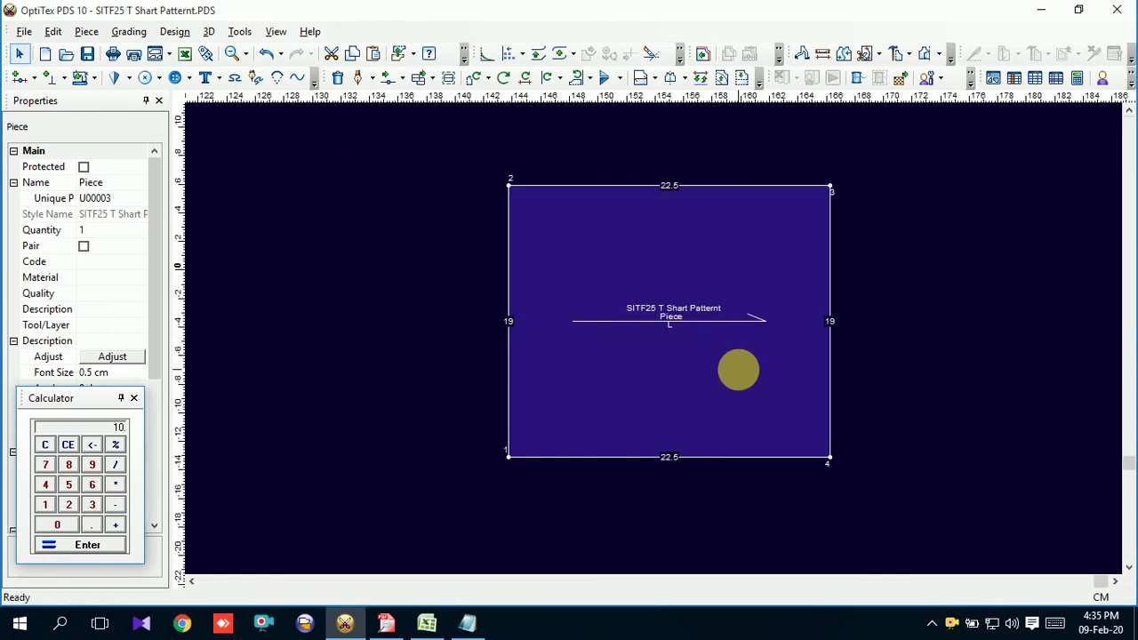
pyautogui.scroll(1, 694, 365)
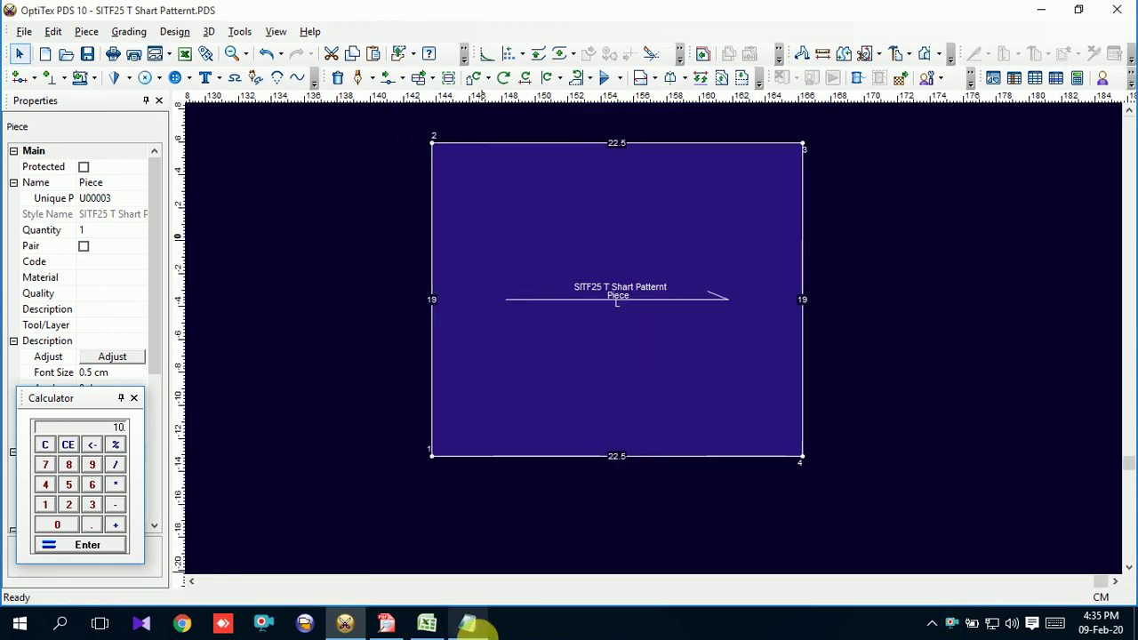
pyautogui.click(469, 624)
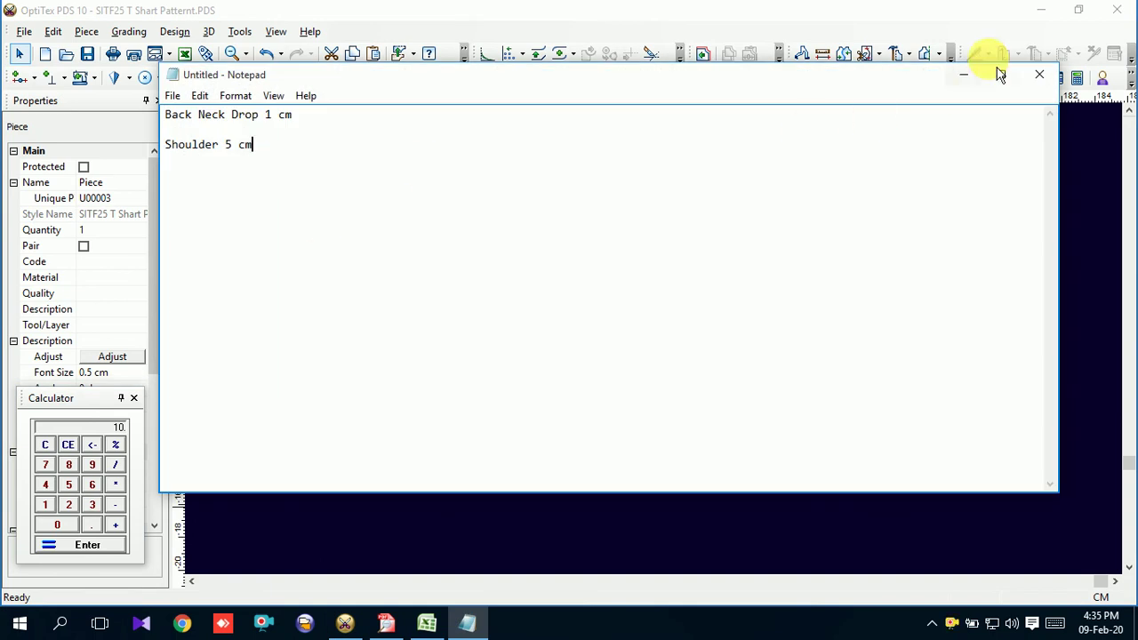
pyautogui.click(964, 74)
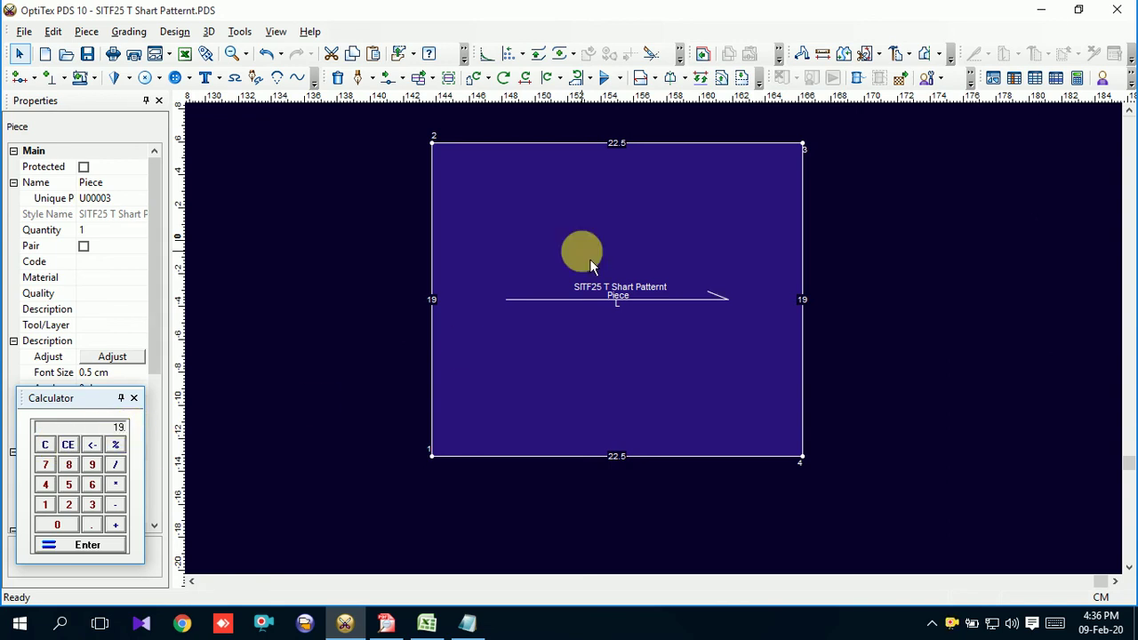
pyautogui.scroll(1, 654, 337)
pyautogui.scroll(-1, 656, 338)
pyautogui.scroll(1, 662, 356)
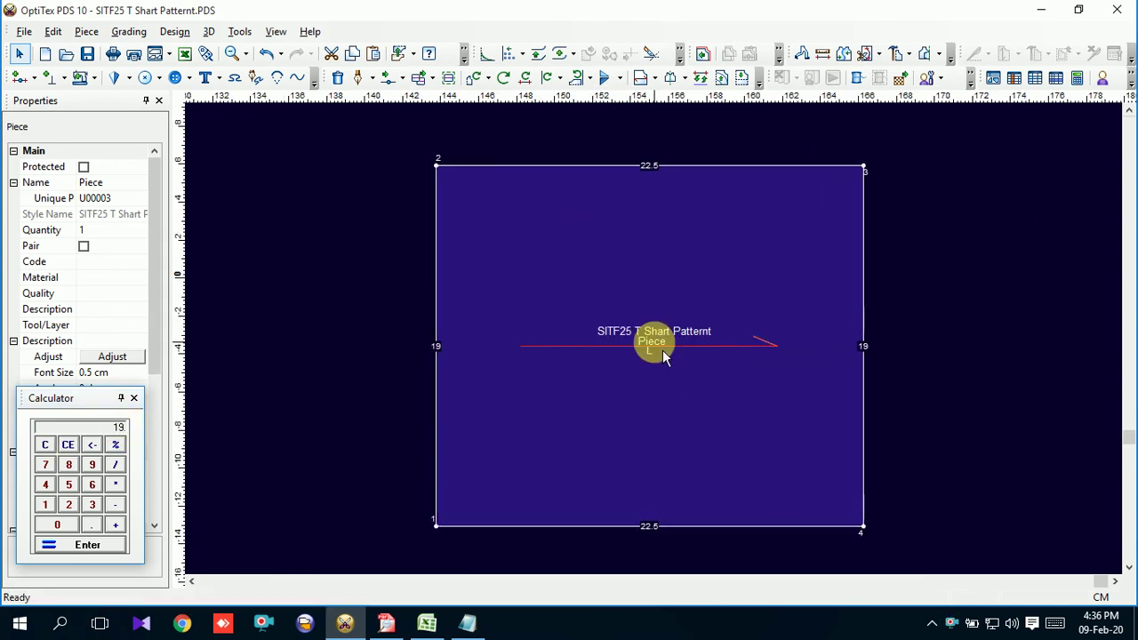
pyautogui.click(468, 622)
pyautogui.click(468, 623)
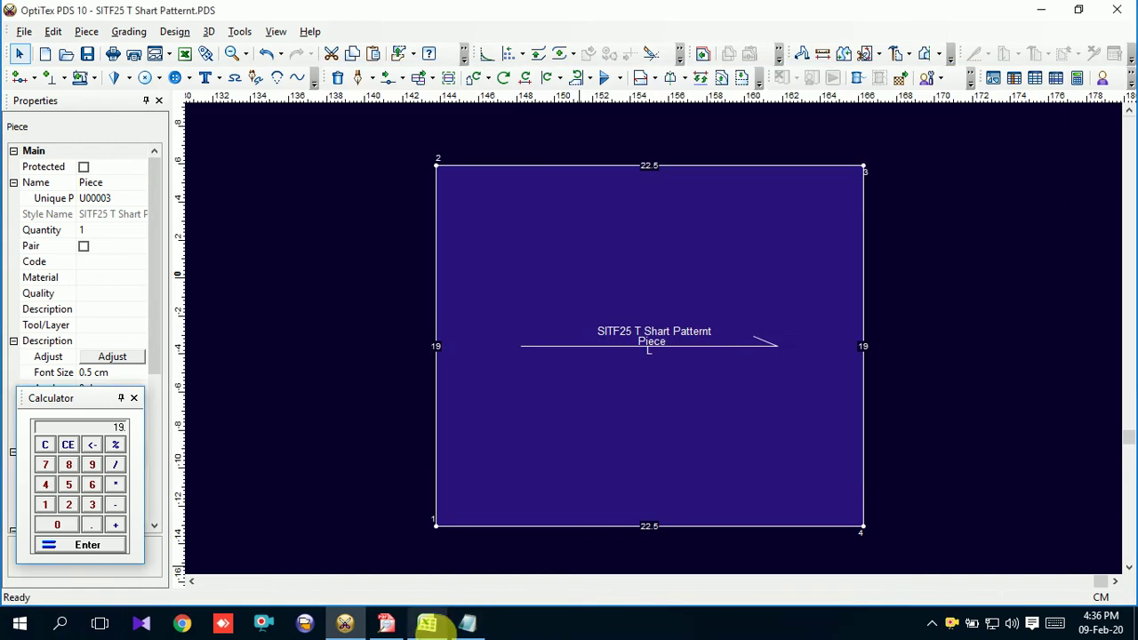
pyautogui.click(436, 626)
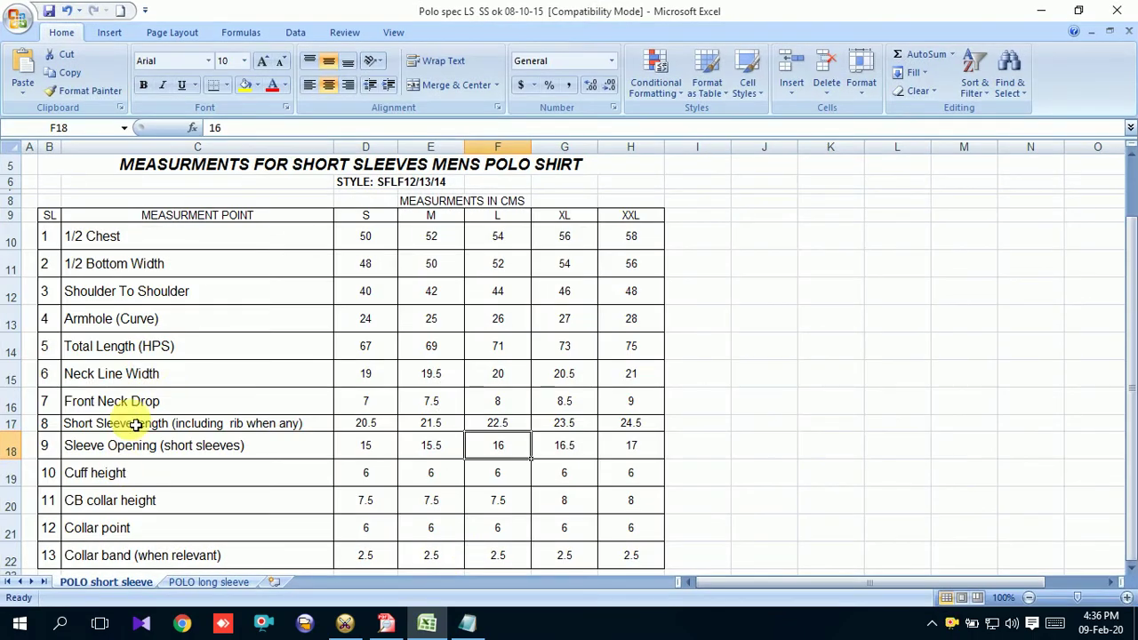
pyautogui.click(156, 455)
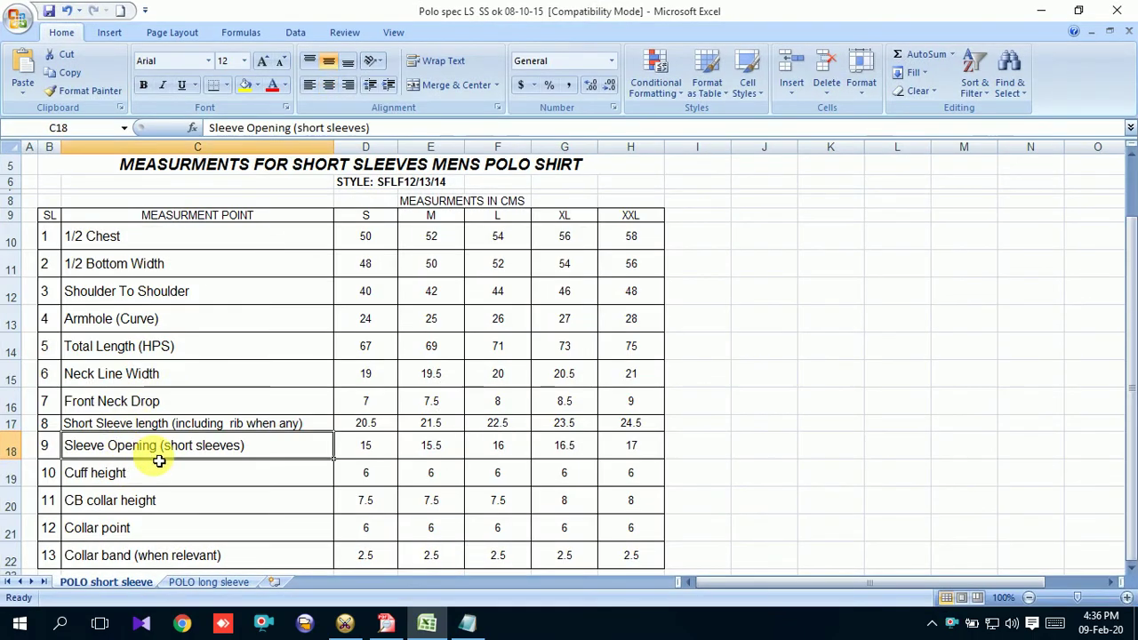
pyautogui.click(514, 456)
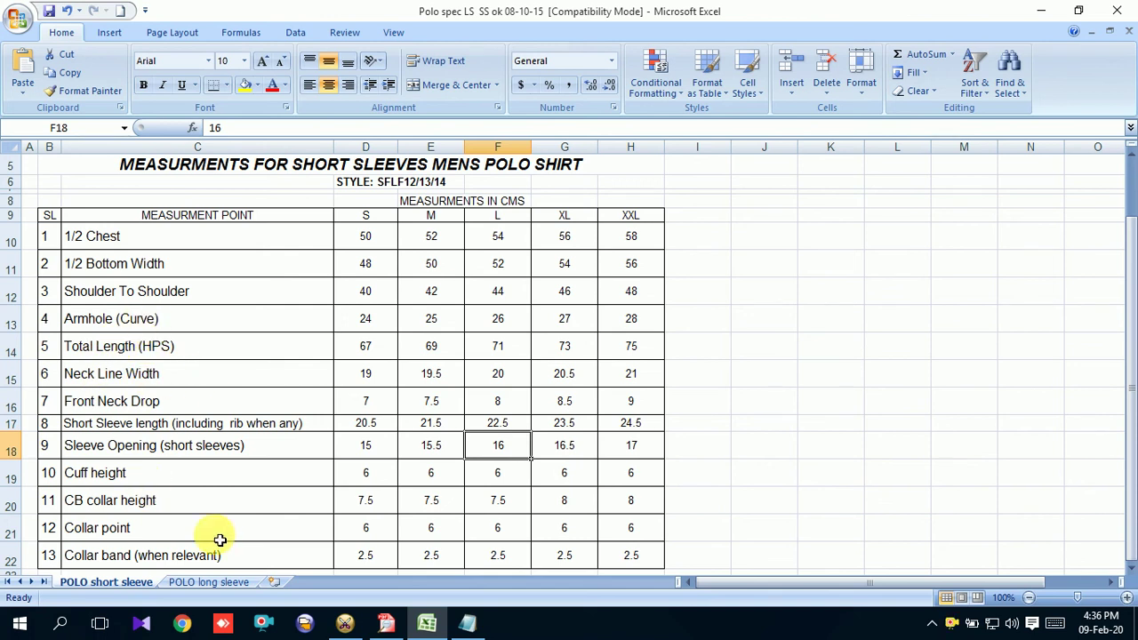
pyautogui.scroll(-1, 222, 536)
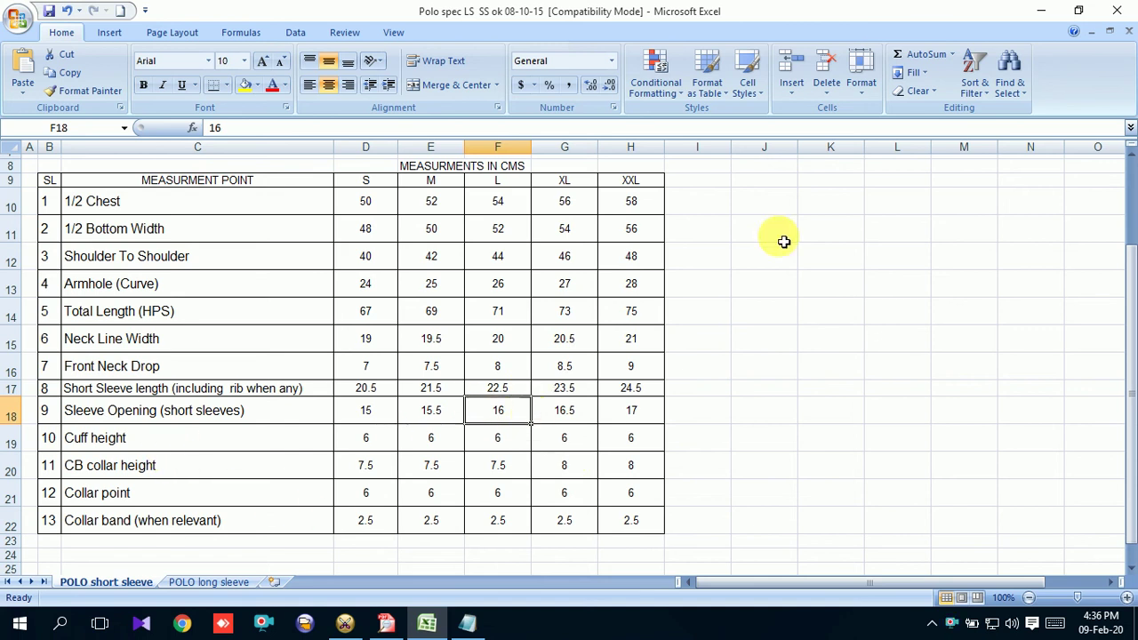
pyautogui.click(1042, 9)
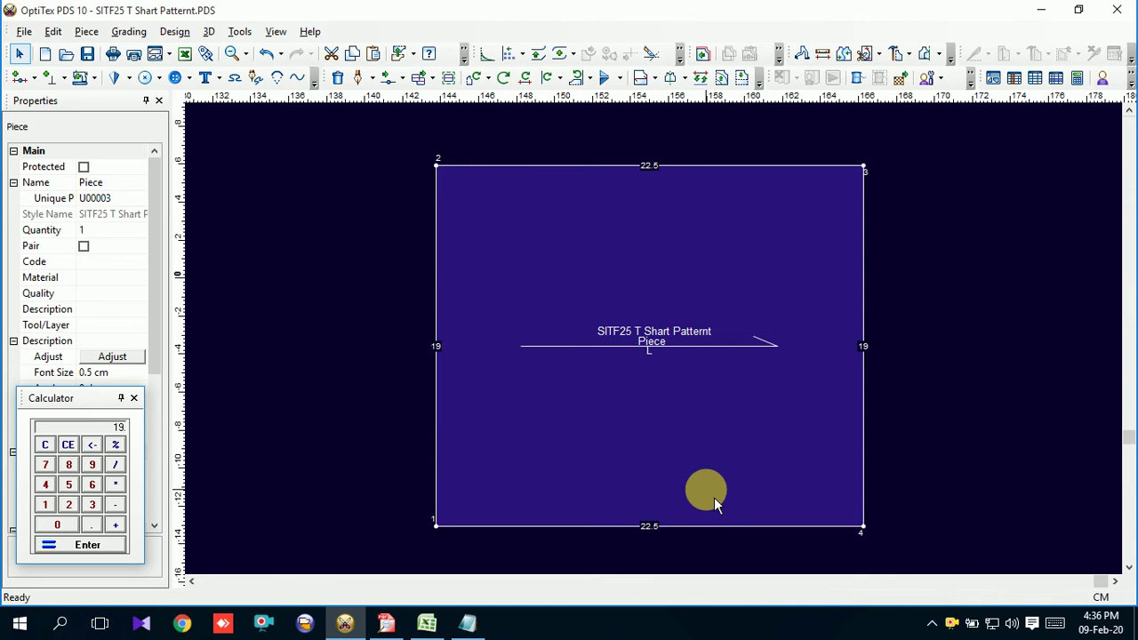
# Add an internal line parallel to the bottom edge, 15 cm above it.
pyautogui.click(721, 78)
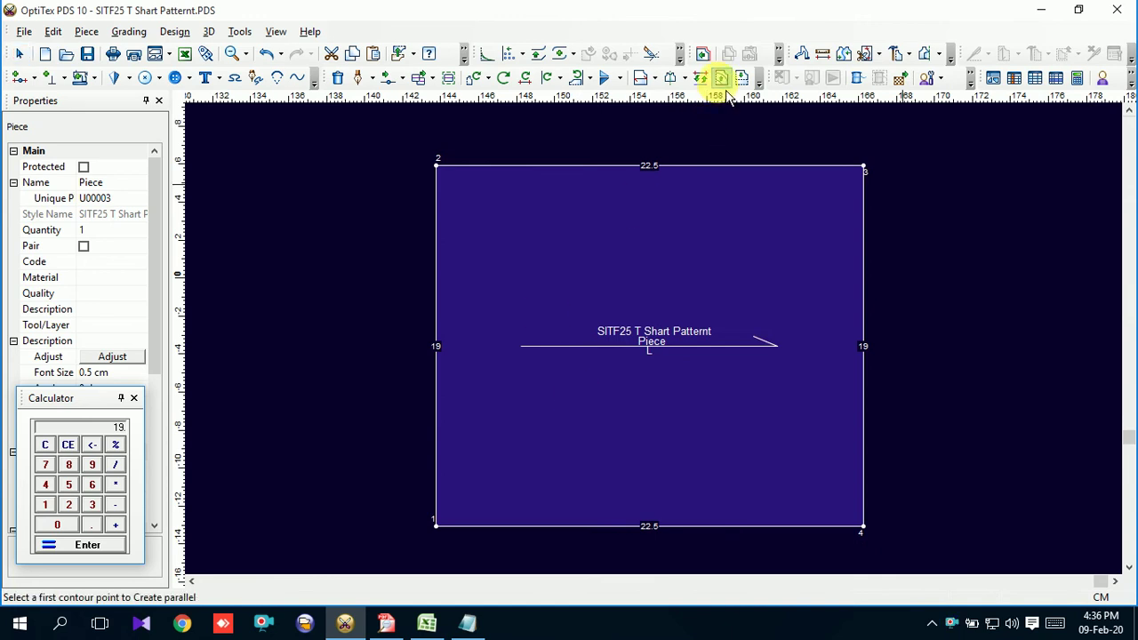
pyautogui.click(862, 527)
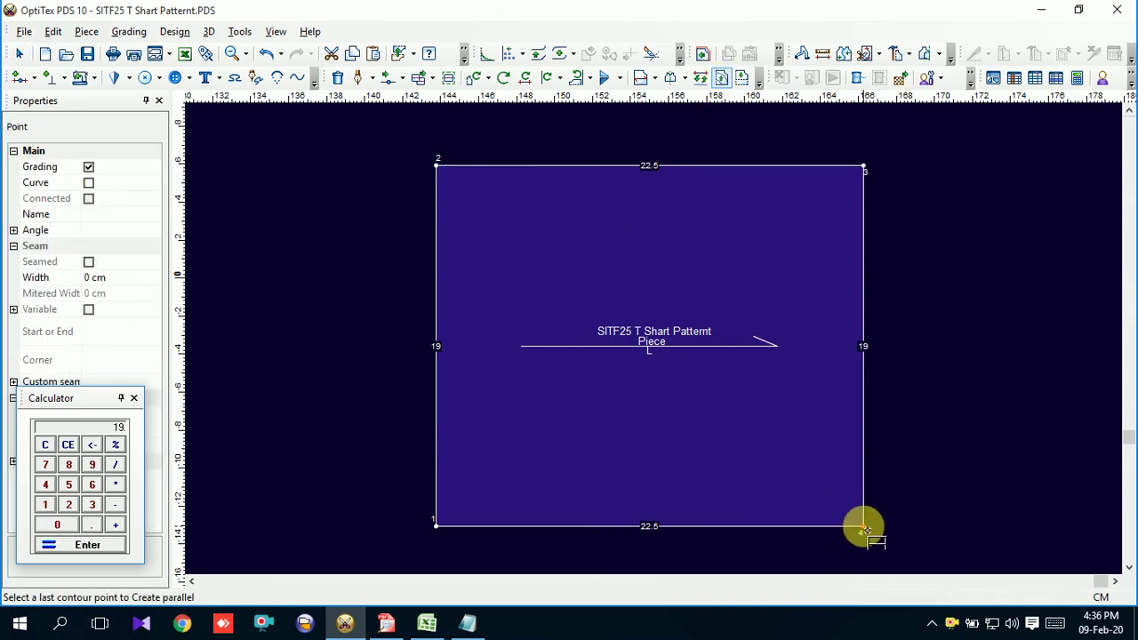
pyautogui.click(436, 524)
pyautogui.write('15')
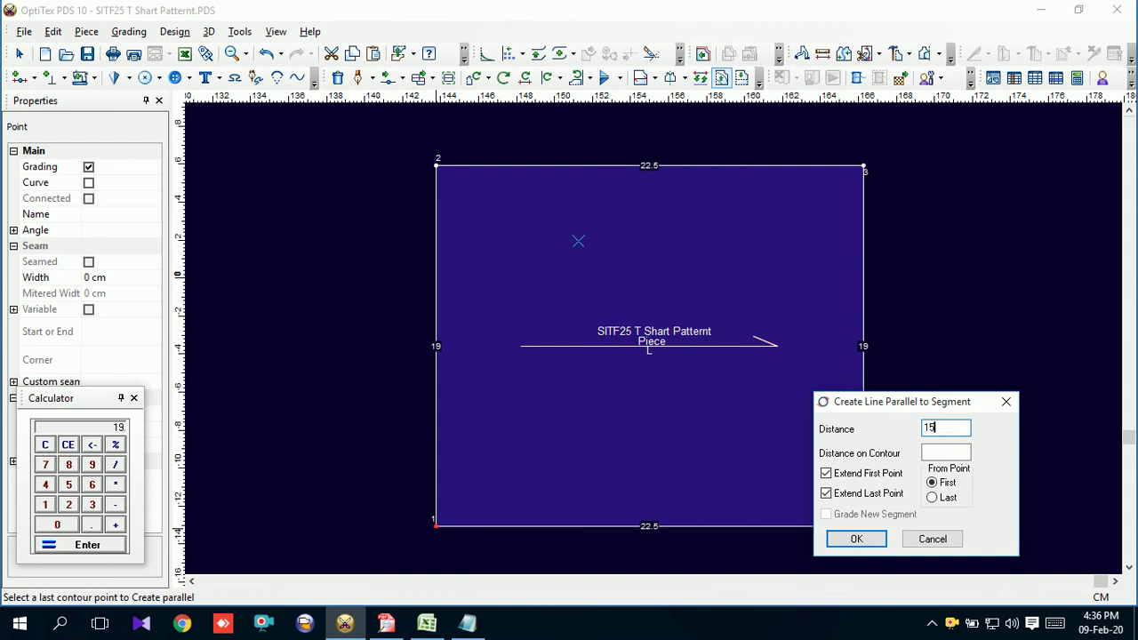
pyautogui.press('Return')
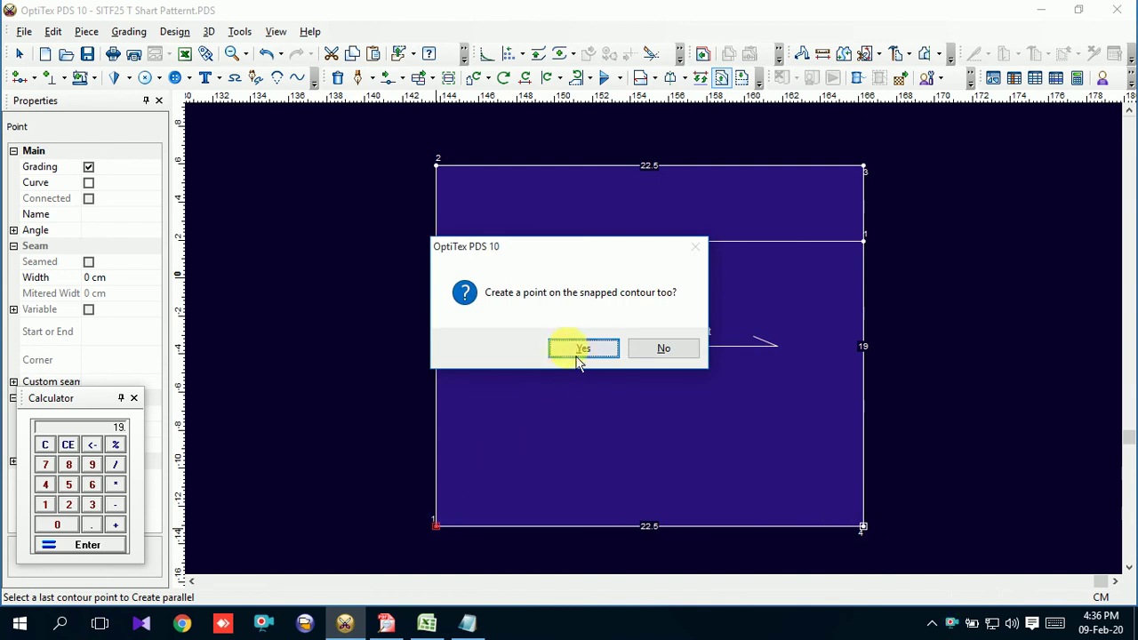
pyautogui.click(582, 349)
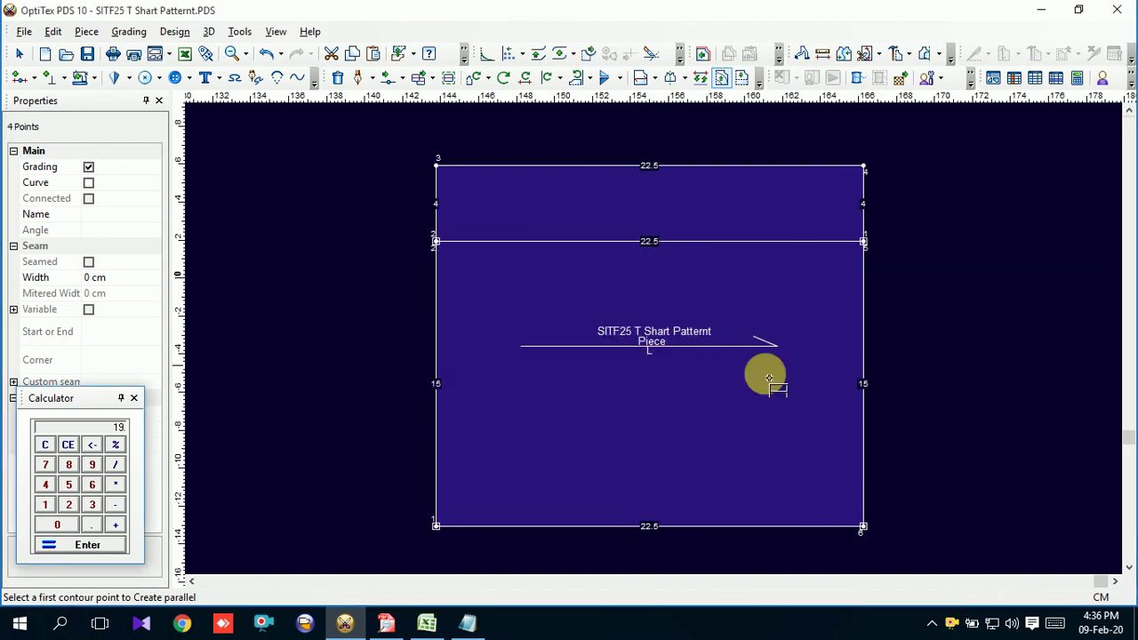
# Add a vertical parallel line 7.5 cm from the left edge, splitting the top 7.5/15.
pyautogui.click(864, 167)
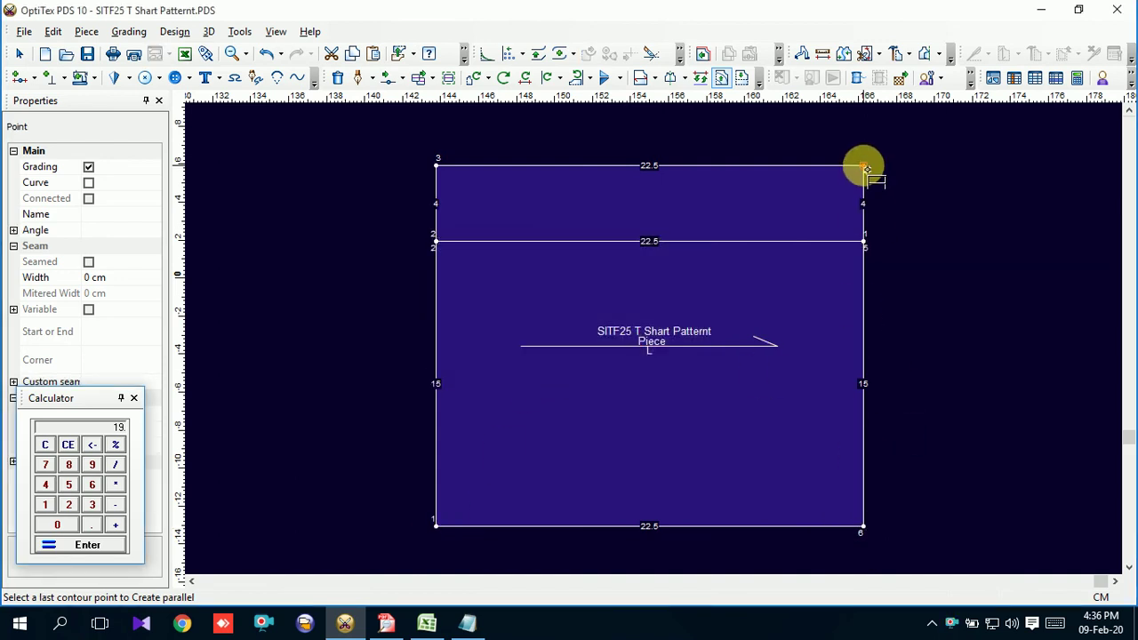
pyautogui.click(866, 529)
pyautogui.click(856, 539)
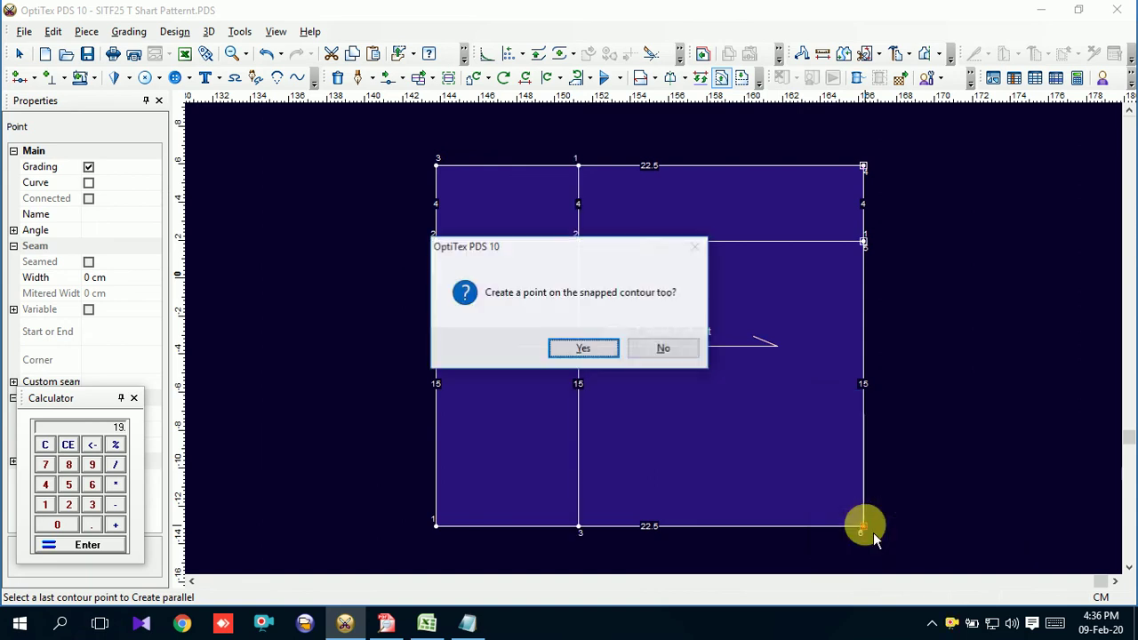
pyautogui.click(587, 348)
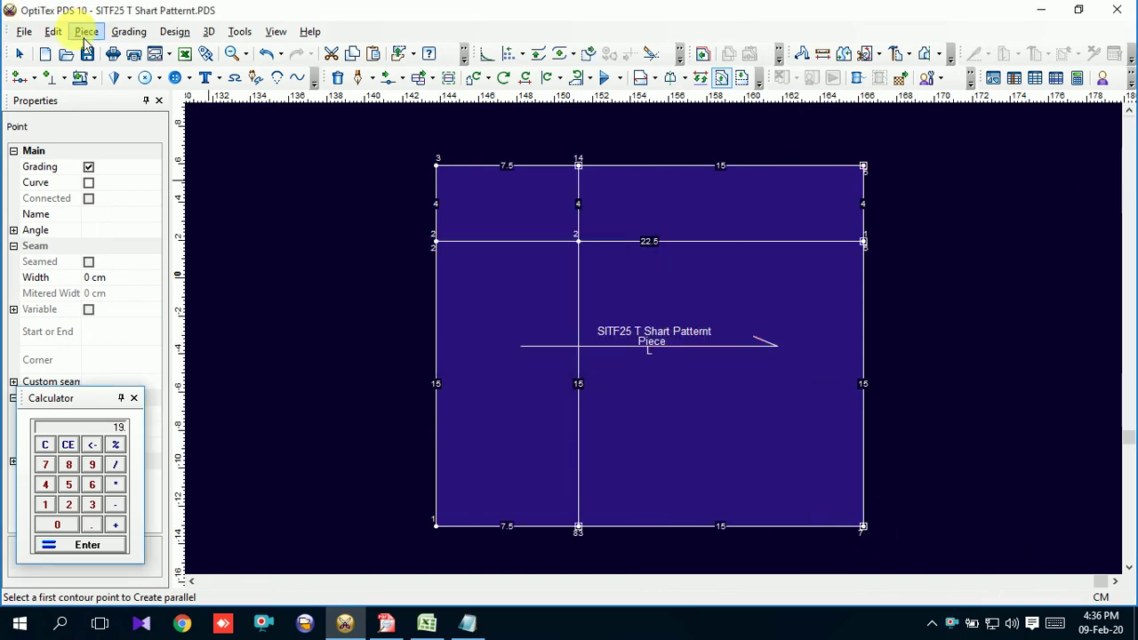
pyautogui.click(316, 236)
pyautogui.rightClick(299, 187)
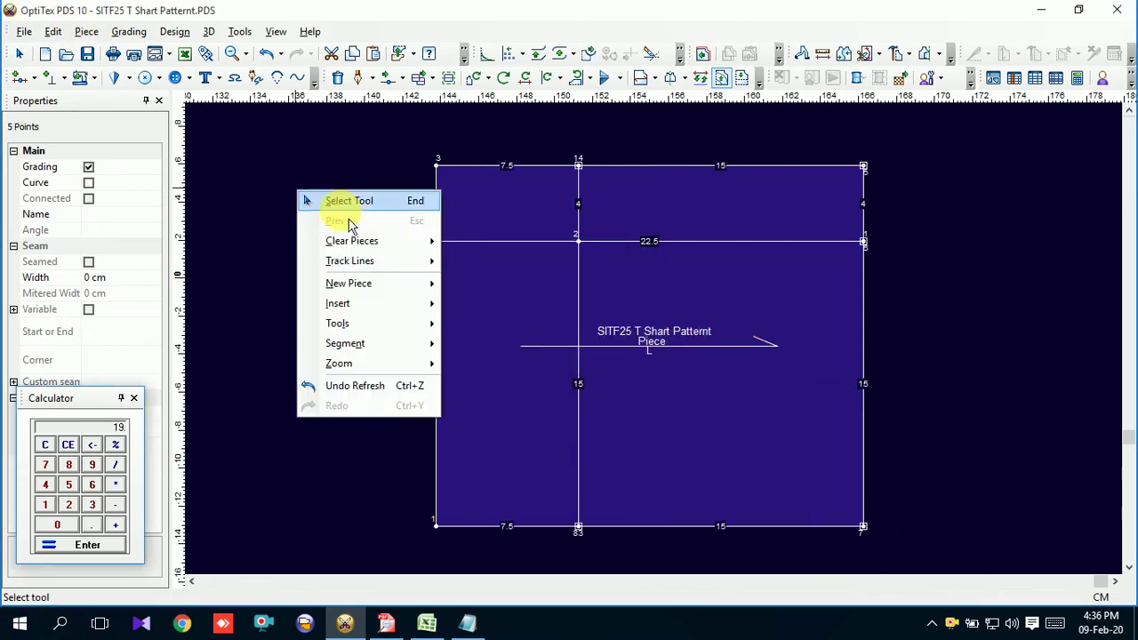
pyautogui.click(342, 203)
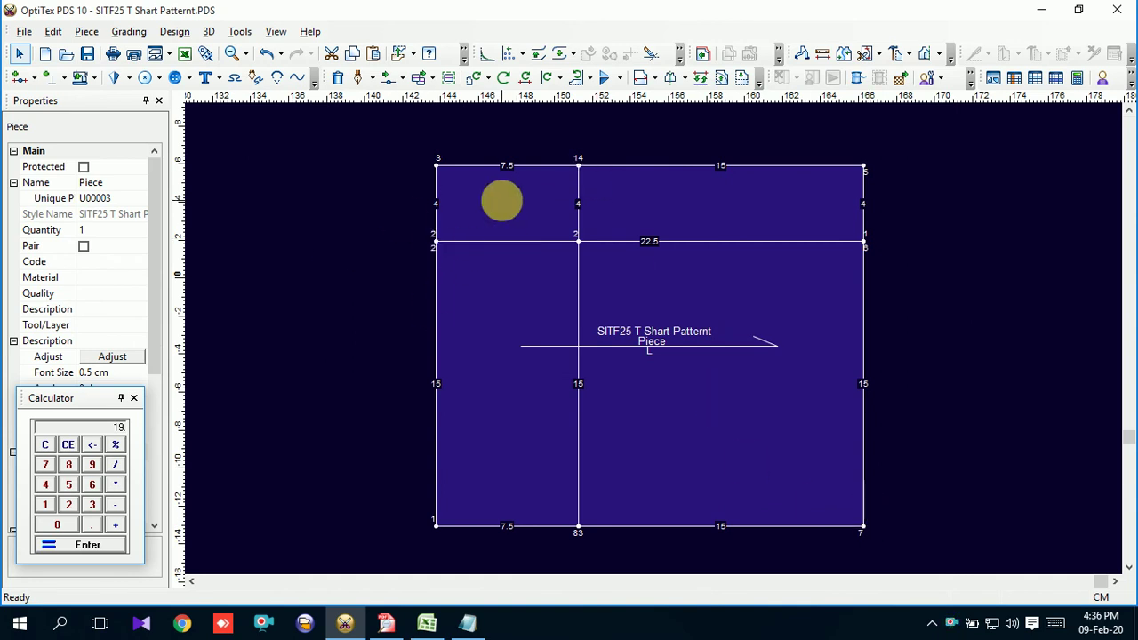
# Draw an internal contour from the left-edge point to point 14 to the bottom-right corner.
pyautogui.click(358, 77)
pyautogui.click(435, 243)
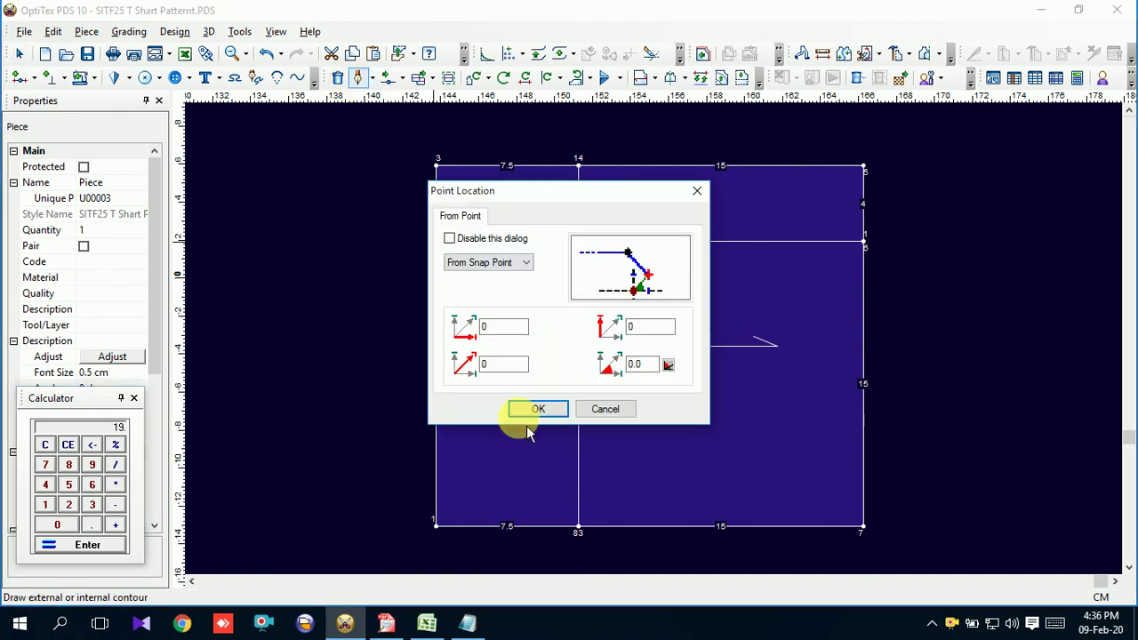
pyautogui.click(532, 412)
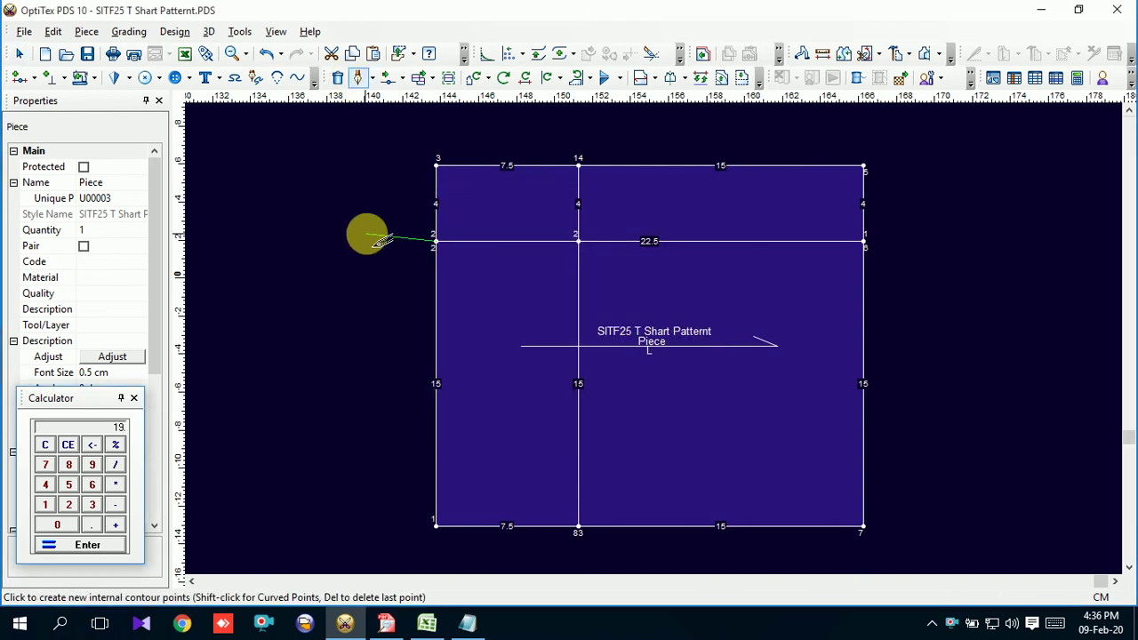
pyautogui.click(579, 167)
pyautogui.click(756, 361)
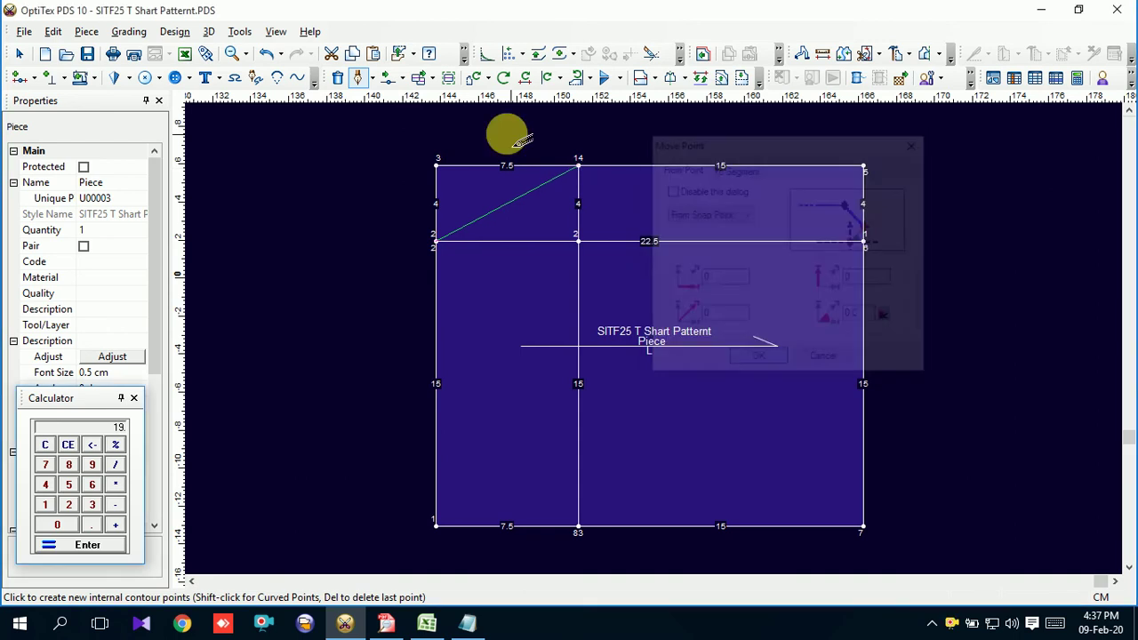
pyautogui.click(863, 527)
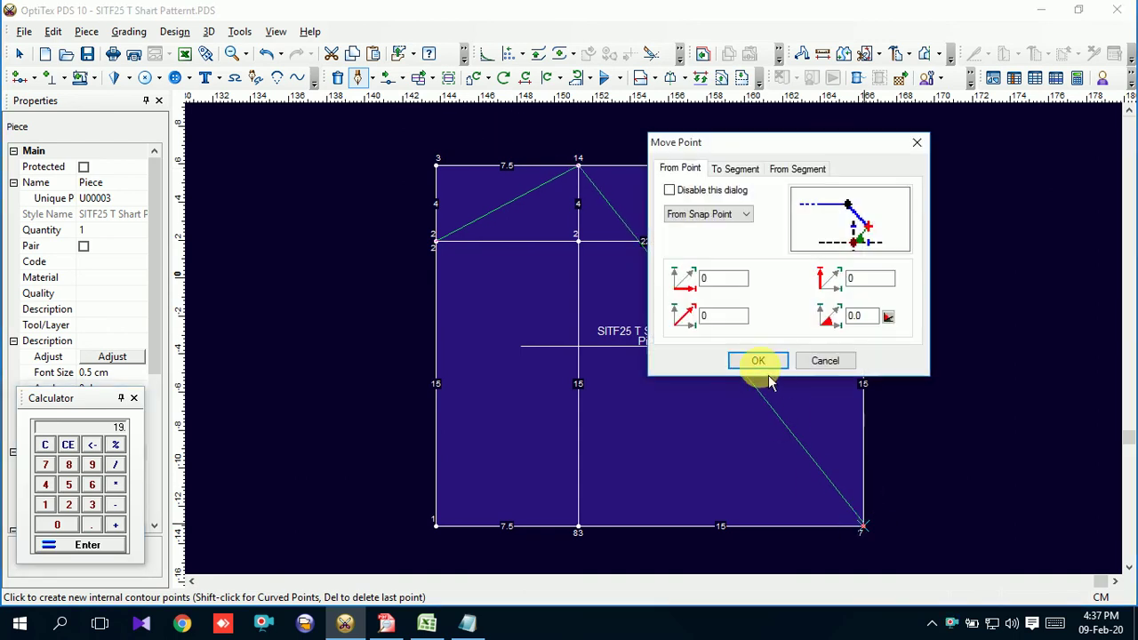
pyautogui.press('Return')
pyautogui.rightClick(922, 229)
pyautogui.click(900, 276)
pyautogui.rightClick(941, 197)
pyautogui.click(960, 205)
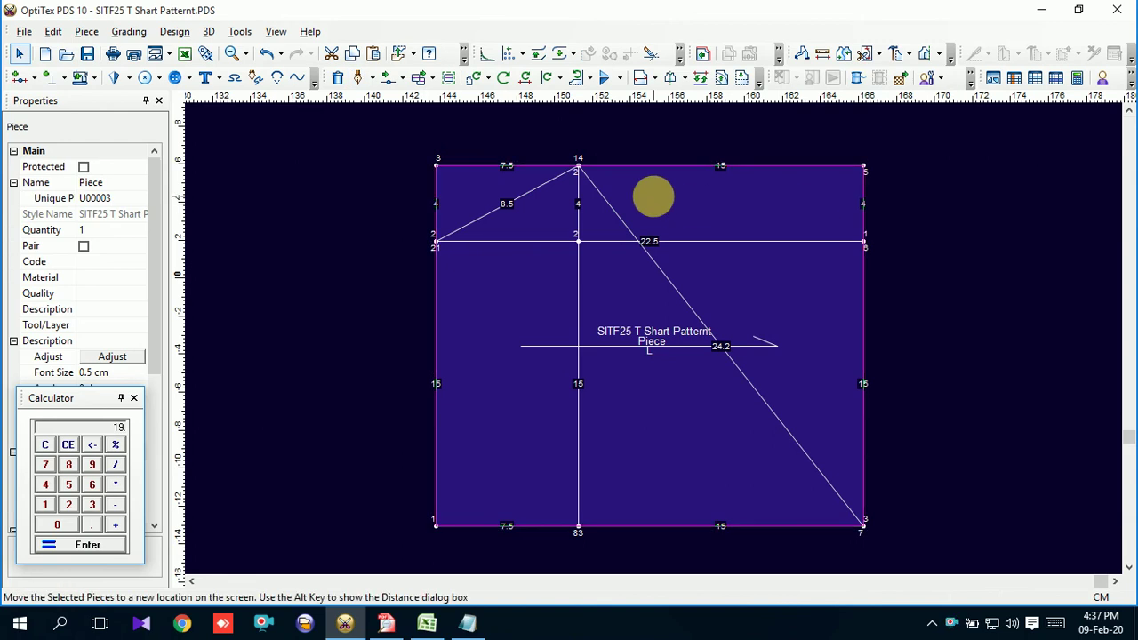
# Multi Move point 14 right by 0.7 and then 0.4, placing it 8.6 cm in.
pyautogui.scroll(2, 662, 348)
pyautogui.scroll(1, 663, 348)
pyautogui.scroll(1, 662, 347)
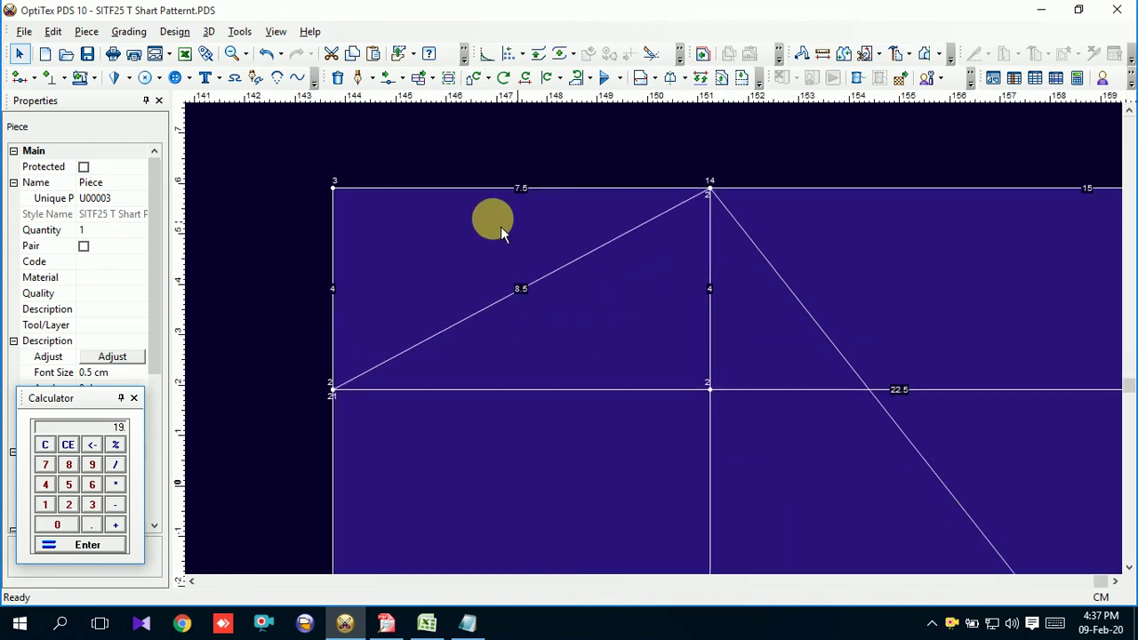
pyautogui.click(397, 78)
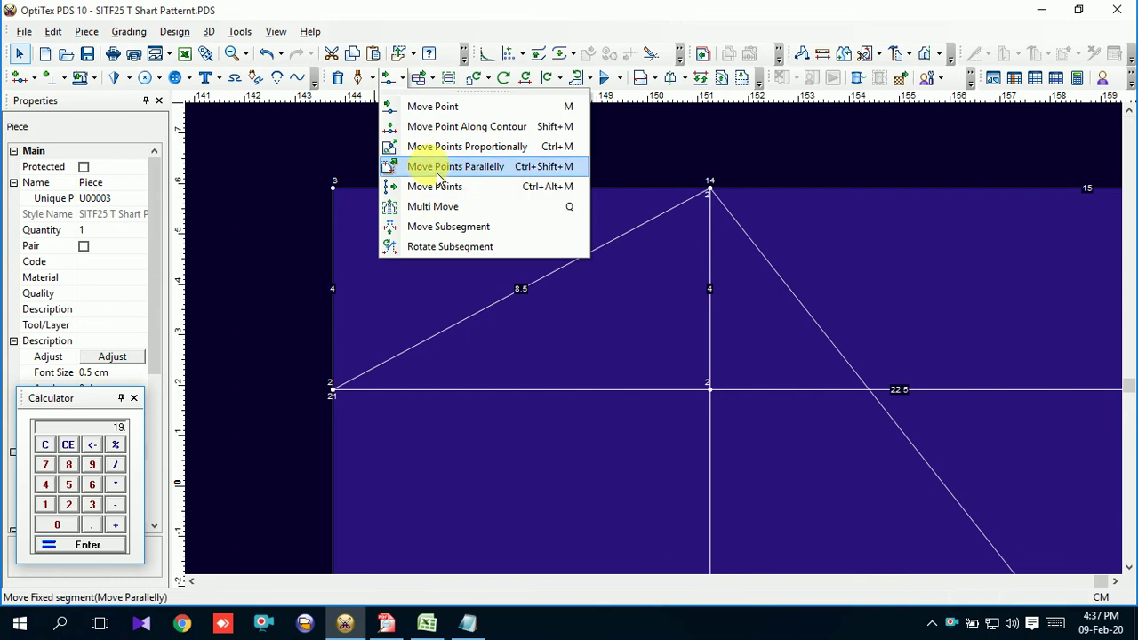
pyautogui.click(445, 206)
pyautogui.moveTo(653, 134); pyautogui.dragTo(839, 280)
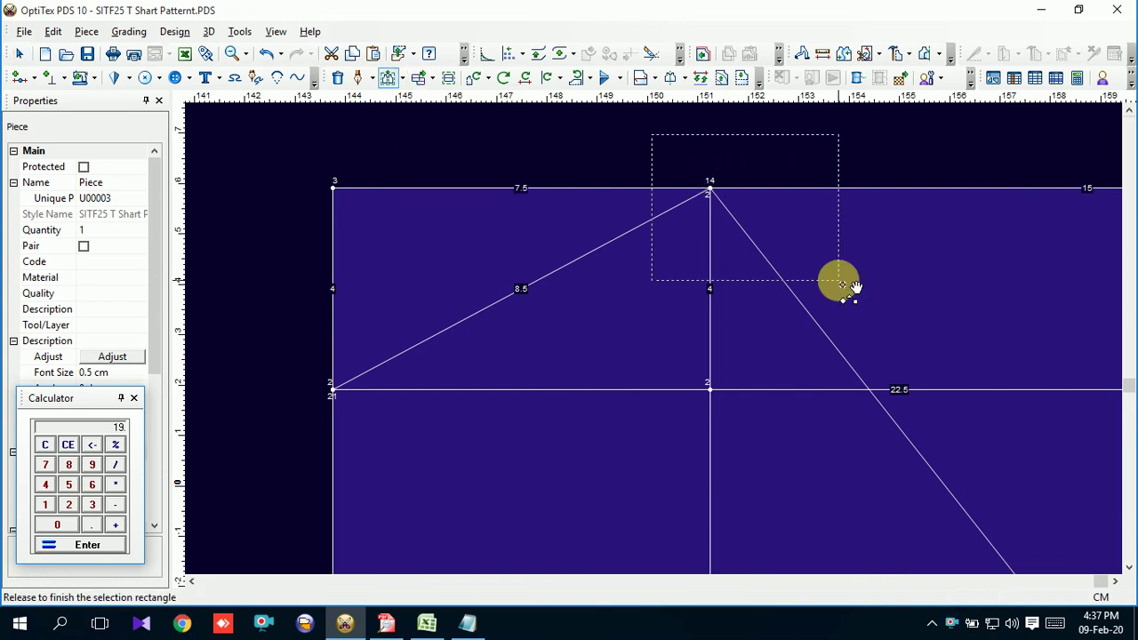
pyautogui.click(717, 195)
pyautogui.click(751, 195)
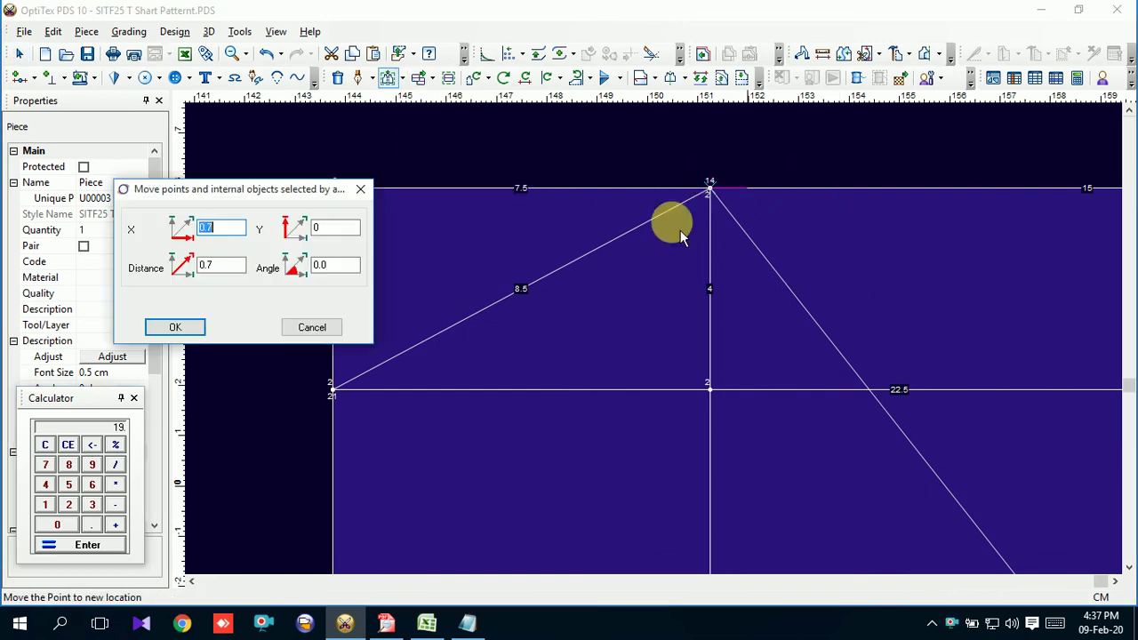
pyautogui.click(170, 329)
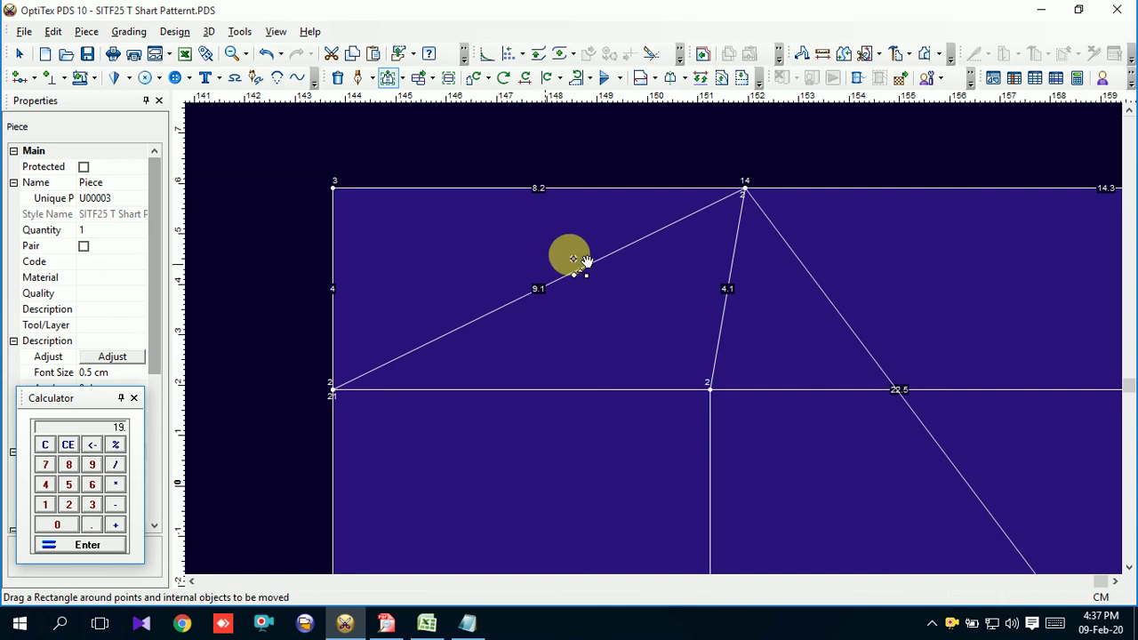
pyautogui.moveTo(729, 152); pyautogui.dragTo(831, 242)
pyautogui.click(744, 189)
pyautogui.click(766, 195)
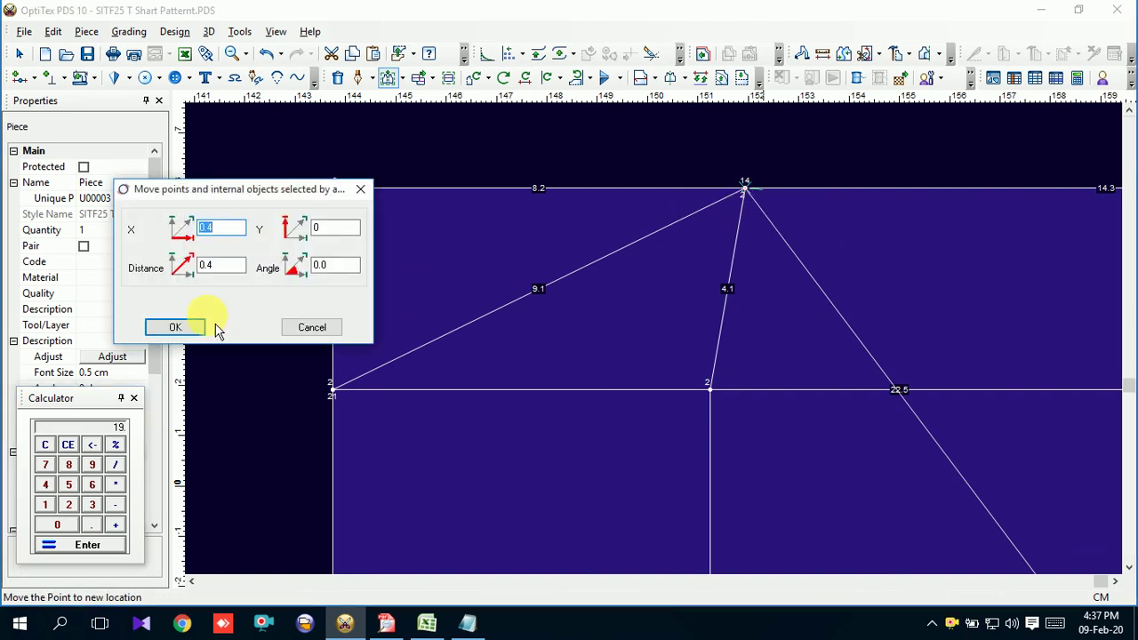
pyautogui.click(175, 327)
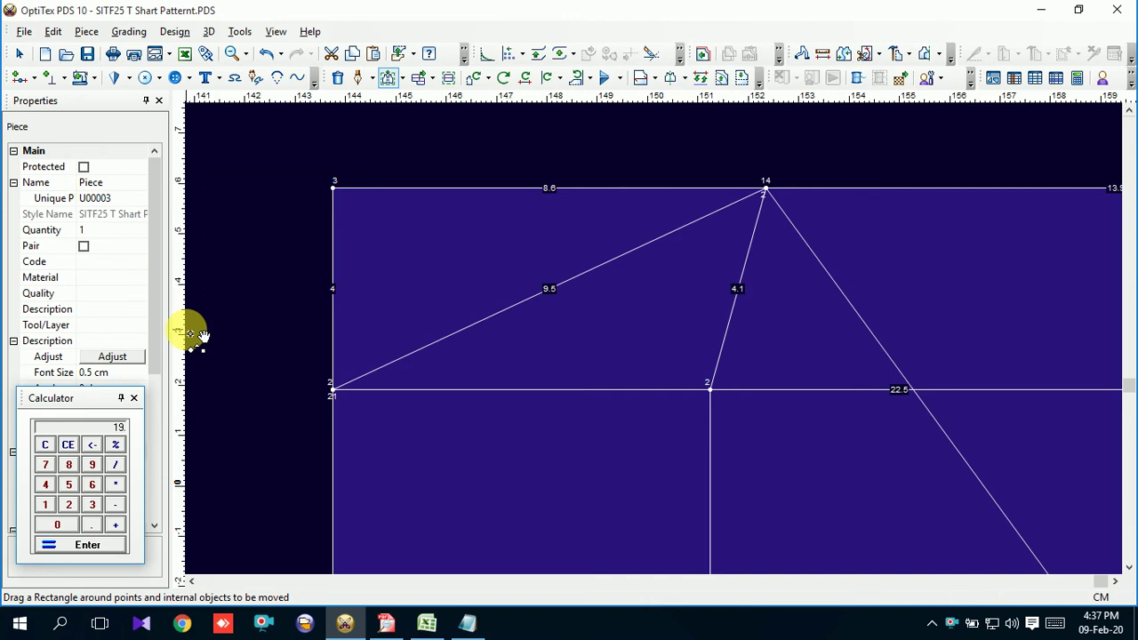
# Recheck point 14 with an unchanged Multi Move and inspect the new contour.
pyautogui.scroll(-2, 655, 338)
pyautogui.scroll(3, 658, 337)
pyautogui.moveTo(599, 132); pyautogui.dragTo(691, 193)
pyautogui.click(658, 157)
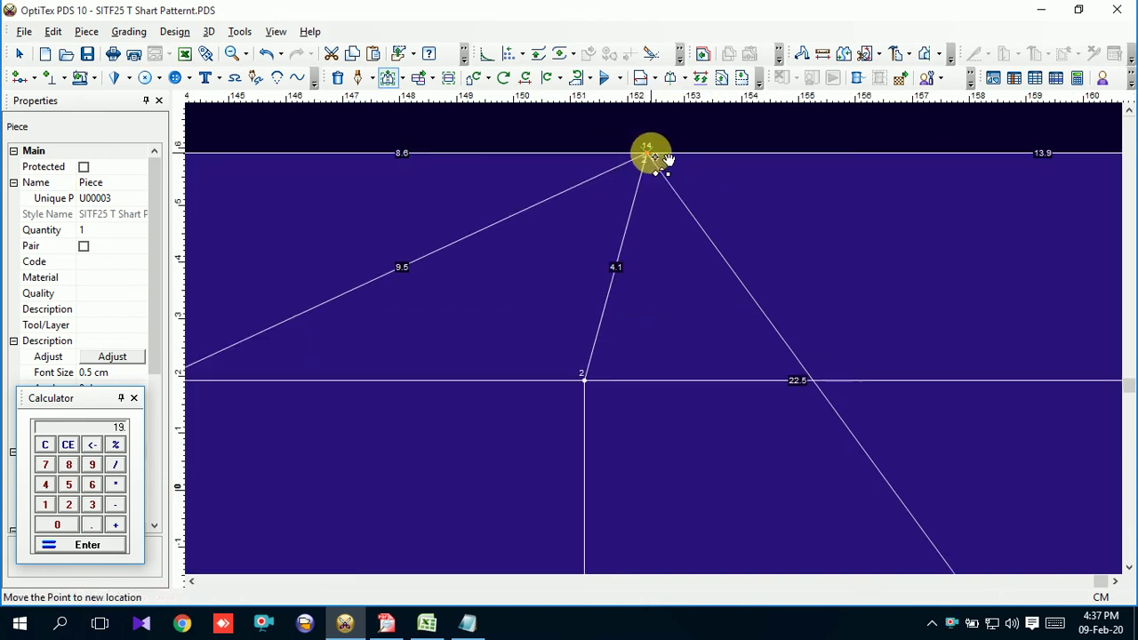
pyautogui.click(192, 343)
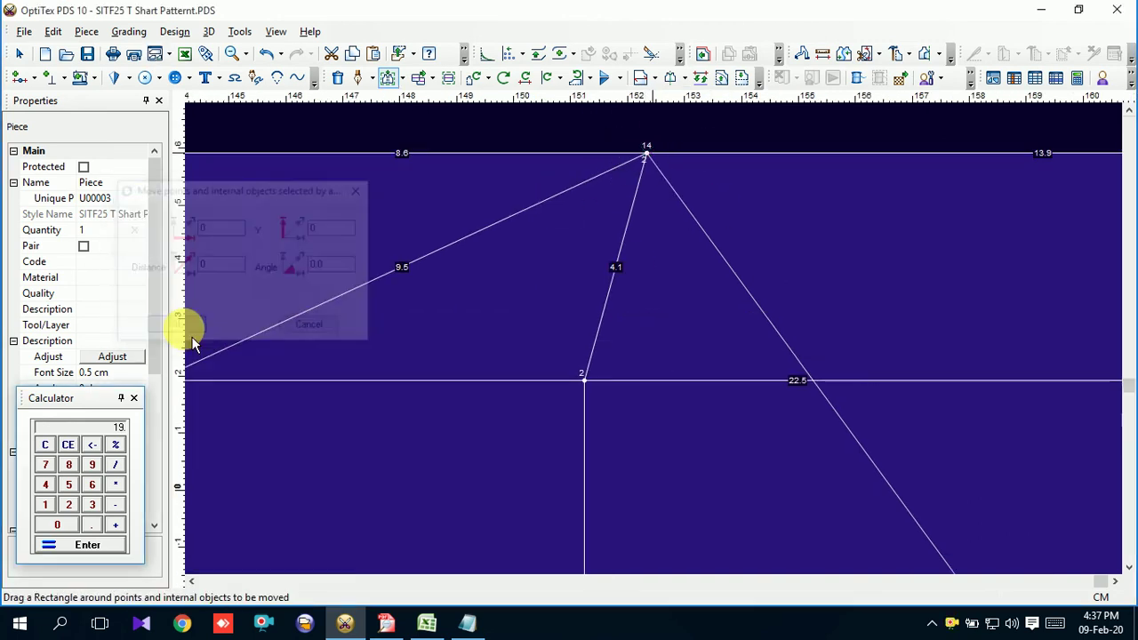
pyautogui.scroll(-2, 472, 448)
pyautogui.scroll(-2, 736, 436)
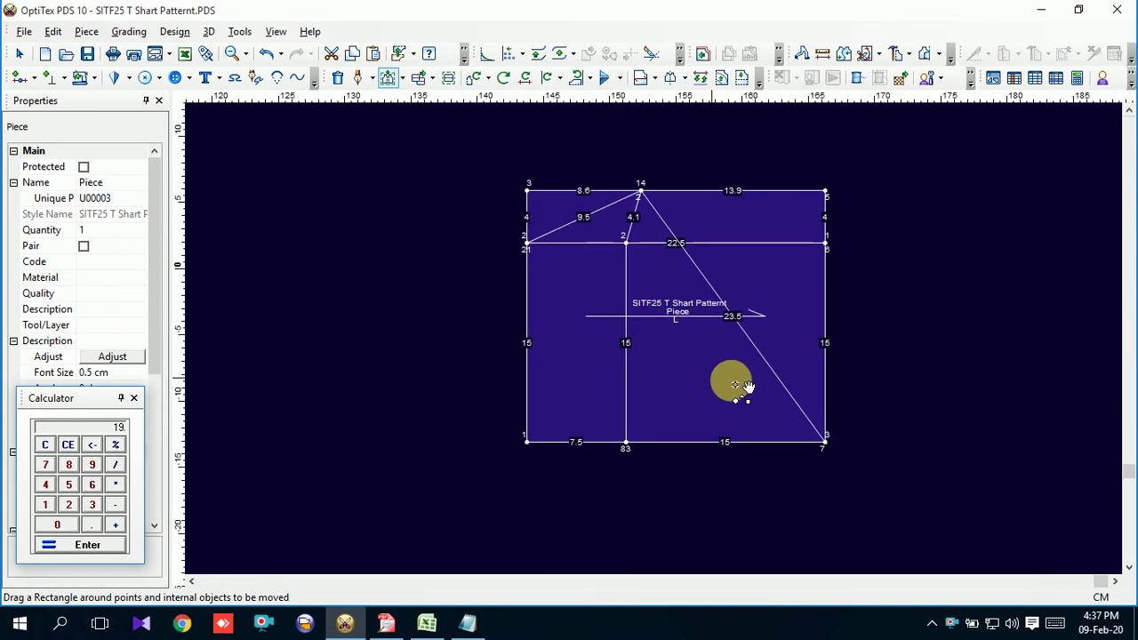
pyautogui.rightClick(892, 160)
pyautogui.click(945, 183)
pyautogui.scroll(1, 663, 347)
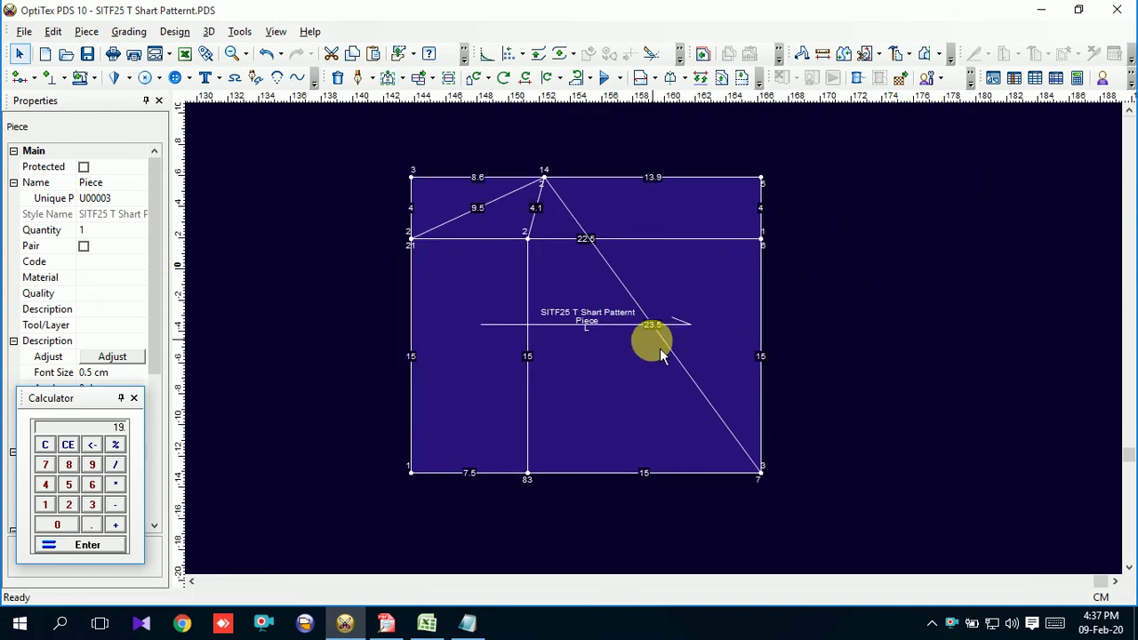
pyautogui.scroll(1, 662, 348)
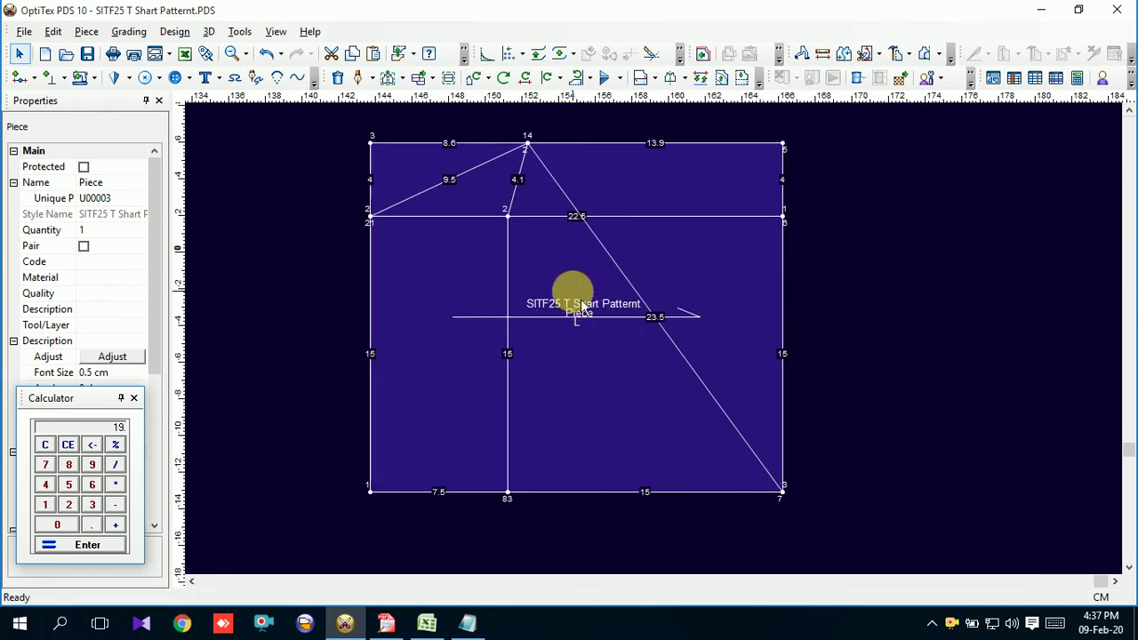
pyautogui.scroll(-1, 681, 419)
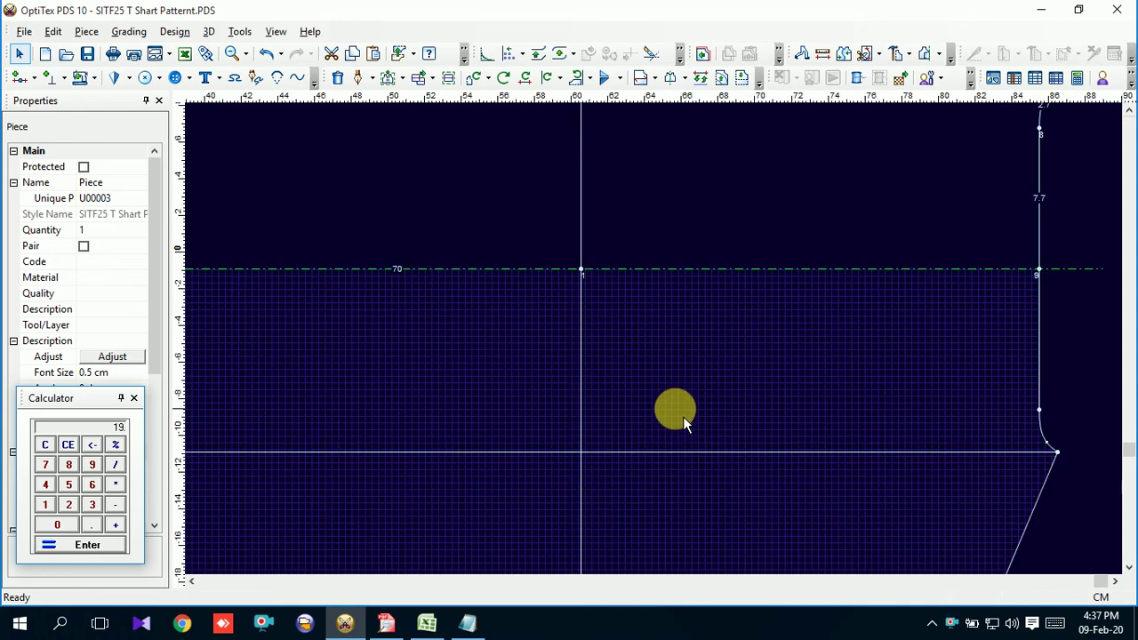
pyautogui.scroll(-1, 665, 348)
pyautogui.scroll(-1, 665, 346)
pyautogui.scroll(-1, 667, 344)
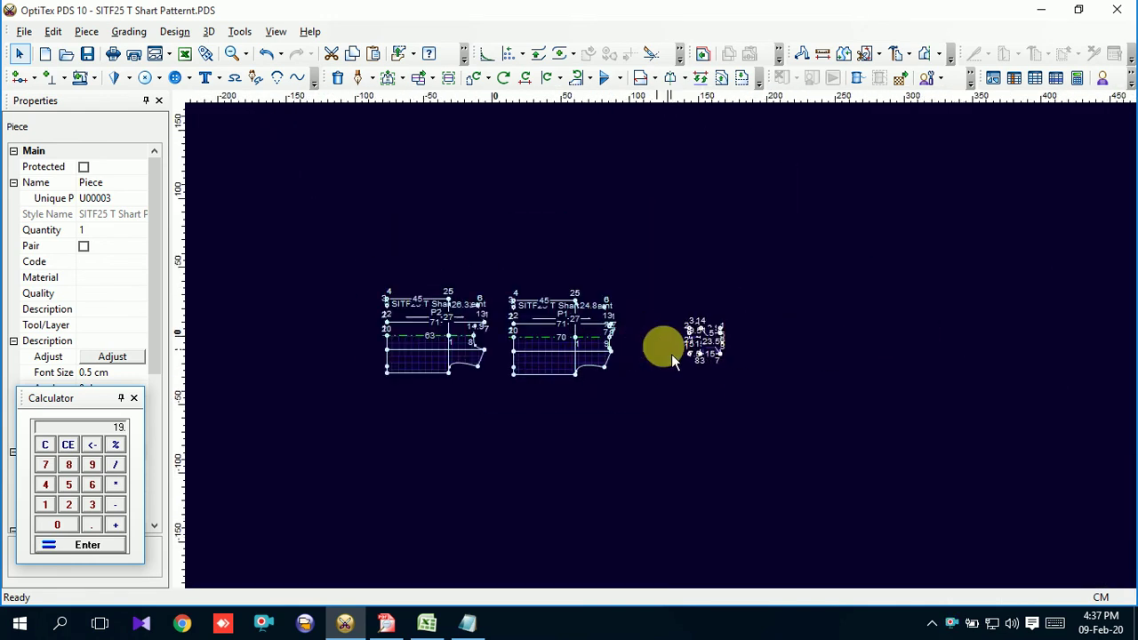
pyautogui.scroll(1, 667, 347)
pyautogui.scroll(1, 663, 345)
pyautogui.scroll(1, 666, 350)
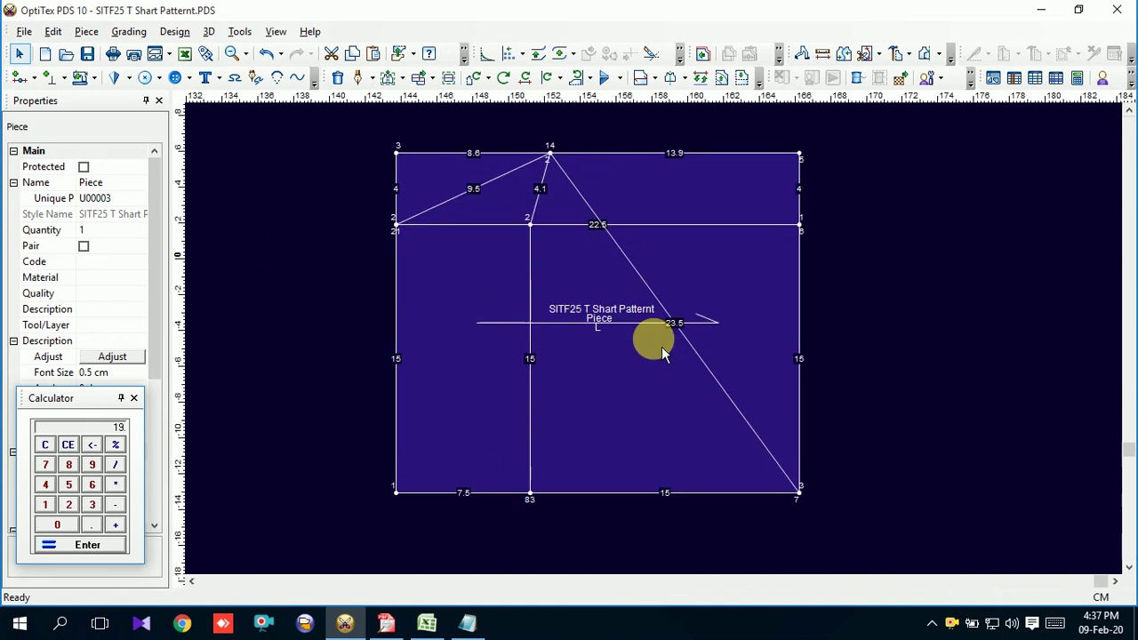
pyautogui.scroll(1, 663, 353)
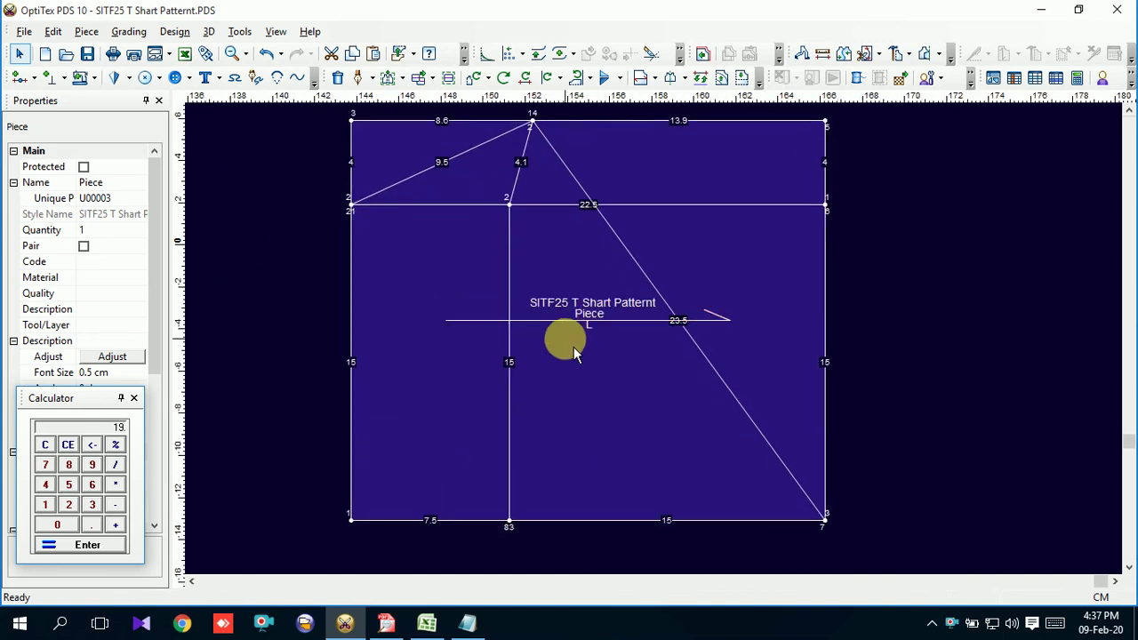
pyautogui.click(402, 79)
# Add a curve point on the point-14-to-corner diagonal and bow it into a 25.5 curve.
pyautogui.click(427, 104)
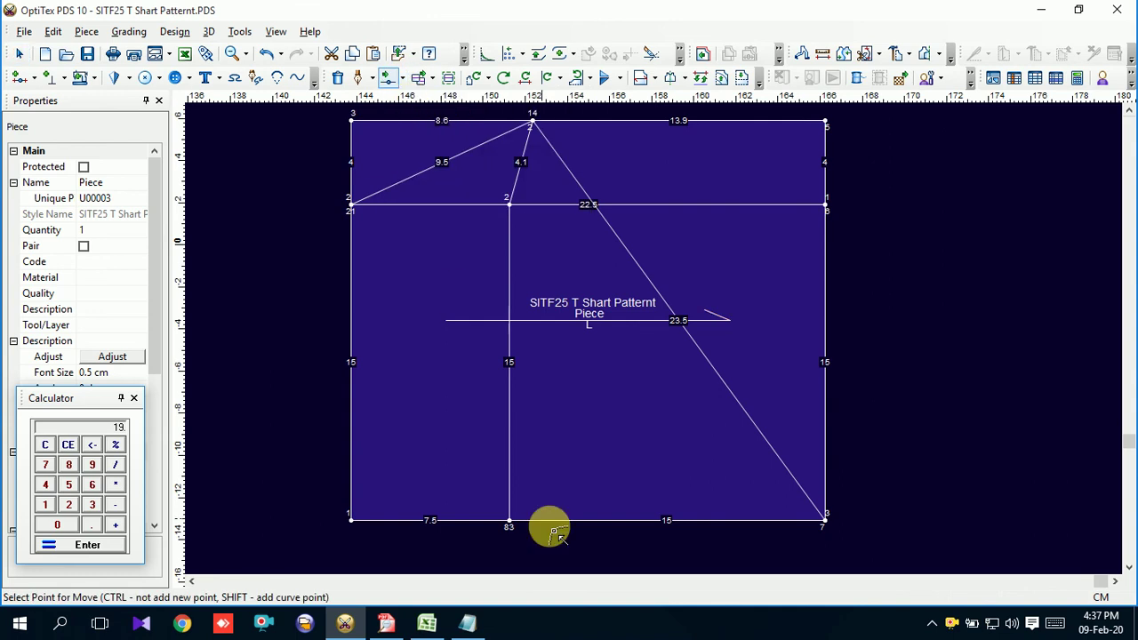
pyautogui.click(578, 186)
pyautogui.click(559, 197)
pyautogui.click(754, 359)
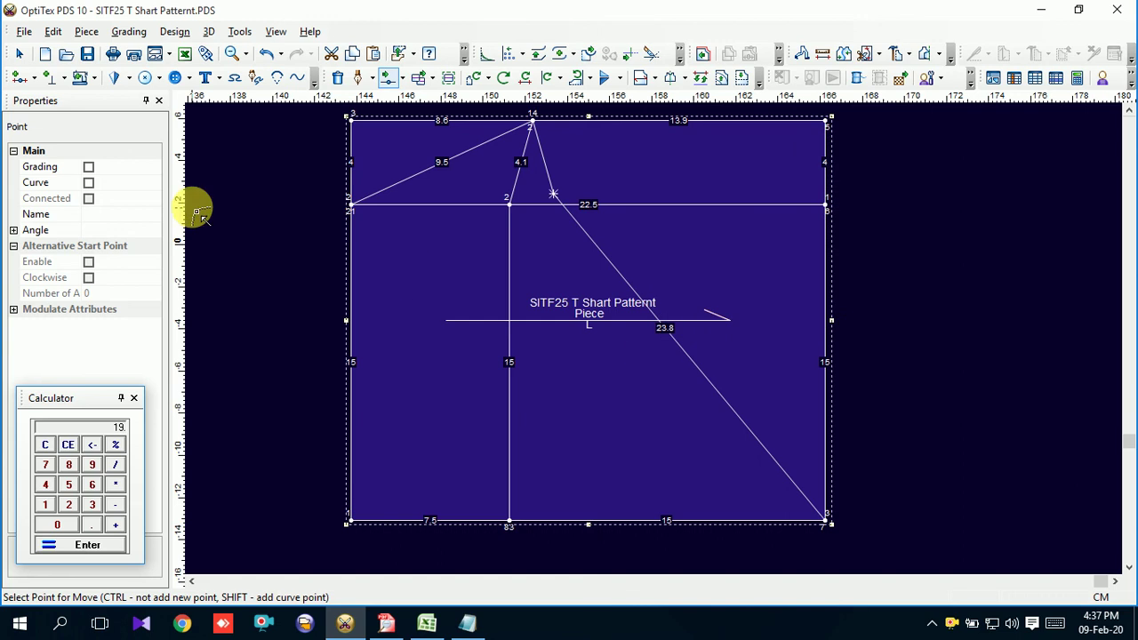
pyautogui.click(89, 182)
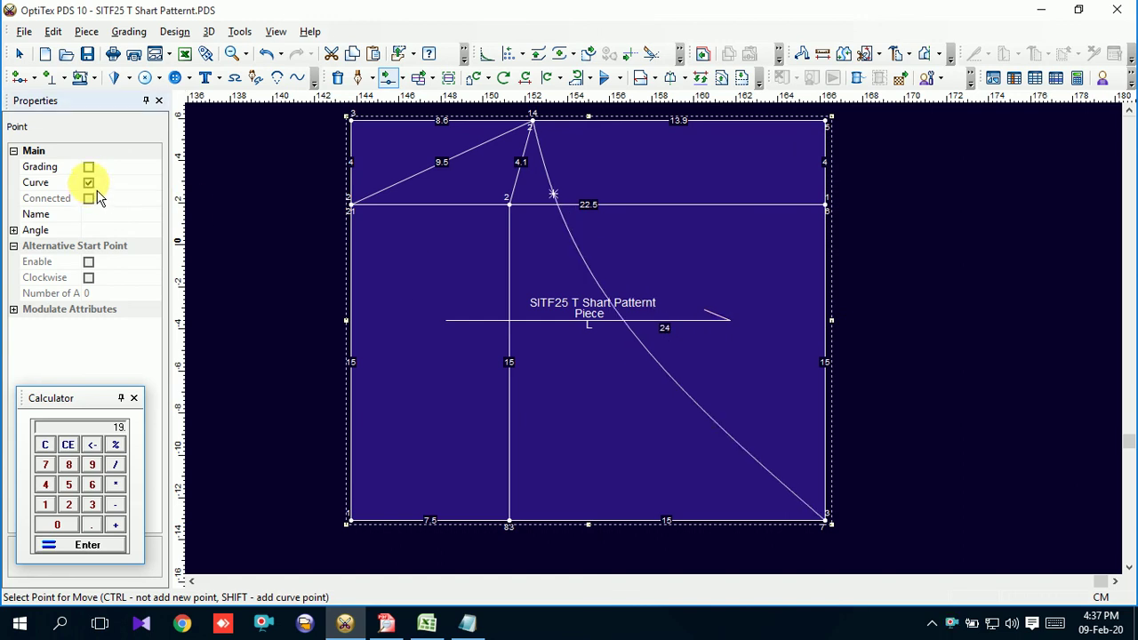
pyautogui.click(700, 407)
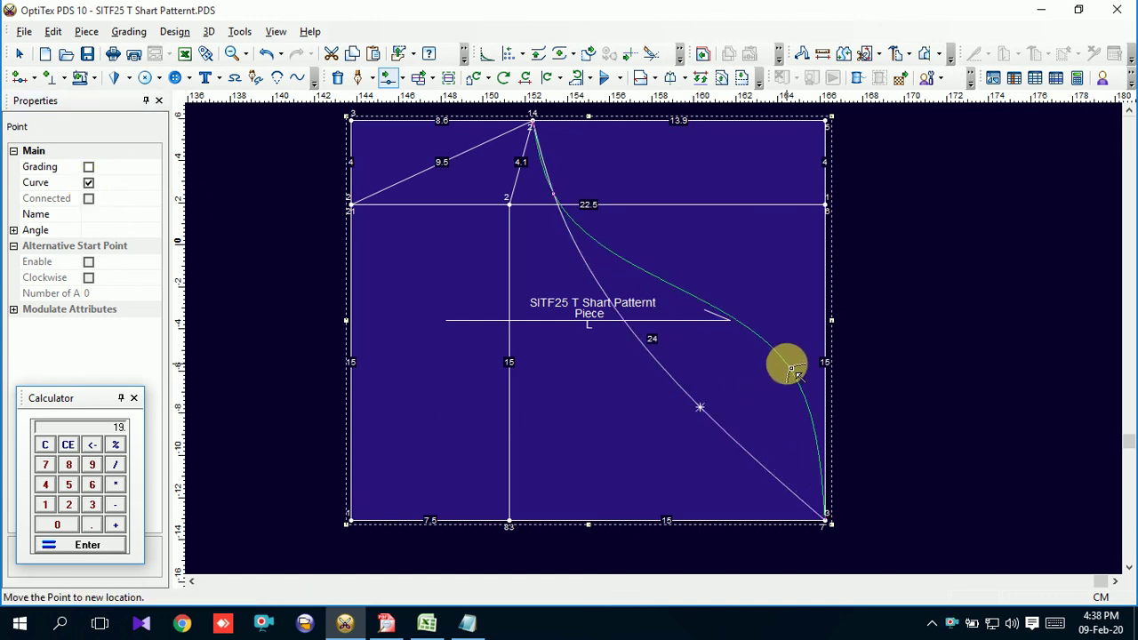
pyautogui.click(794, 365)
pyautogui.click(757, 360)
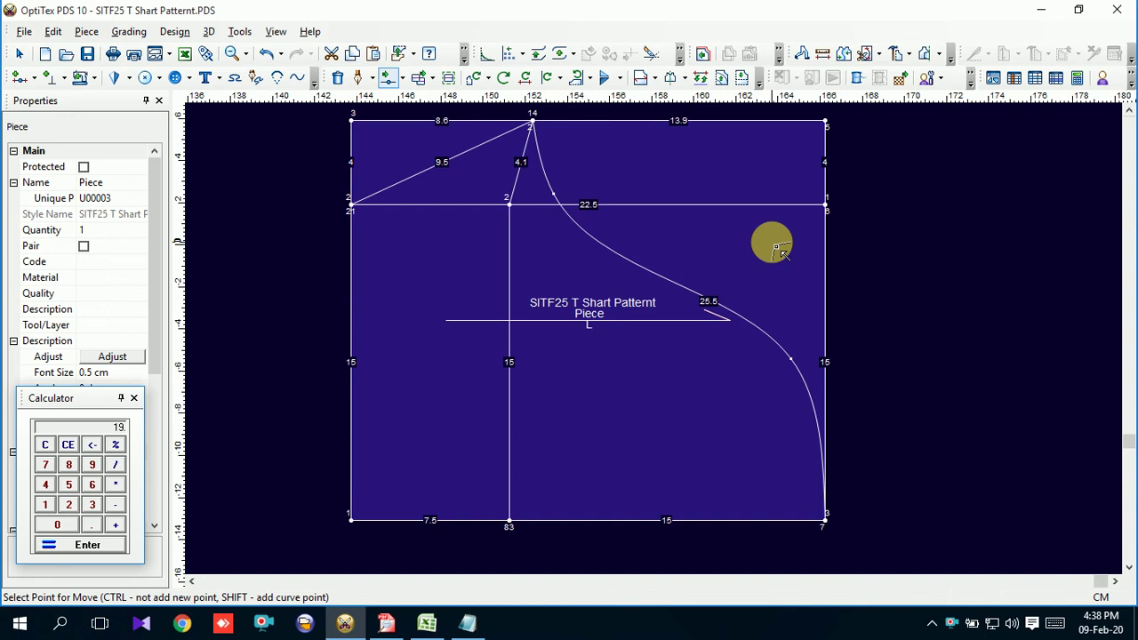
pyautogui.scroll(-2, 659, 345)
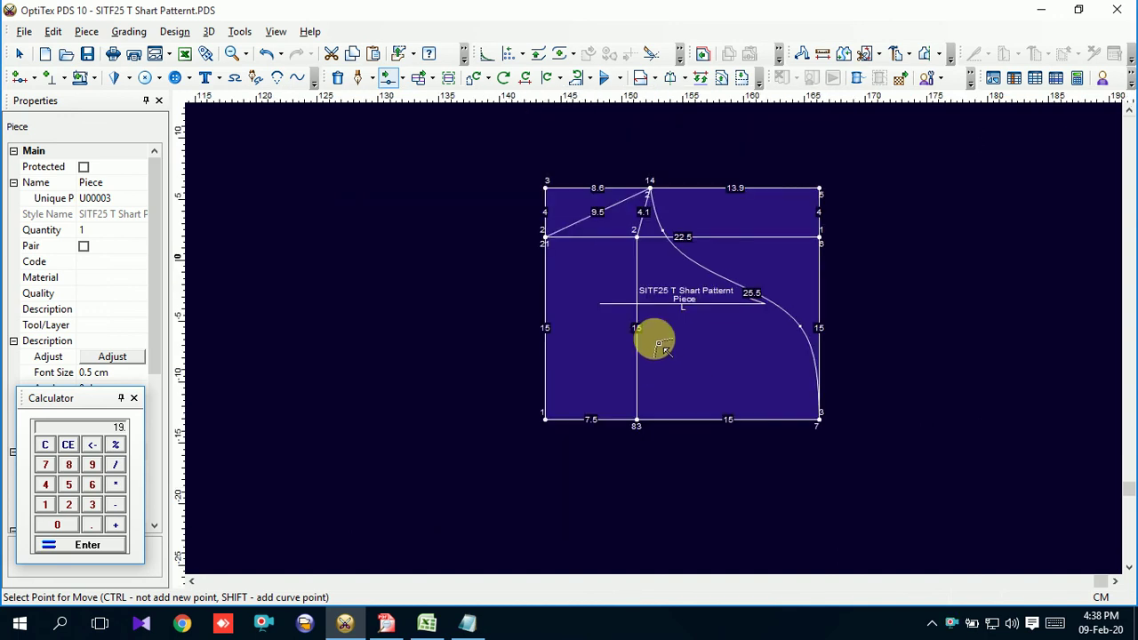
pyautogui.rightClick(950, 174)
pyautogui.click(970, 184)
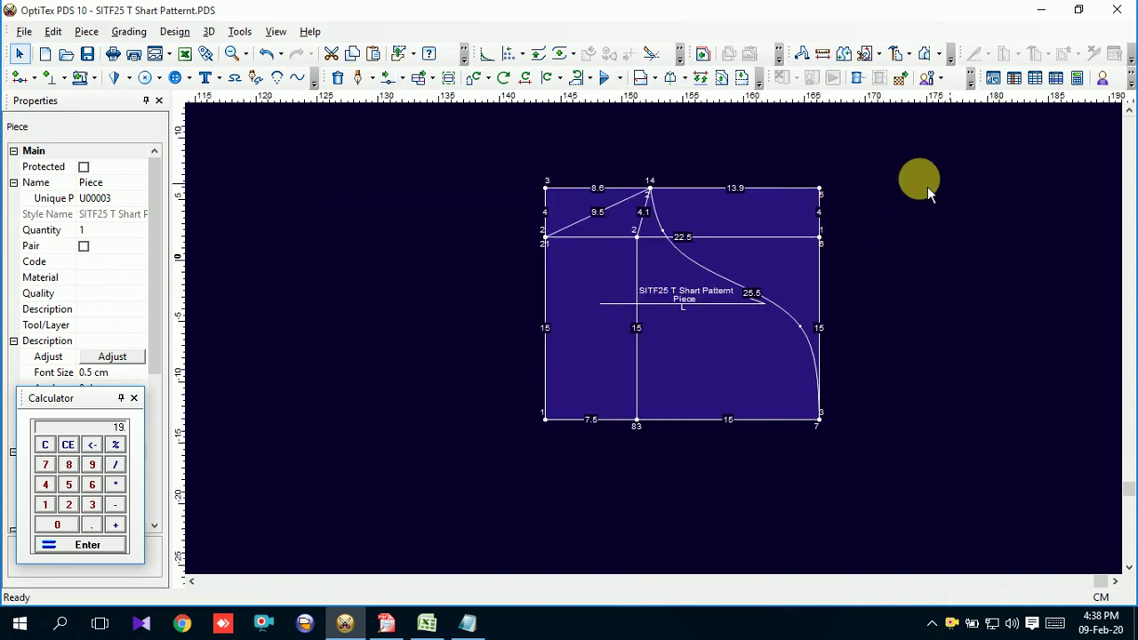
# Zoom into pieces P1 and P2 to read their curve lengths, 24.8 and 26.3.
pyautogui.scroll(-1, 659, 360)
pyautogui.scroll(-1, 547, 367)
pyautogui.scroll(2, 683, 303)
pyautogui.scroll(1, 683, 302)
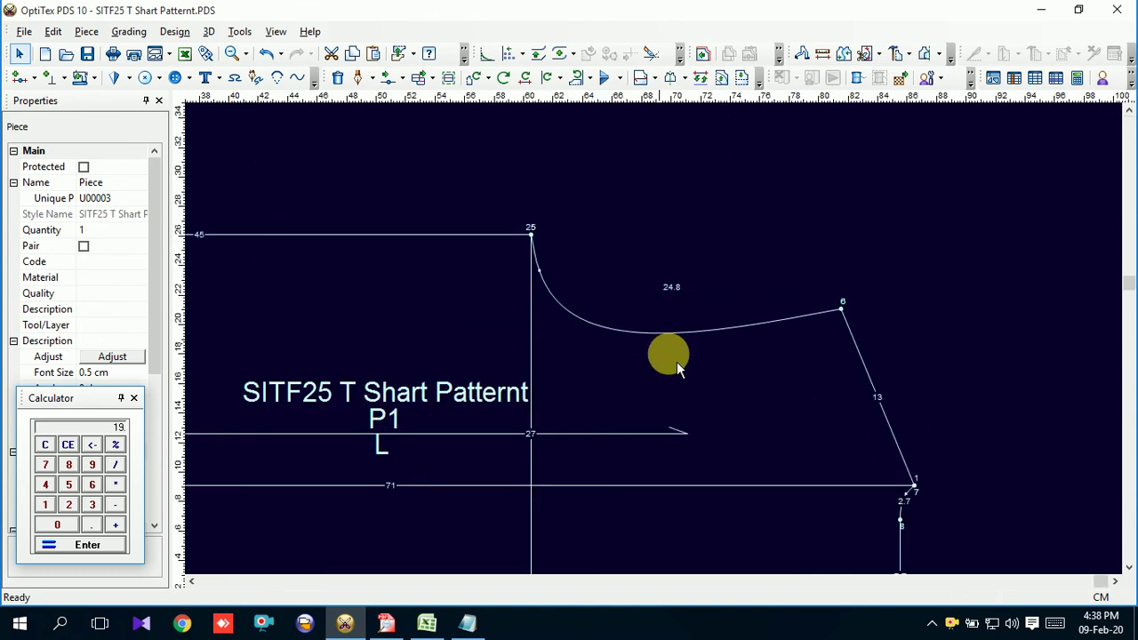
pyautogui.click(673, 286)
pyautogui.scroll(1, 664, 350)
pyautogui.scroll(1, 662, 347)
pyautogui.scroll(-1, 662, 347)
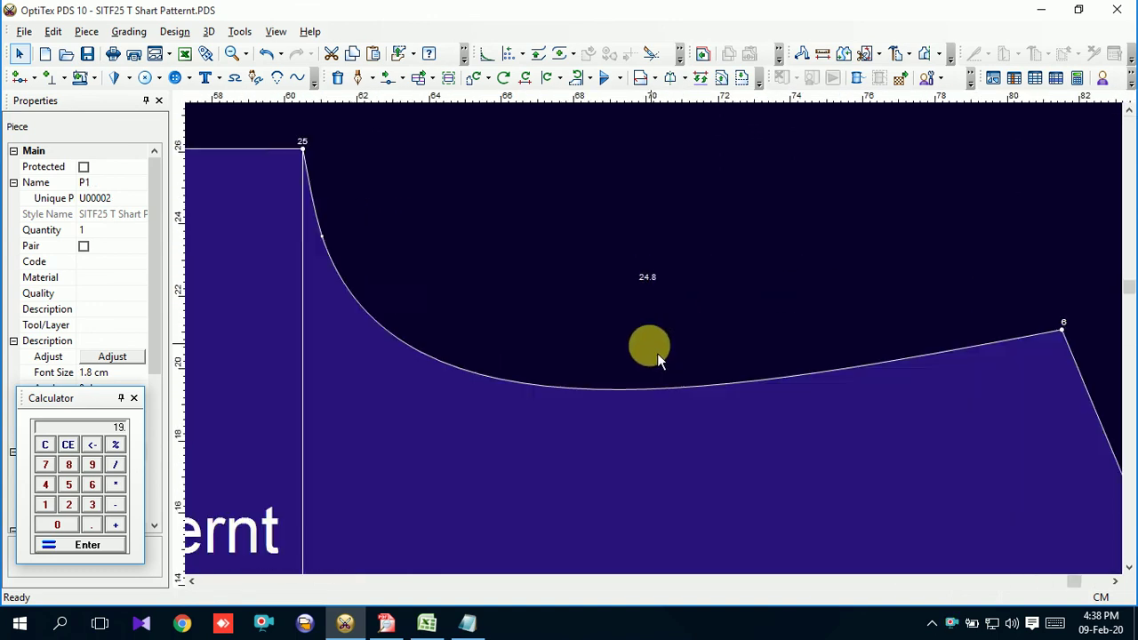
pyautogui.scroll(-1, 657, 353)
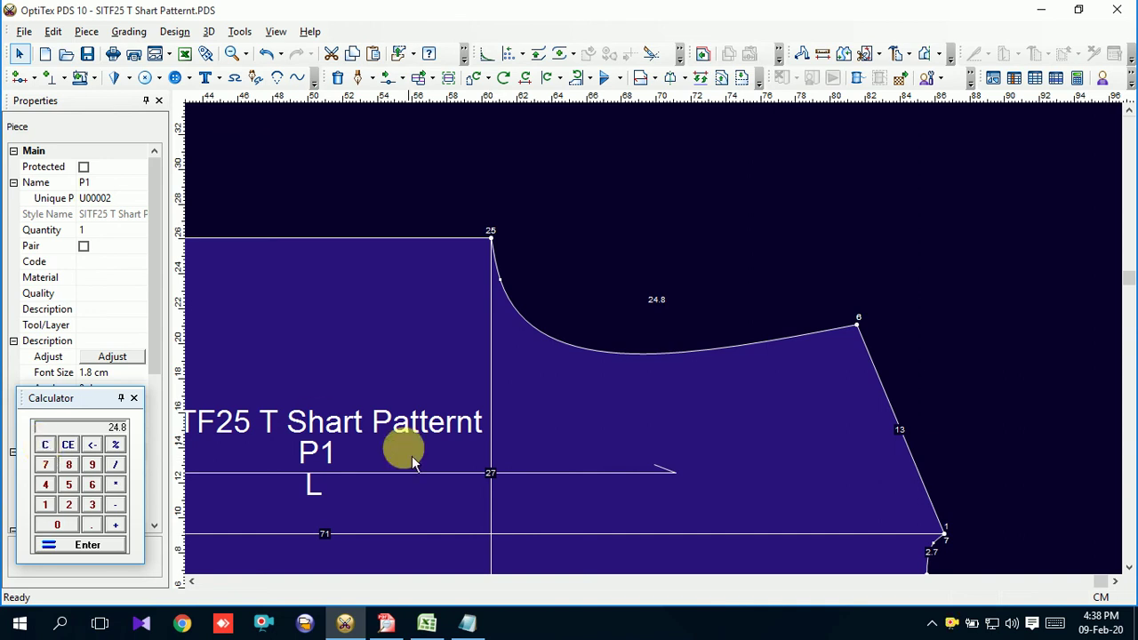
pyautogui.scroll(-2, 419, 325)
pyautogui.scroll(2, 645, 333)
pyautogui.scroll(1, 593, 342)
pyautogui.scroll(2, 591, 341)
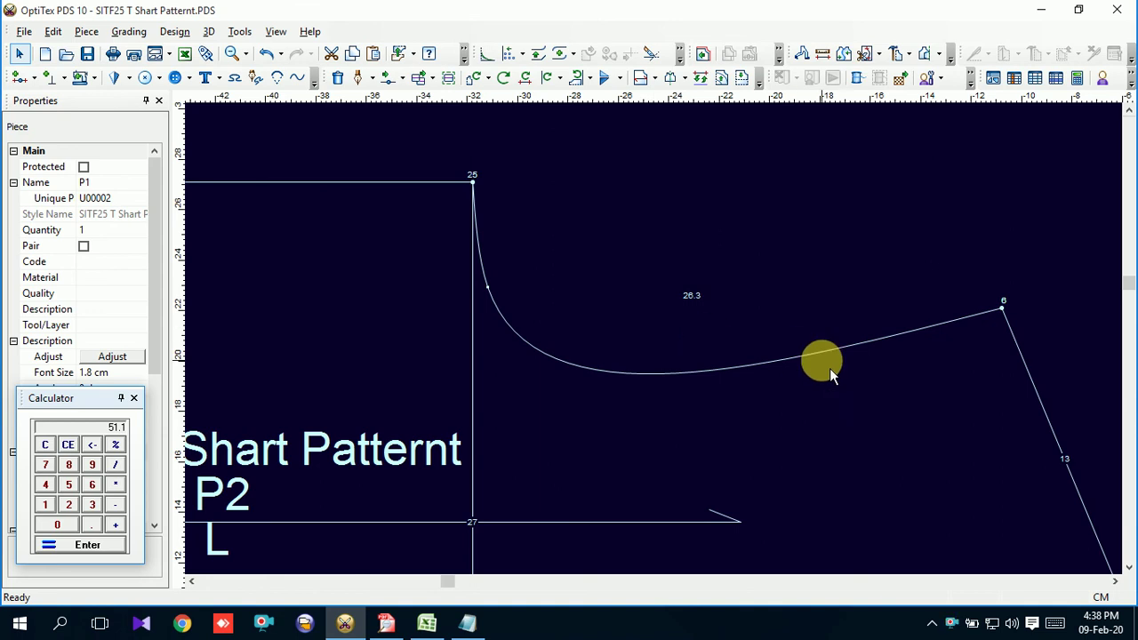
# Average the two curves to 25.55 in the calculator and zoom to the small piece.
pyautogui.scroll(-1, 557, 378)
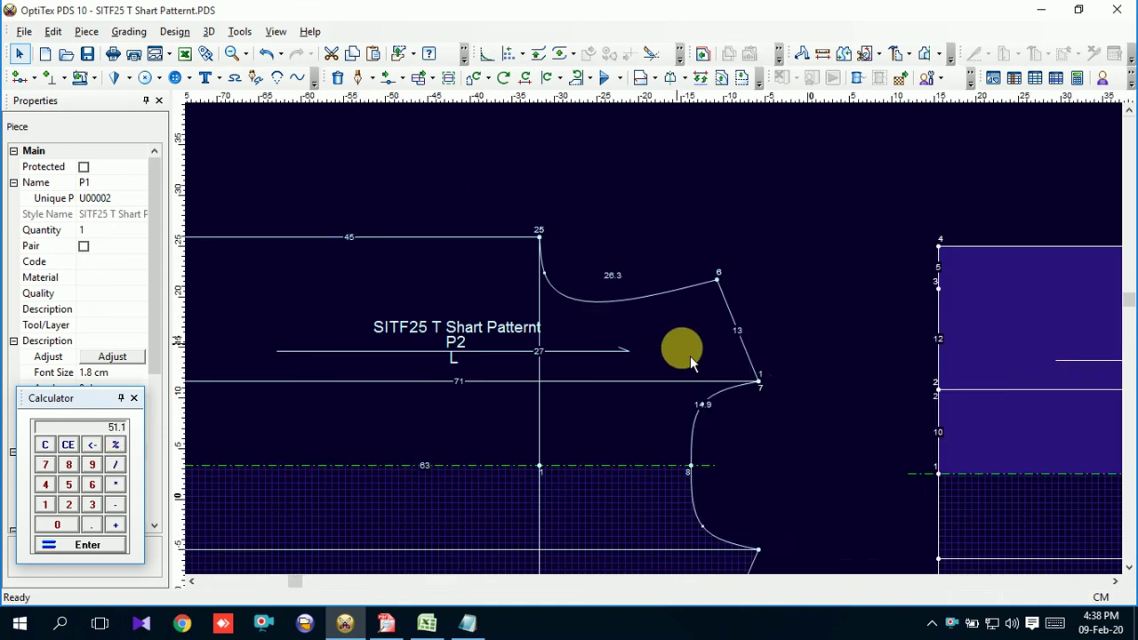
pyautogui.scroll(-2, 660, 348)
pyautogui.scroll(-2, 655, 337)
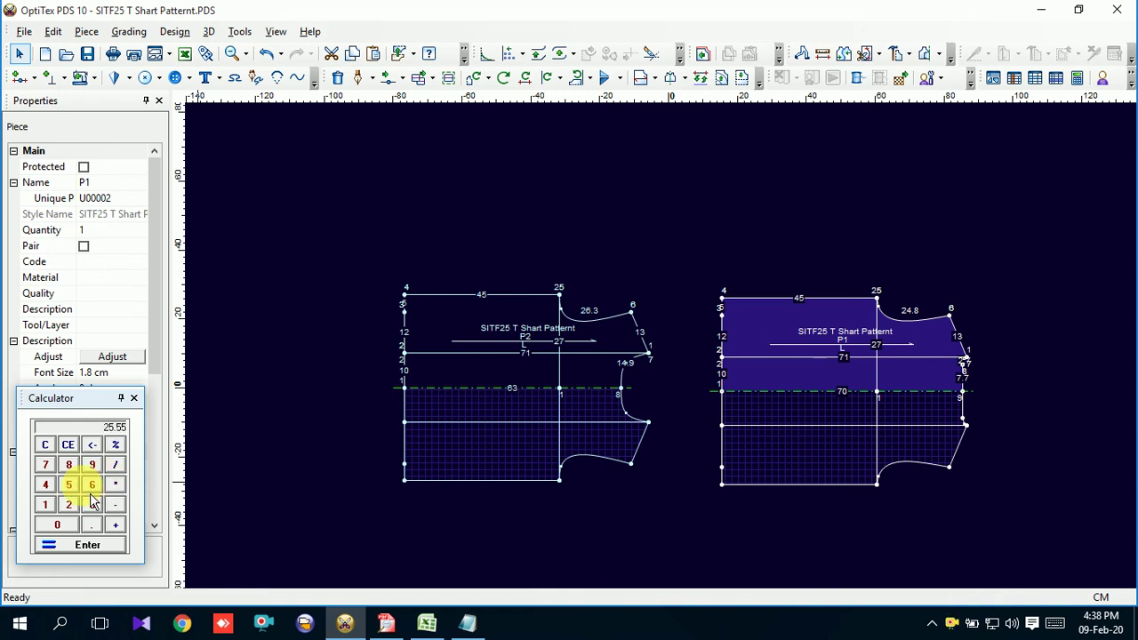
pyautogui.scroll(-2, 661, 348)
pyautogui.scroll(1, 671, 356)
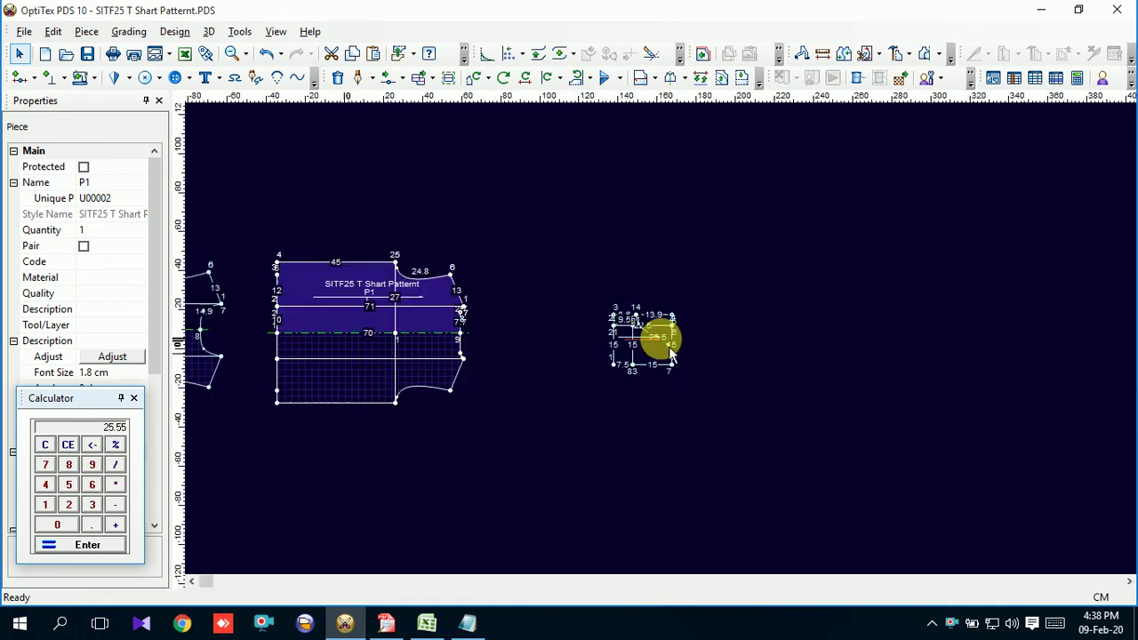
pyautogui.scroll(2, 671, 354)
pyautogui.scroll(1, 655, 323)
pyautogui.click(579, 388)
pyautogui.scroll(1, 664, 353)
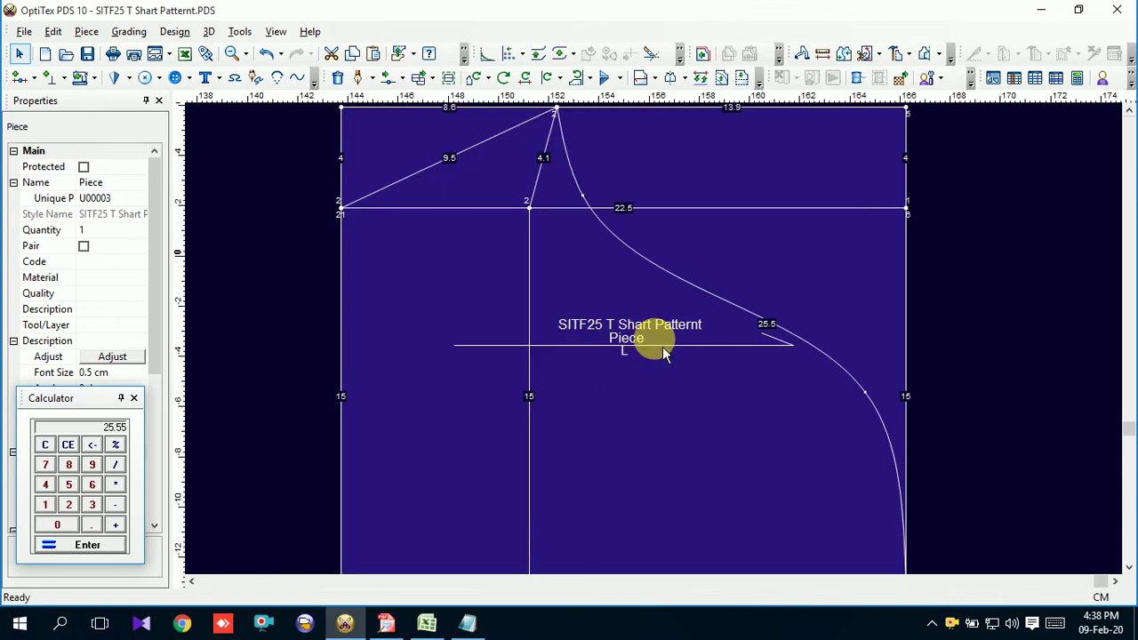
# Move points on the small piece's curve, reshaping it to 25.8 and then 25.7.
pyautogui.click(743, 381)
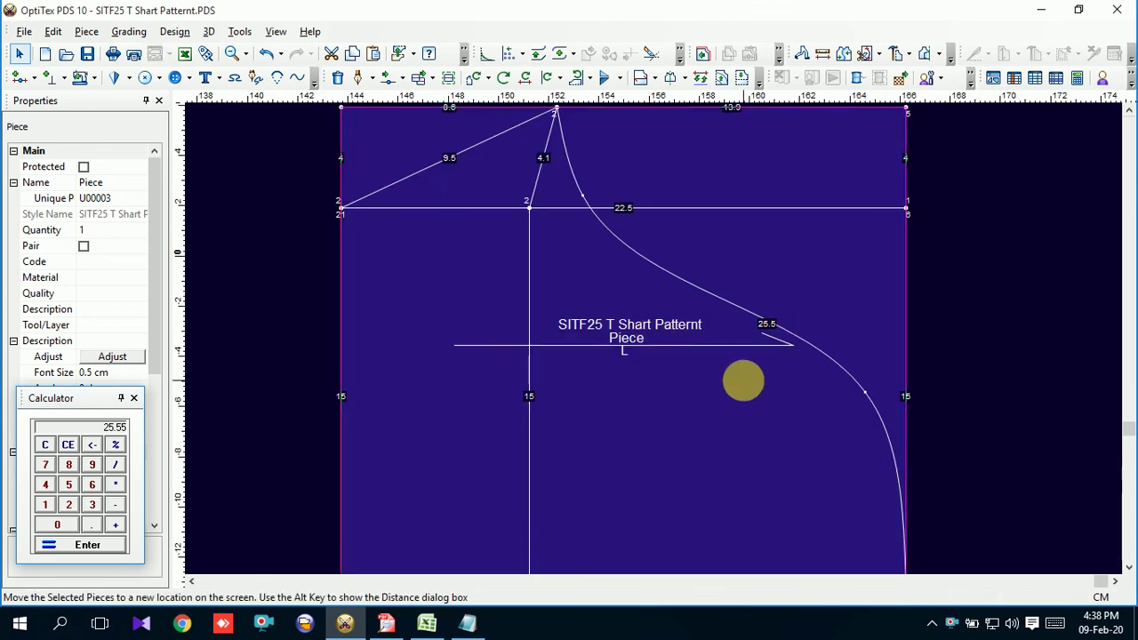
pyautogui.scroll(-1, 751, 391)
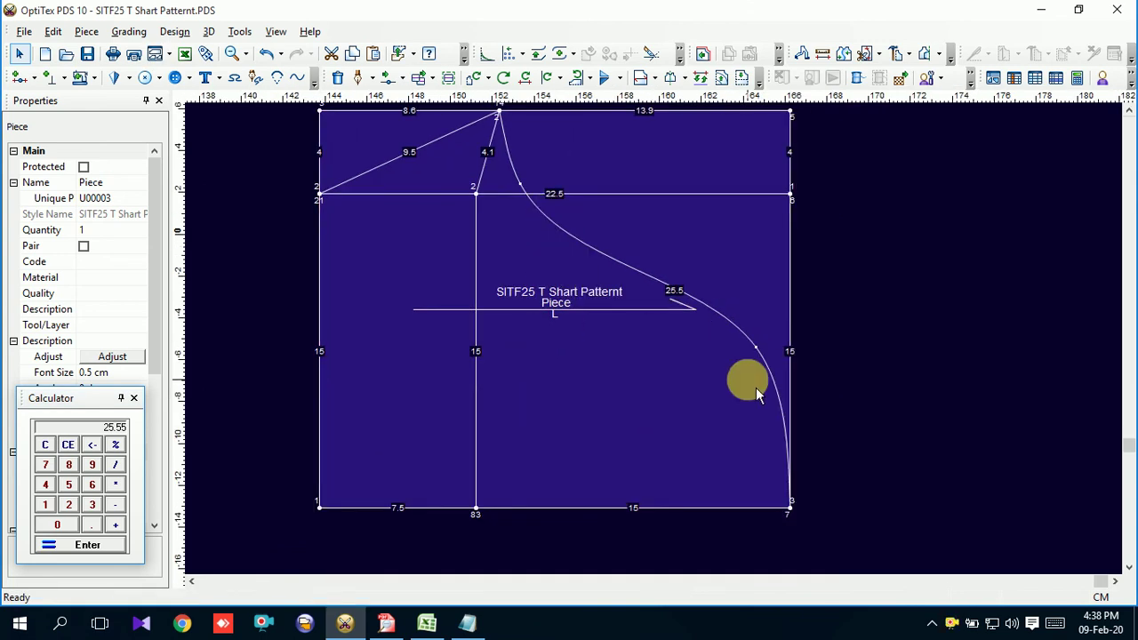
pyautogui.press('m')
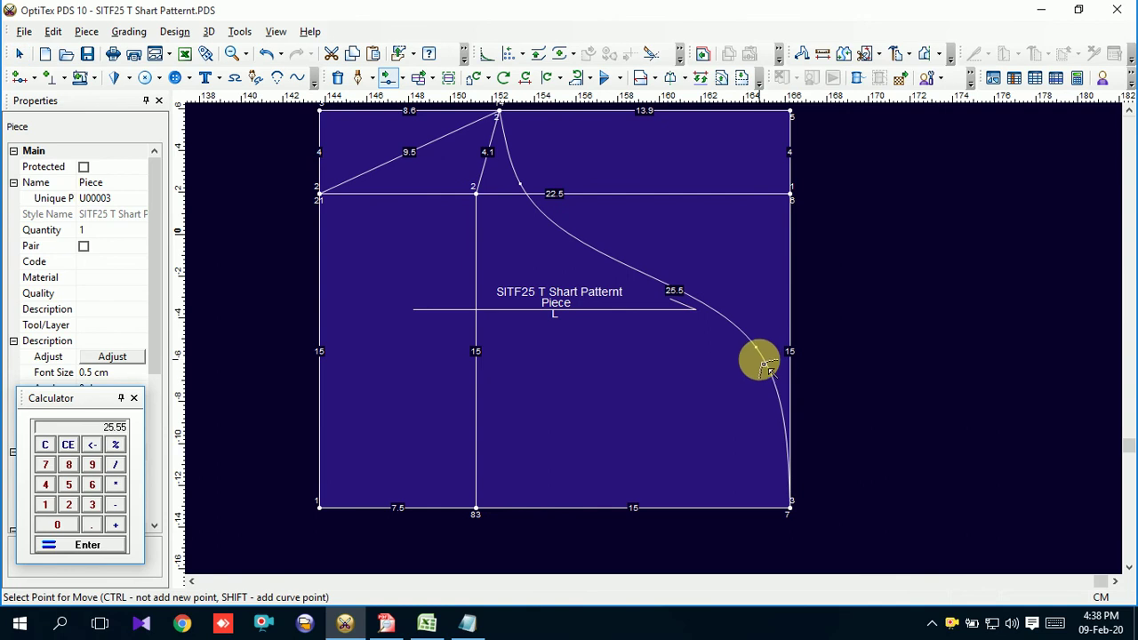
pyautogui.click(763, 354)
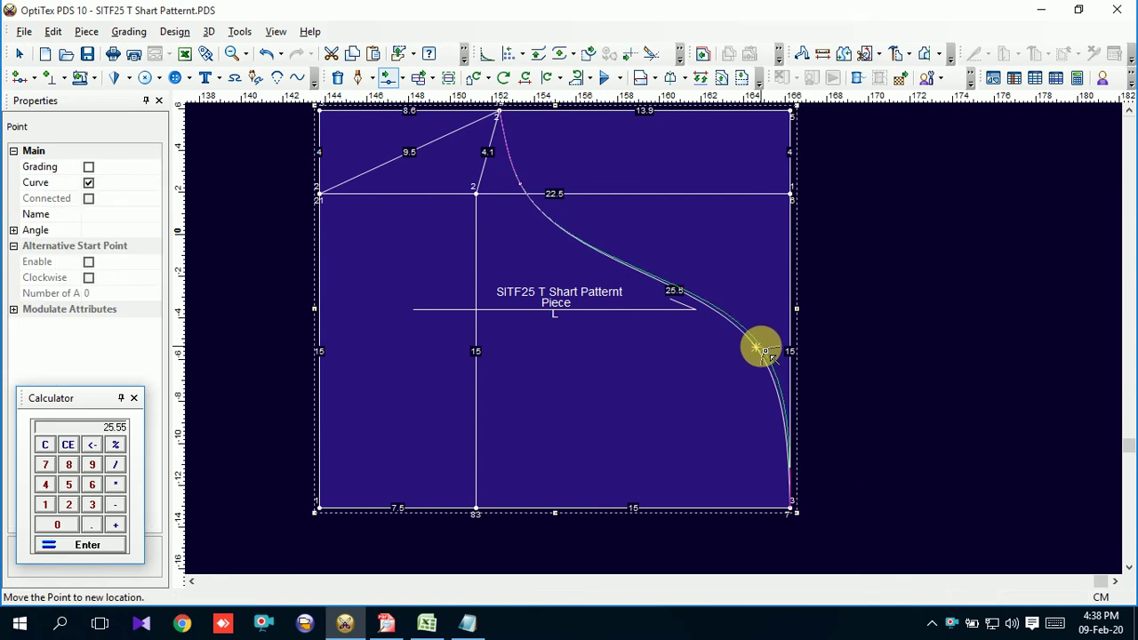
pyautogui.click(763, 355)
pyautogui.click(760, 358)
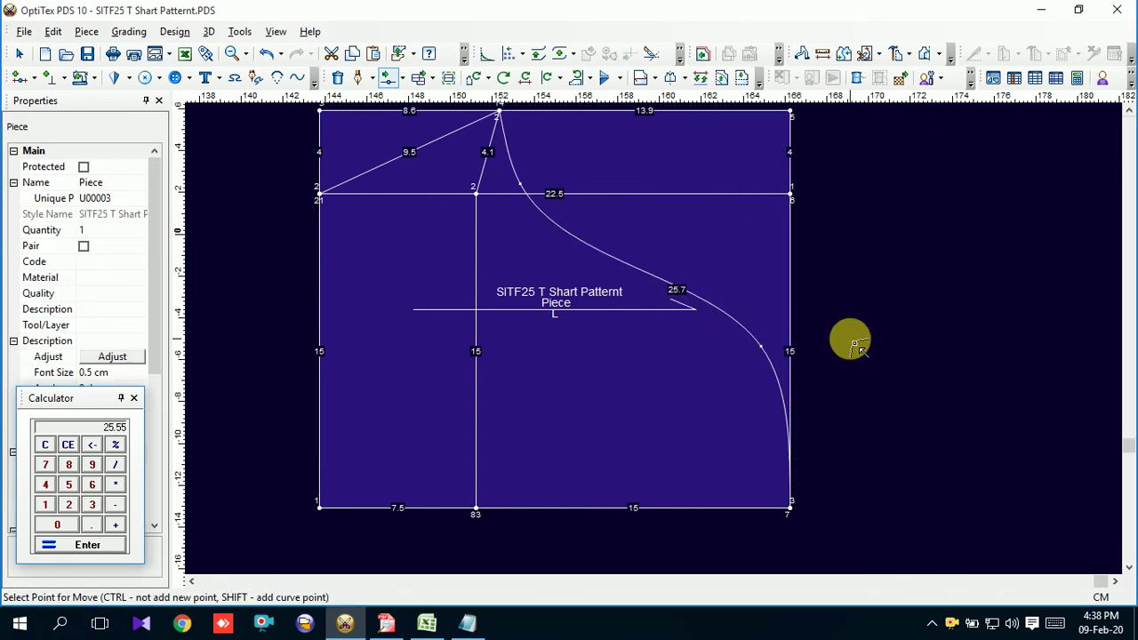
pyautogui.scroll(-1, 650, 338)
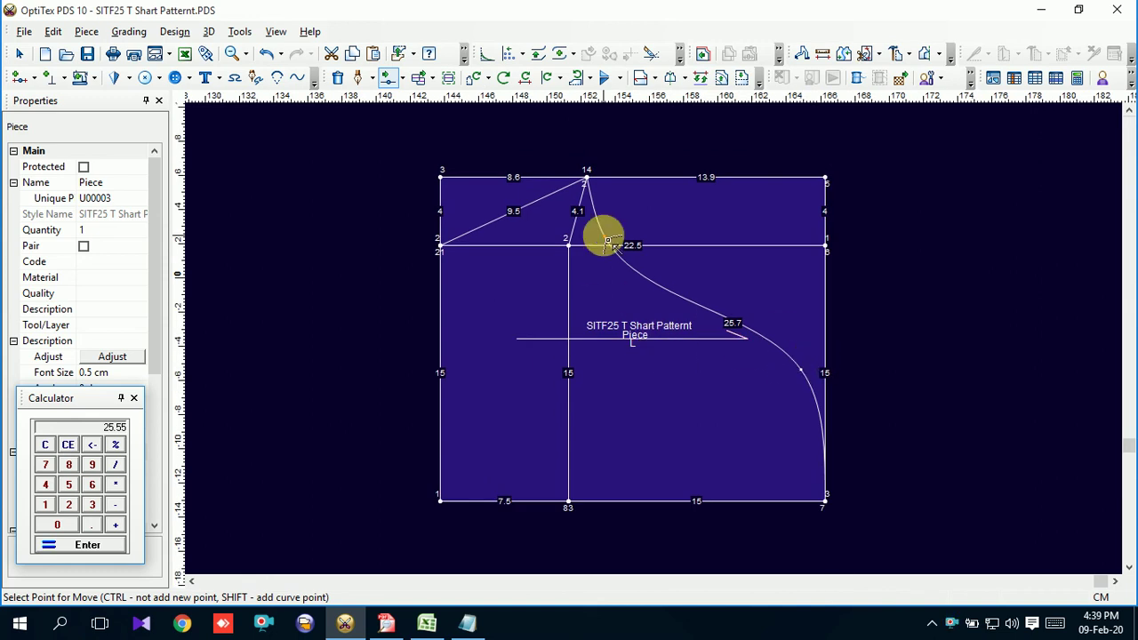
pyautogui.click(607, 240)
pyautogui.click(603, 236)
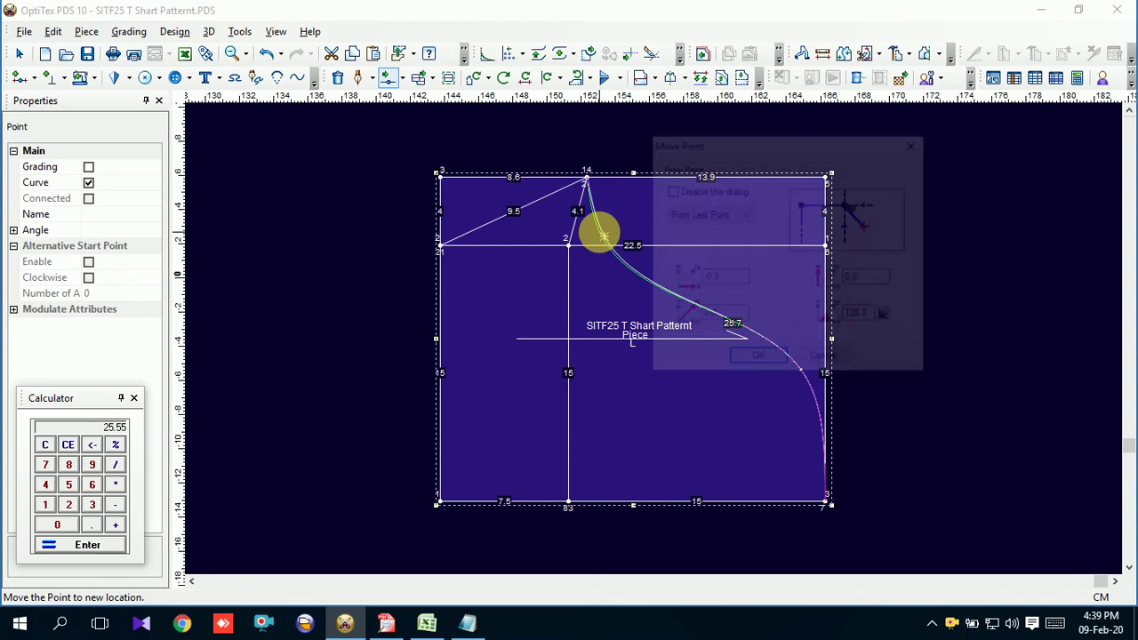
pyautogui.click(750, 358)
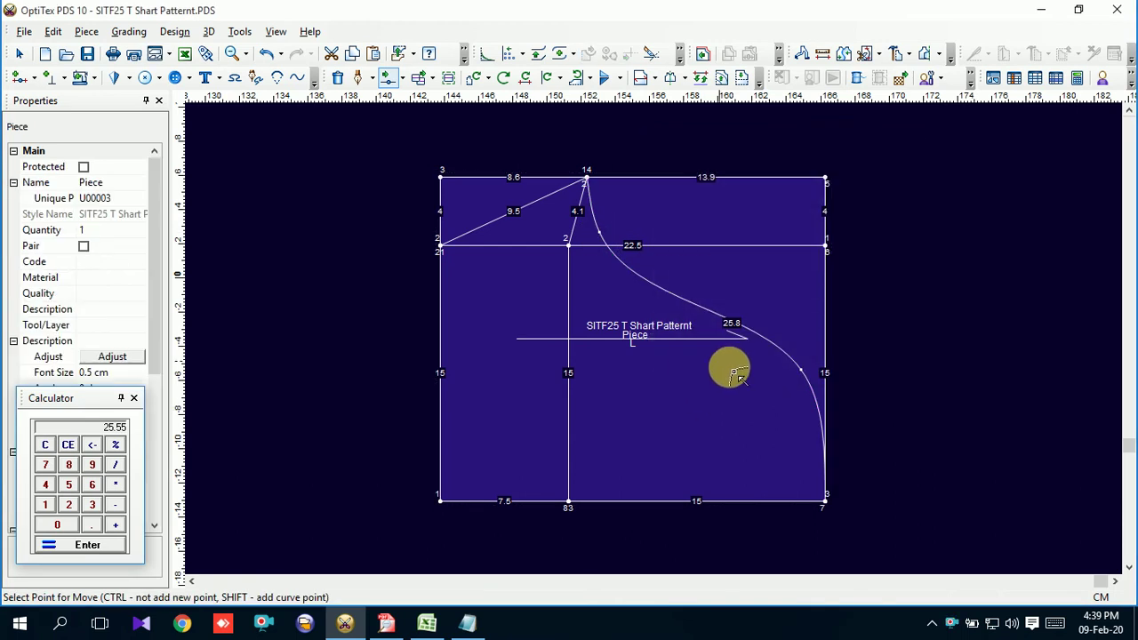
pyautogui.click(802, 374)
pyautogui.click(803, 376)
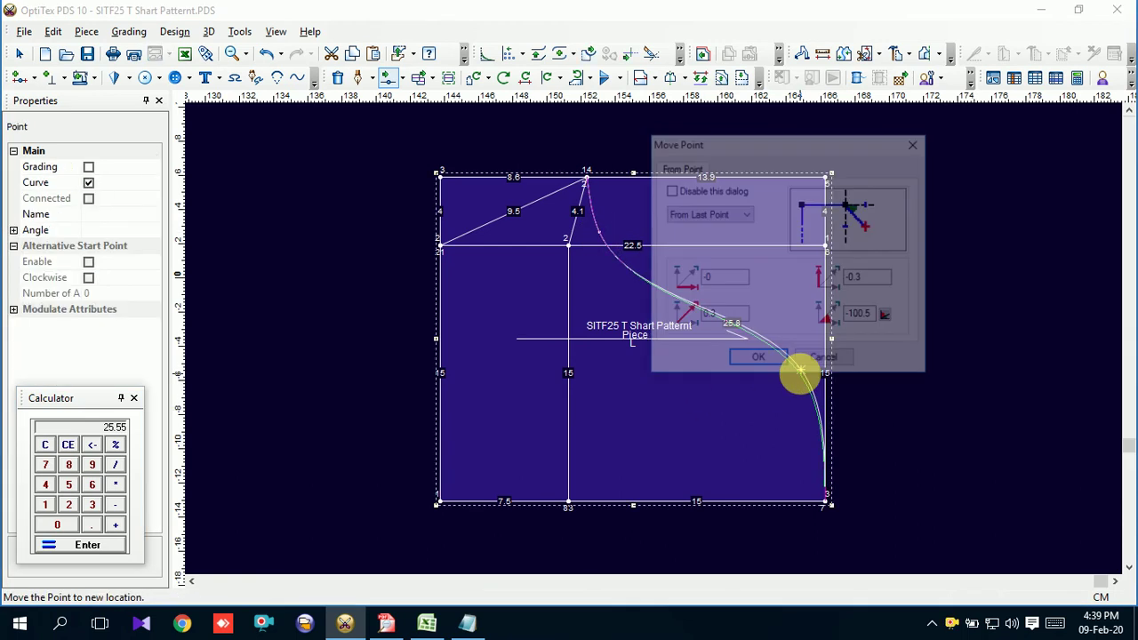
pyautogui.click(757, 358)
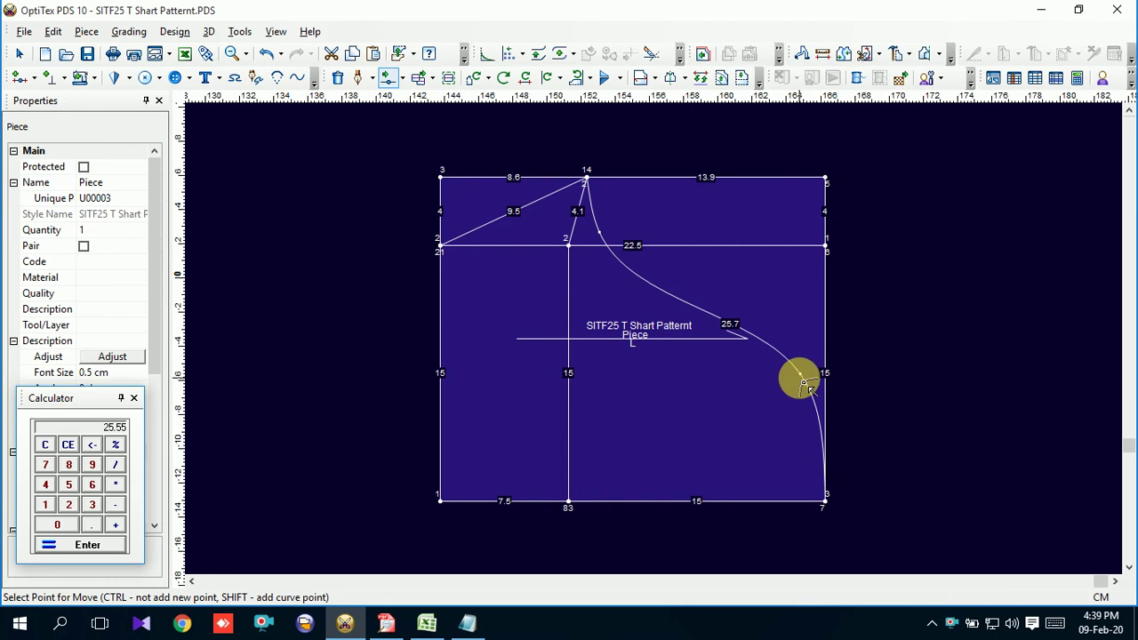
# Nudge the lower curve point rightward, lengthening the curve to 25.9.
pyautogui.click(807, 379)
pyautogui.moveTo(767, 346); pyautogui.dragTo(772, 343)
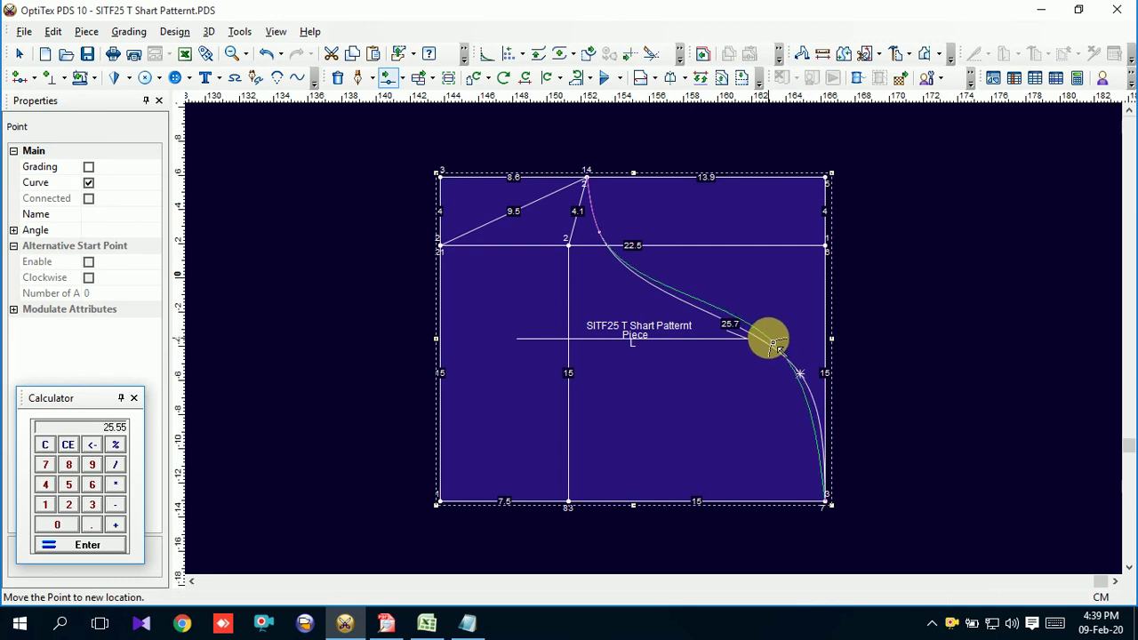
pyautogui.moveTo(773, 342); pyautogui.dragTo(776, 343)
pyautogui.click(762, 360)
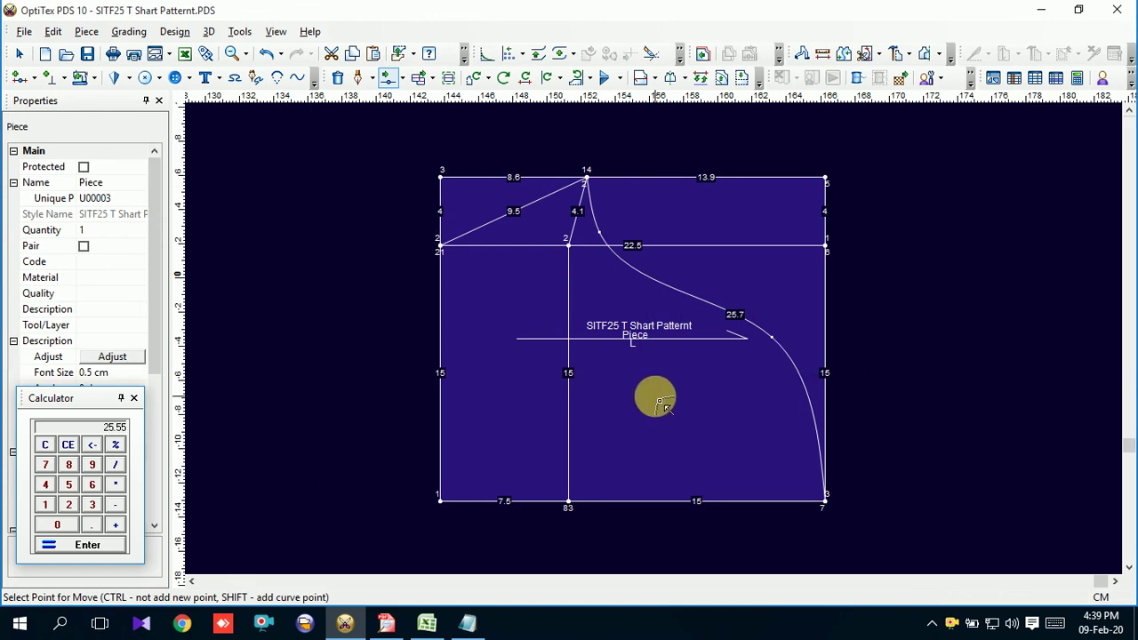
pyautogui.moveTo(663, 404); pyautogui.dragTo(794, 302)
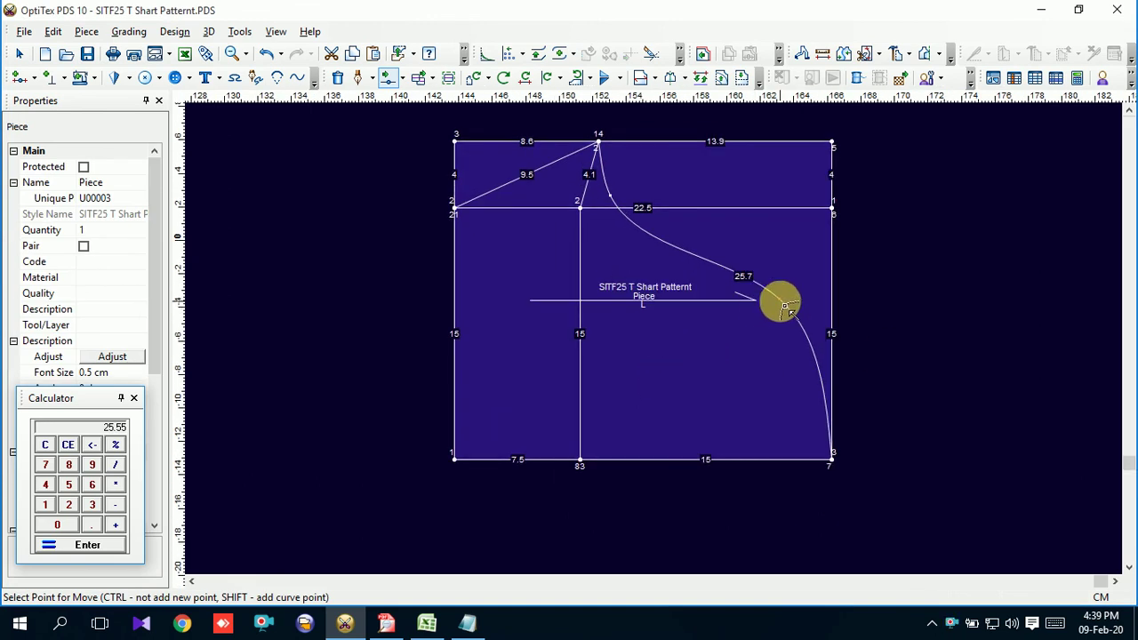
pyautogui.moveTo(787, 308); pyautogui.dragTo(798, 313)
pyautogui.click(765, 358)
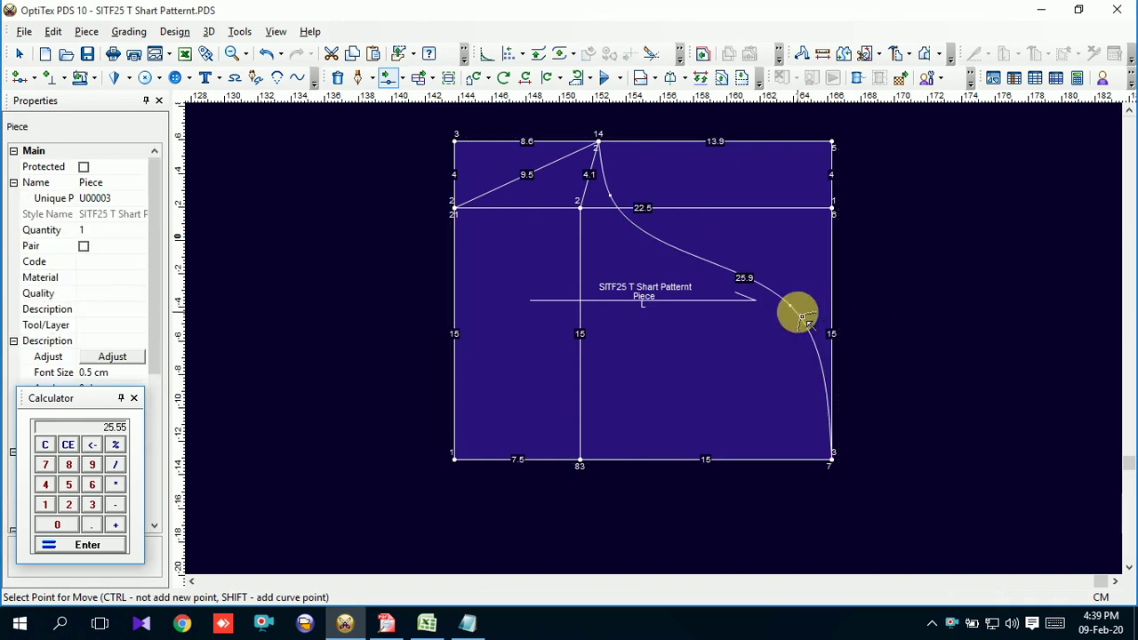
# Readjust the curve point until the curve length settles at 25.7.
pyautogui.click(795, 309)
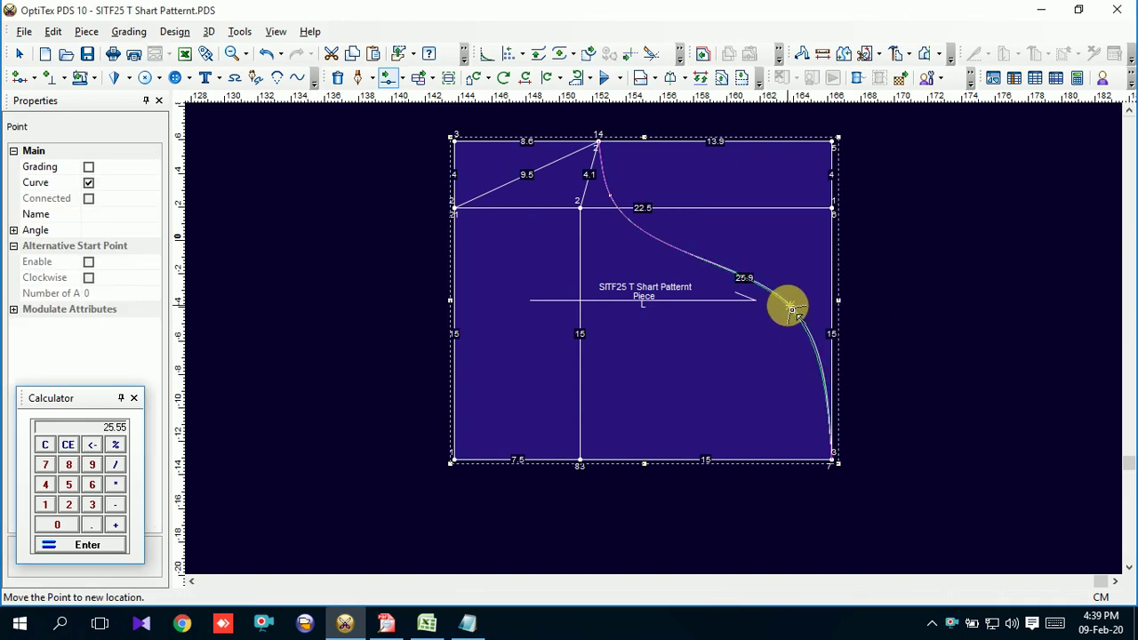
pyautogui.click(794, 311)
pyautogui.click(756, 359)
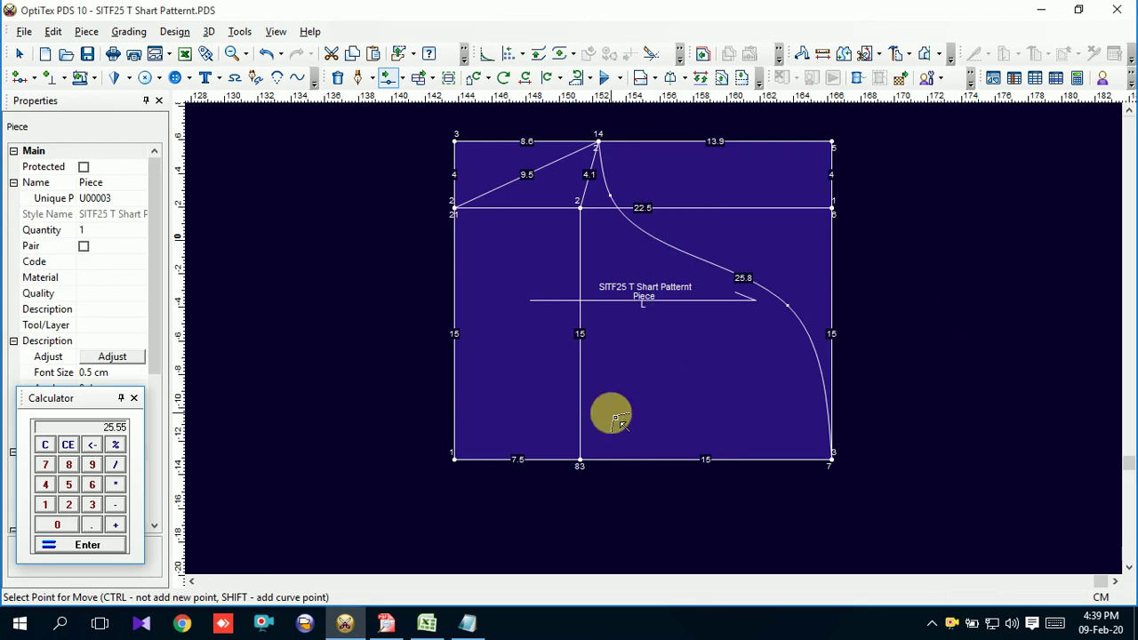
pyautogui.click(794, 312)
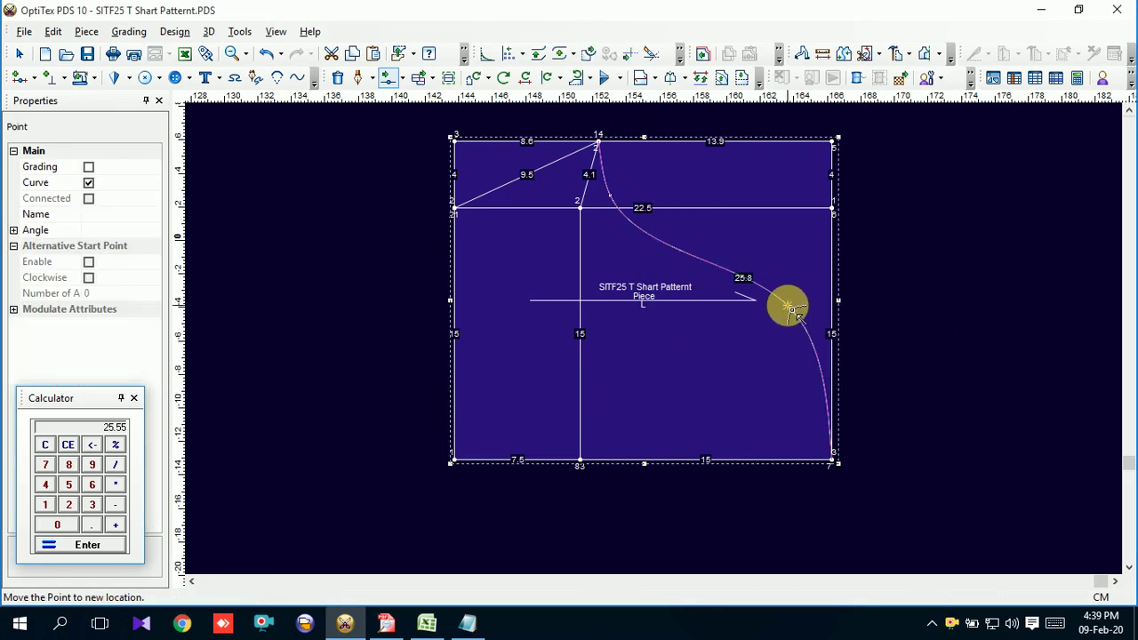
pyautogui.click(793, 317)
pyautogui.press('Return')
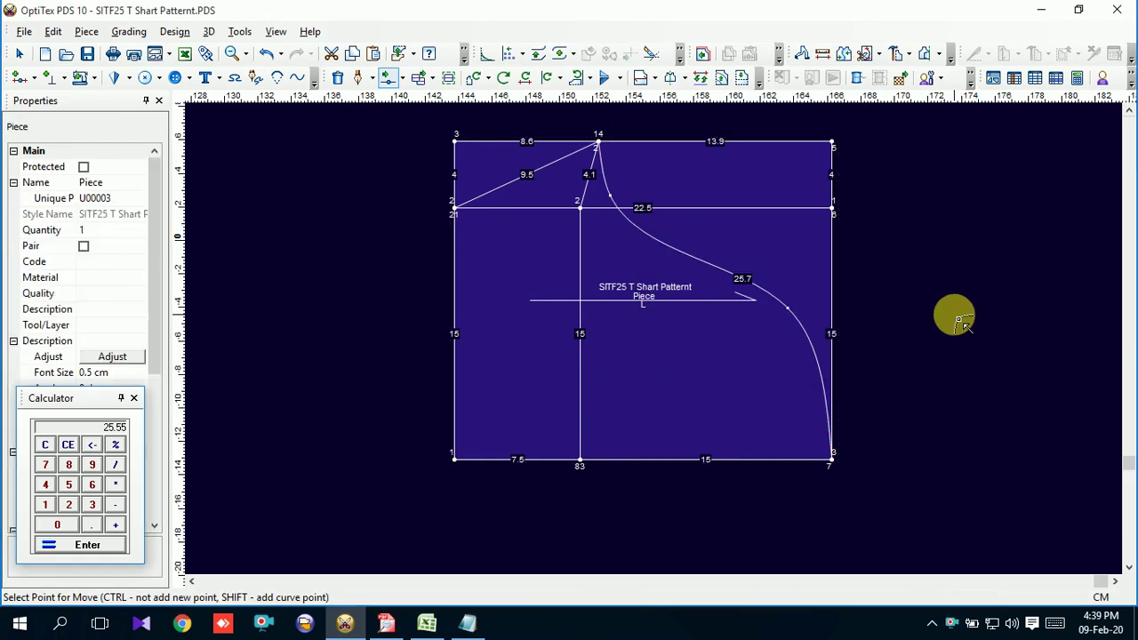
pyautogui.scroll(-2, 658, 340)
pyautogui.rightClick(864, 211)
pyautogui.press('Escape')
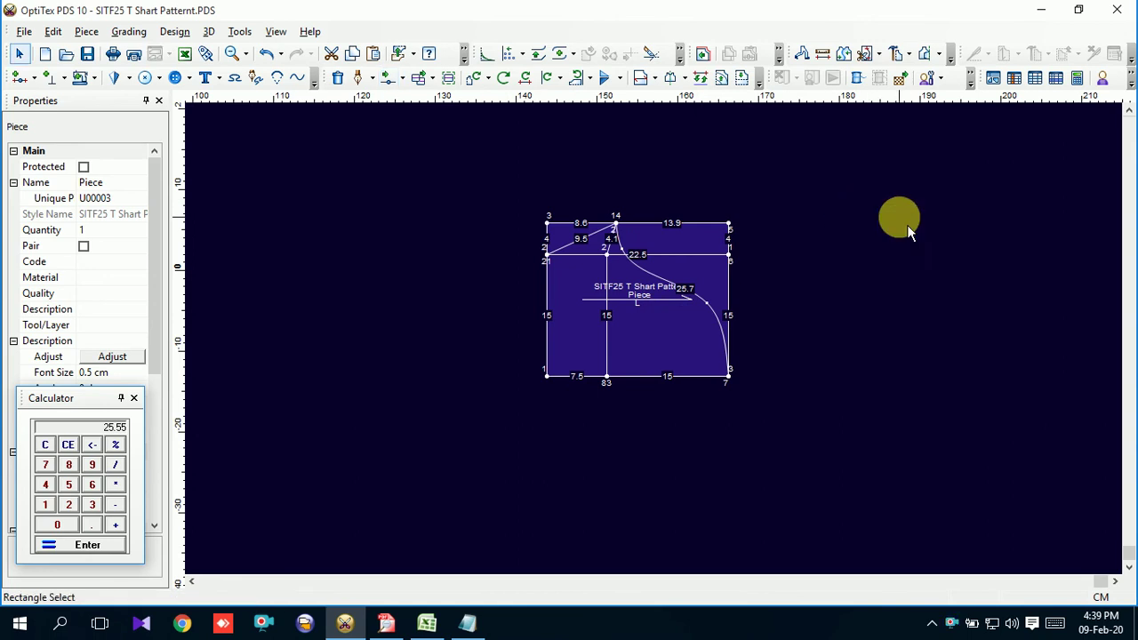
pyautogui.scroll(2, 655, 313)
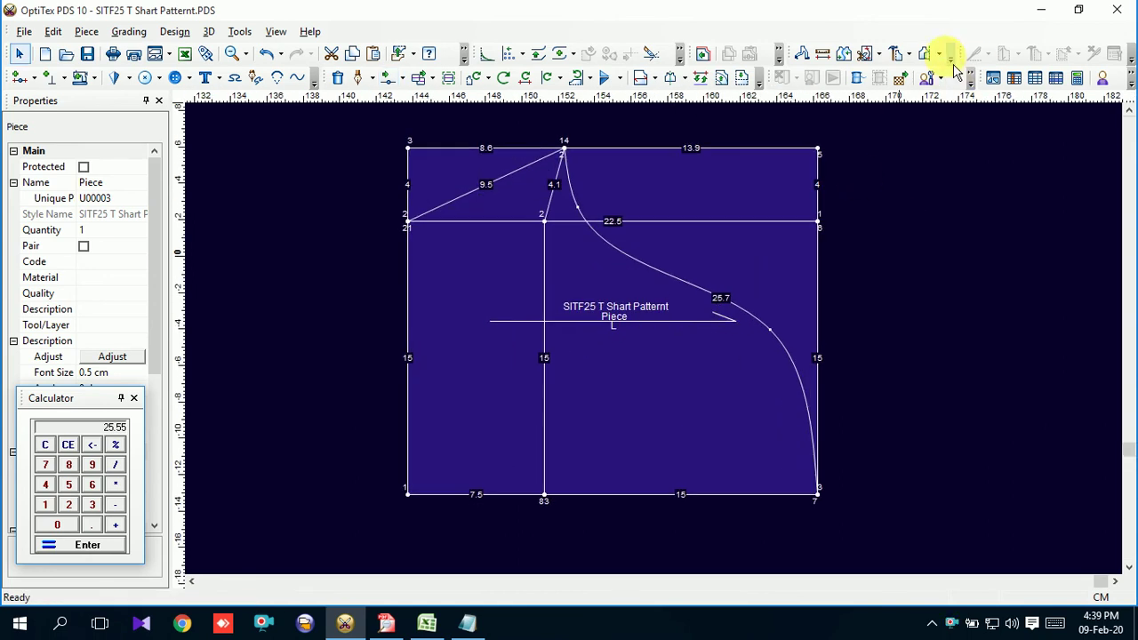
# Trace a new piece from the 9.5 diagonal, 15 left edge, 7.5 bottom edge and curve.
pyautogui.click(907, 53)
pyautogui.click(923, 105)
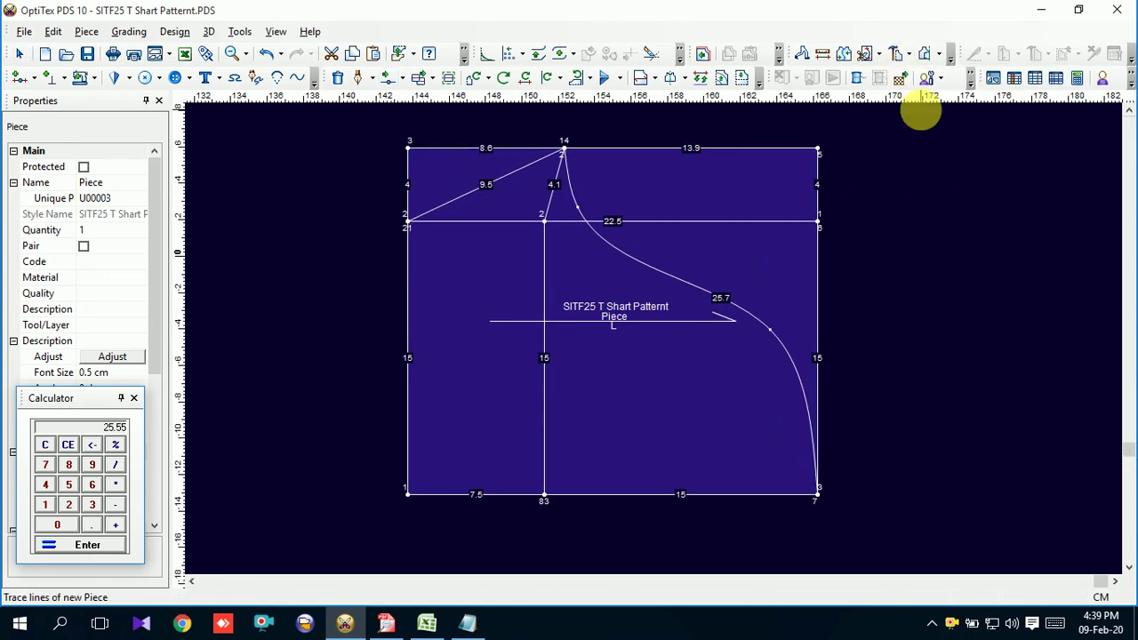
pyautogui.click(481, 188)
pyautogui.click(413, 296)
pyautogui.click(530, 497)
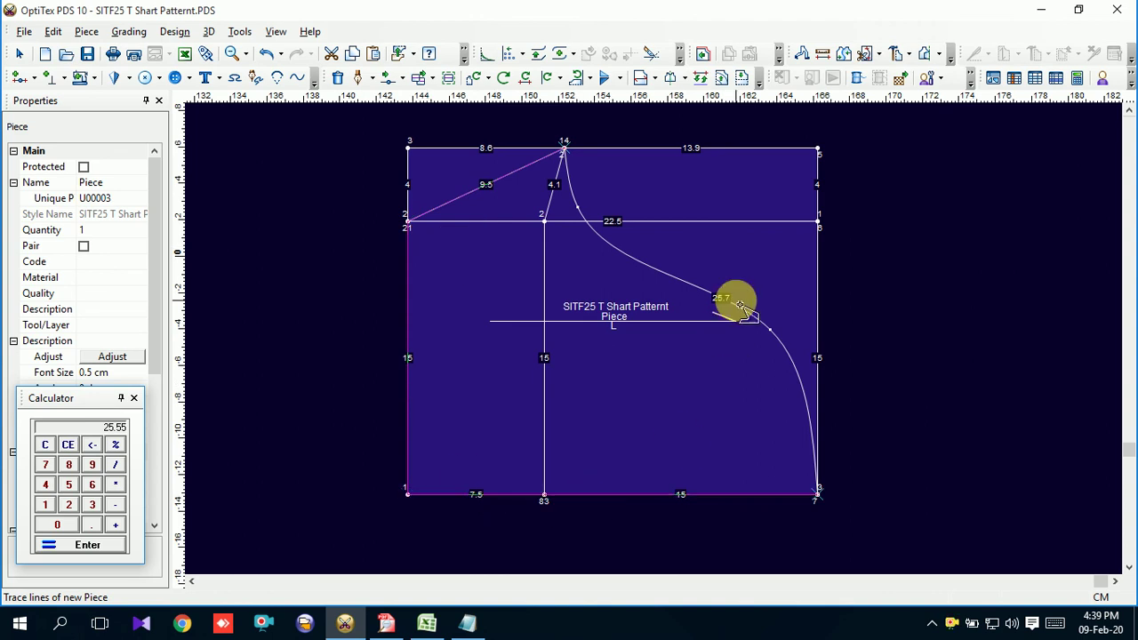
pyautogui.click(737, 305)
pyautogui.click(503, 348)
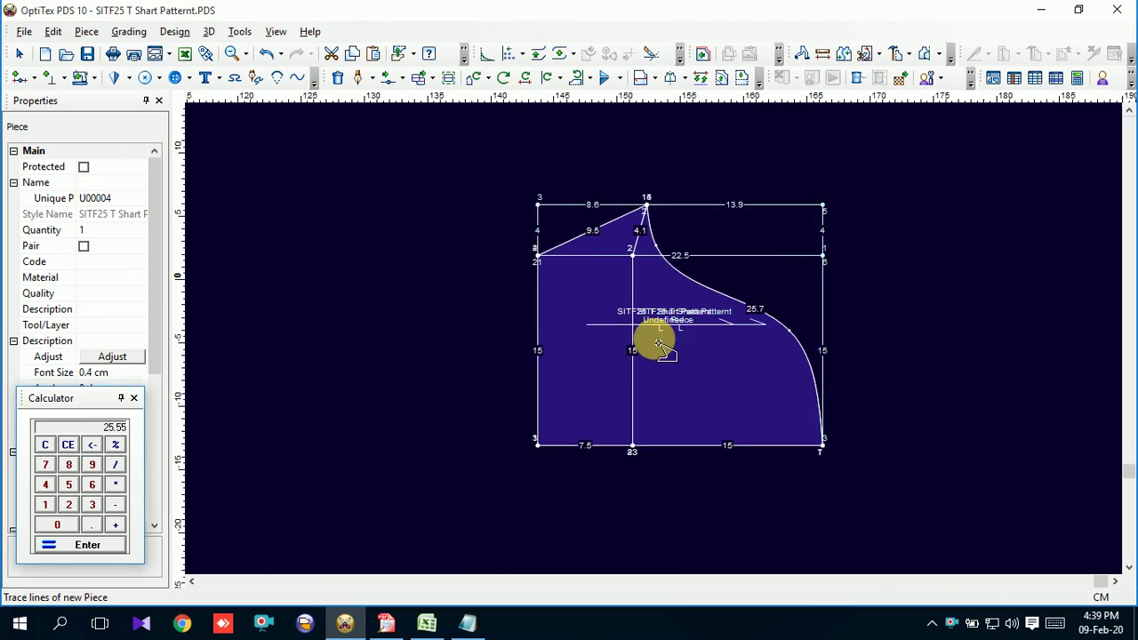
pyautogui.moveTo(655, 335); pyautogui.dragTo(334, 293)
pyautogui.rightClick(531, 183)
pyautogui.click(562, 197)
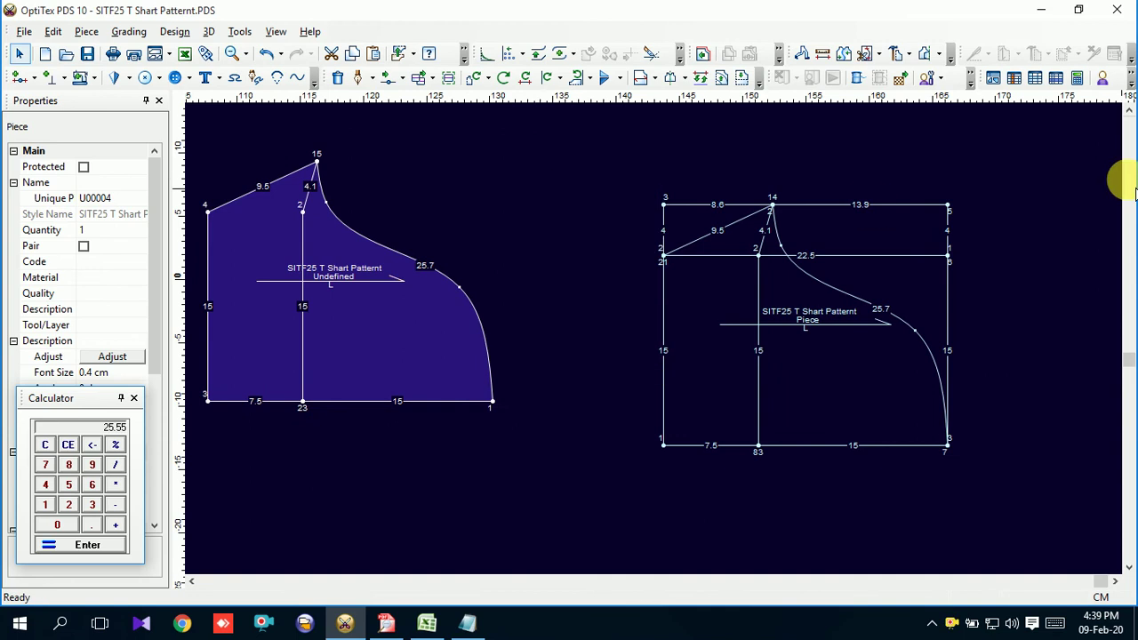
# Delete the duplicate piece on the right, keeping the changes.
pyautogui.scroll(5, 708, 442)
pyautogui.scroll(-2, 708, 443)
pyautogui.scroll(-2, 663, 346)
pyautogui.scroll(2, 663, 353)
pyautogui.moveTo(1118, 201); pyautogui.dragTo(588, 438)
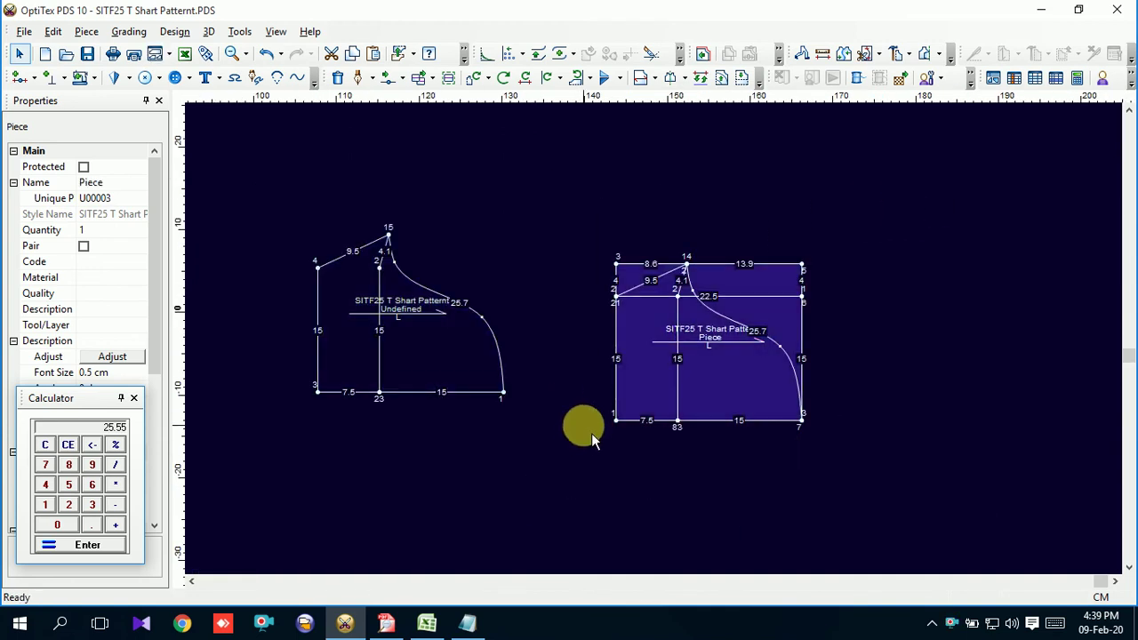
pyautogui.press('Delete')
pyautogui.click(565, 352)
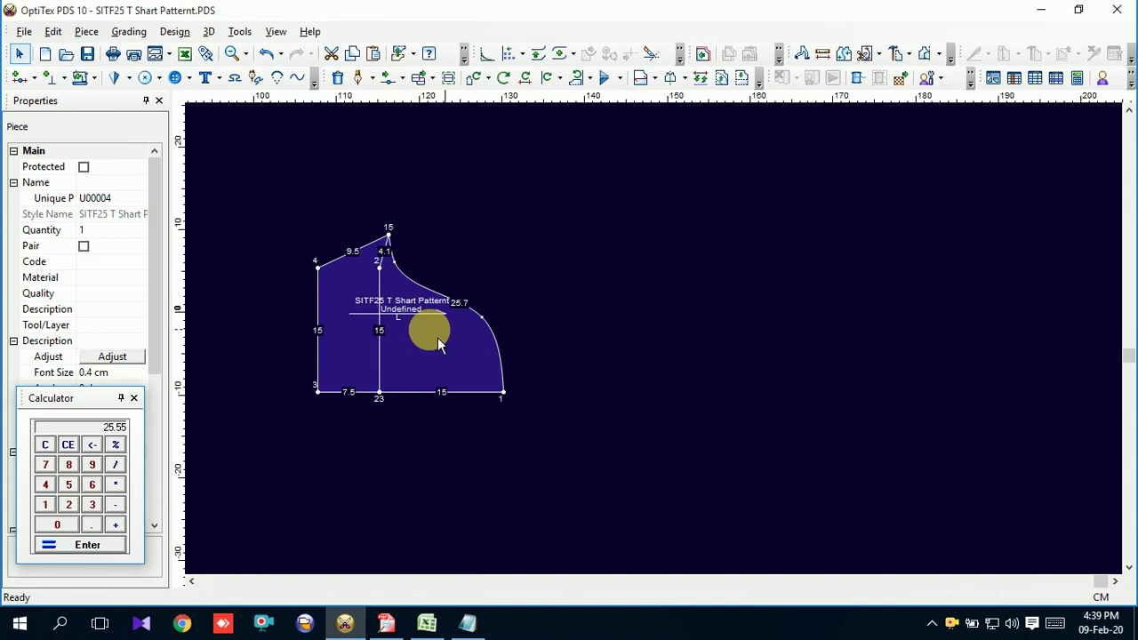
pyautogui.scroll(1, 437, 337)
pyautogui.scroll(1, 665, 350)
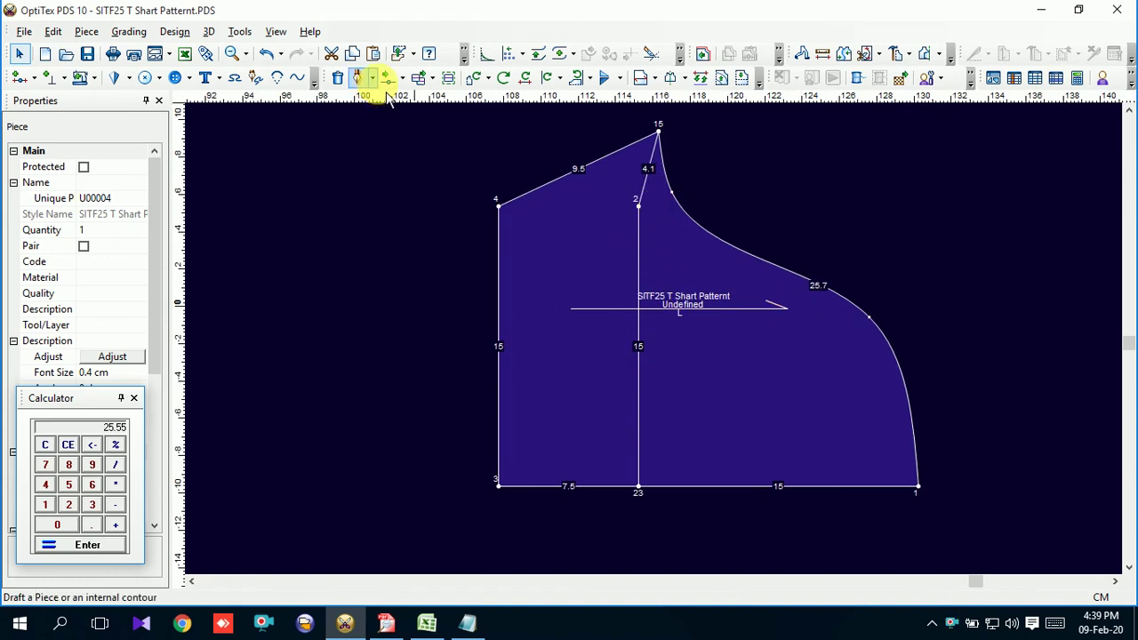
# Delete internal point 2 from the piece's inner line.
pyautogui.click(338, 77)
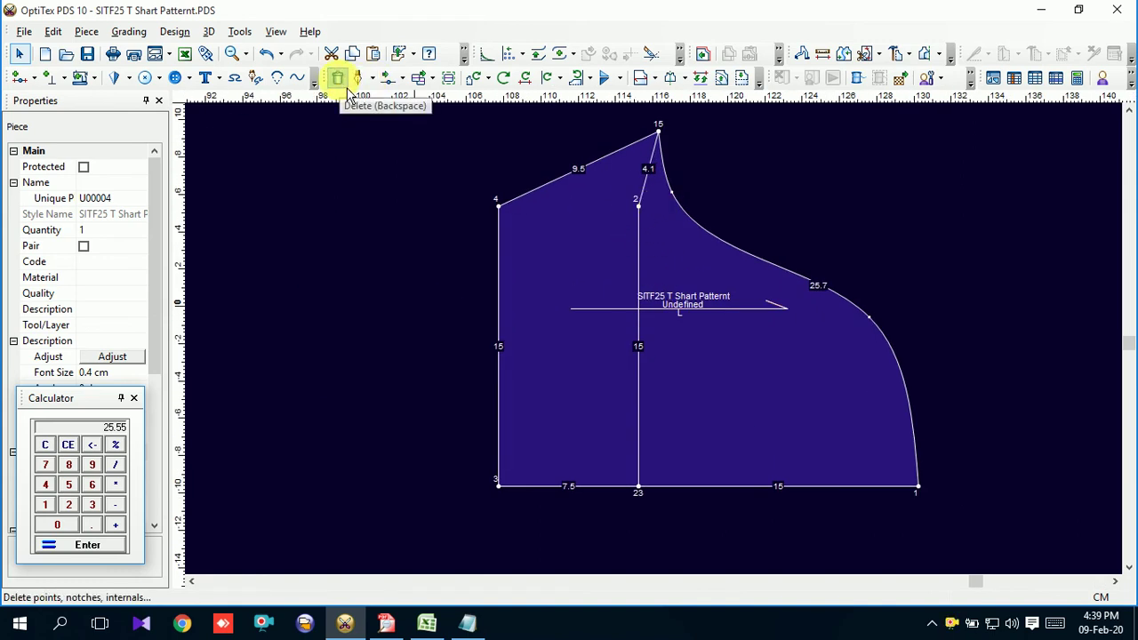
pyautogui.click(638, 204)
pyautogui.rightClick(747, 174)
pyautogui.press('Escape')
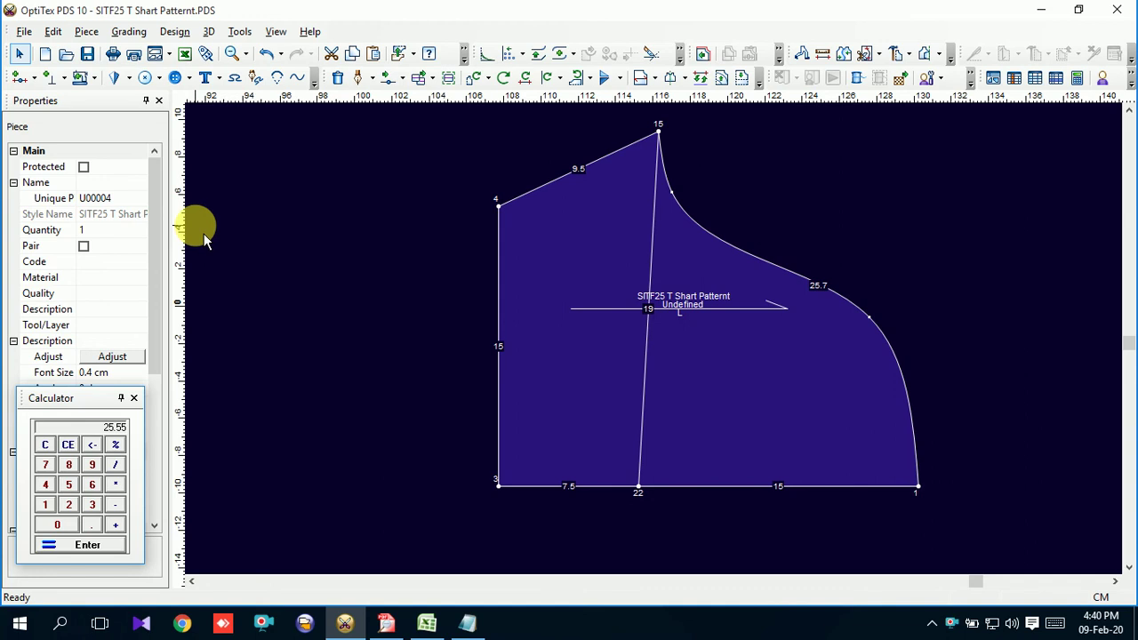
# Move hem point 22 by 1.1 cm in X so the inner line runs vertically from point 15.
pyautogui.click(658, 263)
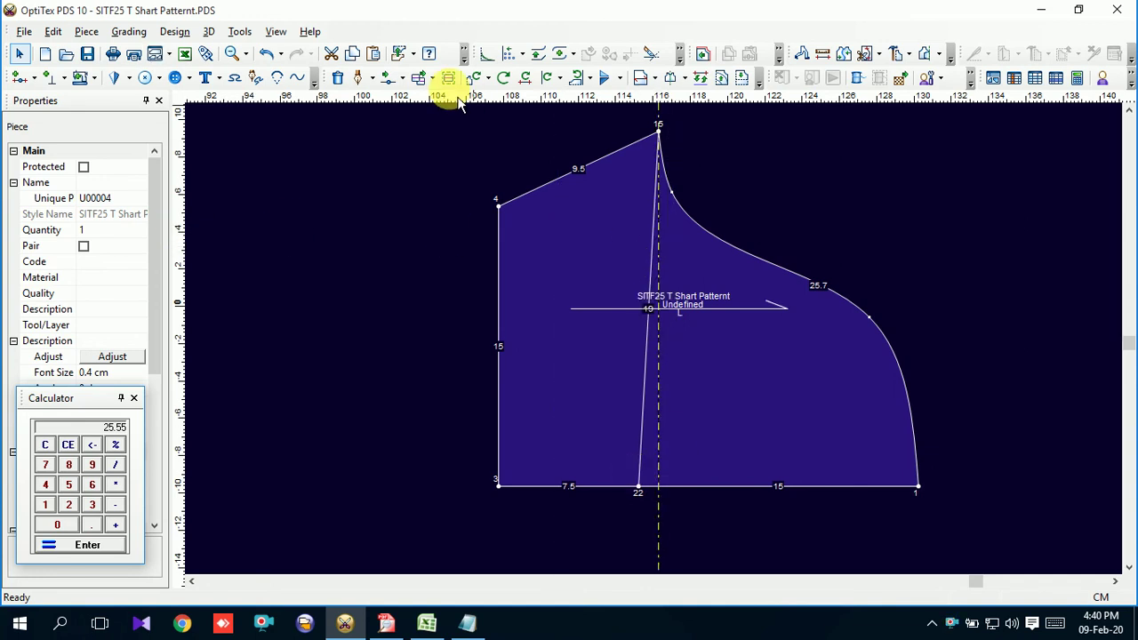
pyautogui.click(432, 78)
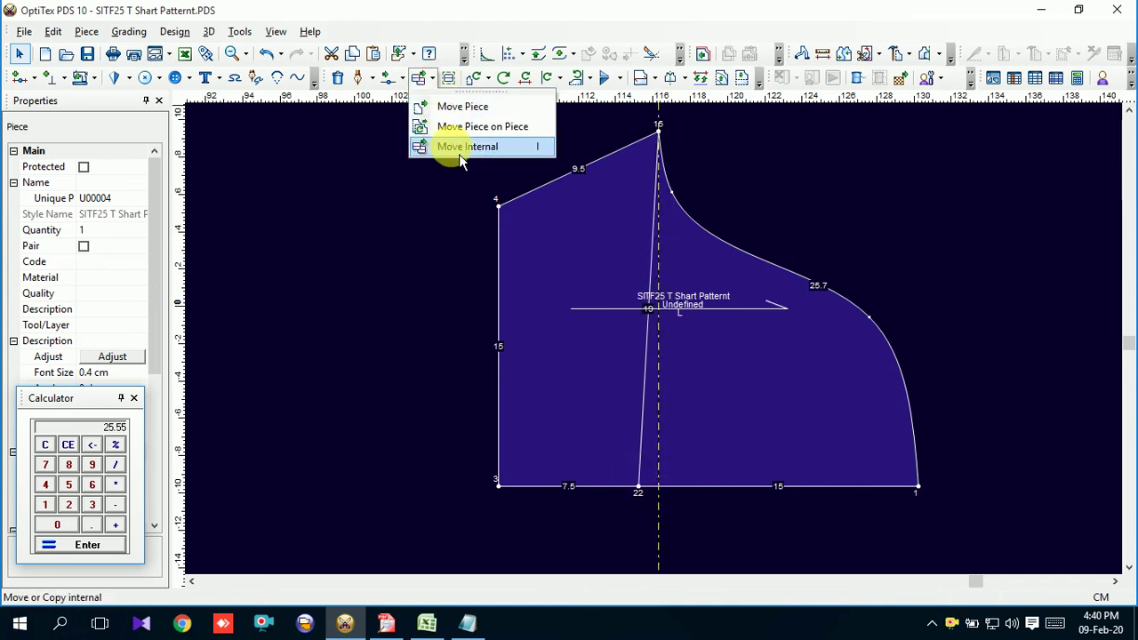
pyautogui.click(555, 78)
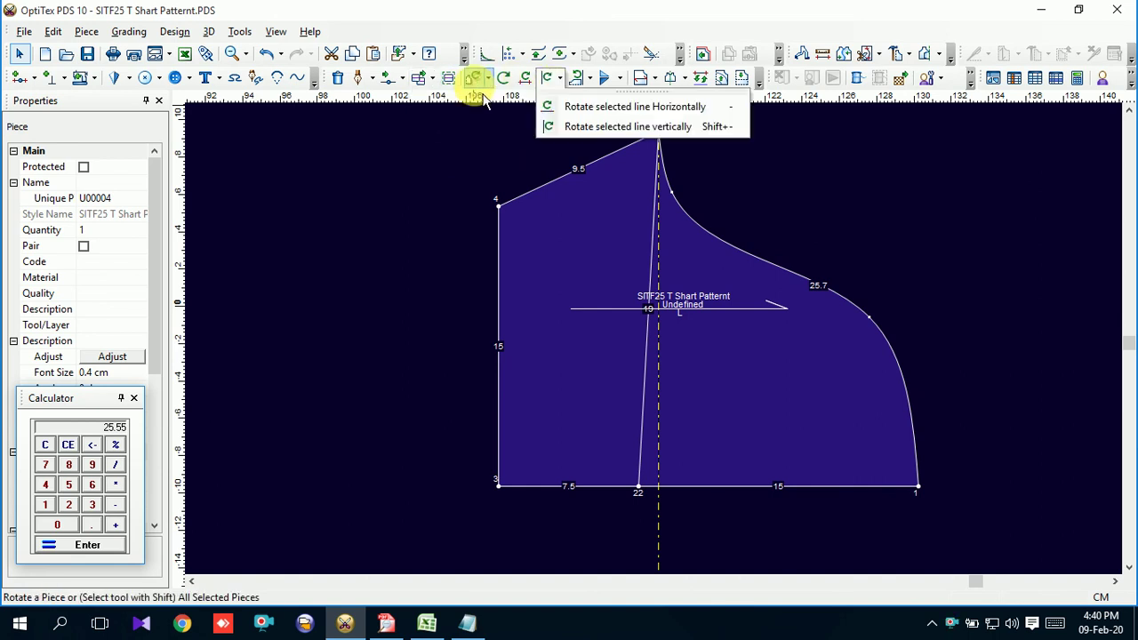
pyautogui.click(430, 78)
pyautogui.click(405, 78)
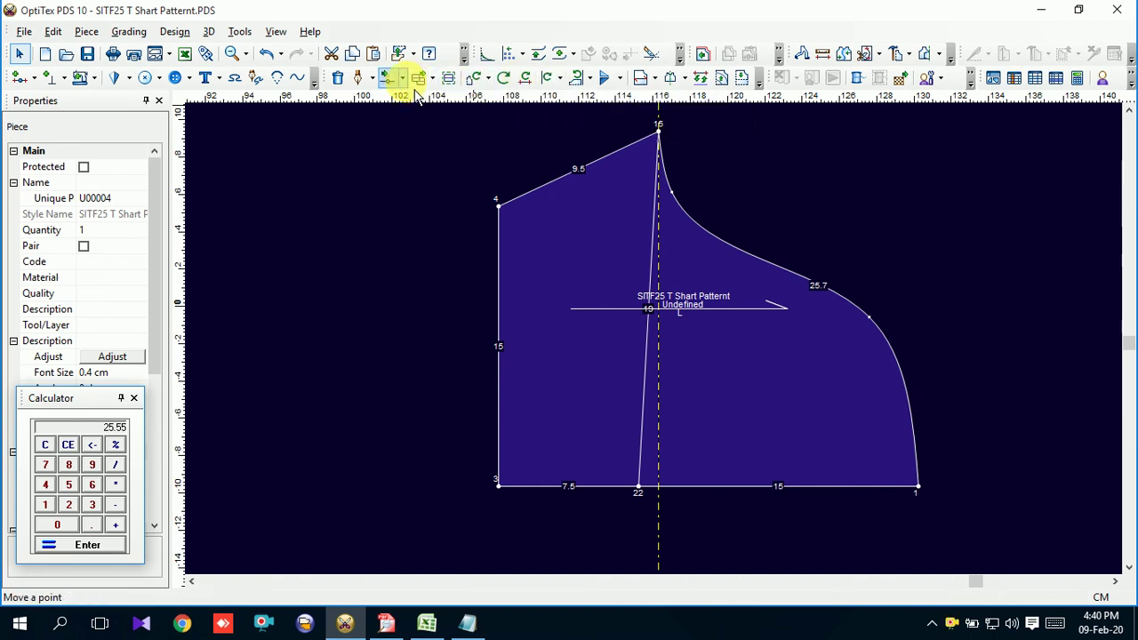
pyautogui.click(402, 79)
pyautogui.click(445, 205)
pyautogui.moveTo(611, 480); pyautogui.dragTo(691, 549)
pyautogui.scroll(2, 640, 488)
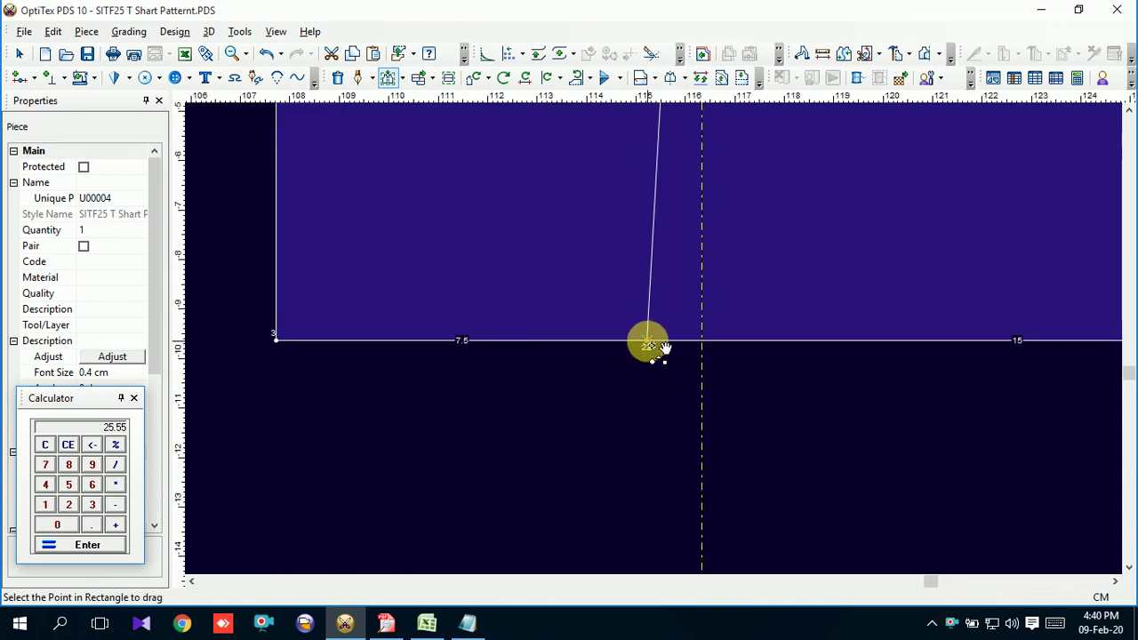
pyautogui.moveTo(654, 364); pyautogui.dragTo(700, 343)
pyautogui.click(709, 345)
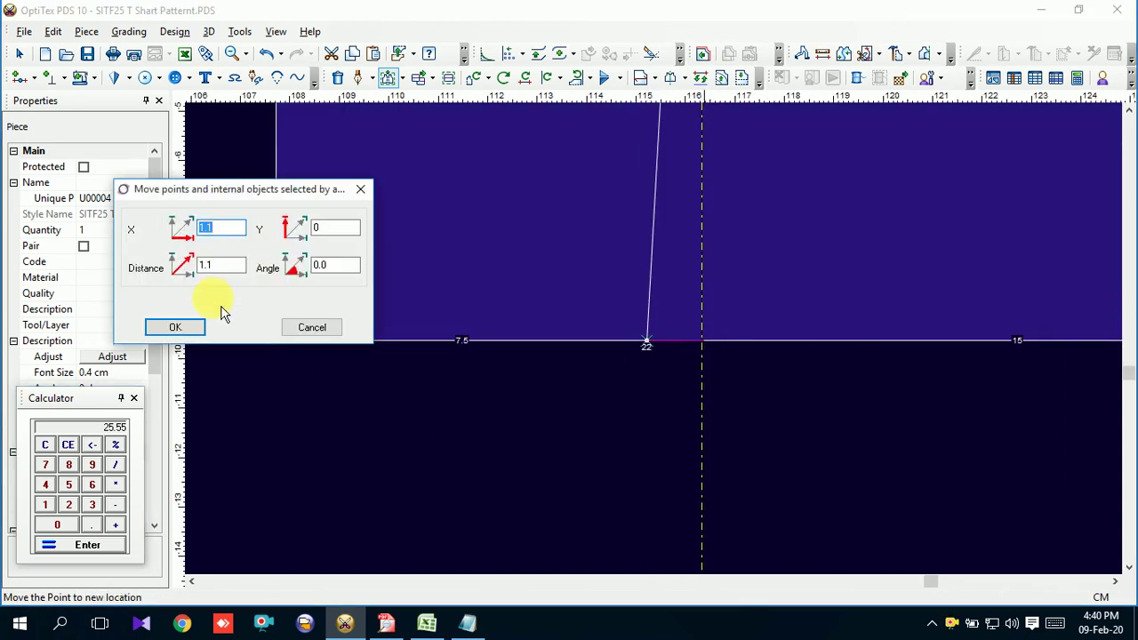
pyautogui.click(198, 329)
# Return to piece selection and save the pattern file.
pyautogui.scroll(-2, 654, 293)
pyautogui.rightClick(840, 125)
pyautogui.click(877, 141)
pyautogui.click(87, 53)
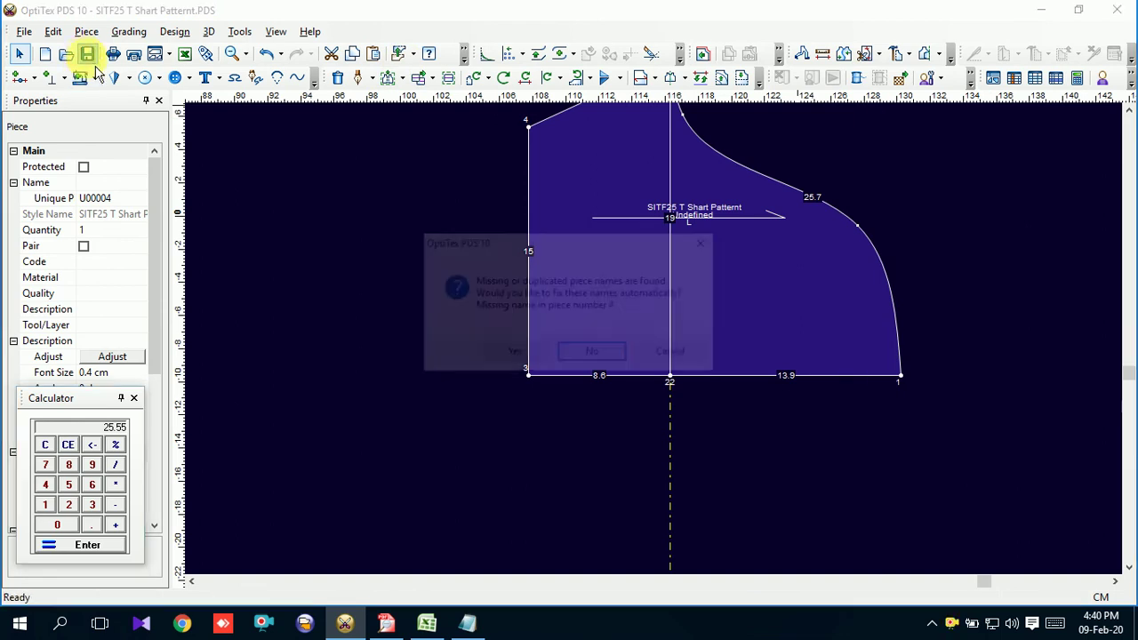
# Let the unnamed piece be auto-named P4 and select it.
pyautogui.click(516, 355)
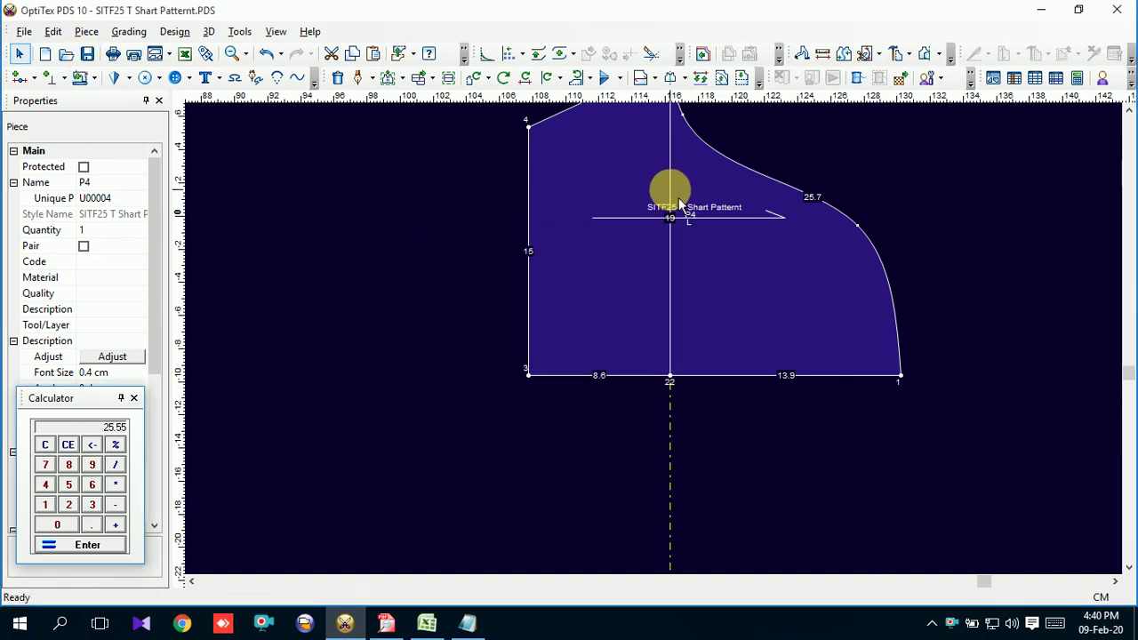
pyautogui.click(678, 202)
pyautogui.click(679, 202)
pyautogui.click(673, 311)
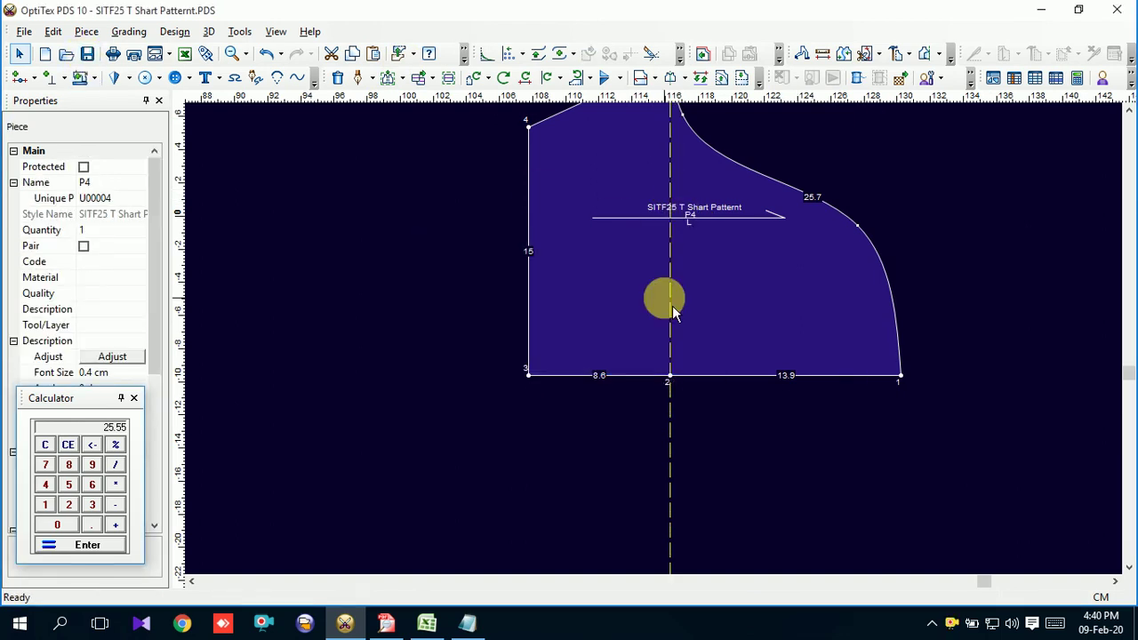
pyautogui.click(696, 442)
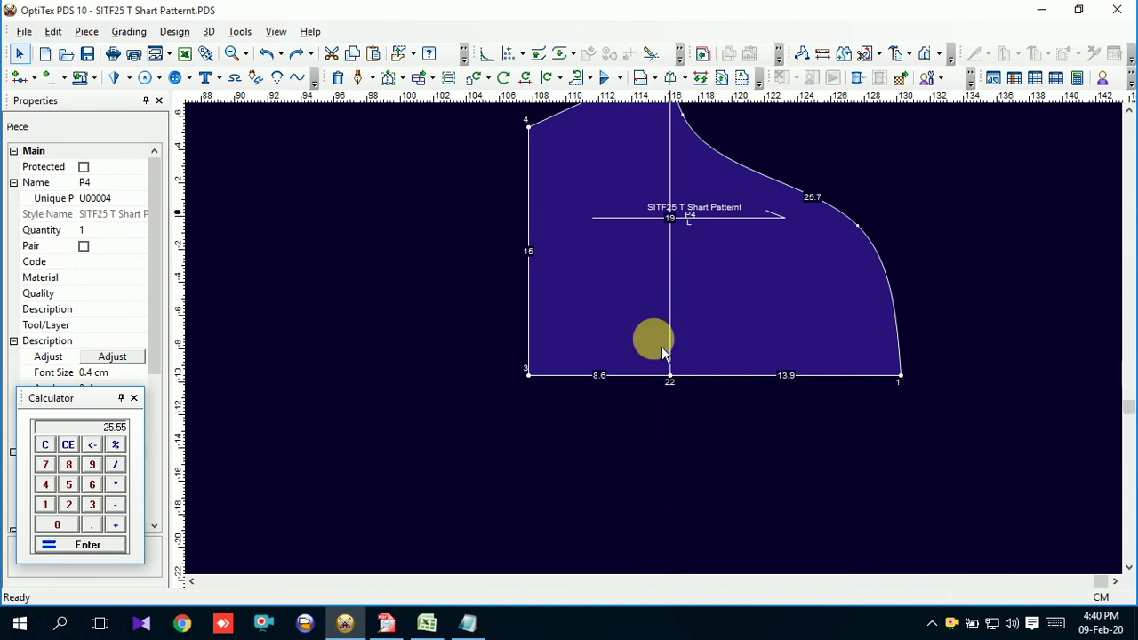
pyautogui.scroll(-3, 673, 267)
pyautogui.scroll(3, 667, 284)
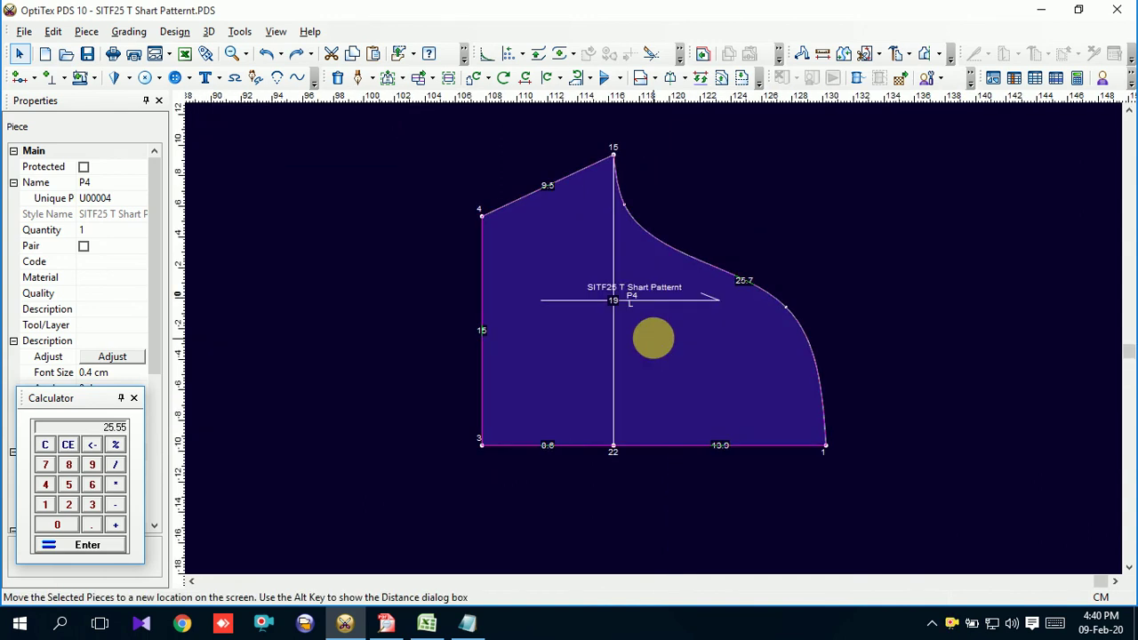
# Set P4's bottom edge as its half-piece fold line.
pyautogui.click(686, 79)
pyautogui.click(715, 121)
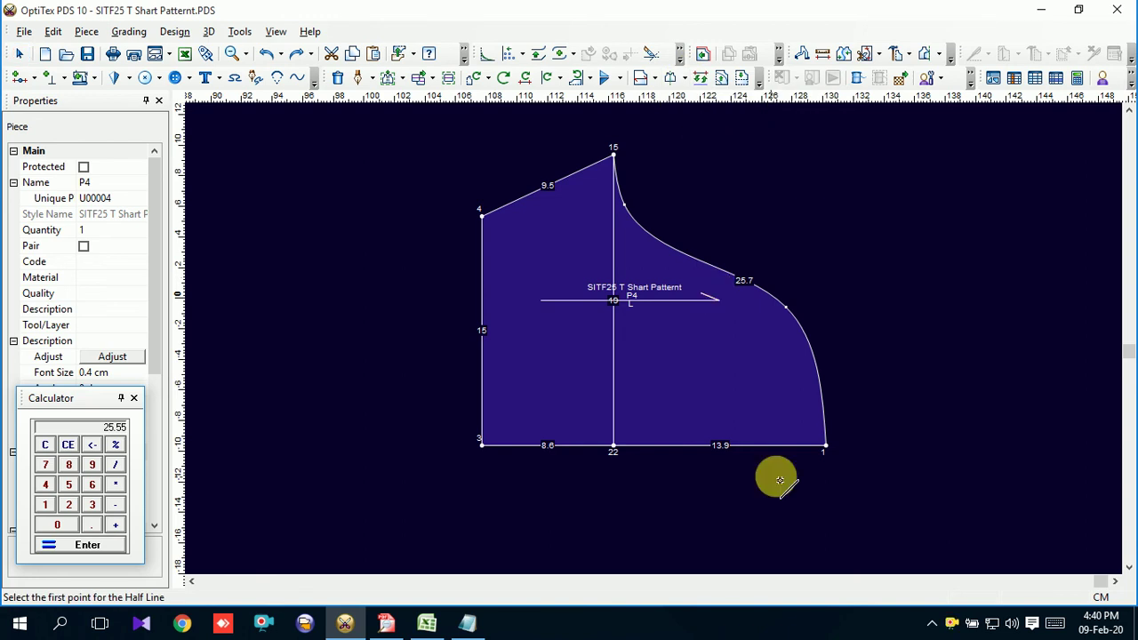
pyautogui.click(481, 444)
pyautogui.scroll(-1, 656, 342)
pyautogui.rightClick(863, 201)
pyautogui.click(911, 215)
# Place P4 right of P1, shift P1 slightly left, and check the Excel spec sheet.
pyautogui.scroll(-1, 716, 325)
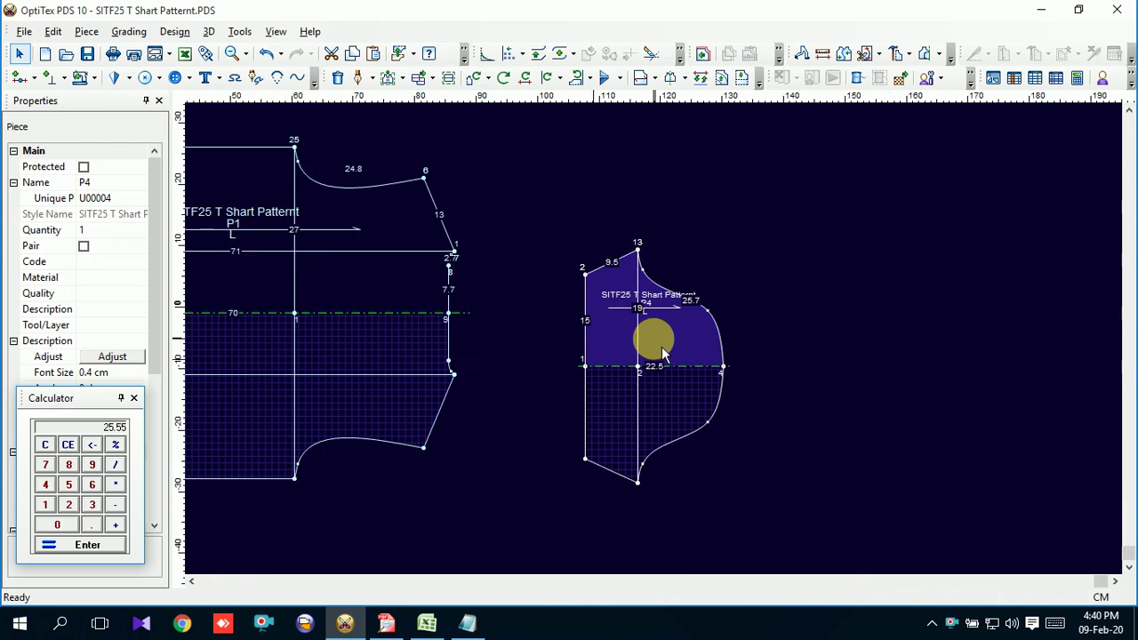
pyautogui.scroll(-1, 656, 338)
pyautogui.moveTo(676, 322); pyautogui.dragTo(637, 294)
pyautogui.scroll(-1, 649, 311)
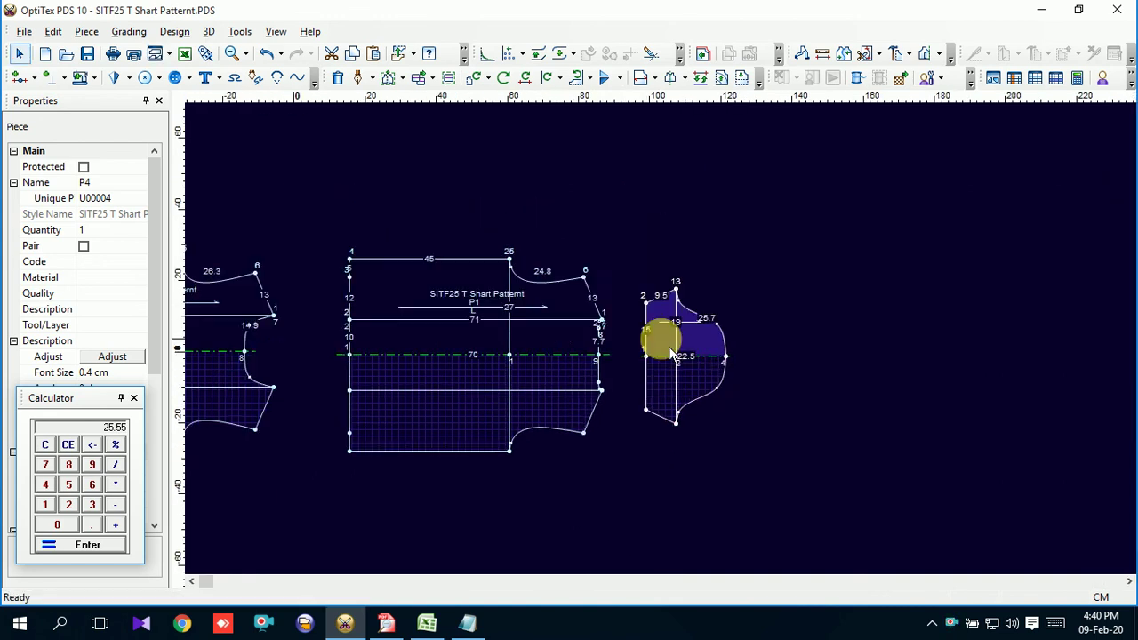
pyautogui.scroll(-1, 658, 329)
pyautogui.moveTo(480, 353); pyautogui.dragTo(463, 342)
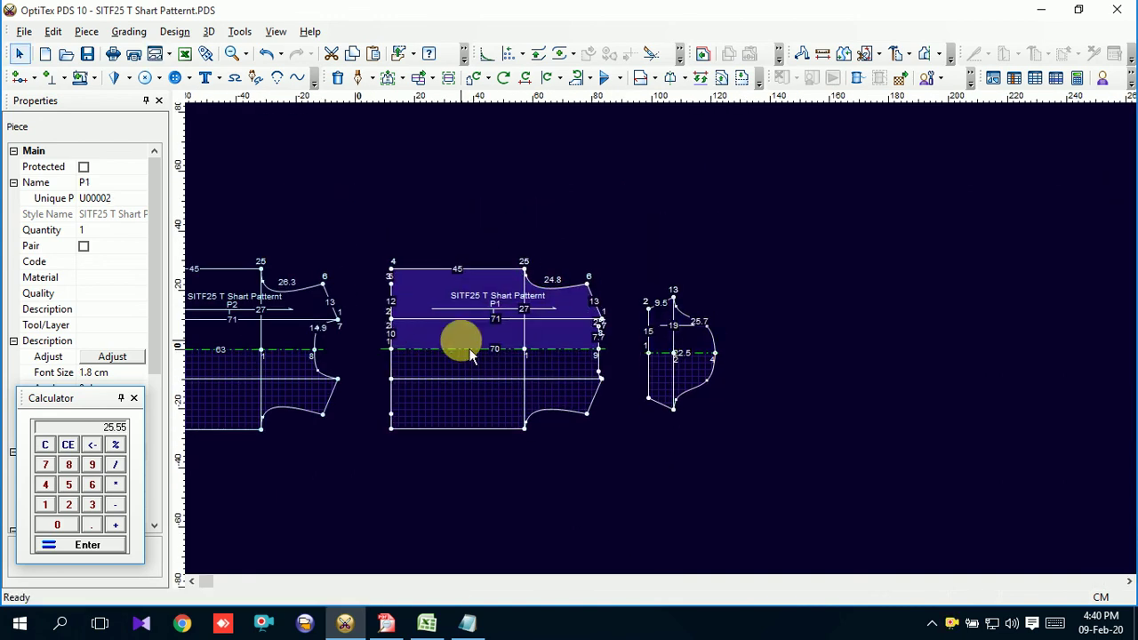
pyautogui.scroll(-1, 668, 354)
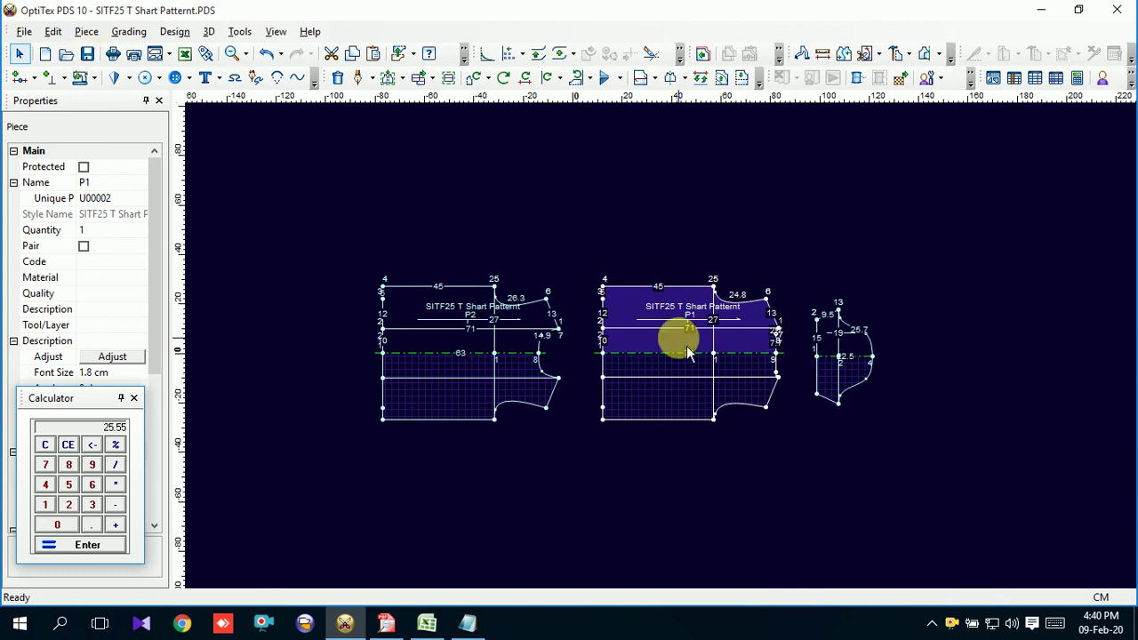
pyautogui.scroll(2, 687, 351)
pyautogui.scroll(-1, 666, 356)
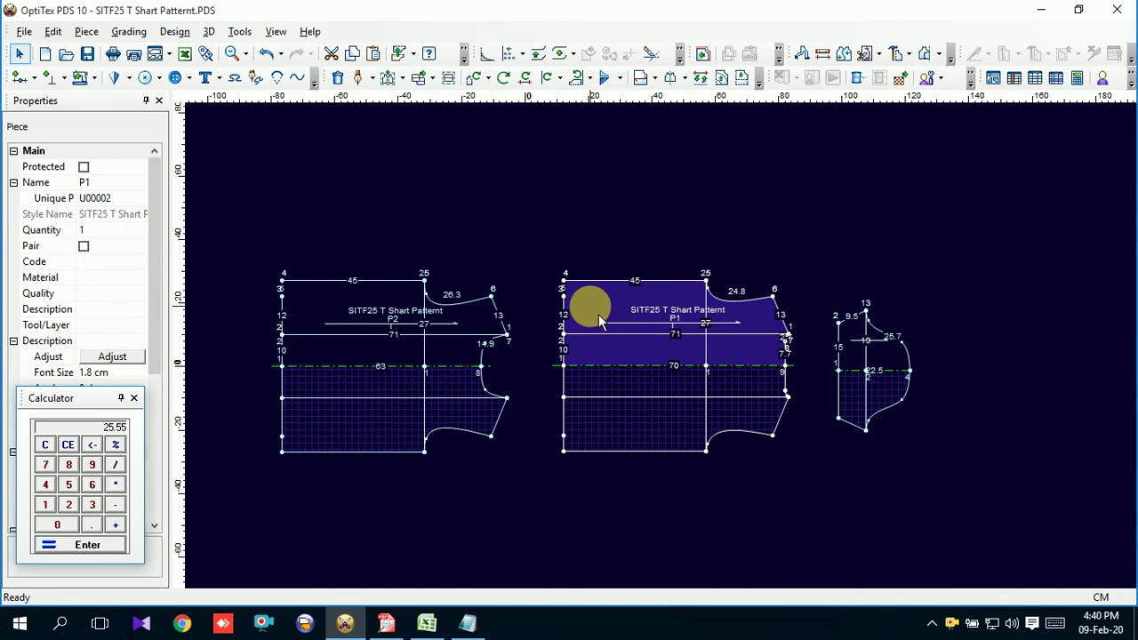
pyautogui.moveTo(427, 624)
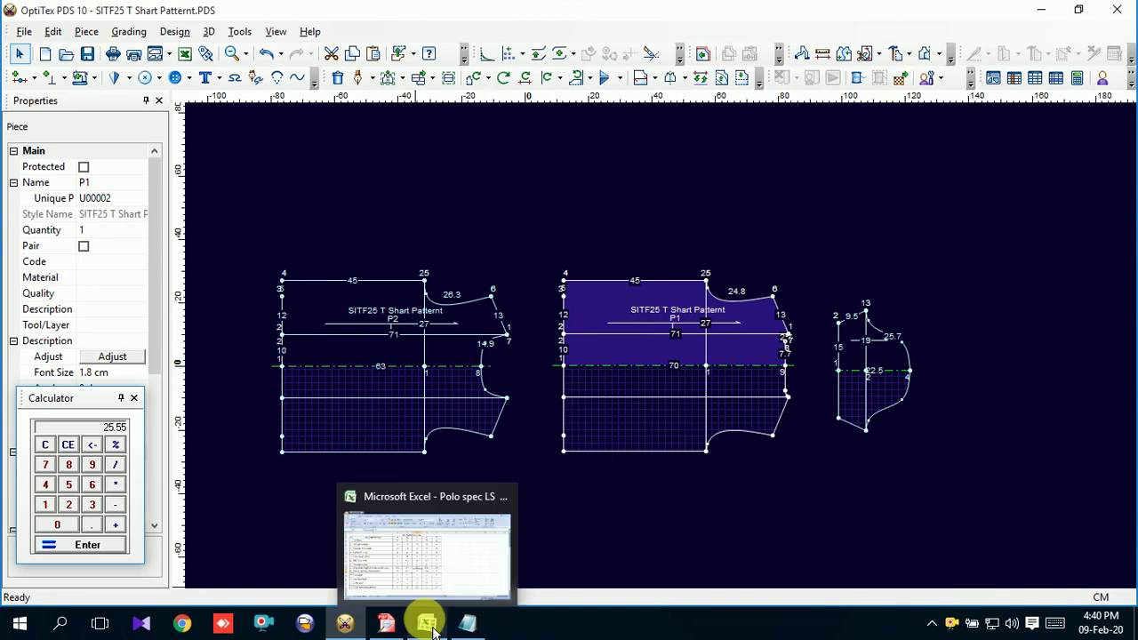
pyautogui.click(429, 624)
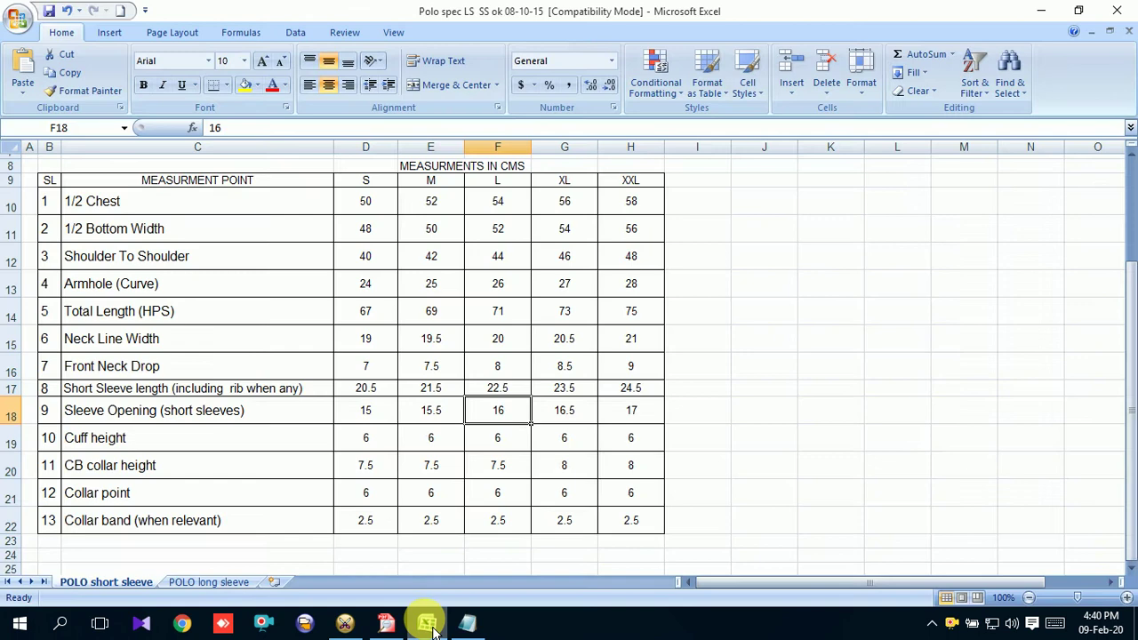
pyautogui.click(433, 629)
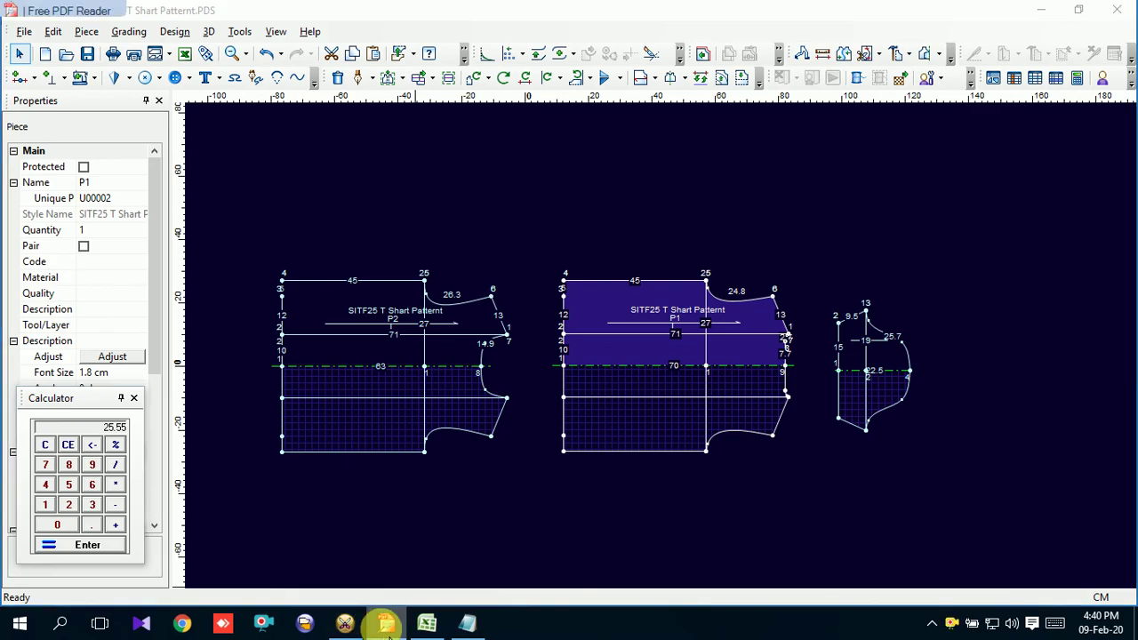
pyautogui.click(386, 625)
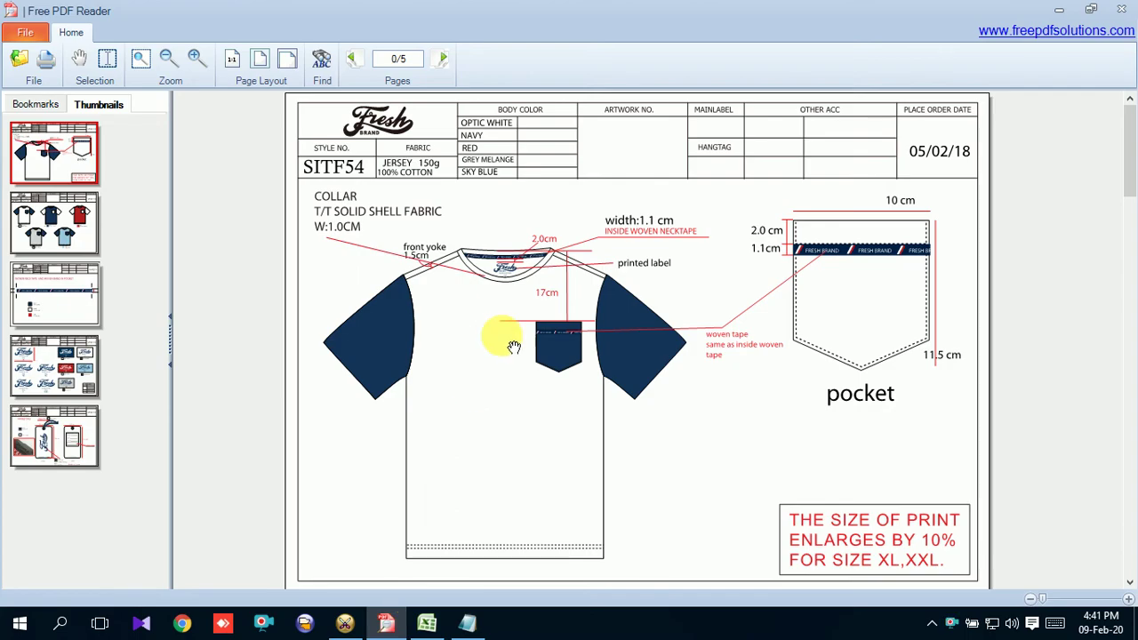
pyautogui.scroll(-3, 525, 285)
pyautogui.scroll(1, 524, 253)
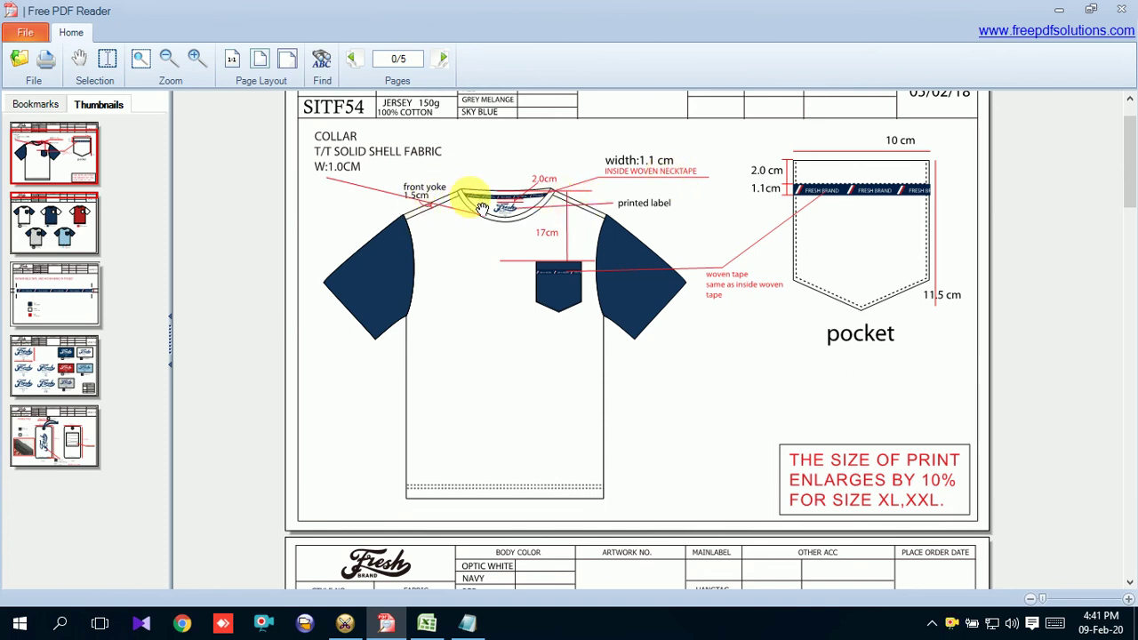
pyautogui.click(360, 631)
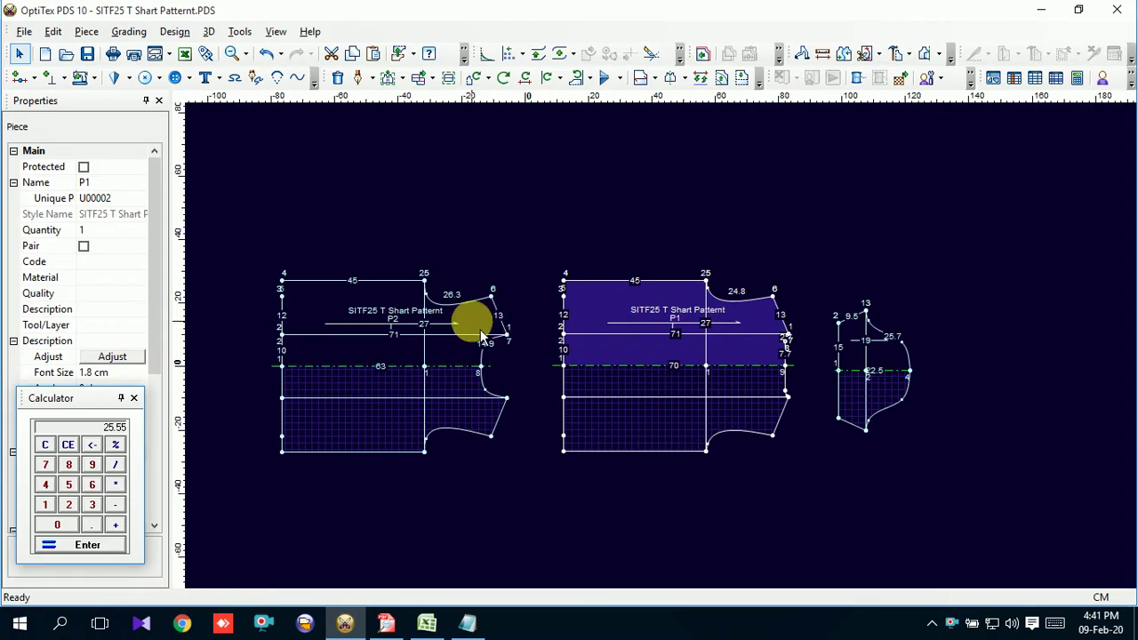
# Select and review P2 and P1 with armhole curves 26.3 and 24.8, ending on P2.
pyautogui.scroll(3, 480, 336)
pyautogui.scroll(1, 655, 338)
pyautogui.click(663, 351)
pyautogui.scroll(-1, 662, 351)
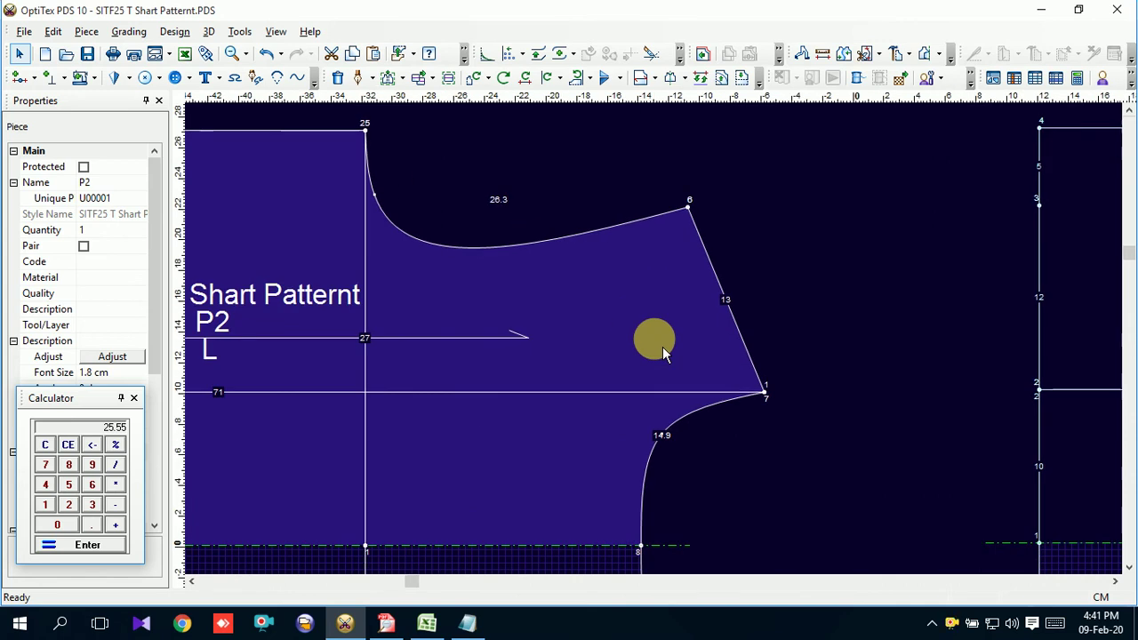
pyautogui.scroll(-2, 663, 348)
pyautogui.scroll(-1, 664, 349)
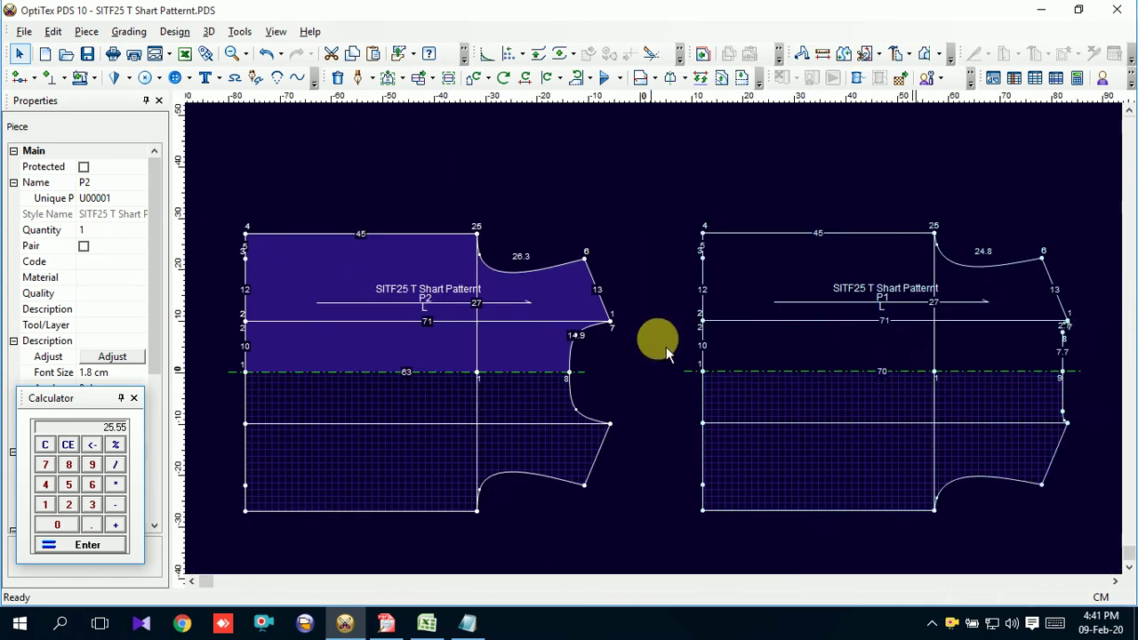
pyautogui.scroll(-1, 655, 338)
pyautogui.scroll(4, 656, 338)
pyautogui.click(646, 342)
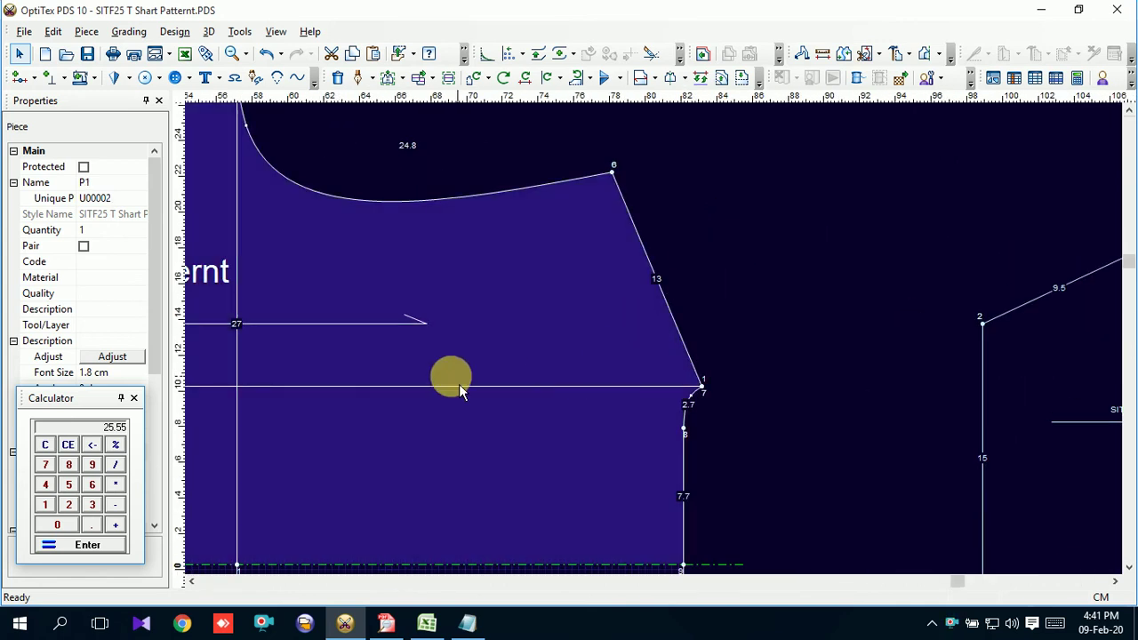
pyautogui.scroll(-2, 656, 338)
pyautogui.scroll(-1, 656, 338)
pyautogui.scroll(-1, 655, 338)
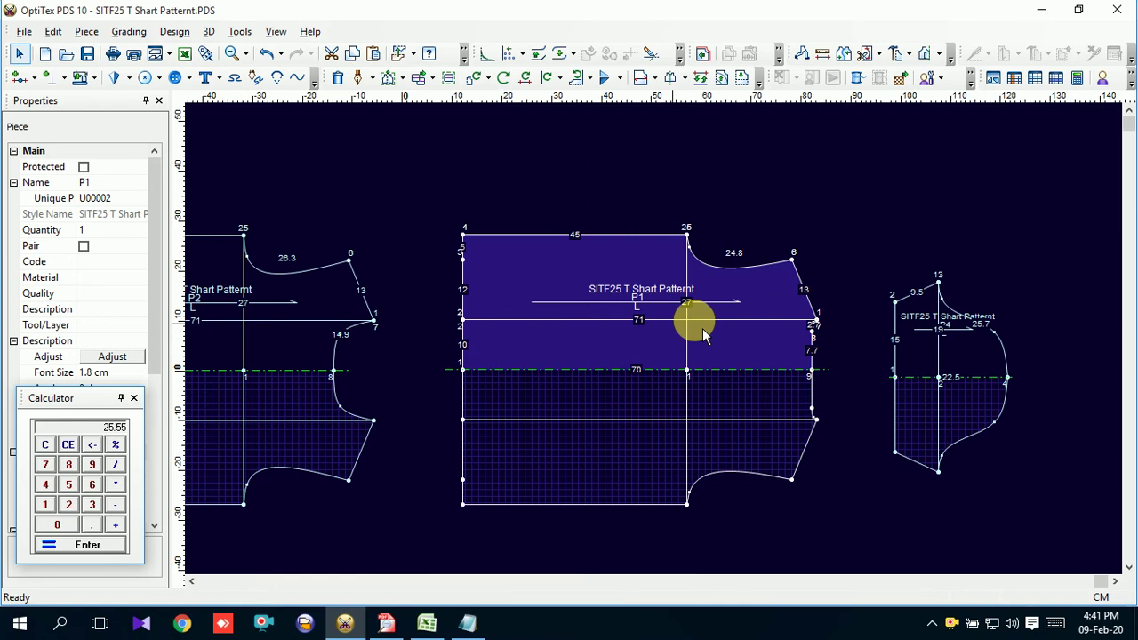
pyautogui.scroll(2, 703, 334)
pyautogui.scroll(2, 655, 338)
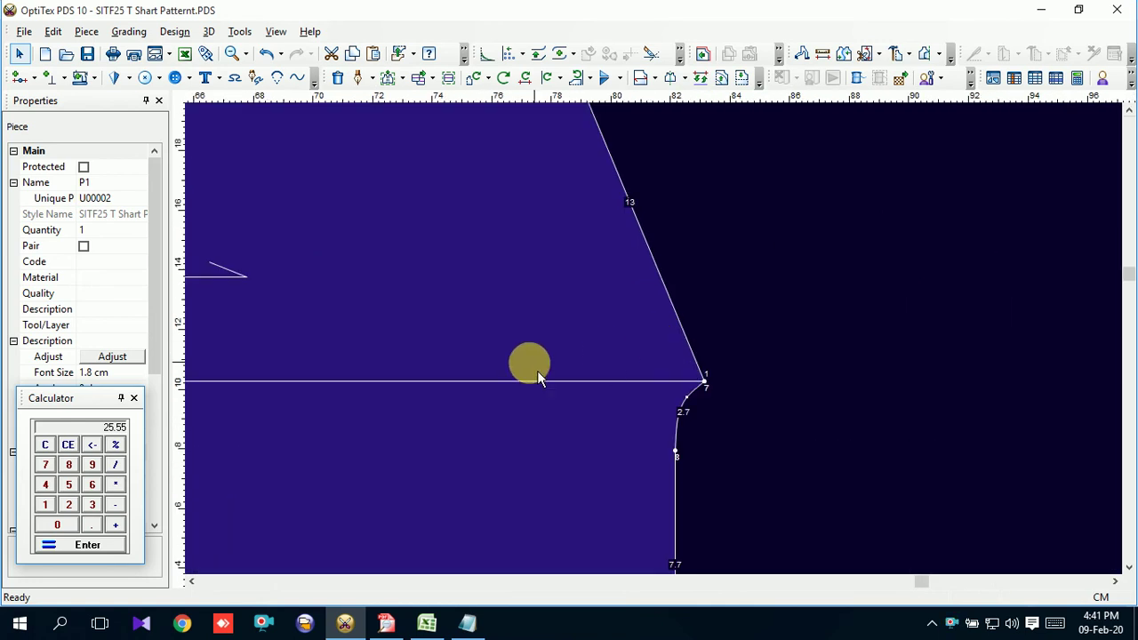
pyautogui.scroll(-1, 632, 351)
pyautogui.scroll(-1, 649, 338)
pyautogui.scroll(-1, 496, 372)
pyautogui.click(402, 289)
pyautogui.scroll(2, 402, 289)
pyautogui.scroll(1, 650, 338)
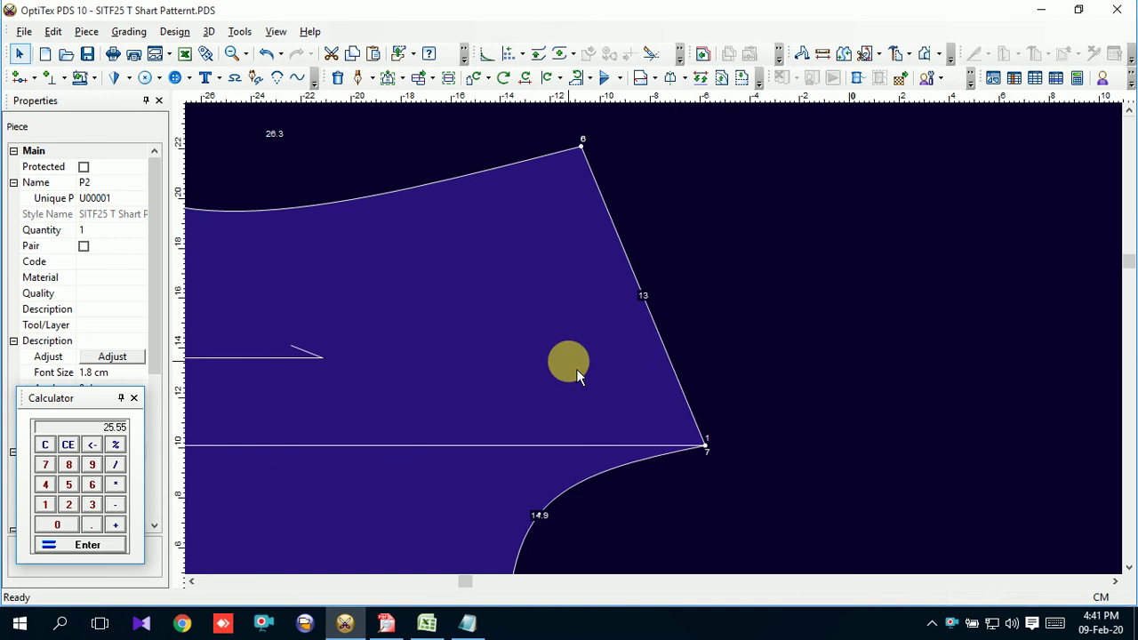
# Create a 1.5 cm parallel line along P2's edge from point 6 to point 1.
pyautogui.click(721, 79)
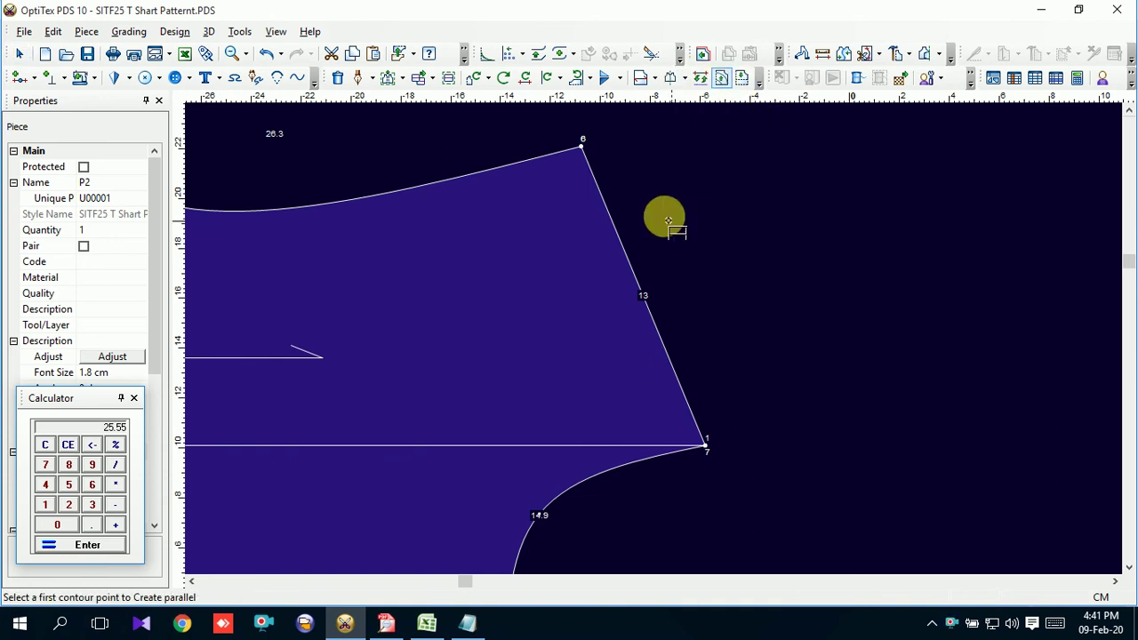
pyautogui.click(582, 147)
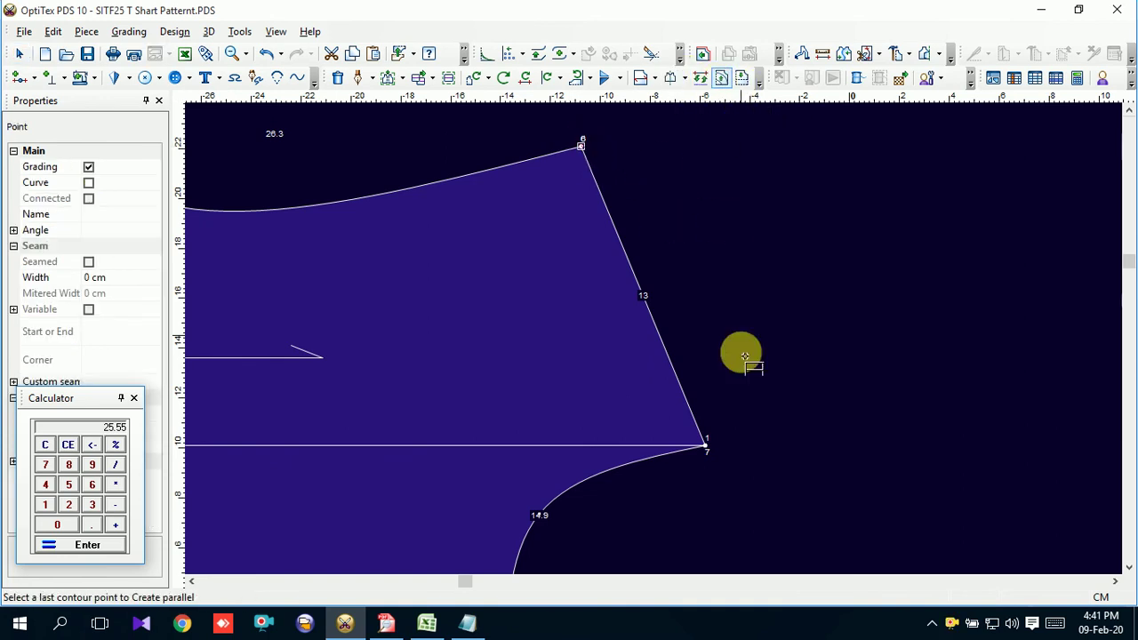
pyautogui.click(707, 449)
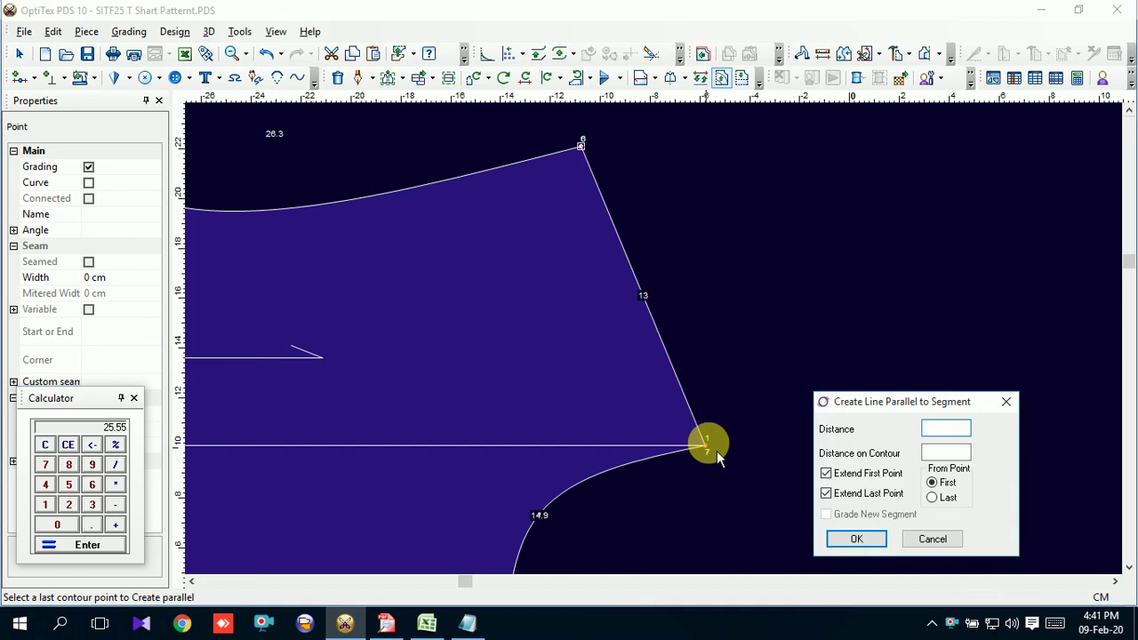
pyautogui.write('1.5')
pyautogui.press('Return')
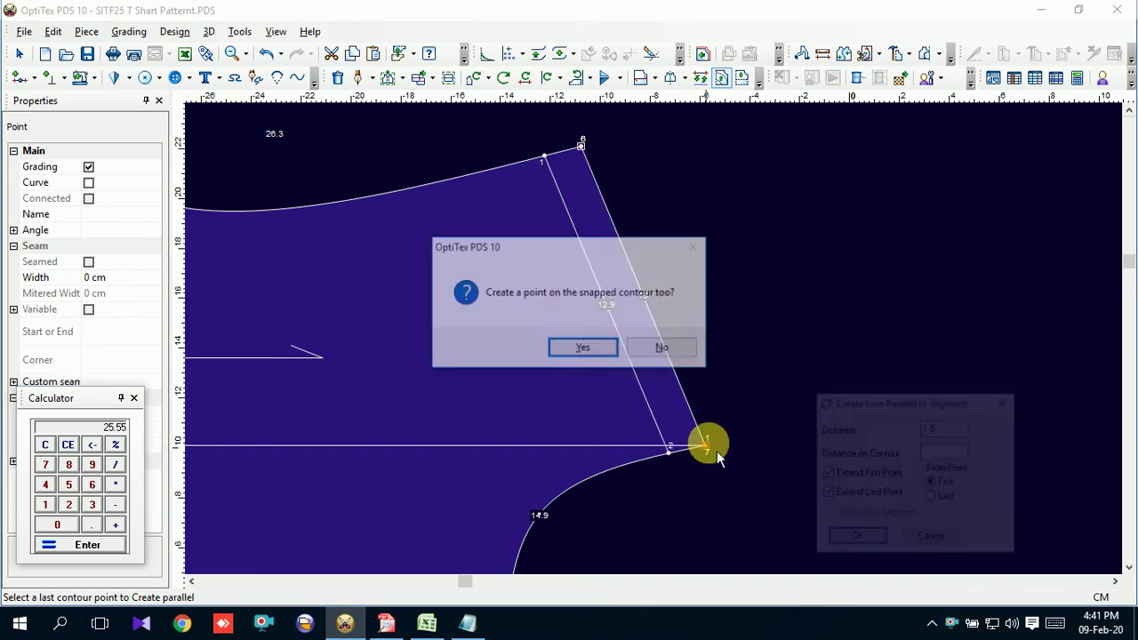
pyautogui.click(580, 352)
pyautogui.rightClick(749, 229)
pyautogui.click(787, 235)
pyautogui.click(618, 276)
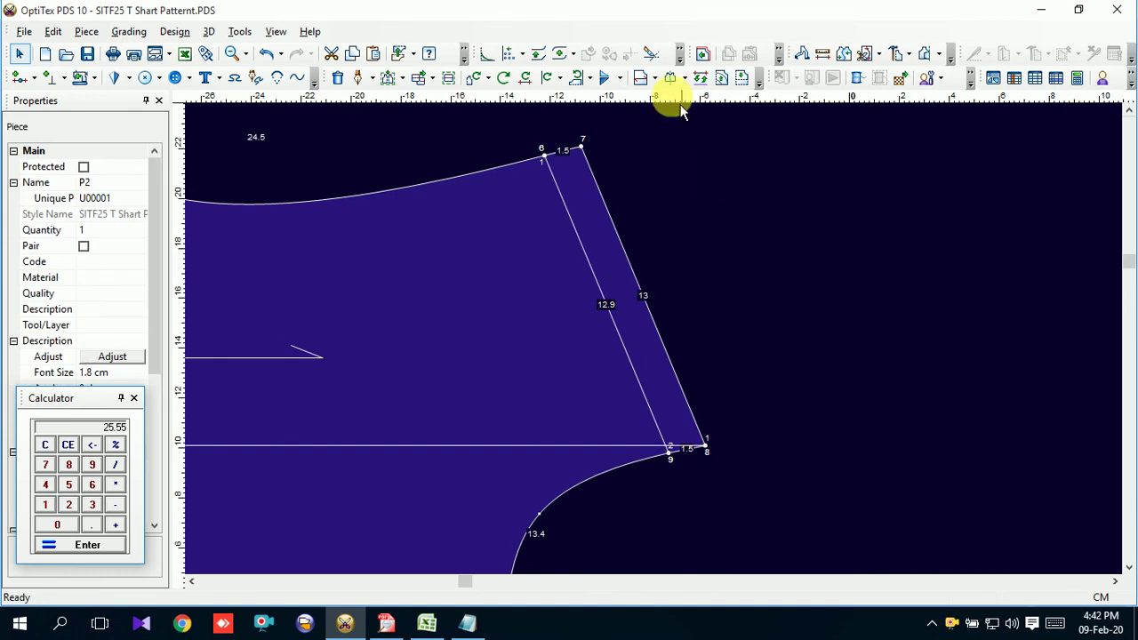
# Build the strip between the parallel lines into a new piece placed beside P2.
pyautogui.click(909, 55)
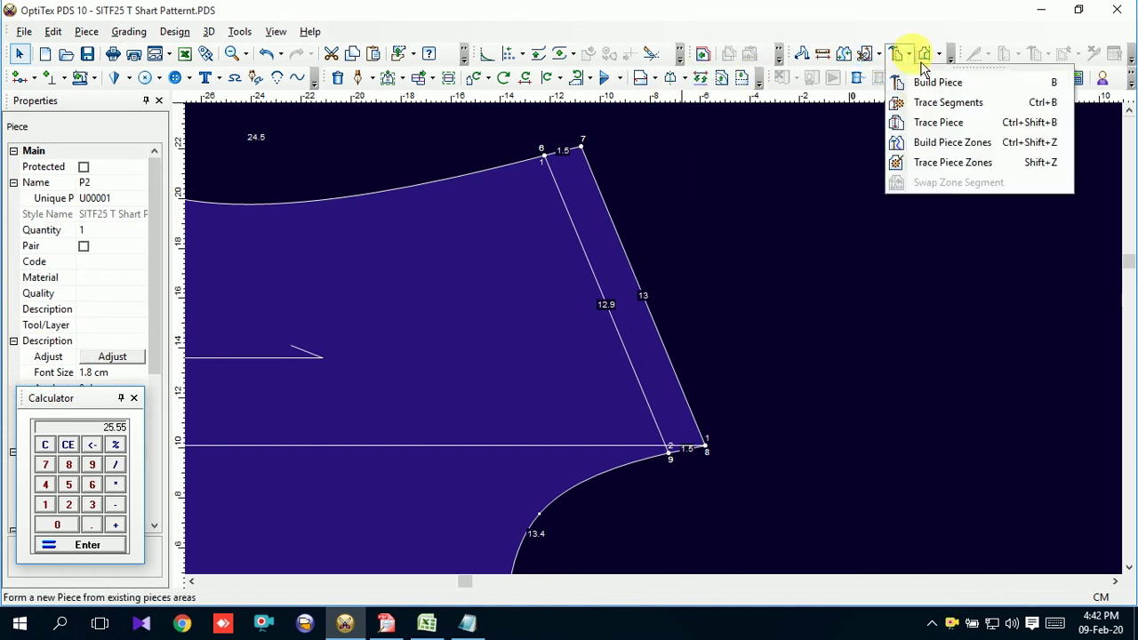
pyautogui.click(936, 82)
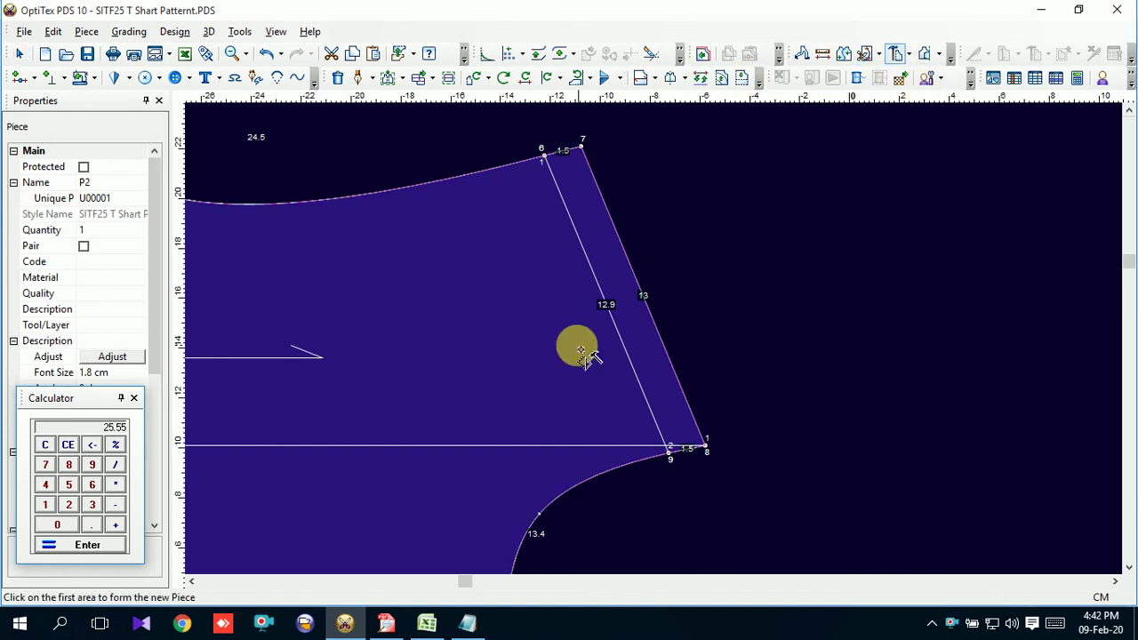
pyautogui.click(622, 274)
pyautogui.click(625, 281)
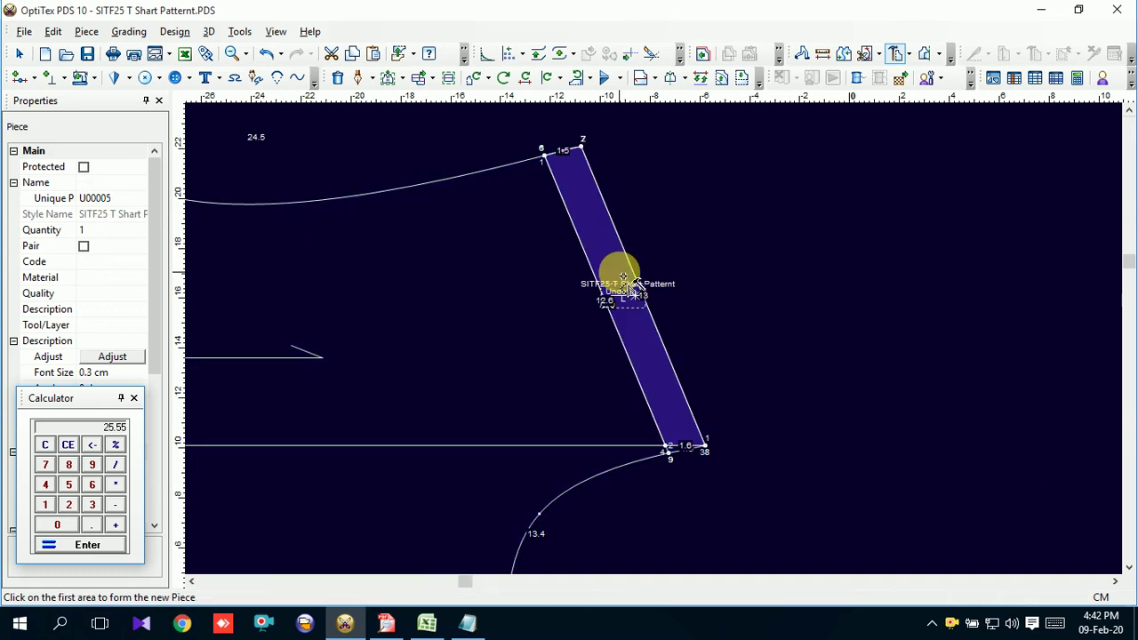
pyautogui.click(674, 248)
pyautogui.rightClick(768, 201)
pyautogui.click(805, 208)
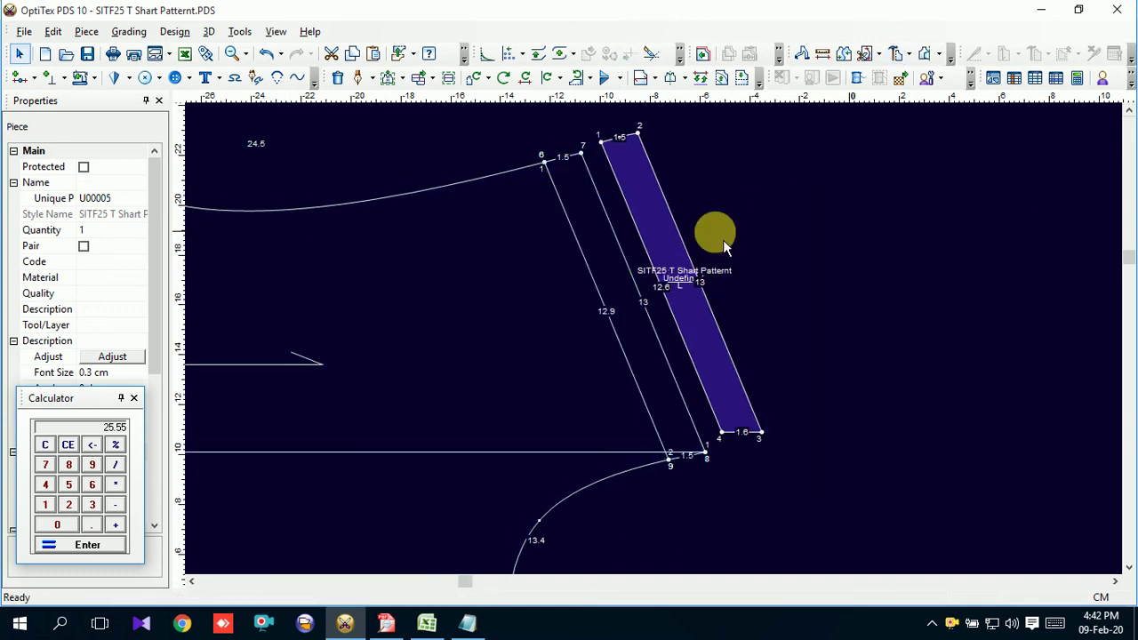
# Mirror the strip piece vertically, move it right, and rotate it to a new angle.
pyautogui.click(603, 79)
pyautogui.moveTo(680, 323); pyautogui.dragTo(791, 349)
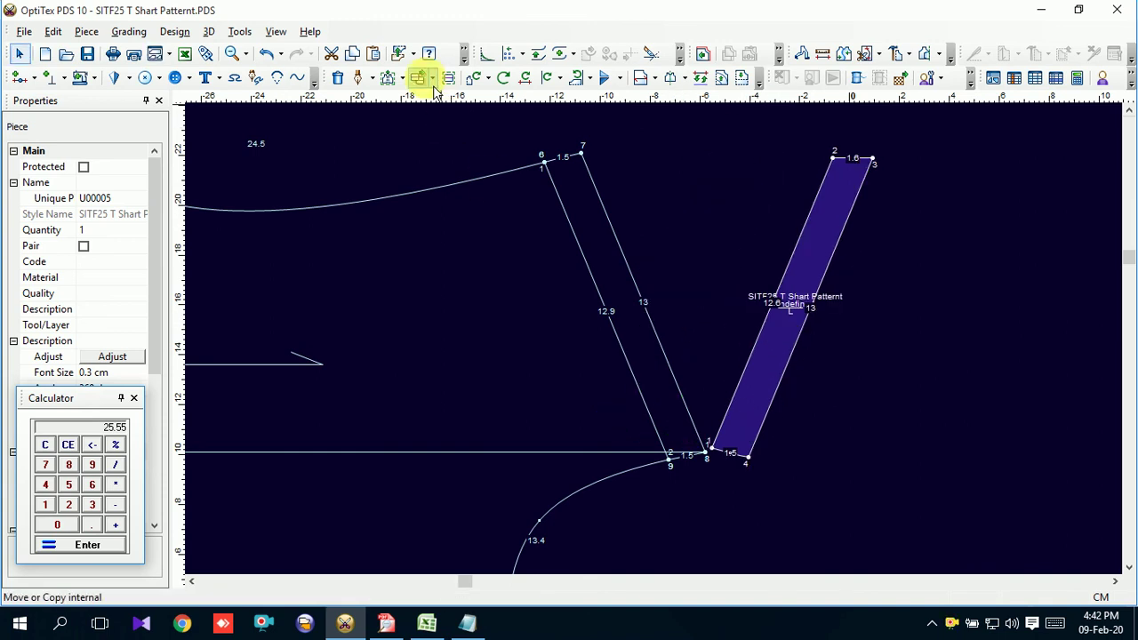
pyautogui.click(480, 83)
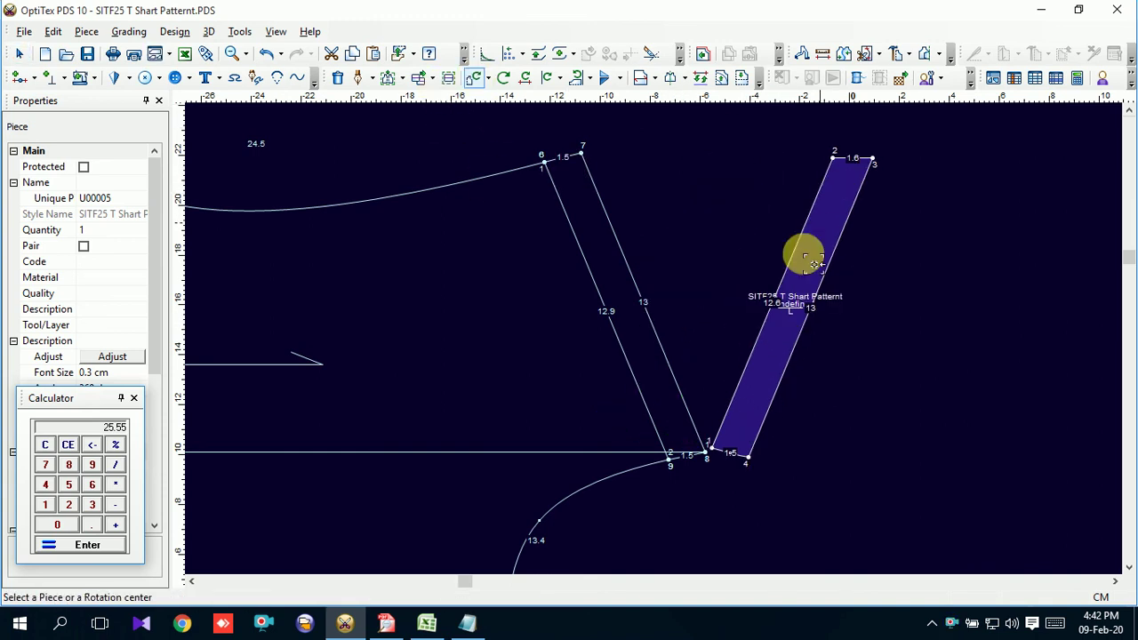
pyautogui.click(716, 452)
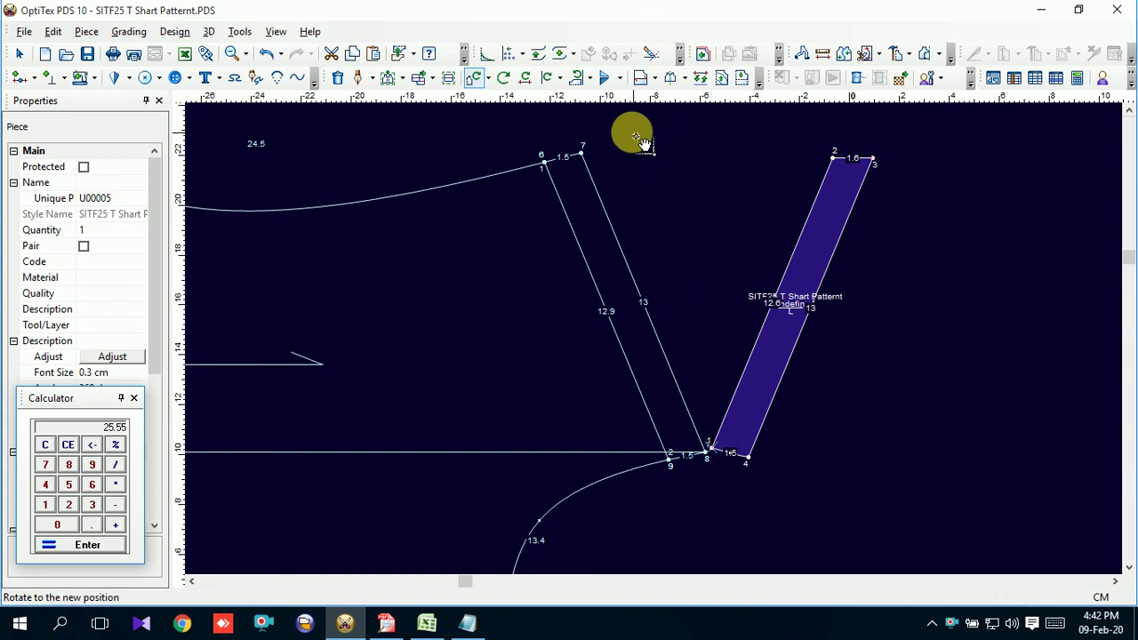
pyautogui.click(640, 140)
pyautogui.click(204, 299)
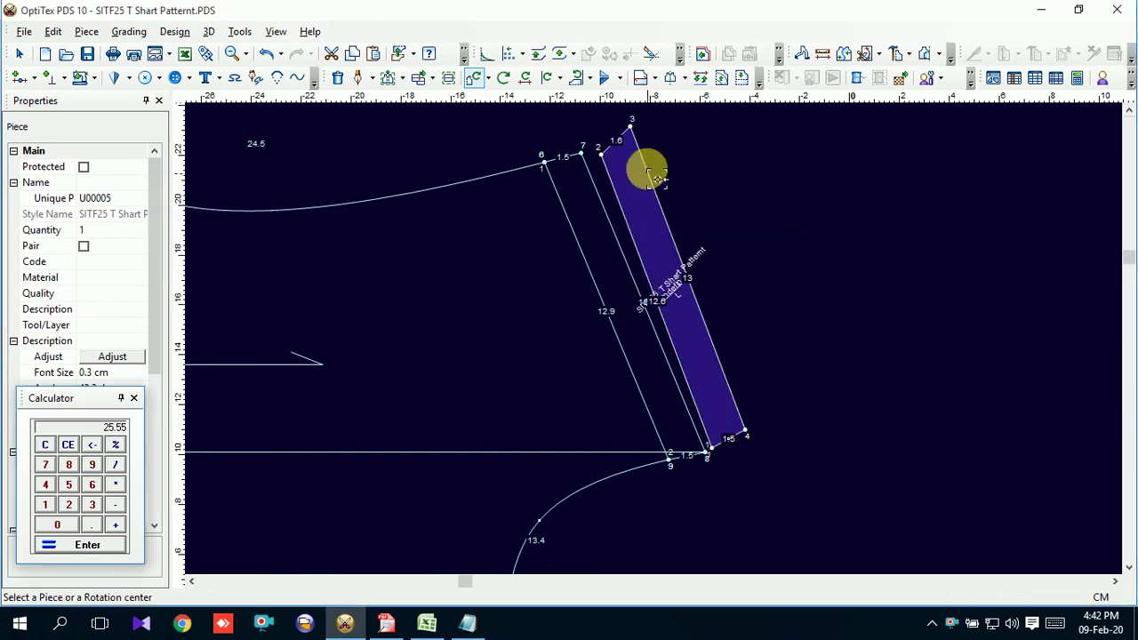
# Mirror the strip both ways, set it alongside edge 6–1, then move it clear of the outline.
pyautogui.click(610, 84)
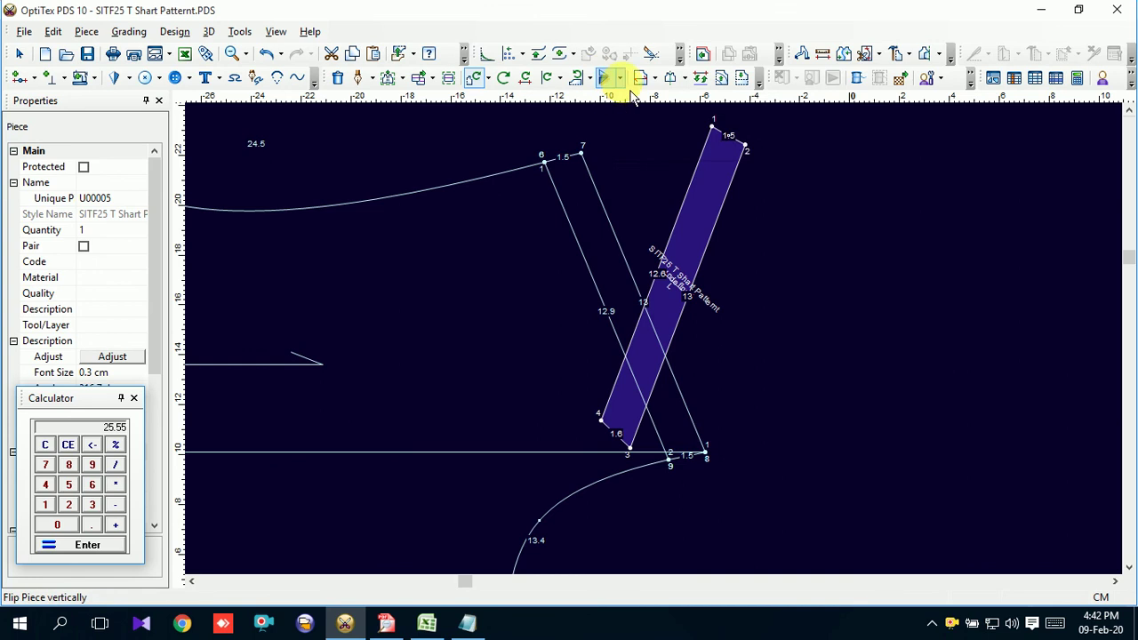
pyautogui.click(619, 78)
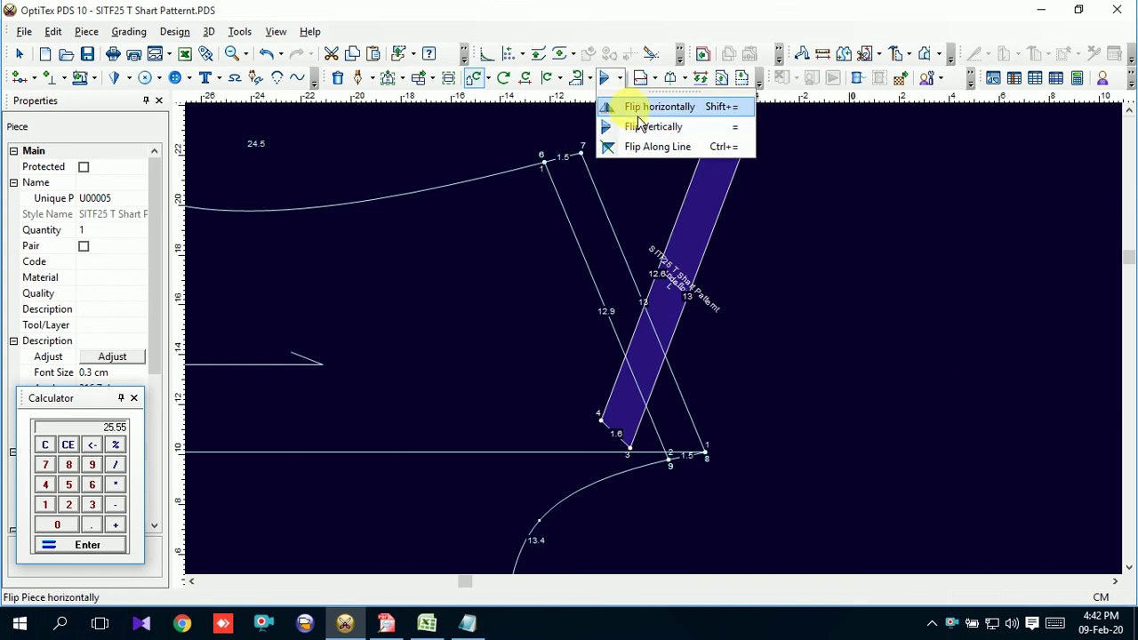
pyautogui.click(642, 107)
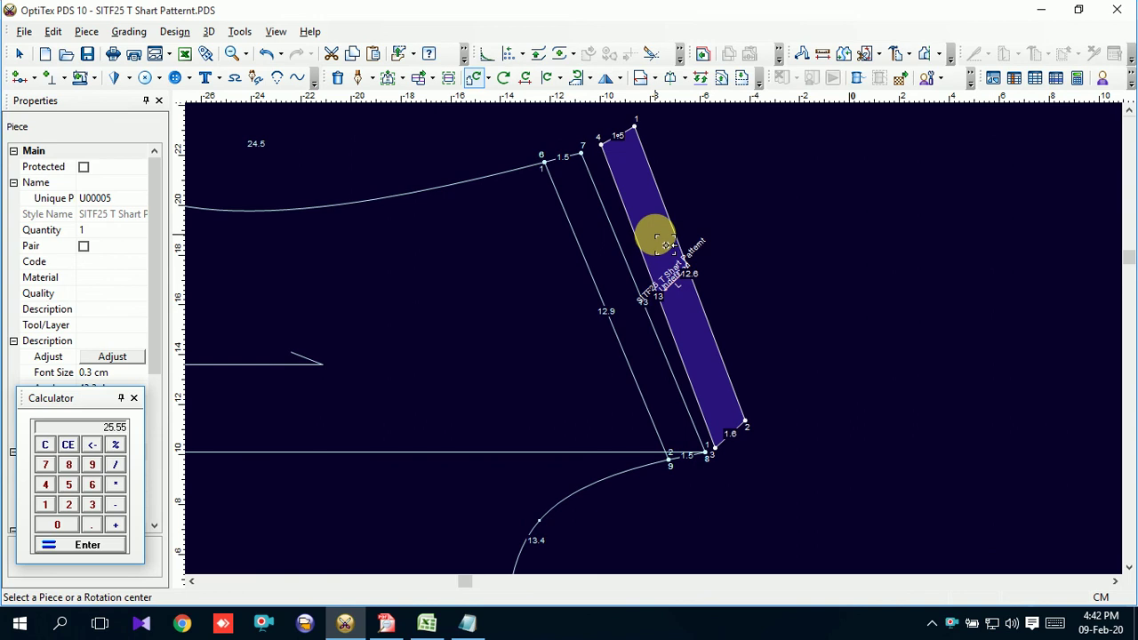
pyautogui.click(667, 229)
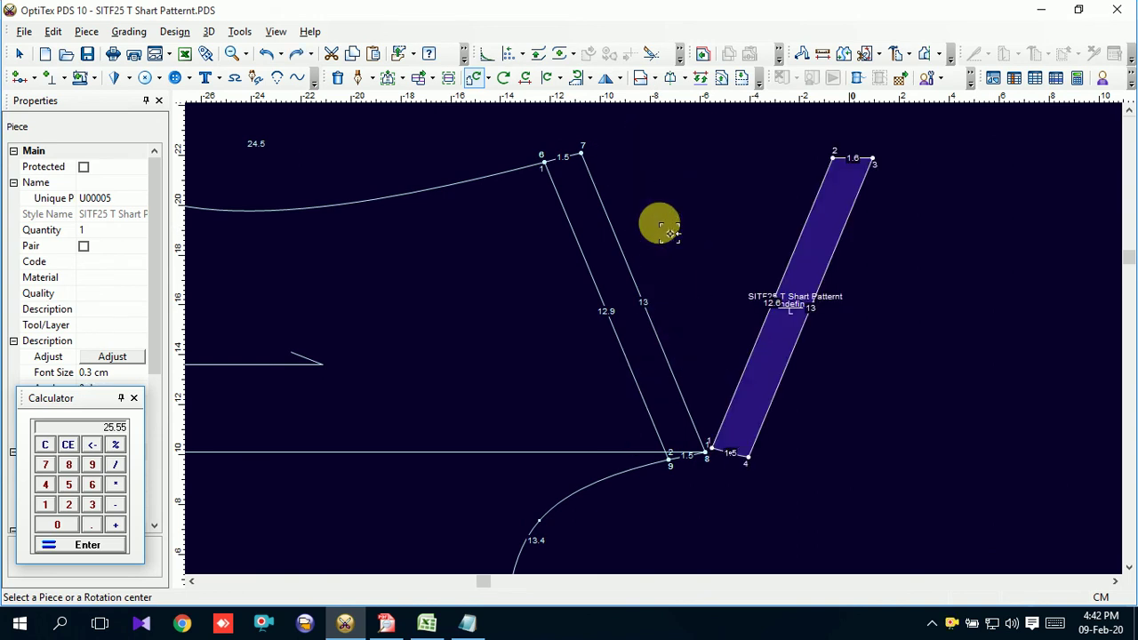
pyautogui.click(669, 231)
pyautogui.click(669, 231)
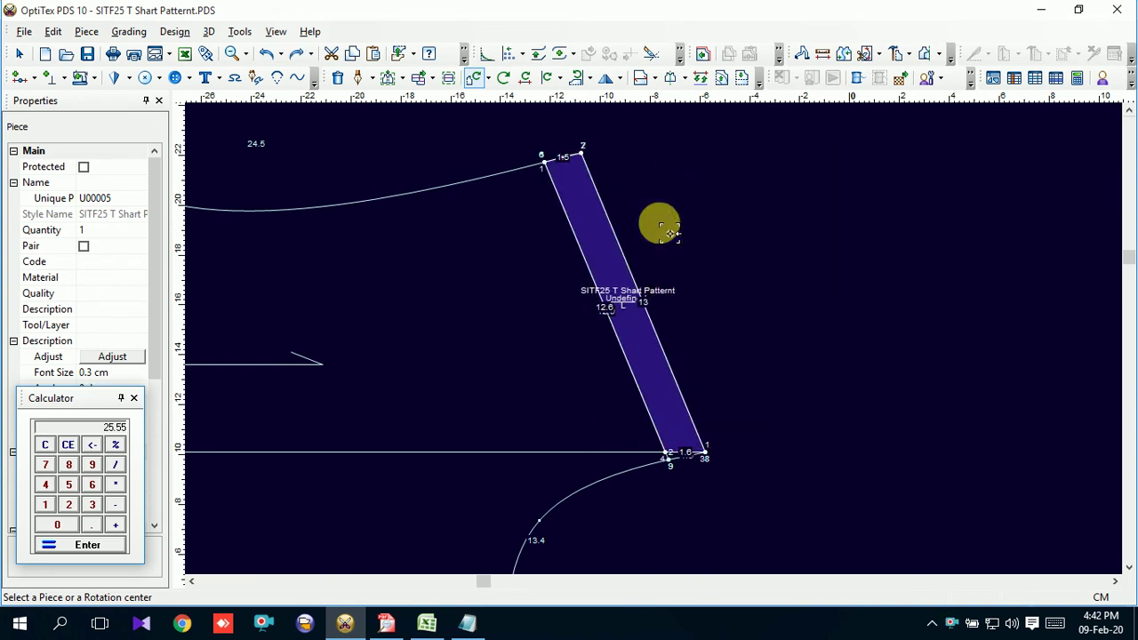
pyautogui.moveTo(607, 266); pyautogui.dragTo(688, 247)
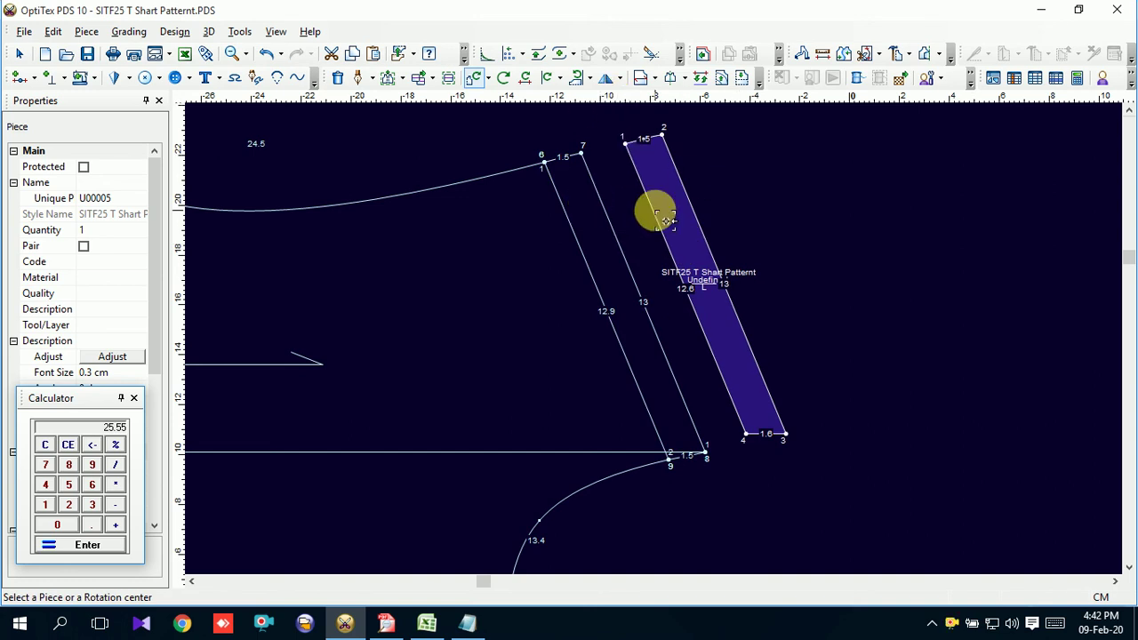
# Mirror the strip horizontally, rotate it 42.6° about corner point 3, and move it beside the parallel lines.
pyautogui.click(611, 93)
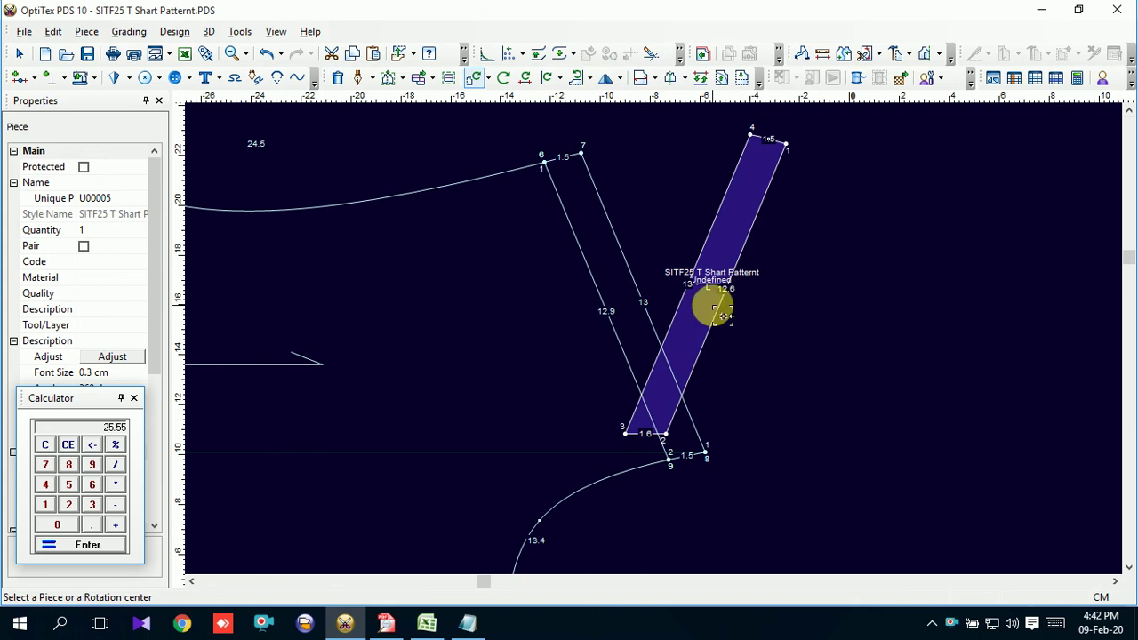
pyautogui.click(625, 433)
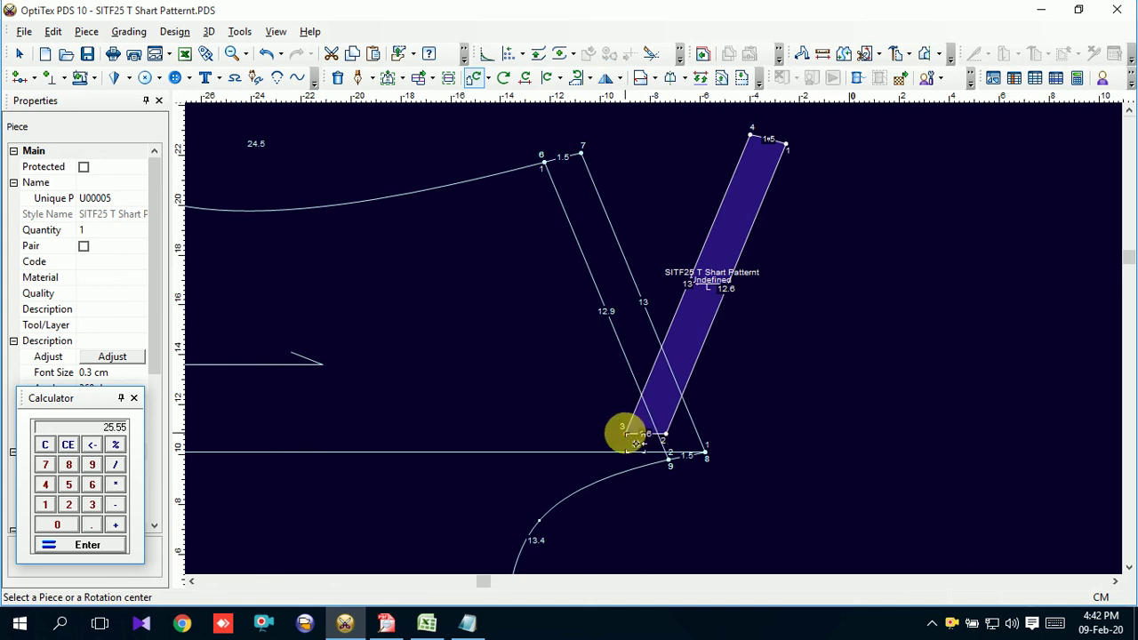
pyautogui.click(564, 172)
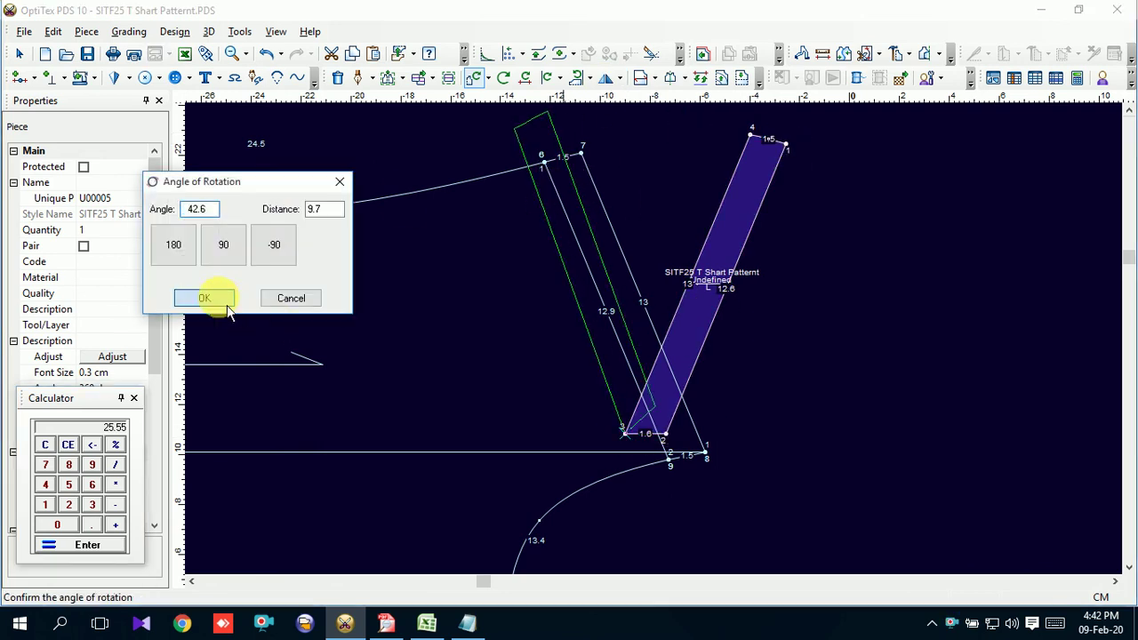
pyautogui.click(227, 305)
pyautogui.moveTo(578, 238); pyautogui.dragTo(678, 274)
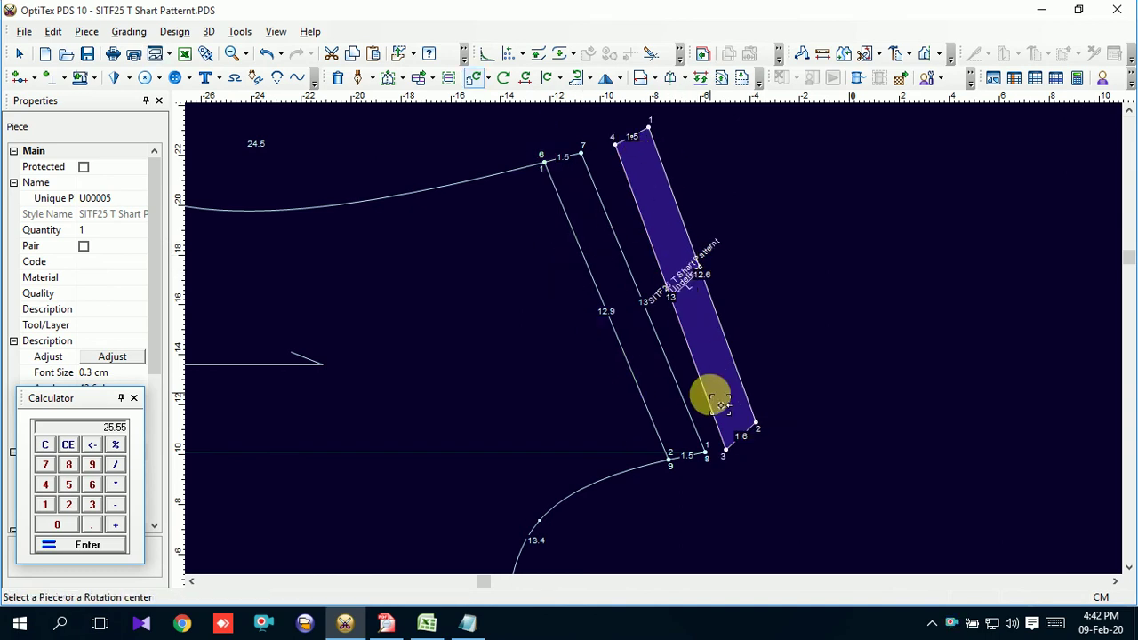
# Try another strip rotation, cancel it, and undo then redo the strip's last move.
pyautogui.scroll(2, 729, 440)
pyautogui.scroll(-1, 656, 342)
pyautogui.scroll(-2, 655, 337)
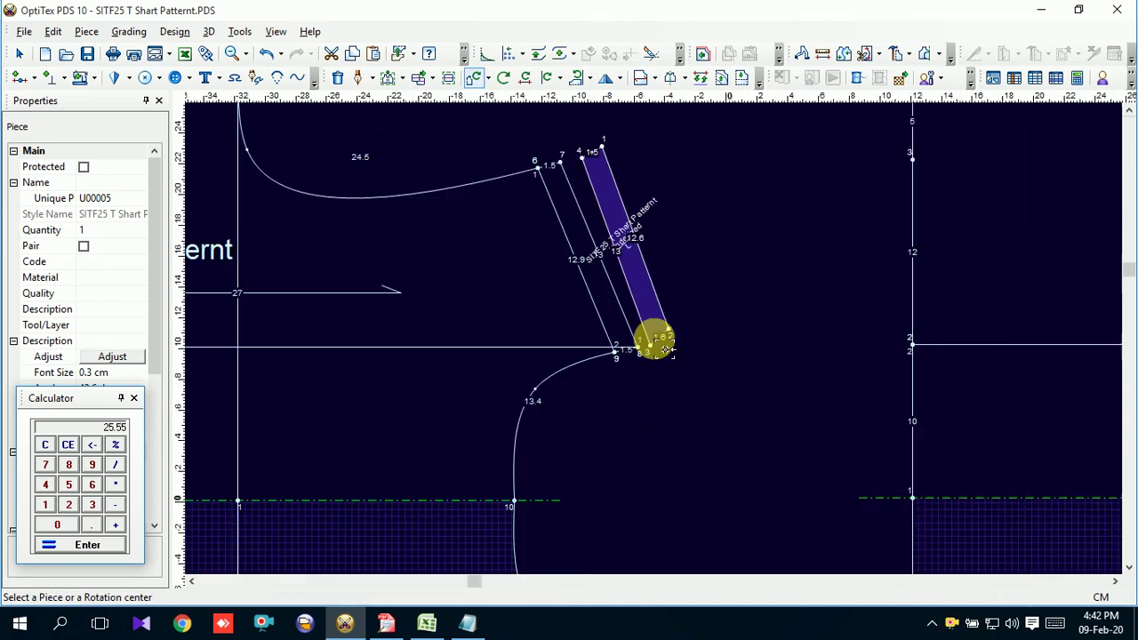
pyautogui.scroll(-1, 656, 338)
pyautogui.click(650, 338)
pyautogui.scroll(2, 654, 342)
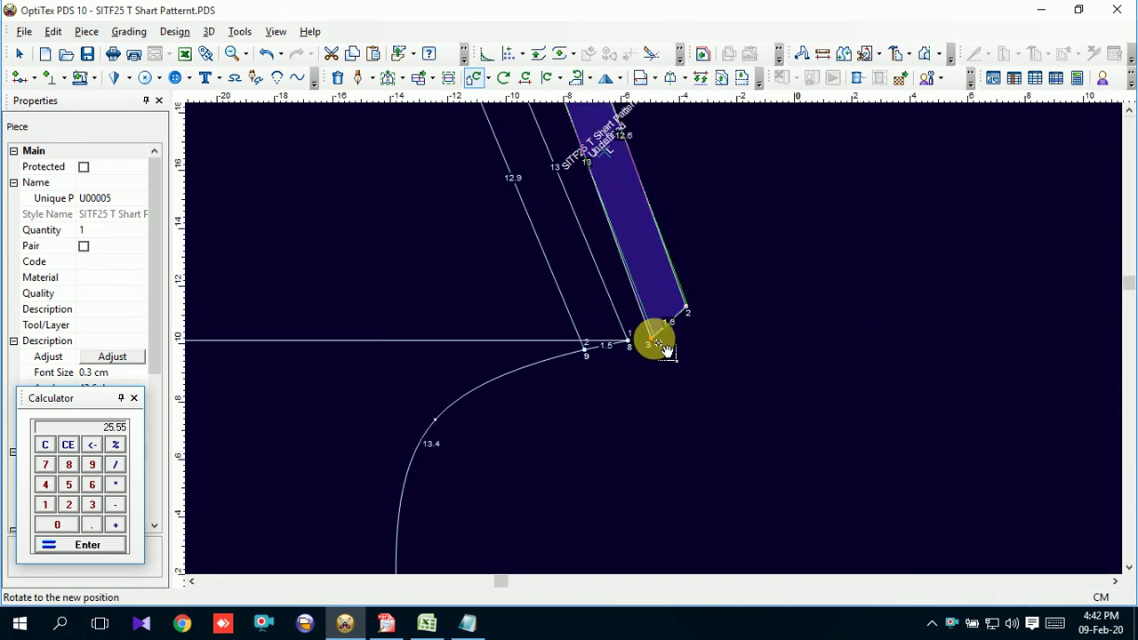
pyautogui.click(654, 342)
pyautogui.click(281, 302)
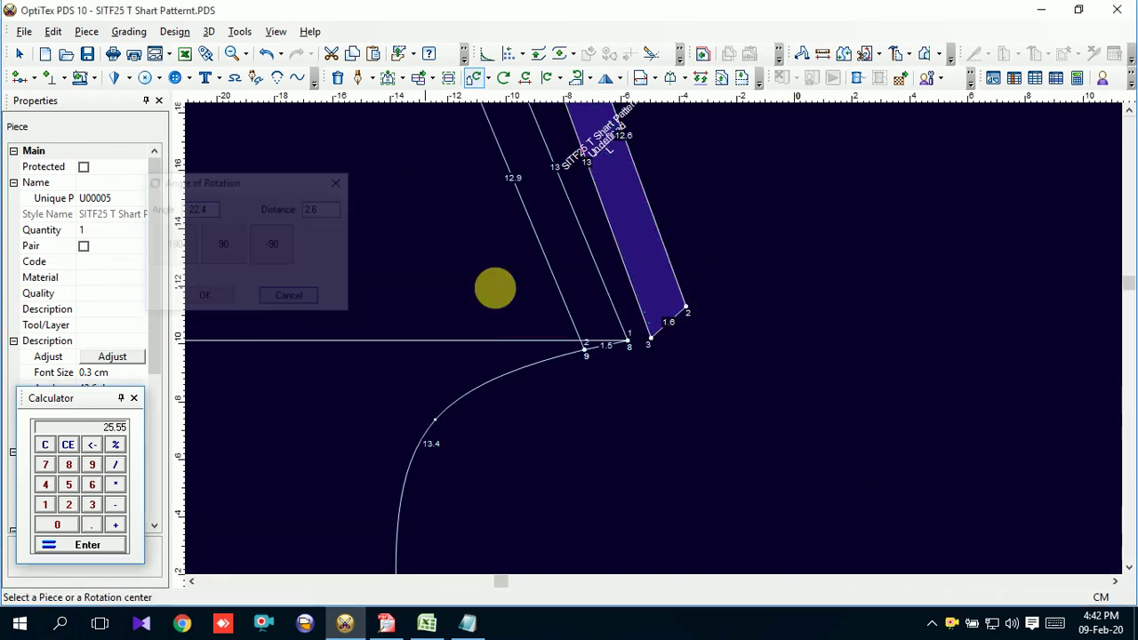
pyautogui.scroll(-2, 630, 340)
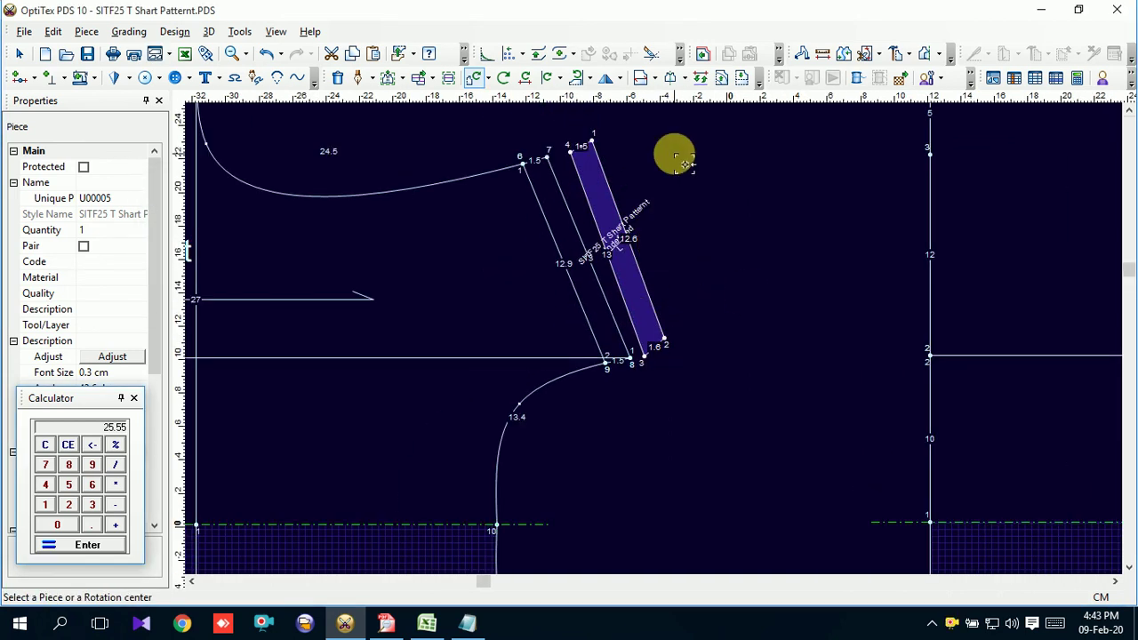
pyautogui.hotkey('ctrl', 'z')
pyautogui.hotkey('ctrl', 'y')
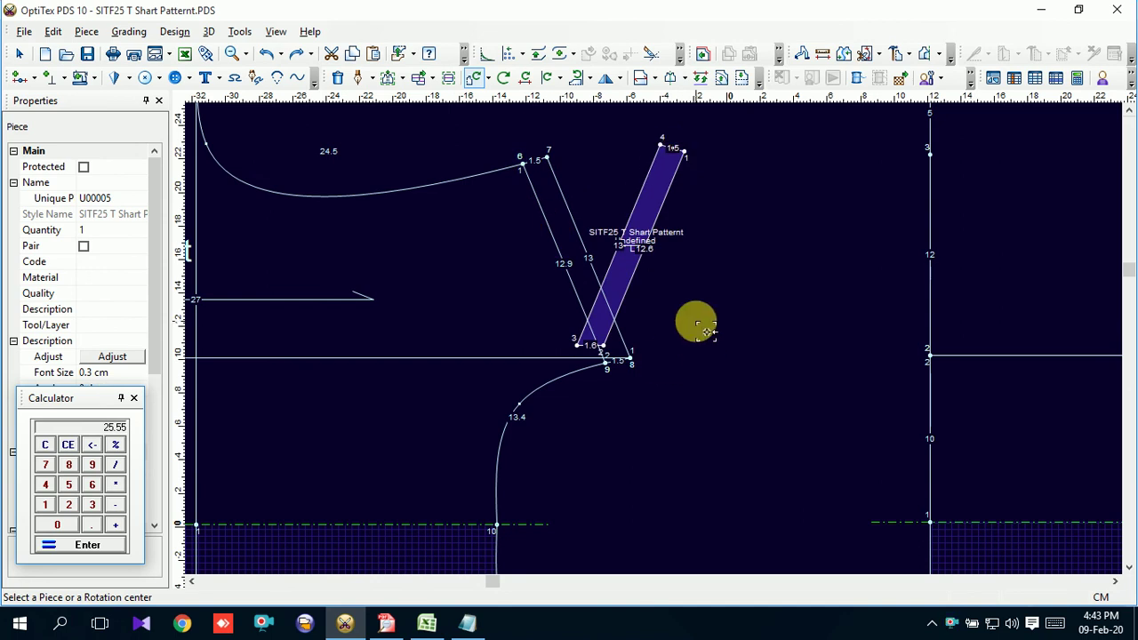
# Swing the strip to lean top-left to bottom-right, and move it onto the horizontal line, right of P2.
pyautogui.click(698, 324)
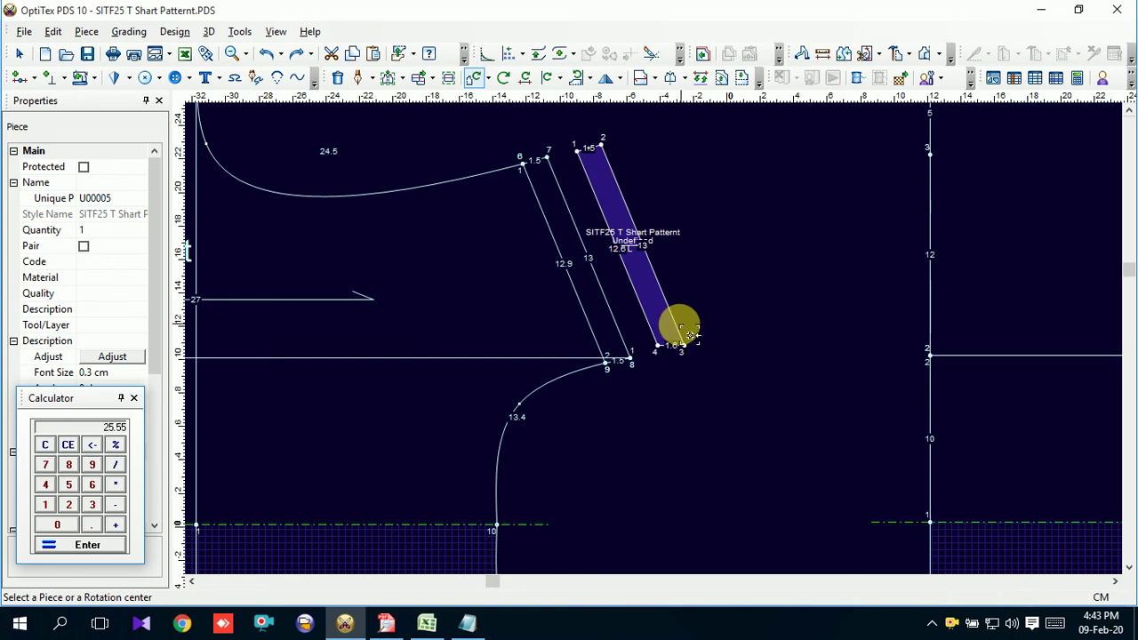
pyautogui.scroll(3, 665, 333)
pyautogui.moveTo(658, 351); pyautogui.dragTo(613, 361)
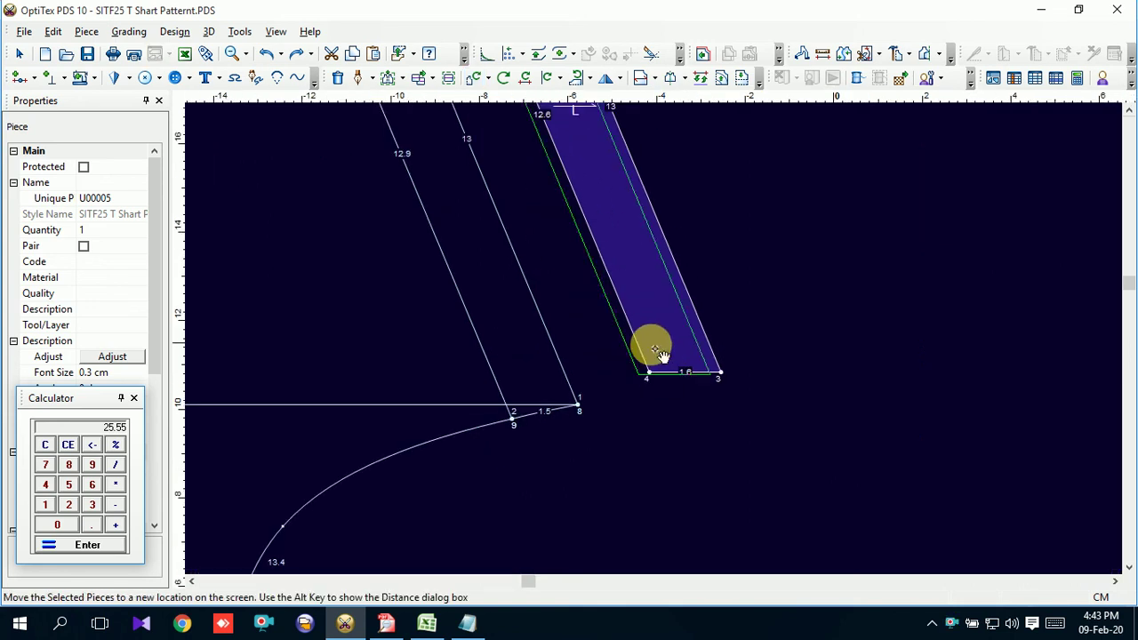
pyautogui.scroll(-2, 623, 356)
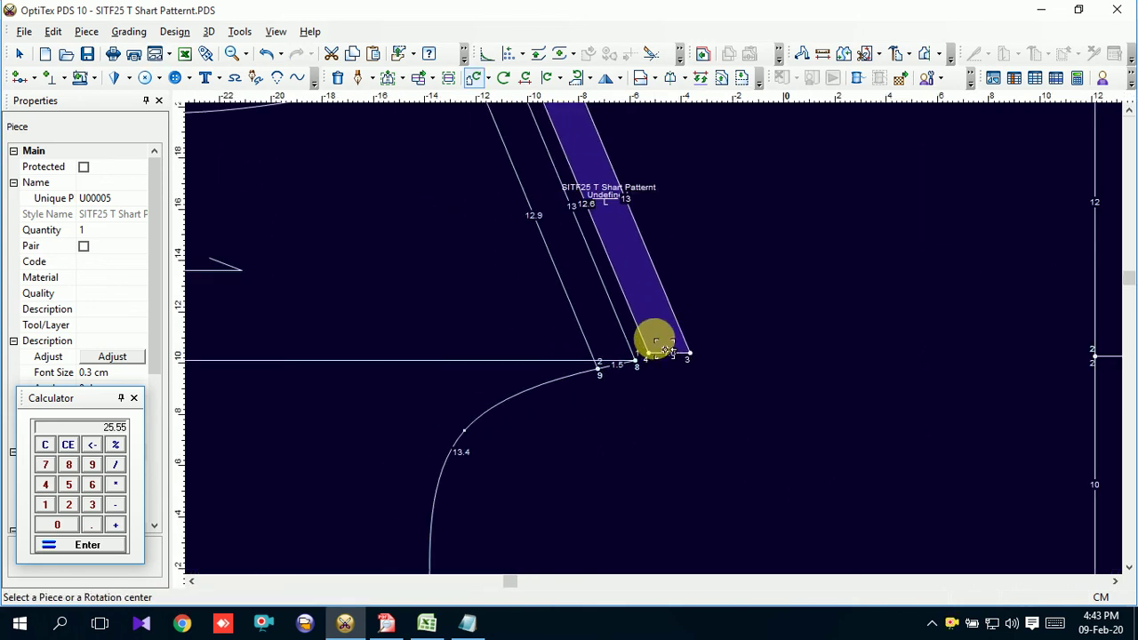
pyautogui.scroll(-2, 665, 348)
pyautogui.scroll(3, 665, 348)
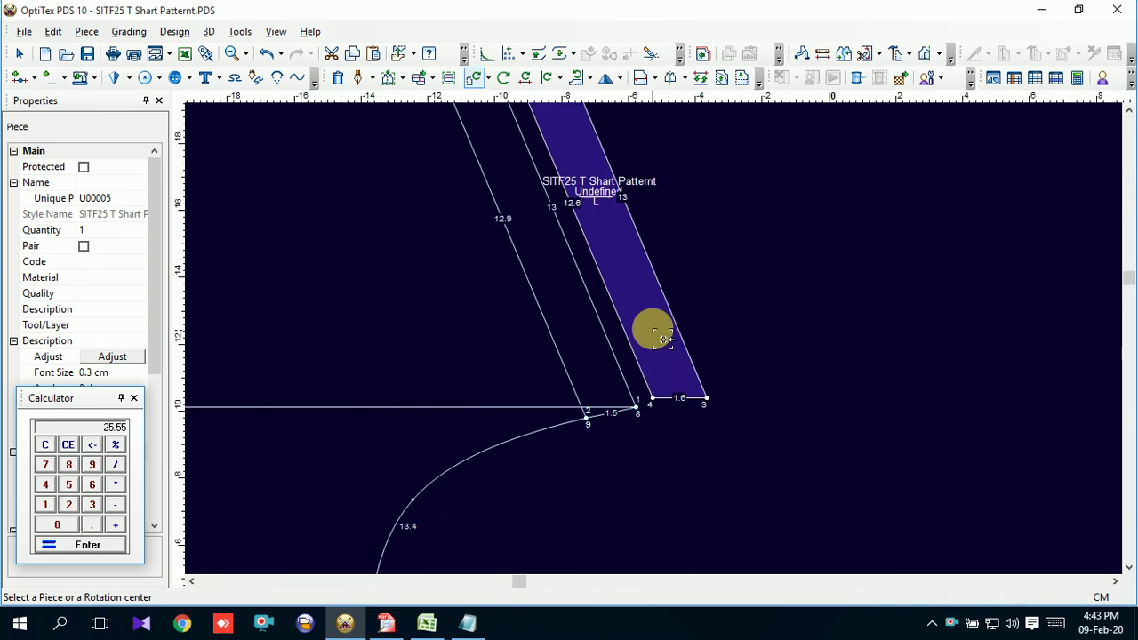
pyautogui.scroll(-1, 665, 347)
pyautogui.scroll(2, 666, 348)
pyautogui.scroll(1, 665, 349)
pyautogui.scroll(-2, 665, 349)
pyautogui.scroll(-1, 667, 351)
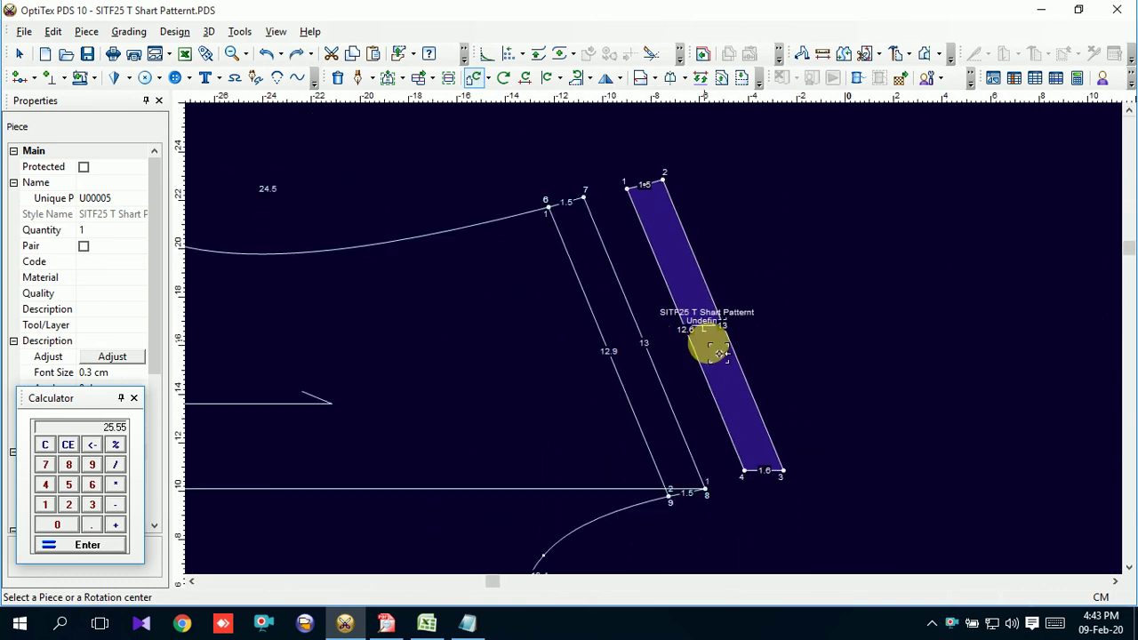
pyautogui.rightClick(774, 189)
# Delete the separate 1.5 cm shoulder strip piece with the Select tool.
pyautogui.click(826, 208)
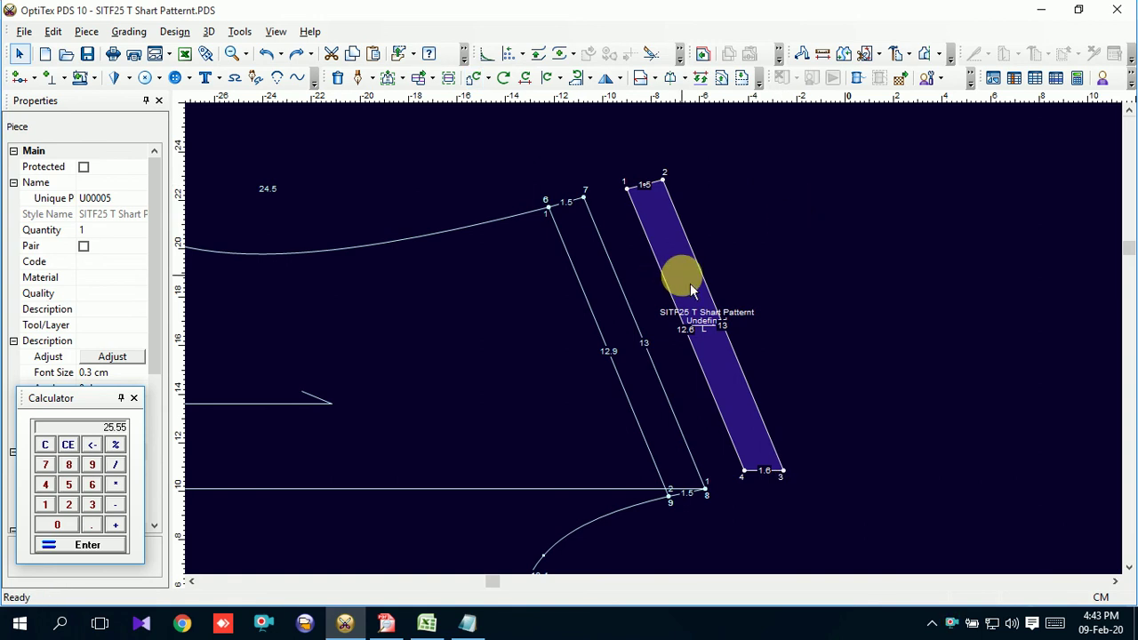
pyautogui.press('Delete')
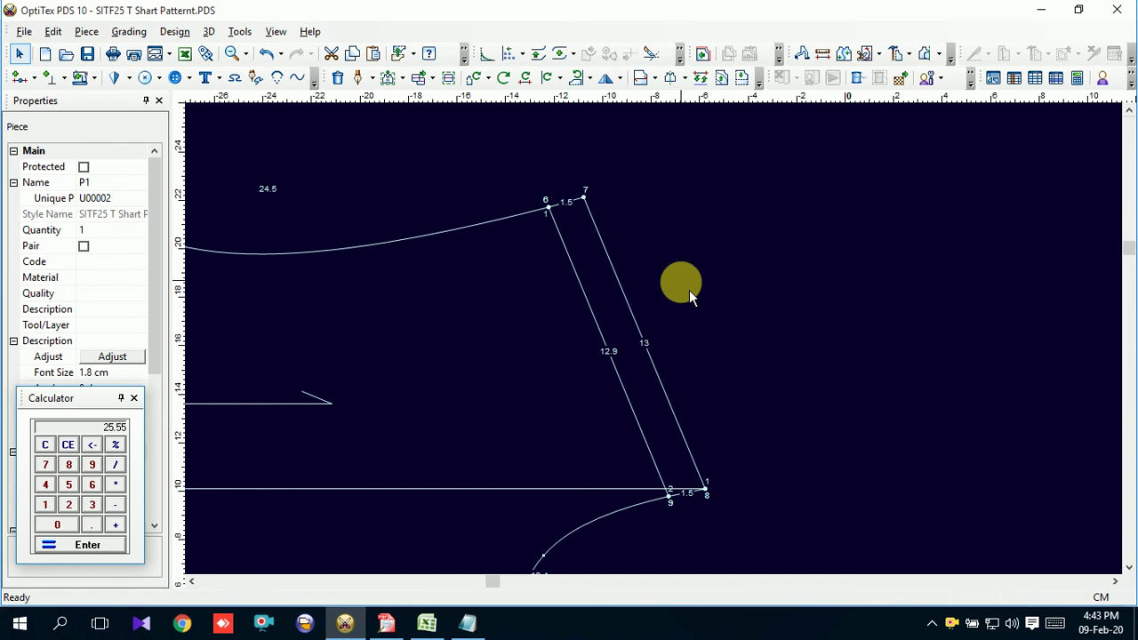
pyautogui.scroll(-2, 606, 449)
pyautogui.scroll(-2, 663, 446)
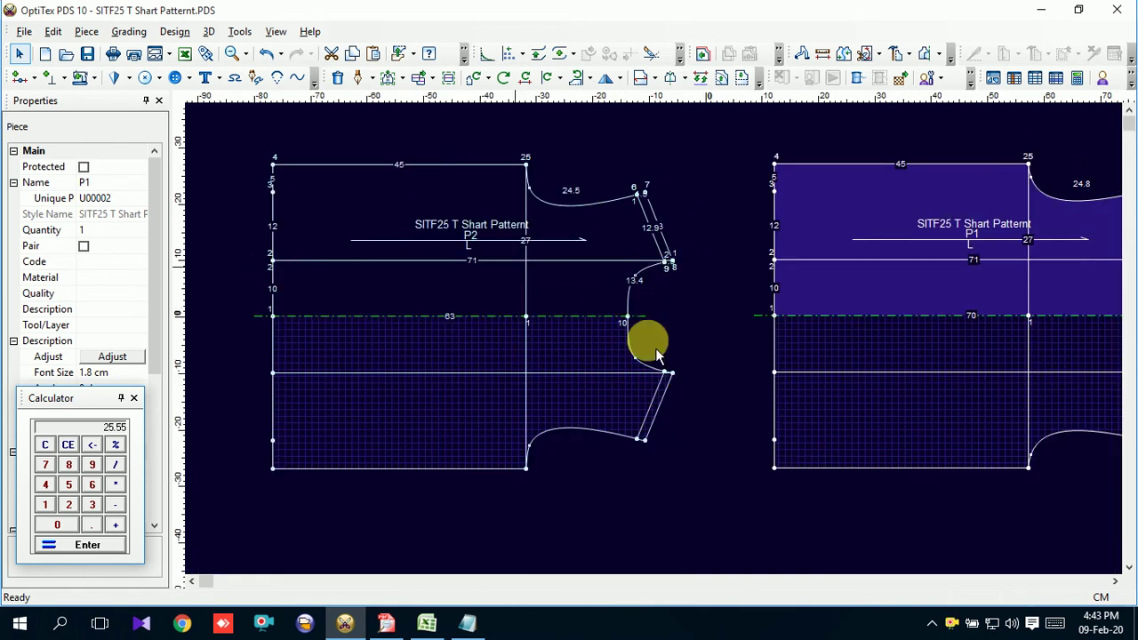
pyautogui.scroll(-1, 658, 343)
pyautogui.scroll(1, 663, 352)
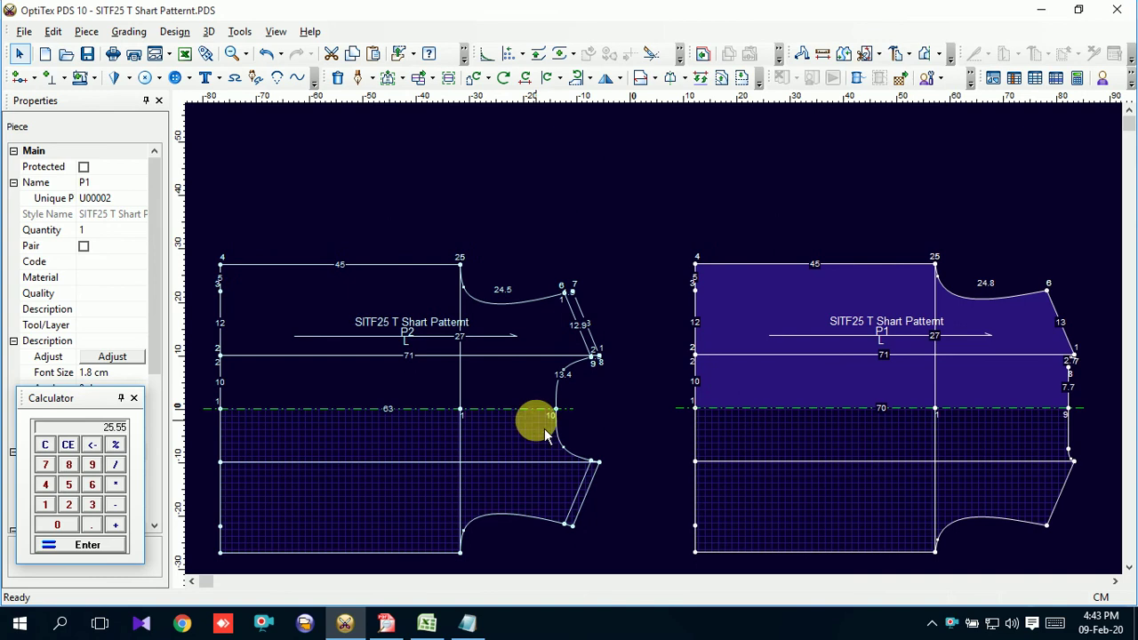
pyautogui.scroll(1, 531, 358)
# Select piece P2 and zoom in on its shoulder corner.
pyautogui.click(704, 282)
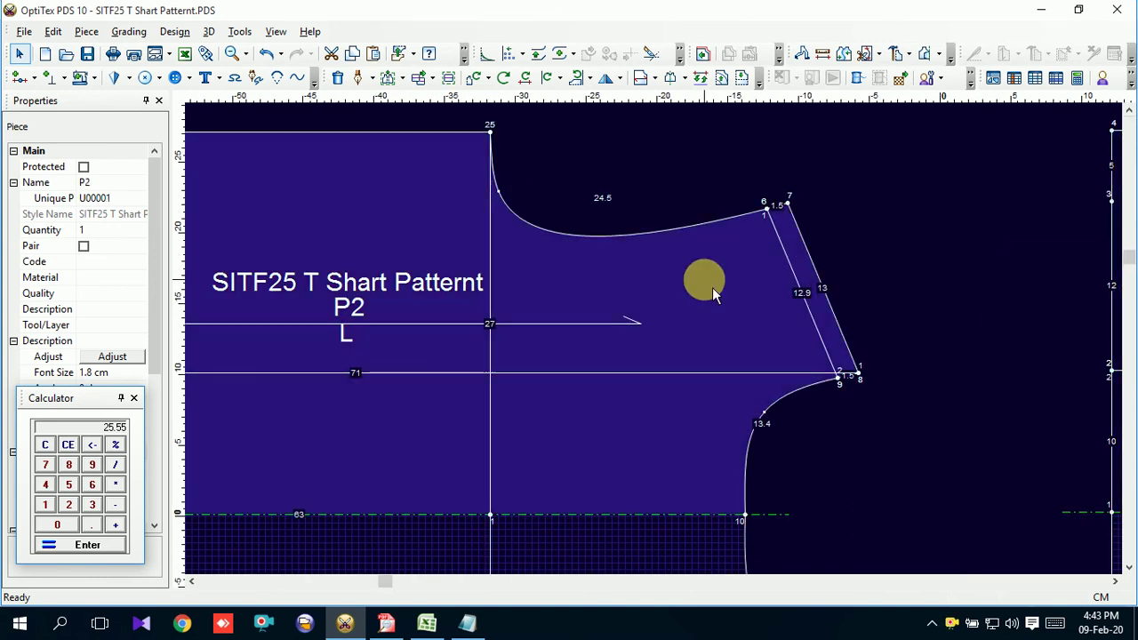
pyautogui.scroll(1, 780, 294)
pyautogui.scroll(-1, 662, 347)
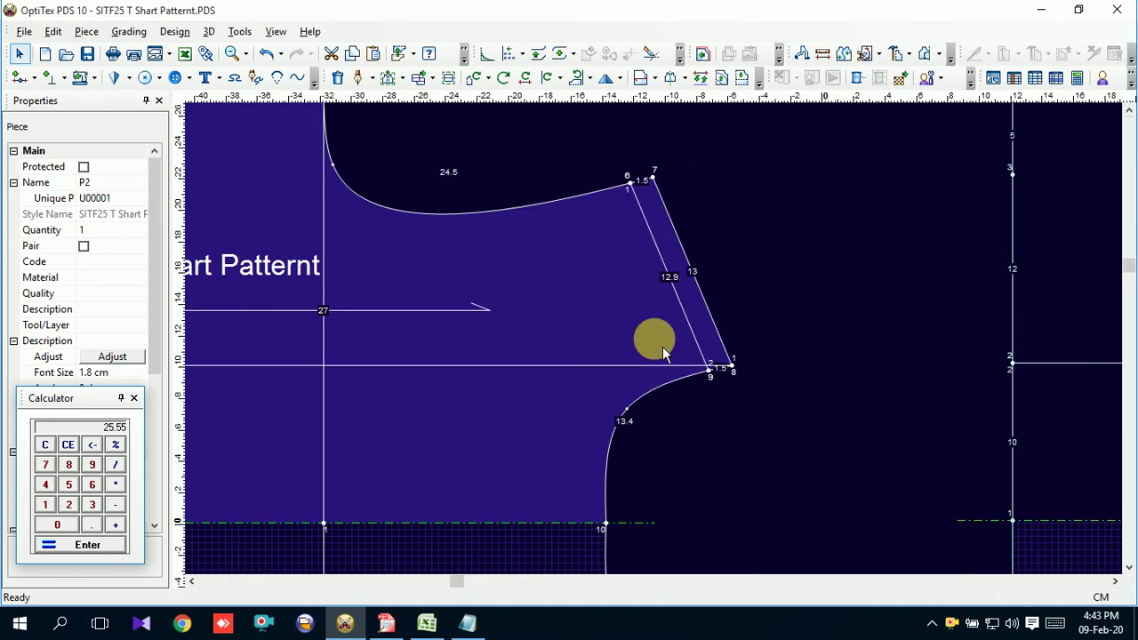
pyautogui.scroll(1, 663, 346)
pyautogui.scroll(1, 760, 382)
pyautogui.scroll(1, 642, 334)
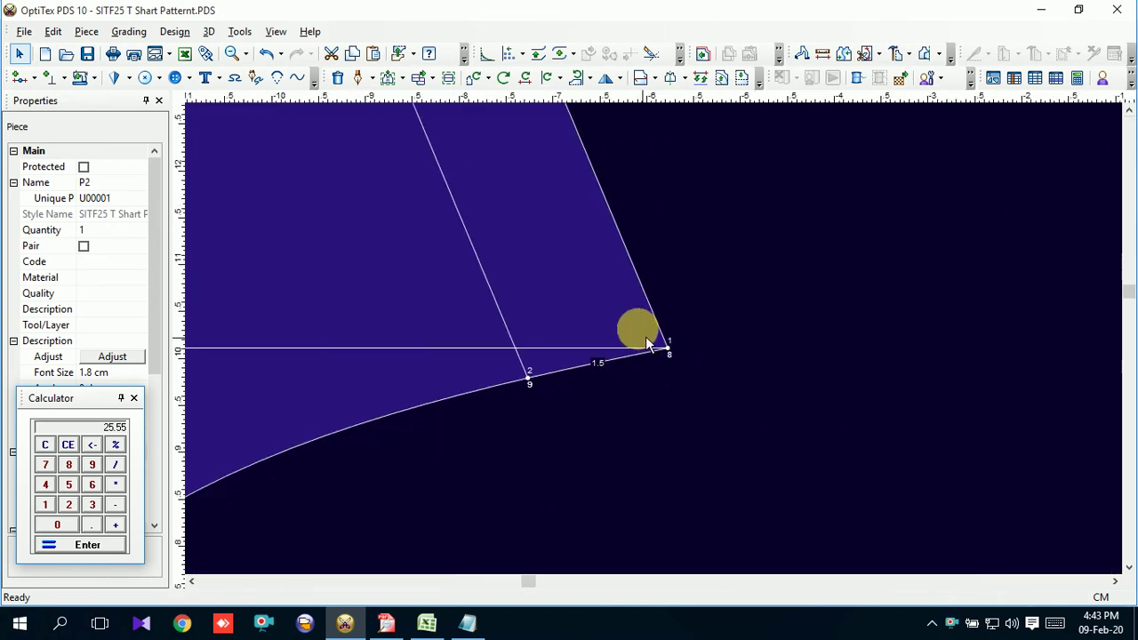
# Create a new strip piece from P2's shoulder parallelogram area.
pyautogui.click(578, 264)
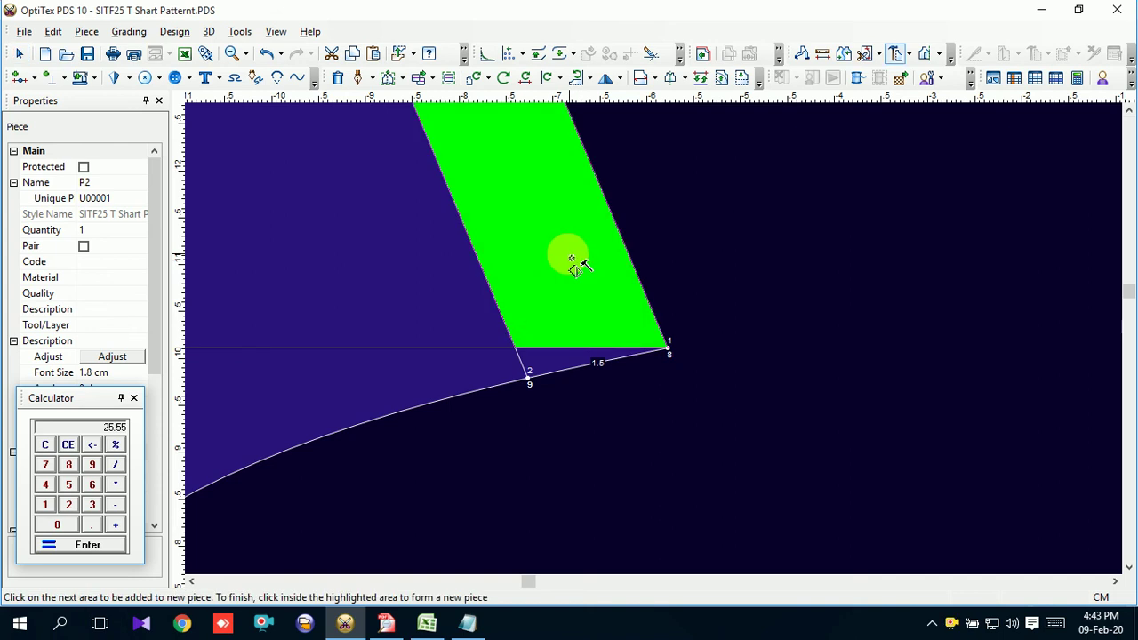
pyautogui.click(546, 351)
pyautogui.click(540, 284)
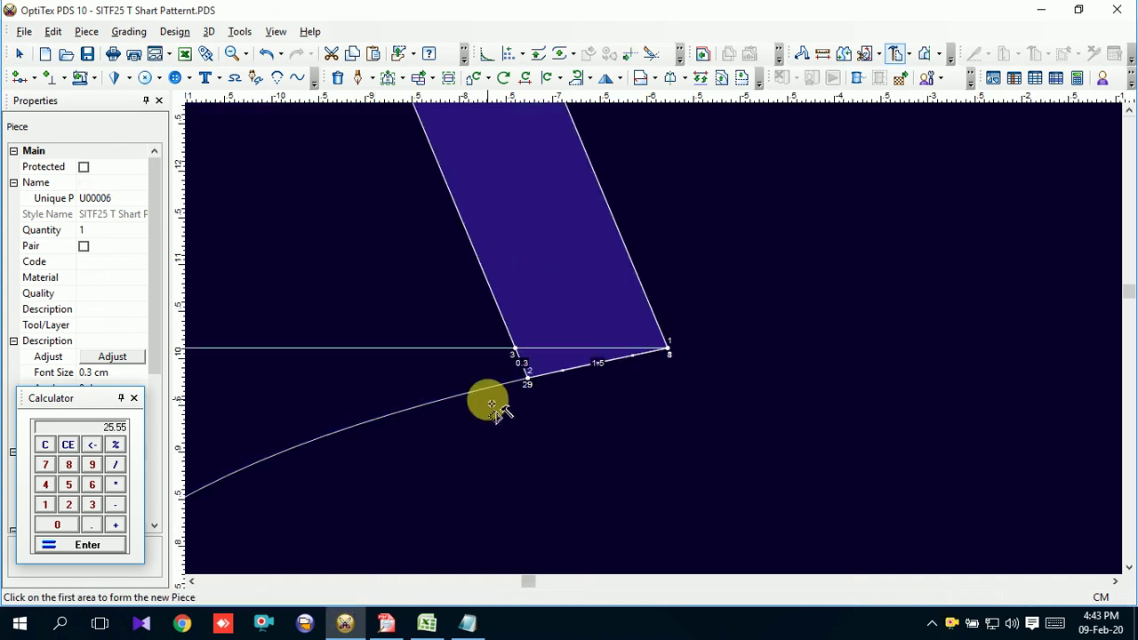
pyautogui.click(265, 628)
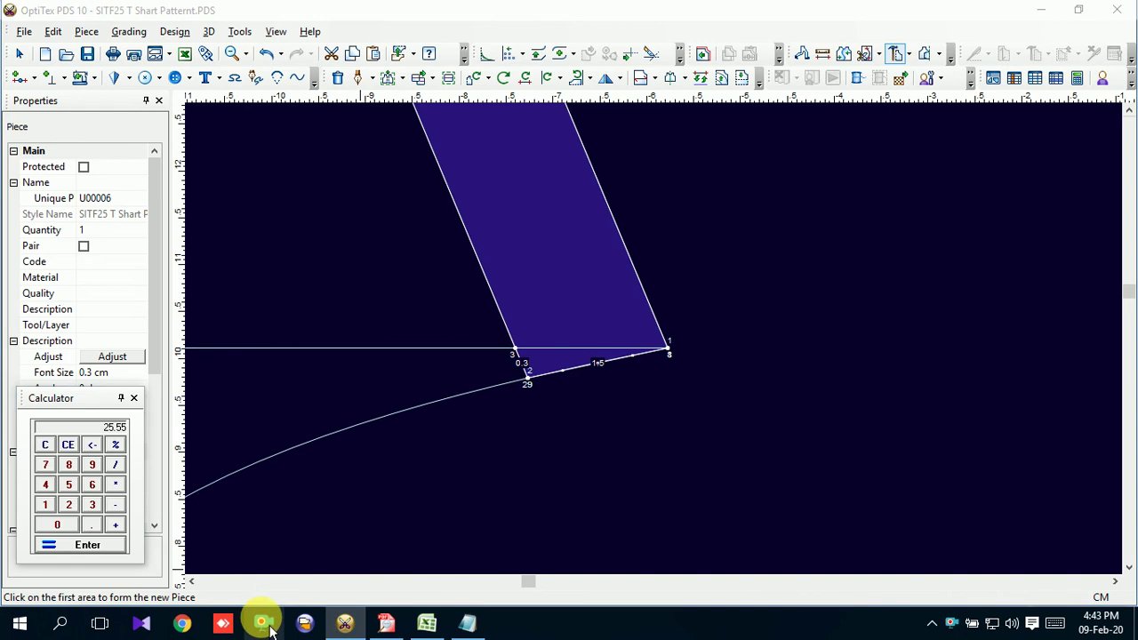
pyautogui.click(419, 528)
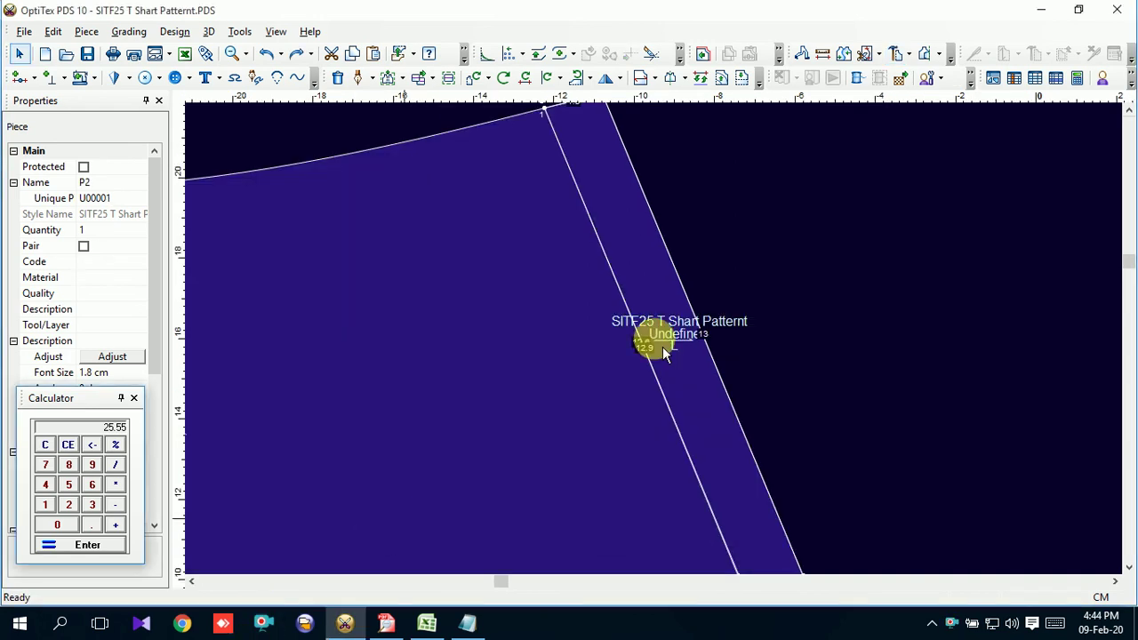
# Save the pattern, letting missing piece names be fixed automatically.
pyautogui.scroll(-3, 662, 353)
pyautogui.scroll(-2, 662, 353)
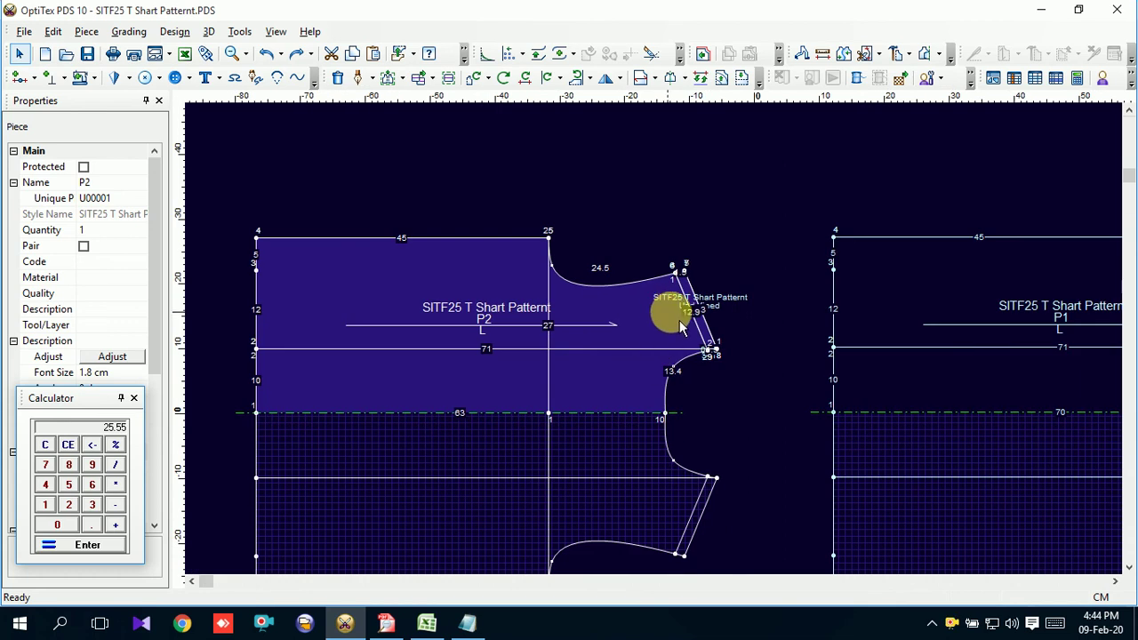
pyautogui.scroll(3, 663, 353)
pyautogui.scroll(2, 663, 353)
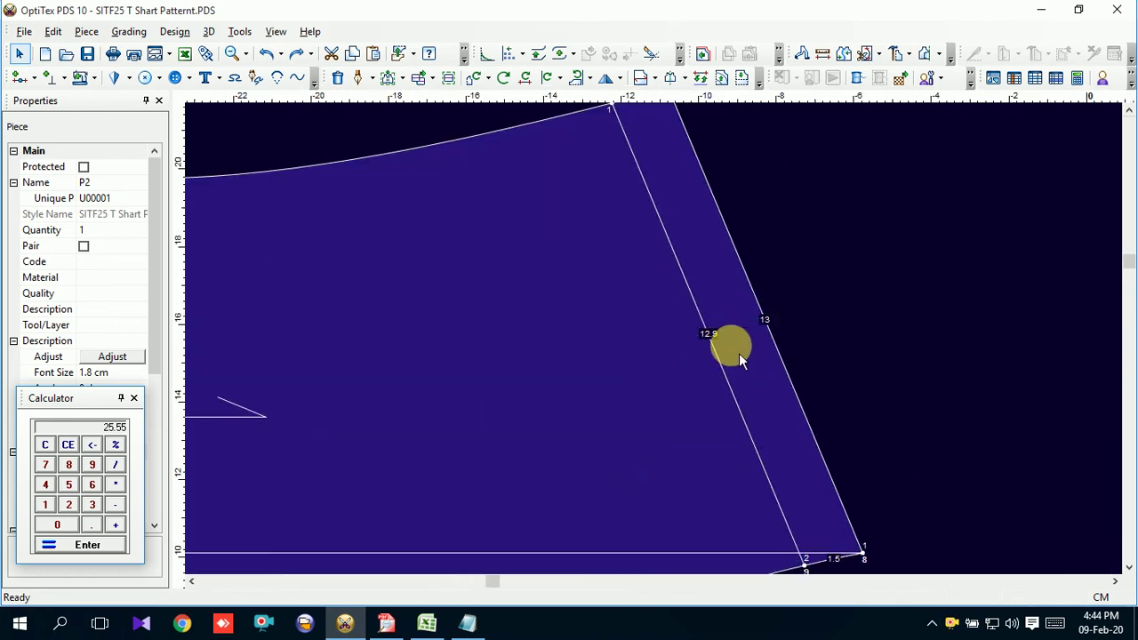
pyautogui.scroll(-1, 656, 351)
pyautogui.scroll(-1, 662, 399)
pyautogui.scroll(-2, 663, 399)
pyautogui.scroll(-2, 755, 374)
pyautogui.click(87, 54)
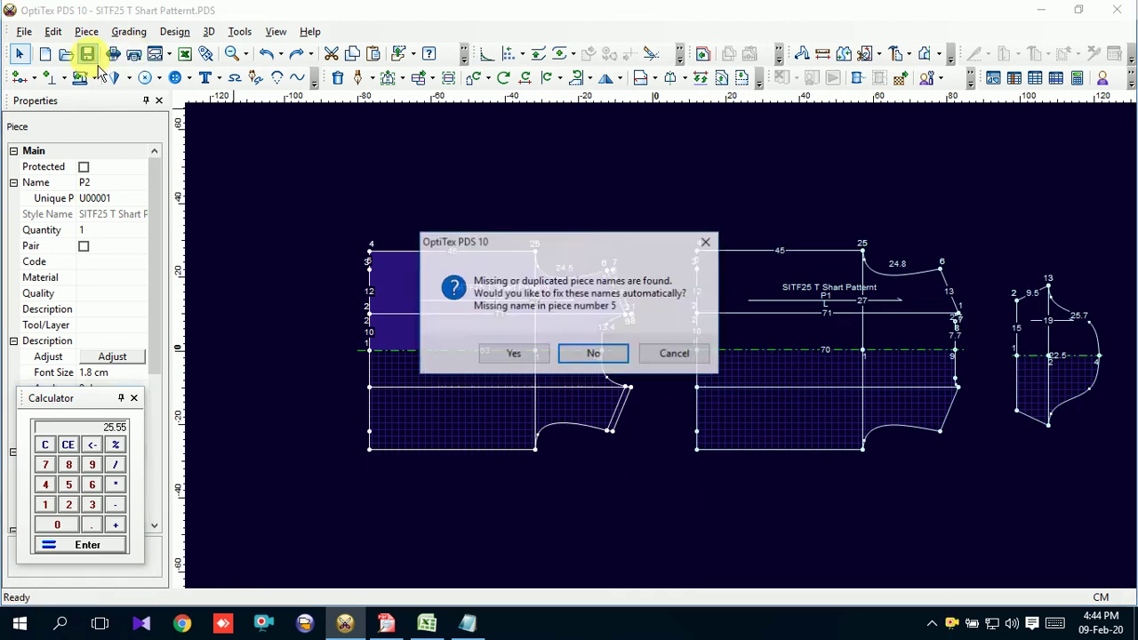
pyautogui.click(505, 355)
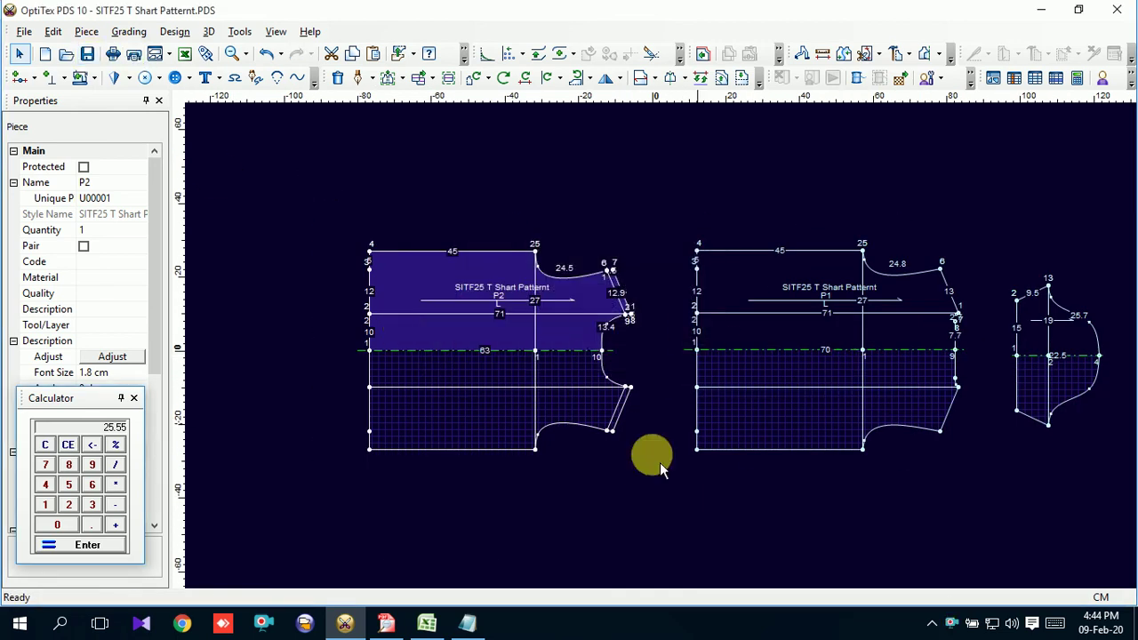
# Check the polo measurement spec in Excel, then bring up the T-shirt tech pack PDF.
pyautogui.click(428, 623)
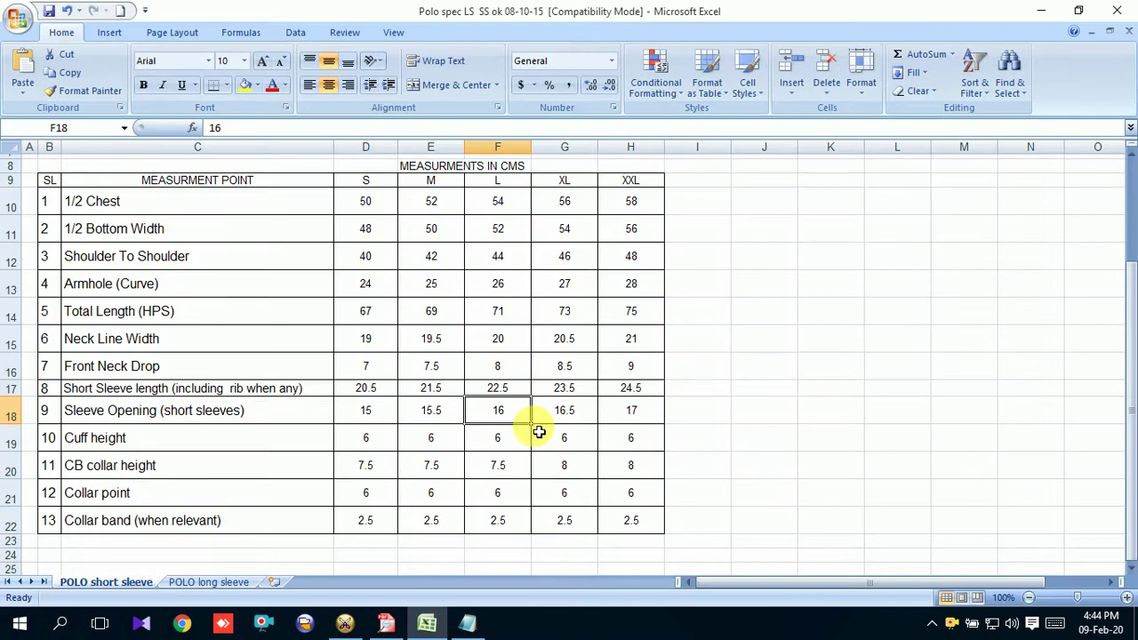
pyautogui.scroll(2, 480, 482)
pyautogui.click(387, 623)
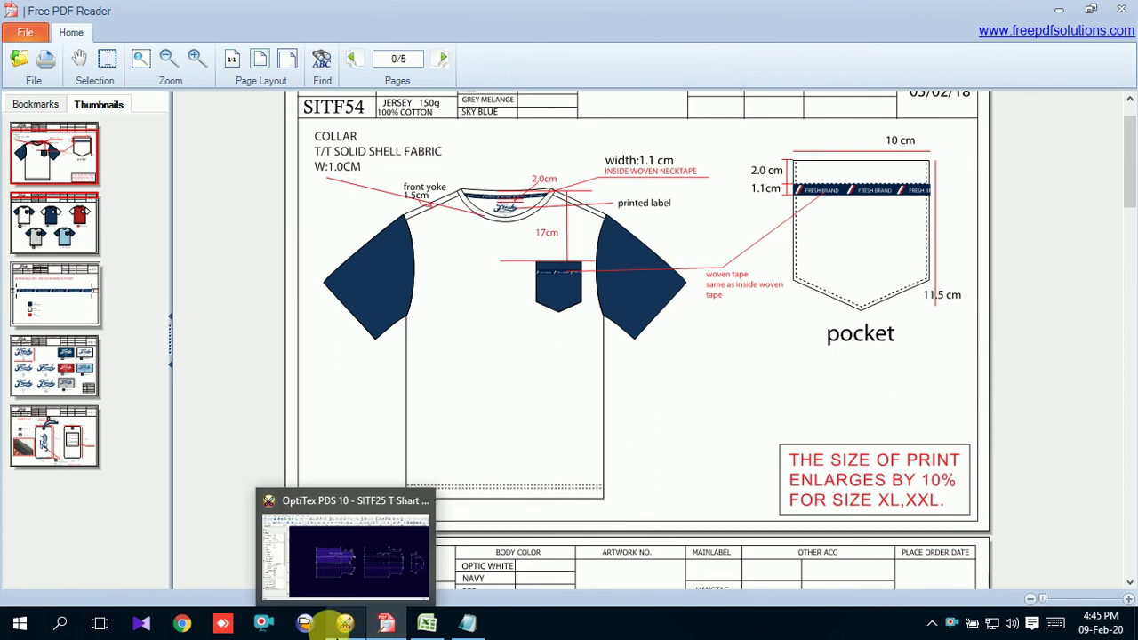
# Return to the T-shirt pattern in OptiTex and clear the calculator display.
pyautogui.click(345, 622)
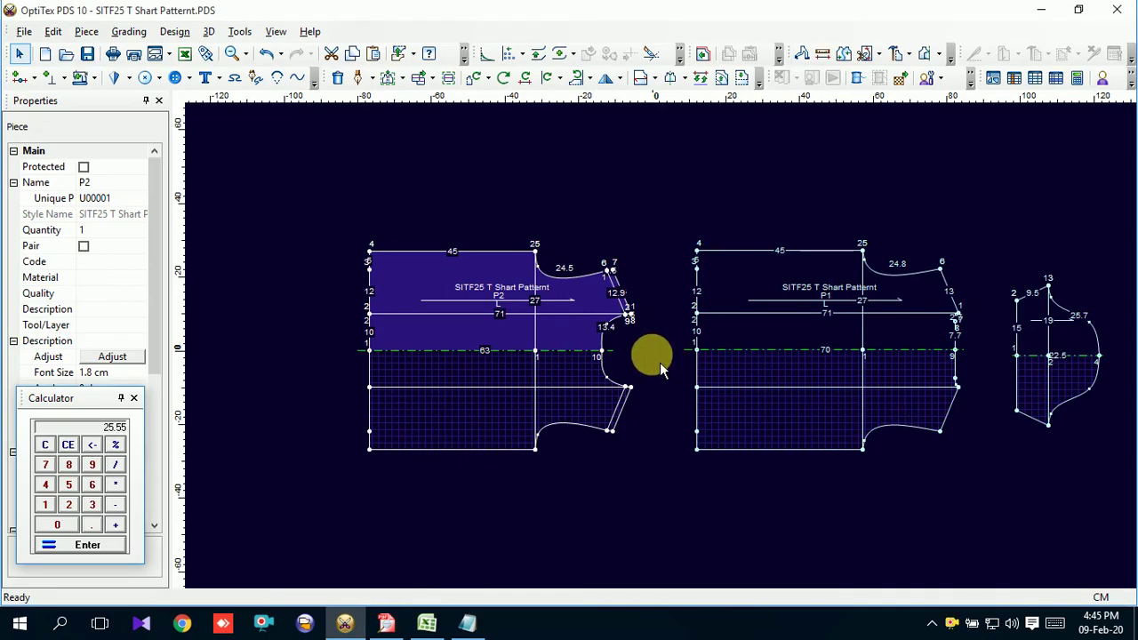
pyautogui.scroll(2, 658, 351)
pyautogui.scroll(1, 658, 351)
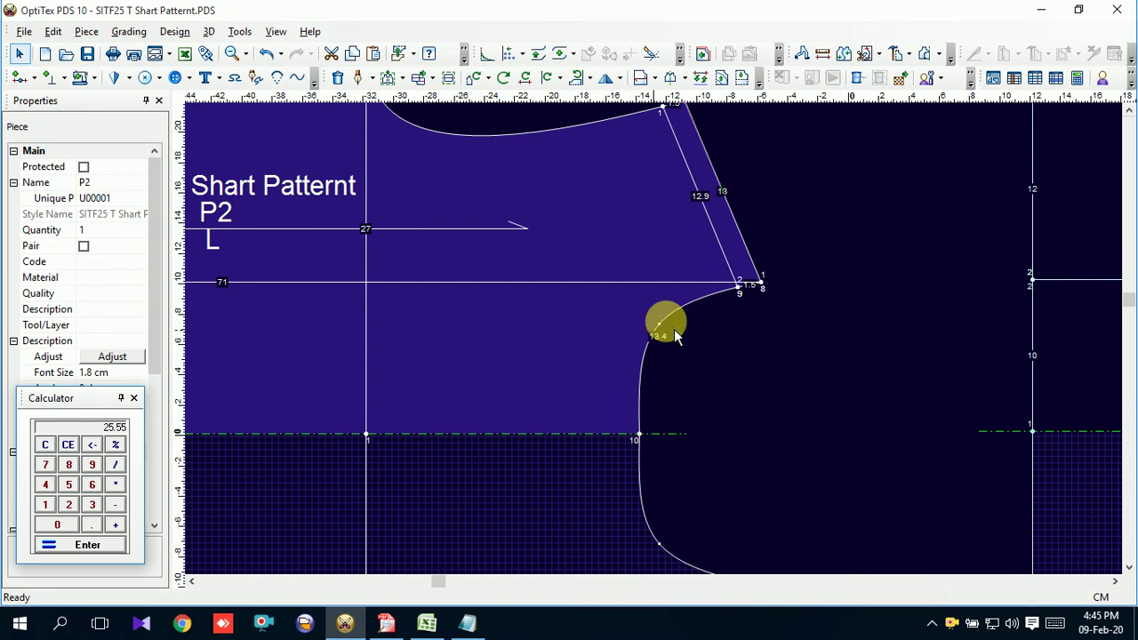
pyautogui.scroll(2, 662, 347)
pyautogui.scroll(1, 663, 347)
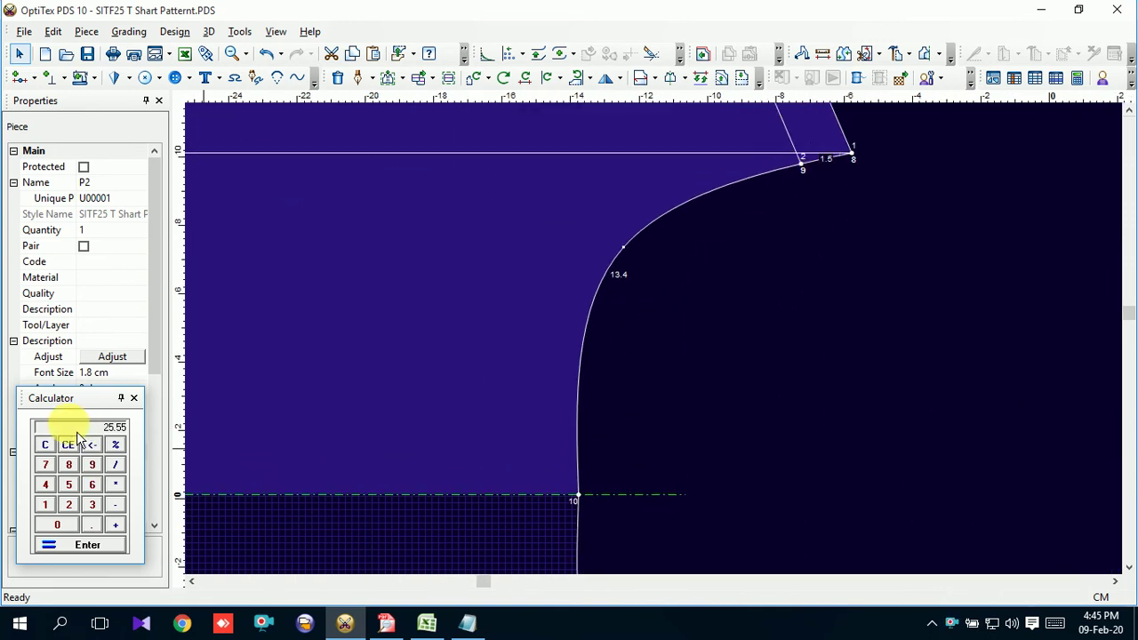
pyautogui.click(45, 445)
pyautogui.scroll(-4, 663, 346)
pyautogui.scroll(-3, 663, 346)
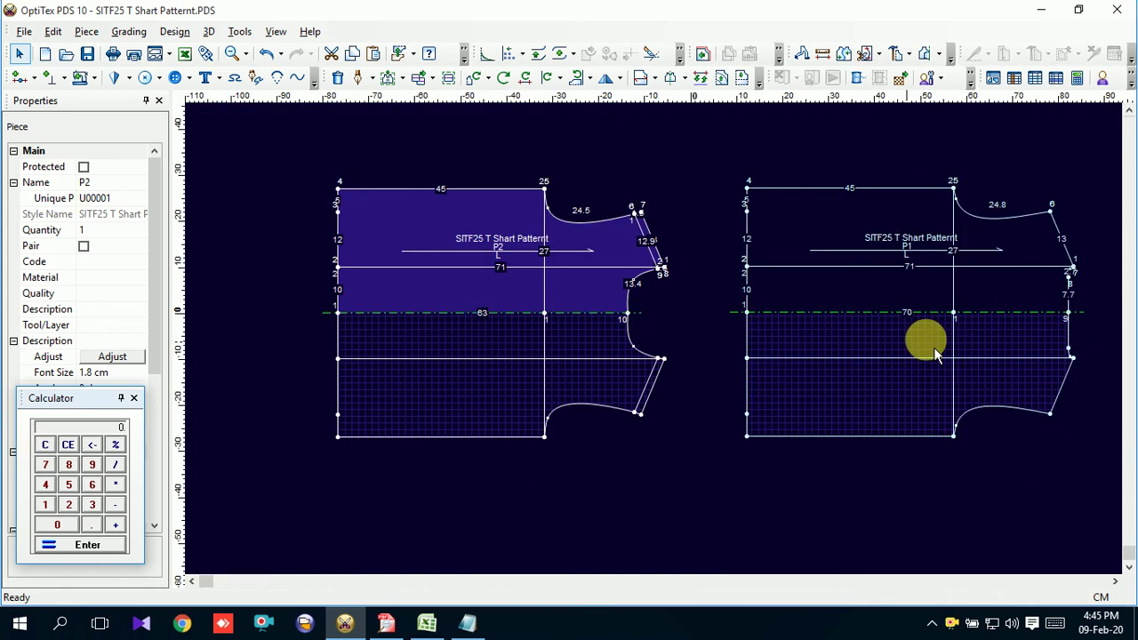
pyautogui.scroll(3, 1092, 322)
# Make point 8 on P1's side edge a curve, leaving one 10.3 edge below the armhole.
pyautogui.click(587, 298)
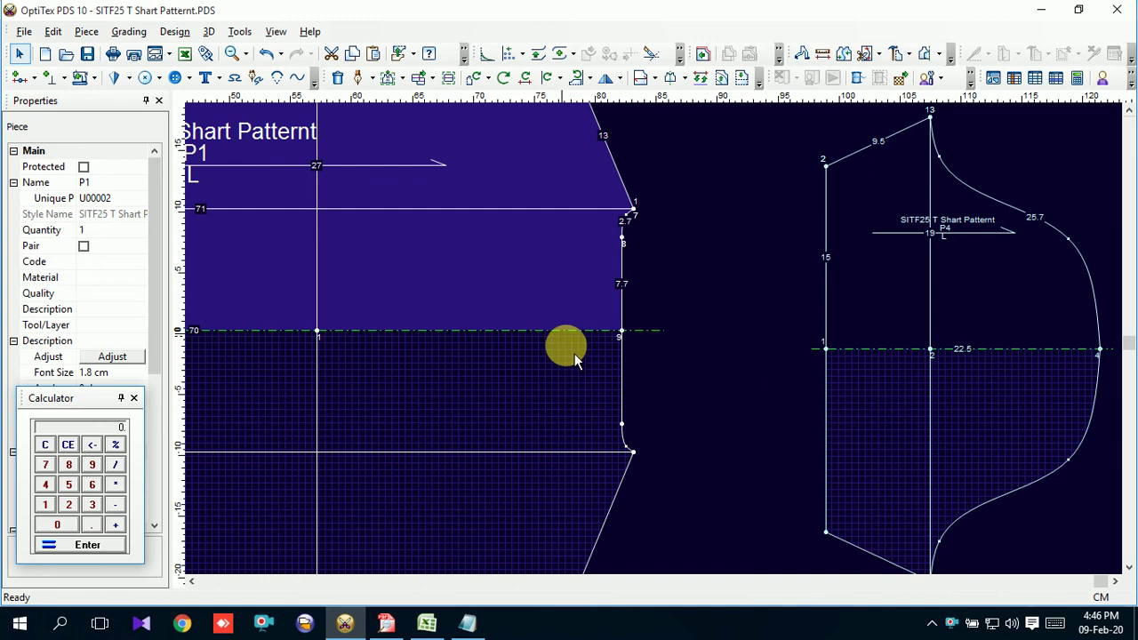
pyautogui.scroll(1, 663, 347)
pyautogui.scroll(1, 644, 355)
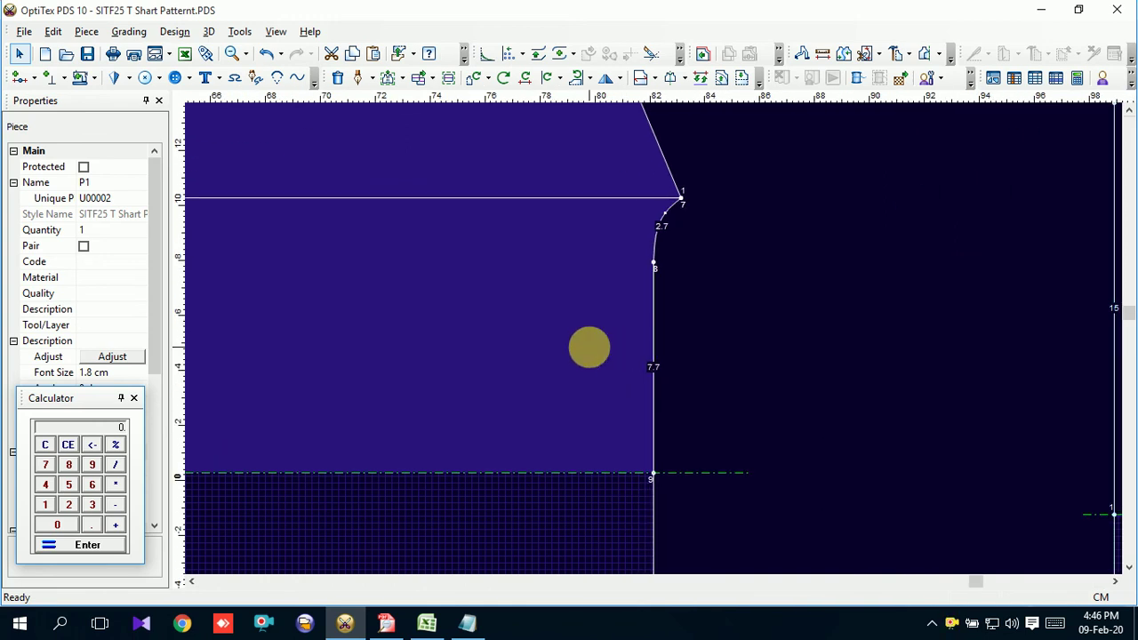
pyautogui.scroll(1, 662, 347)
pyautogui.scroll(-1, 663, 347)
pyautogui.scroll(-1, 663, 347)
pyautogui.scroll(1, 662, 347)
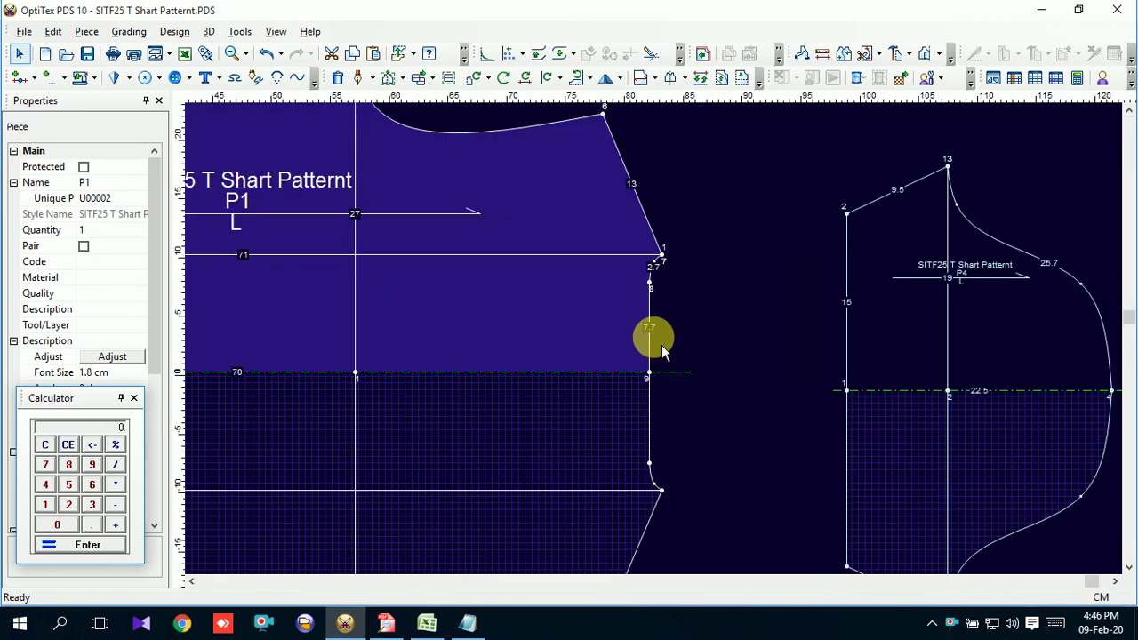
pyautogui.scroll(2, 662, 348)
pyautogui.click(673, 262)
pyautogui.click(85, 183)
pyautogui.click(511, 289)
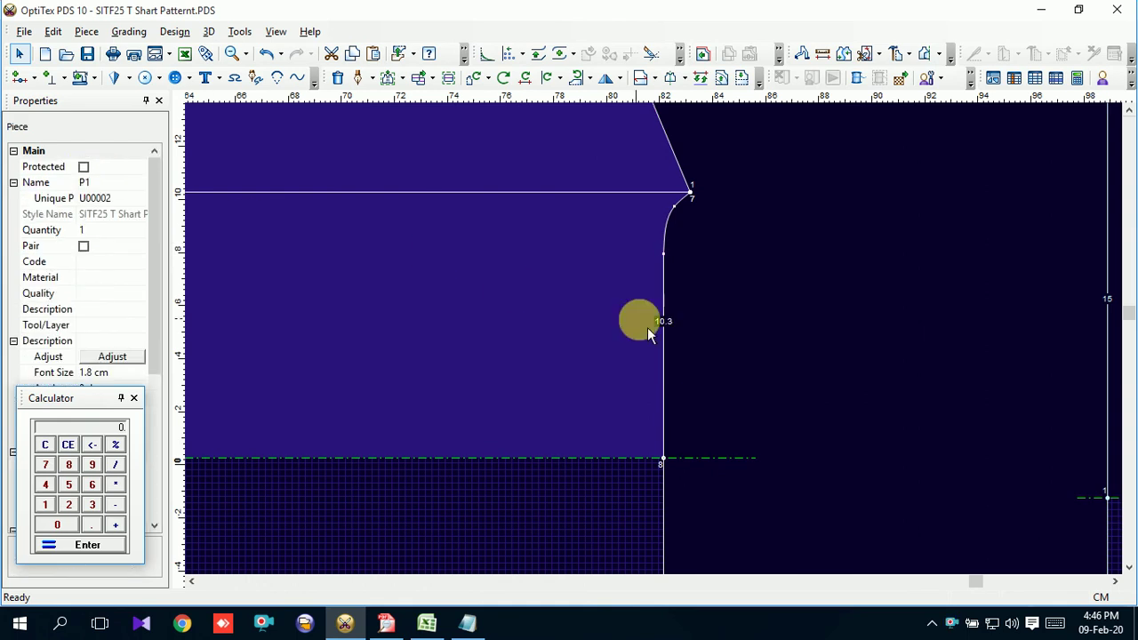
# Zoom back out and bring the T-shirt tech pack PDF to the front.
pyautogui.scroll(-2, 658, 344)
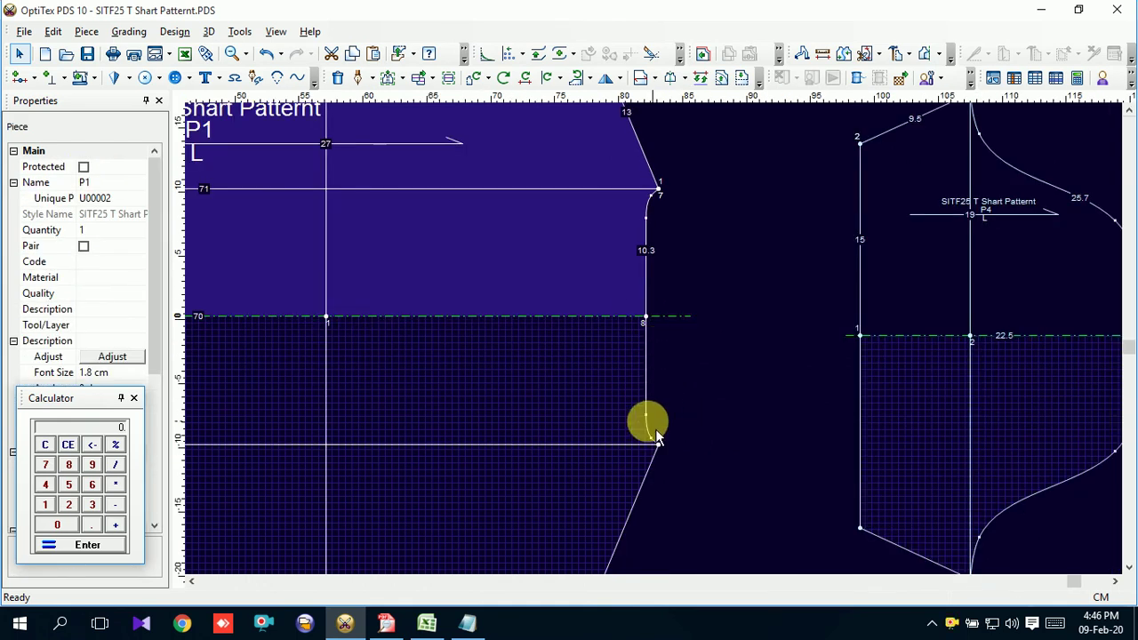
pyautogui.scroll(-1, 654, 338)
pyautogui.scroll(-2, 651, 338)
pyautogui.scroll(-1, 653, 338)
pyautogui.scroll(-1, 656, 338)
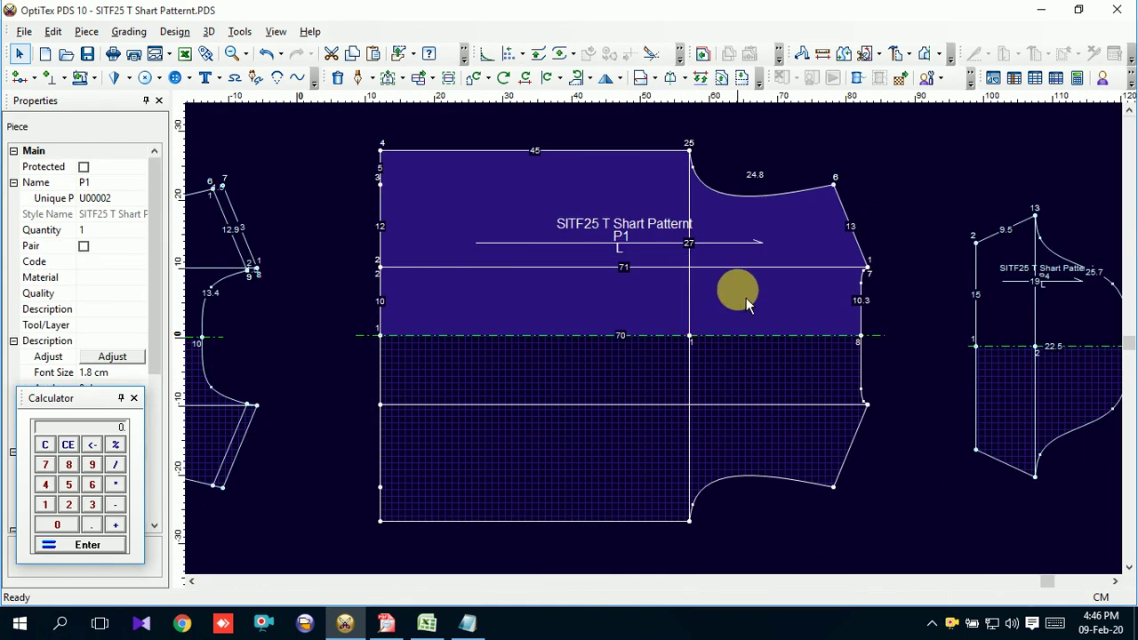
pyautogui.scroll(-1, 709, 334)
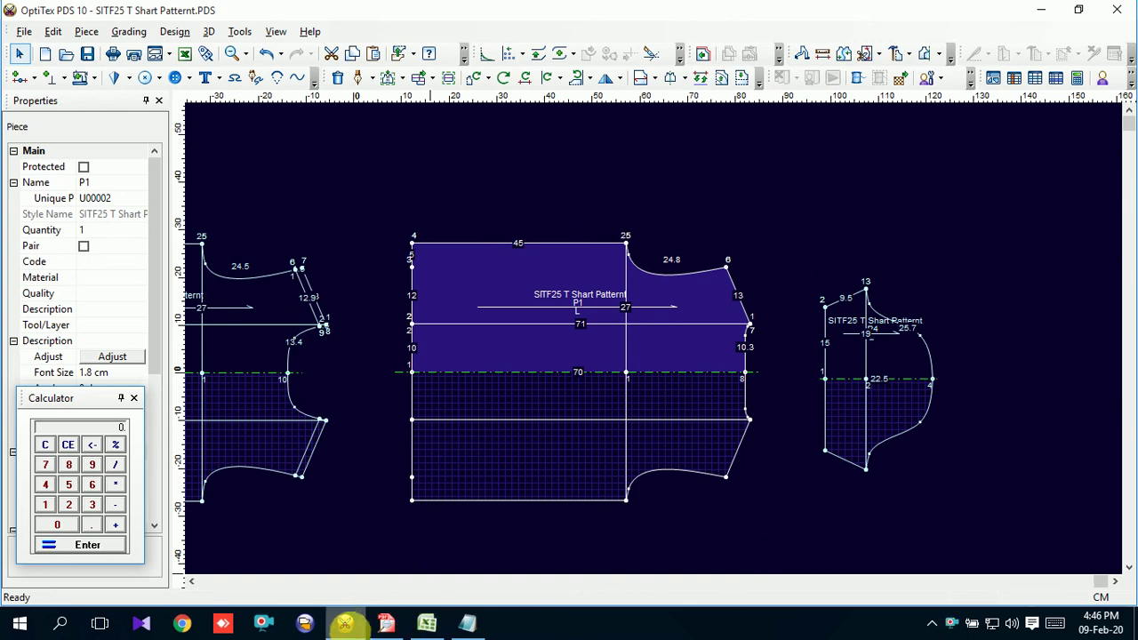
pyautogui.click(386, 622)
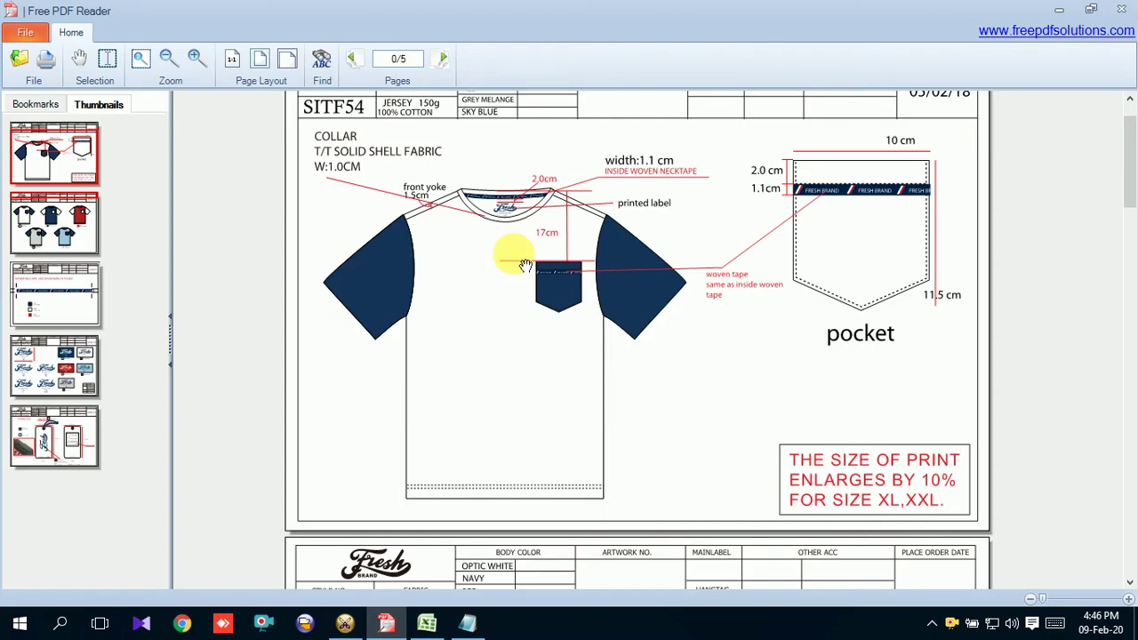
# Enlarge the SITF54 tech pack page to read the 1.5 cm front yoke and 1.0 cm collar widths.
pyautogui.scroll(-1, 521, 203)
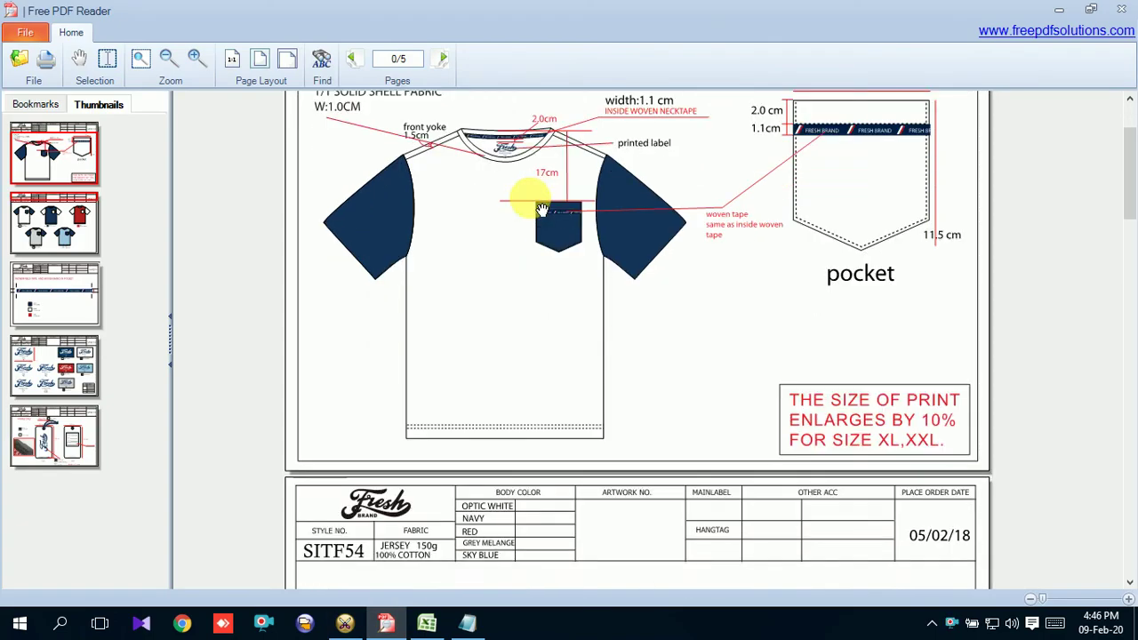
pyautogui.scroll(1, 534, 169)
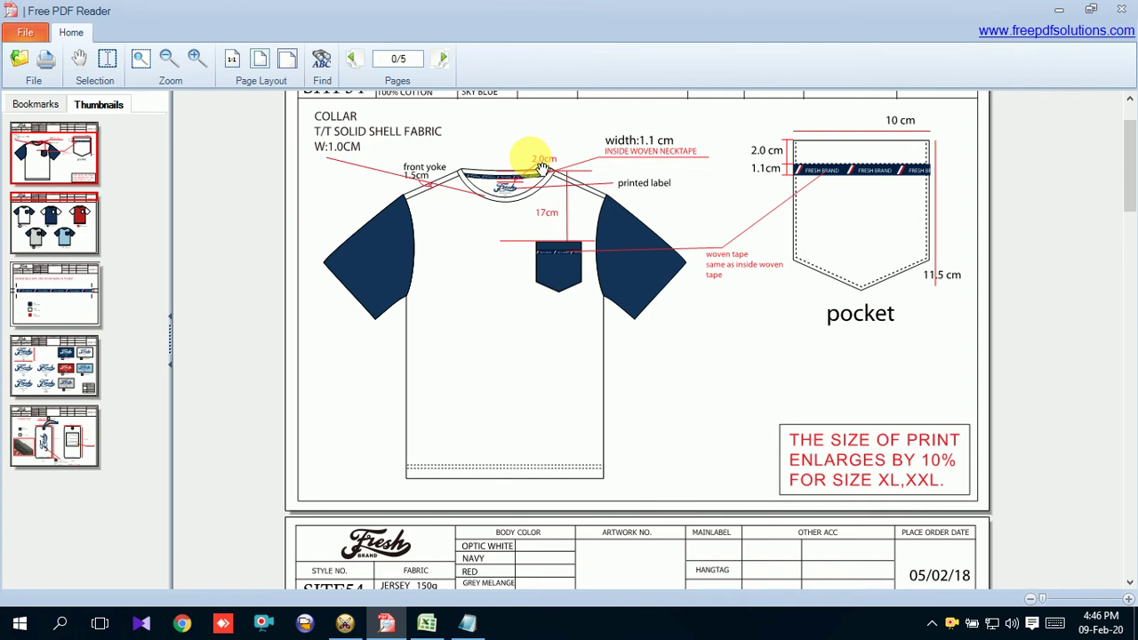
pyautogui.scroll(-1, 541, 169)
pyautogui.scroll(1, 534, 158)
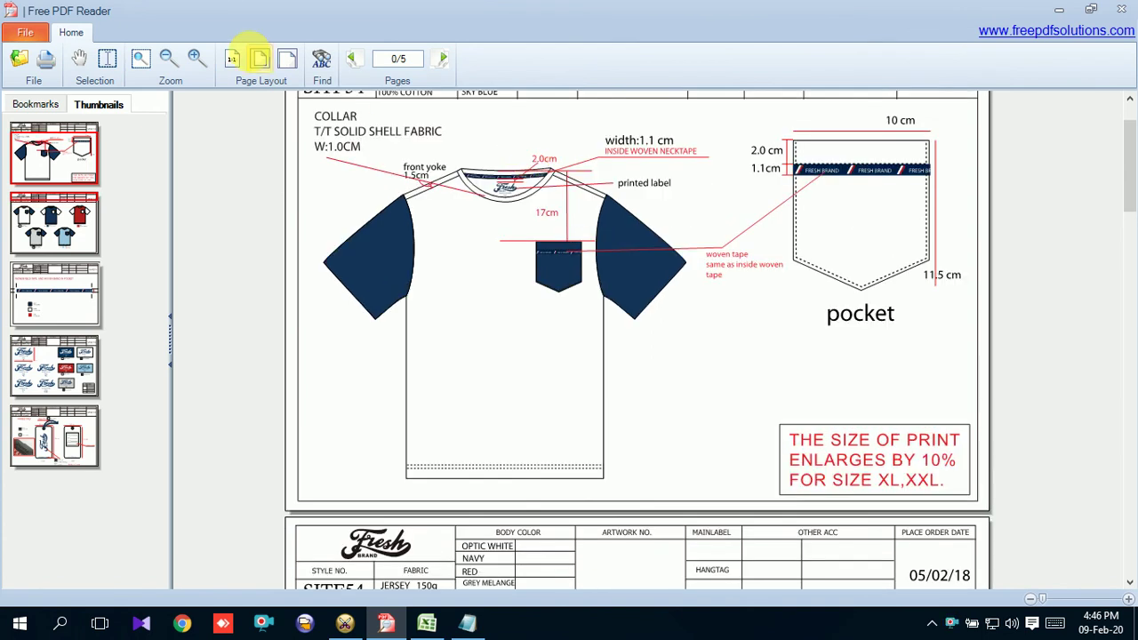
pyautogui.click(197, 59)
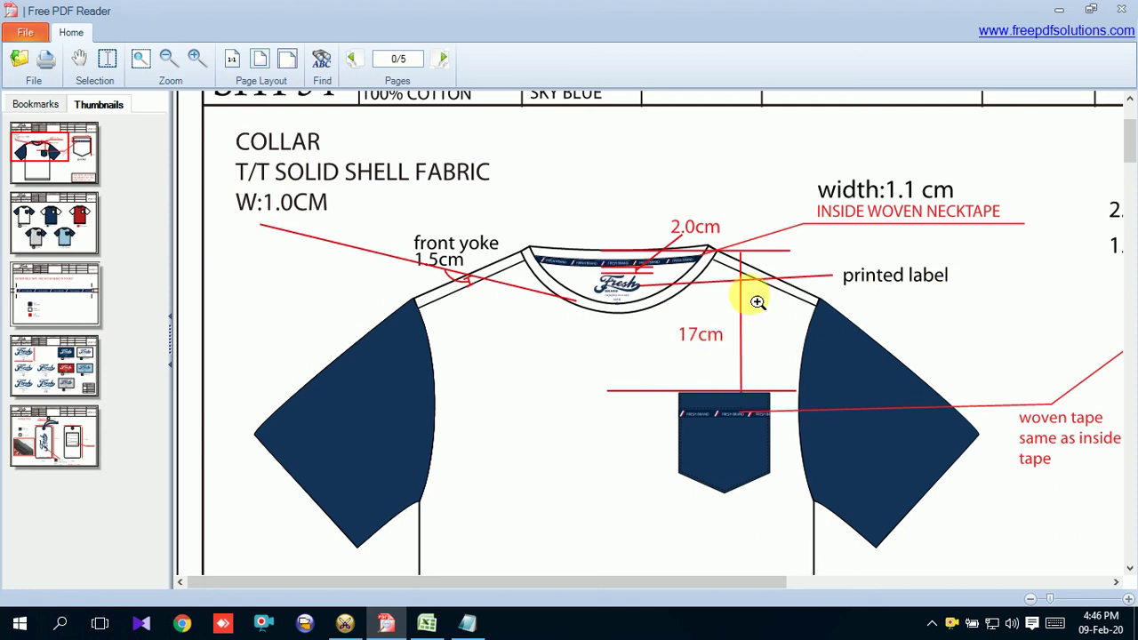
pyautogui.scroll(-1, 823, 398)
pyautogui.scroll(3, 916, 387)
pyautogui.scroll(-2, 880, 364)
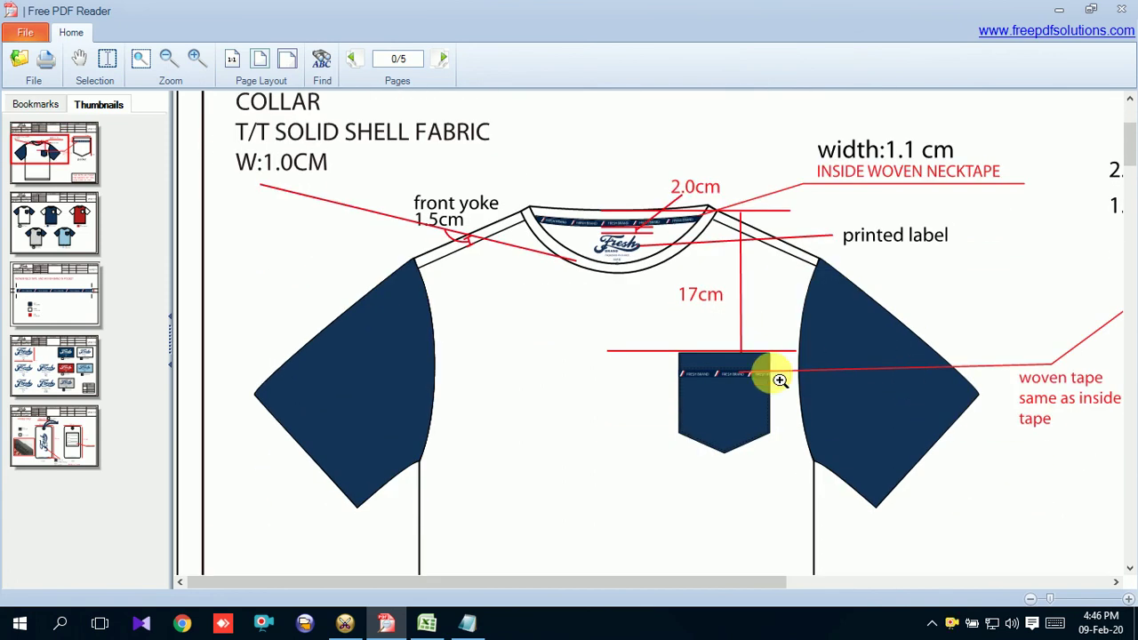
pyautogui.scroll(2, 1113, 372)
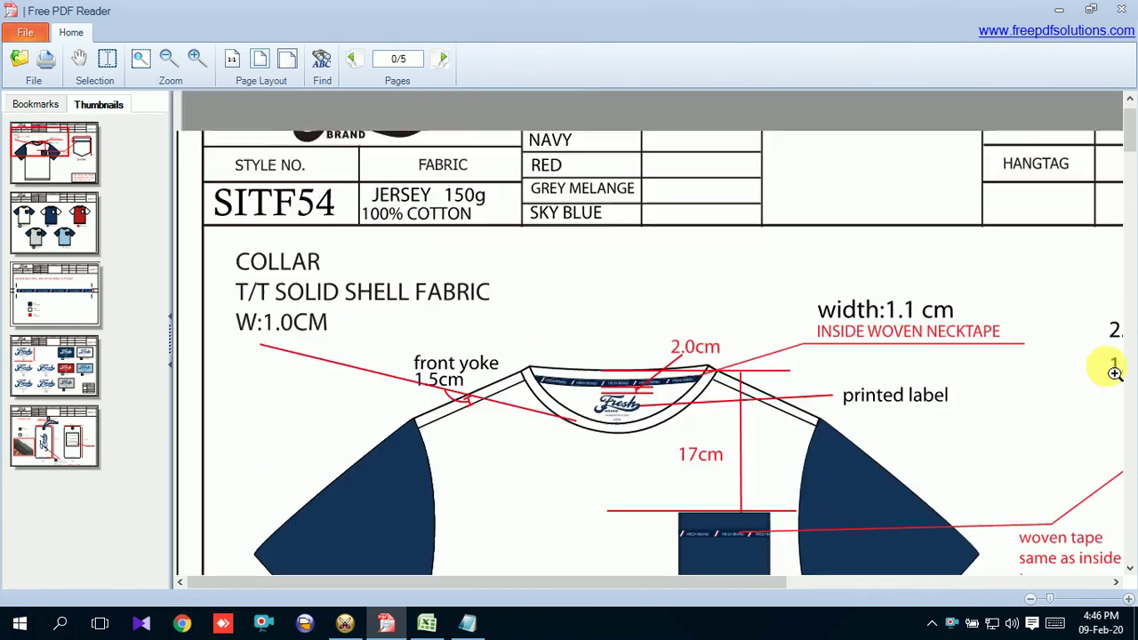
pyautogui.scroll(-1, 1114, 372)
pyautogui.moveTo(787, 581)
pyautogui.mouseDown()
pyautogui.moveTo(920, 576)
pyautogui.moveTo(690, 571)
pyautogui.mouseUp()
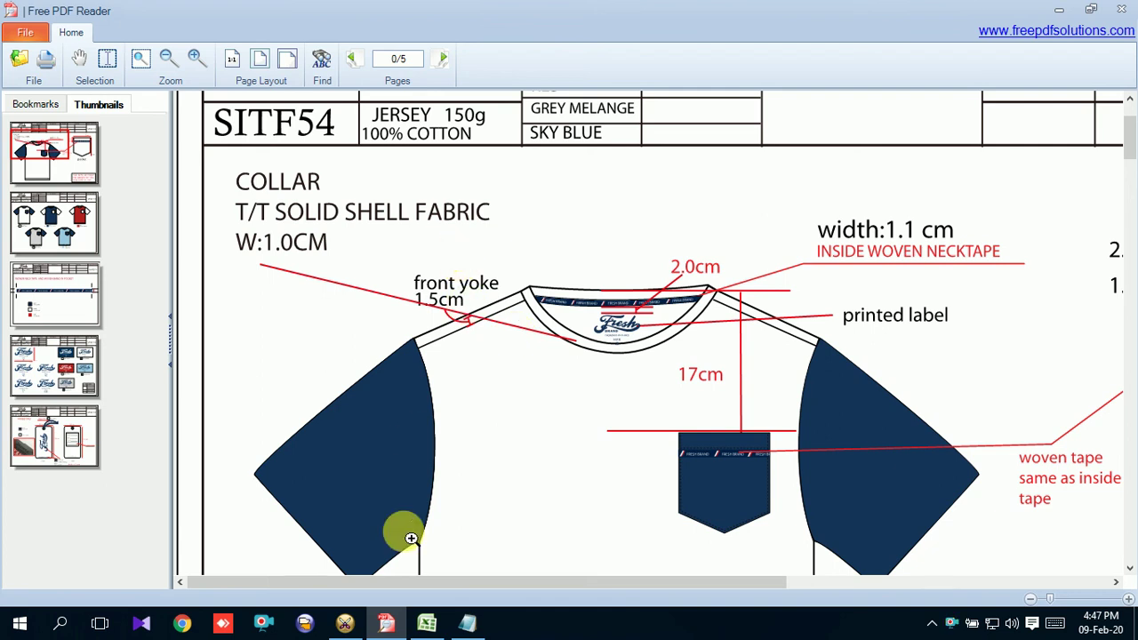
# Return to OptiTex, start the calculator entry, and select P2 to read its edge lengths.
pyautogui.click(345, 623)
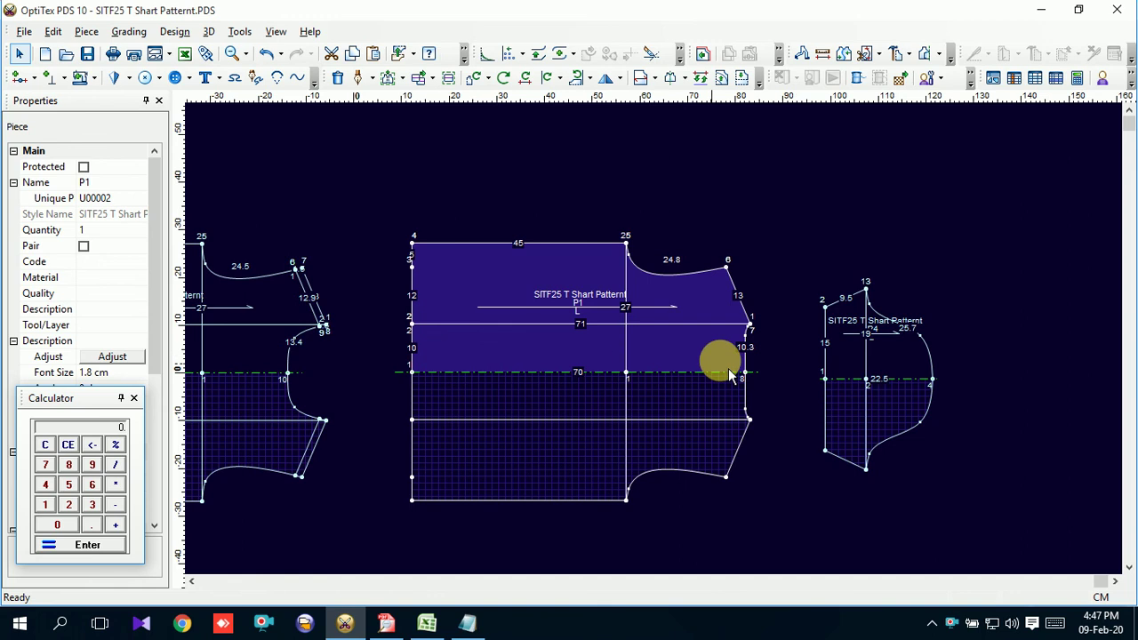
pyautogui.scroll(1, 765, 355)
pyautogui.scroll(1, 662, 347)
pyautogui.scroll(1, 659, 319)
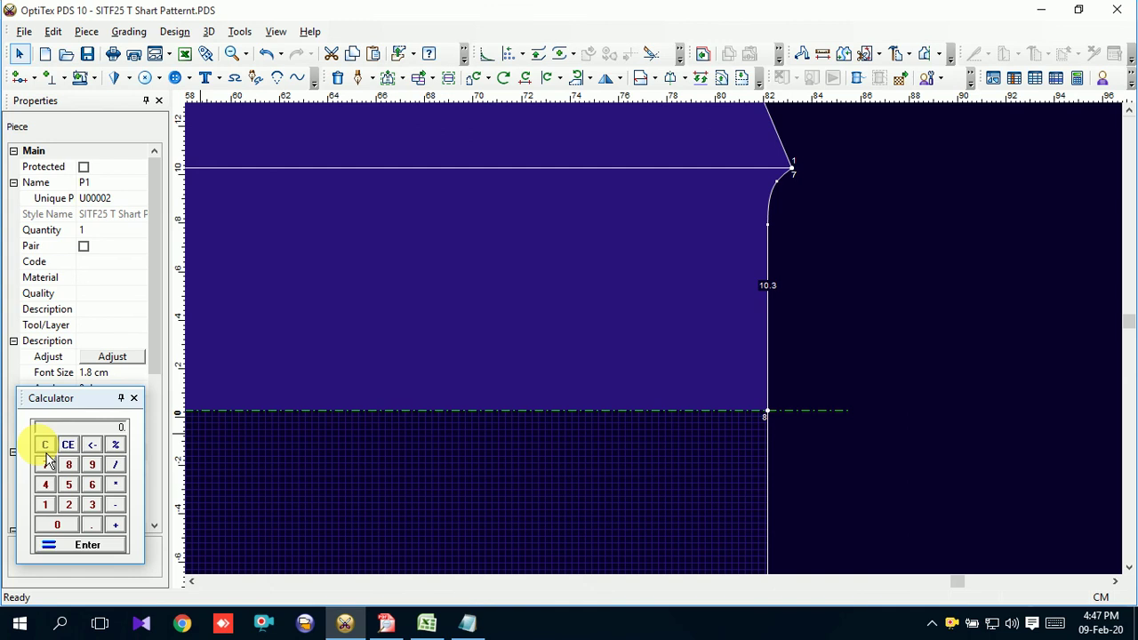
pyautogui.write('10.3')
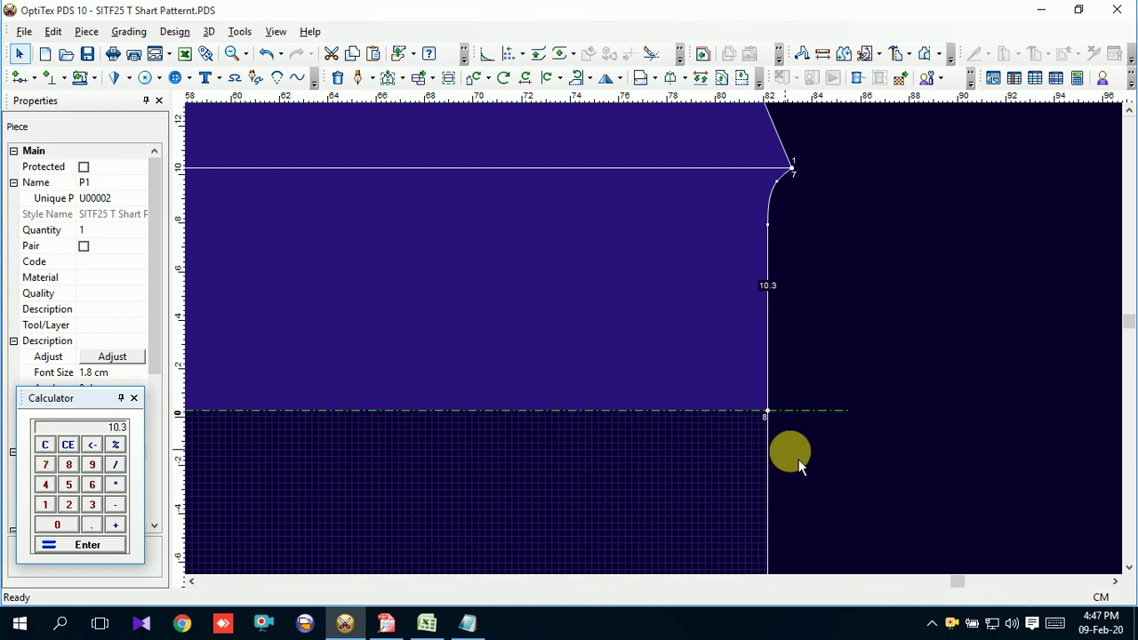
pyautogui.scroll(-1, 653, 294)
pyautogui.scroll(-1, 445, 401)
pyautogui.scroll(1, 661, 353)
pyautogui.scroll(1, 615, 326)
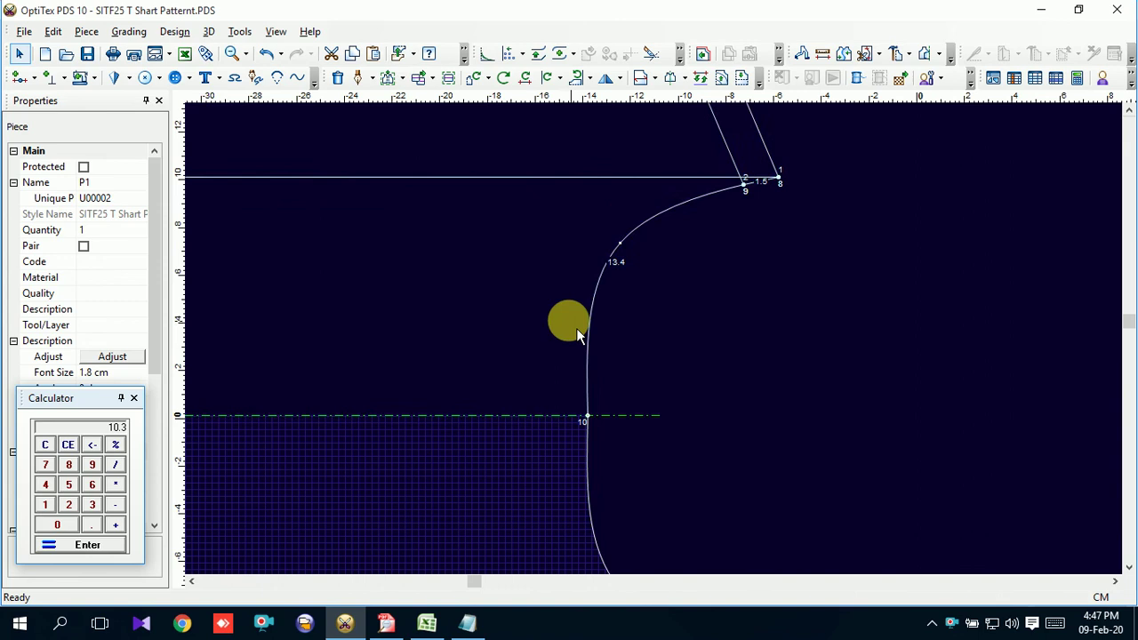
pyautogui.click(537, 300)
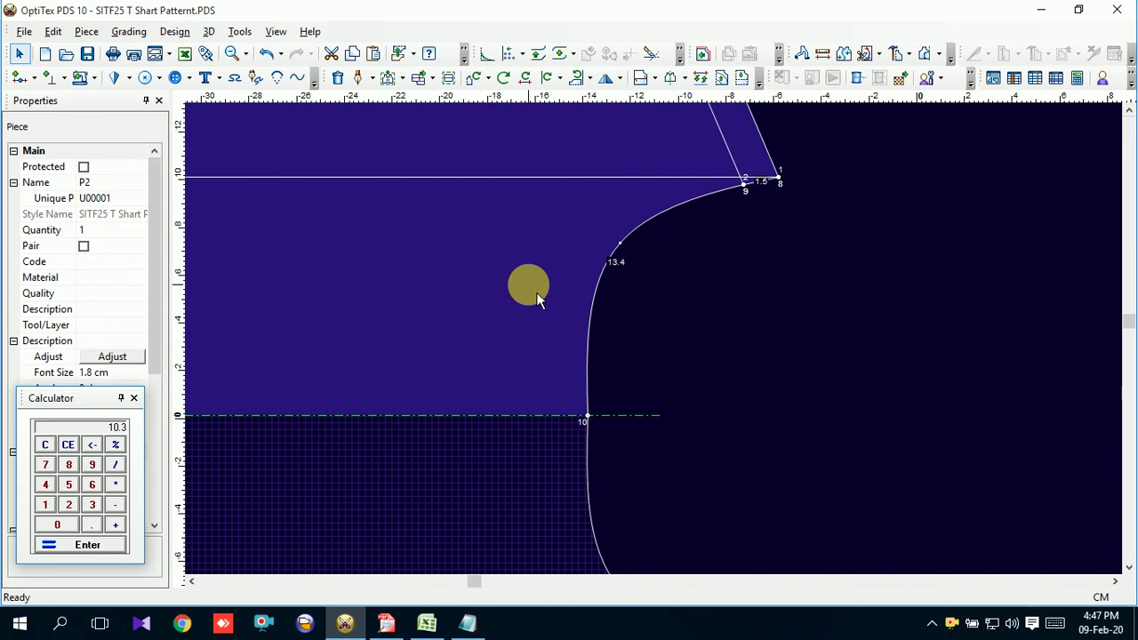
pyautogui.scroll(1, 605, 267)
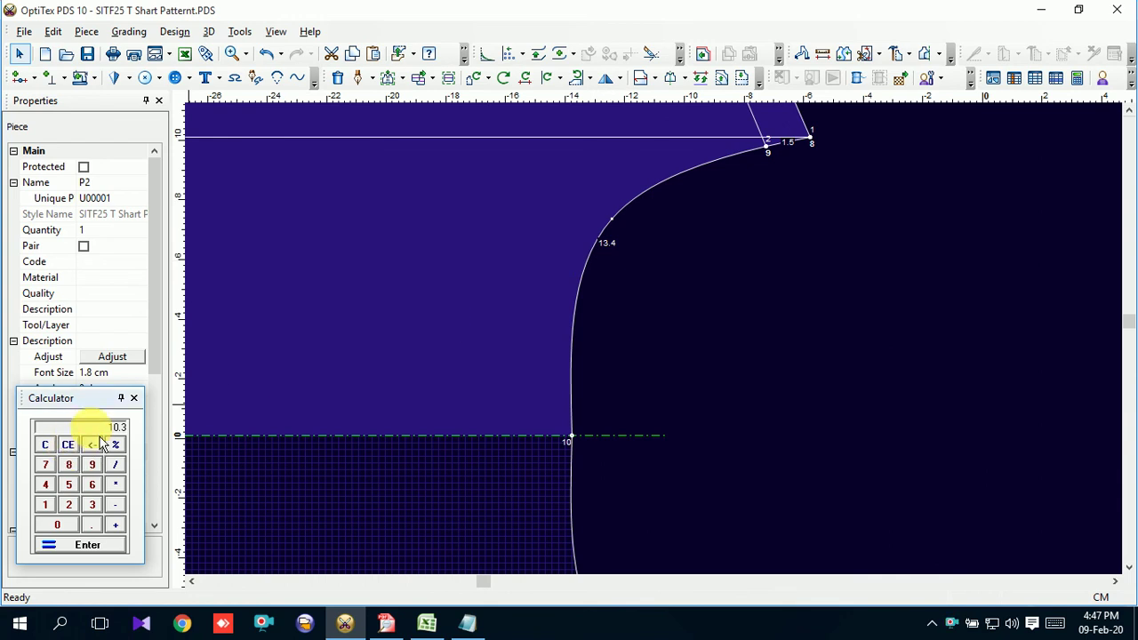
# In the calculator, add 13 and 1.5 to reach 25.2, then double it to 50.4.
pyautogui.write('13')
pyautogui.press('Return')
pyautogui.write('1.5')
pyautogui.press('Return')
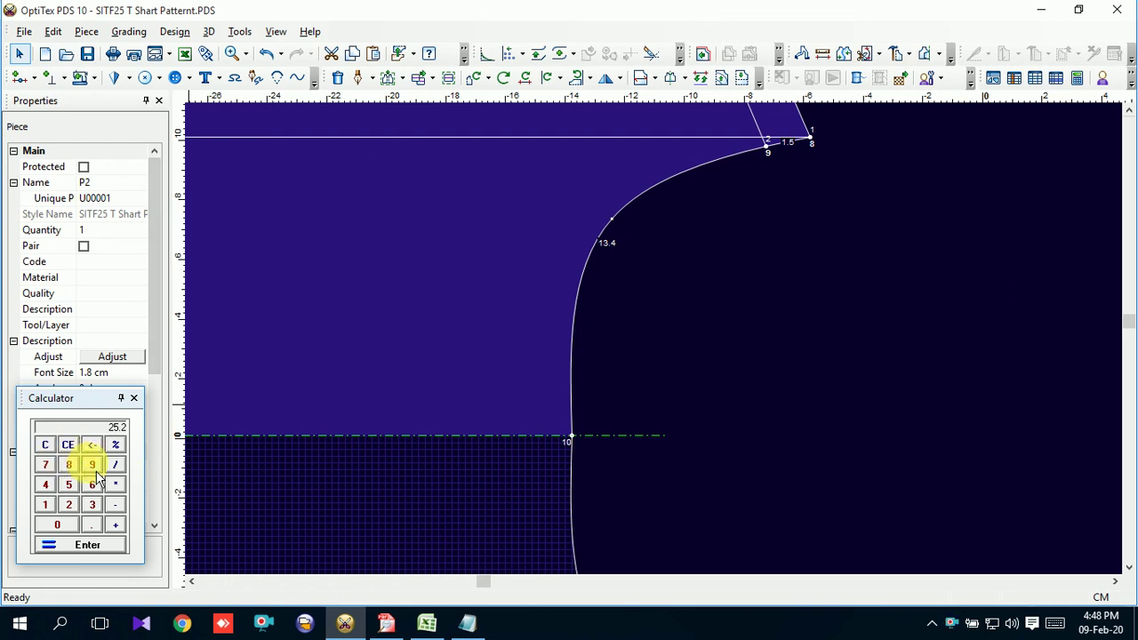
pyautogui.write('2')
pyautogui.press('Return')
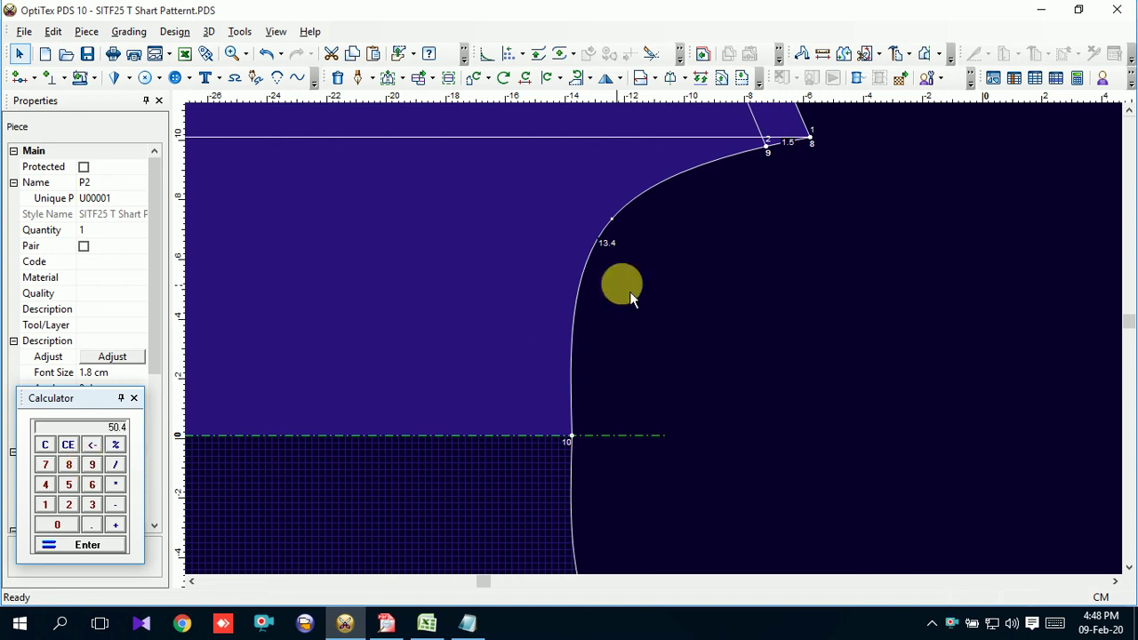
# Select piece P1 and halve the calculator result back to 25.2.
pyautogui.scroll(-1, 655, 348)
pyautogui.scroll(-1, 663, 347)
pyautogui.scroll(-1, 662, 347)
pyautogui.scroll(2, 962, 347)
pyautogui.scroll(1, 663, 347)
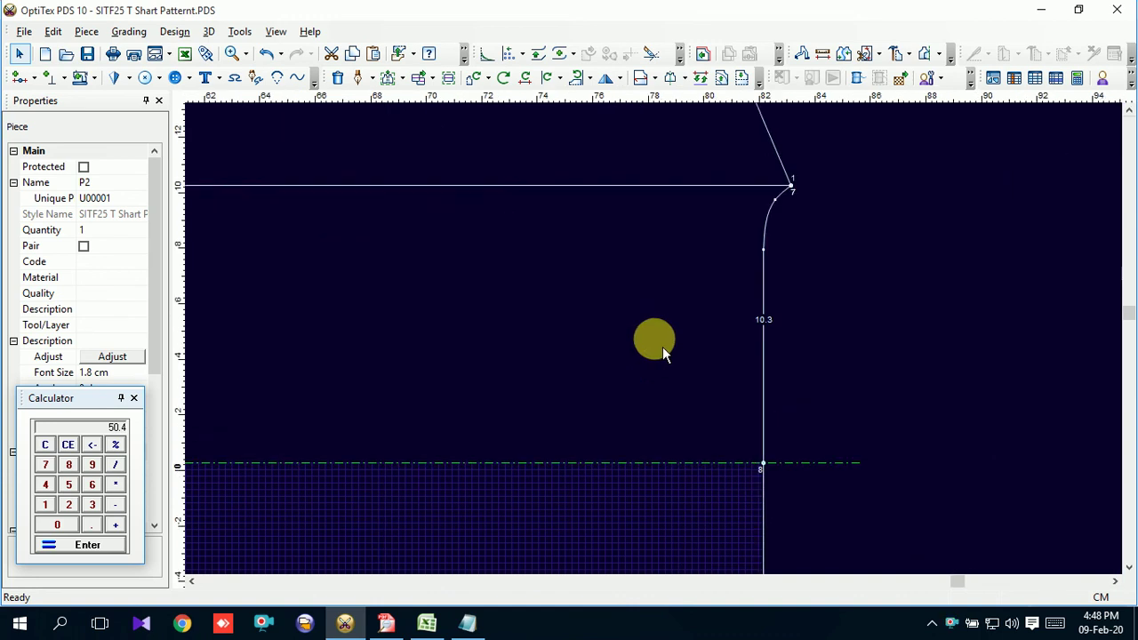
pyautogui.click(663, 346)
pyautogui.scroll(-1, 542, 374)
pyautogui.scroll(-2, 574, 378)
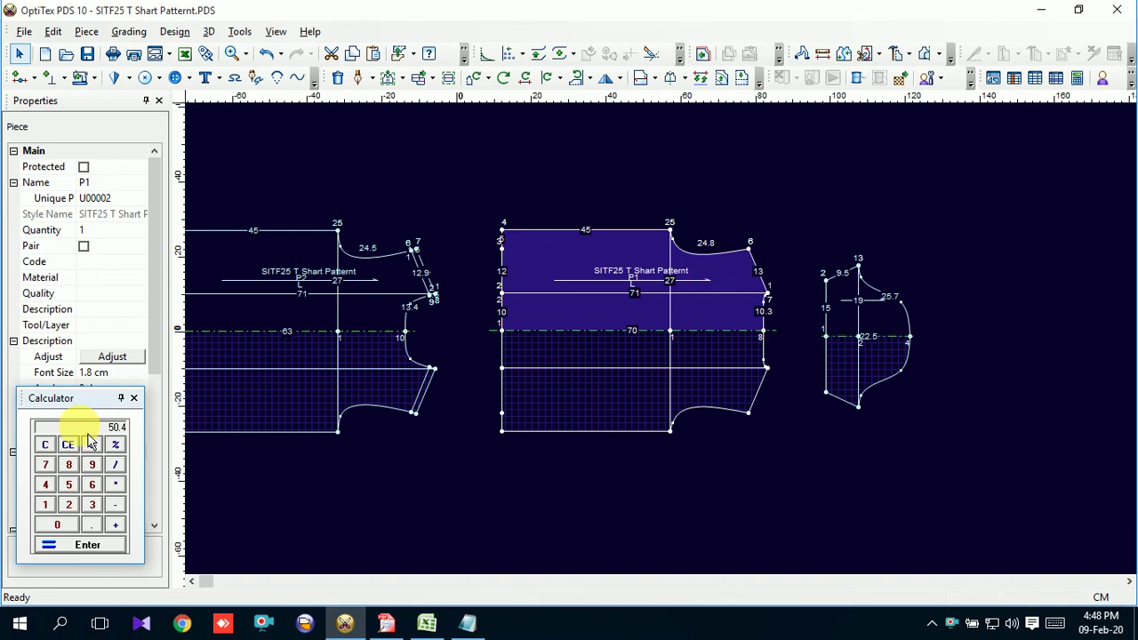
pyautogui.write('/2')
pyautogui.press('Return')
pyautogui.scroll(-2, 689, 342)
# Create a new rectangular piece 25.2 long and 2.5 wide.
pyautogui.rightClick(806, 258)
pyautogui.moveTo(856, 348)
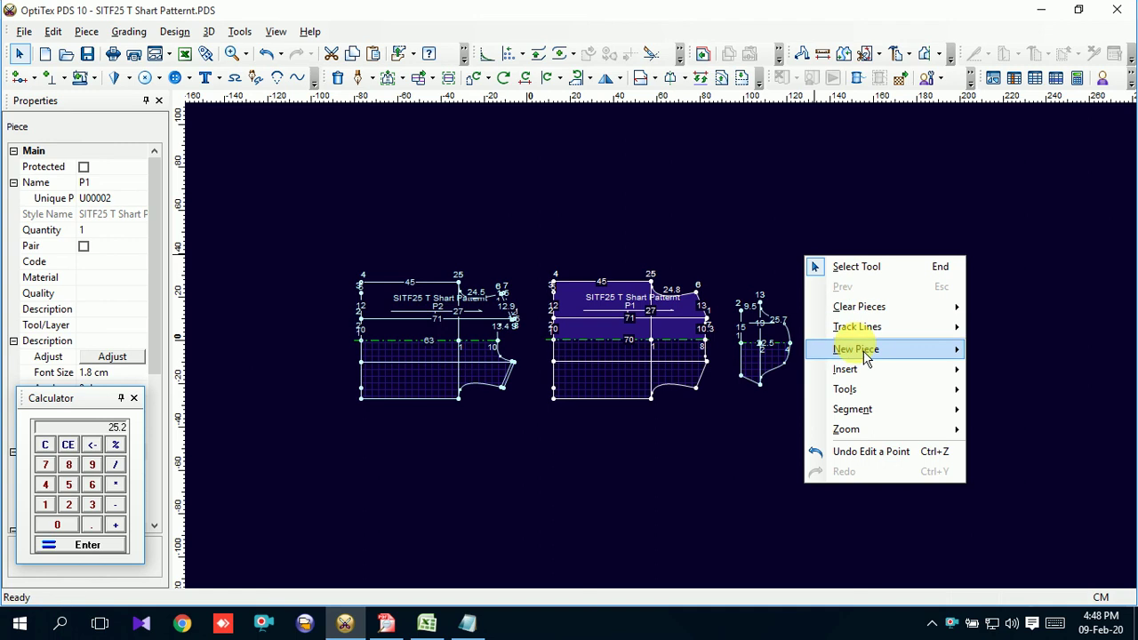
pyautogui.click(747, 347)
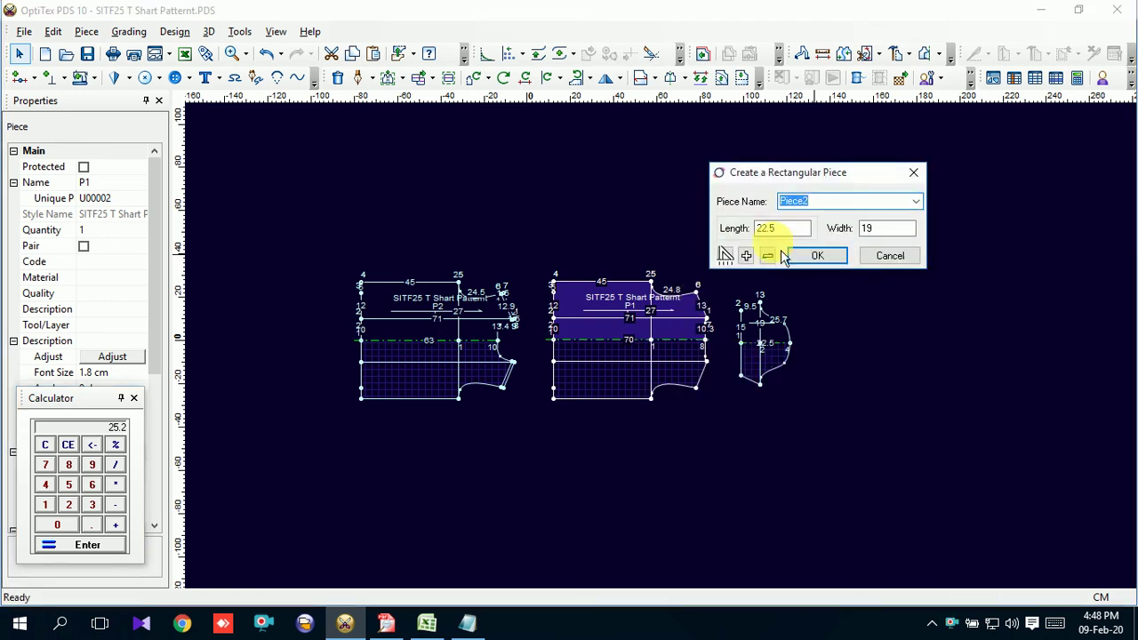
pyautogui.doubleClick(774, 229)
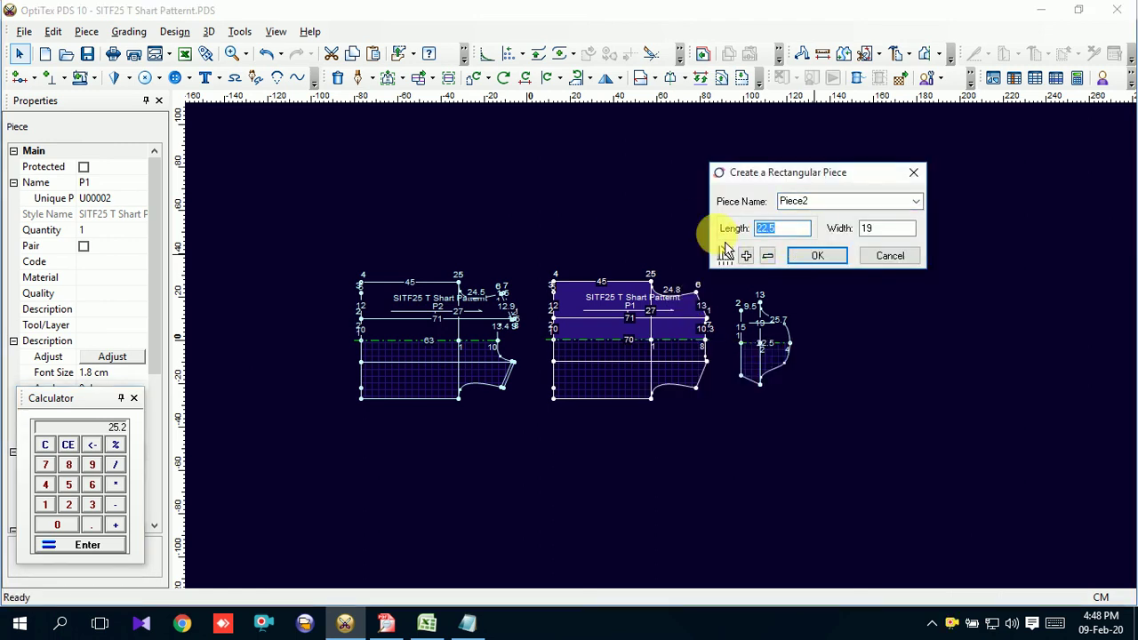
pyautogui.write('25.2')
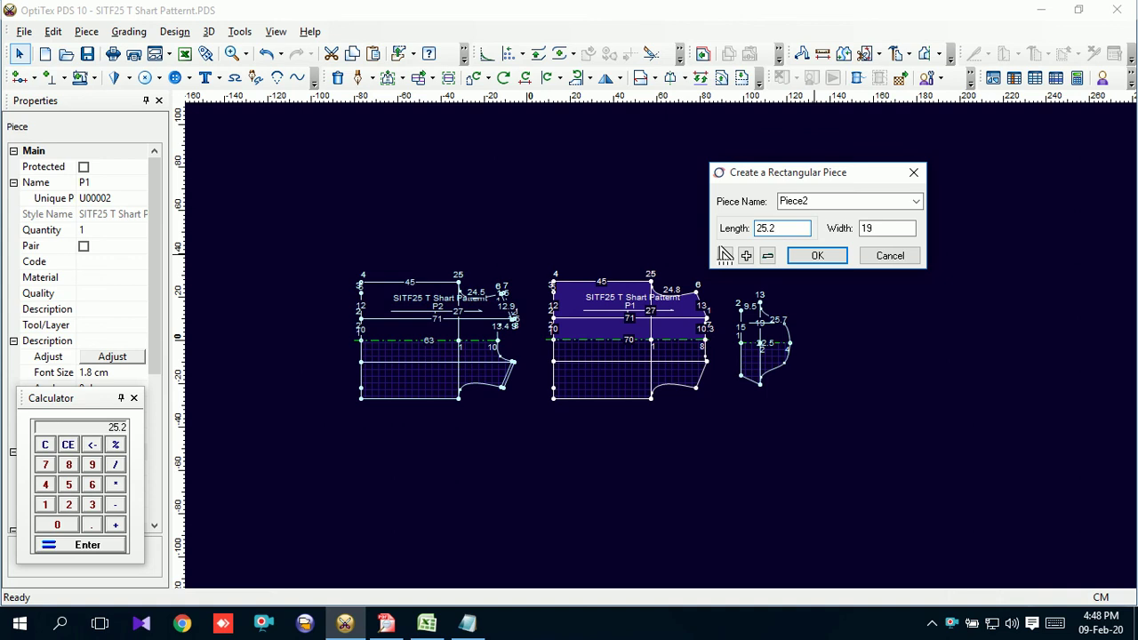
pyautogui.moveTo(883, 228); pyautogui.dragTo(838, 230)
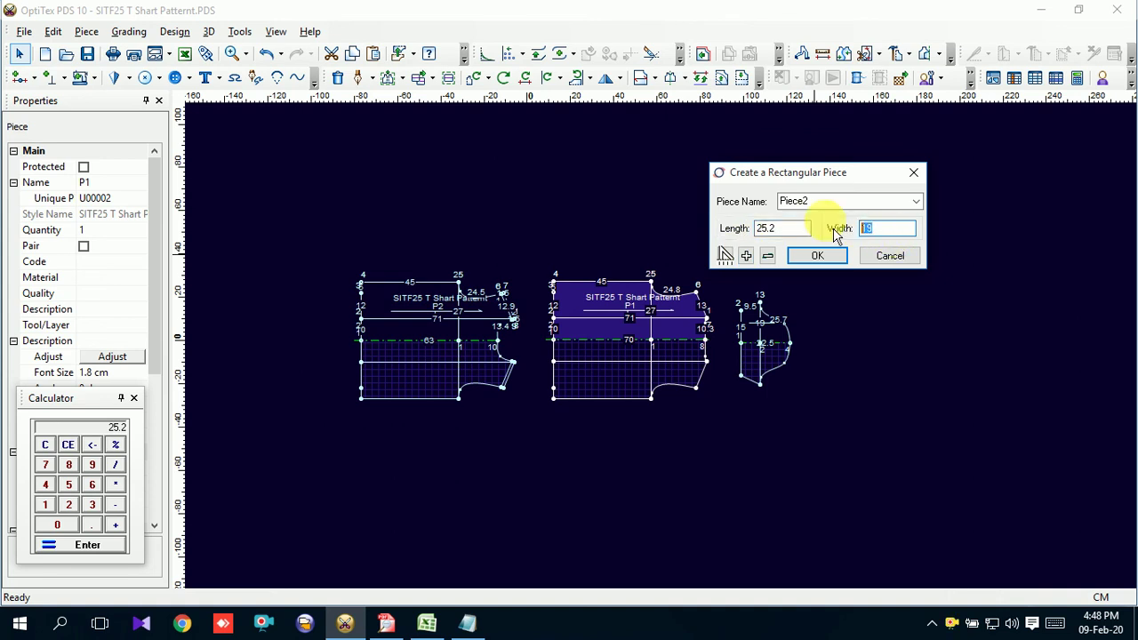
pyautogui.write('2.5')
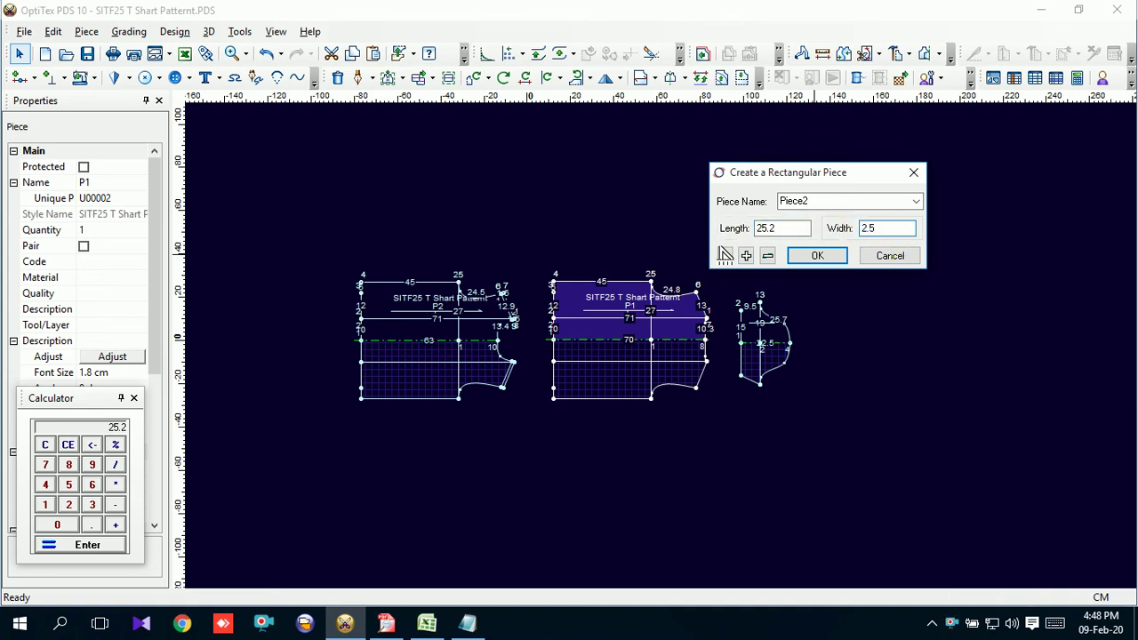
pyautogui.press('Return')
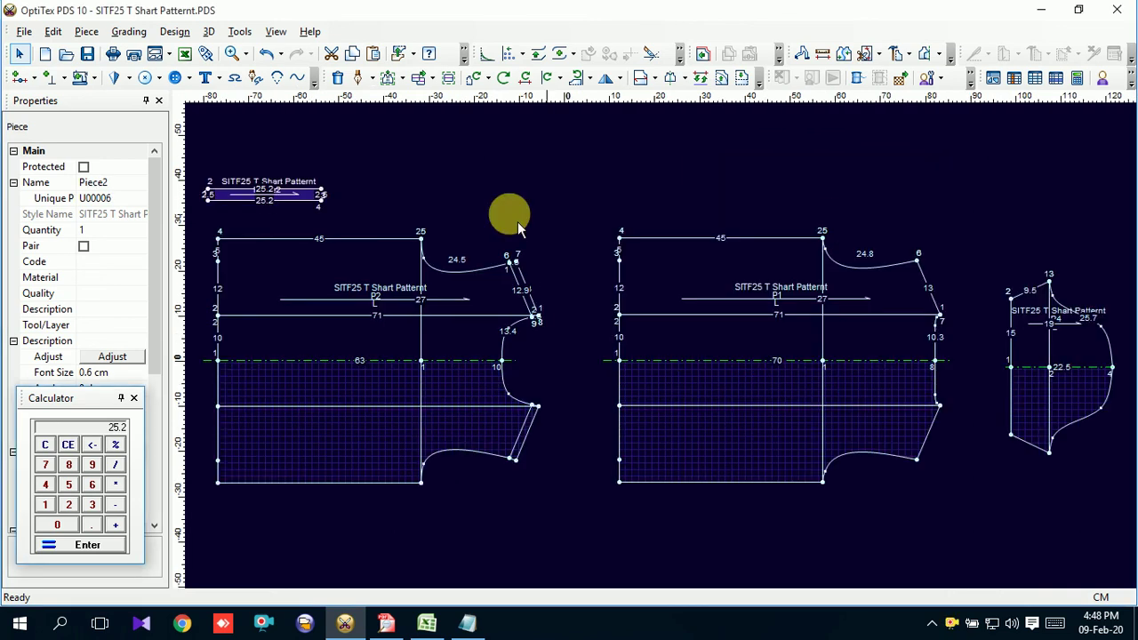
# Move the strip above the body pieces and mirror it with a half line on its short edge.
pyautogui.moveTo(316, 213); pyautogui.dragTo(490, 190)
pyautogui.scroll(2, 491, 191)
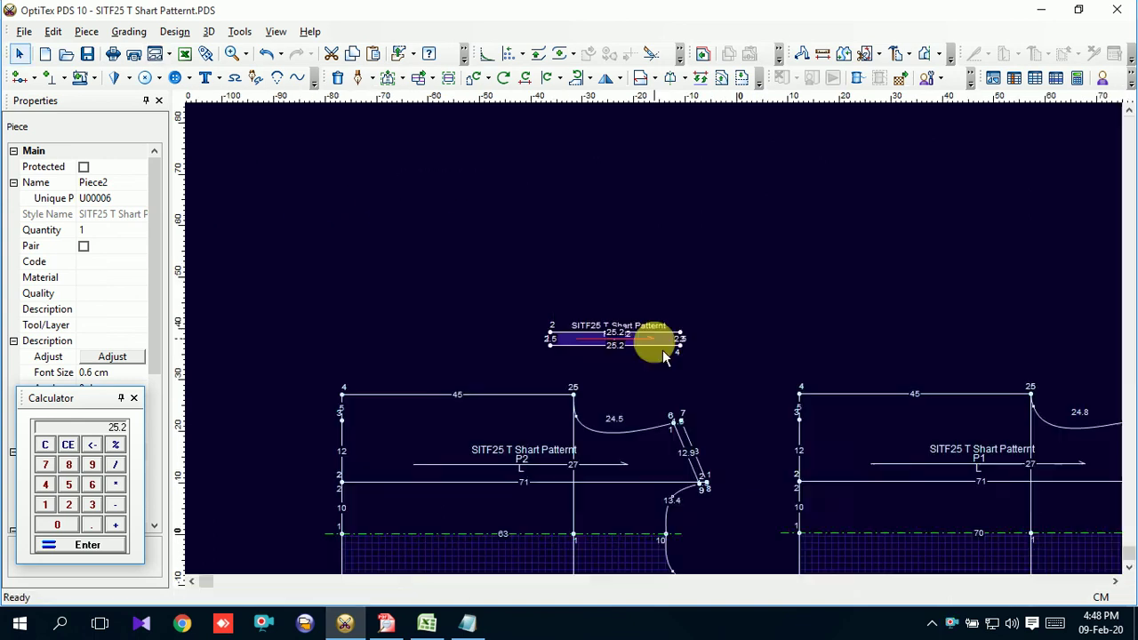
pyautogui.scroll(2, 655, 338)
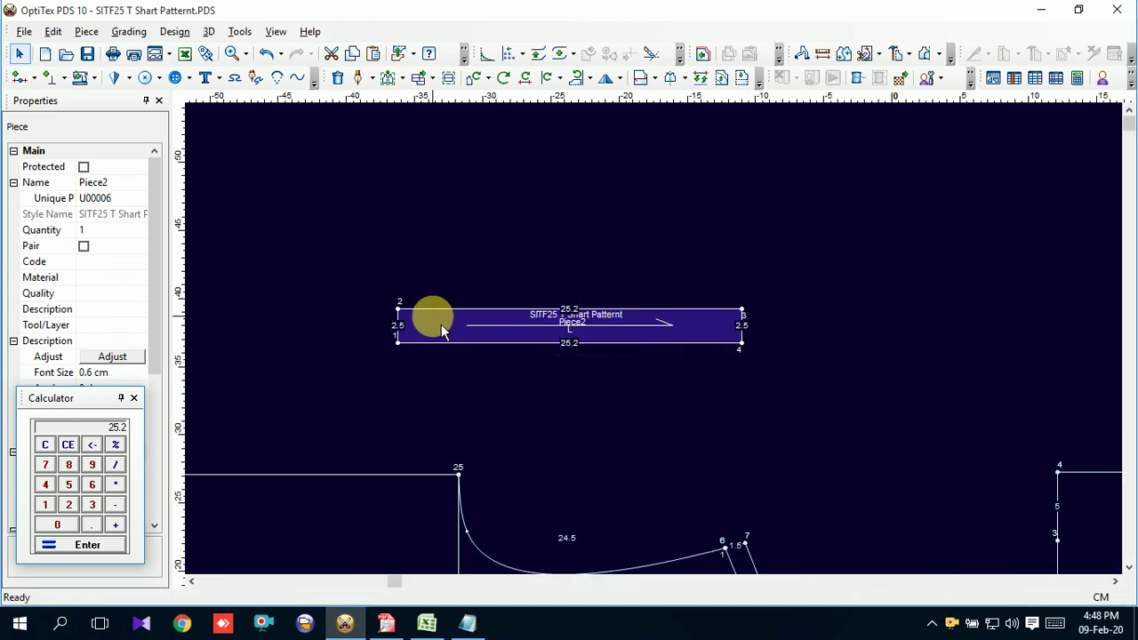
pyautogui.press('h')
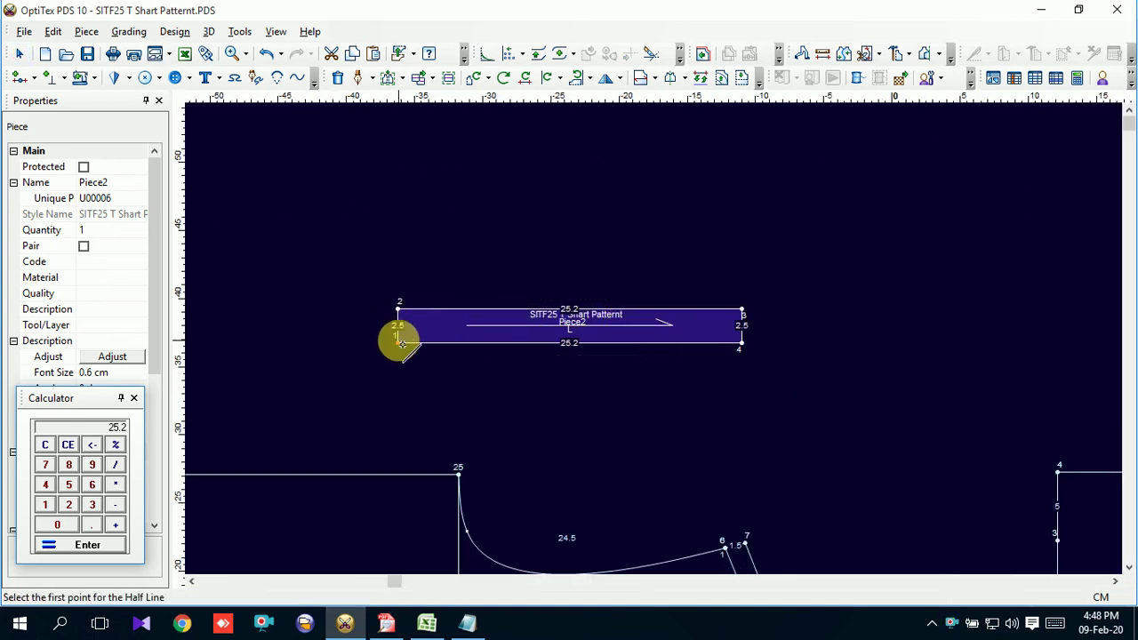
pyautogui.click(398, 340)
pyautogui.click(399, 313)
pyautogui.scroll(-3, 653, 331)
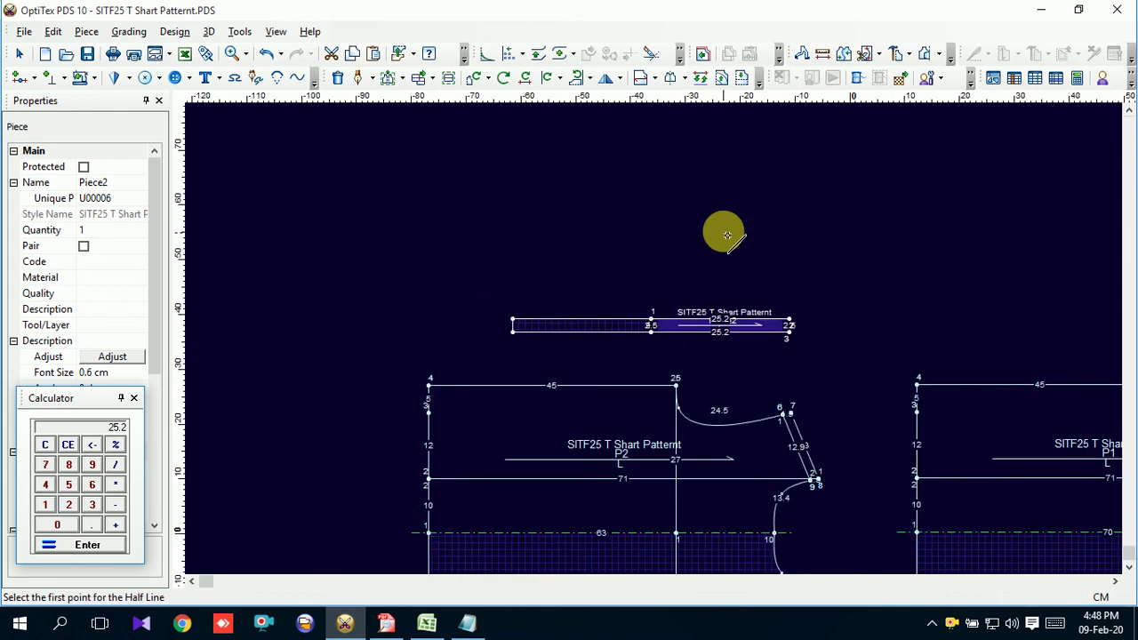
pyautogui.rightClick(734, 233)
pyautogui.click(763, 241)
# Shift the mirrored strip further right and save the pattern file.
pyautogui.moveTo(734, 313); pyautogui.dragTo(854, 313)
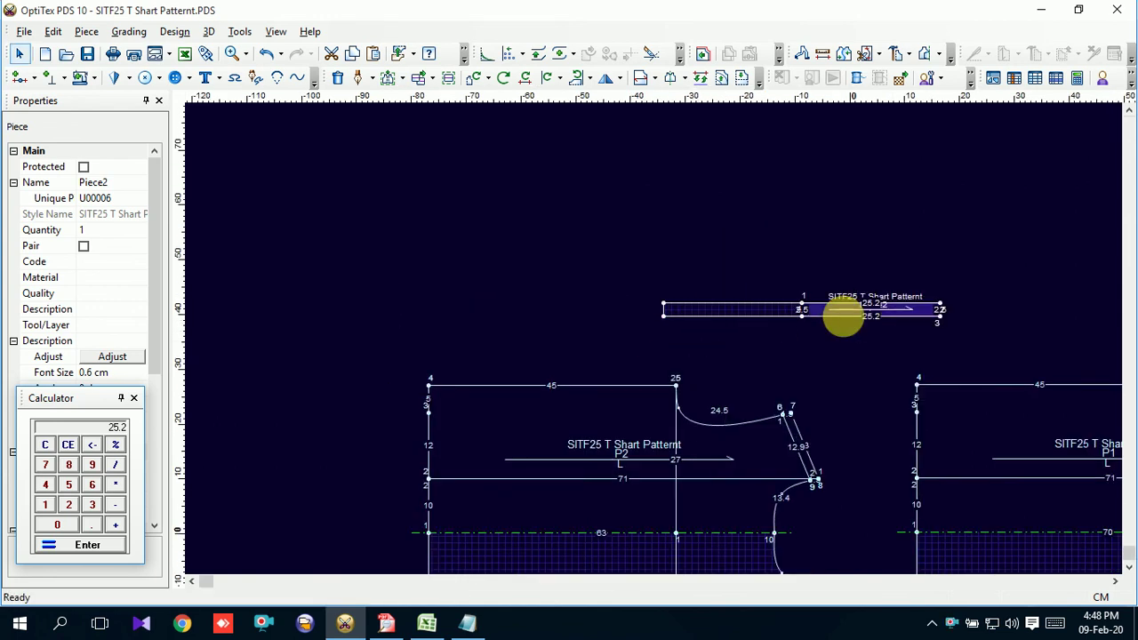
pyautogui.scroll(-2, 699, 435)
pyautogui.click(86, 54)
pyautogui.scroll(2, 636, 363)
pyautogui.scroll(5, 663, 347)
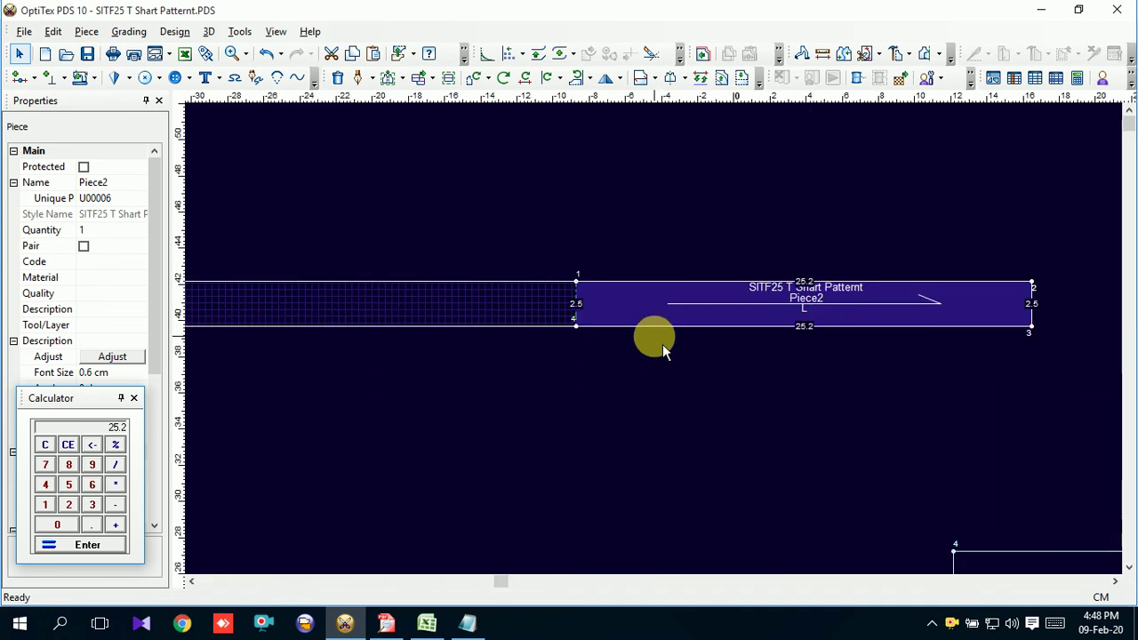
pyautogui.scroll(-3, 627, 366)
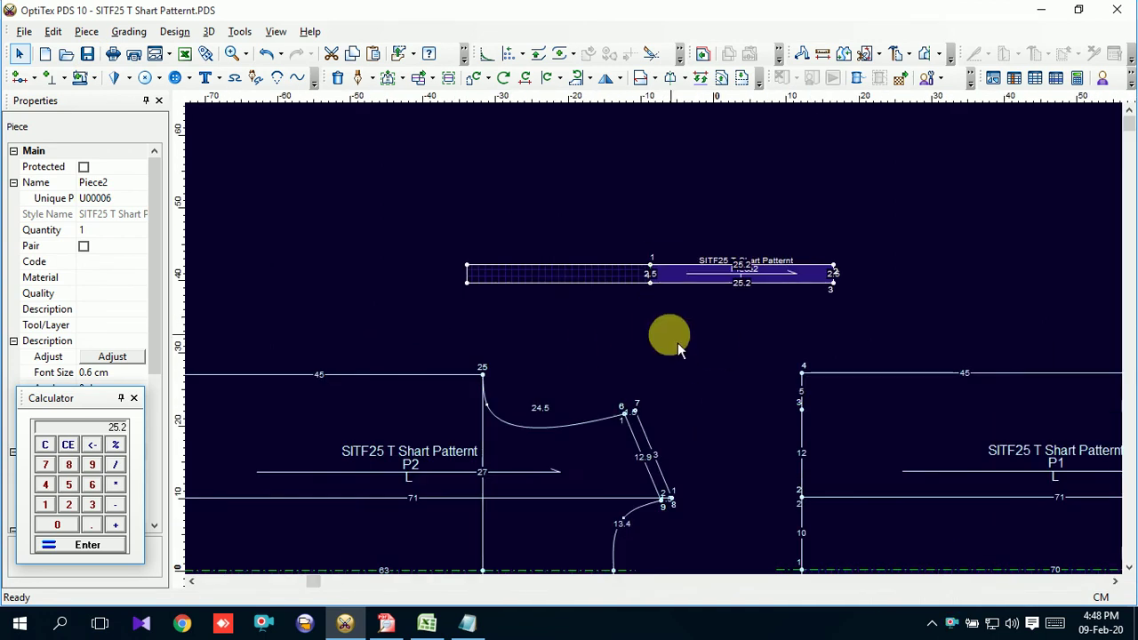
# Drag the strip above the right-hand body piece, zooming to check its position.
pyautogui.scroll(-1, 666, 335)
pyautogui.scroll(-1, 658, 343)
pyautogui.scroll(-1, 669, 355)
pyautogui.moveTo(596, 286); pyautogui.dragTo(865, 322)
pyautogui.scroll(1, 656, 336)
pyautogui.scroll(1, 650, 335)
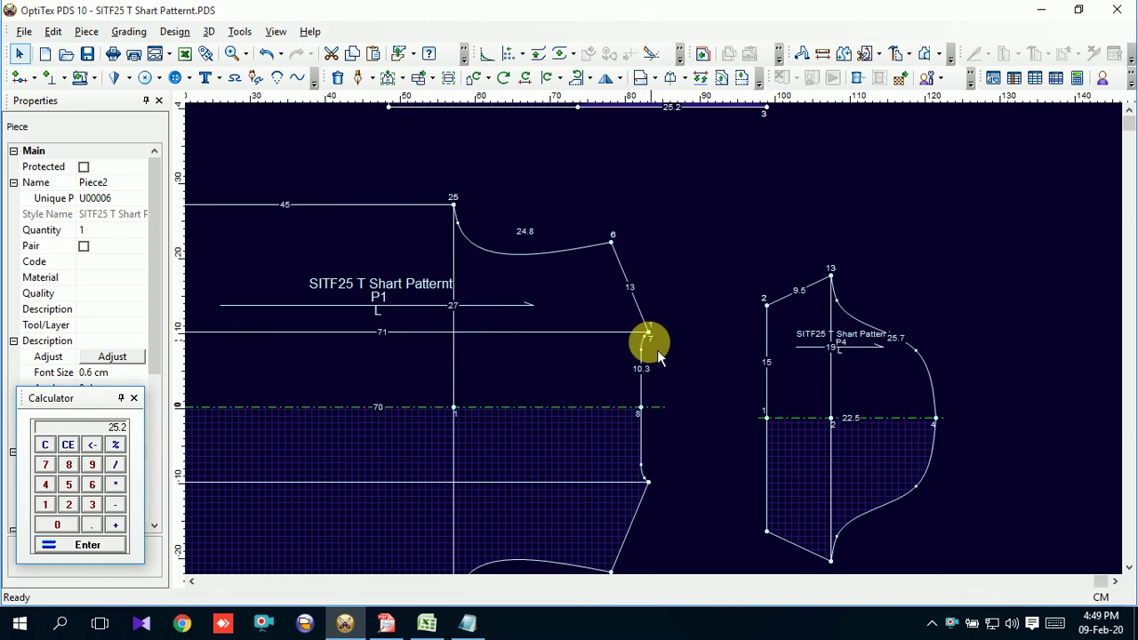
pyautogui.scroll(-1, 669, 353)
pyautogui.scroll(-2, 669, 353)
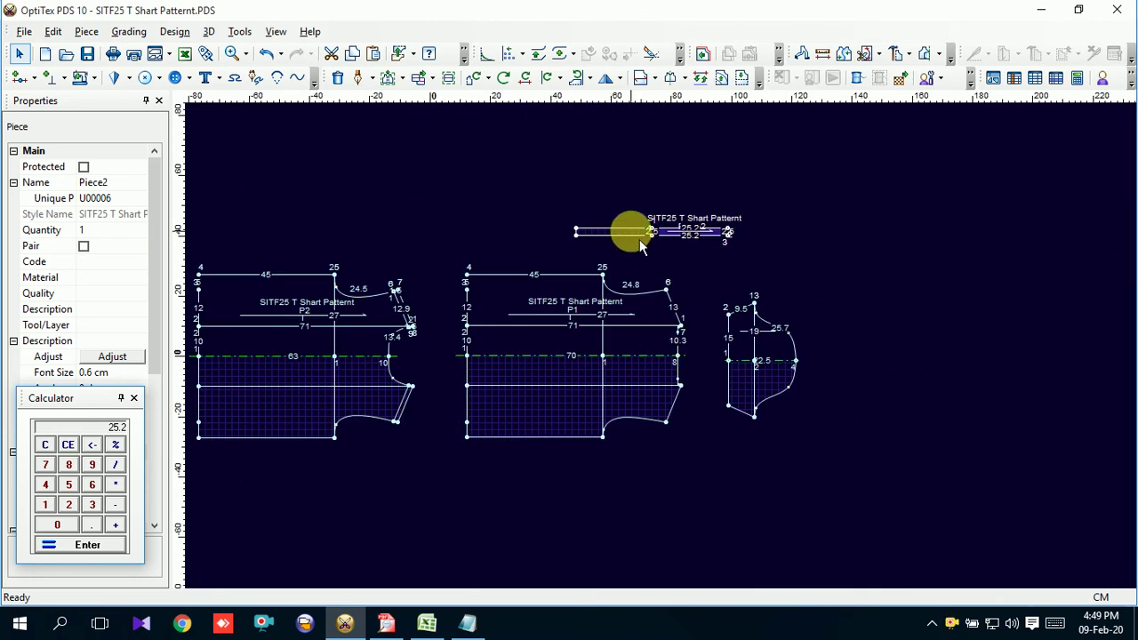
pyautogui.scroll(4, 665, 346)
pyautogui.scroll(3, 664, 347)
pyautogui.scroll(-4, 662, 347)
pyautogui.scroll(-3, 663, 347)
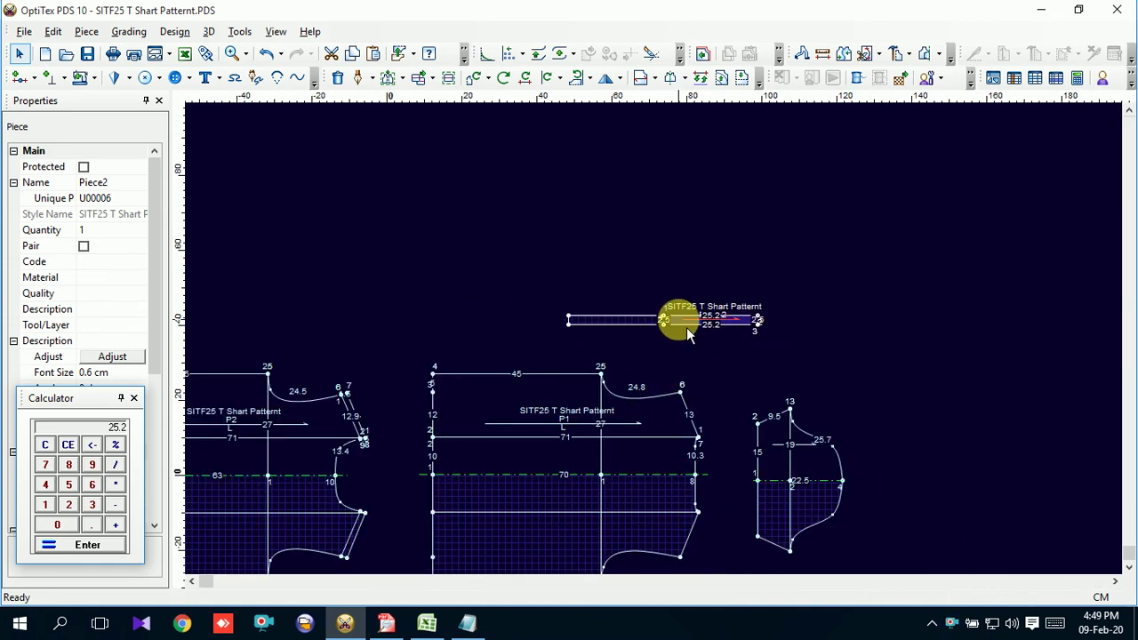
pyautogui.scroll(1, 663, 347)
pyautogui.scroll(3, 663, 346)
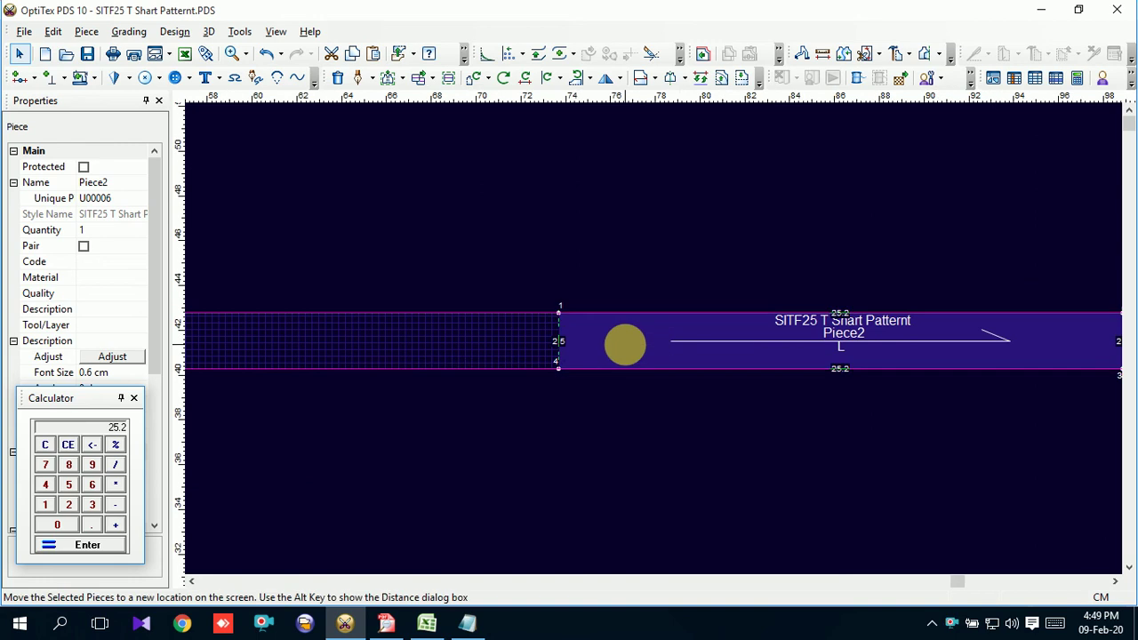
pyautogui.scroll(-4, 663, 346)
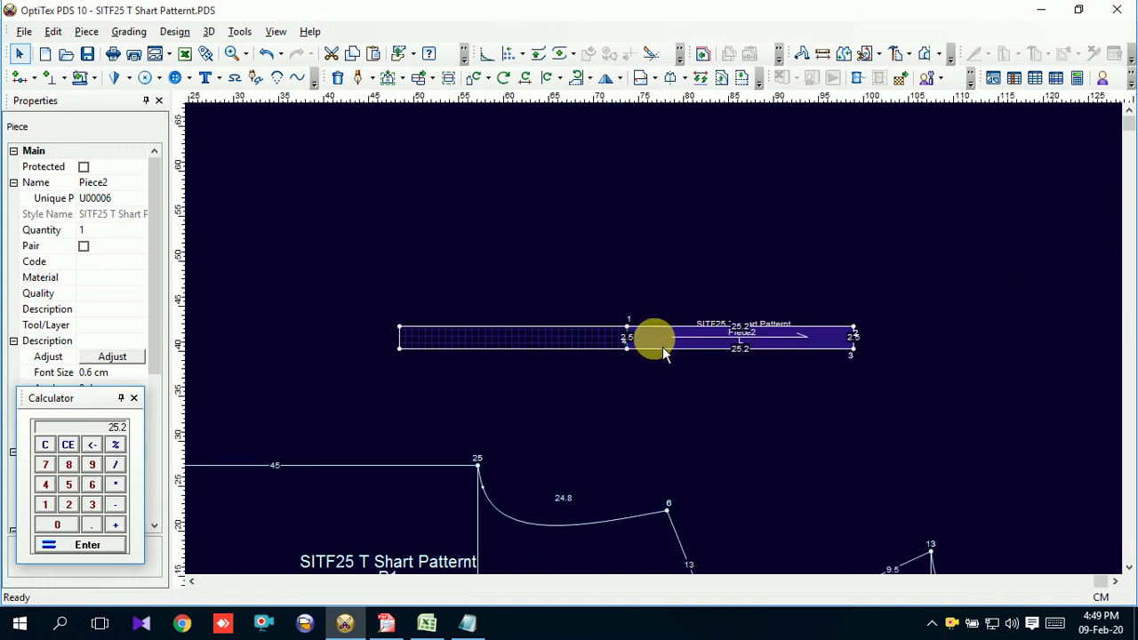
pyautogui.scroll(1, 662, 347)
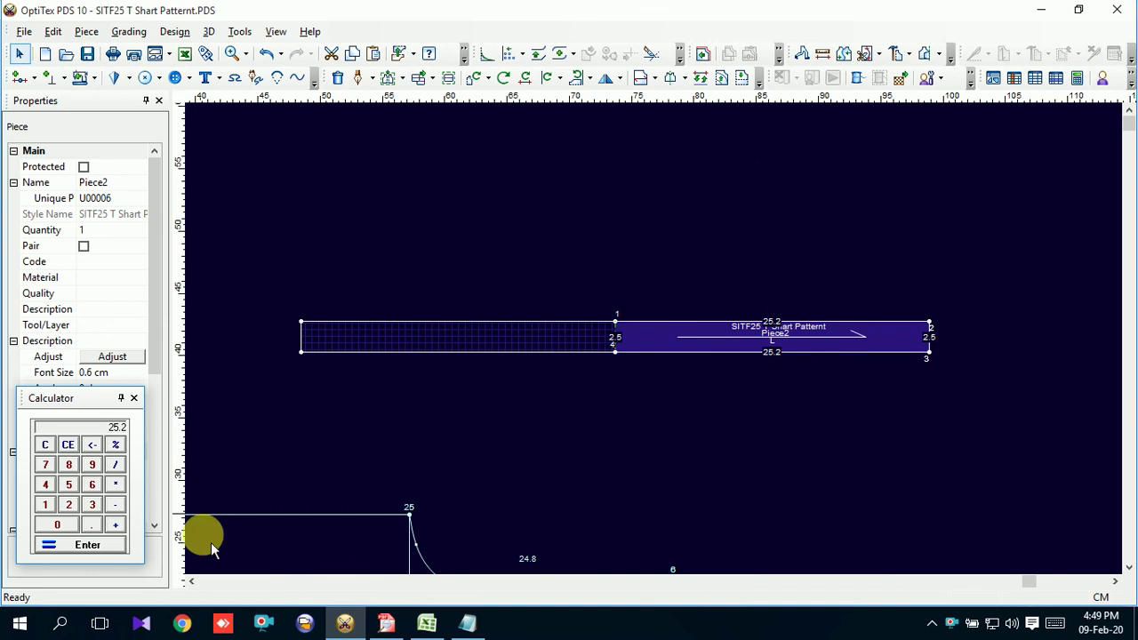
# Reposition the Piece3 rib strip just above the front and back body pieces.
pyautogui.click(265, 622)
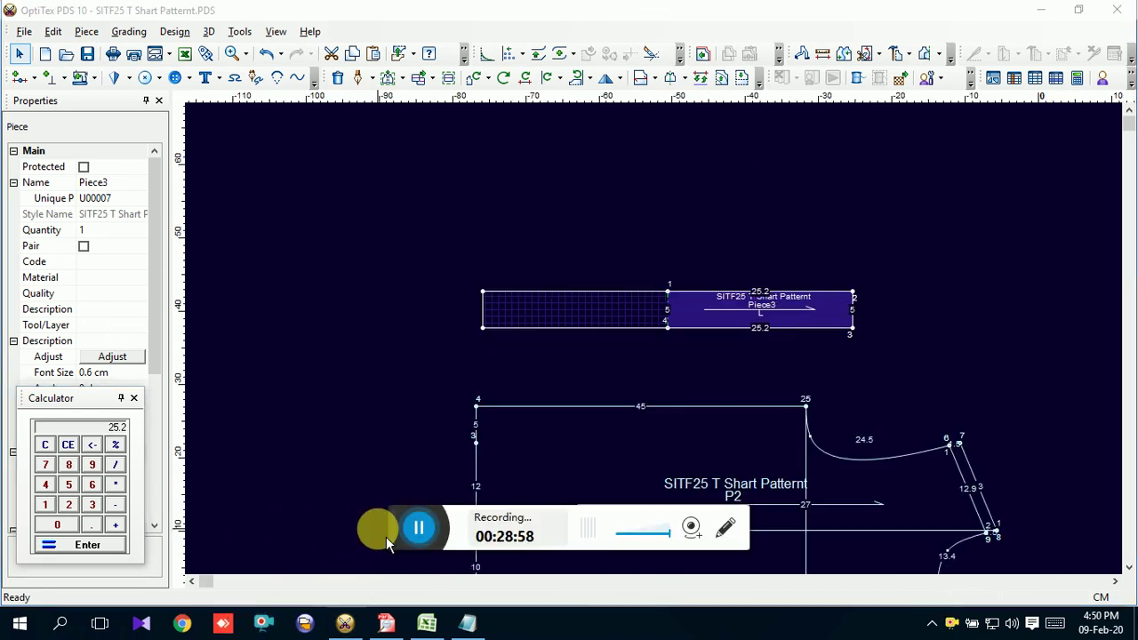
pyautogui.scroll(-1, 661, 338)
pyautogui.scroll(-1, 762, 406)
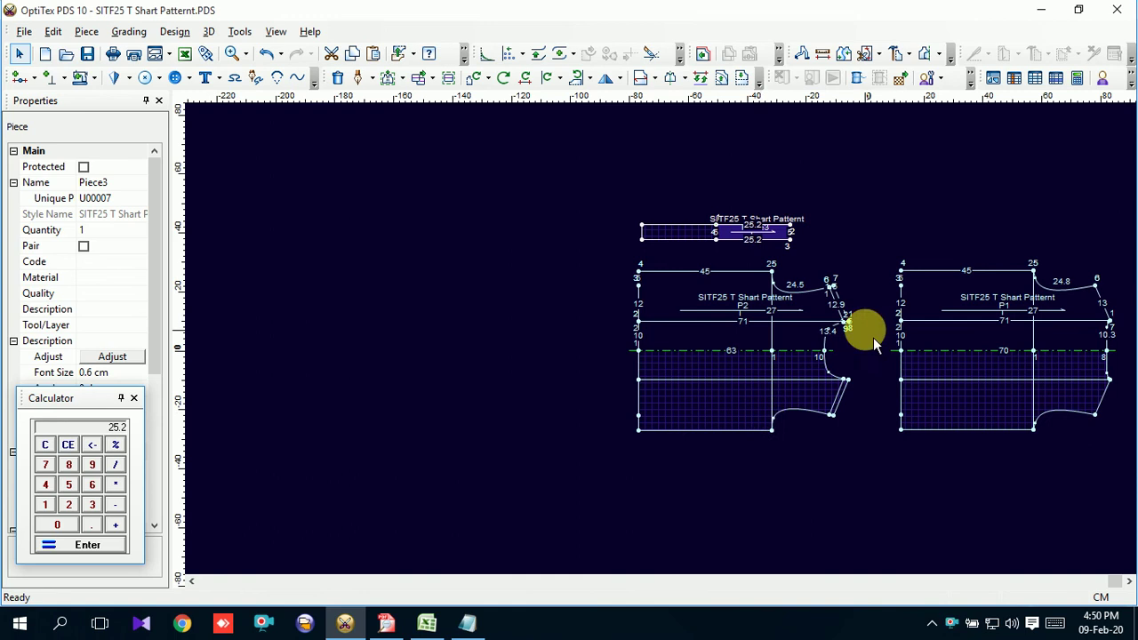
pyautogui.scroll(-2, 587, 330)
pyautogui.moveTo(562, 277); pyautogui.dragTo(714, 264)
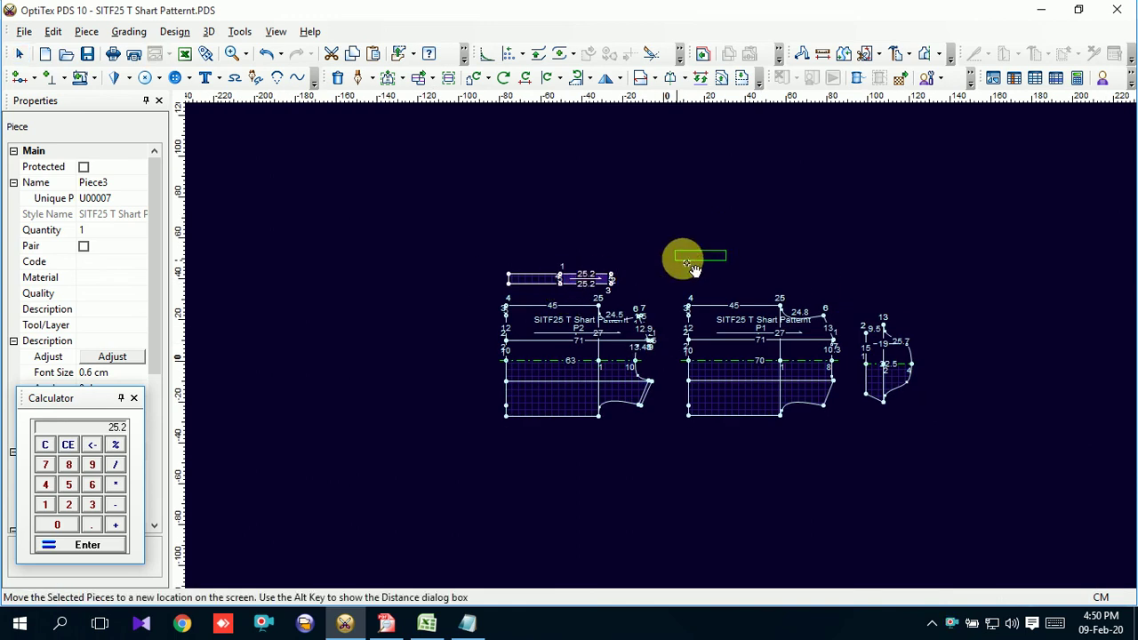
pyautogui.scroll(1, 630, 305)
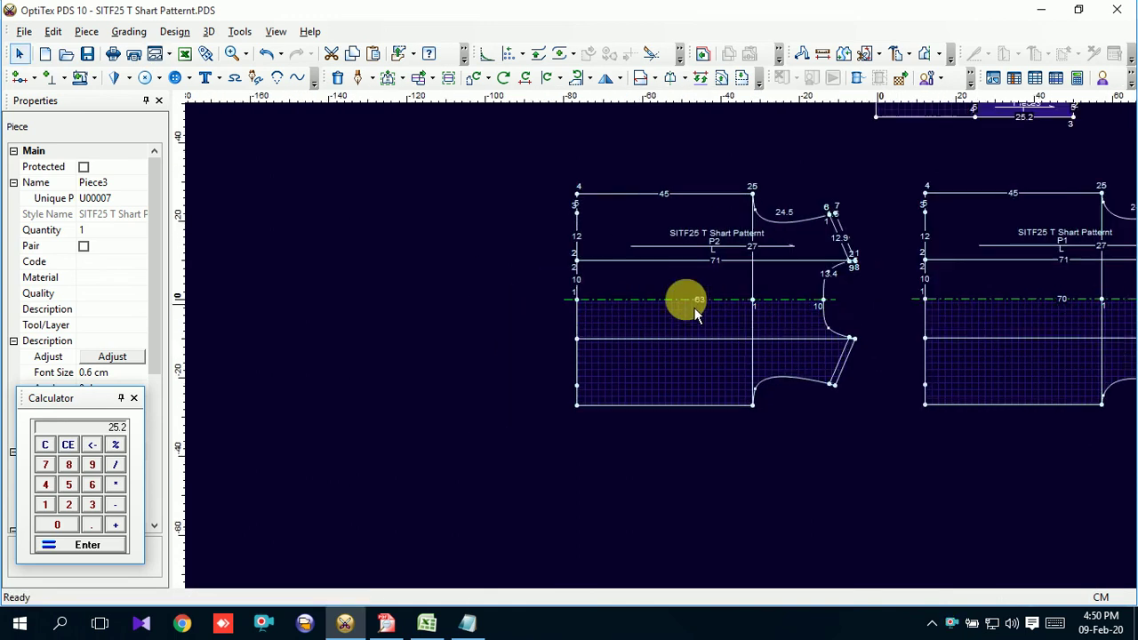
pyautogui.scroll(2, 685, 299)
pyautogui.click(662, 347)
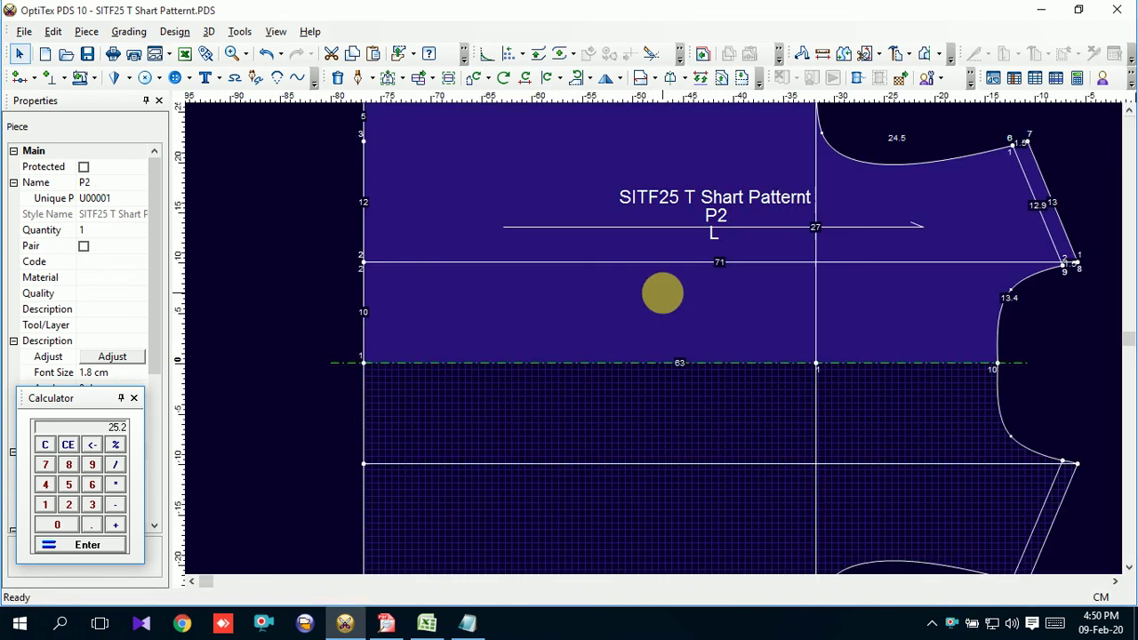
# Rename piece P2 to FRONT 1X1 and assign it SHELL material.
pyautogui.click(112, 183)
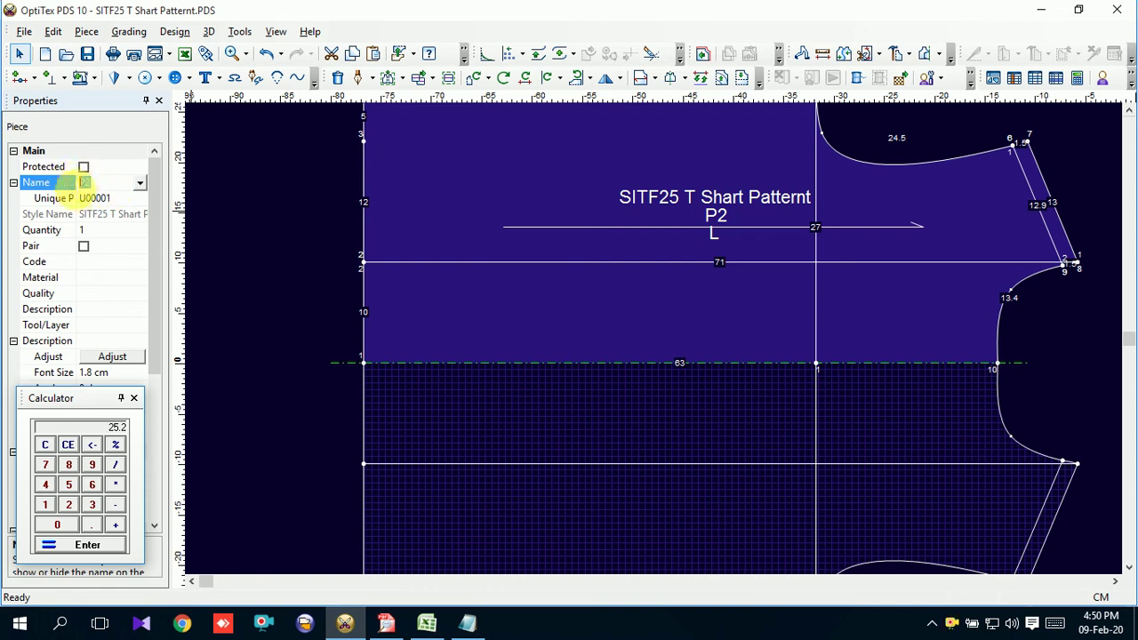
pyautogui.click(47, 182)
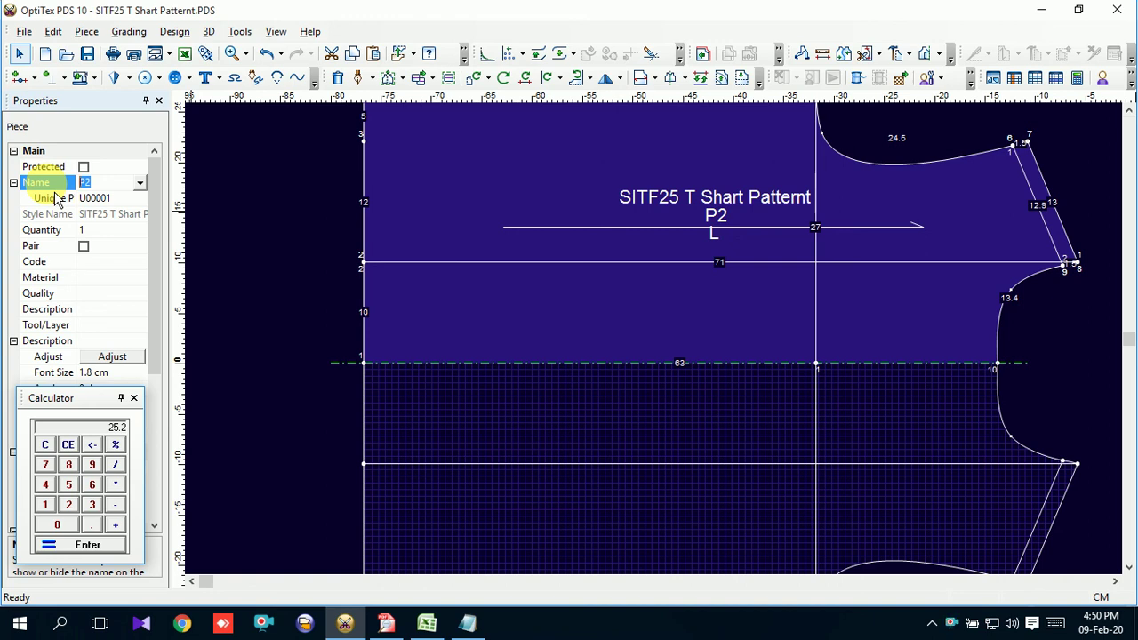
pyautogui.write('FRONT ')
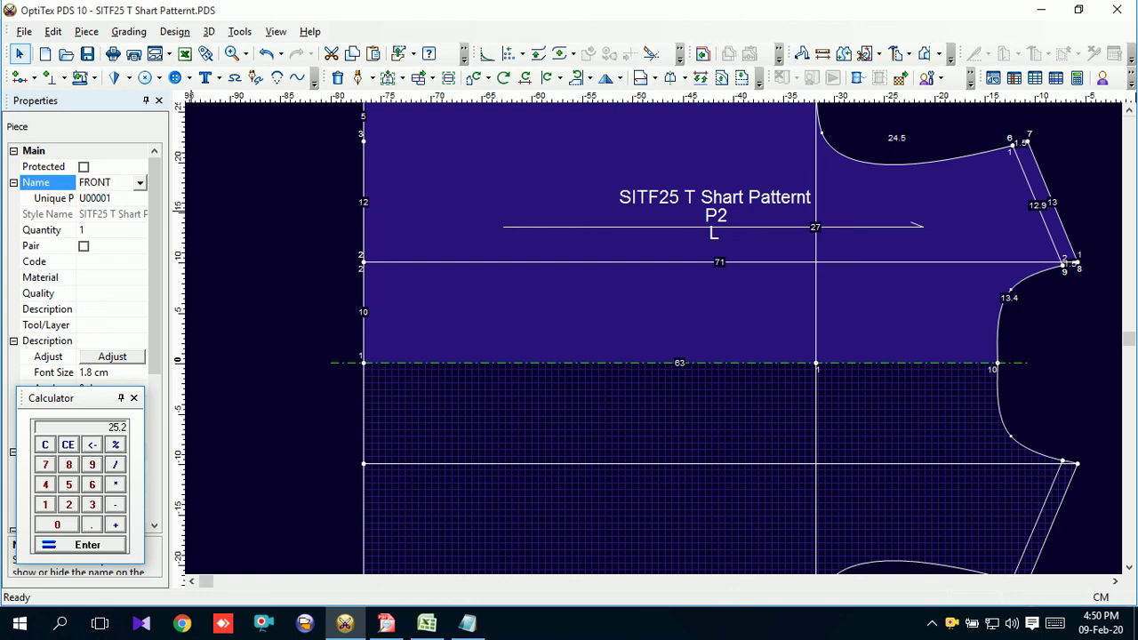
pyautogui.write('1X1')
pyautogui.press('Return')
pyautogui.click(124, 279)
pyautogui.click(140, 279)
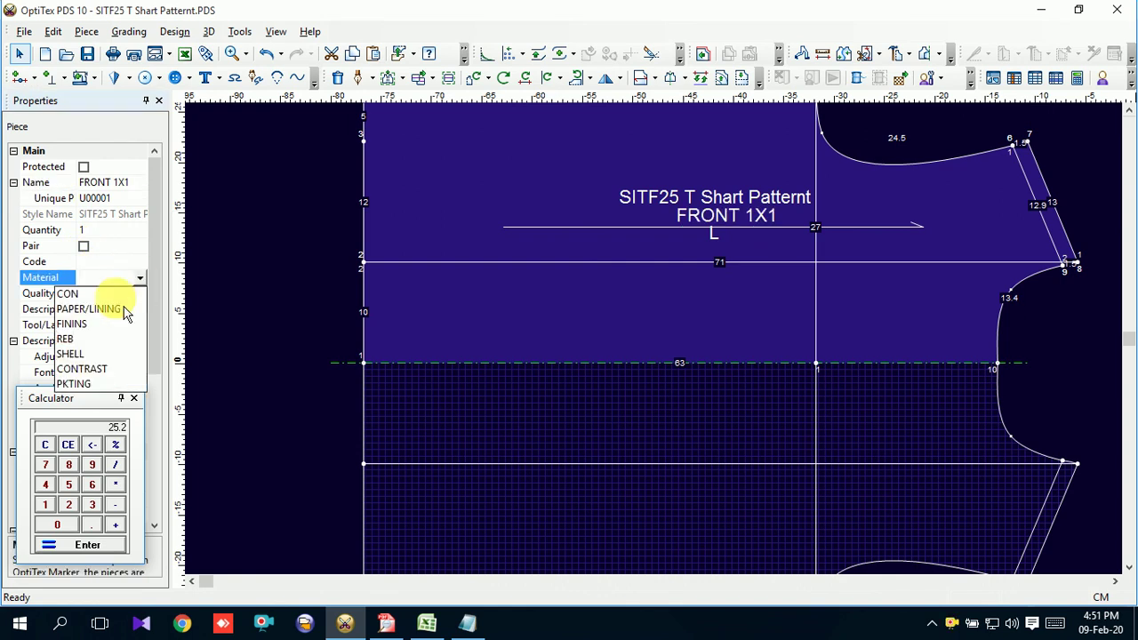
pyautogui.click(90, 360)
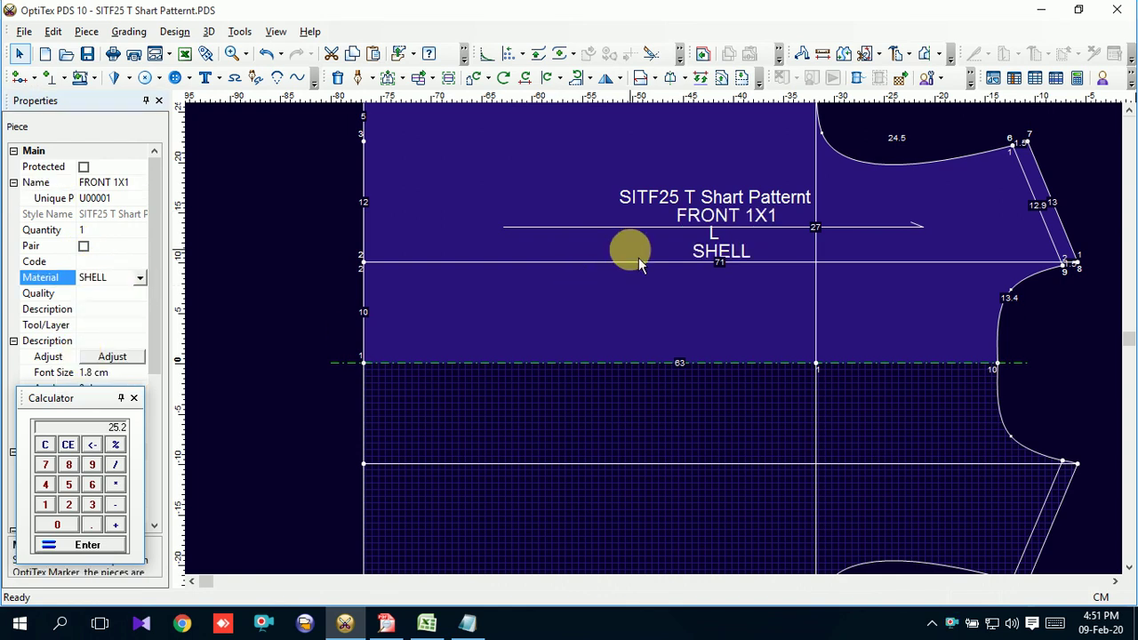
pyautogui.scroll(-3, 750, 279)
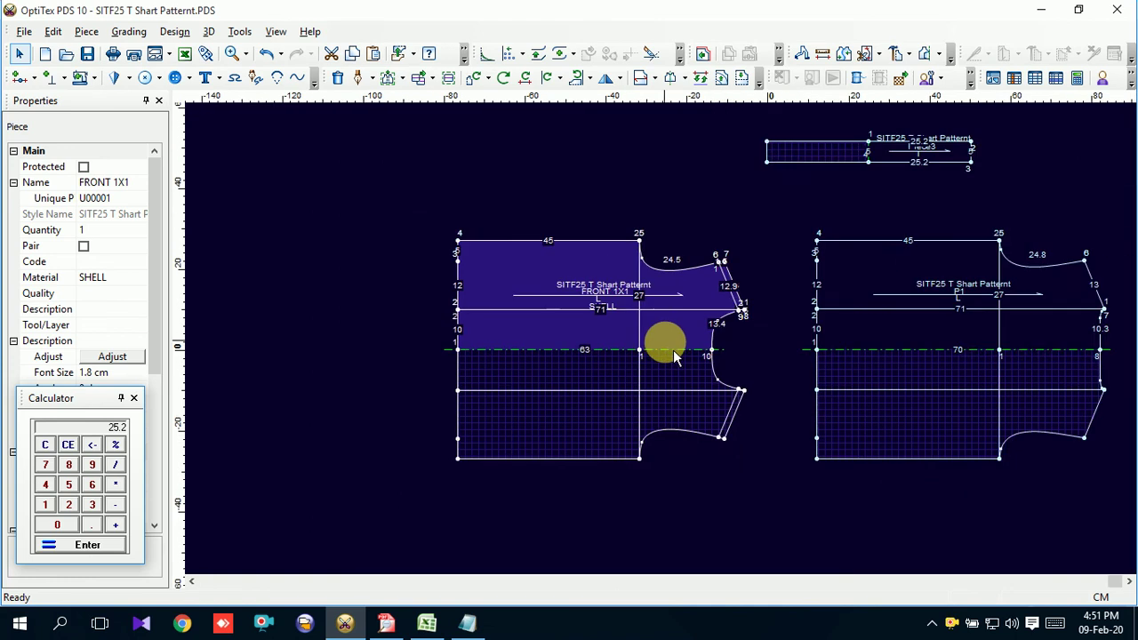
pyautogui.scroll(4, 913, 325)
# Rename piece P1 to BACK 1X1 and assign it SHELL material.
pyautogui.click(654, 293)
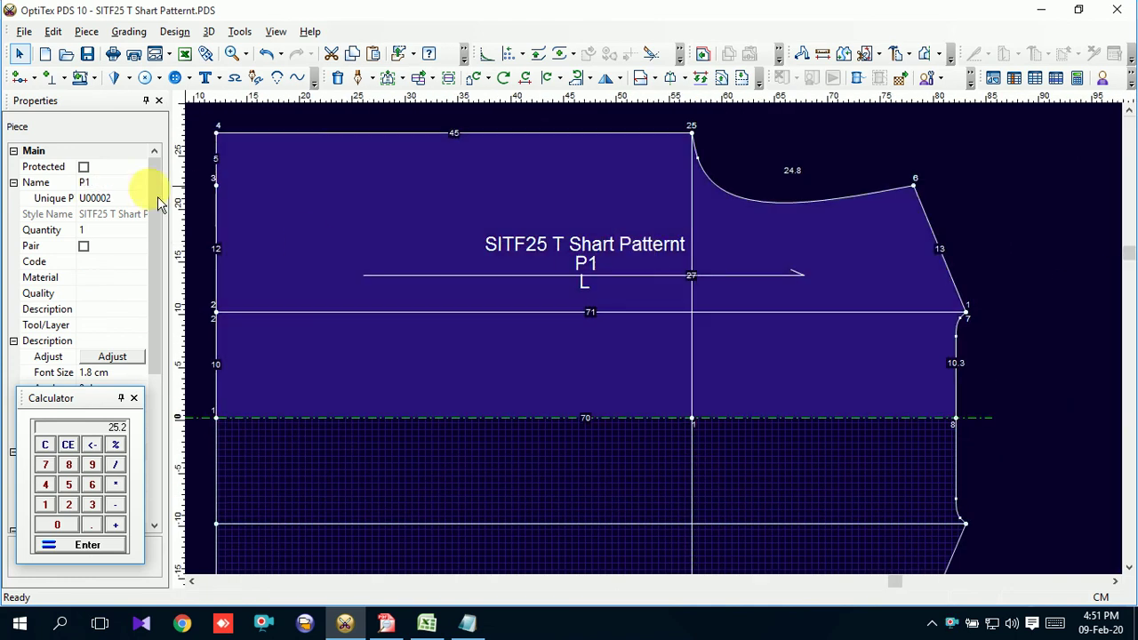
pyautogui.click(124, 183)
pyautogui.click(36, 183)
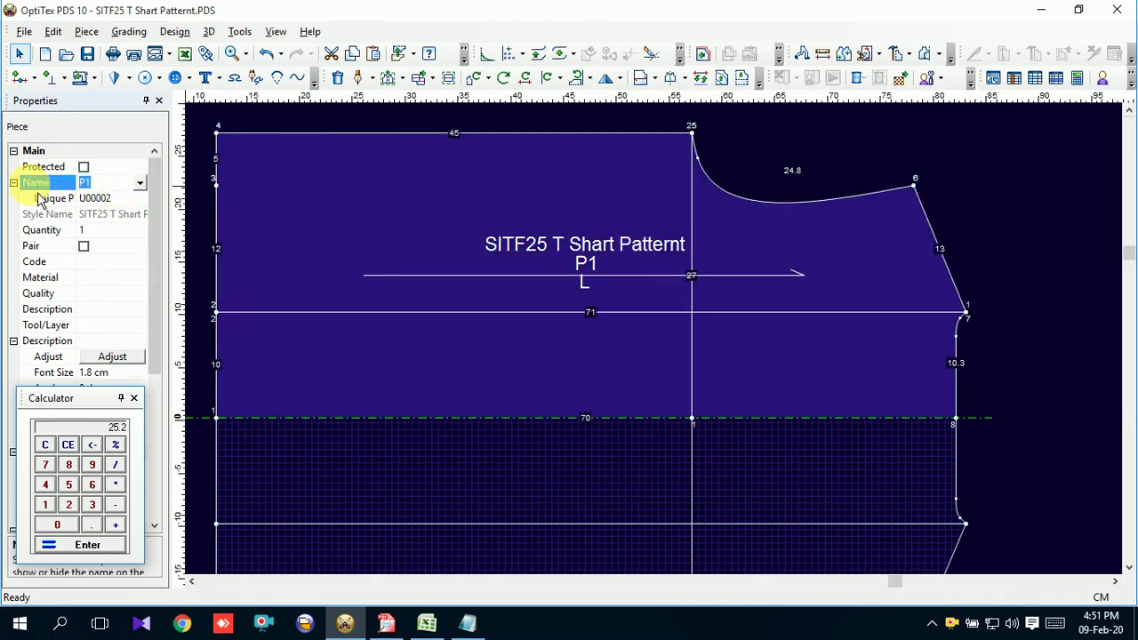
pyautogui.write('BACK')
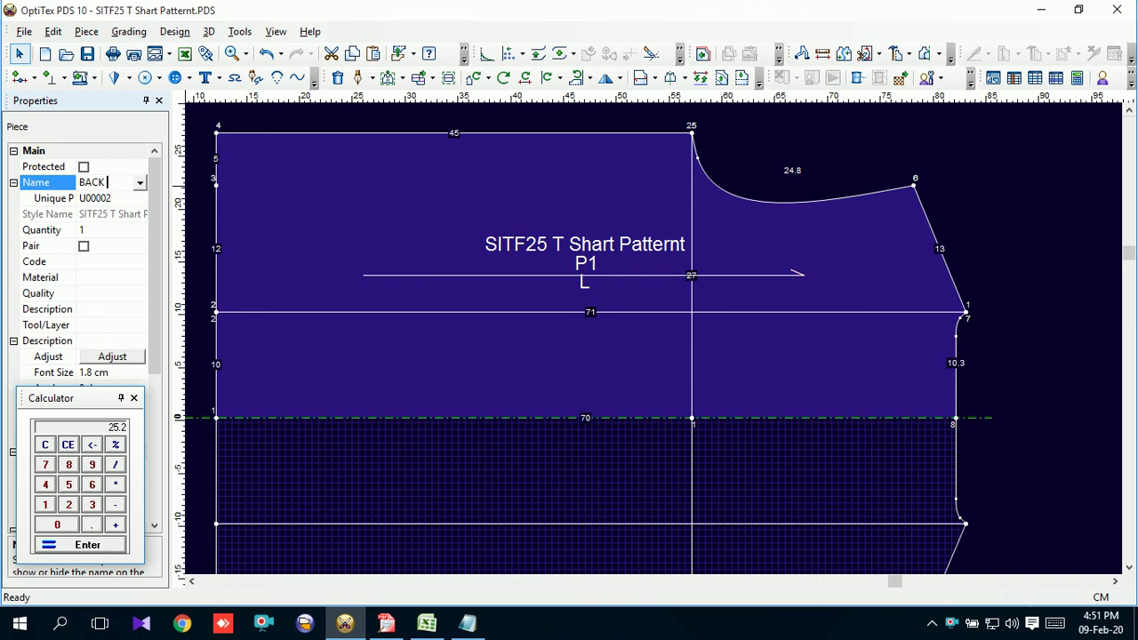
pyautogui.write(' 1X1')
pyautogui.click(99, 280)
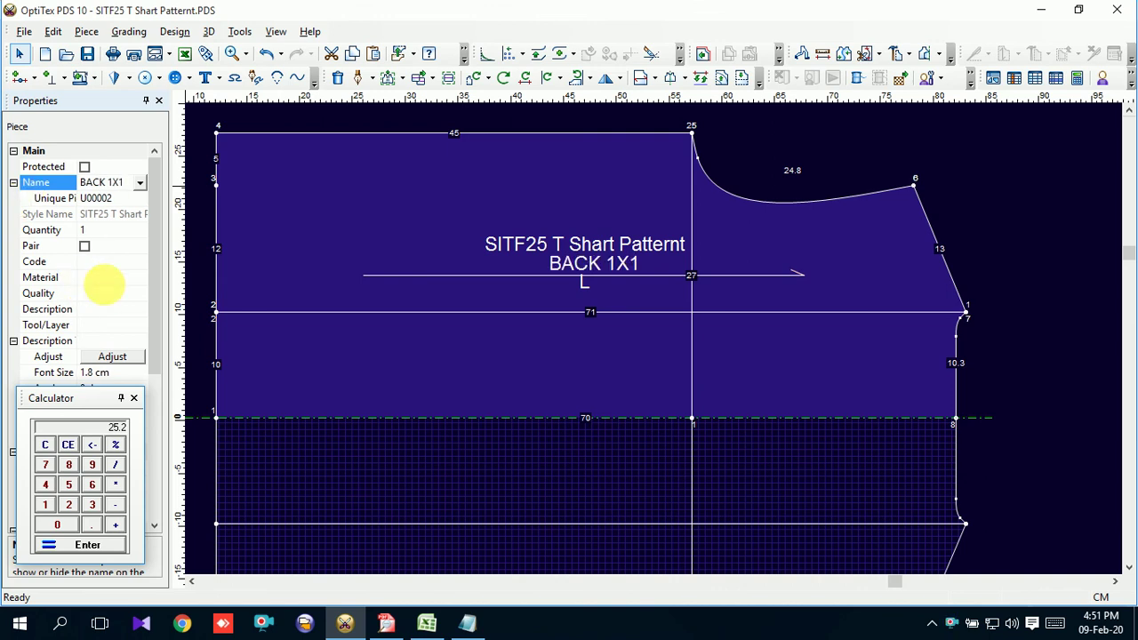
pyautogui.click(139, 279)
pyautogui.click(71, 354)
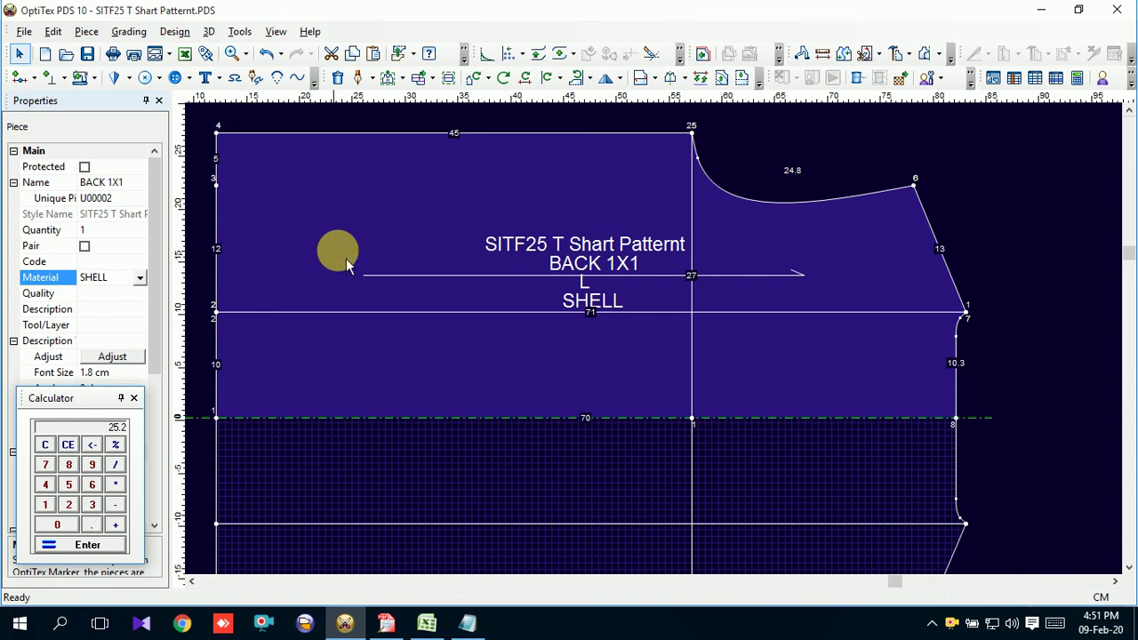
pyautogui.click(353, 222)
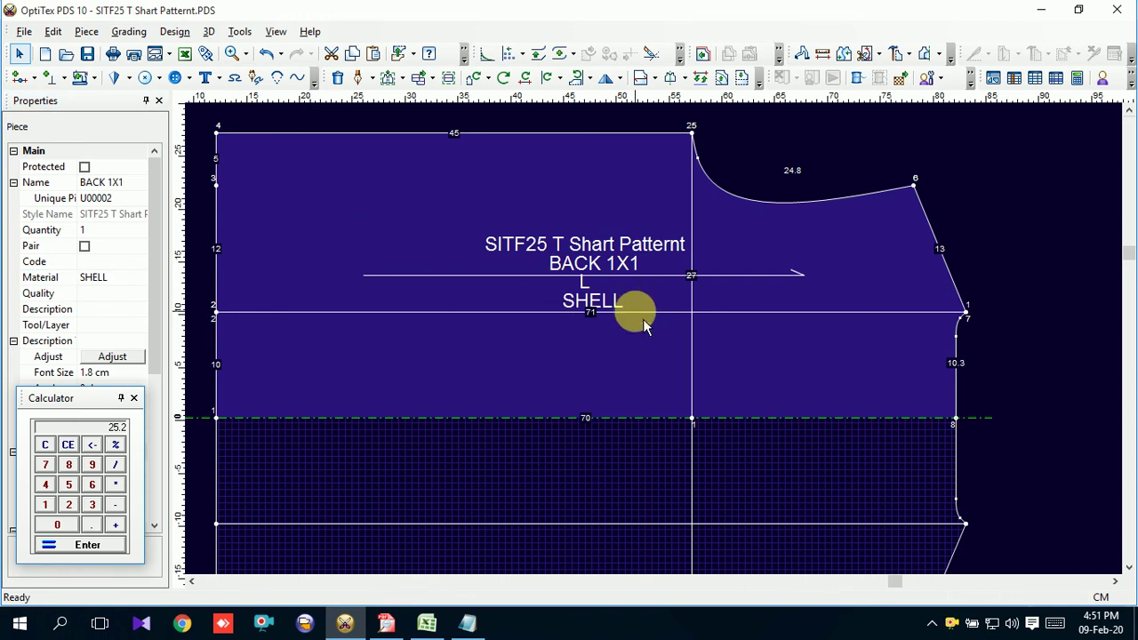
pyautogui.scroll(-2, 654, 315)
pyautogui.scroll(-1, 884, 309)
pyautogui.scroll(3, 884, 309)
# Rename the P4 sleeve to SLEEVE, mark it as a pair (1X2), and assign SHELL.
pyautogui.click(514, 313)
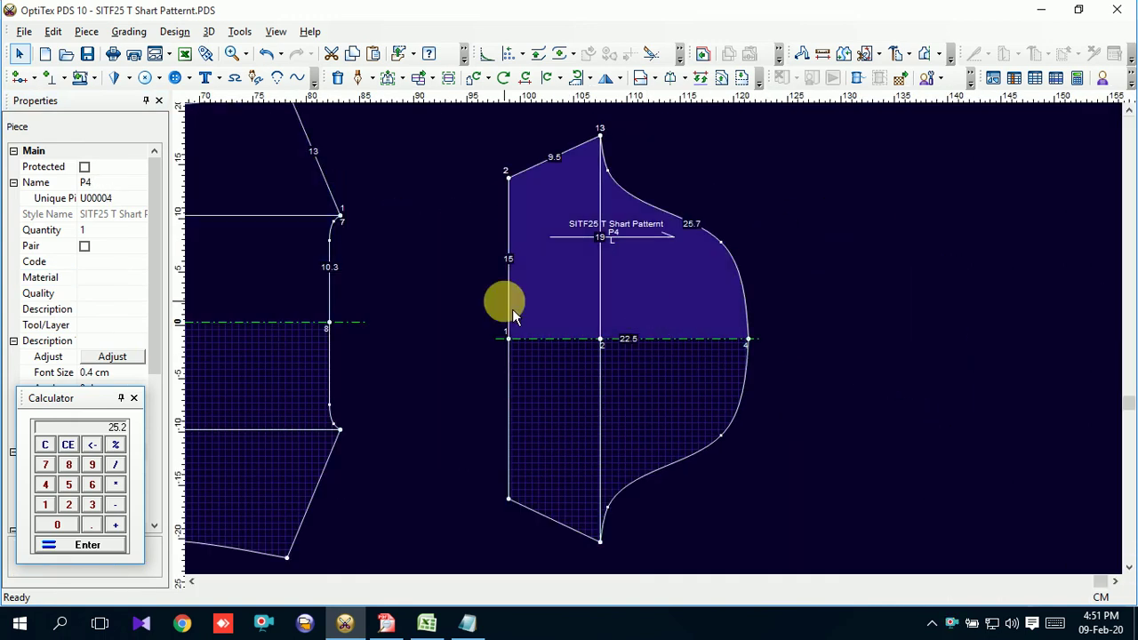
pyautogui.click(107, 182)
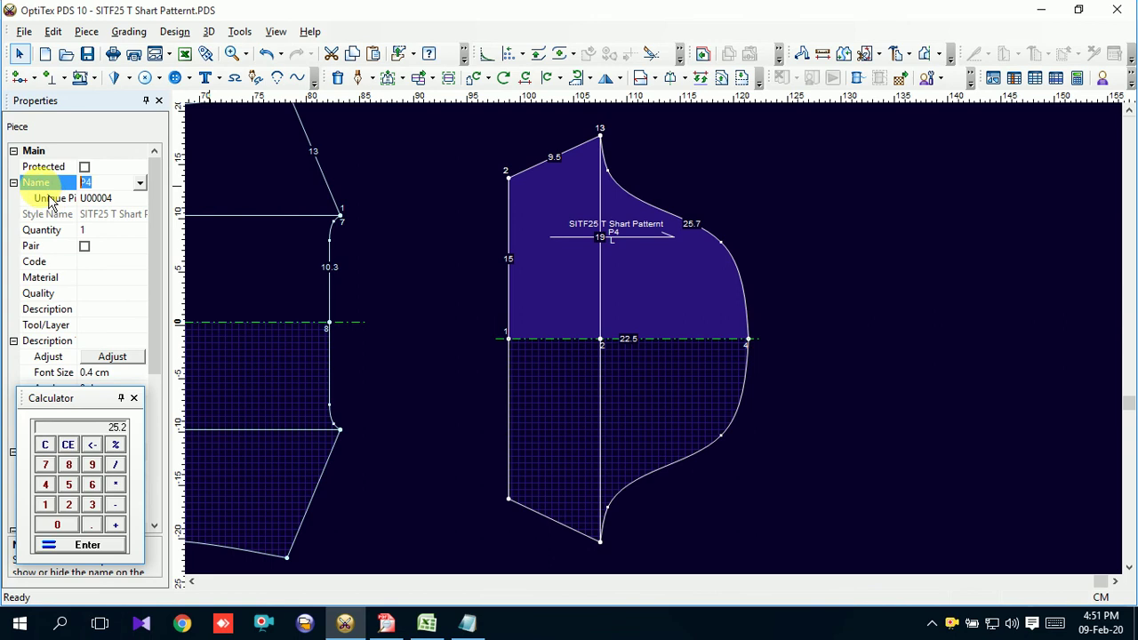
pyautogui.write('SLEEVE 1X2')
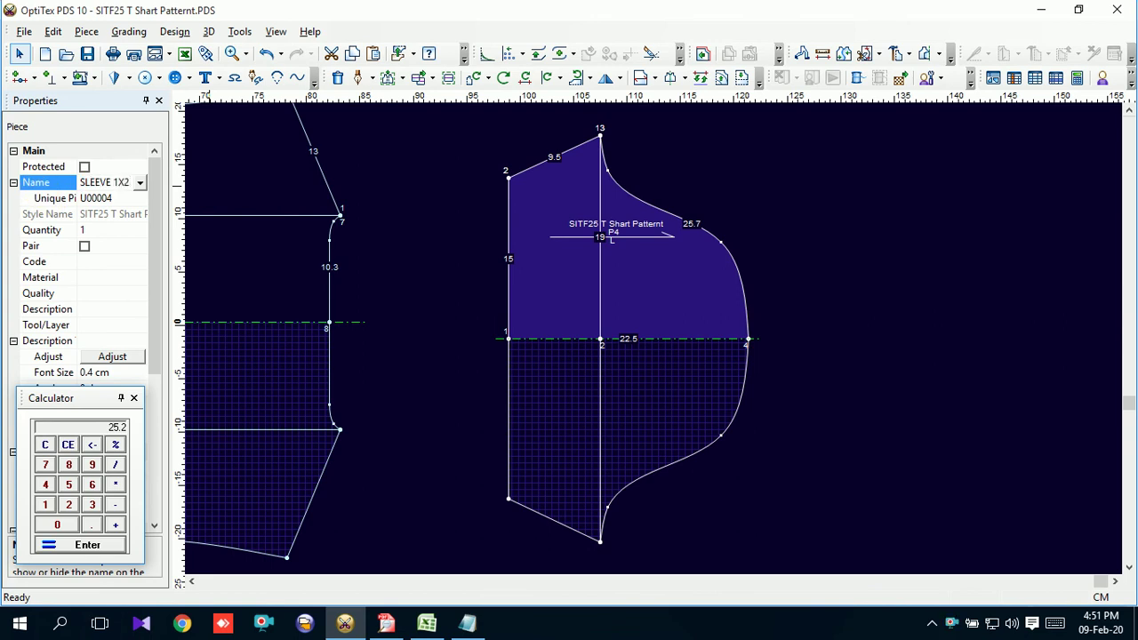
pyautogui.click(84, 246)
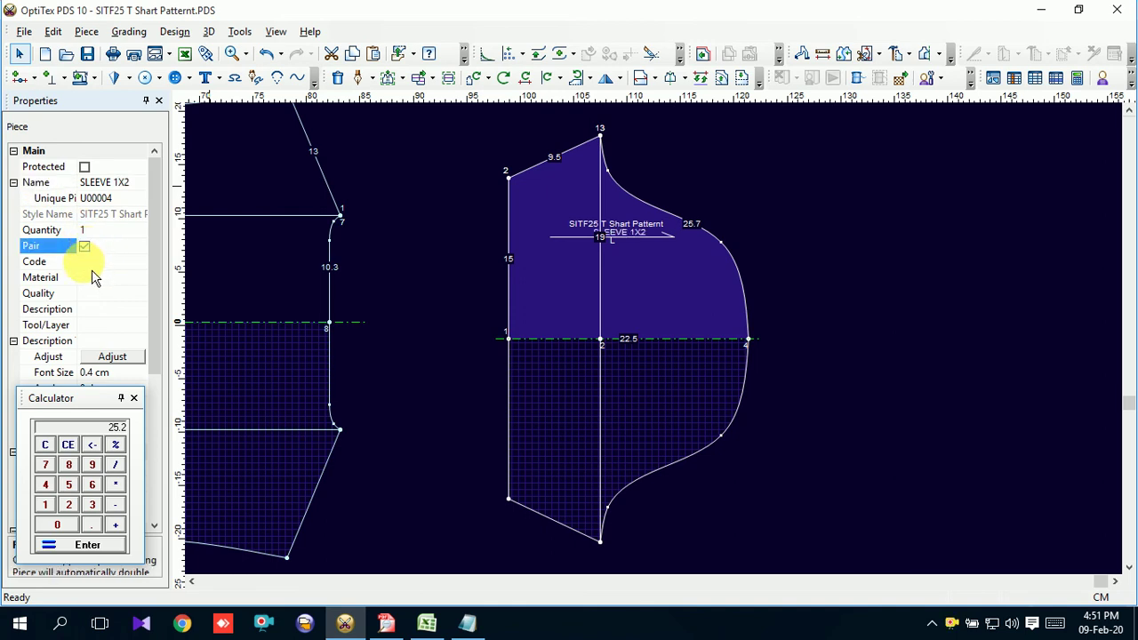
pyautogui.click(124, 277)
pyautogui.click(140, 278)
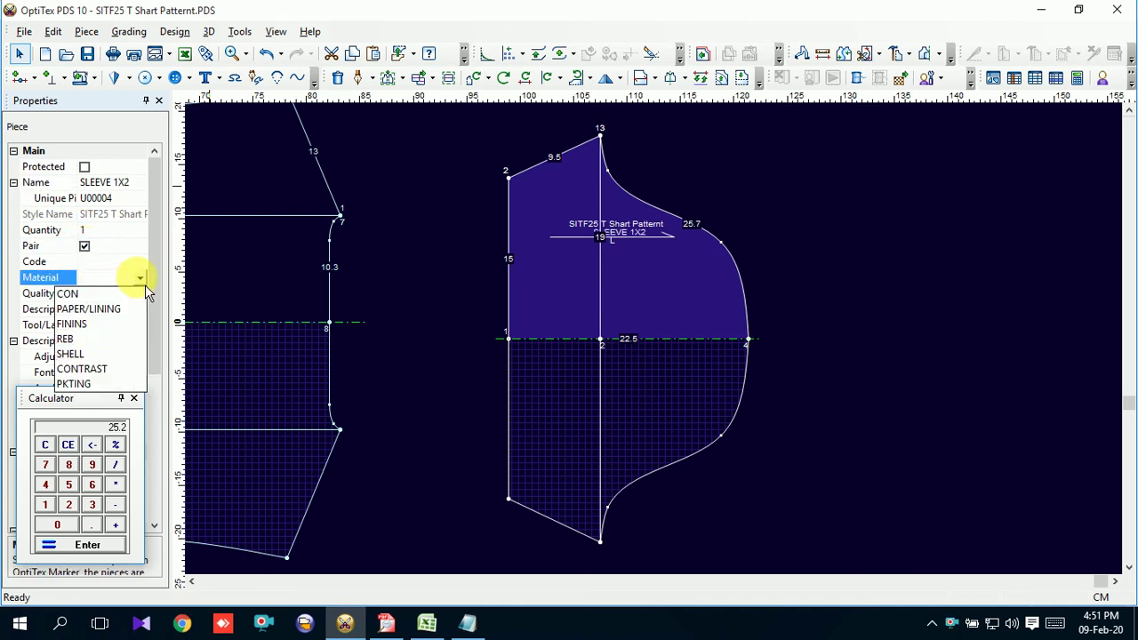
pyautogui.click(97, 354)
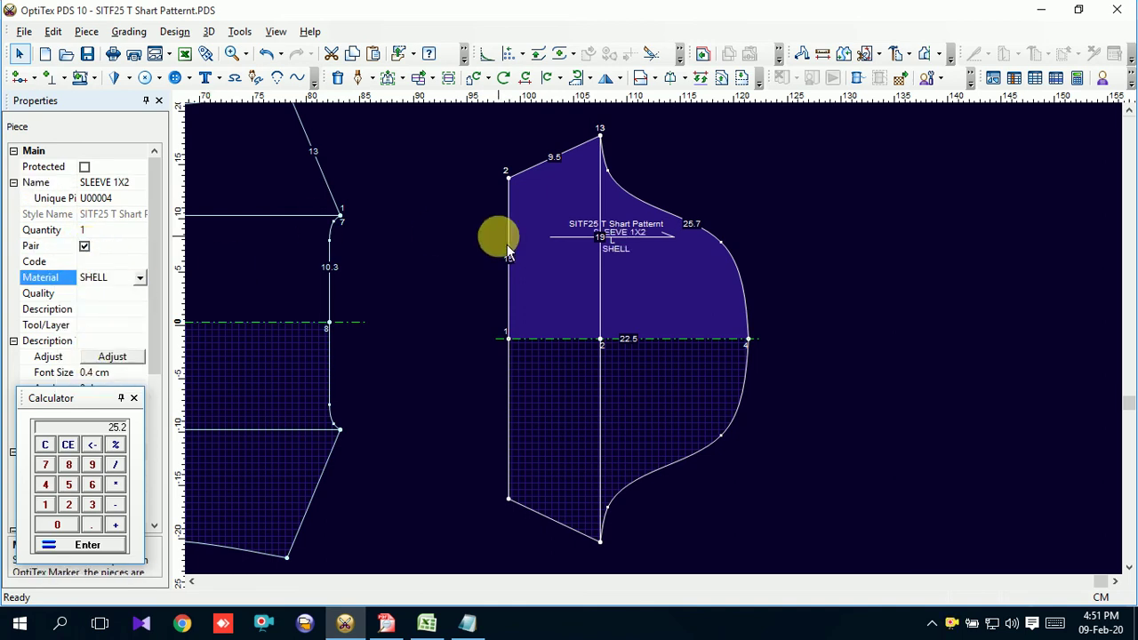
pyautogui.click(569, 277)
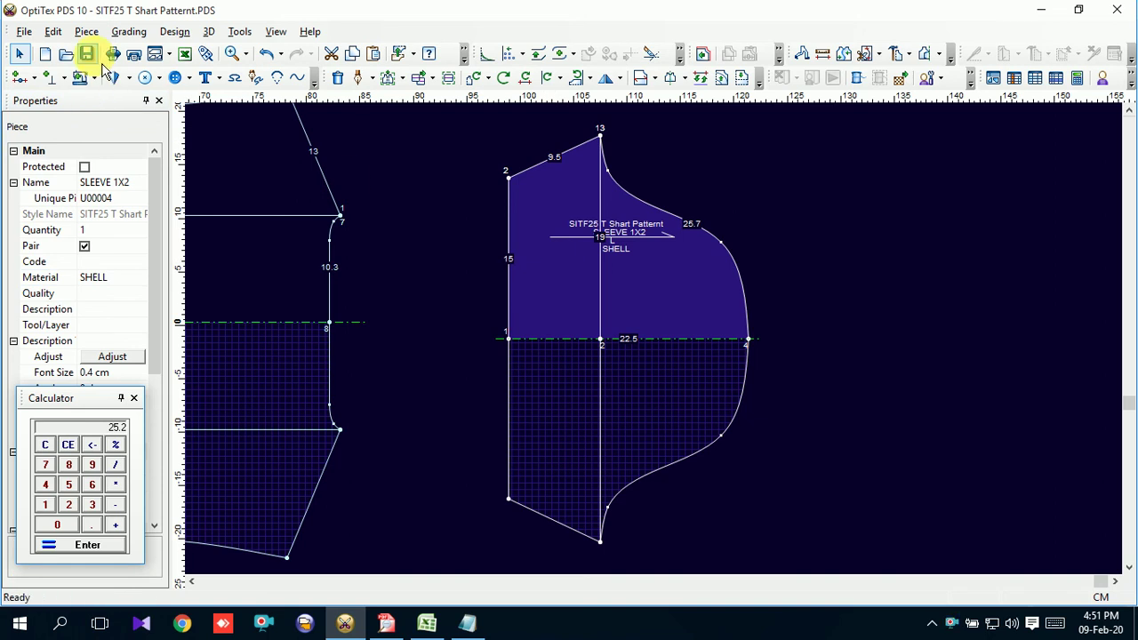
pyautogui.scroll(-3, 655, 338)
pyautogui.scroll(3, 648, 338)
pyautogui.scroll(2, 671, 358)
# Rename Piece3 to REB, assign it REB material, and save the pattern.
pyautogui.click(672, 359)
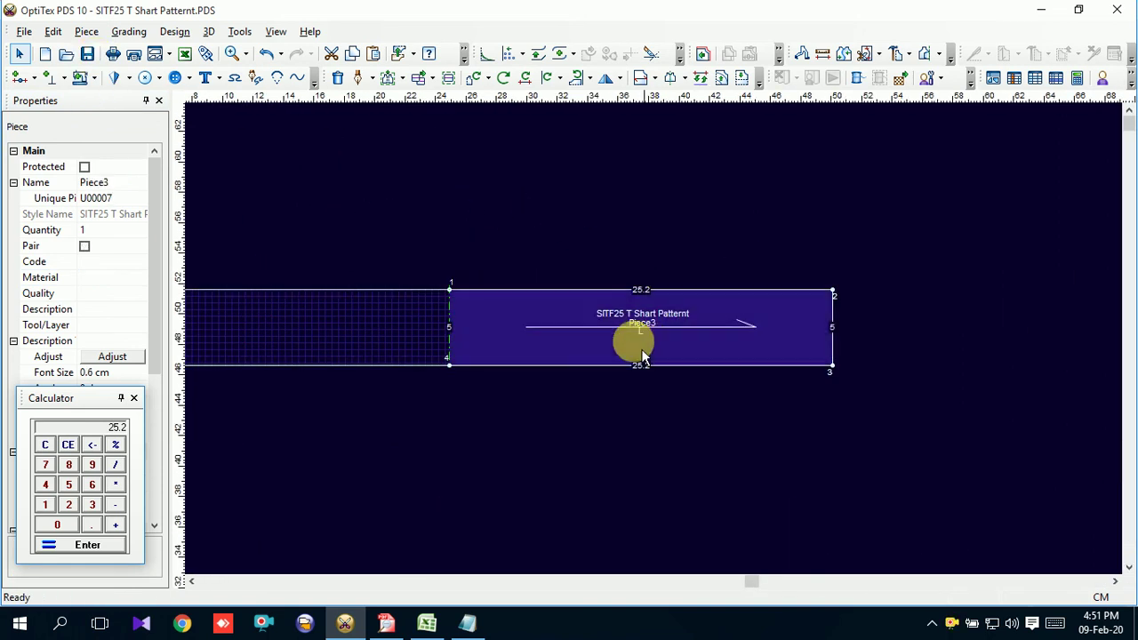
pyautogui.click(98, 182)
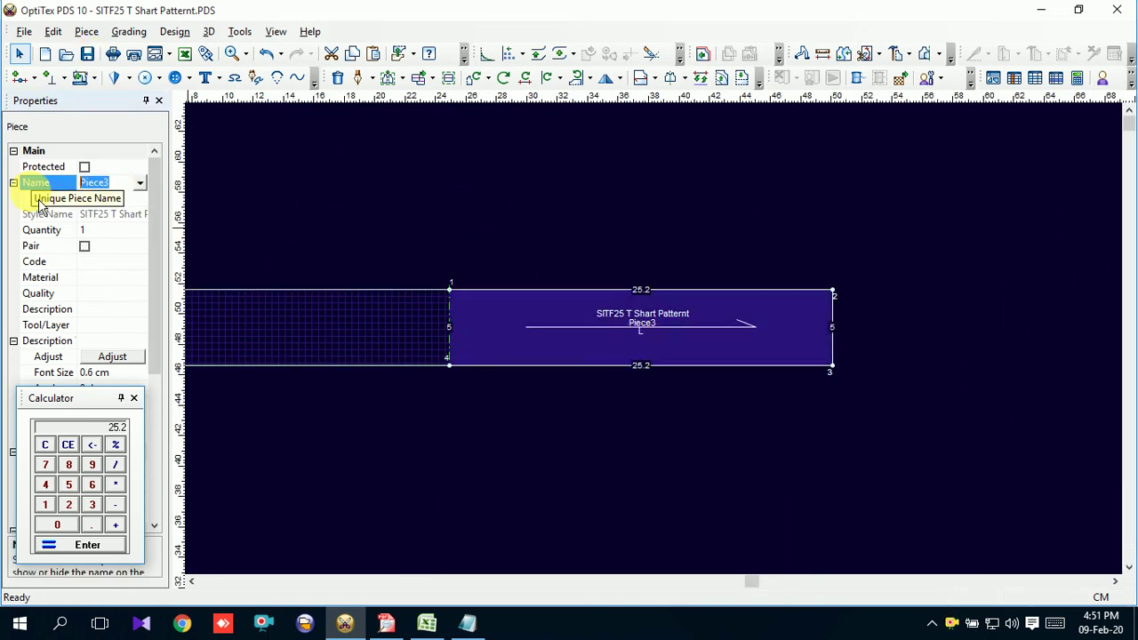
pyautogui.write('REB')
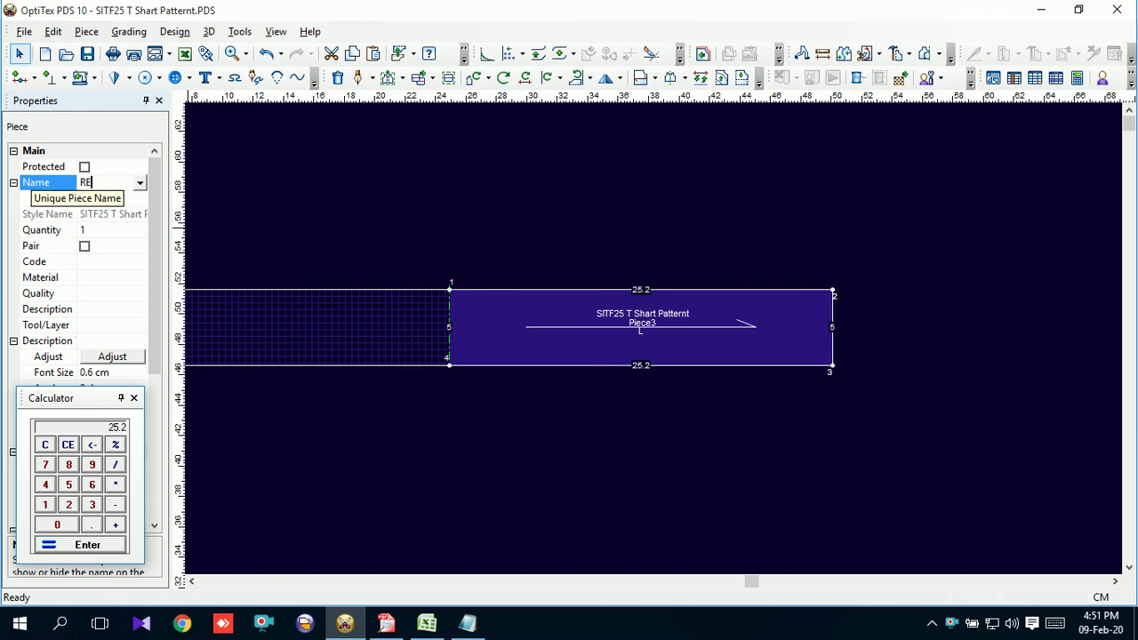
pyautogui.click(111, 280)
pyautogui.click(141, 279)
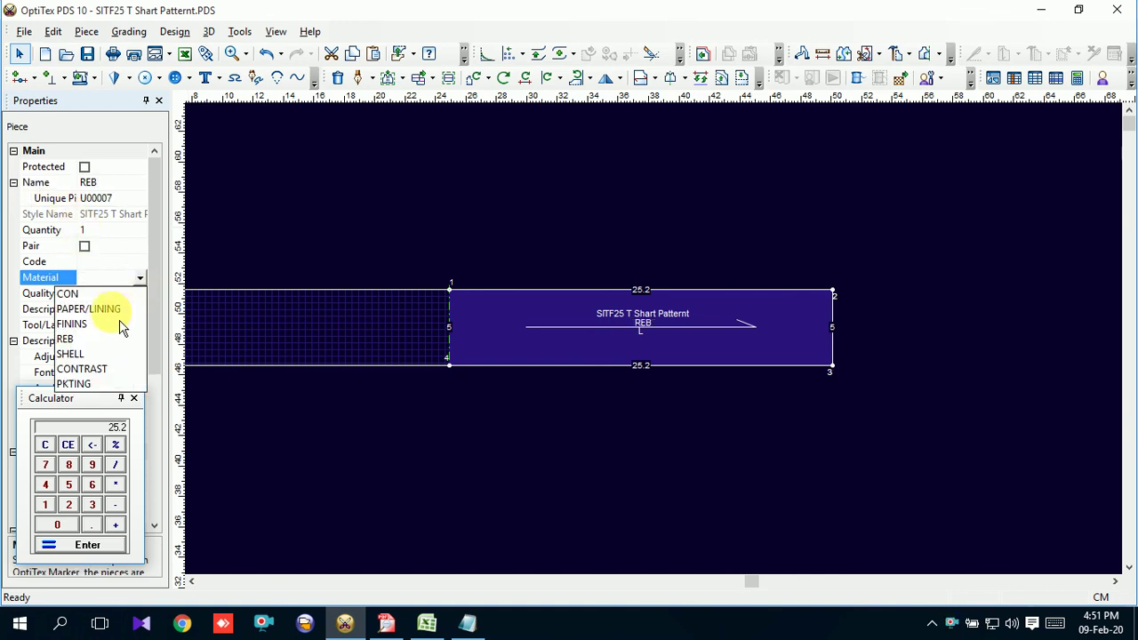
pyautogui.click(78, 338)
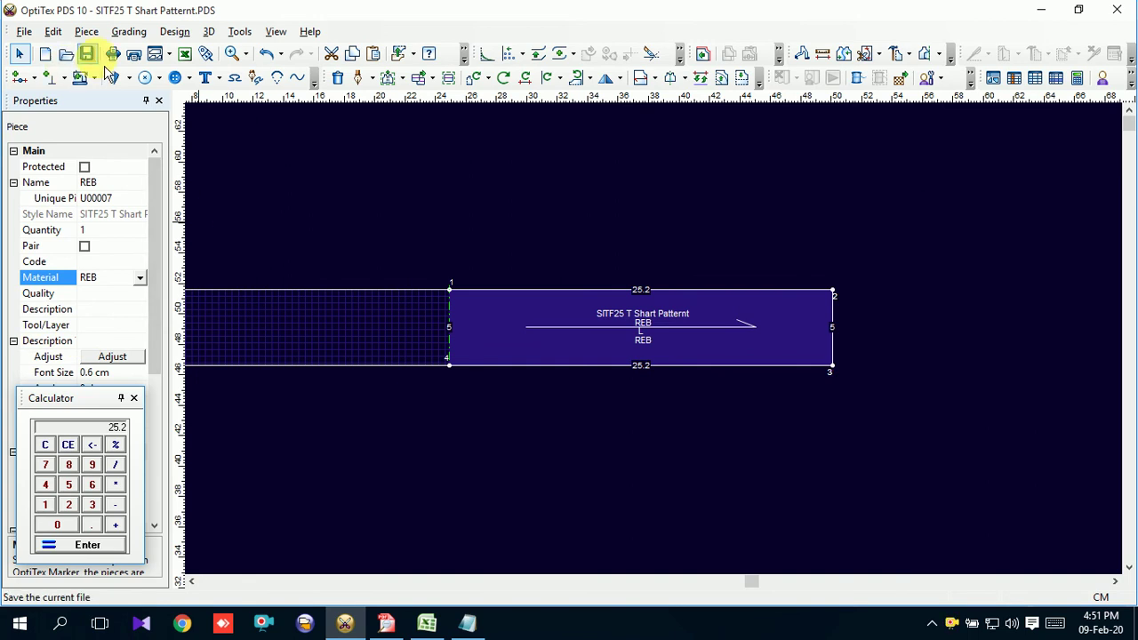
pyautogui.click(87, 53)
pyautogui.scroll(-1, 656, 338)
pyautogui.scroll(-3, 655, 338)
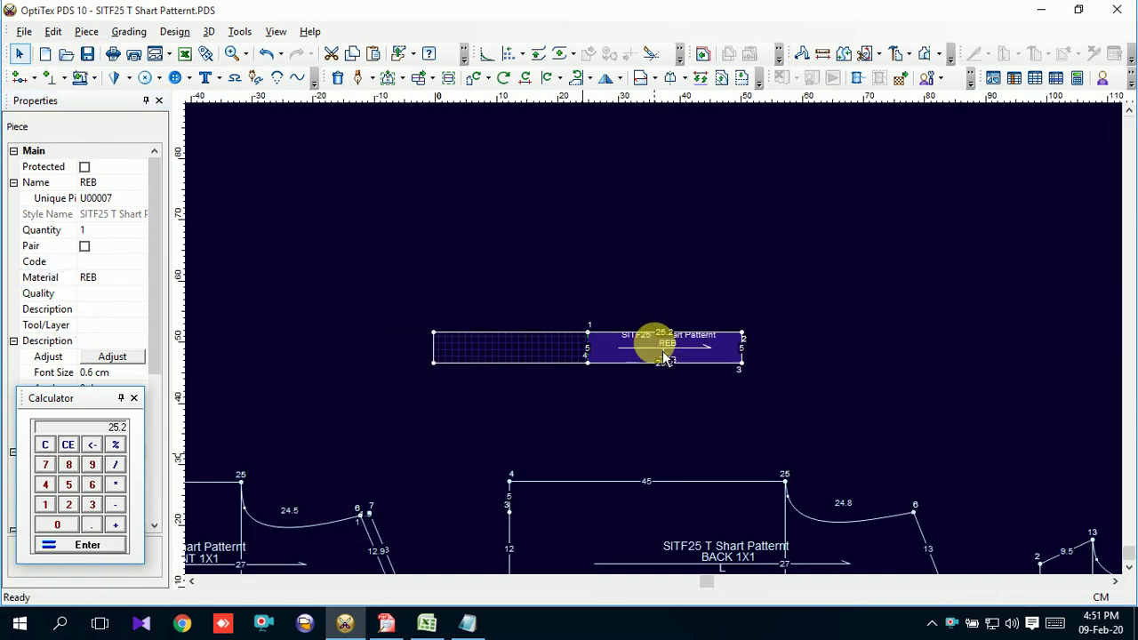
pyautogui.scroll(-2, 731, 386)
pyautogui.scroll(-3, 669, 369)
pyautogui.scroll(3, 699, 241)
pyautogui.scroll(-2, 339, 266)
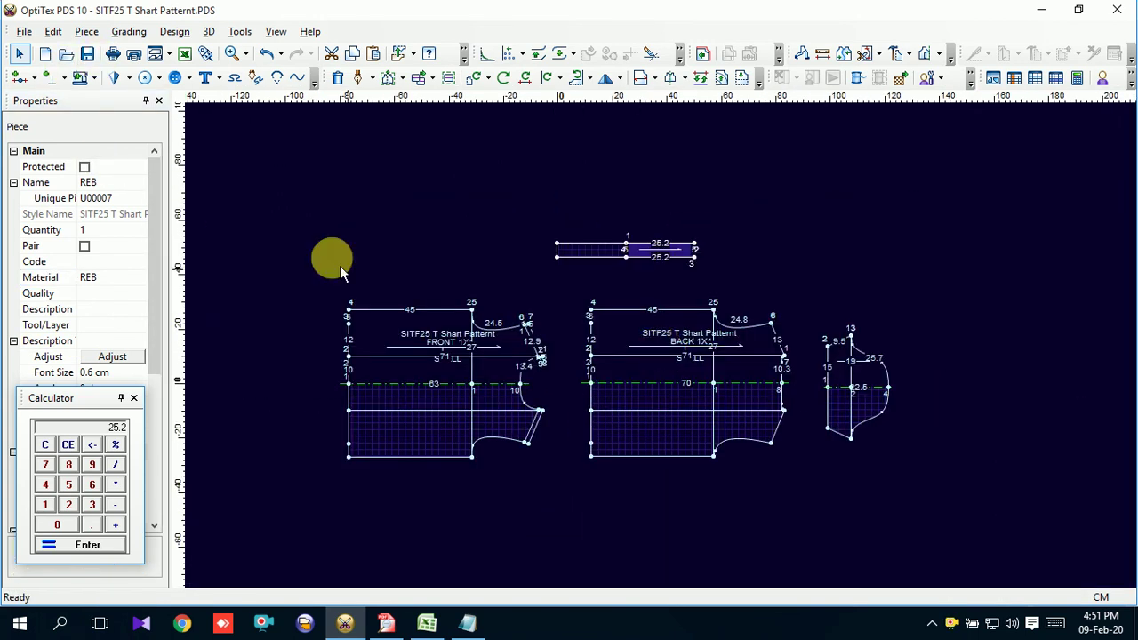
pyautogui.moveTo(720, 405); pyautogui.dragTo(969, 577)
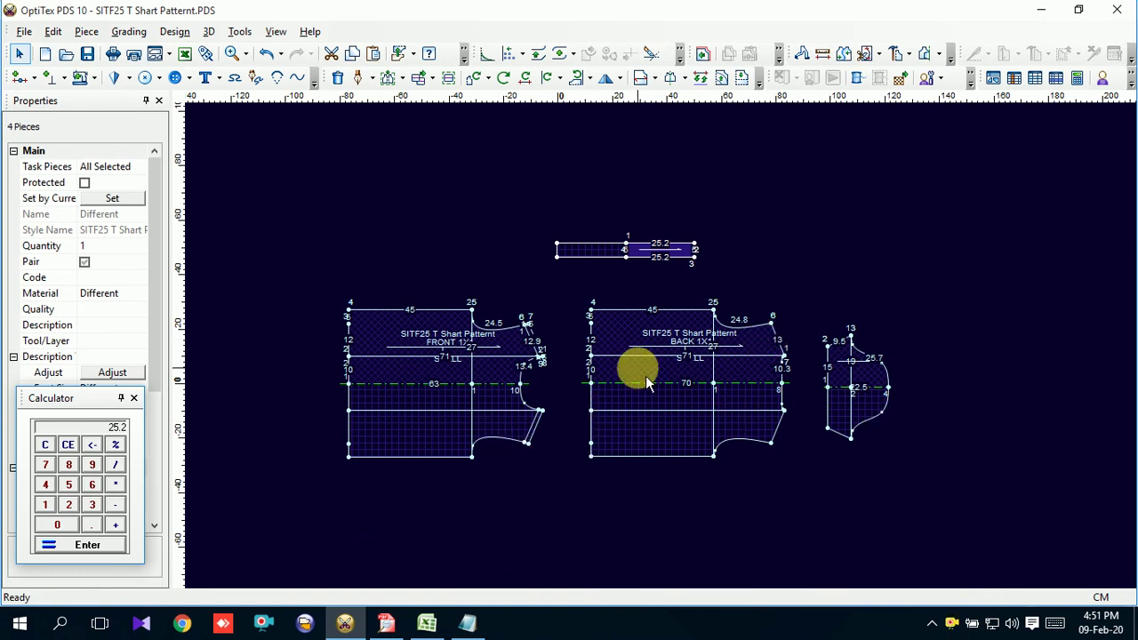
pyautogui.scroll(2, 844, 392)
pyautogui.scroll(2, 656, 338)
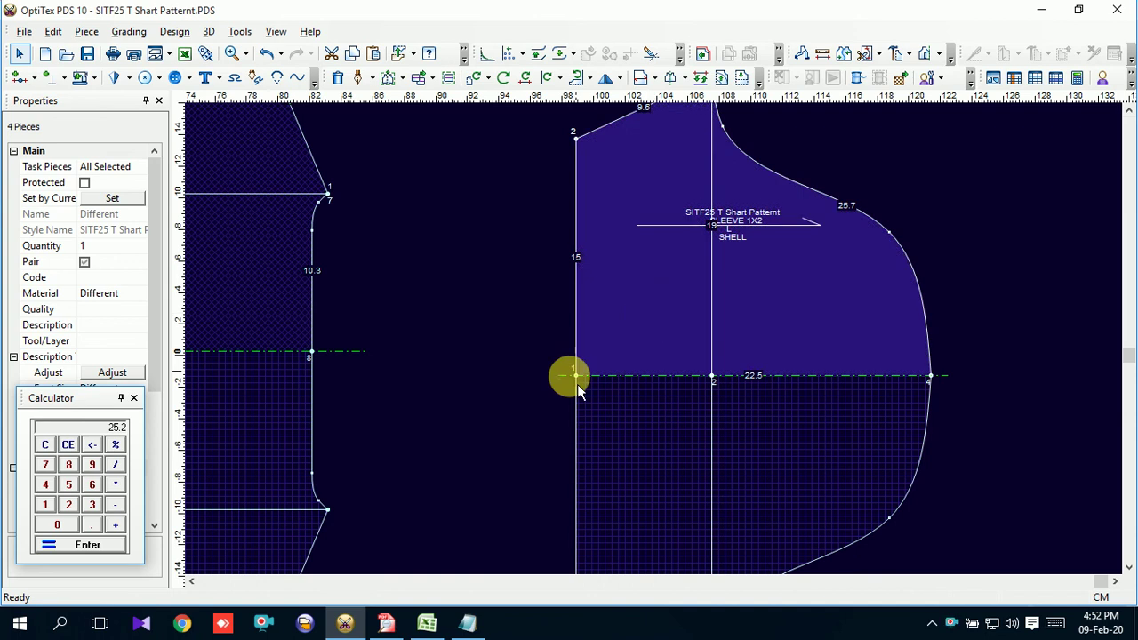
pyautogui.scroll(-2, 560, 338)
pyautogui.scroll(-2, 661, 346)
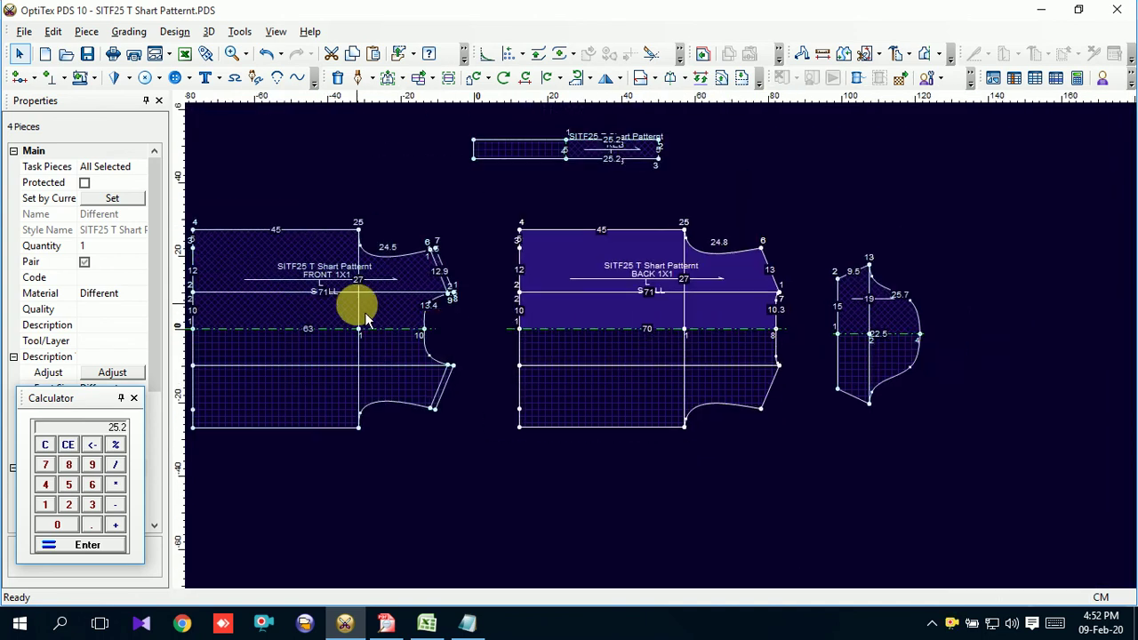
pyautogui.scroll(-1, 676, 351)
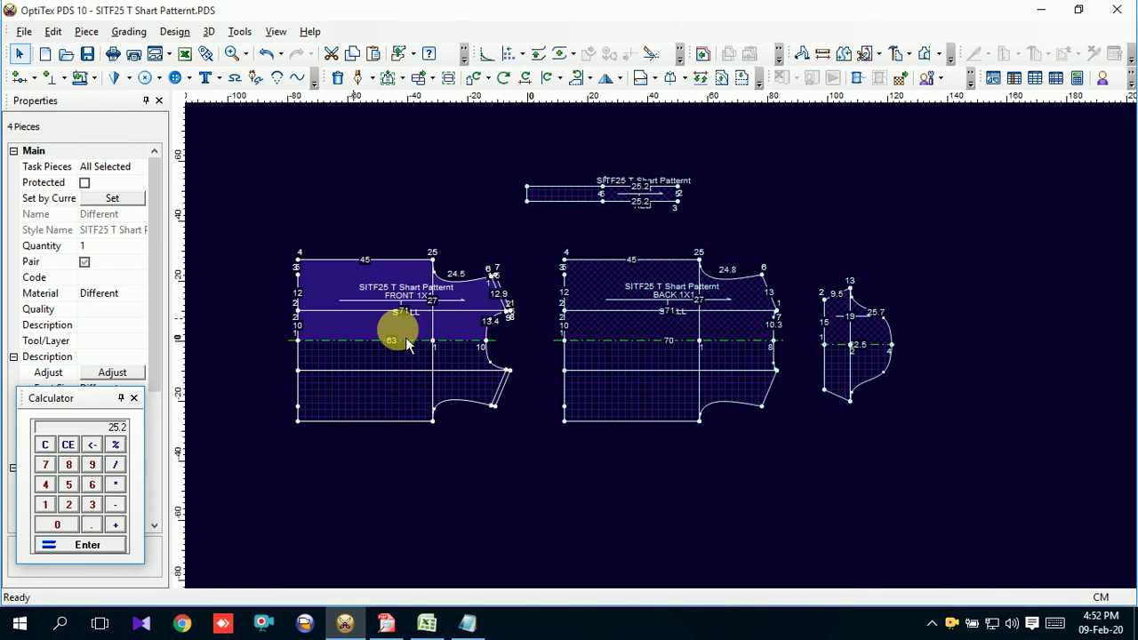
# Review the spec sheet's 10 by 11.5 cm pocket details in the PDF, then return to OptiTex.
pyautogui.click(1047, 11)
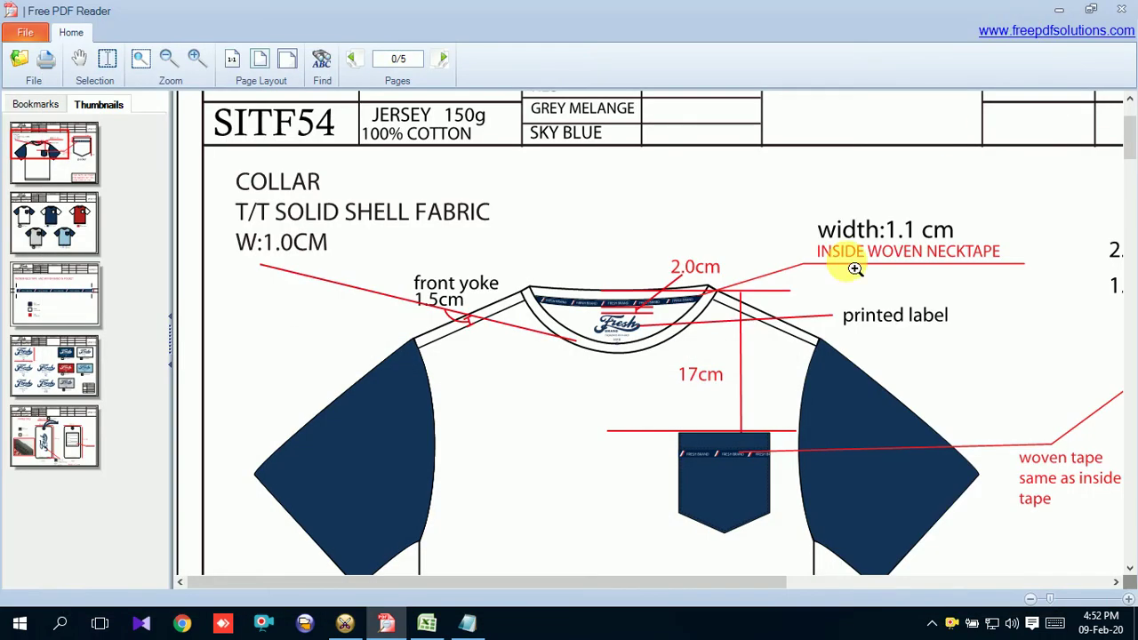
pyautogui.scroll(-3, 637, 553)
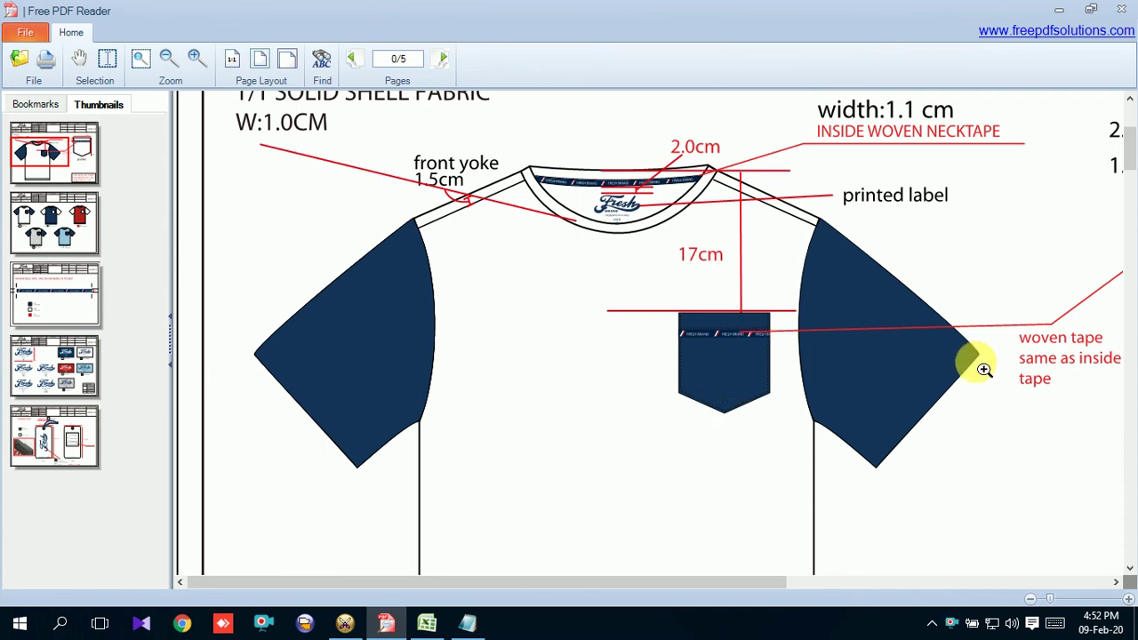
pyautogui.click(168, 60)
pyautogui.click(168, 60)
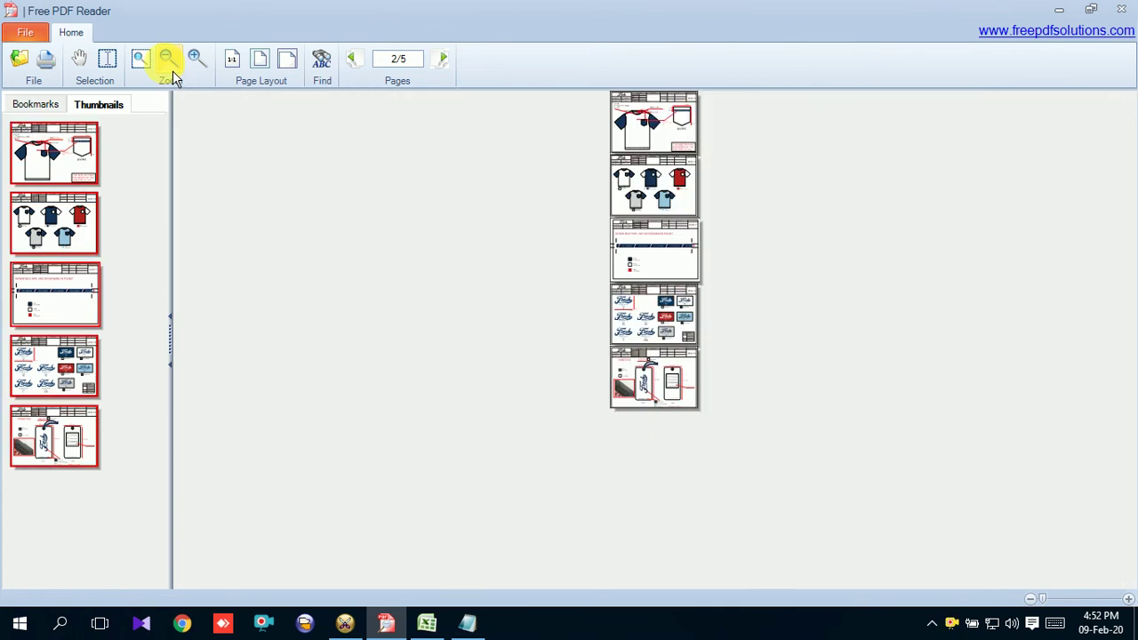
pyautogui.click(191, 60)
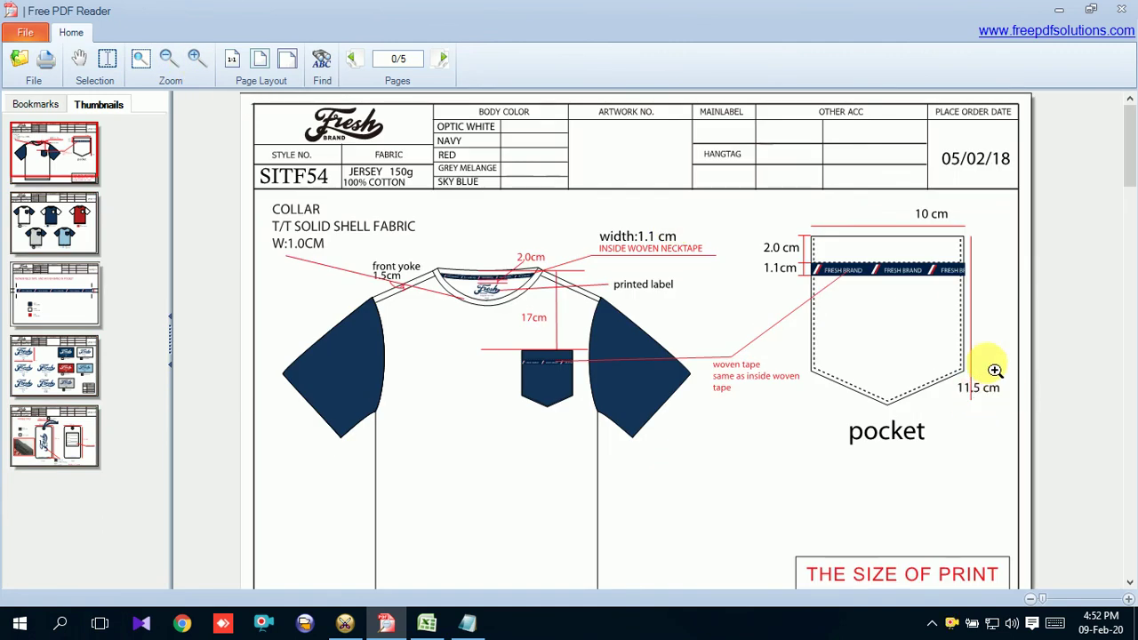
pyautogui.click(345, 622)
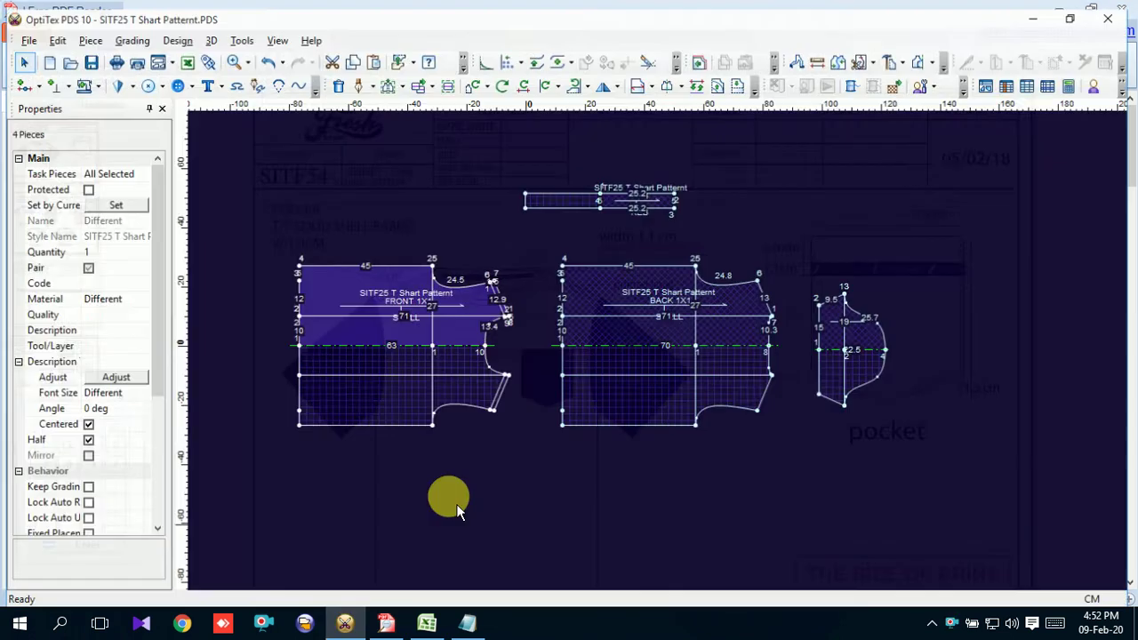
# Create an 11.5 by 10 cm rectangular pocket piece, Piece3, placed right of the sleeve.
pyautogui.rightClick(949, 311)
pyautogui.moveTo(997, 389)
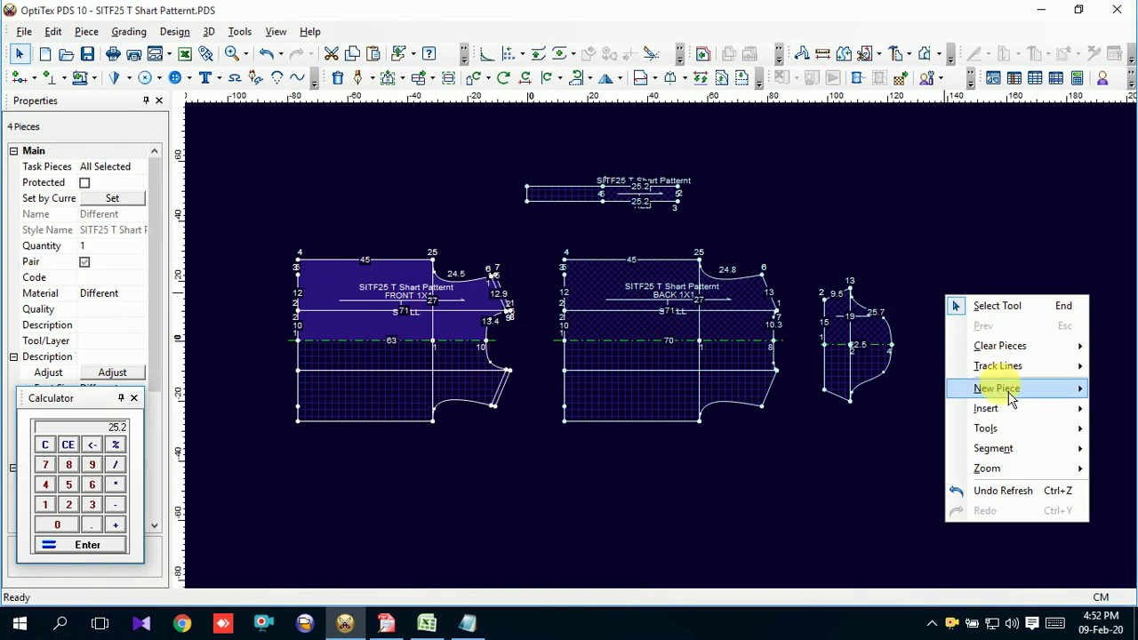
pyautogui.click(884, 407)
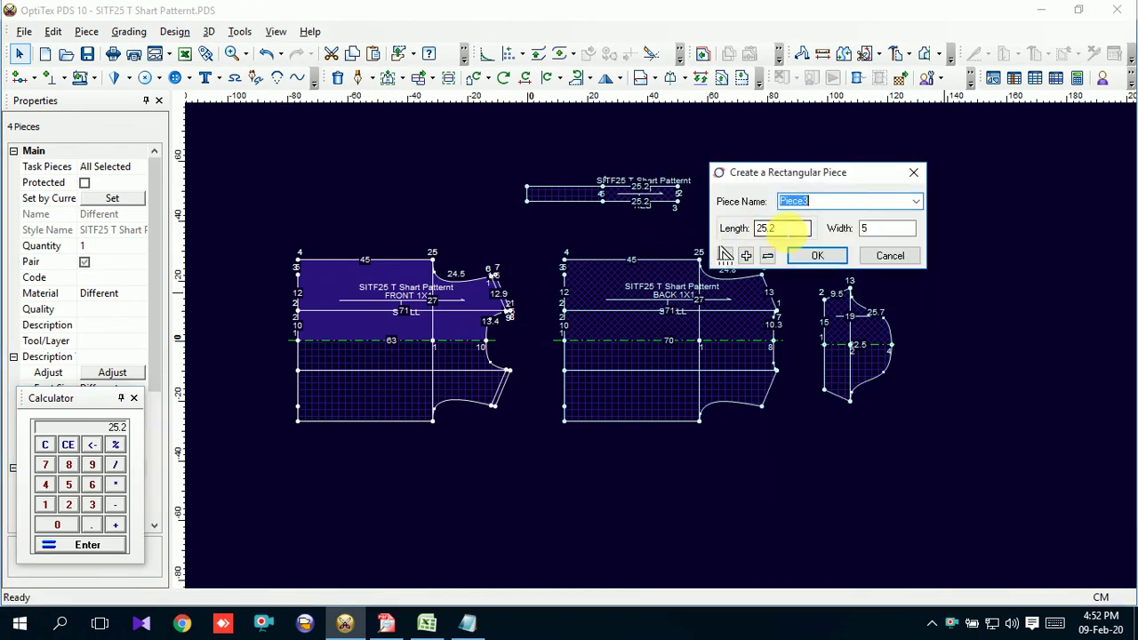
pyautogui.doubleClick(780, 229)
pyautogui.write('11.5')
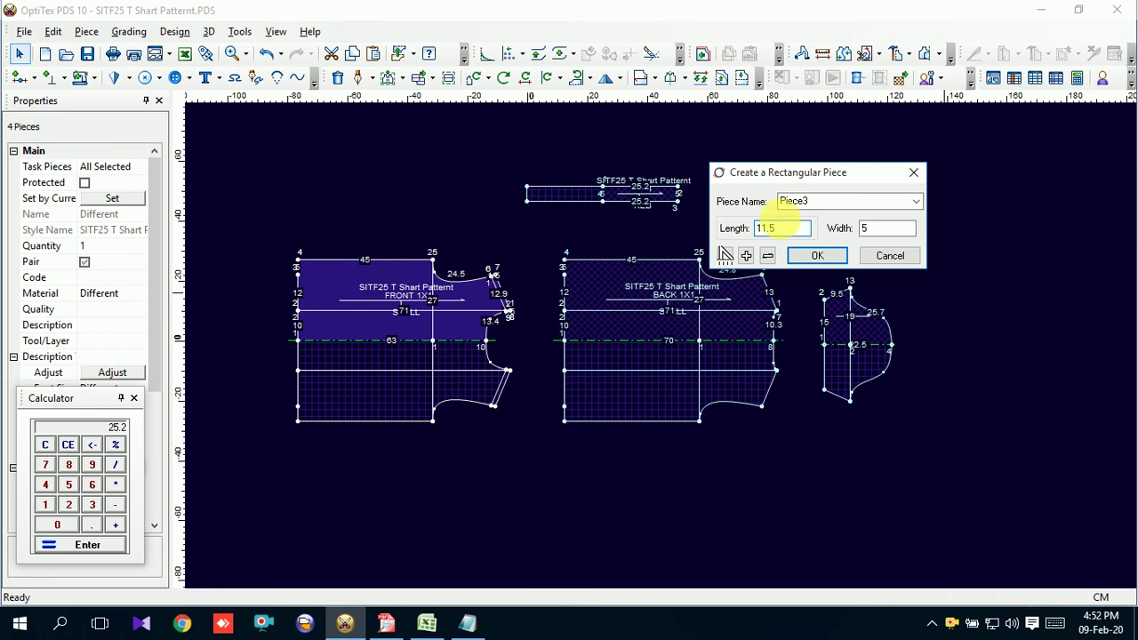
pyautogui.doubleClick(881, 228)
pyautogui.press('BackSpace')
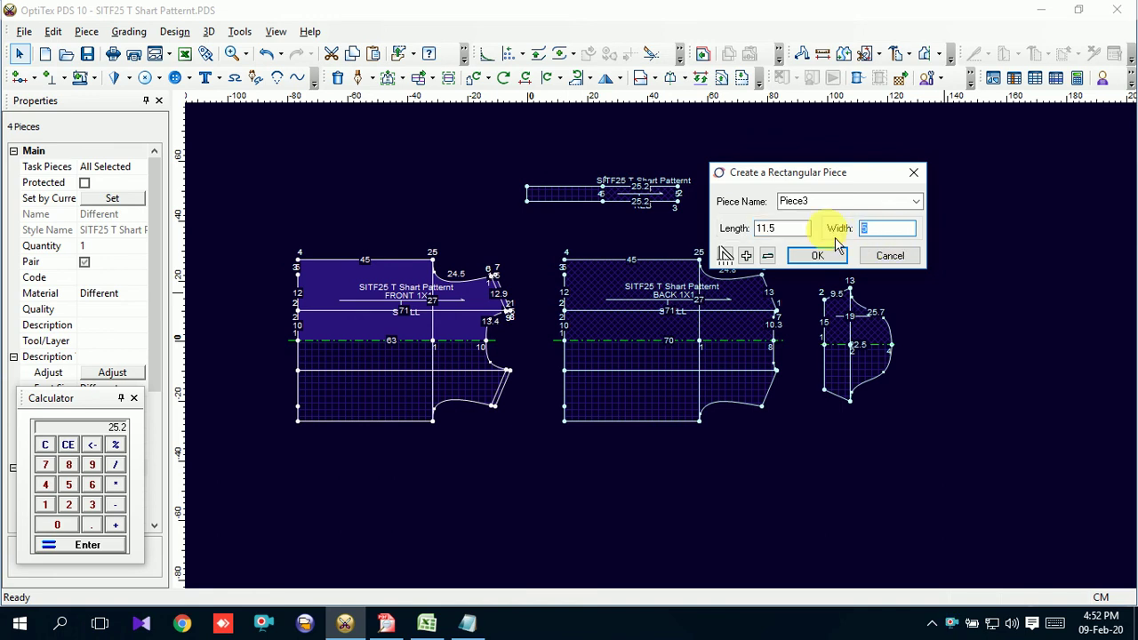
pyautogui.write('10')
pyautogui.click(817, 255)
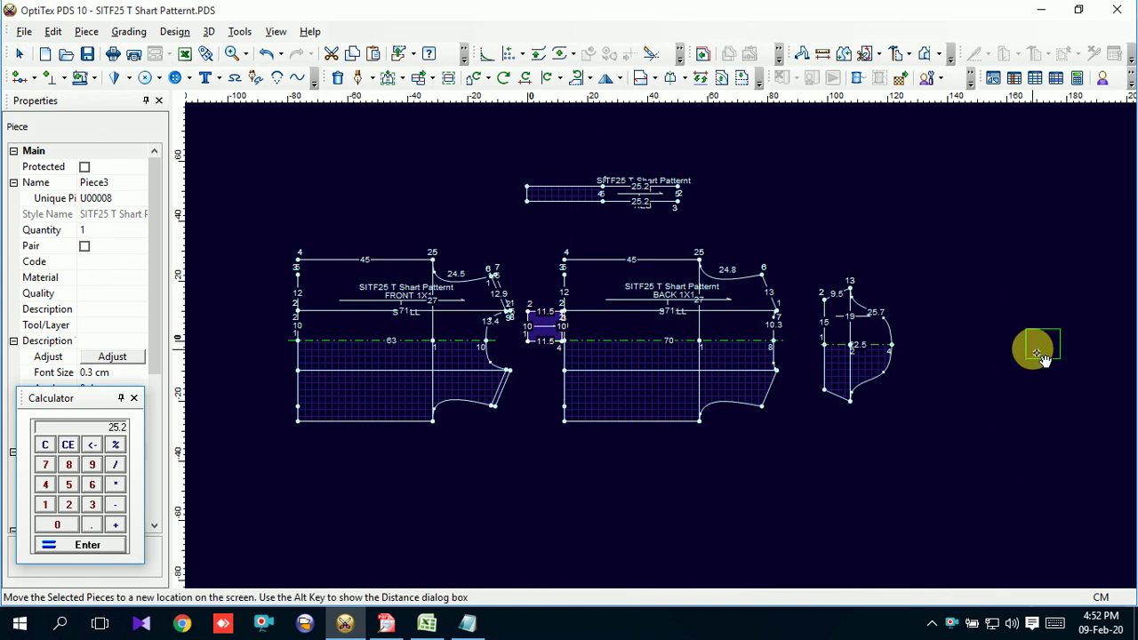
pyautogui.click(1037, 345)
pyautogui.scroll(2, 1037, 345)
pyautogui.scroll(2, 663, 353)
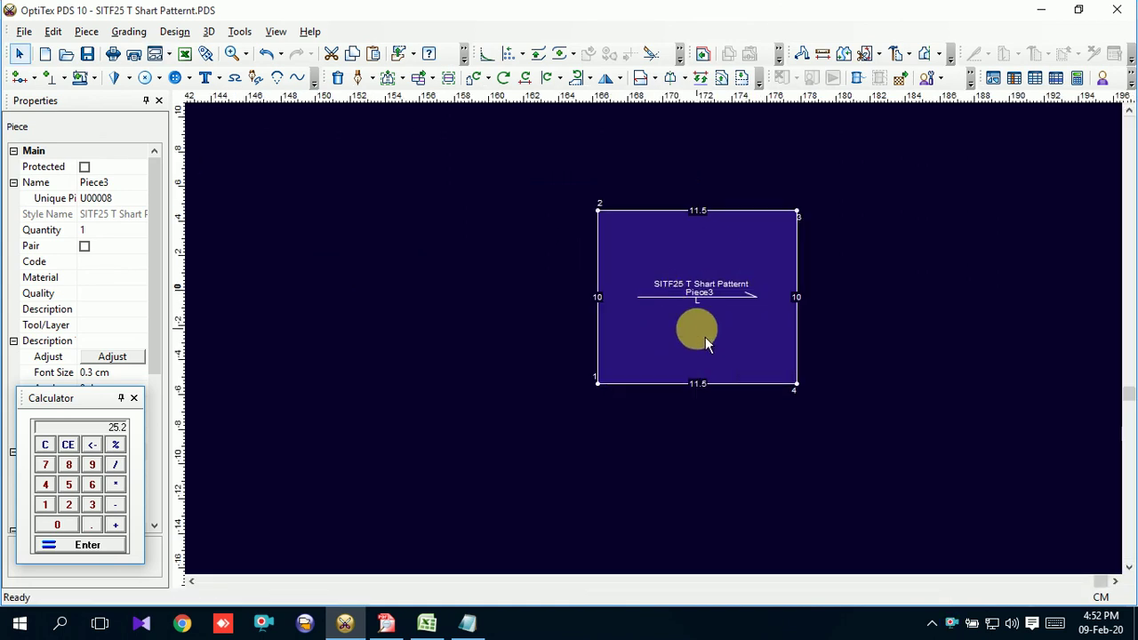
pyautogui.scroll(-2, 705, 338)
pyautogui.scroll(-2, 685, 342)
pyautogui.scroll(2, 669, 346)
pyautogui.scroll(2, 662, 349)
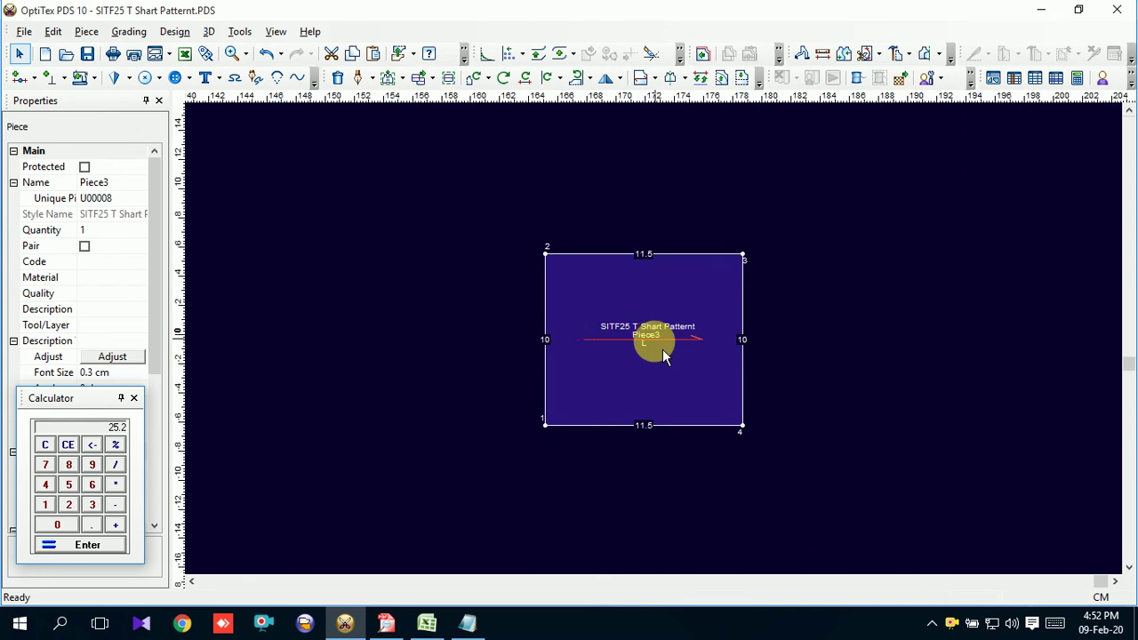
pyautogui.scroll(2, 663, 353)
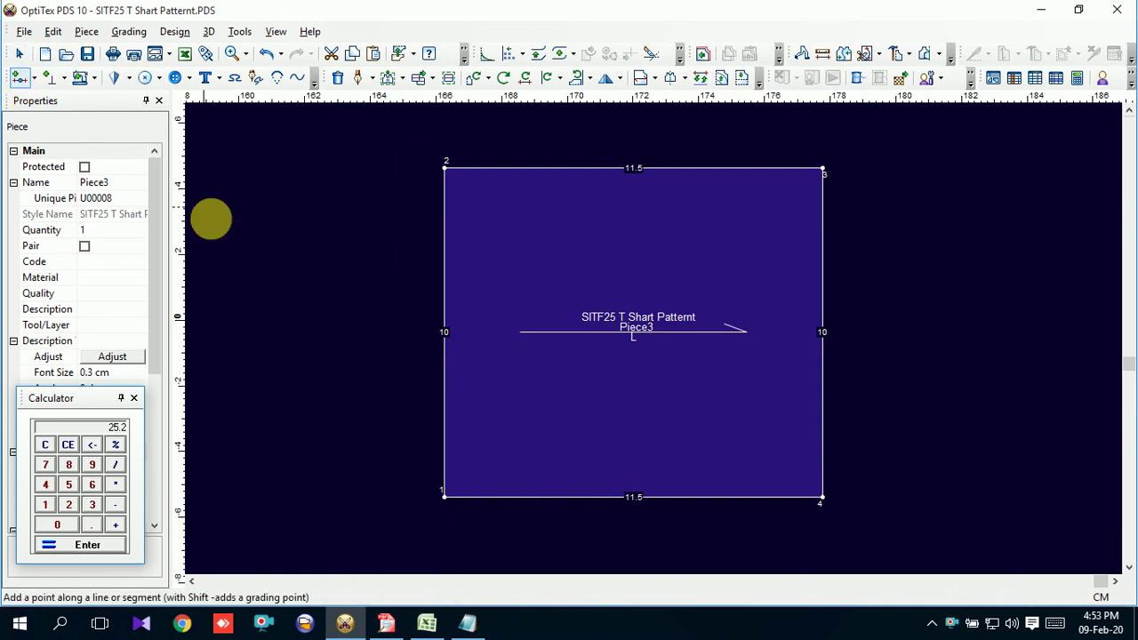
# Add a grade point at 0.50 proportion on Piece3's left edge, splitting it into two 5 cm halves.
pyautogui.click(25, 80)
pyautogui.click(444, 328)
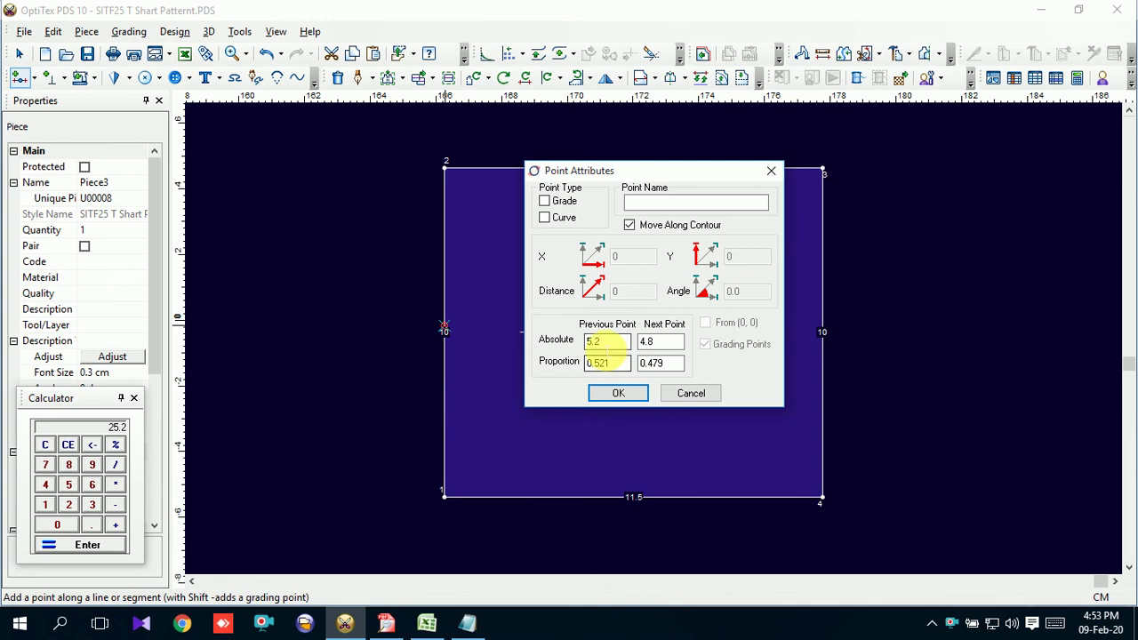
pyautogui.click(665, 365)
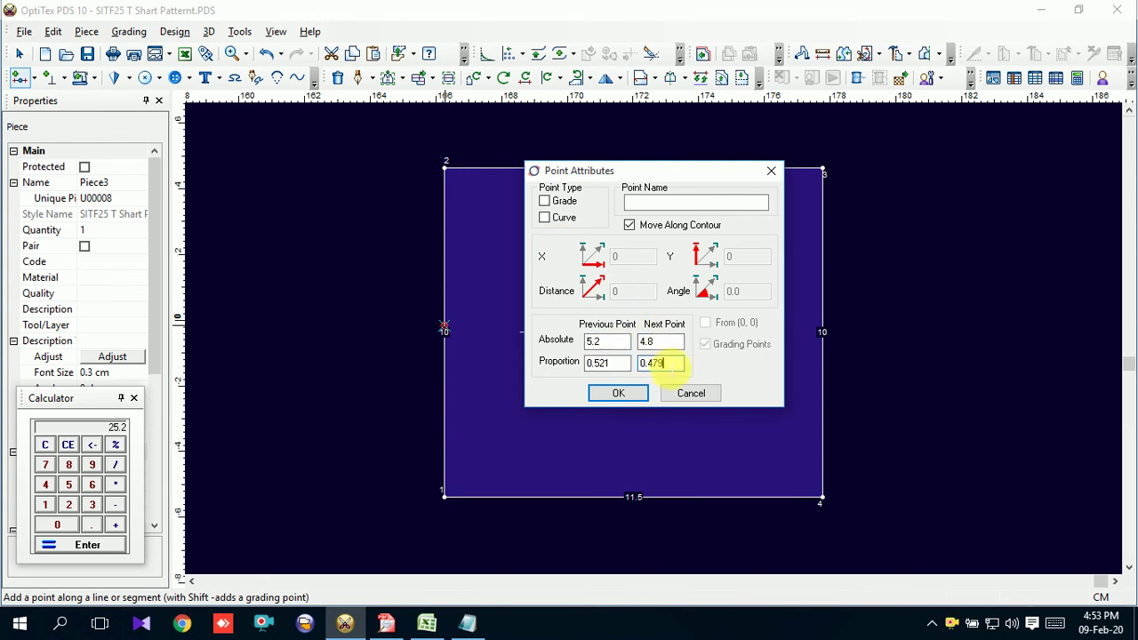
pyautogui.write('50')
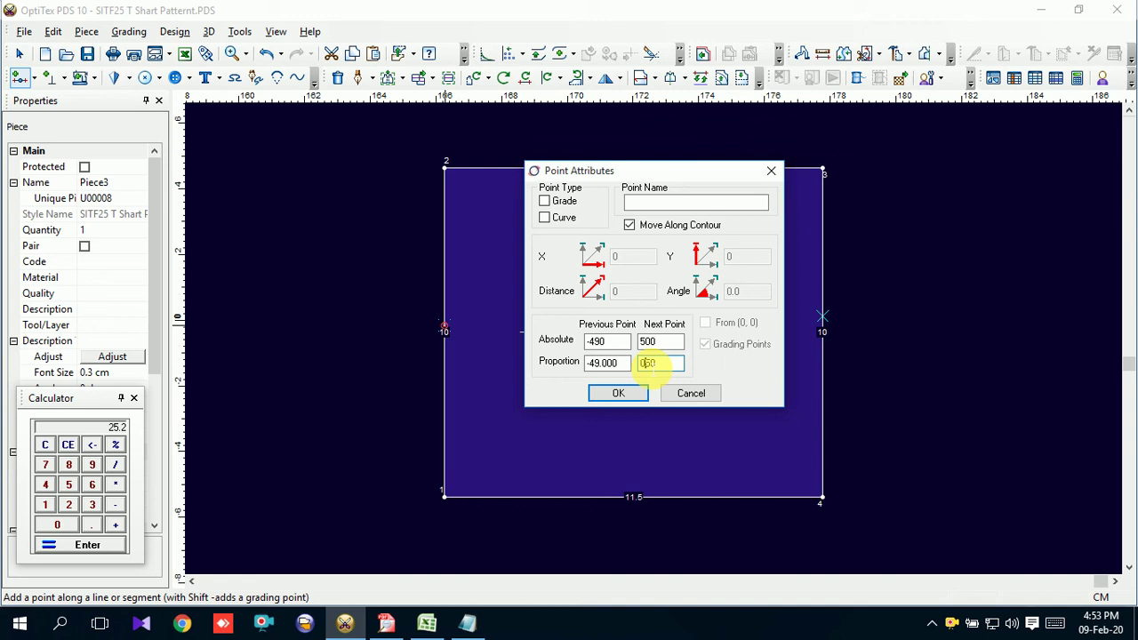
pyautogui.write('.')
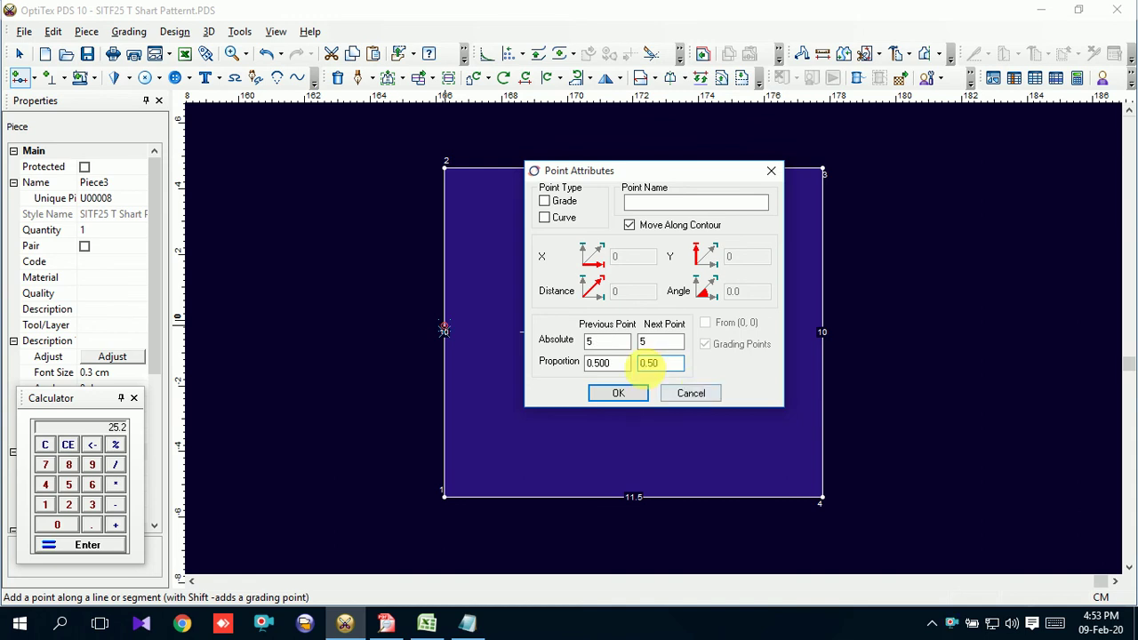
pyautogui.click(544, 201)
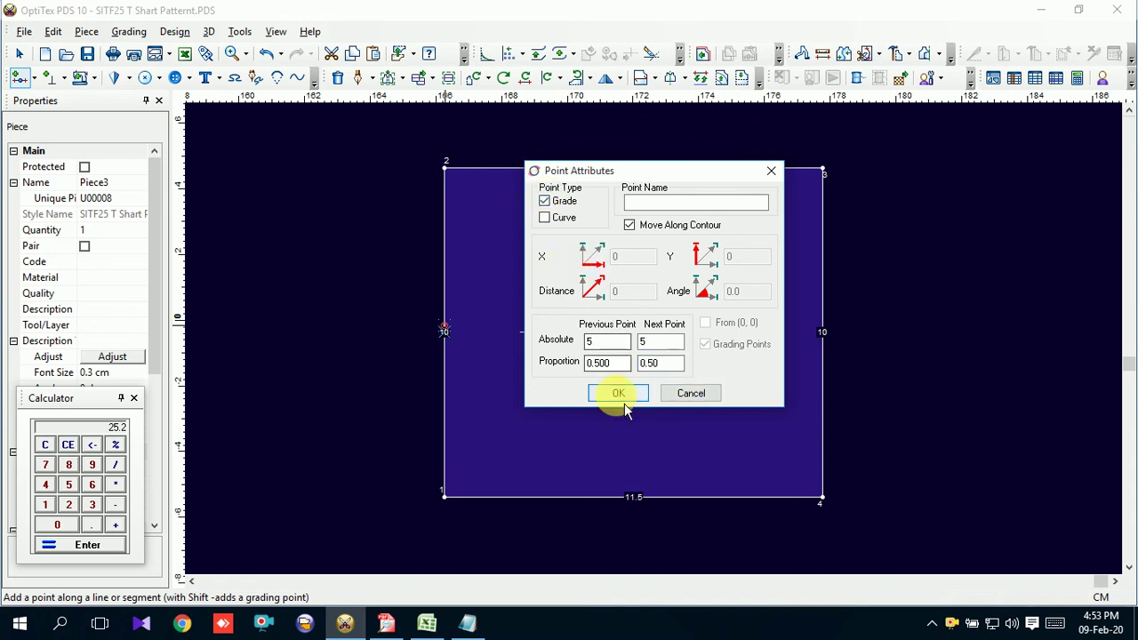
pyautogui.click(624, 402)
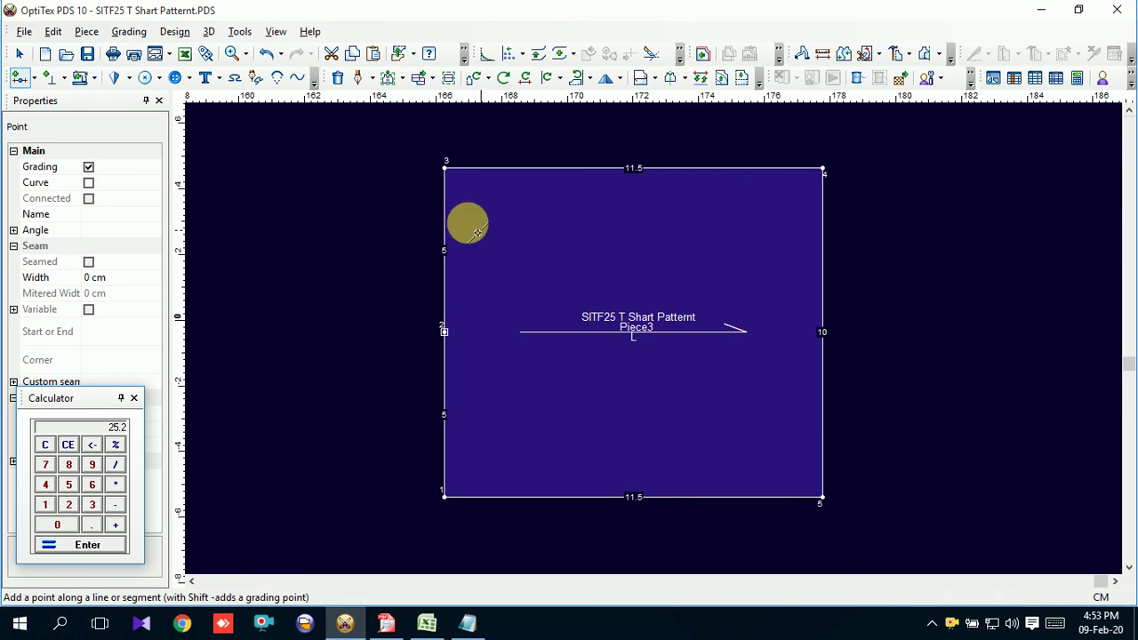
pyautogui.rightClick(351, 192)
pyautogui.click(407, 206)
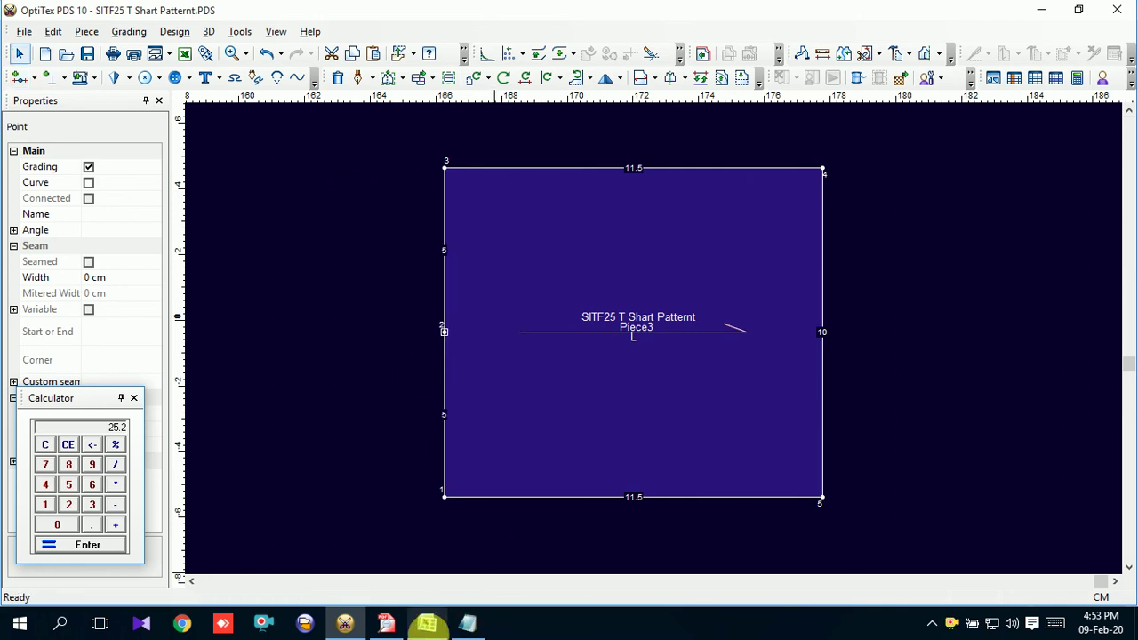
pyautogui.moveTo(345, 624)
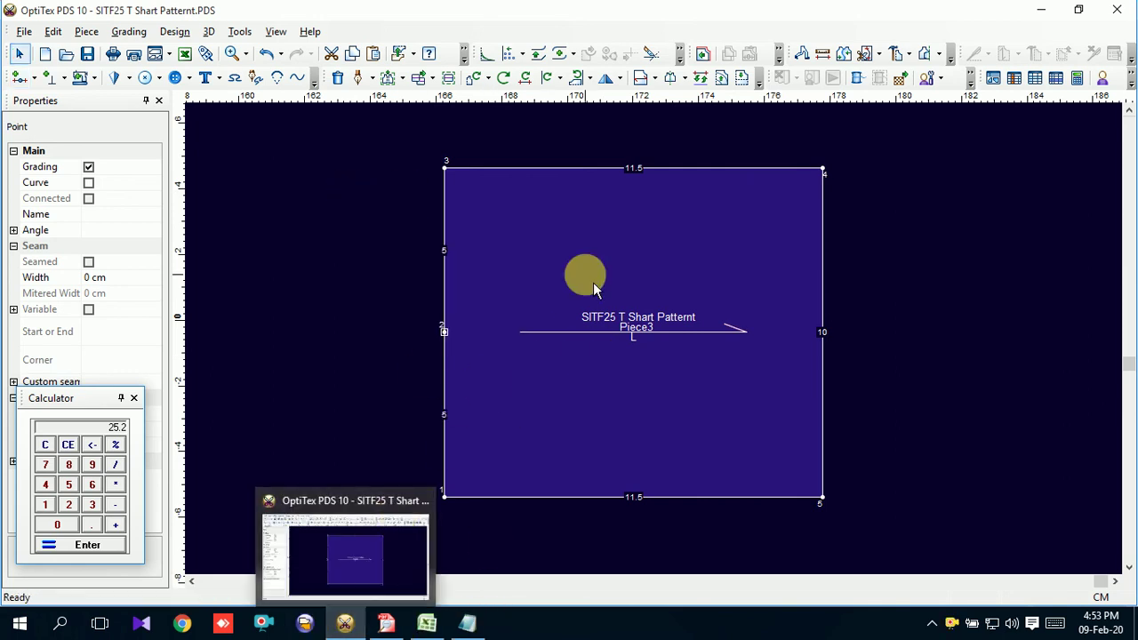
# Deselect the new point and bring the PDF spec sheet back to the front.
pyautogui.click(606, 283)
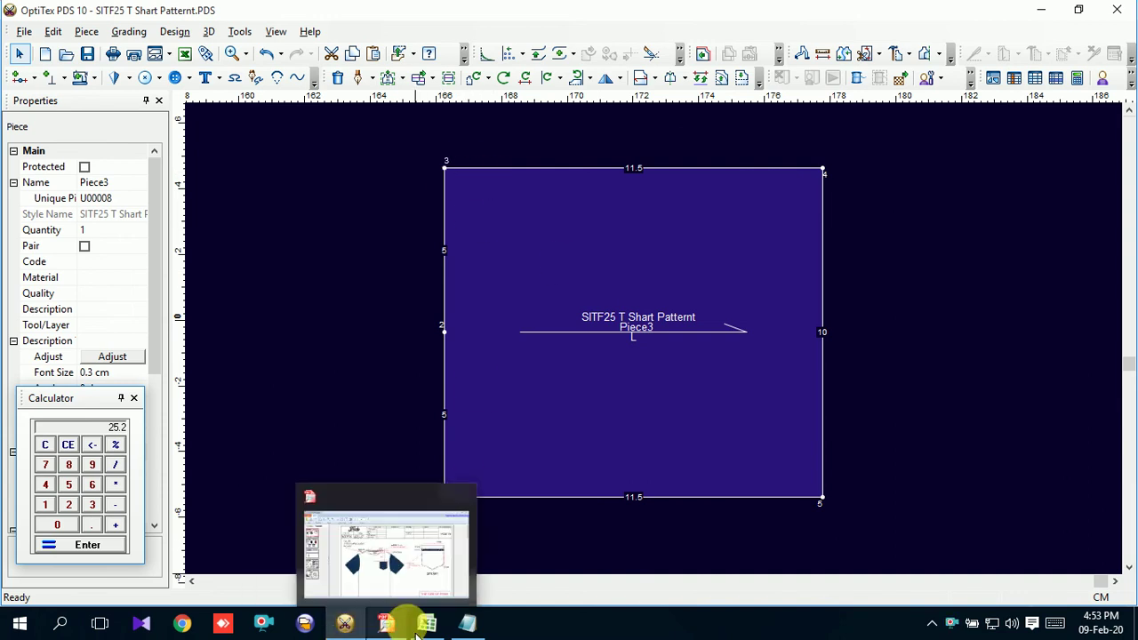
pyautogui.click(386, 622)
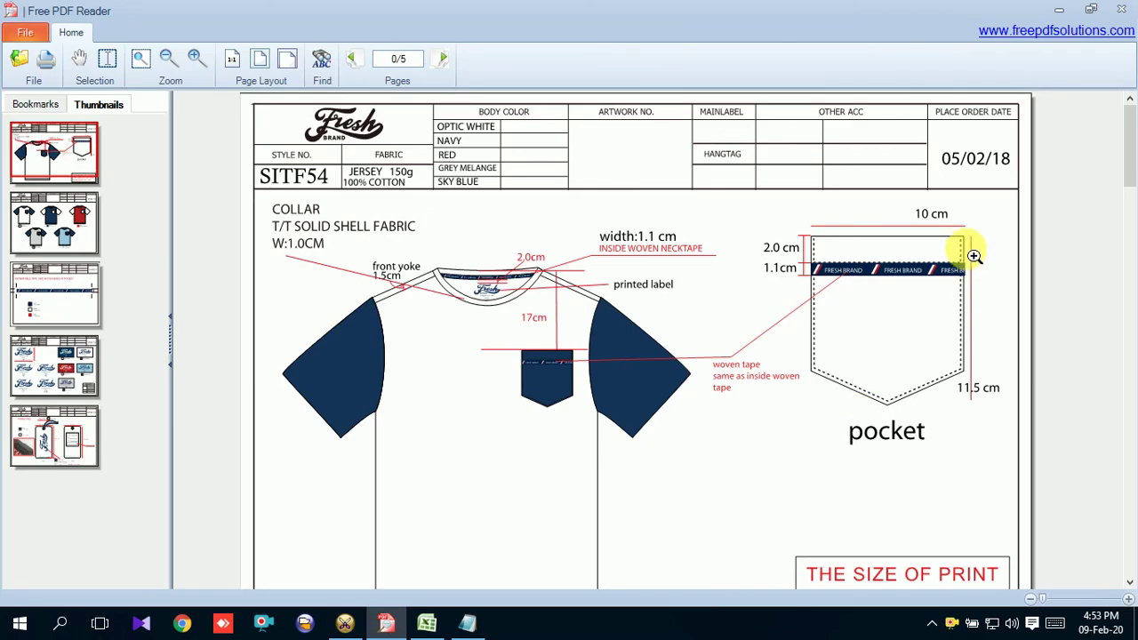
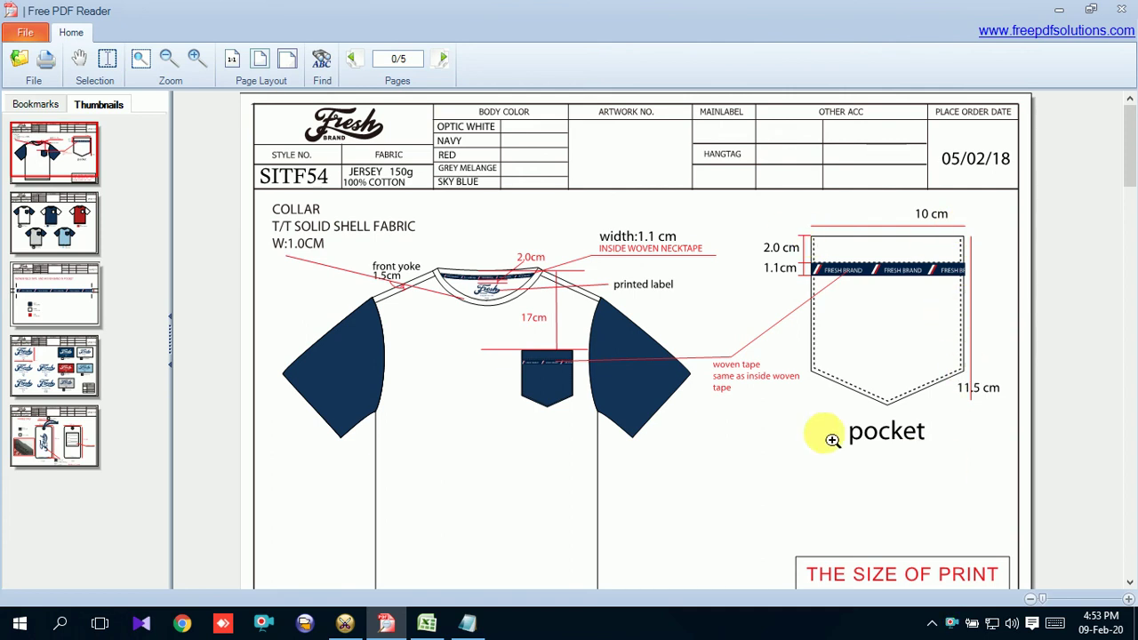
# Leave the PDF's 10 x 11.5 cm pocket drawing and return to the OptiTex pattern file.
pyautogui.click(345, 622)
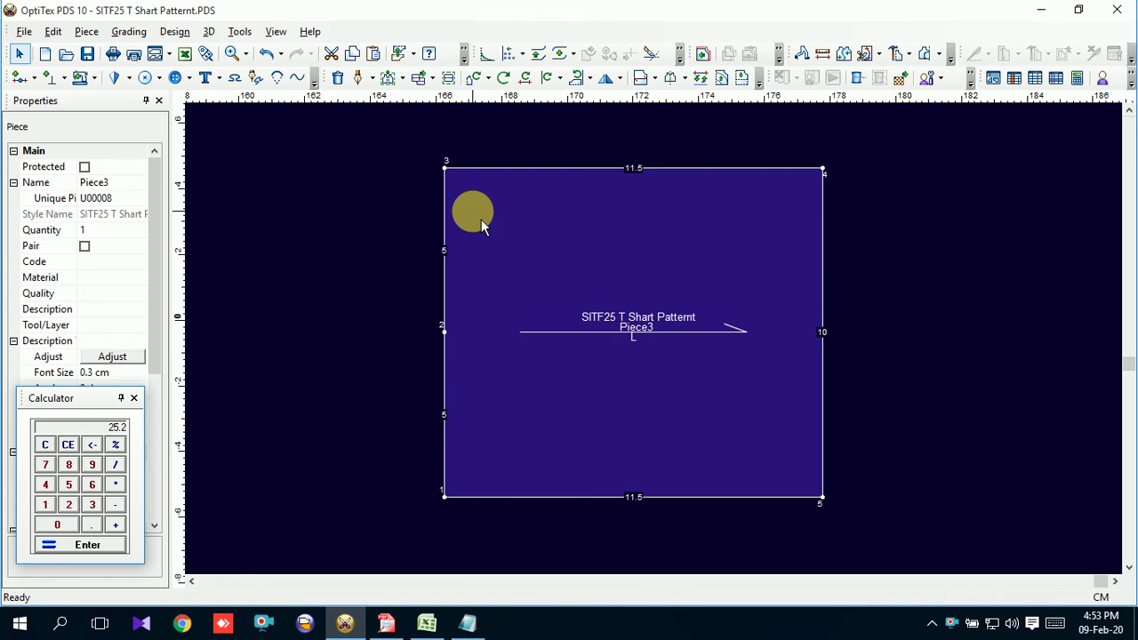
# Place a vertical guide 1.5 cm inside Piece3's left edge.
pyautogui.moveTo(189, 248); pyautogui.dragTo(453, 262)
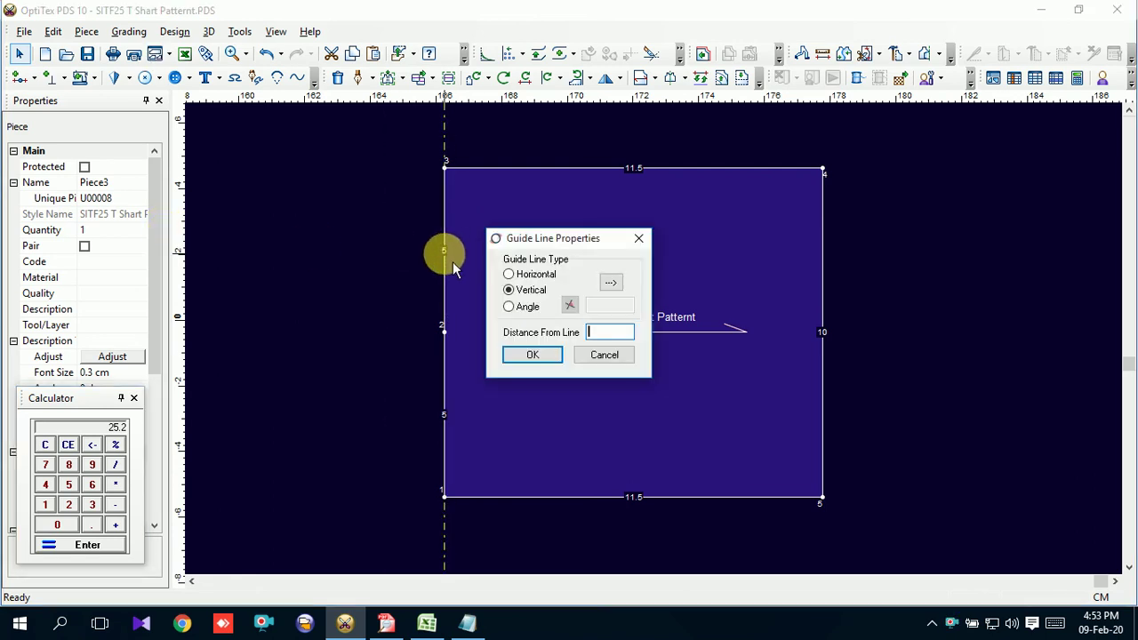
pyautogui.write('1.5')
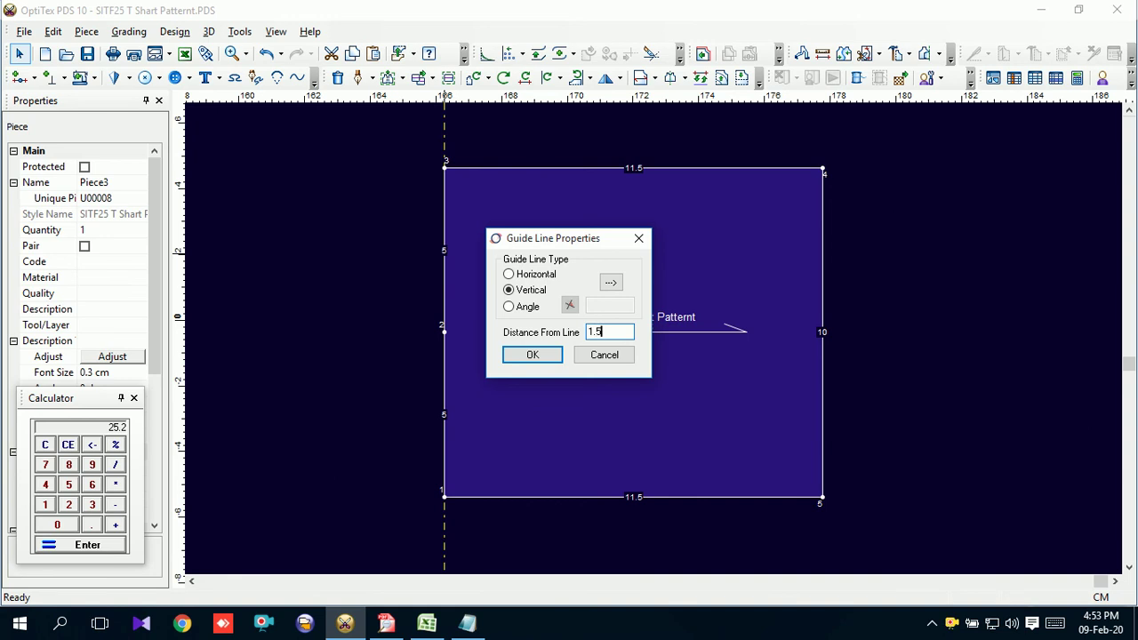
pyautogui.press('Return')
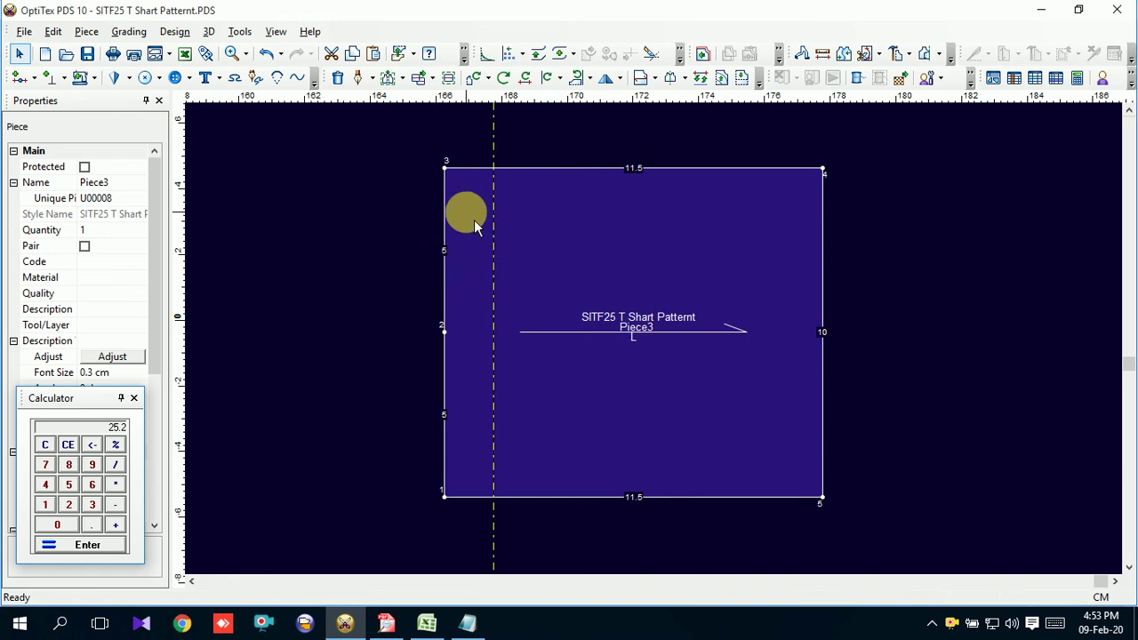
# Move Piece3's top-left and bottom-left corners onto the guide to form a pointed end.
pyautogui.press('m')
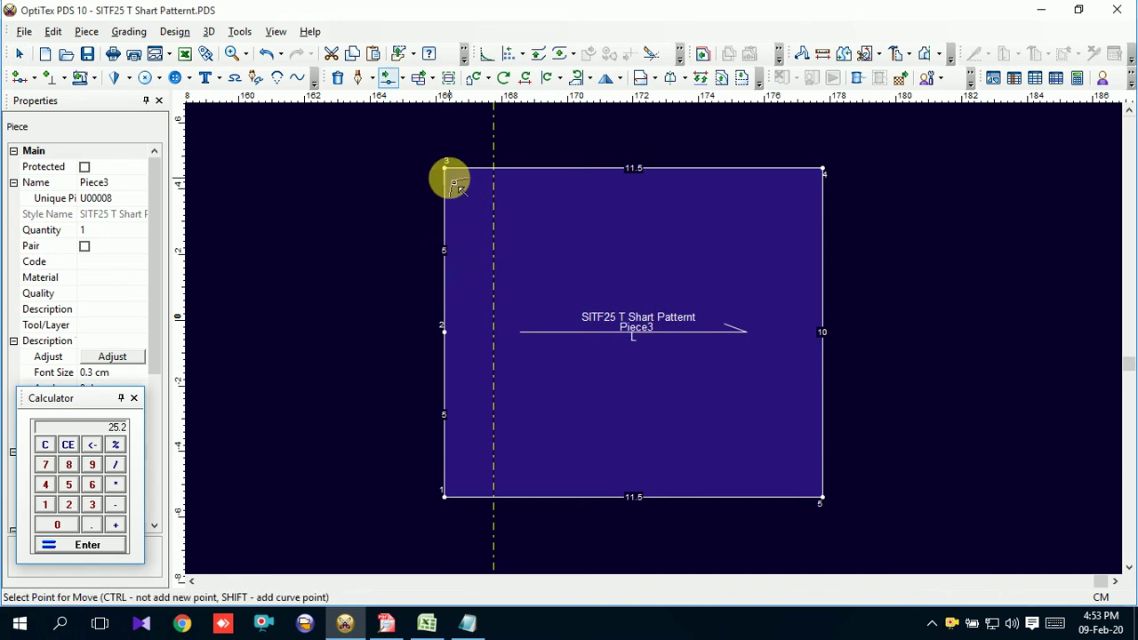
pyautogui.click(448, 170)
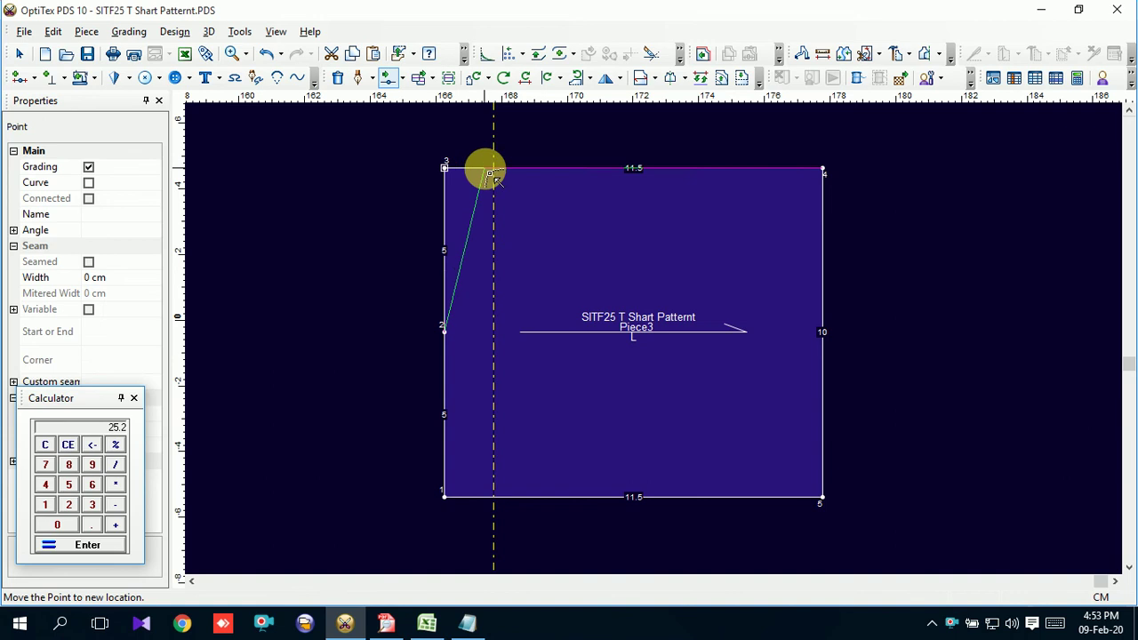
pyautogui.click(495, 177)
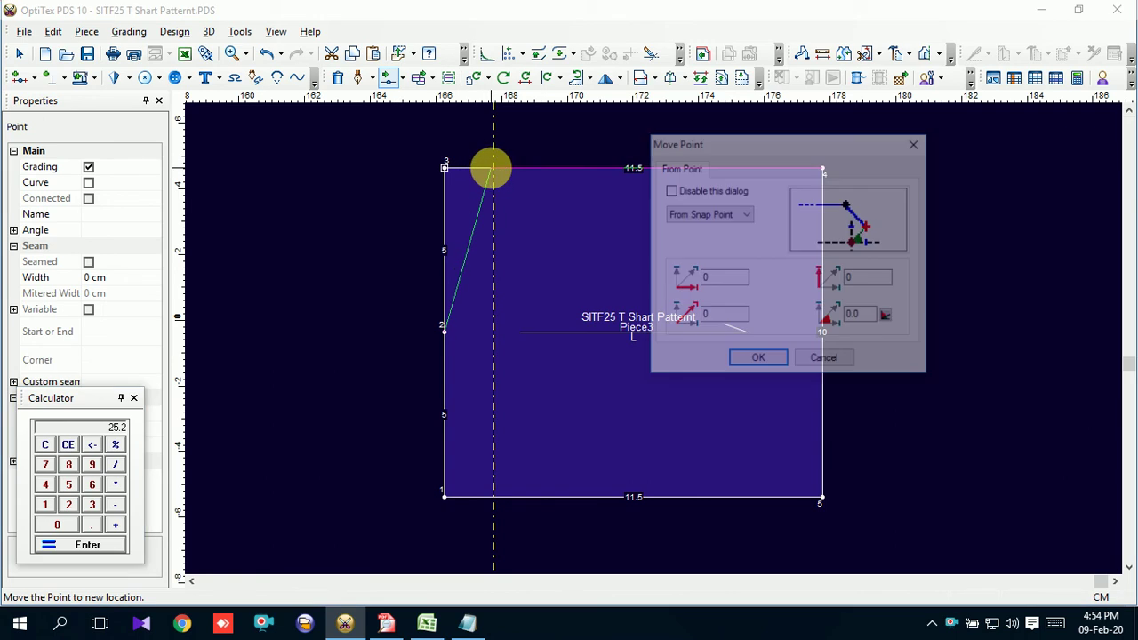
pyautogui.click(756, 362)
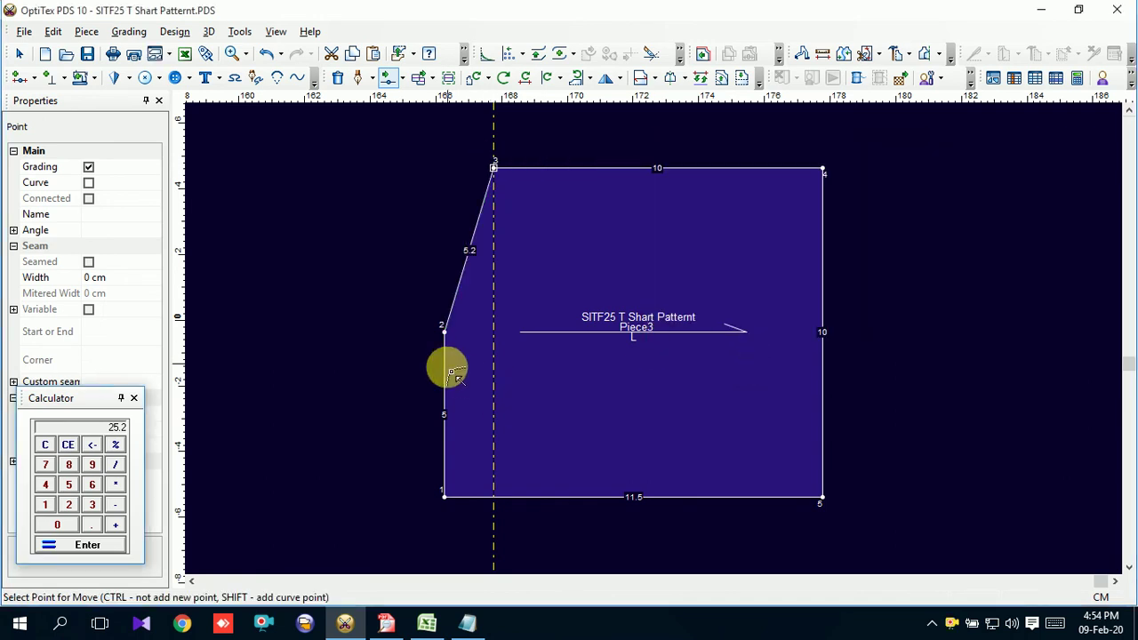
pyautogui.click(448, 499)
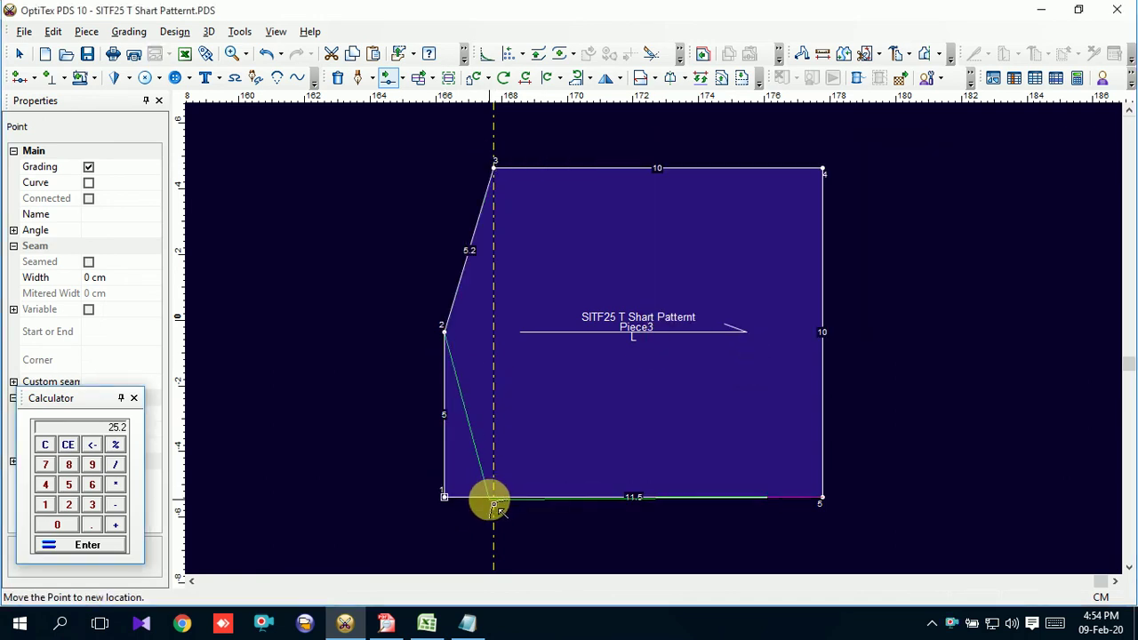
pyautogui.click(495, 499)
pyautogui.click(746, 374)
# Return to selection mode, select the pocket piece, and bring up the tech pack PDF.
pyautogui.rightClick(389, 233)
pyautogui.click(394, 231)
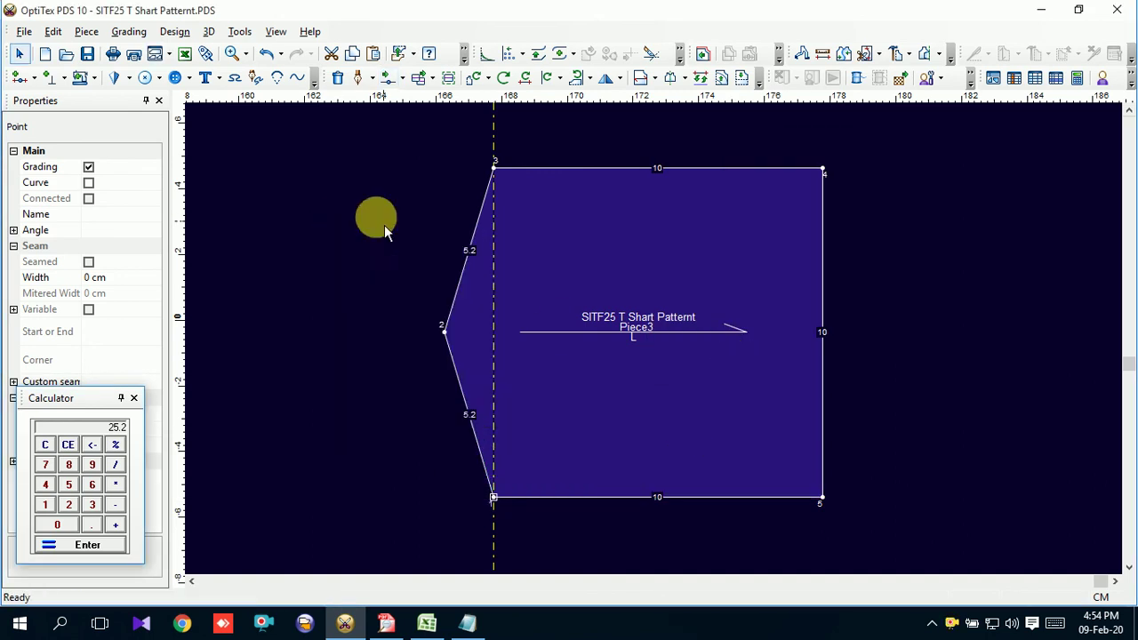
pyautogui.click(706, 249)
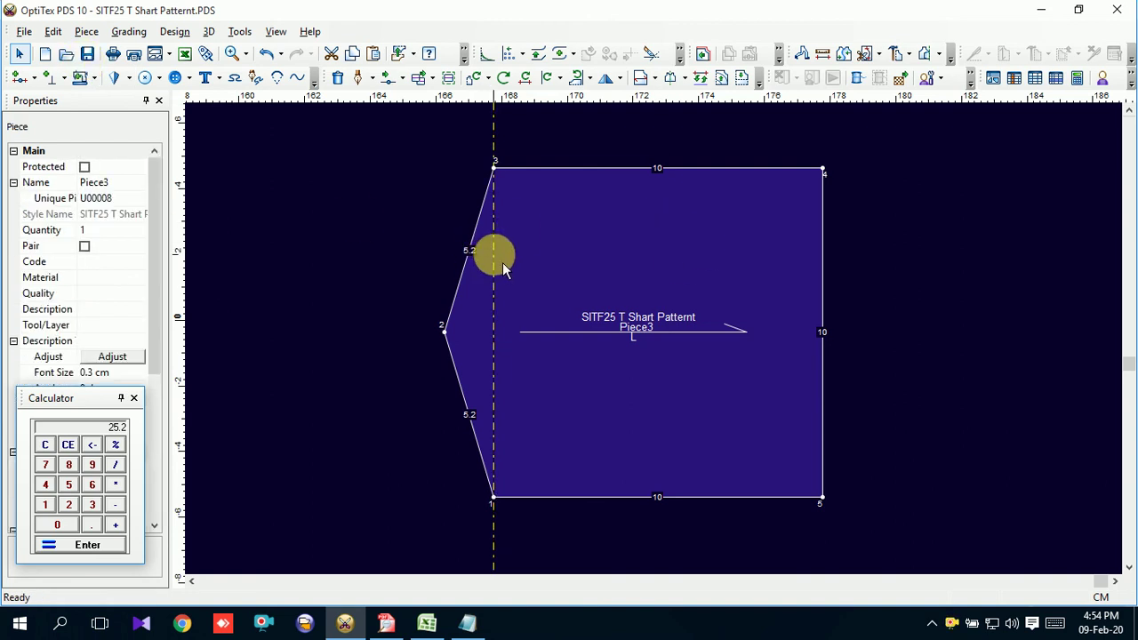
pyautogui.scroll(-2, 652, 338)
pyautogui.scroll(1, 622, 355)
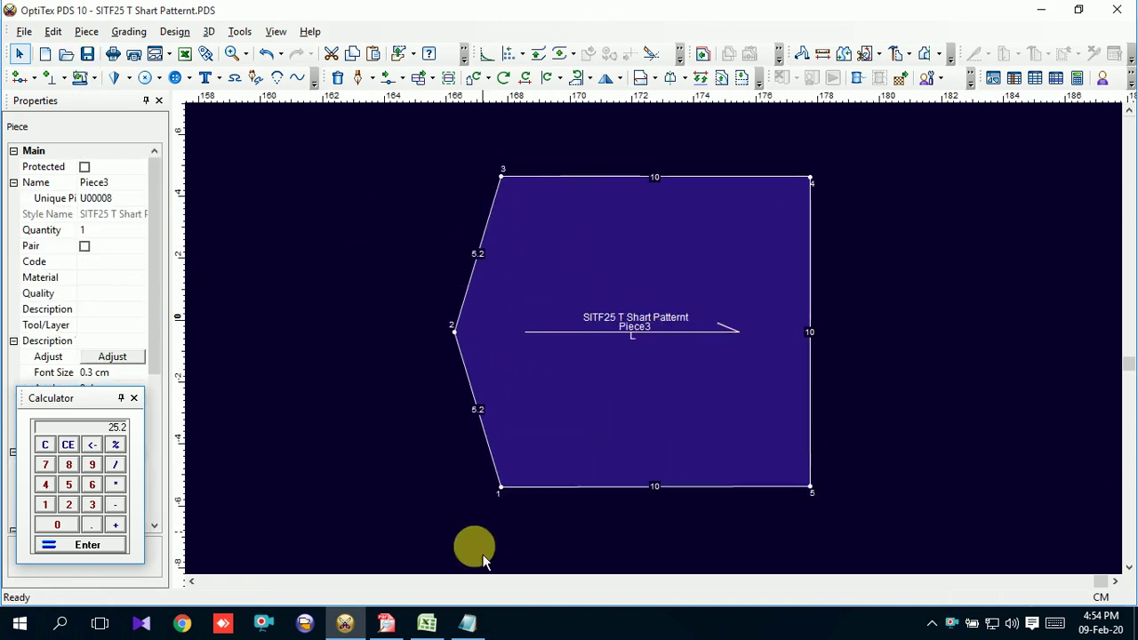
pyautogui.click(385, 623)
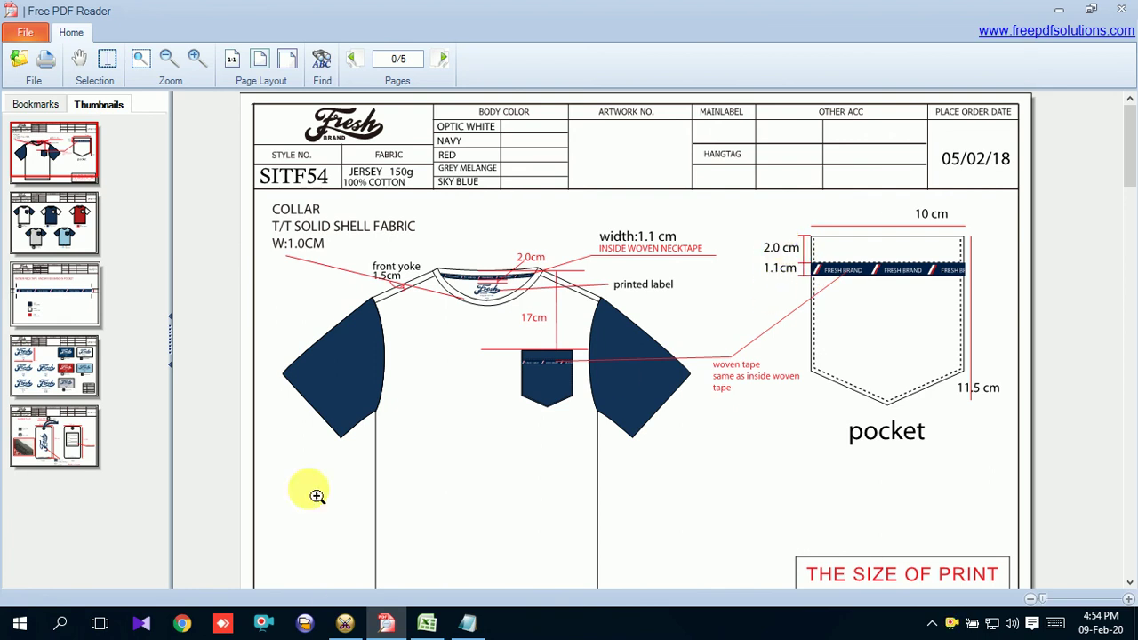
# Return from the tech pack's pocket measurements to the OptiTex pattern showing Piece3.
pyautogui.click(345, 622)
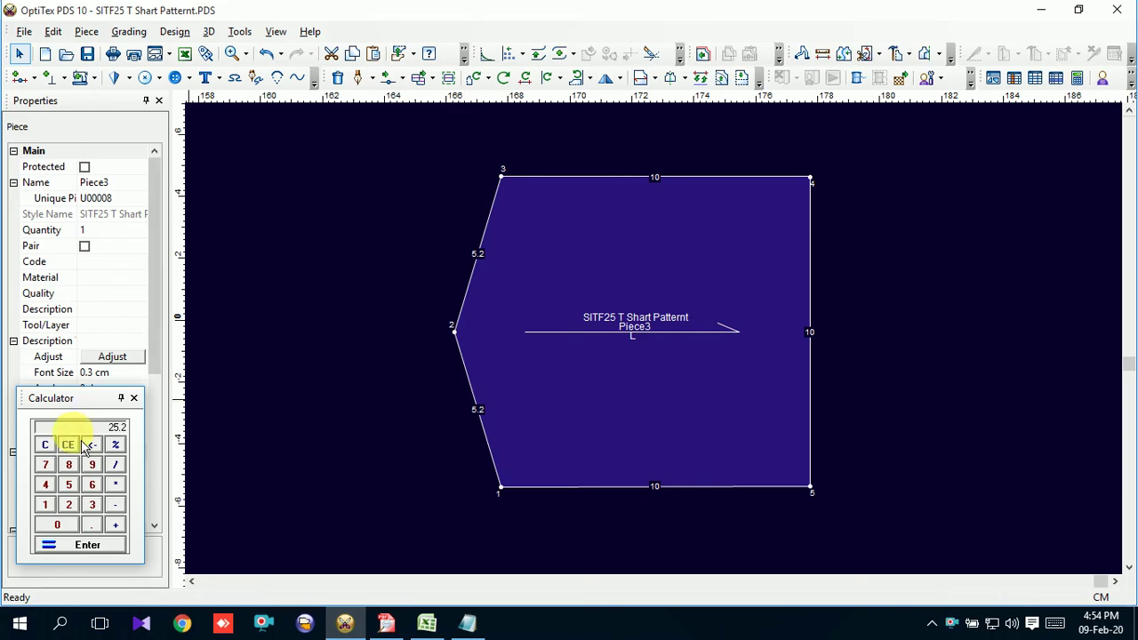
# Clear the calculator and add 2 + 1.1 to get 3.1.
pyautogui.click(45, 445)
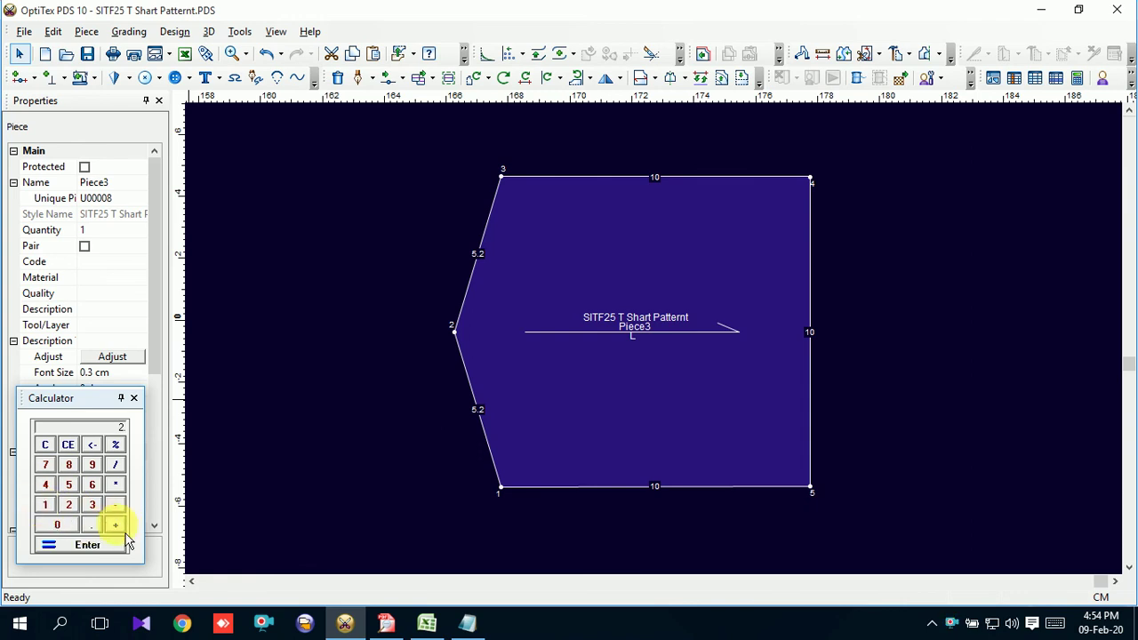
pyautogui.click(46, 506)
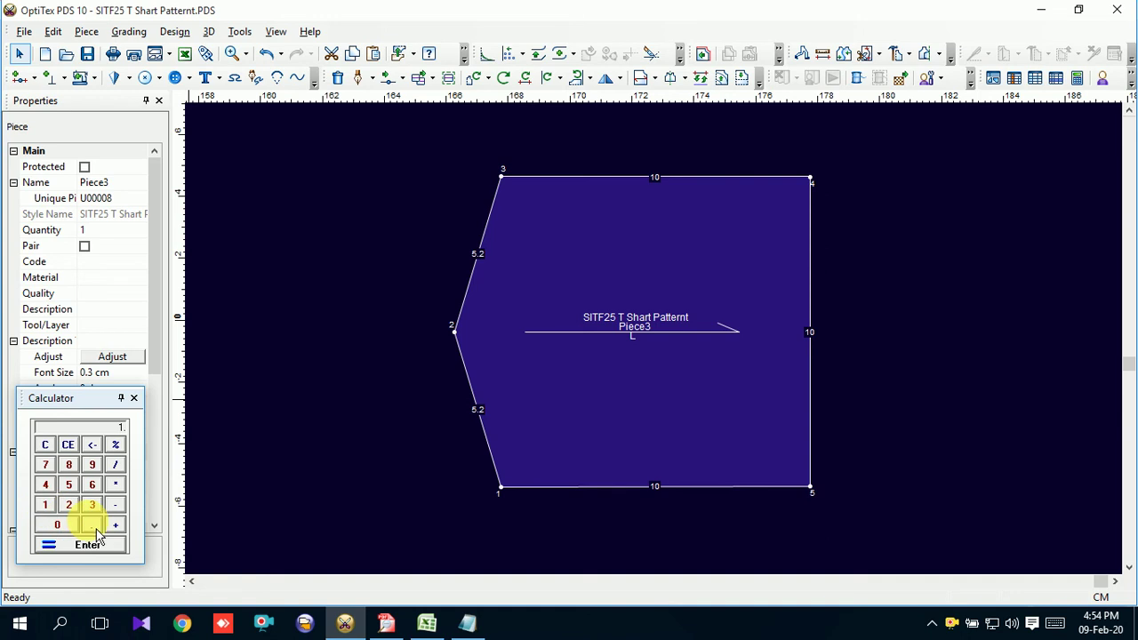
pyautogui.click(90, 525)
pyautogui.click(46, 504)
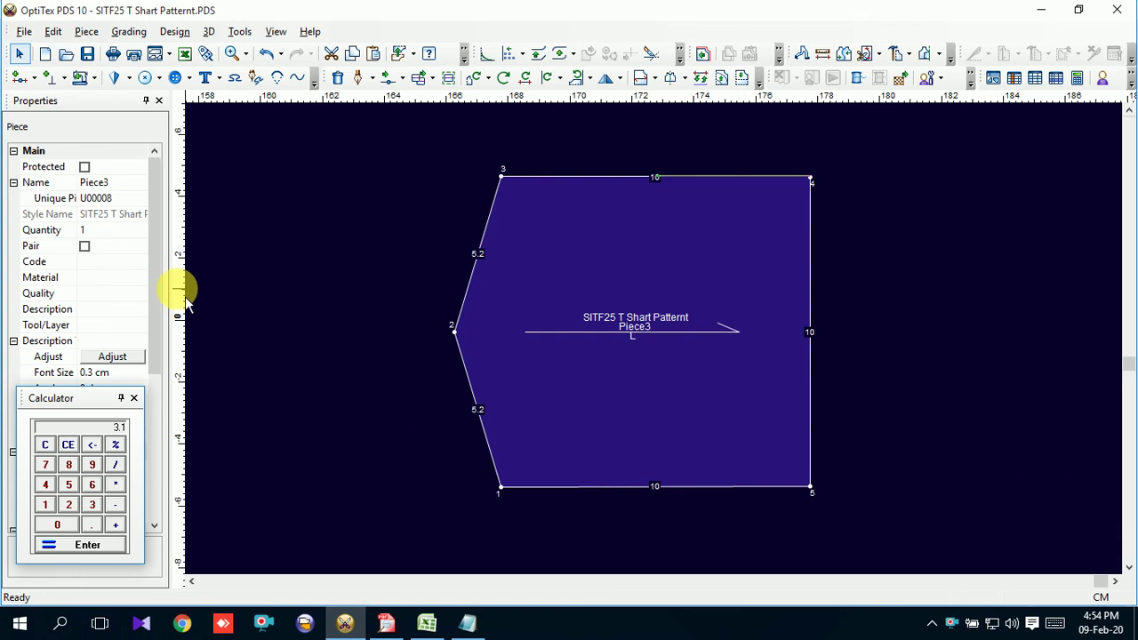
# Place a new vertical guide in the work area and pick the Create Parallel tool.
pyautogui.moveTo(192, 298); pyautogui.dragTo(286, 255)
pyautogui.rightClick(338, 233)
pyautogui.click(360, 245)
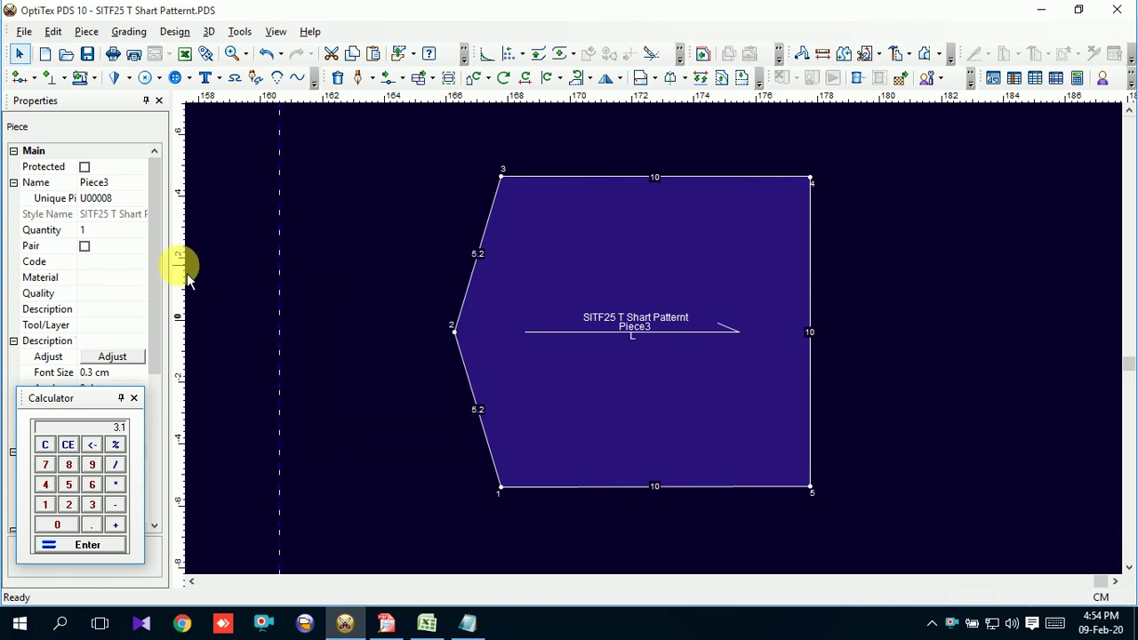
pyautogui.click(726, 86)
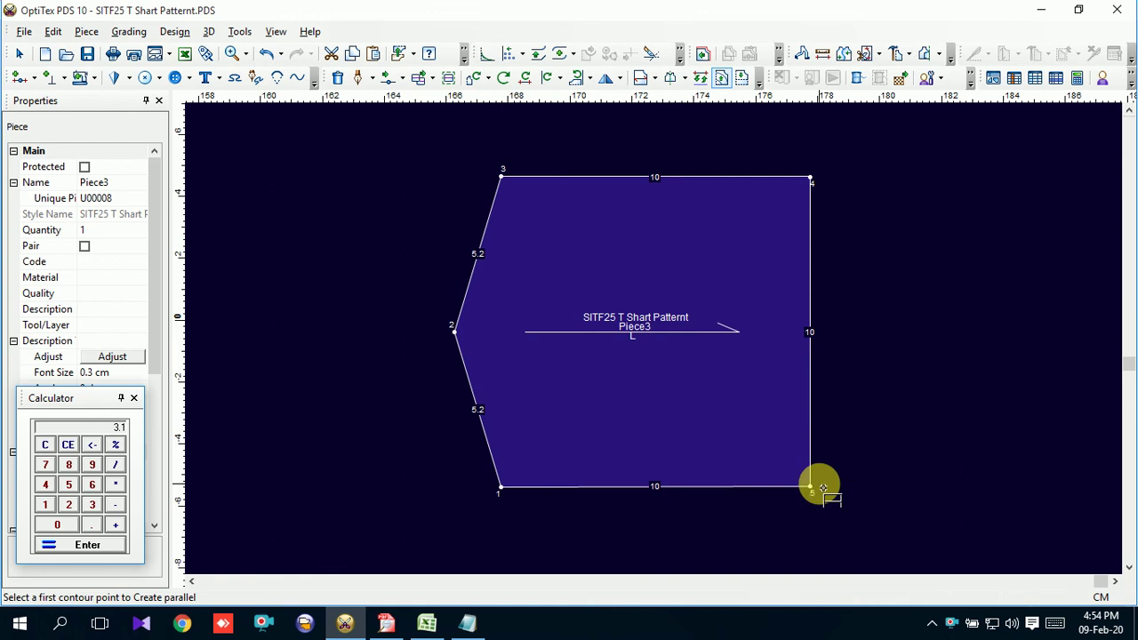
# Create a 3 cm parallel line inside Piece3's right edge, adding points on the outline.
pyautogui.click(810, 178)
pyautogui.click(812, 489)
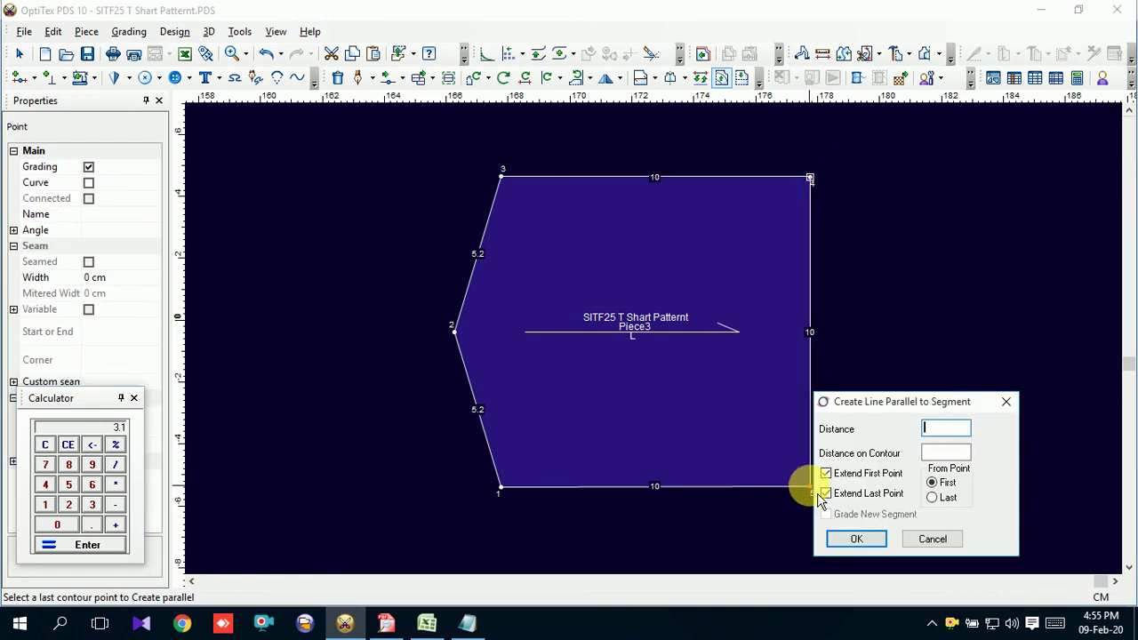
pyautogui.write('3.1')
pyautogui.click(809, 487)
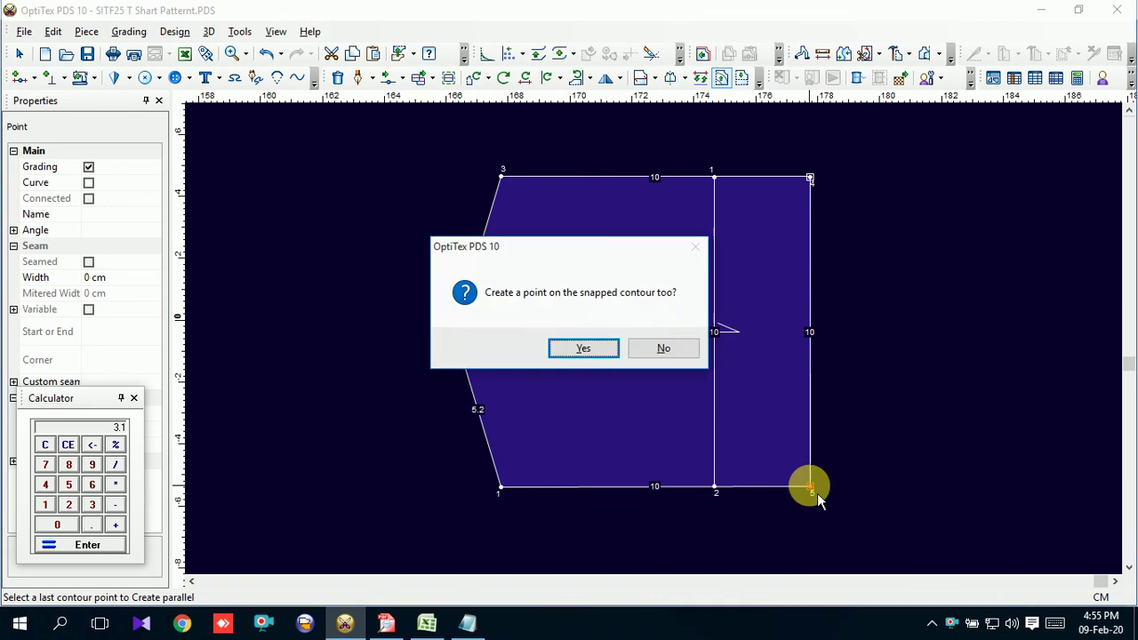
pyautogui.click(597, 350)
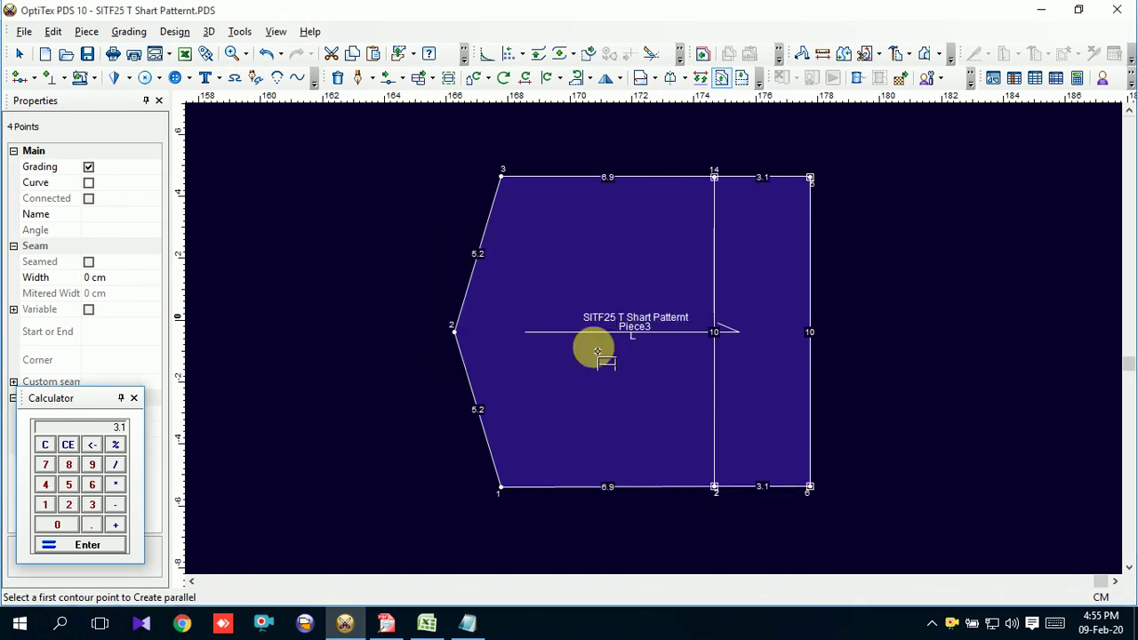
# Offset the new line by 1 cm, then undo the unwanted offset lines.
pyautogui.click(717, 489)
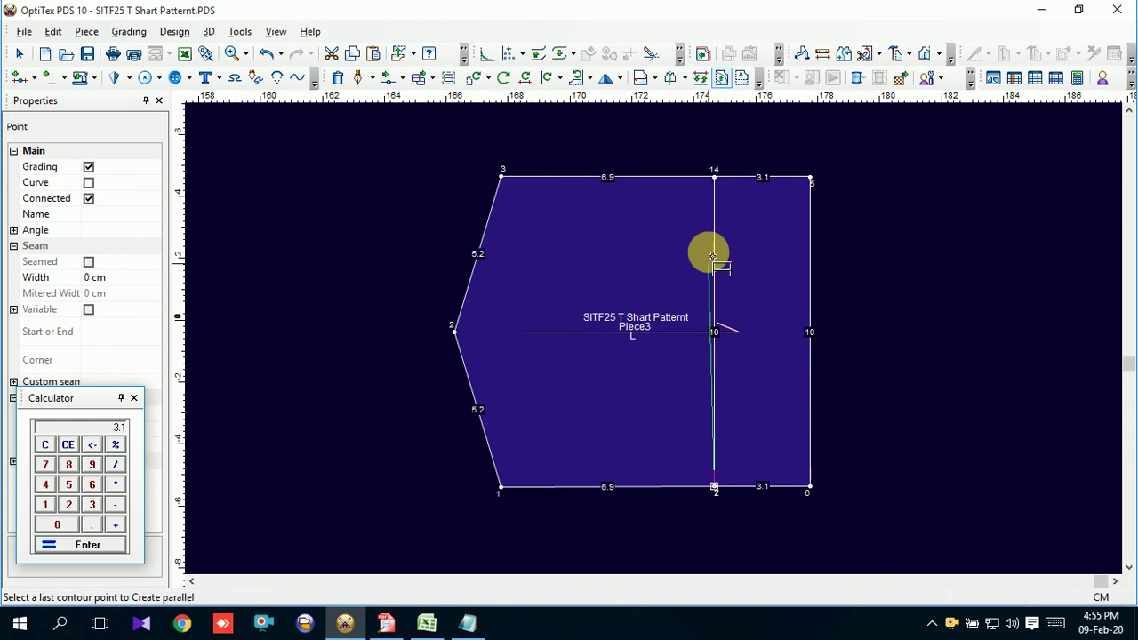
pyautogui.click(716, 178)
pyautogui.write('1.1')
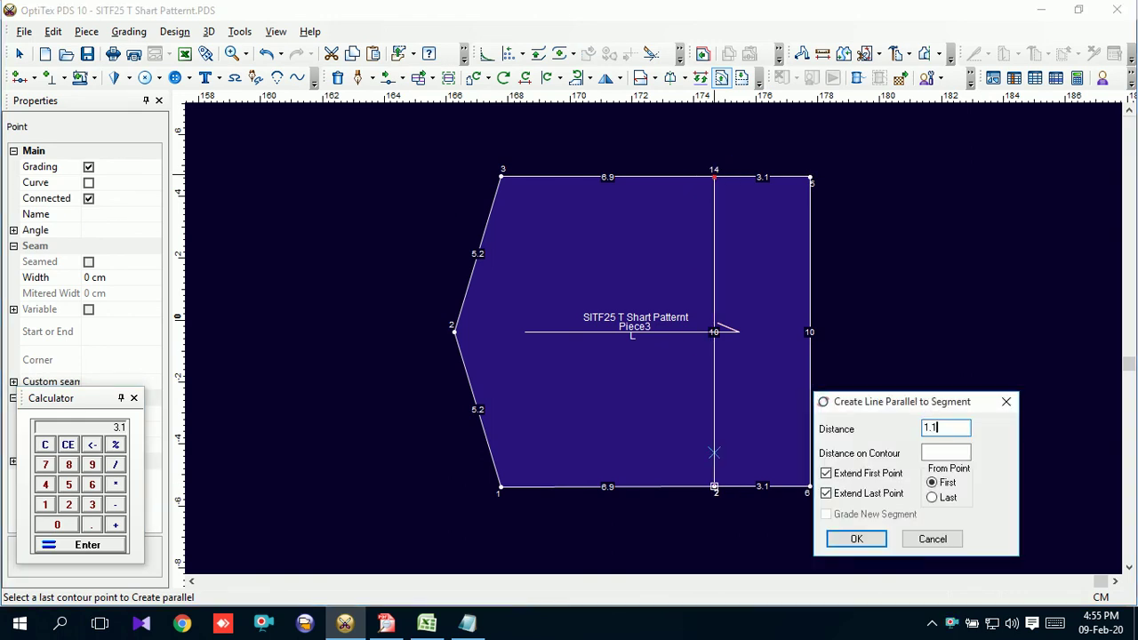
pyautogui.click(716, 177)
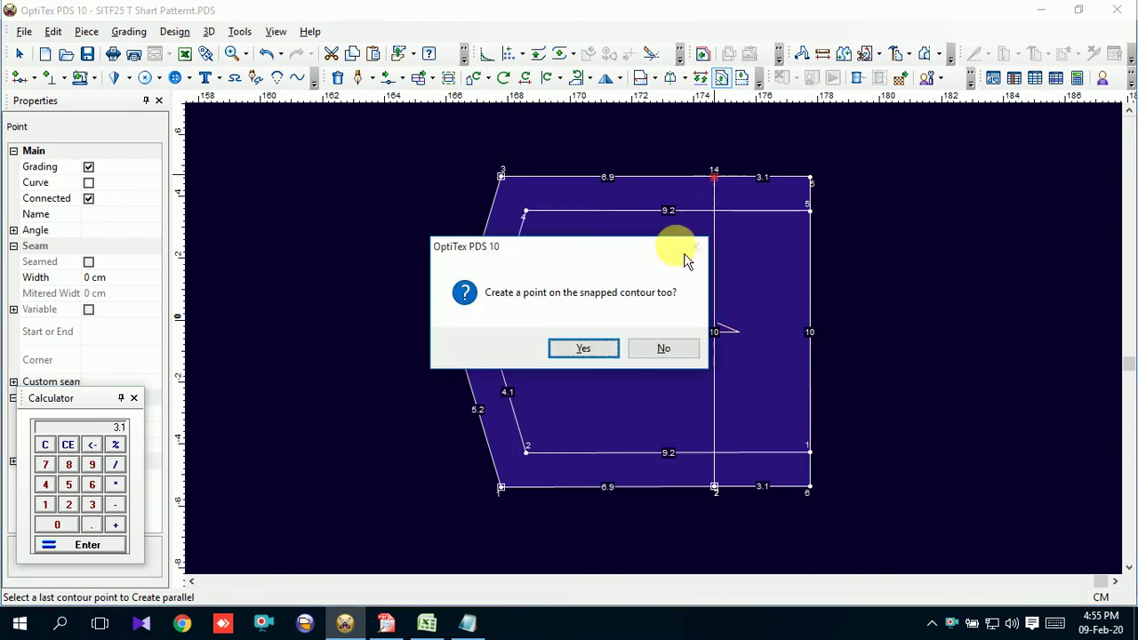
pyautogui.click(654, 350)
pyautogui.hotkey('ctrl', 'z')
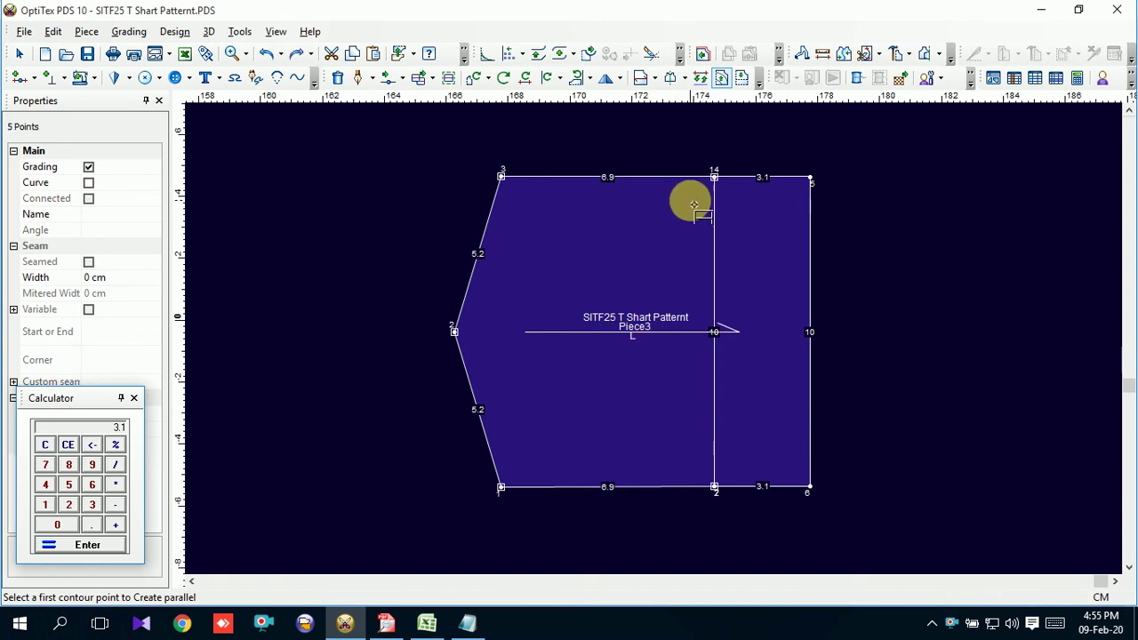
# Try a 2 cm parallel offset from the right edge, then undo it.
pyautogui.click(811, 489)
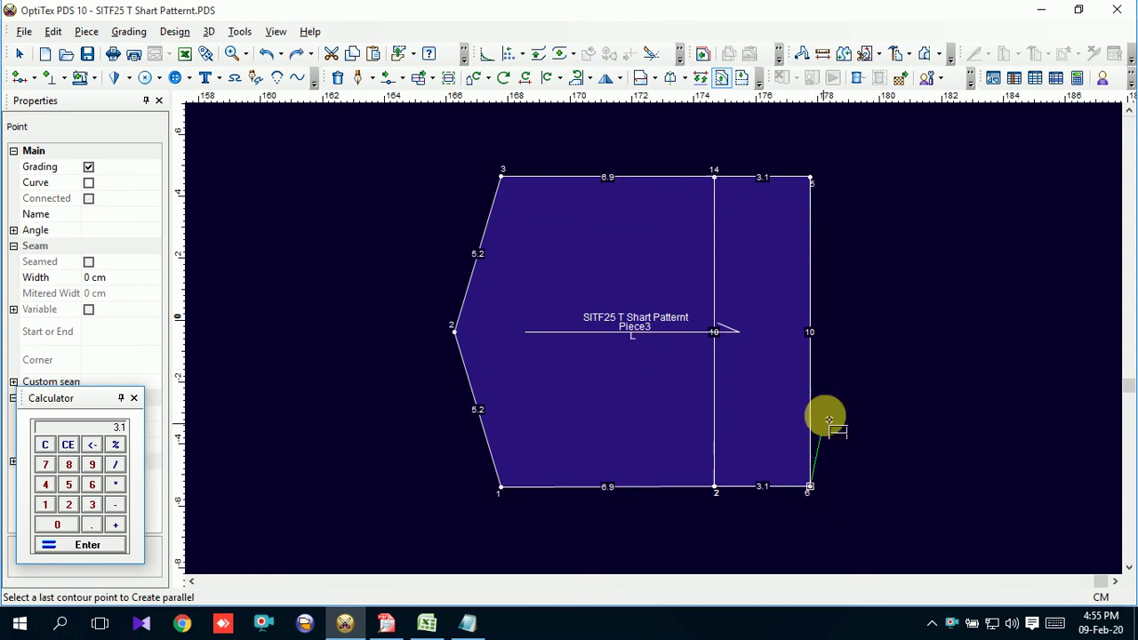
pyautogui.click(810, 182)
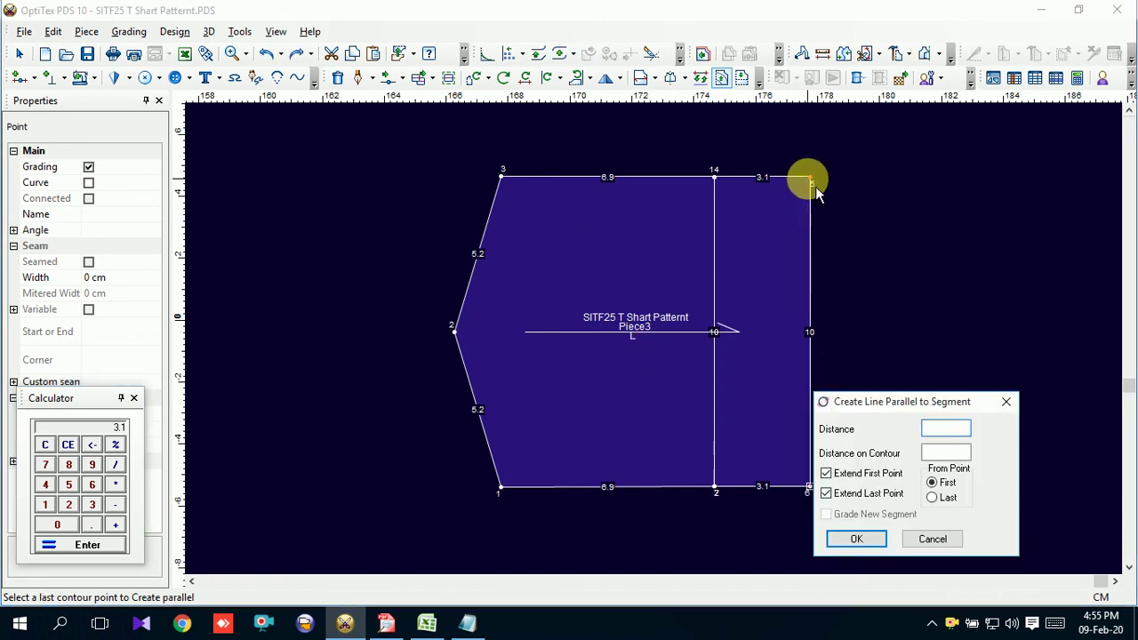
pyautogui.write('2')
pyautogui.press('Return')
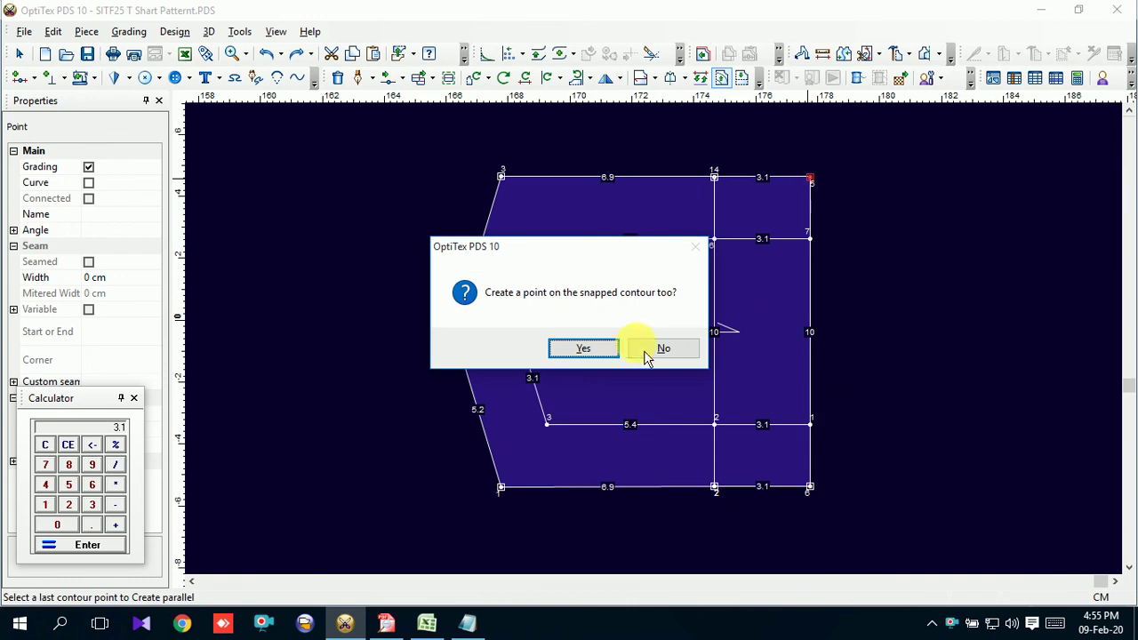
pyautogui.click(663, 348)
pyautogui.hotkey('ctrl', 'z')
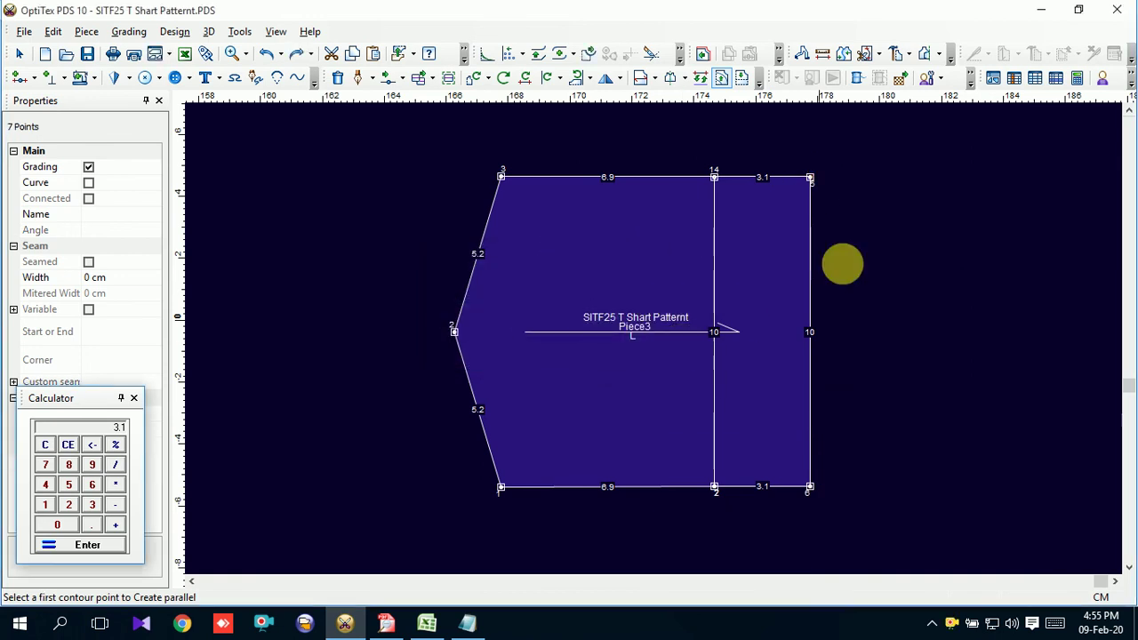
# Create the parallel line from the right edge again, adding a point on the contour.
pyautogui.click(809, 179)
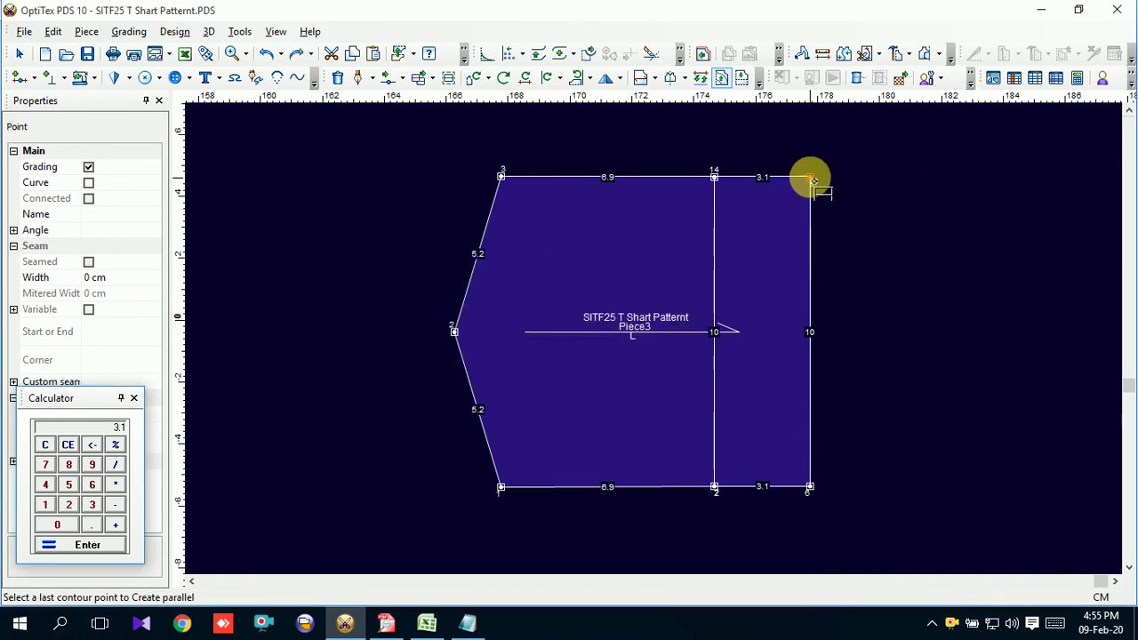
pyautogui.click(808, 486)
pyautogui.press('Return')
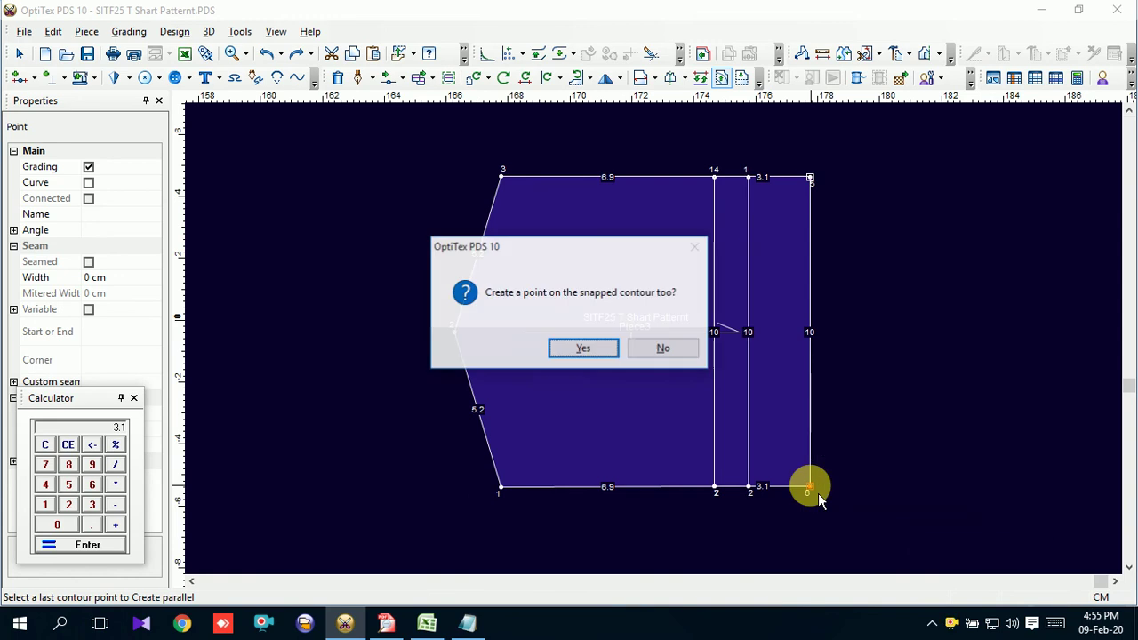
pyautogui.click(588, 347)
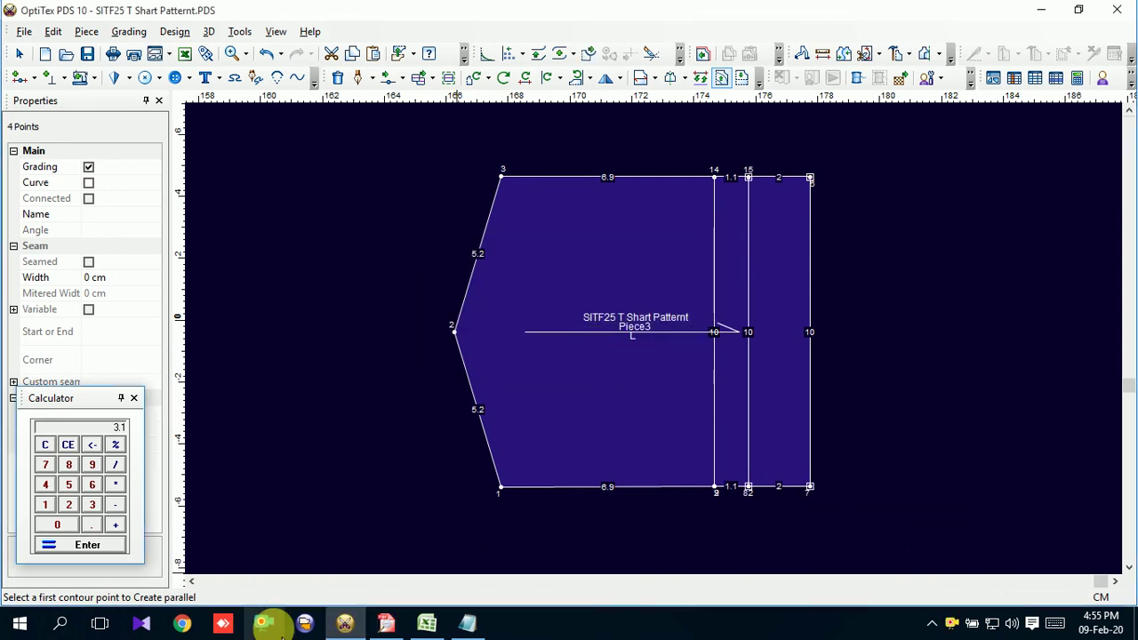
# Check the spec sheet PDF, return to the pattern, and switch back to piece selection.
pyautogui.click(389, 625)
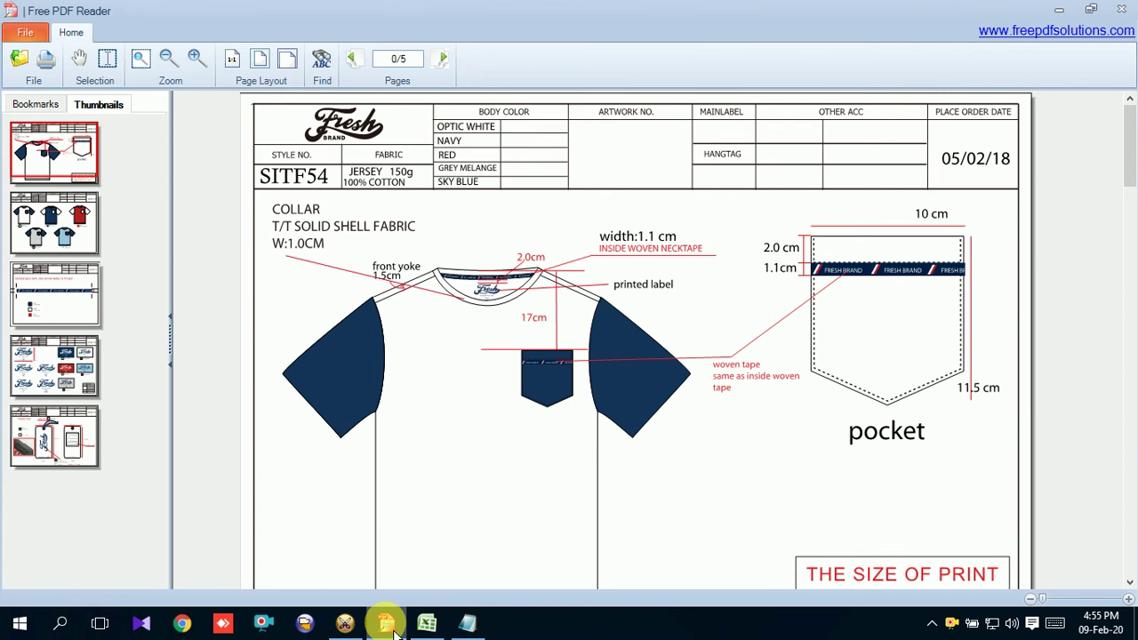
pyautogui.click(394, 630)
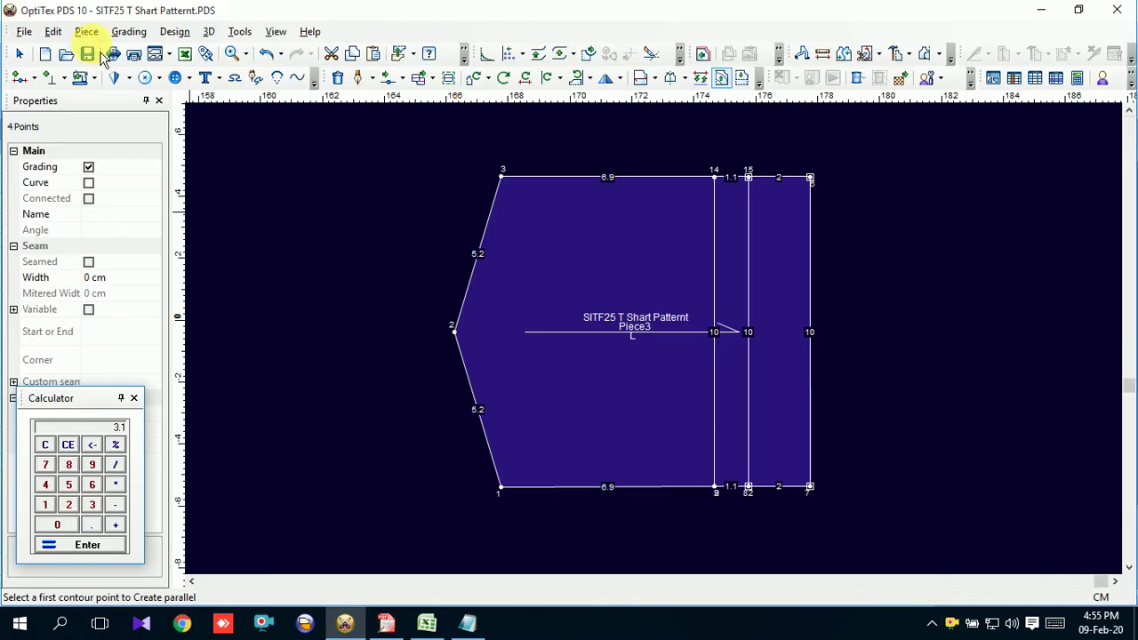
pyautogui.scroll(-2, 640, 347)
pyautogui.scroll(1, 655, 338)
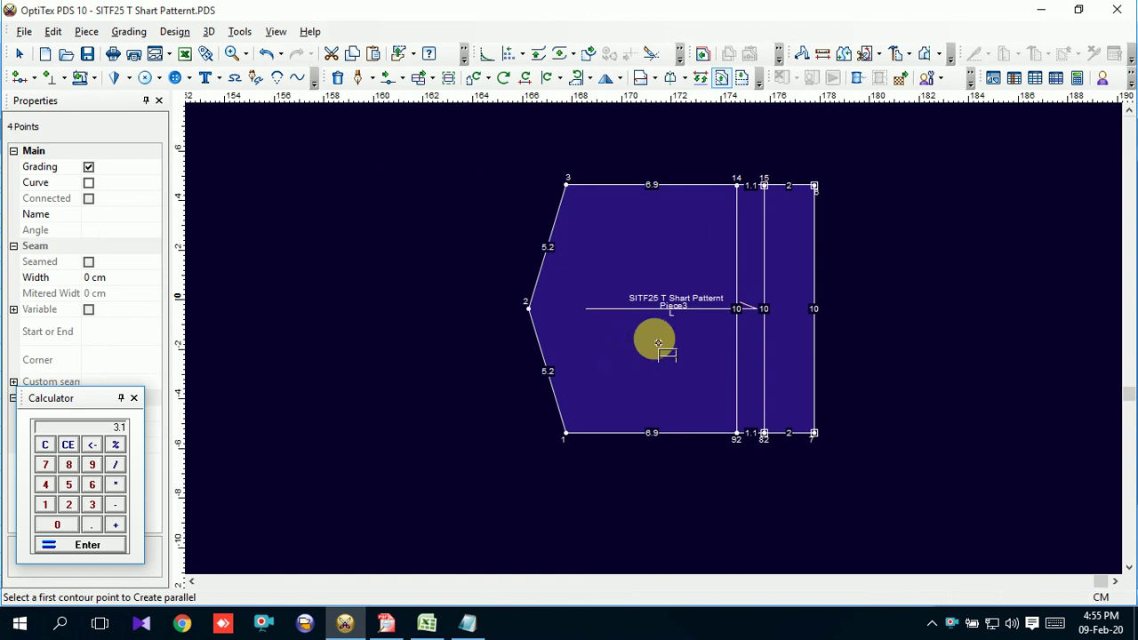
pyautogui.rightClick(921, 208)
pyautogui.click(923, 208)
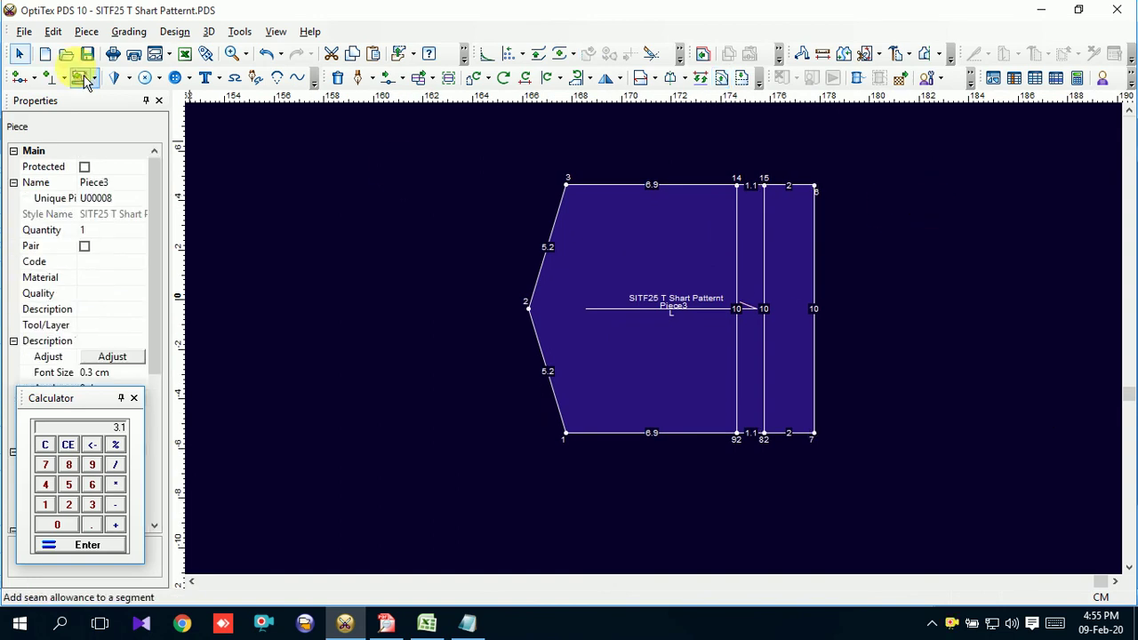
pyautogui.scroll(-1, 655, 344)
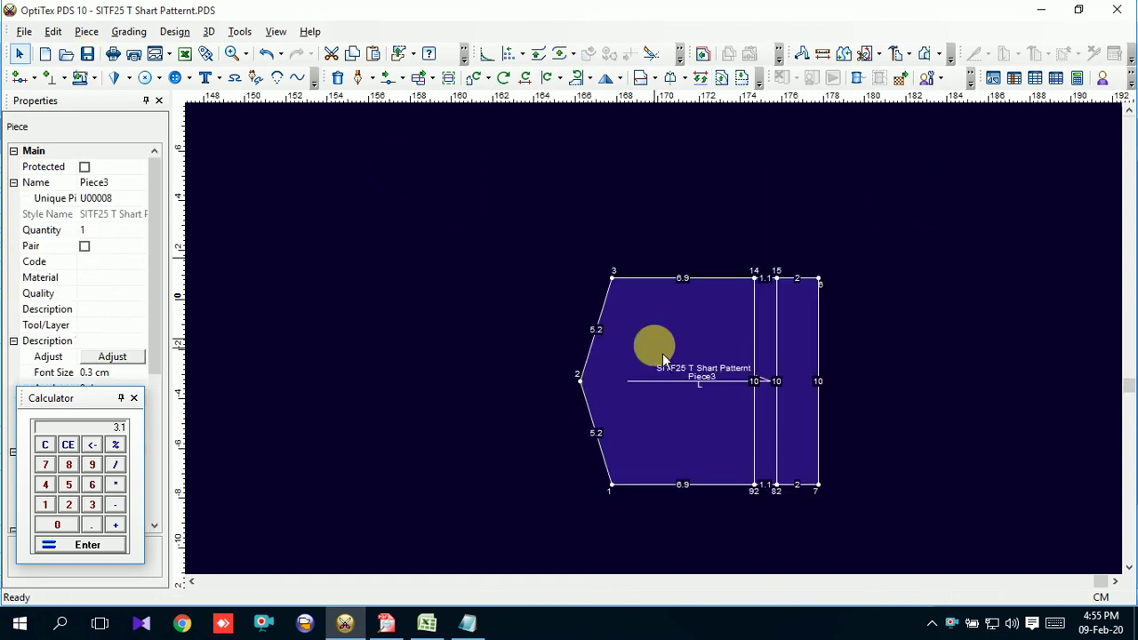
# Flip the FRONT 1X1 piece vertically and save the pattern file.
pyautogui.scroll(-4, 640, 338)
pyautogui.scroll(2, 610, 351)
pyautogui.scroll(1, 566, 318)
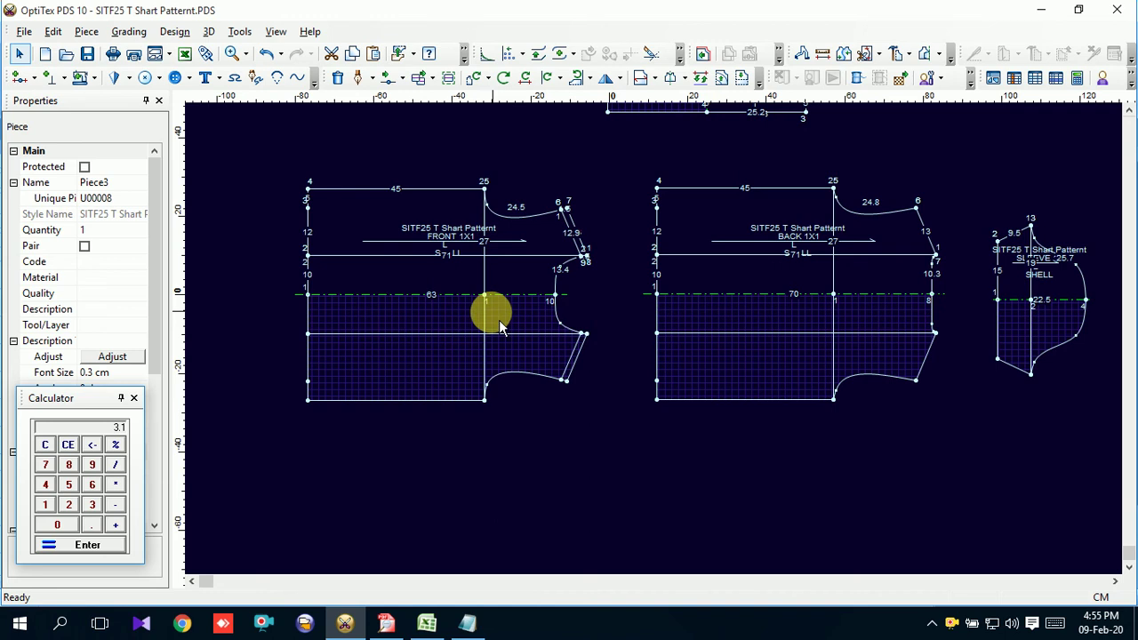
pyautogui.scroll(1, 655, 315)
pyautogui.click(678, 283)
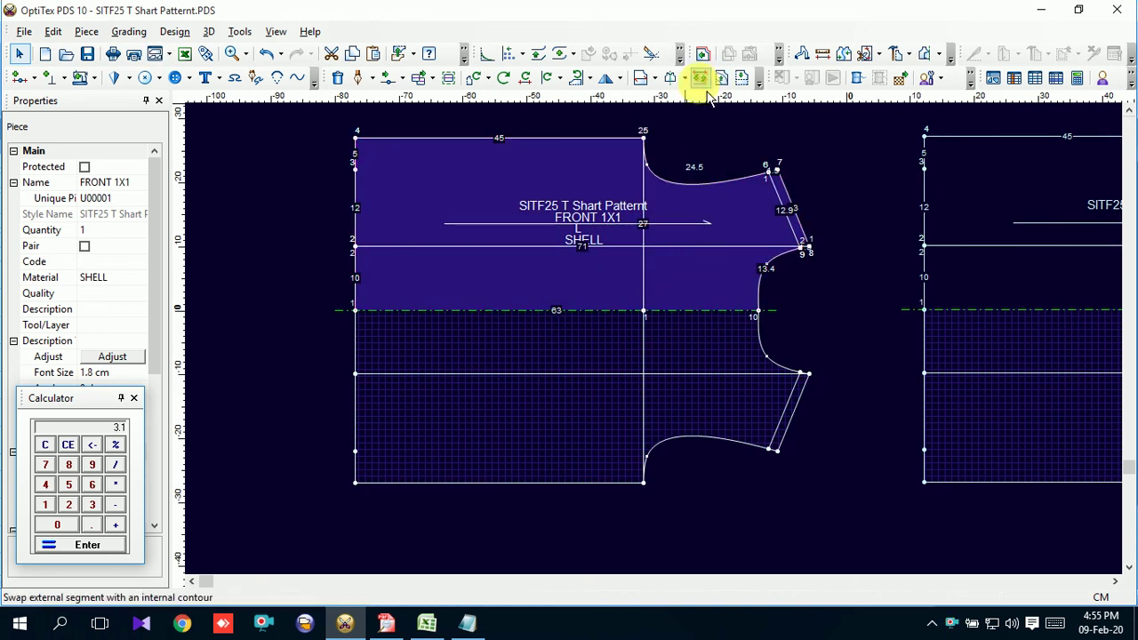
pyautogui.click(620, 79)
pyautogui.click(636, 125)
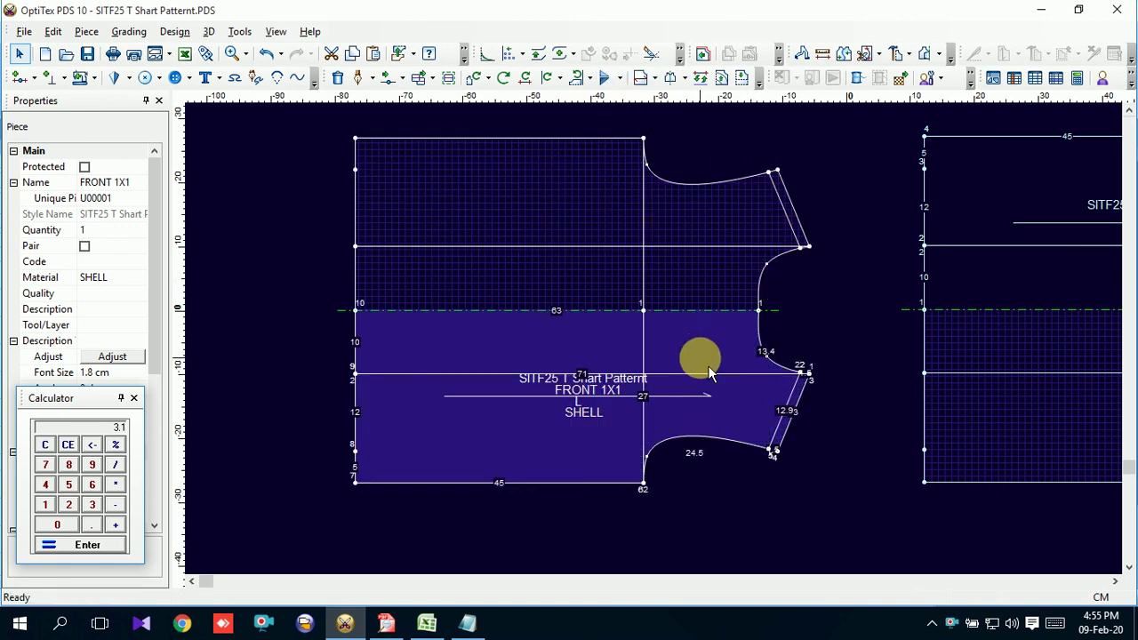
pyautogui.click(89, 55)
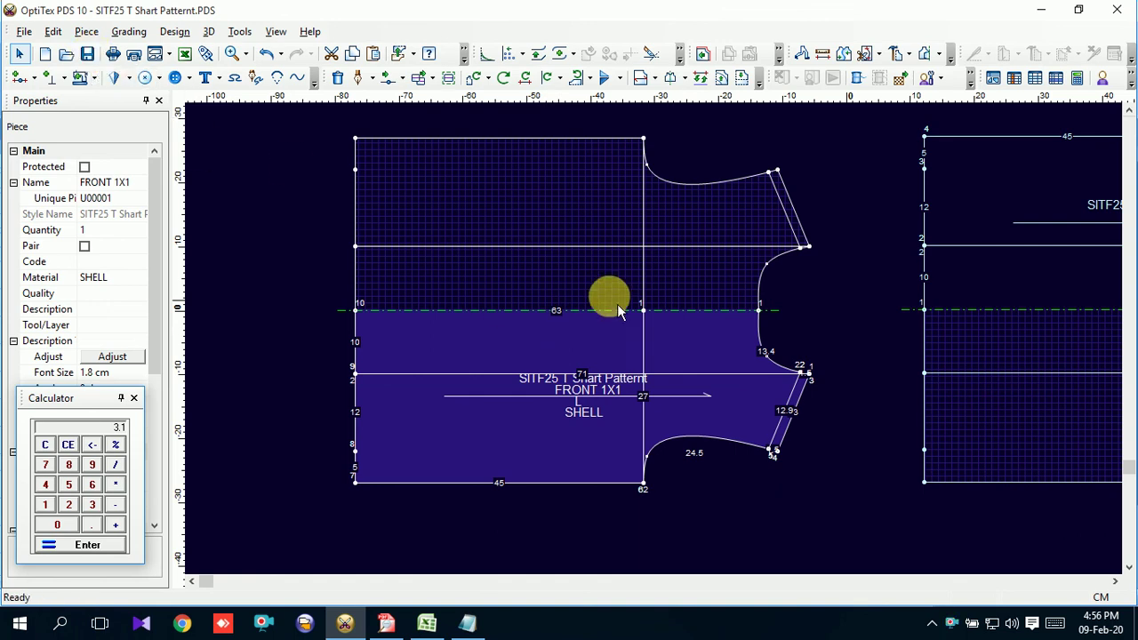
pyautogui.scroll(-1, 665, 351)
pyautogui.scroll(1, 666, 349)
pyautogui.scroll(1, 656, 336)
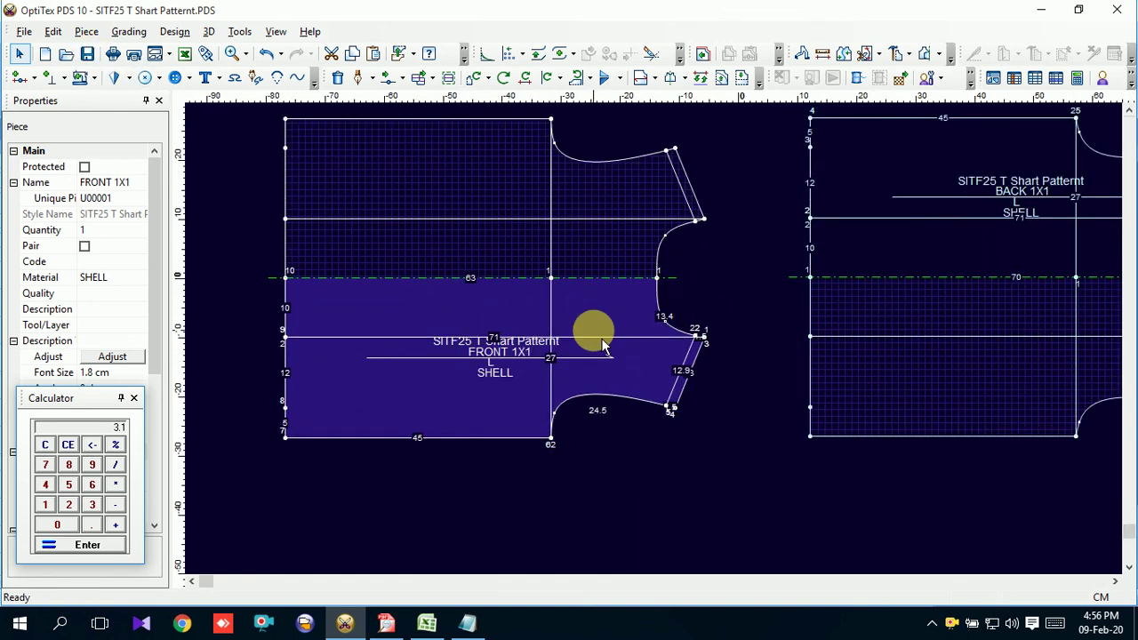
pyautogui.scroll(2, 623, 321)
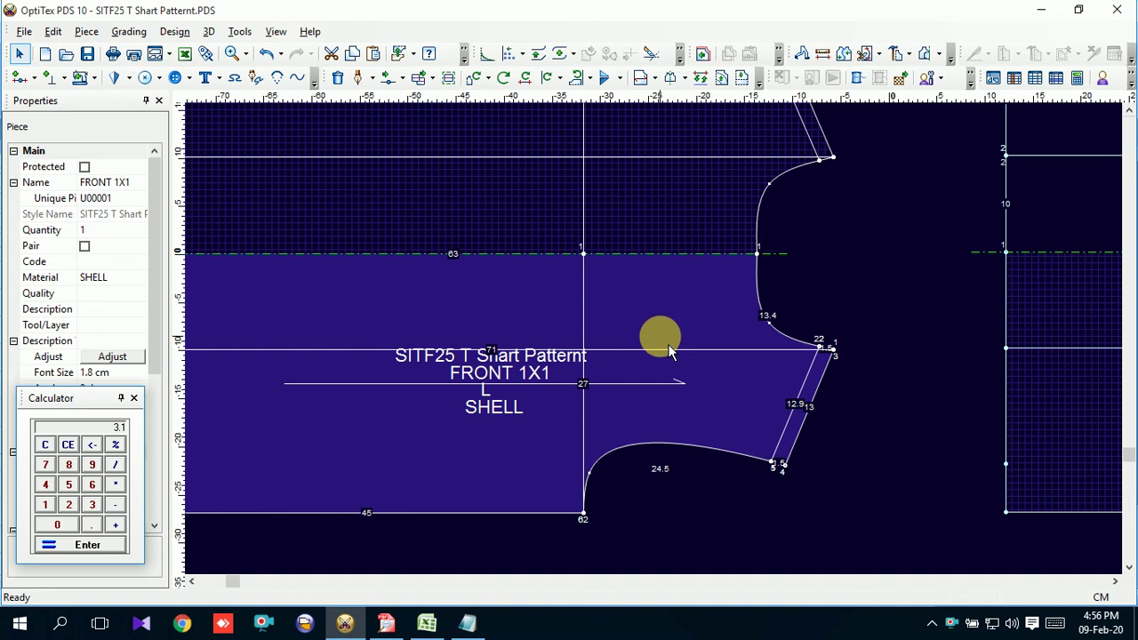
pyautogui.scroll(-2, 712, 351)
pyautogui.scroll(-2, 747, 354)
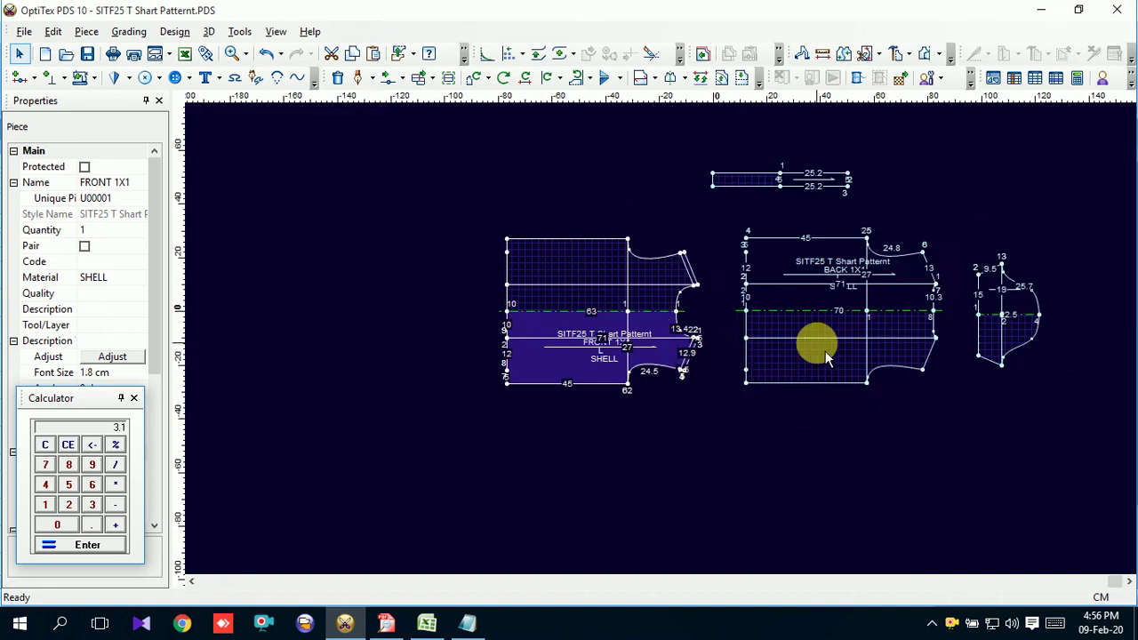
pyautogui.scroll(-2, 762, 358)
pyautogui.scroll(1, 525, 304)
pyautogui.scroll(2, 662, 350)
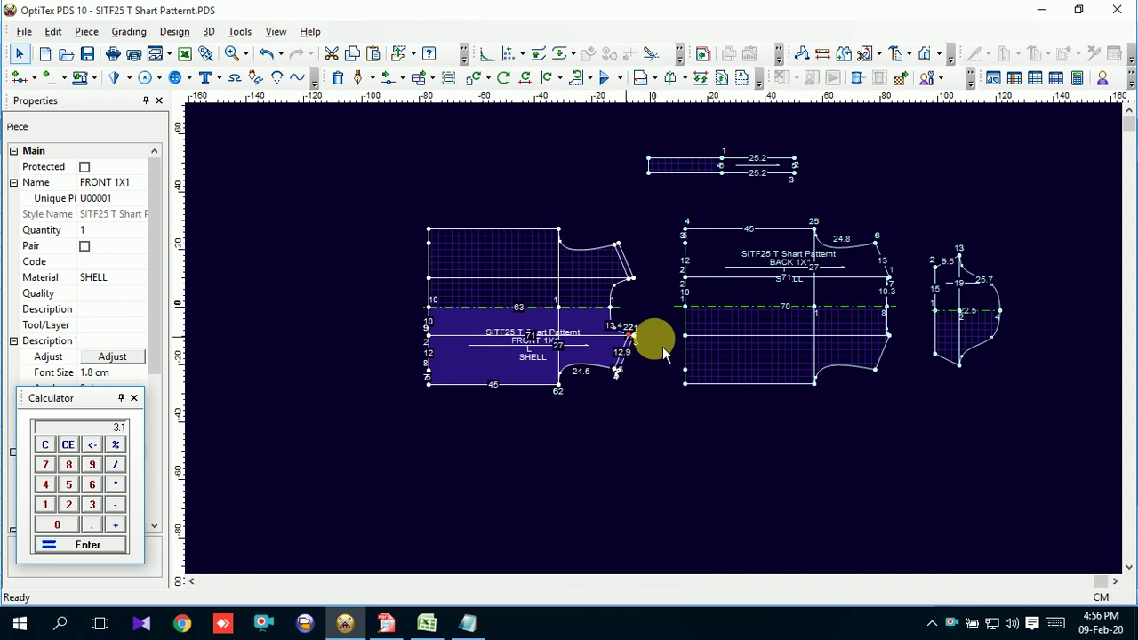
pyautogui.scroll(2, 662, 349)
pyautogui.scroll(1, 661, 349)
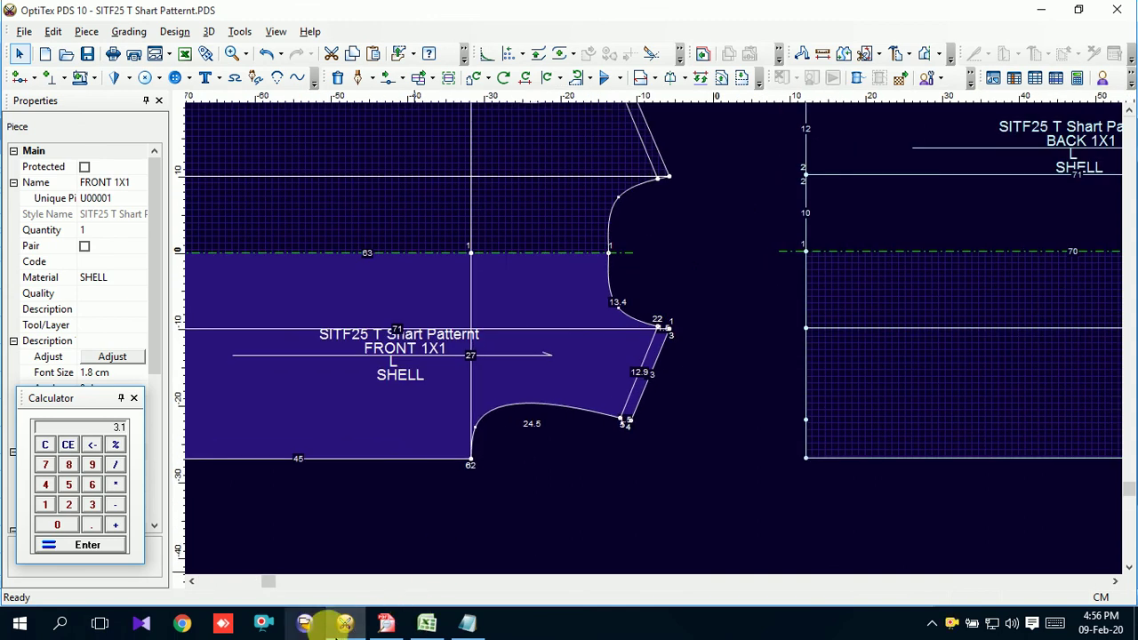
pyautogui.click(380, 625)
pyautogui.click(379, 625)
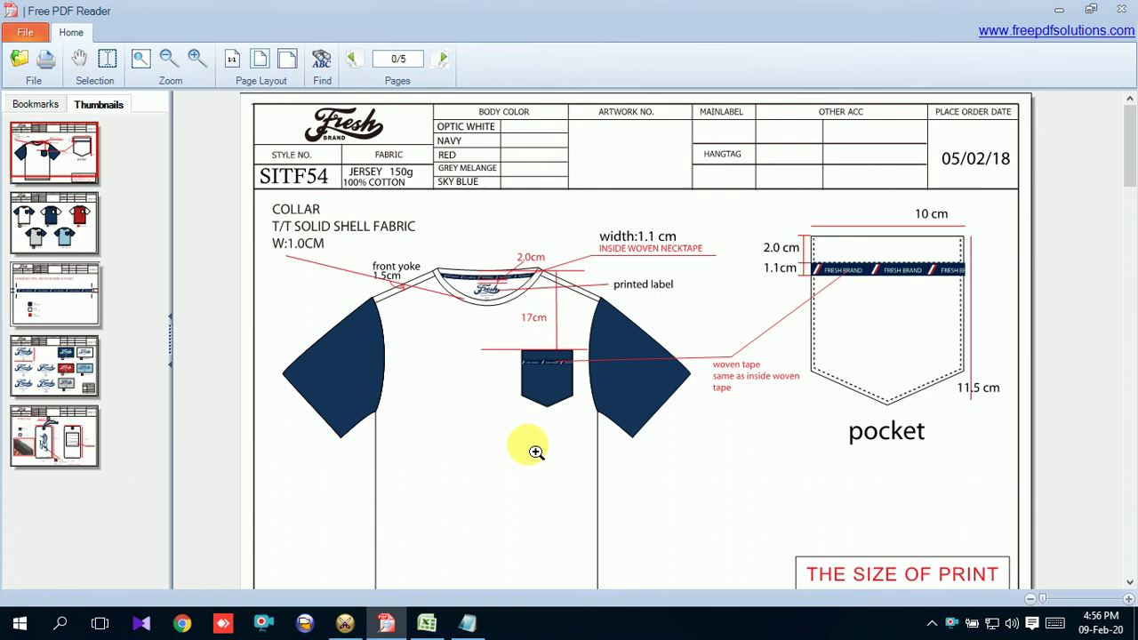
# Return from the spec sheet's pocket dimensions to the OptiTex pattern window.
pyautogui.click(345, 623)
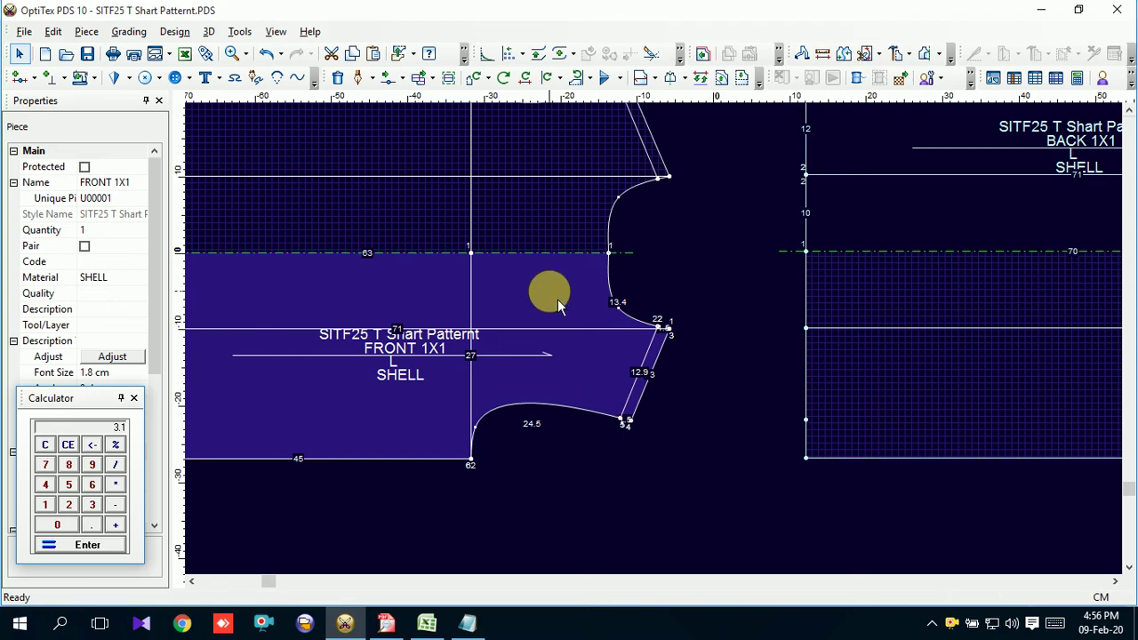
# Place a vertical guide at the front neck corner and offset it 17 cm across the front.
pyautogui.moveTo(183, 272); pyautogui.dragTo(677, 290)
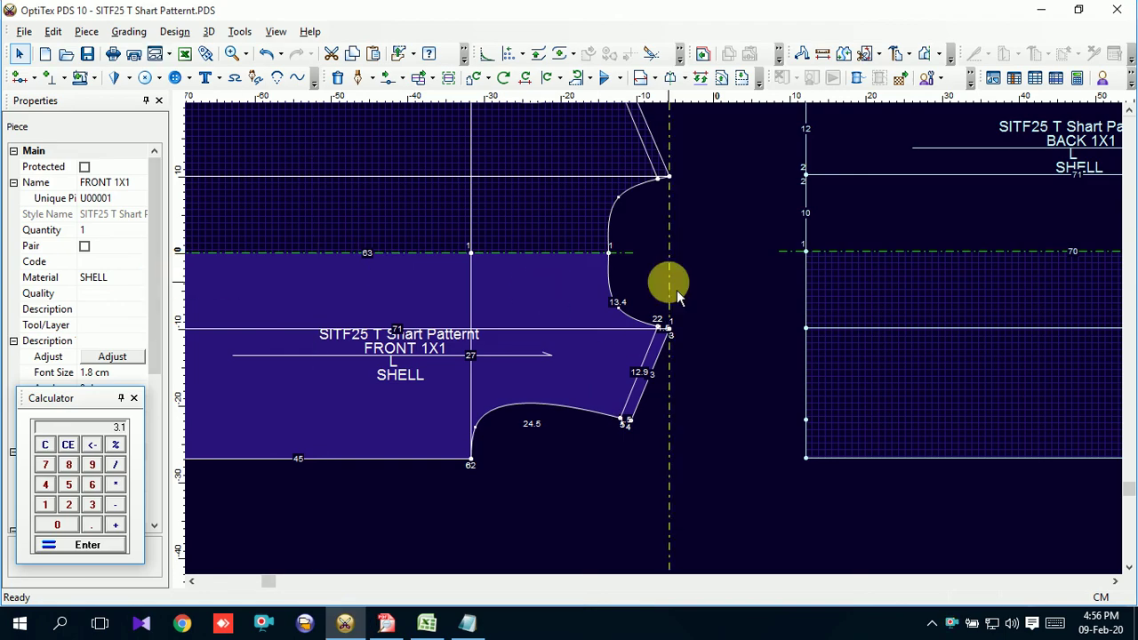
pyautogui.doubleClick(669, 374)
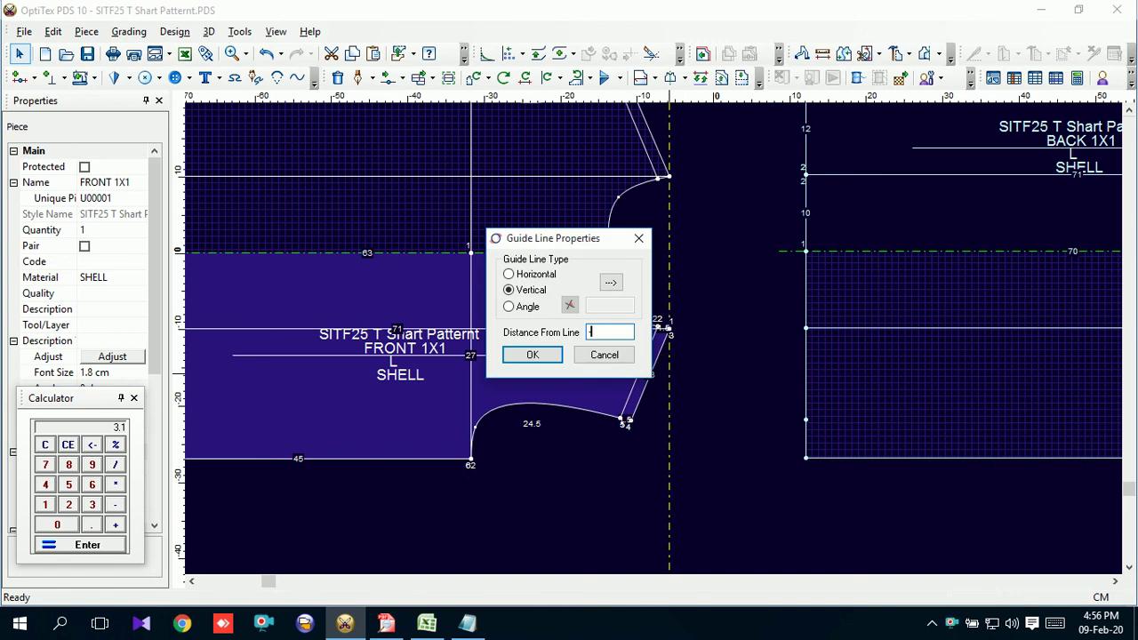
pyautogui.press('Return')
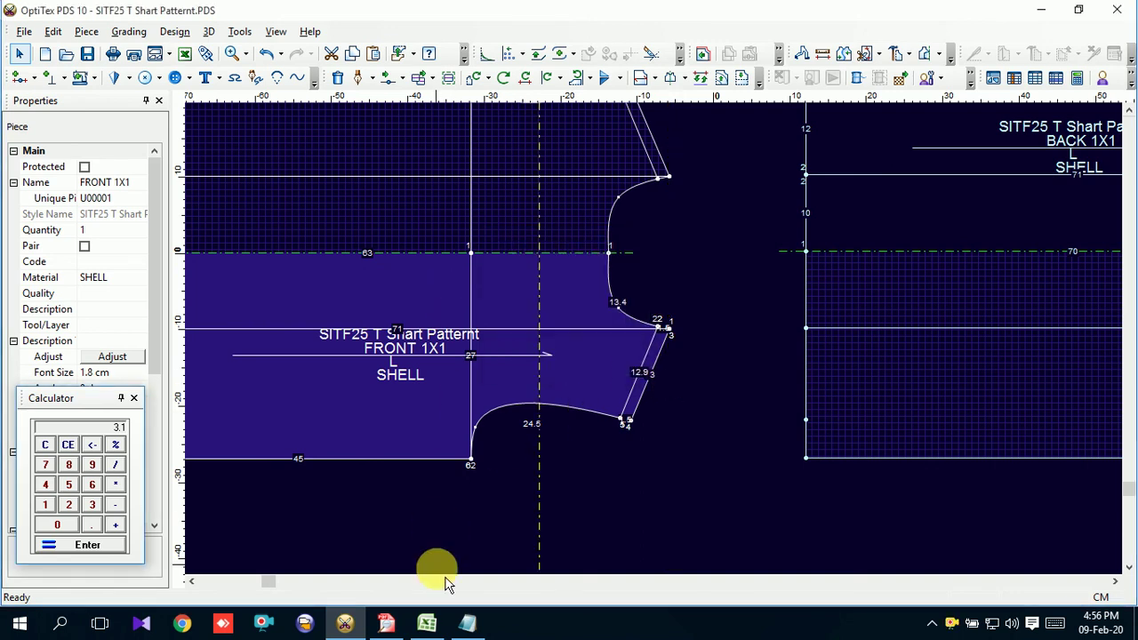
# Check the spec sheet PDF, then select the front piece's grain line.
pyautogui.click(395, 626)
pyautogui.click(397, 633)
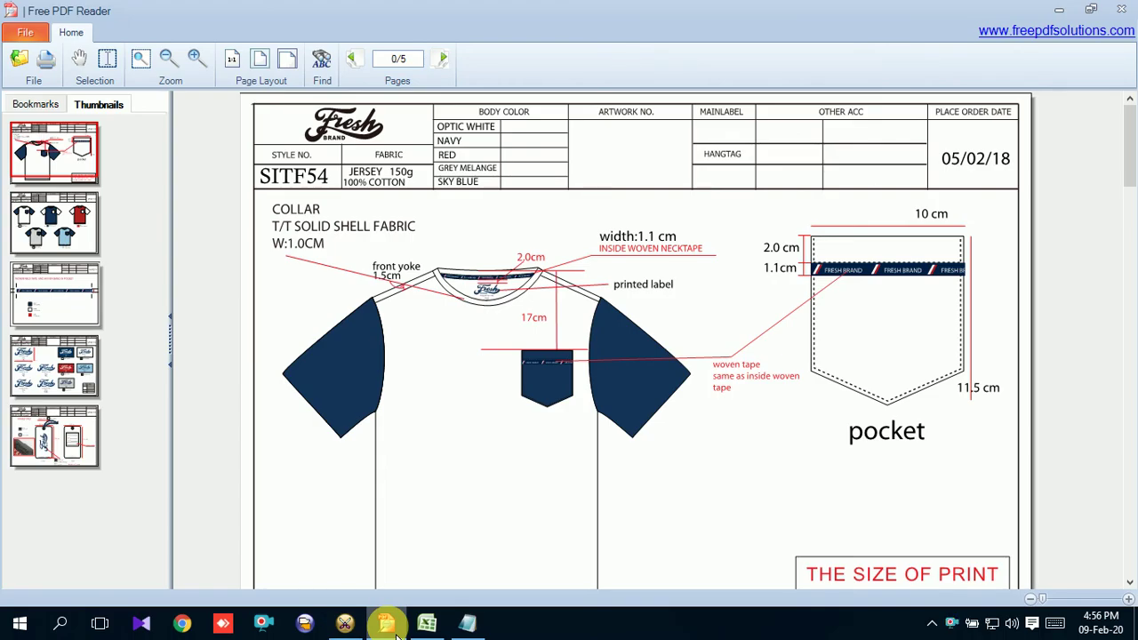
pyautogui.click(397, 633)
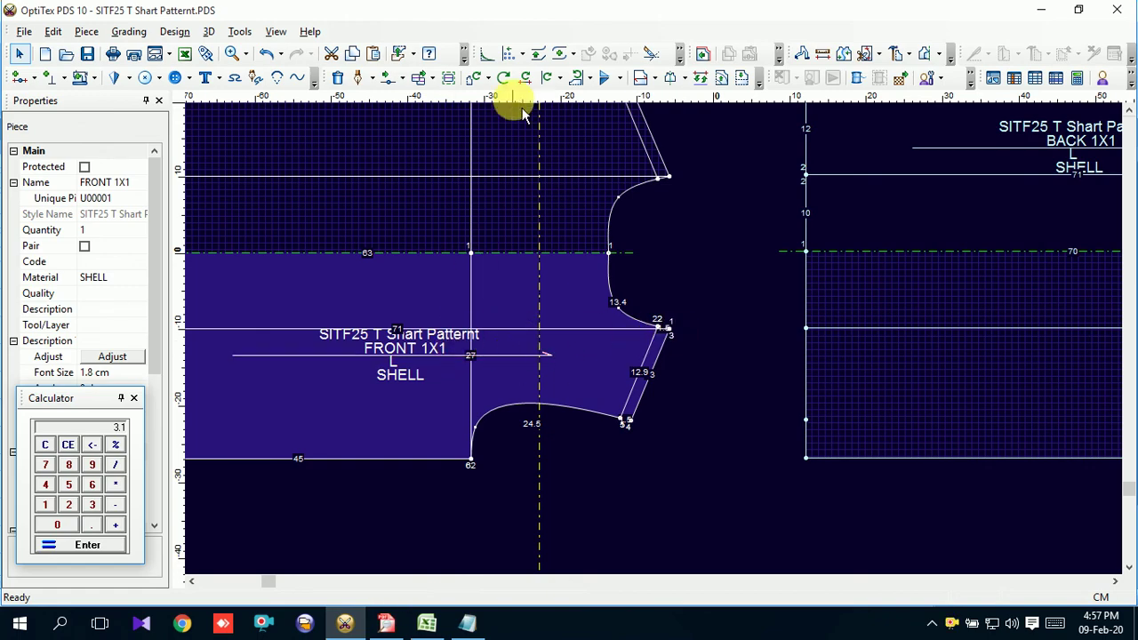
pyautogui.click(512, 367)
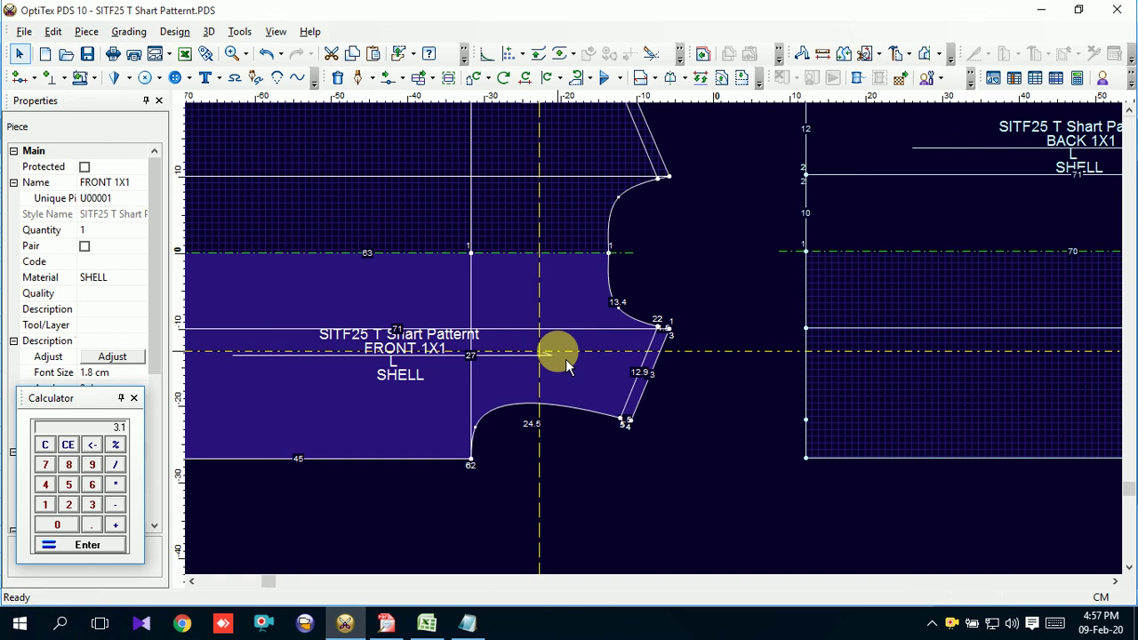
pyautogui.scroll(-3, 528, 389)
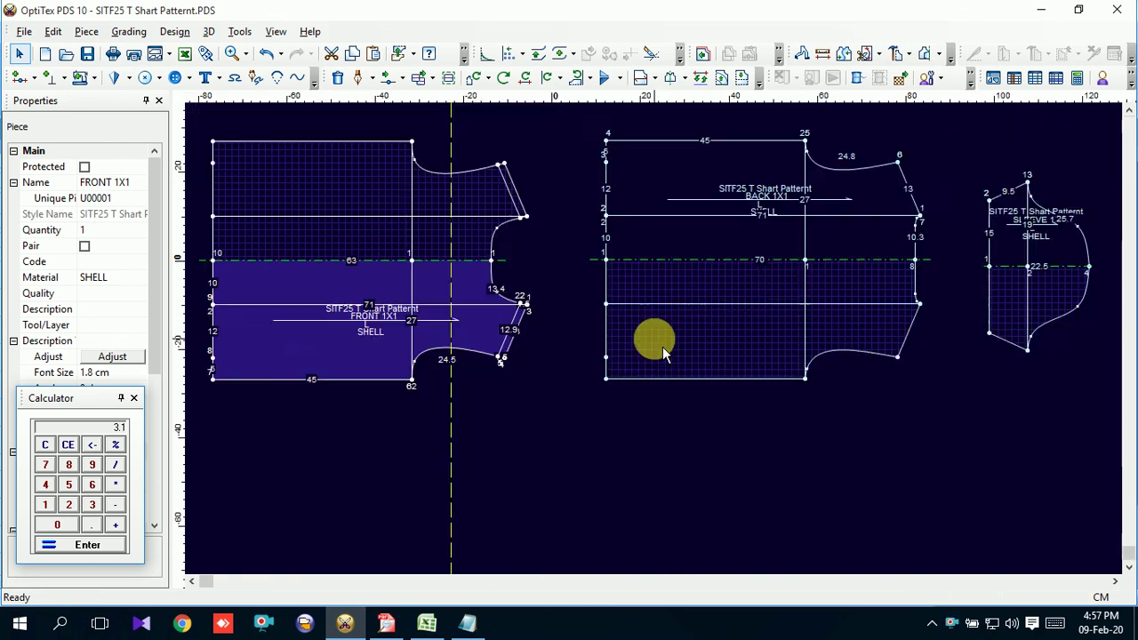
# Move Piece3 onto the FRONT 1X1 piece at the 17 cm guide.
pyautogui.scroll(2, 924, 368)
pyautogui.scroll(3, 661, 347)
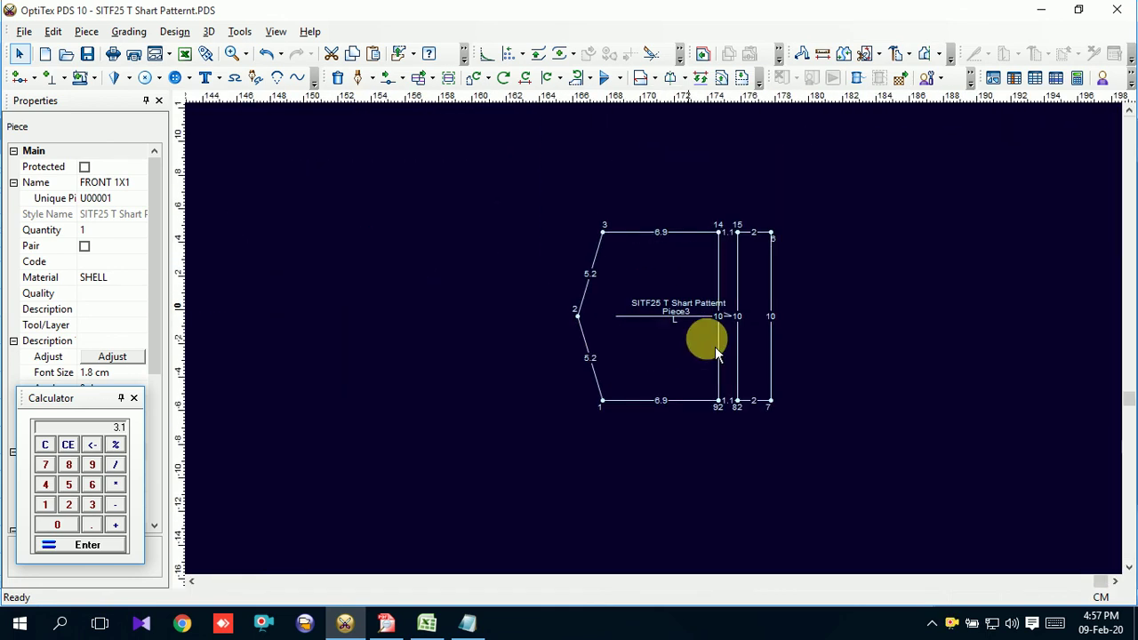
pyautogui.click(777, 242)
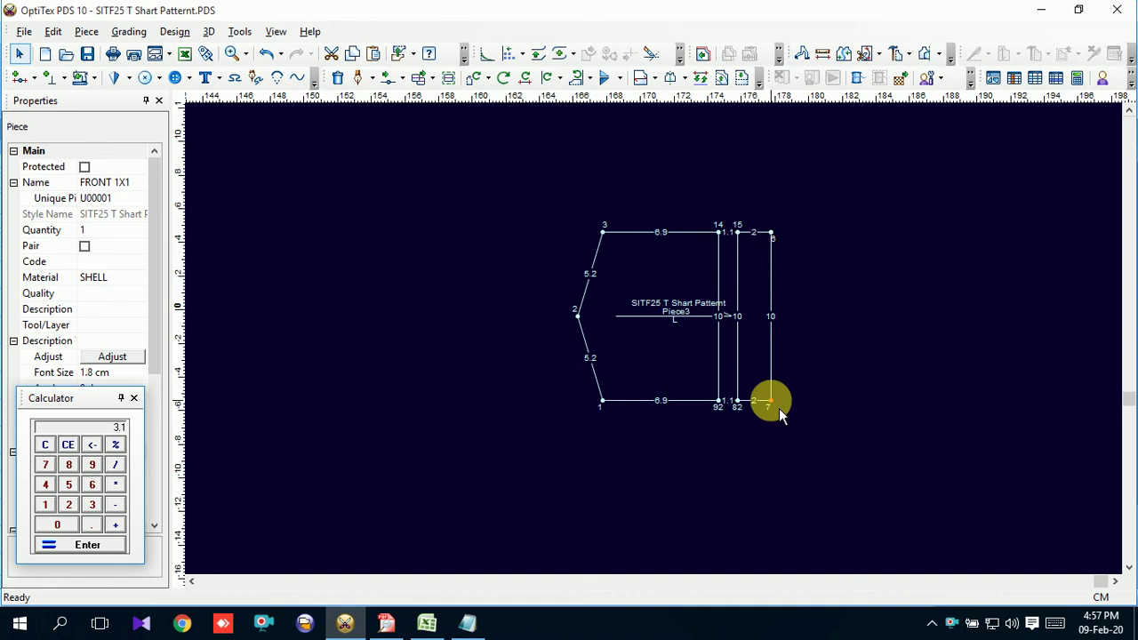
pyautogui.moveTo(779, 409); pyautogui.dragTo(627, 351)
pyautogui.scroll(1, 627, 347)
pyautogui.scroll(-1, 450, 338)
pyautogui.scroll(1, 655, 323)
pyautogui.scroll(1, 660, 342)
pyautogui.moveTo(663, 345); pyautogui.dragTo(671, 352)
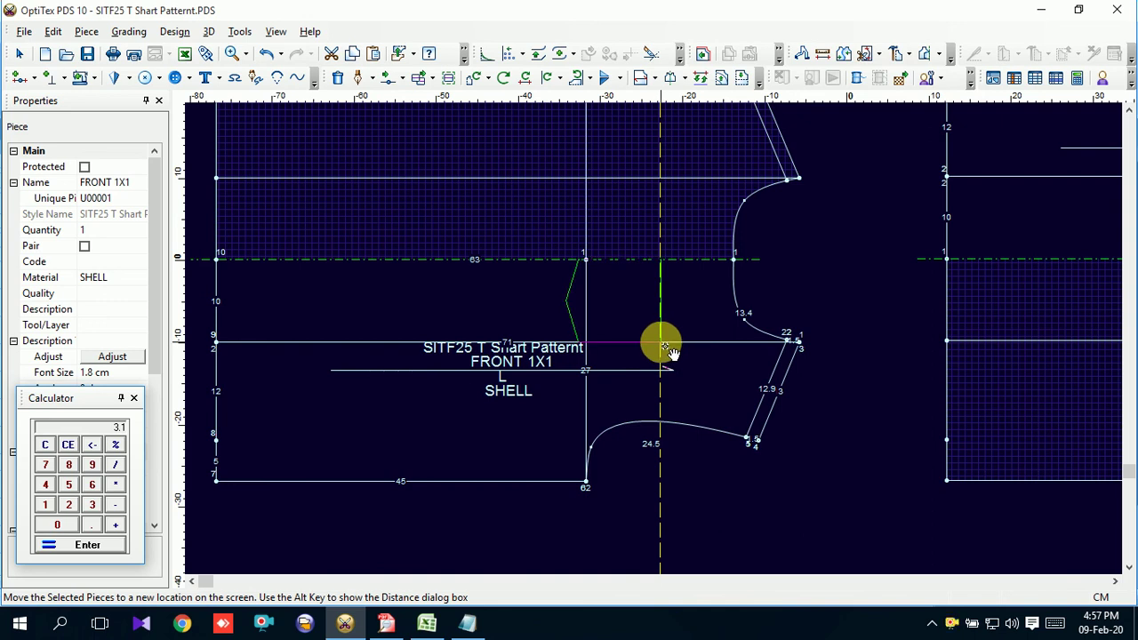
pyautogui.moveTo(665, 346); pyautogui.dragTo(669, 384)
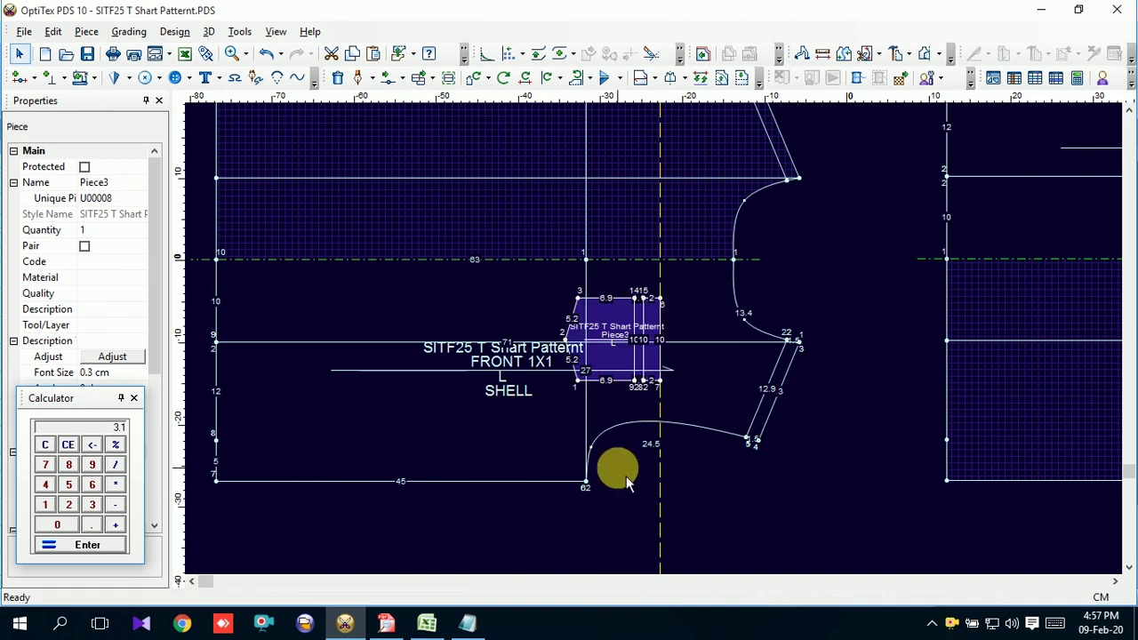
# Check the spec sheet, then nudge Piece3 slightly lower on the front.
pyautogui.click(386, 622)
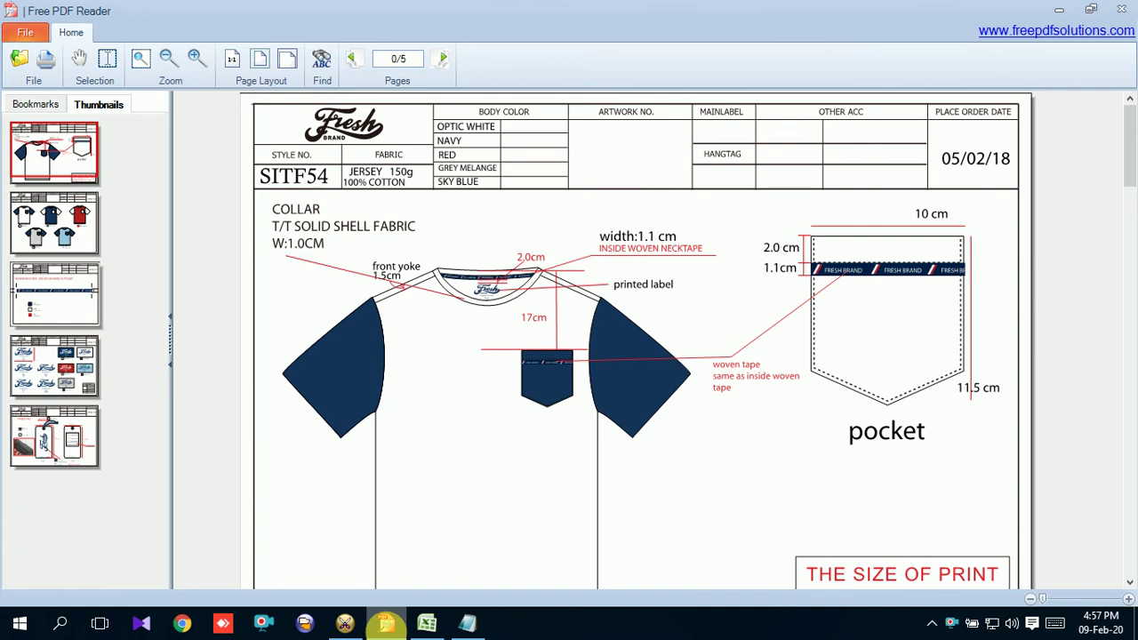
pyautogui.click(386, 623)
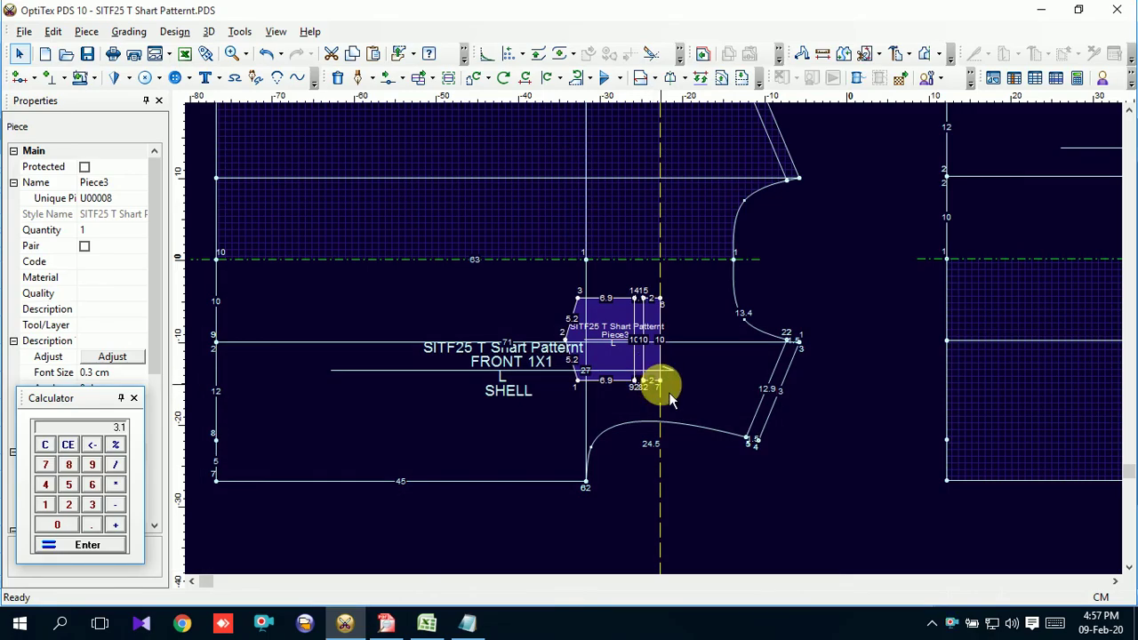
pyautogui.moveTo(667, 389)
pyautogui.mouseDown()
pyautogui.moveTo(668, 402)
pyautogui.moveTo(656, 386)
pyautogui.mouseUp()
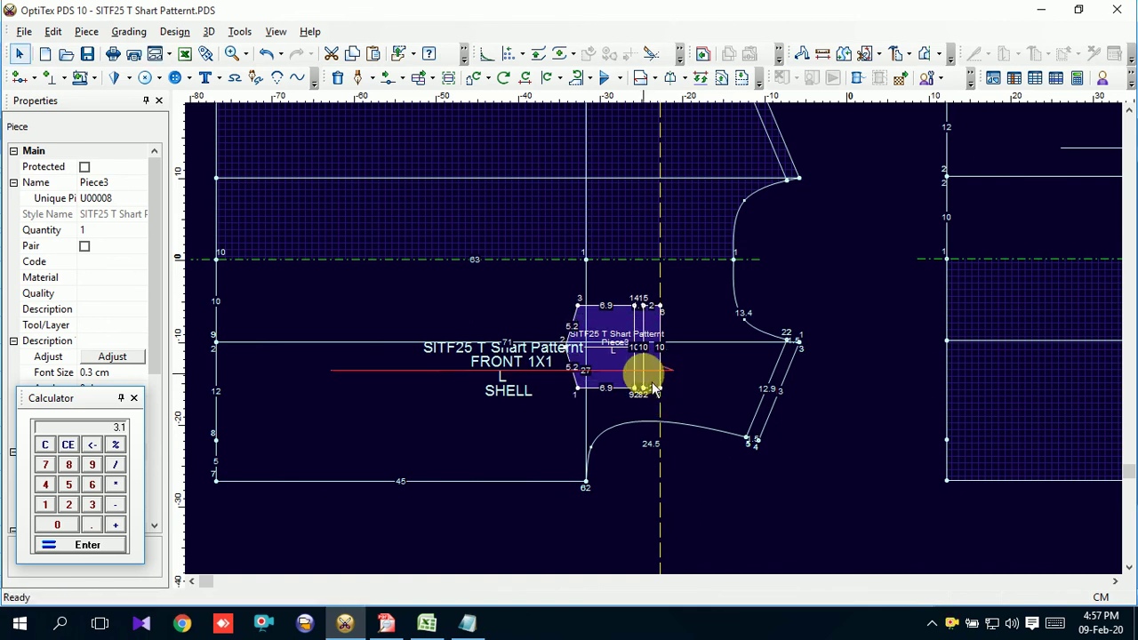
pyautogui.scroll(2, 645, 382)
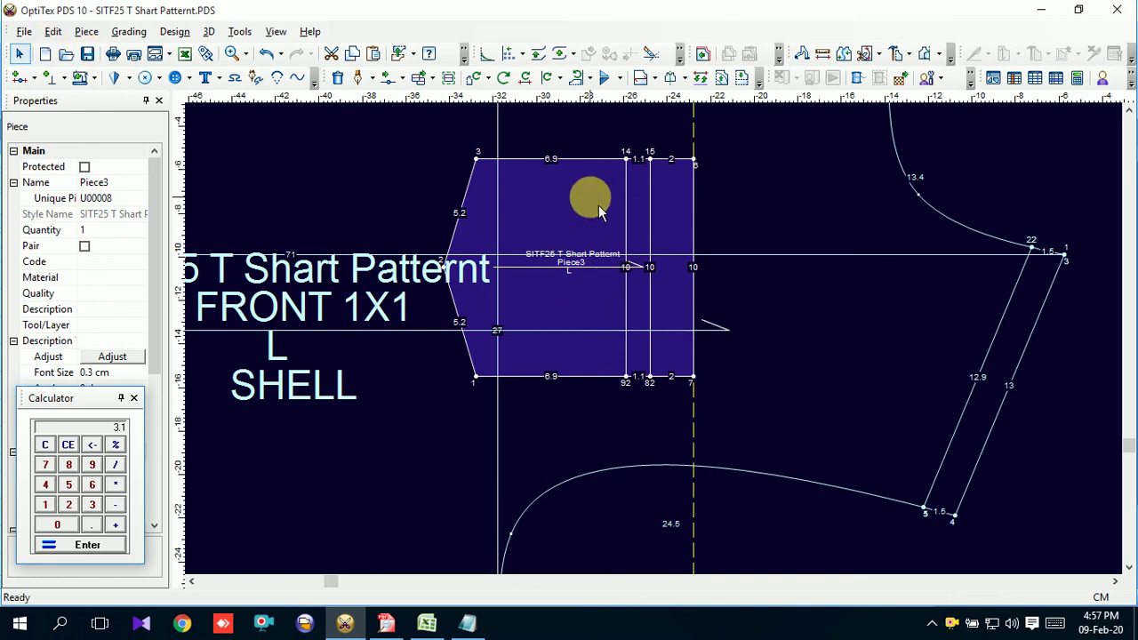
# Start an internal contour at Piece3's top-right and top-left corners, confirming each point.
pyautogui.press('d')
pyautogui.click(737, 148)
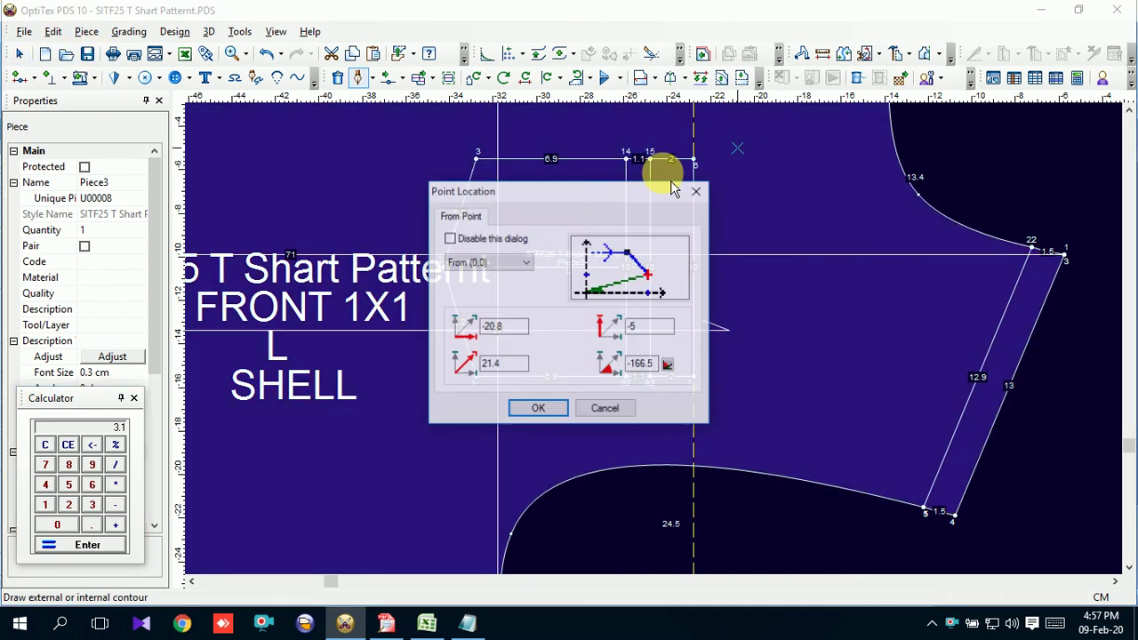
pyautogui.click(551, 418)
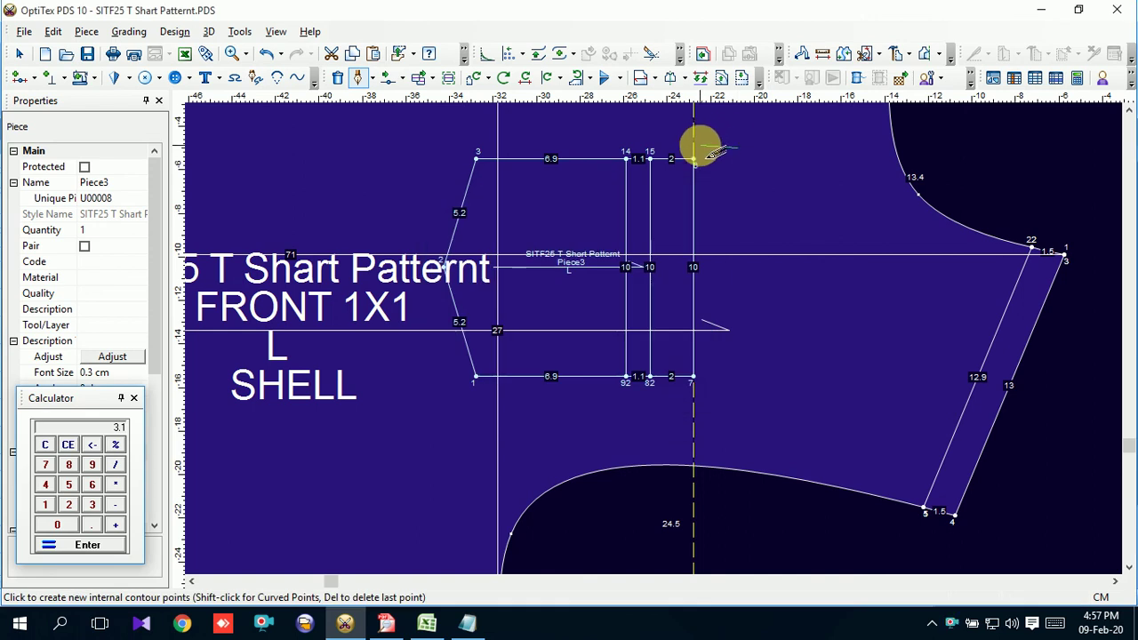
pyautogui.click(701, 171)
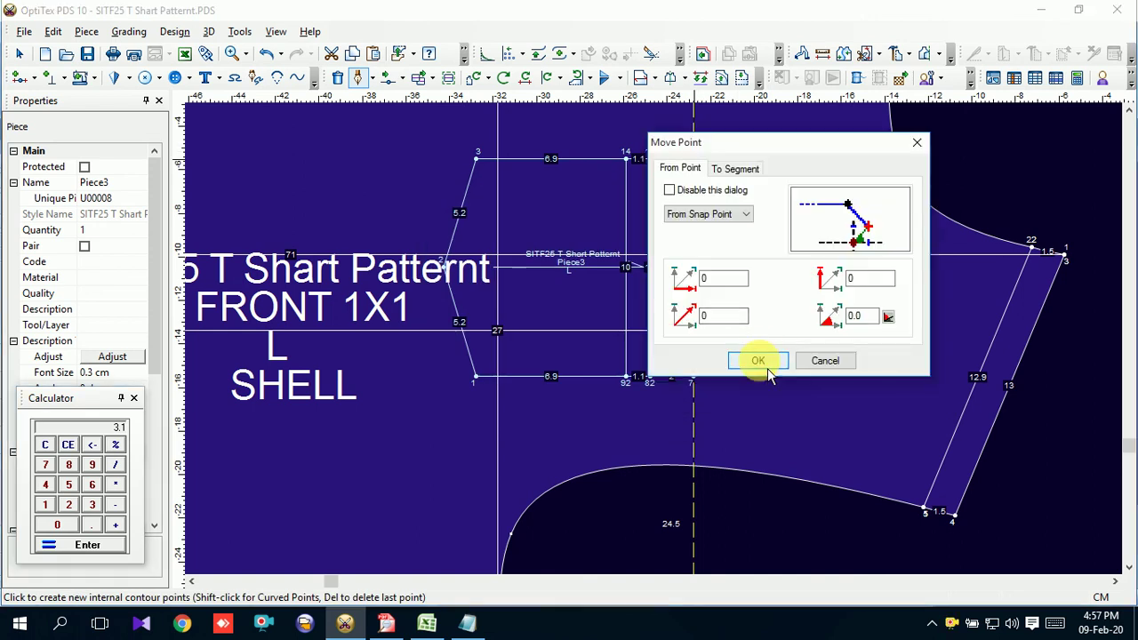
pyautogui.click(758, 360)
pyautogui.click(484, 167)
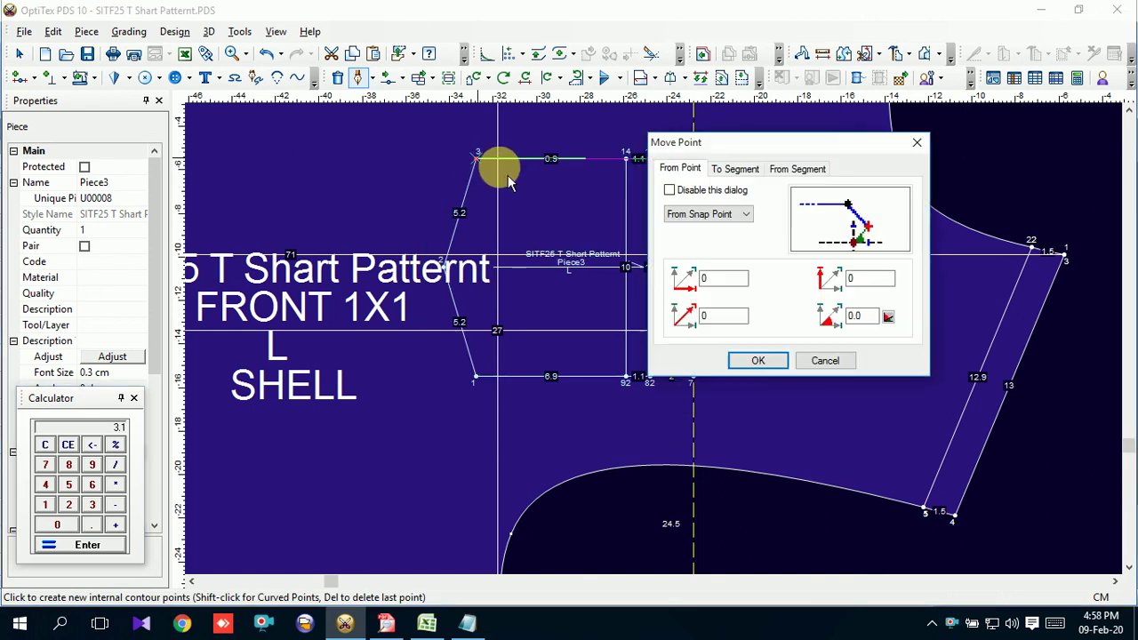
pyautogui.click(758, 360)
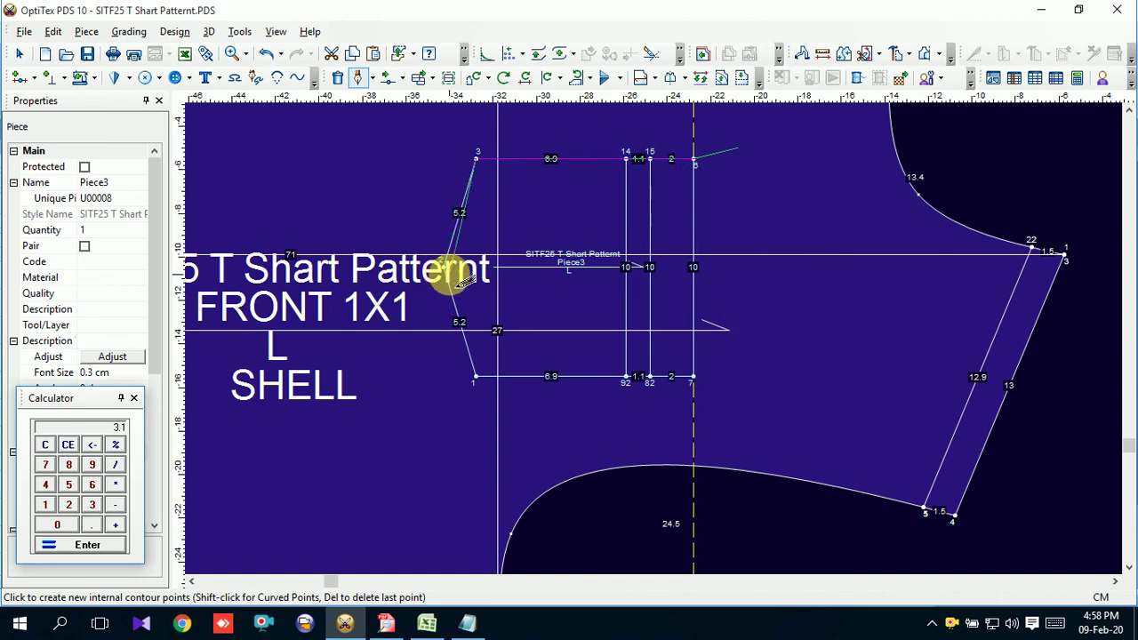
# Continue the contour through the left tip, bottom corners and up the right side.
pyautogui.click(443, 269)
pyautogui.click(755, 360)
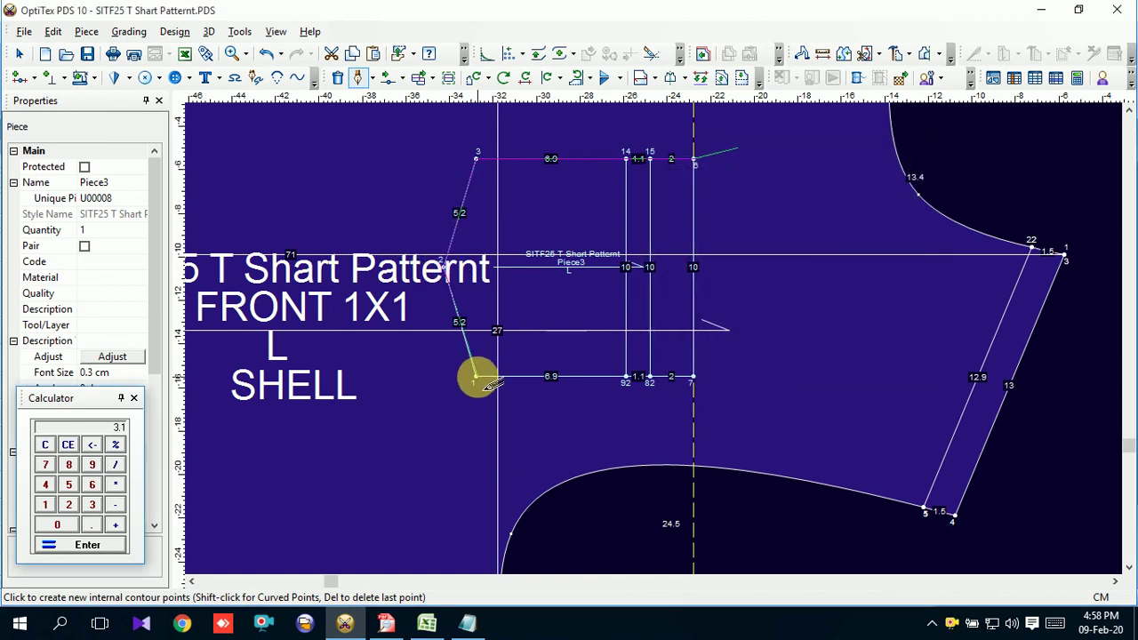
pyautogui.click(478, 380)
pyautogui.click(760, 359)
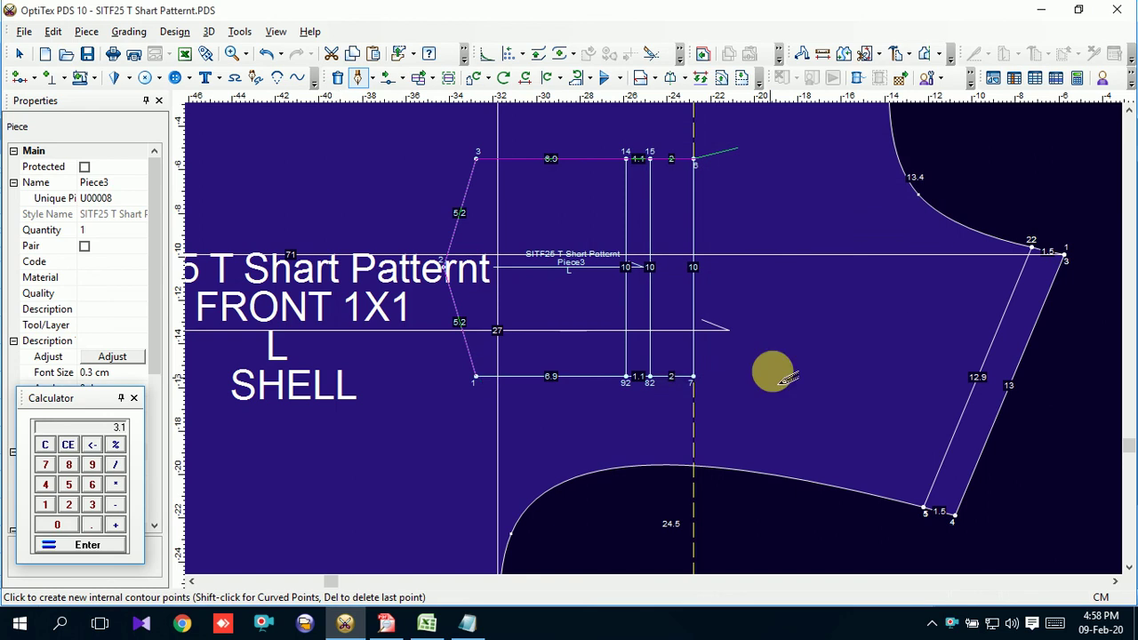
pyautogui.click(693, 378)
pyautogui.press('Return')
pyautogui.click(695, 161)
pyautogui.click(758, 359)
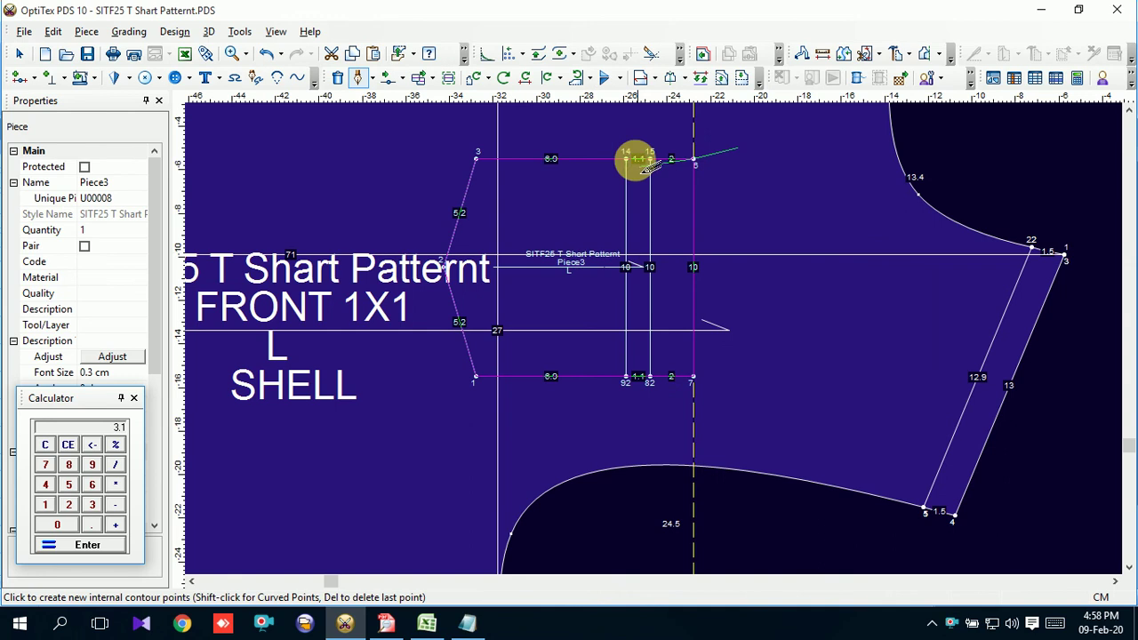
# Finish the internal contour and move Piece3 away to the upper right.
pyautogui.rightClick(721, 149)
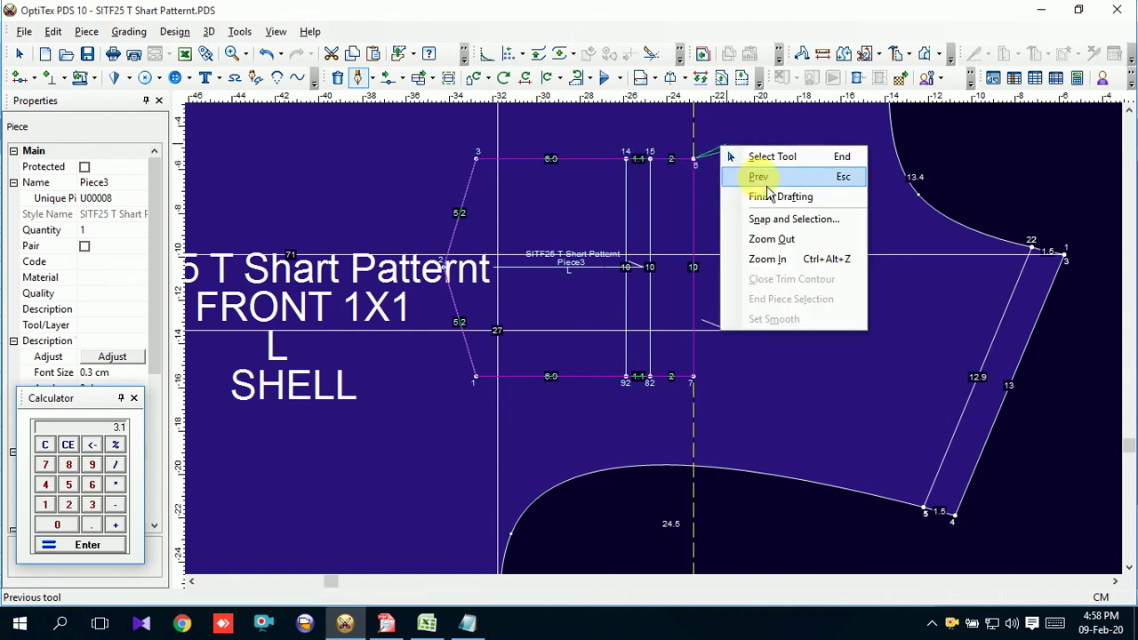
pyautogui.click(772, 198)
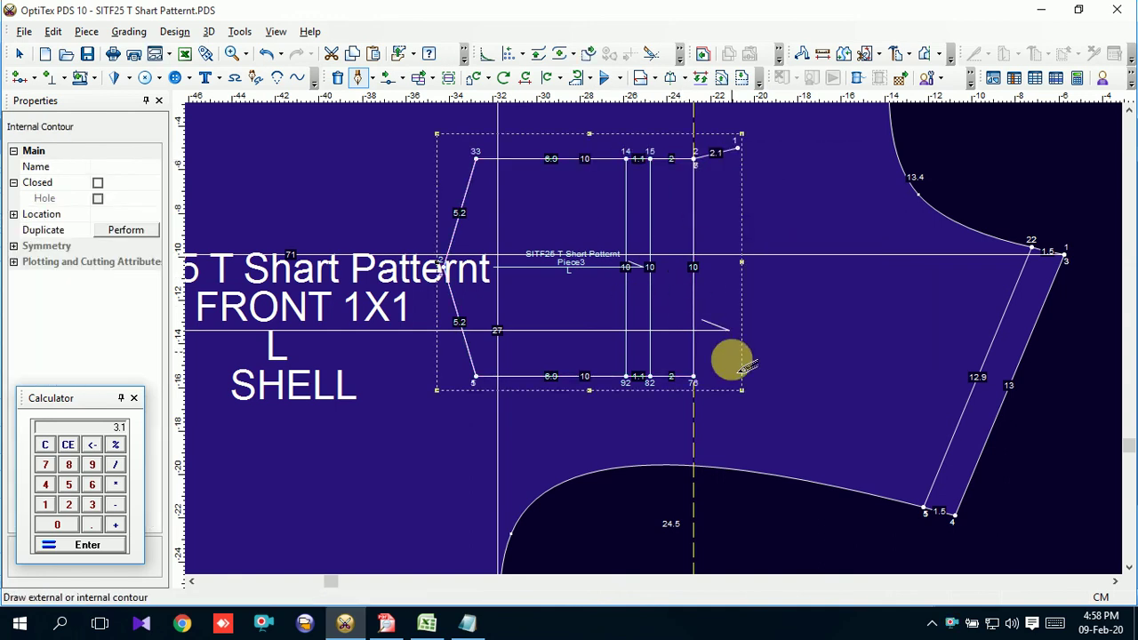
pyautogui.click(695, 381)
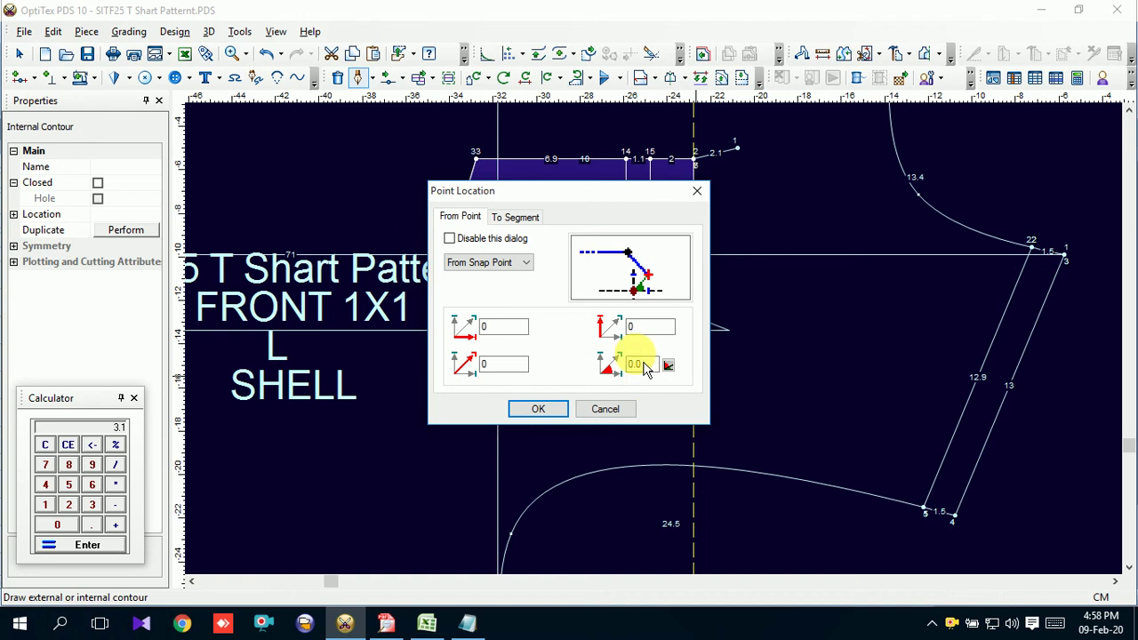
pyautogui.click(697, 190)
pyautogui.moveTo(617, 287); pyautogui.dragTo(876, 191)
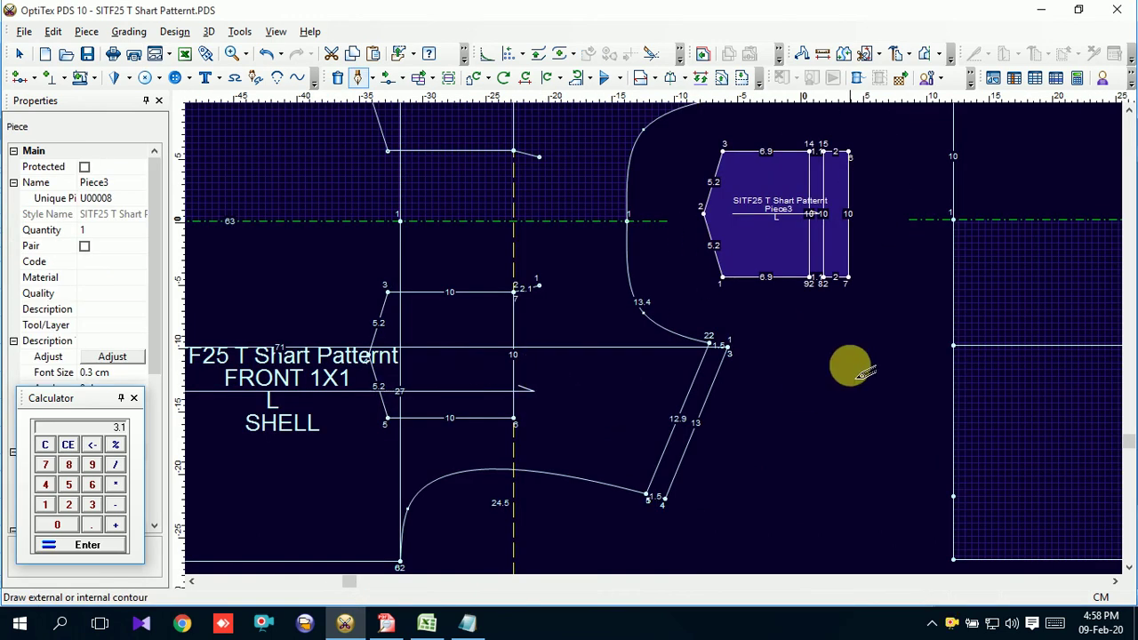
# Trim the stray 2.1 tail off FRONT 1X1's internal contour.
pyautogui.rightClick(839, 352)
pyautogui.click(886, 364)
pyautogui.scroll(2, 662, 346)
pyautogui.scroll(1, 631, 237)
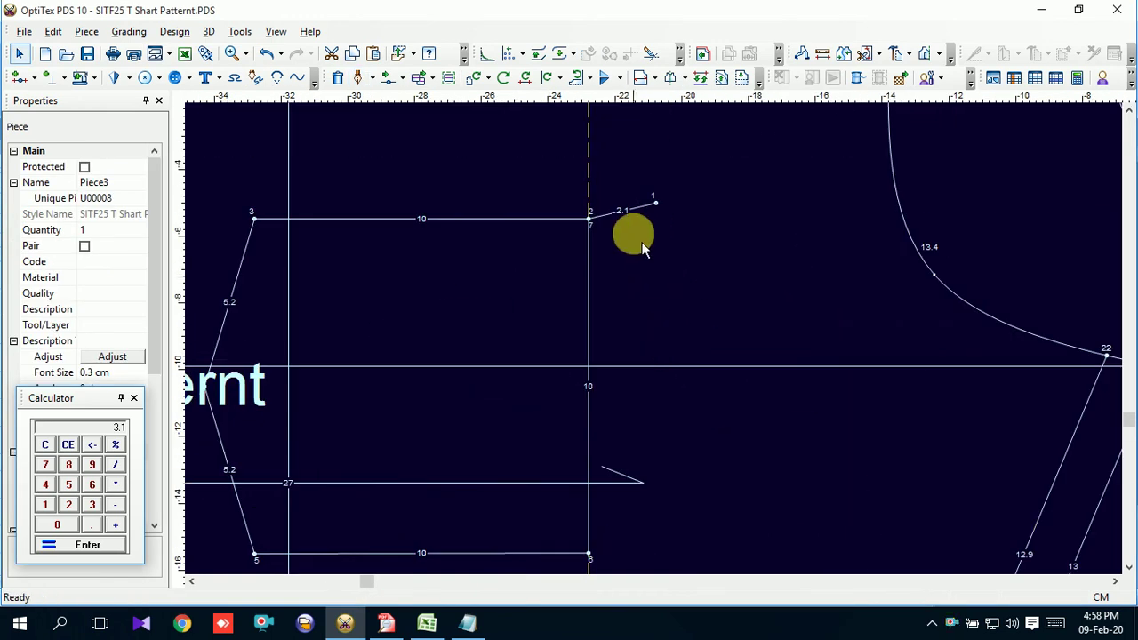
pyautogui.click(457, 160)
pyautogui.click(651, 53)
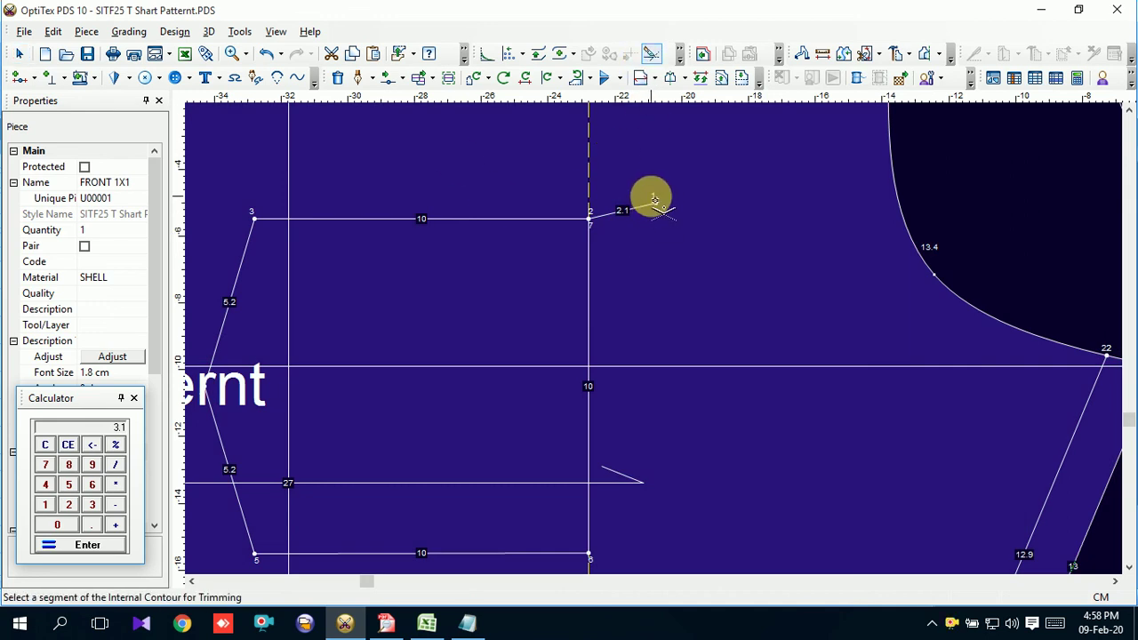
pyautogui.click(661, 207)
pyautogui.scroll(-2, 656, 338)
pyautogui.rightClick(824, 243)
pyautogui.click(856, 256)
# Pull the armhole curve point inward twice so the curve measures 12.9.
pyautogui.scroll(-1, 799, 322)
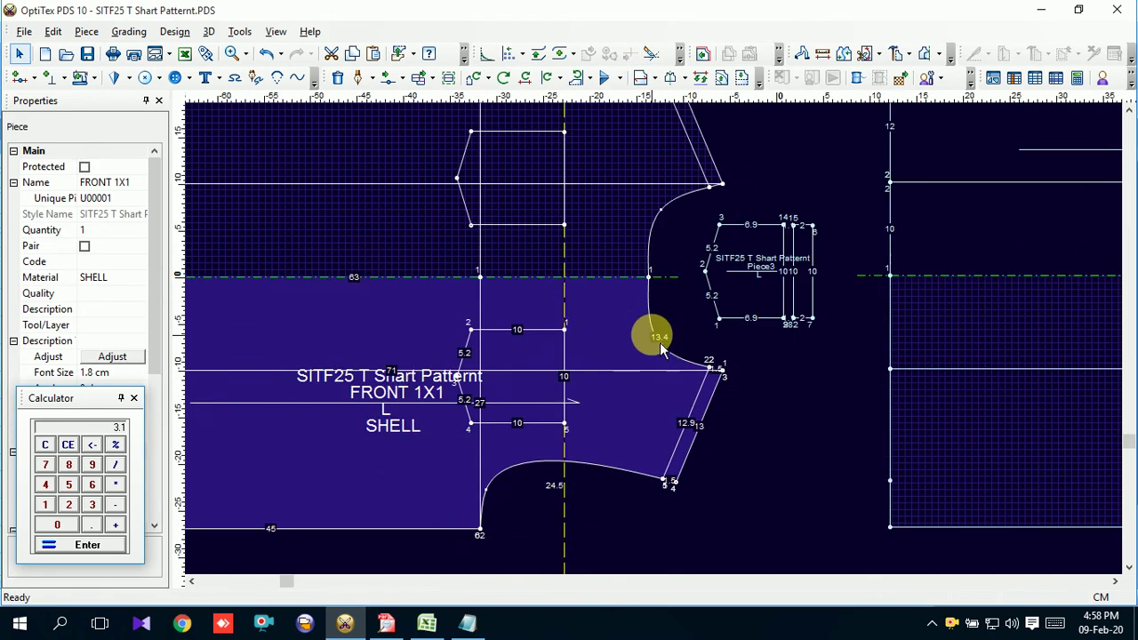
pyautogui.scroll(2, 658, 338)
pyautogui.click(684, 384)
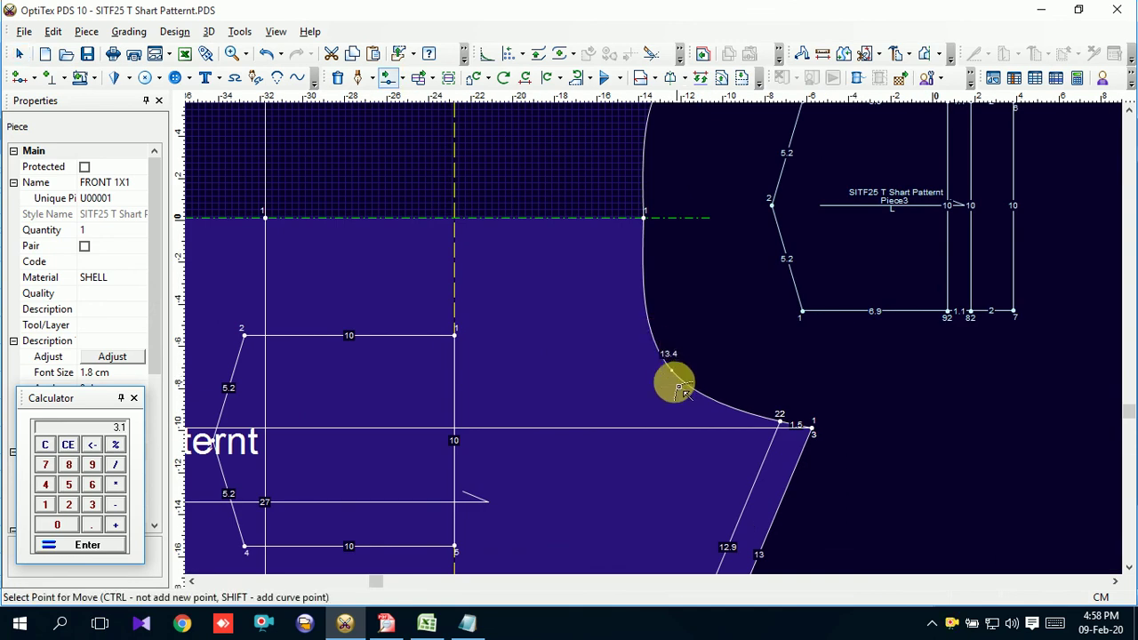
pyautogui.click(676, 377)
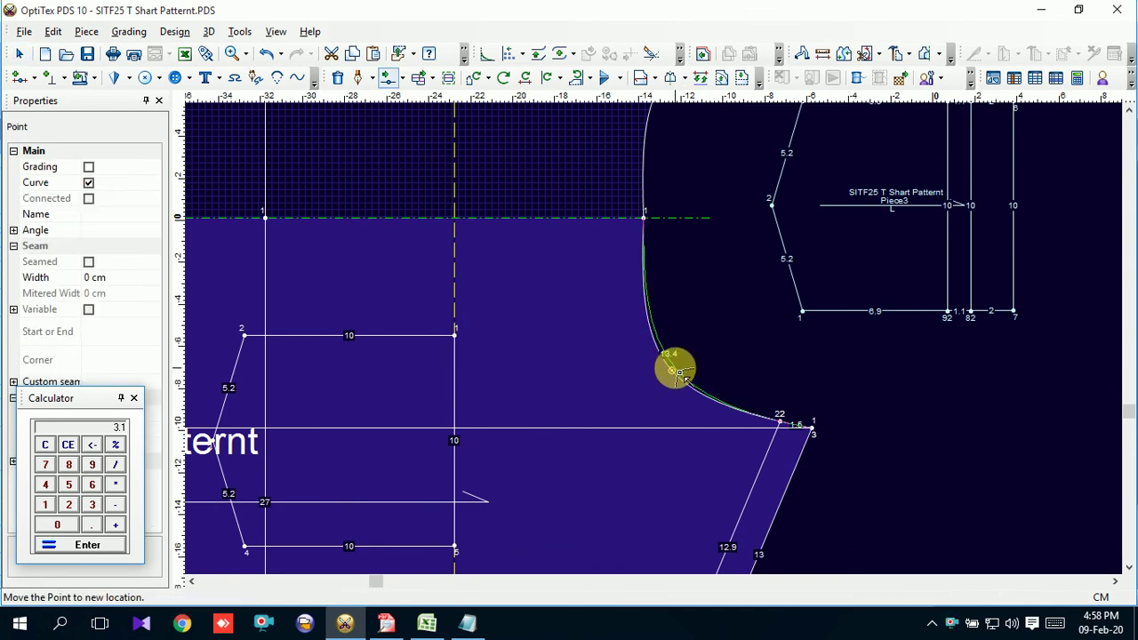
pyautogui.click(699, 387)
pyautogui.click(747, 363)
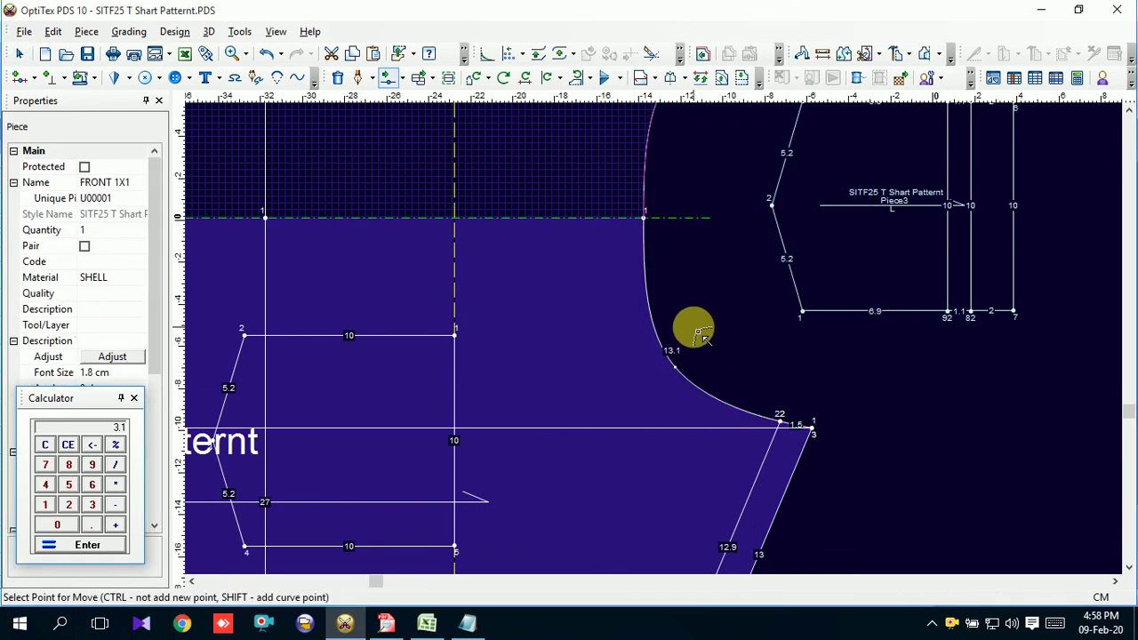
pyautogui.click(681, 373)
pyautogui.click(678, 355)
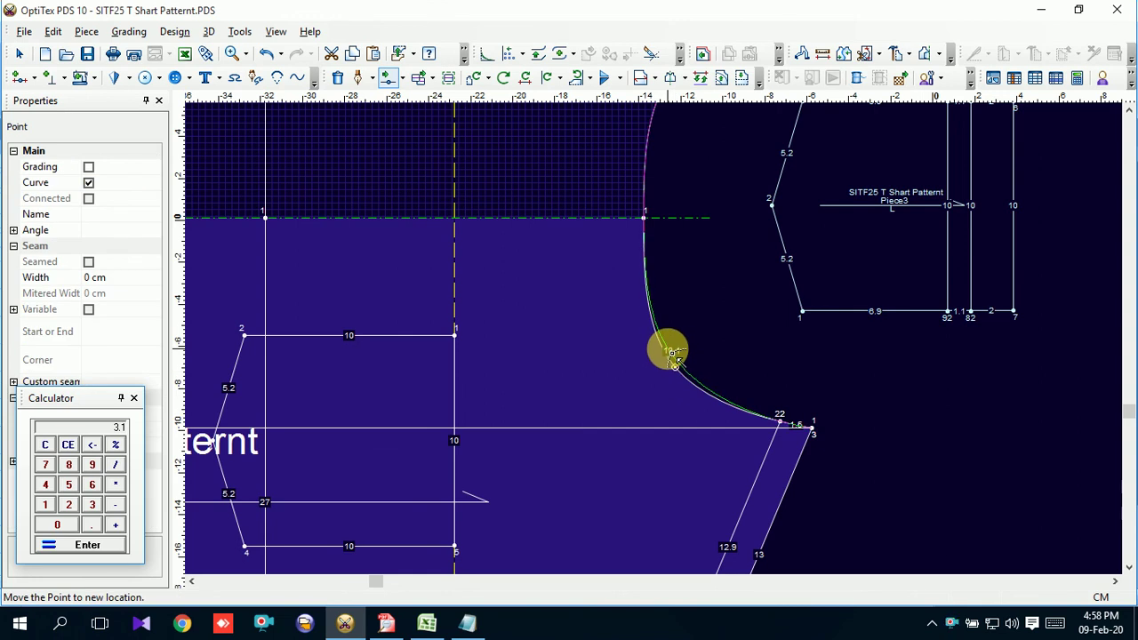
pyautogui.click(669, 351)
pyautogui.click(747, 361)
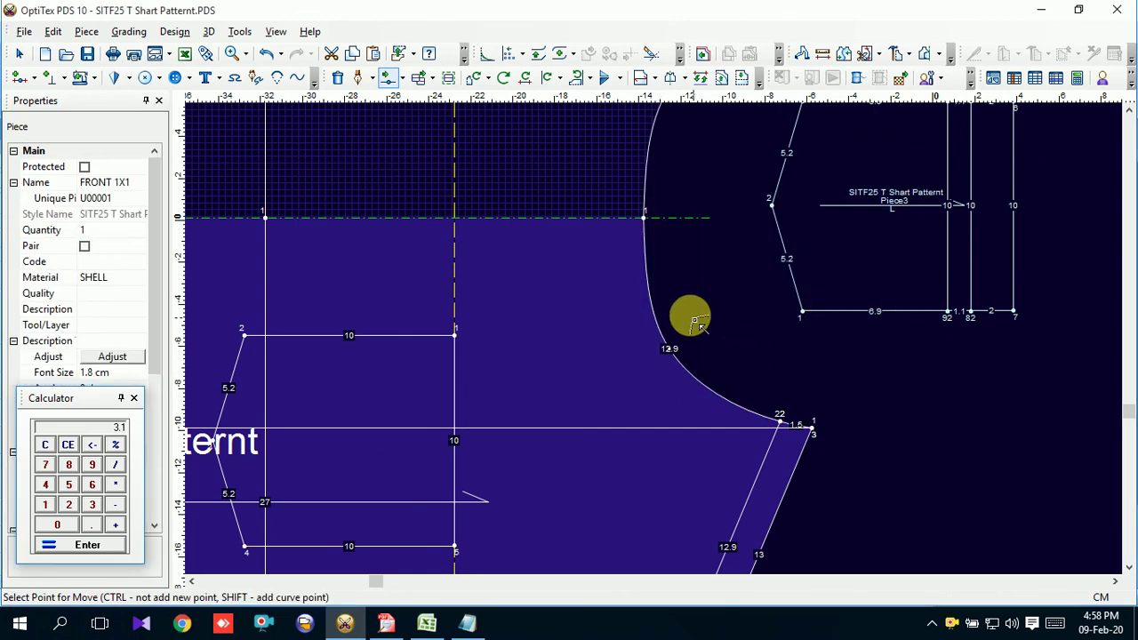
# Toggle between Move Point and the Select tool, ending in piece selection.
pyautogui.scroll(-2, 685, 317)
pyautogui.scroll(-2, 655, 330)
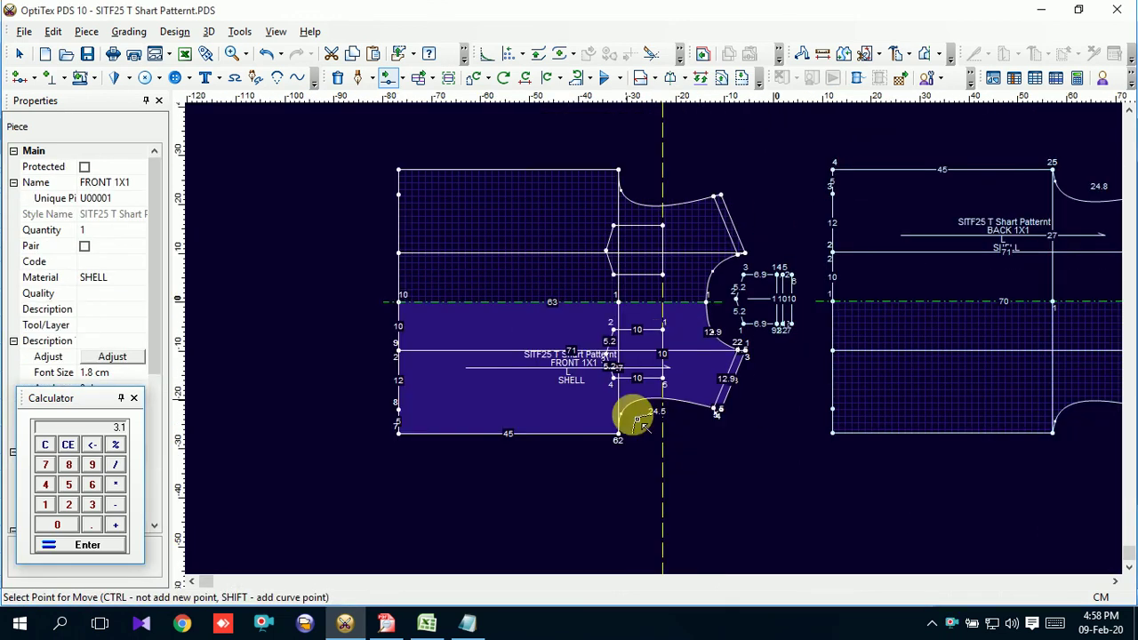
pyautogui.rightClick(728, 144)
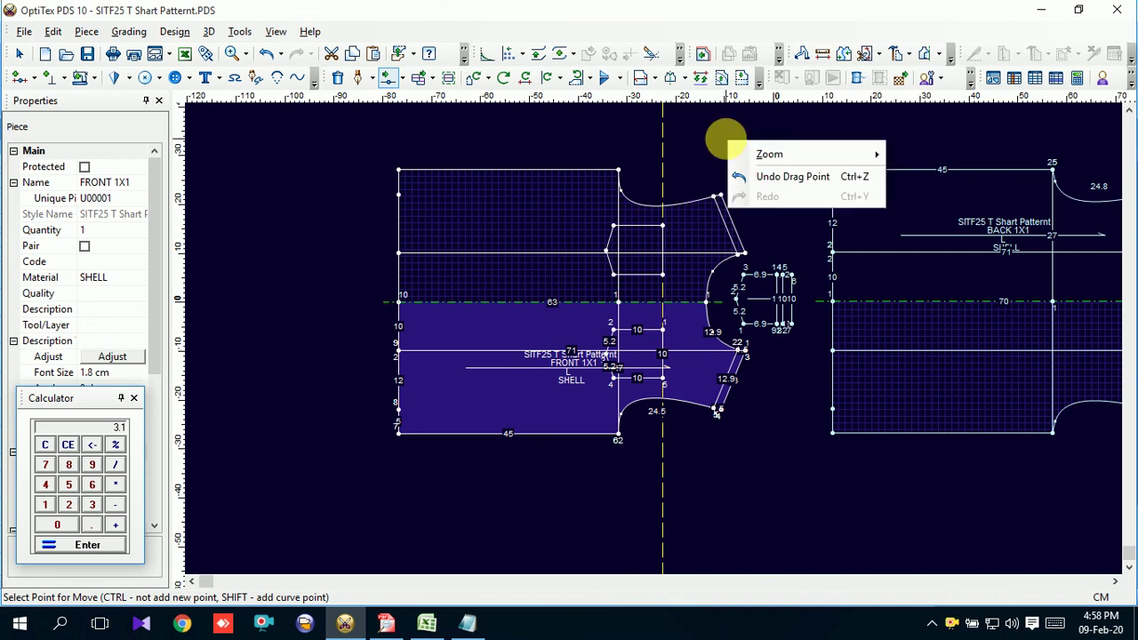
pyautogui.click(768, 155)
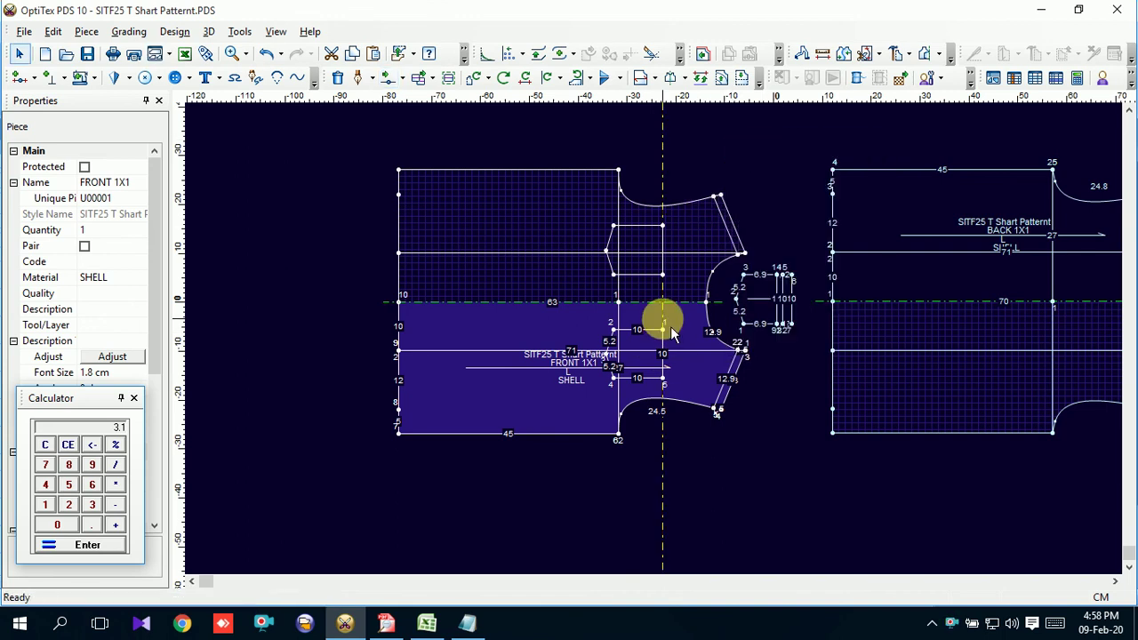
pyautogui.press('m')
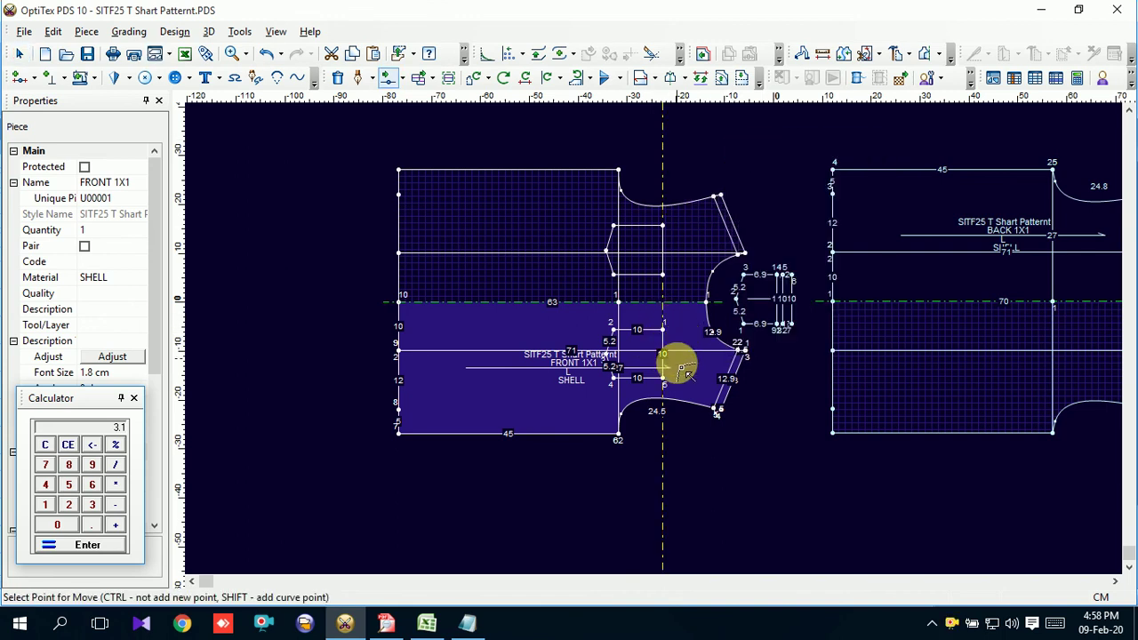
pyautogui.rightClick(725, 457)
pyautogui.click(767, 242)
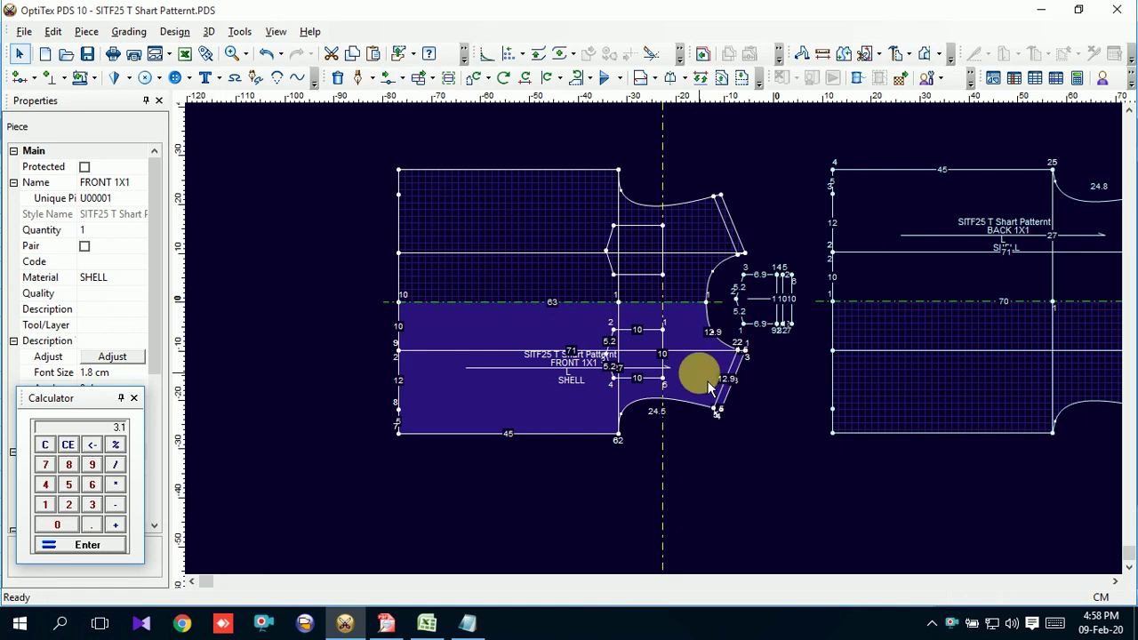
# Close the calculator, move the pocket to the lower right, and uncheck Half on FRONT 1X1.
pyautogui.click(134, 398)
pyautogui.moveTo(779, 307); pyautogui.dragTo(939, 562)
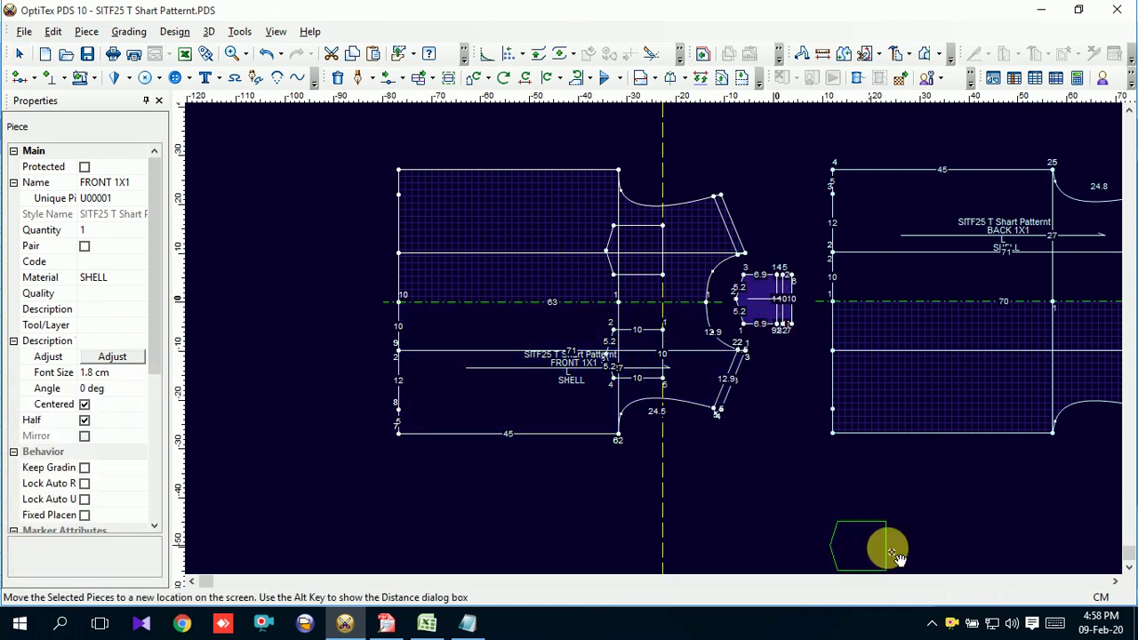
pyautogui.scroll(-1, 759, 455)
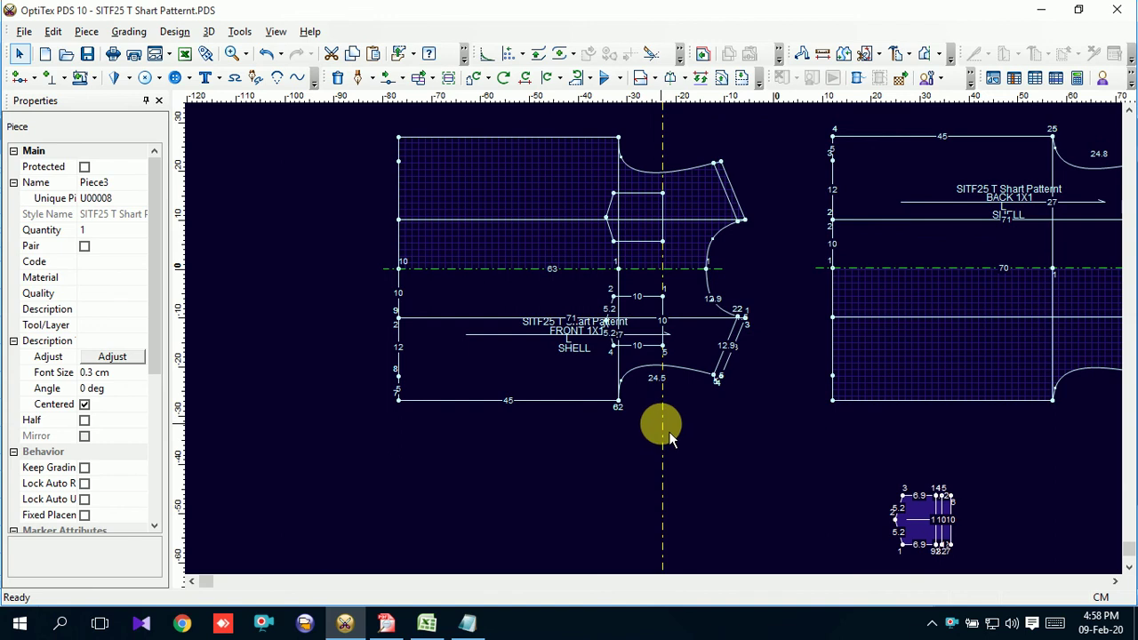
pyautogui.scroll(1, 650, 329)
pyautogui.scroll(1, 650, 307)
pyautogui.click(539, 372)
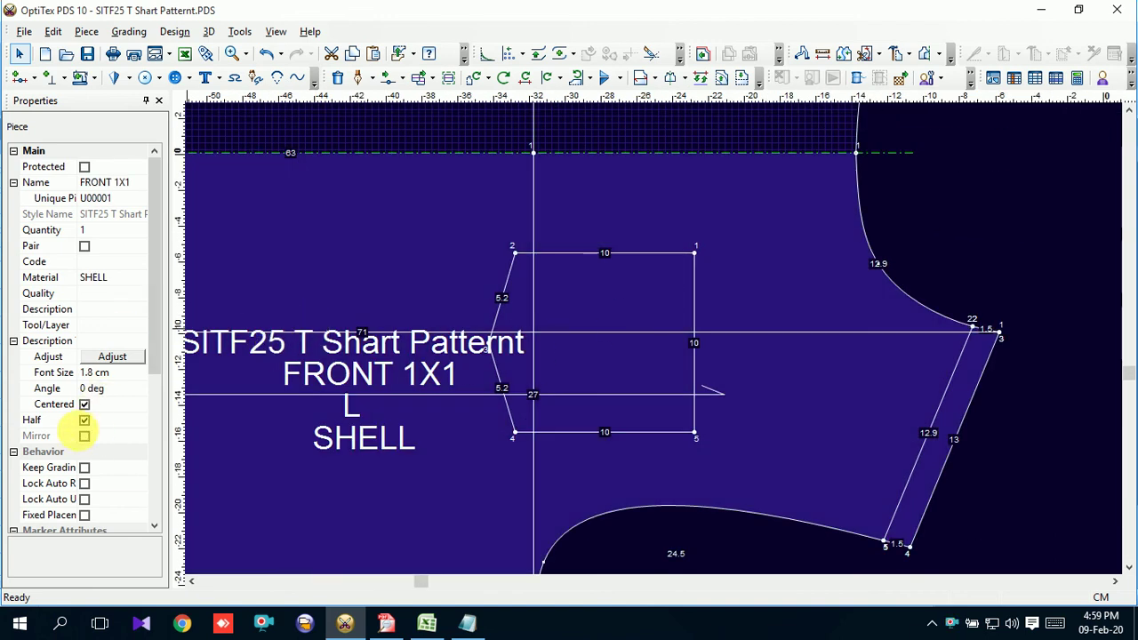
pyautogui.click(84, 420)
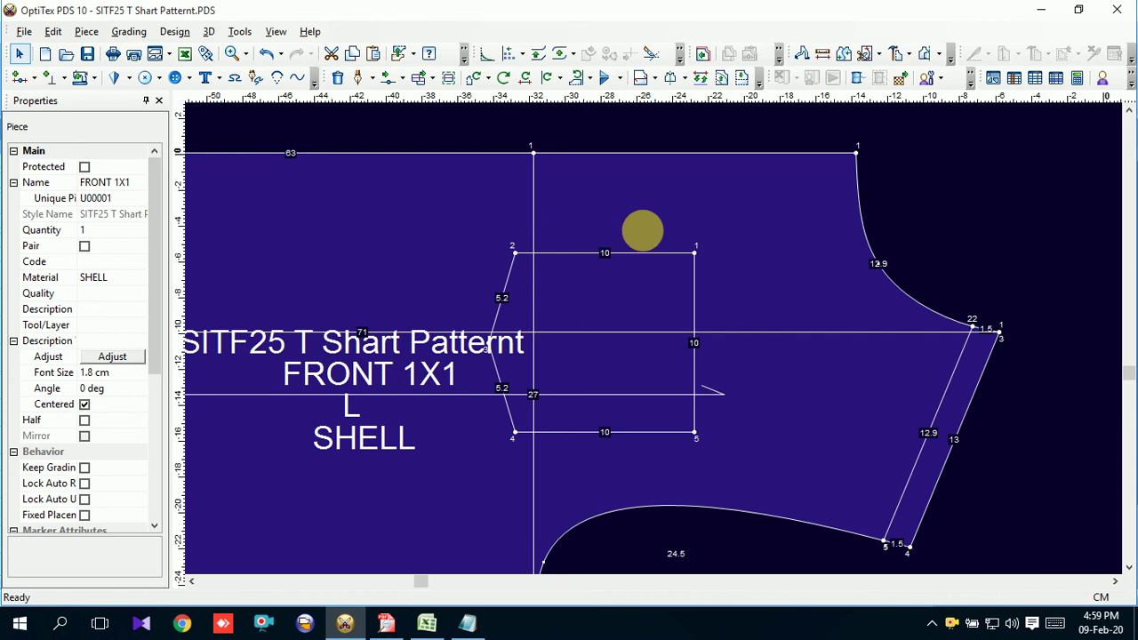
# Duplicate FRONT 1X1, place the copy above it and flip it vertically.
pyautogui.scroll(-1, 655, 338)
pyautogui.scroll(-1, 666, 338)
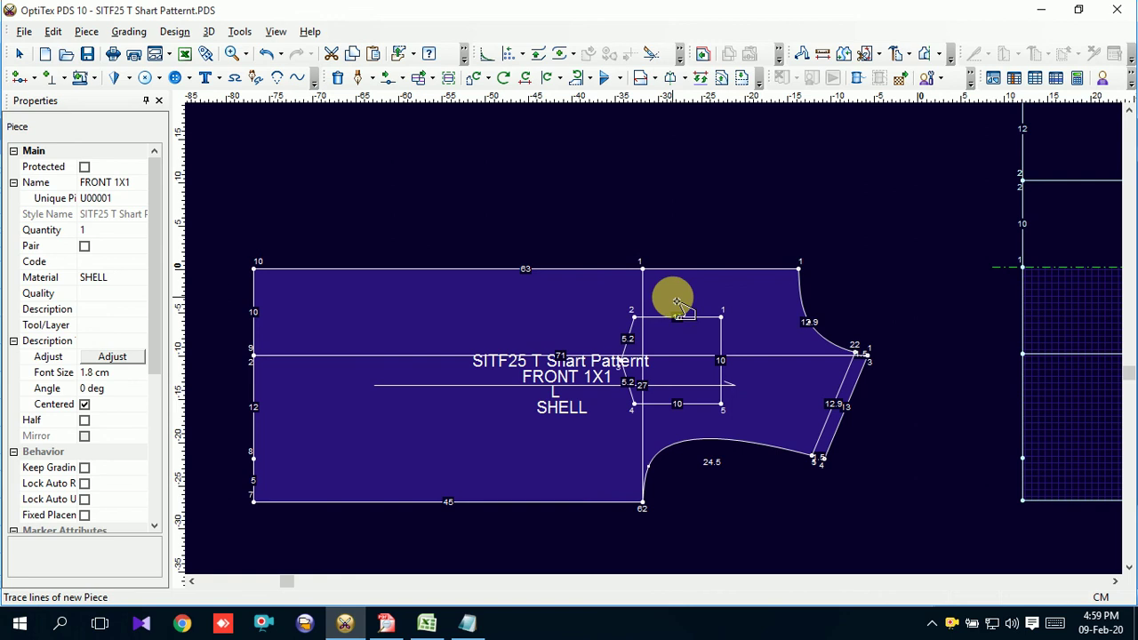
pyautogui.click(352, 54)
pyautogui.click(373, 54)
pyautogui.moveTo(534, 241); pyautogui.dragTo(447, 161)
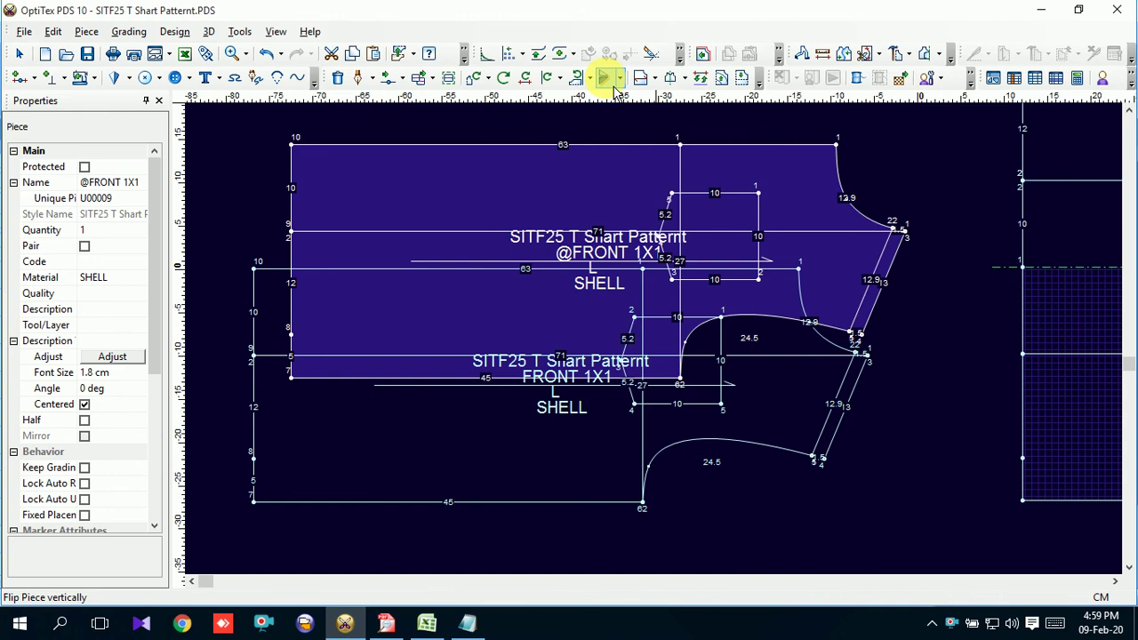
pyautogui.click(604, 78)
pyautogui.click(513, 78)
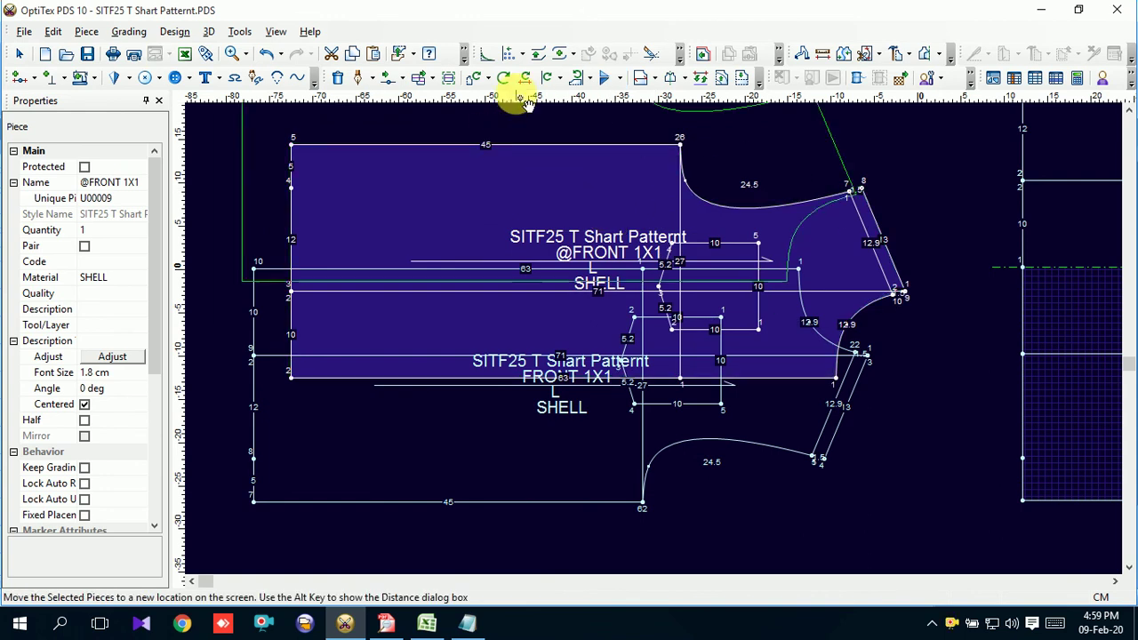
pyautogui.moveTo(652, 294); pyautogui.dragTo(655, 262)
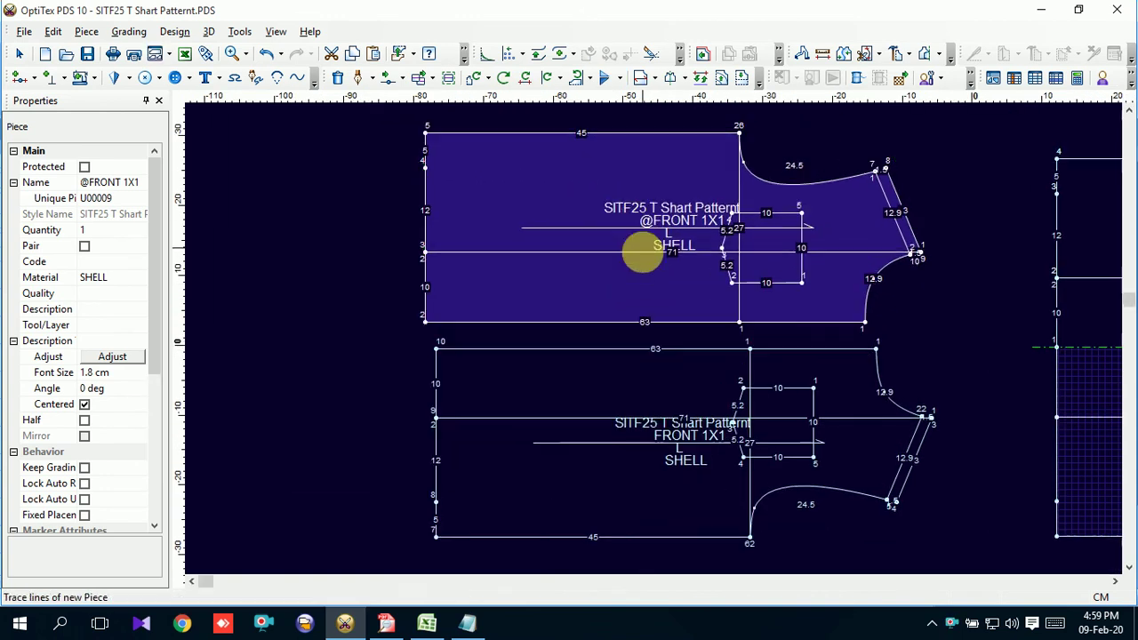
pyautogui.rightClick(941, 144)
pyautogui.click(985, 149)
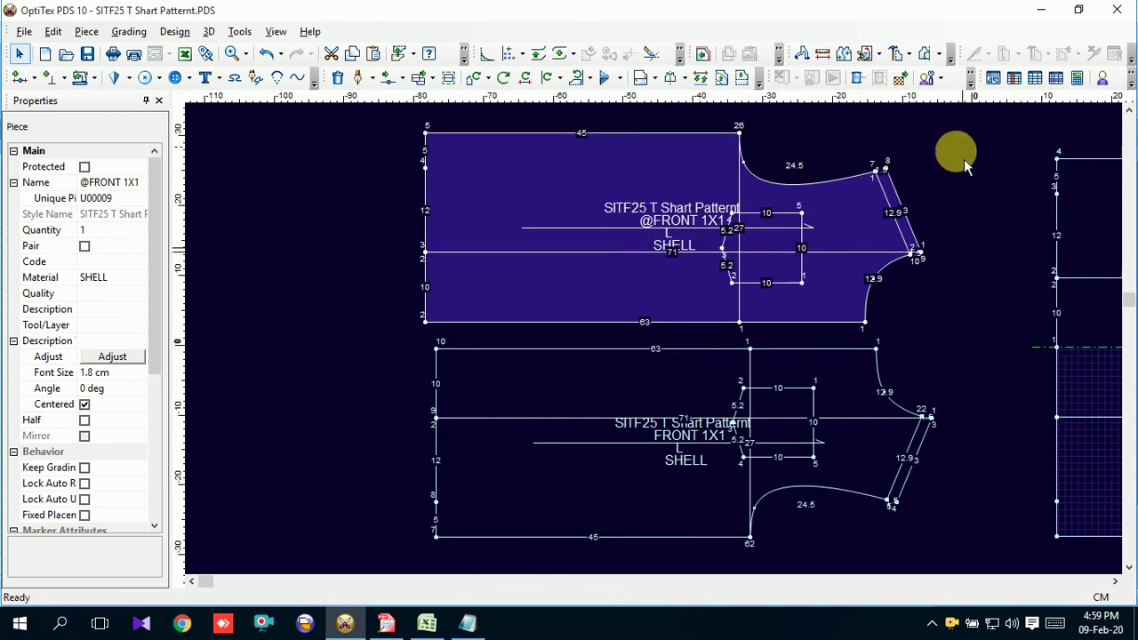
pyautogui.scroll(1, 656, 337)
pyautogui.scroll(1, 655, 339)
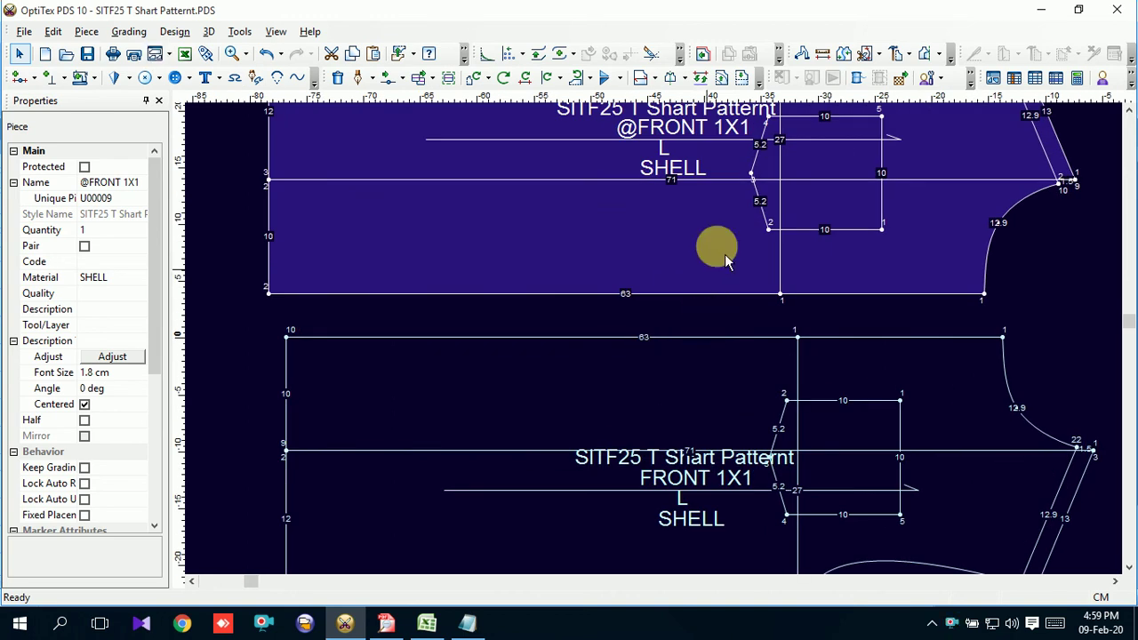
pyautogui.press('c')
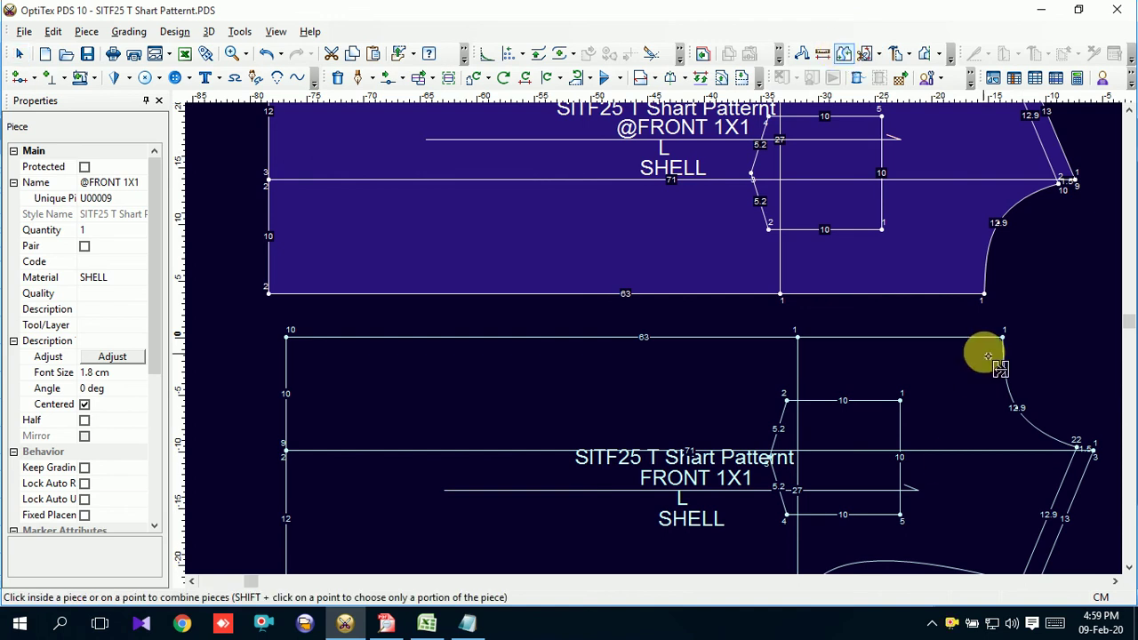
# Join the flipped copy to the original front at matching corners, including point 10.
pyautogui.click(983, 296)
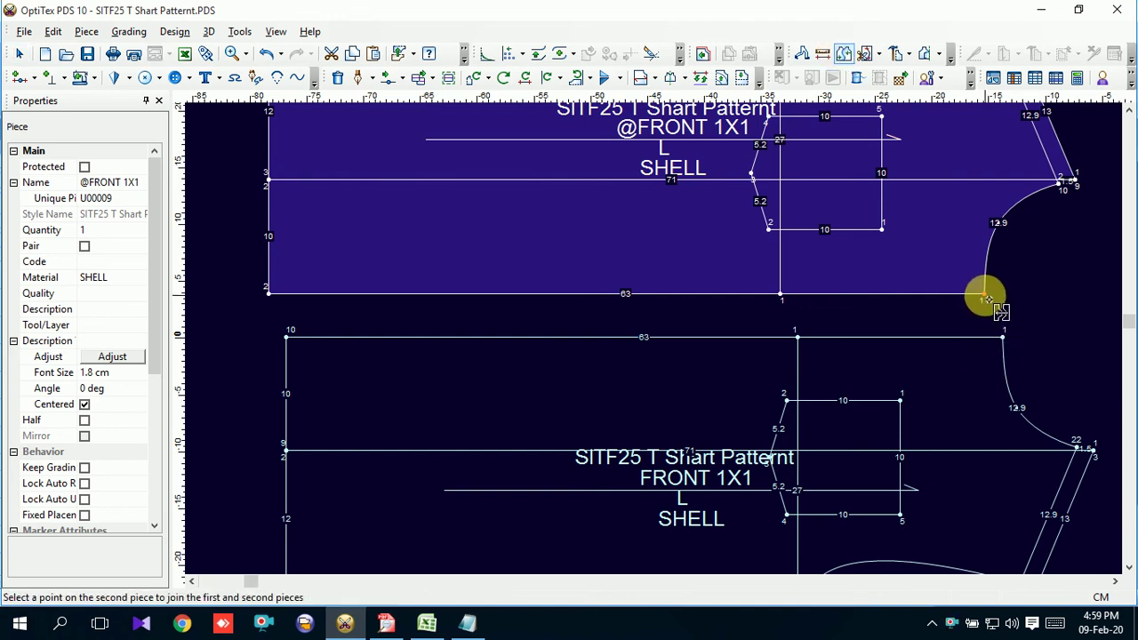
pyautogui.click(1005, 339)
pyautogui.click(264, 280)
pyautogui.click(271, 296)
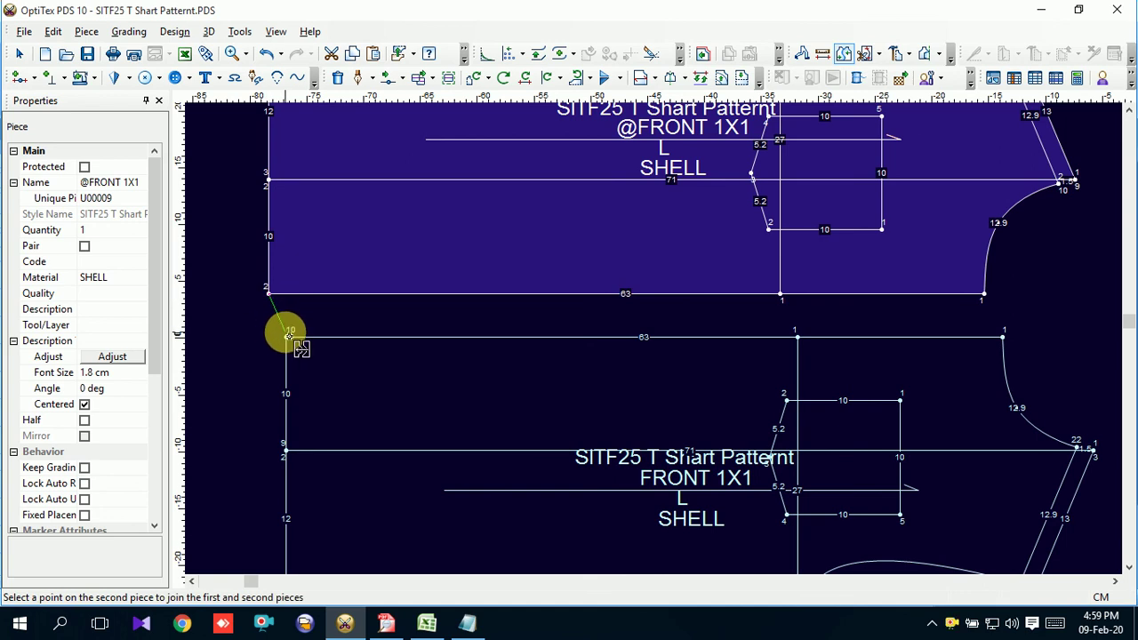
pyautogui.click(287, 338)
pyautogui.click(196, 277)
# Delete the duplicate inner rectangle from the lower half of the full front.
pyautogui.scroll(-2, 671, 338)
pyautogui.rightClick(826, 171)
pyautogui.click(850, 172)
pyautogui.scroll(2, 645, 272)
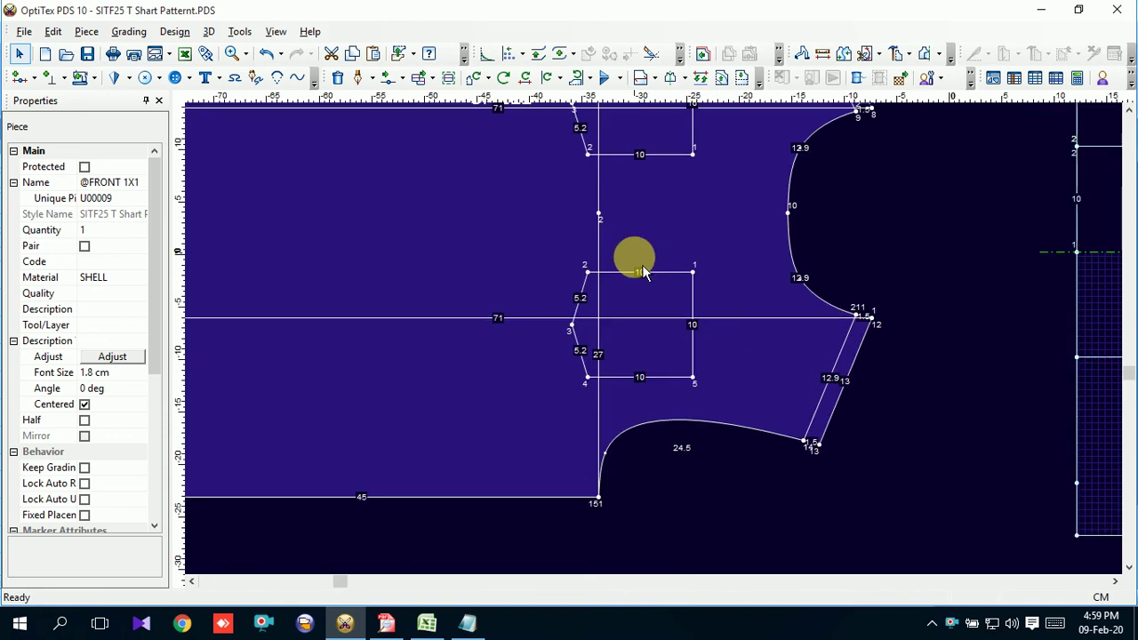
pyautogui.scroll(-2, 644, 271)
pyautogui.scroll(2, 652, 303)
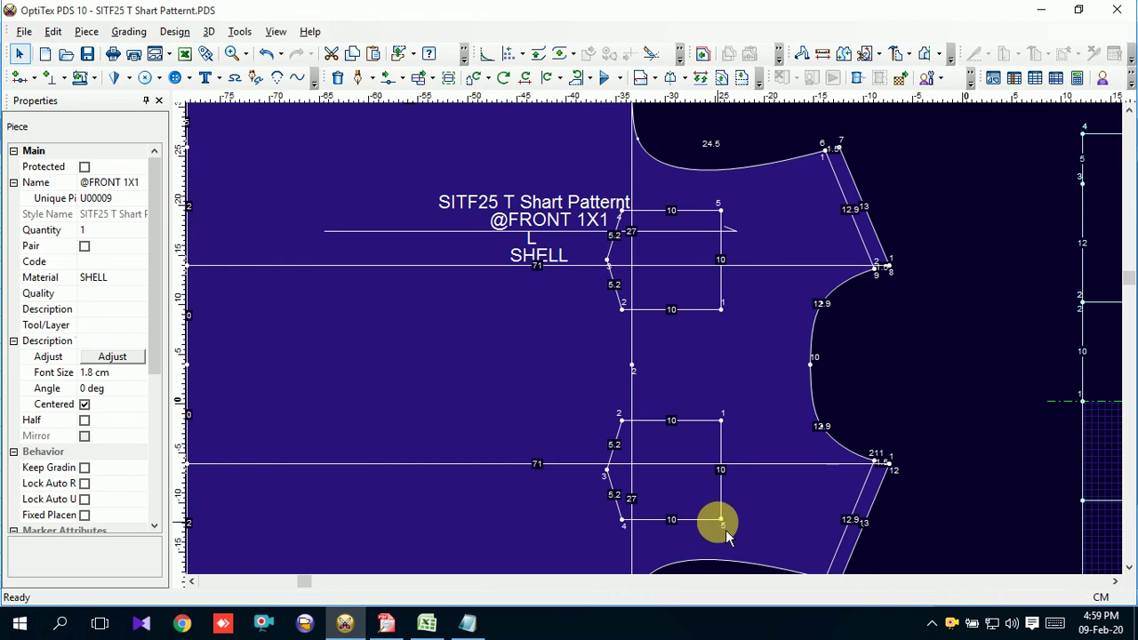
pyautogui.scroll(-2, 658, 342)
pyautogui.scroll(1, 655, 338)
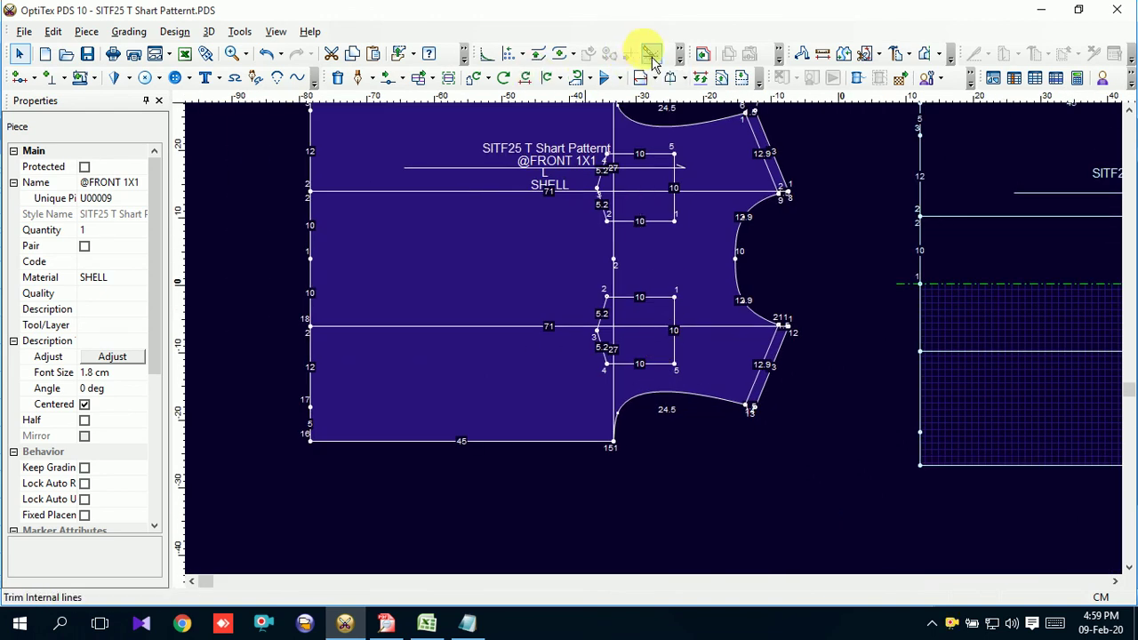
pyautogui.click(338, 78)
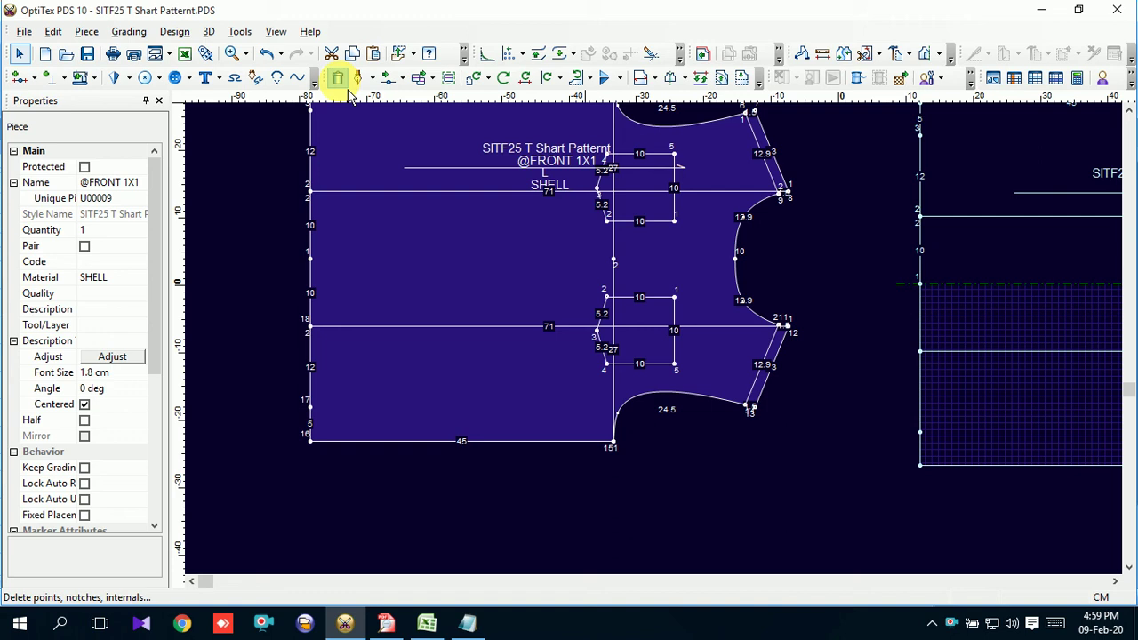
pyautogui.click(676, 298)
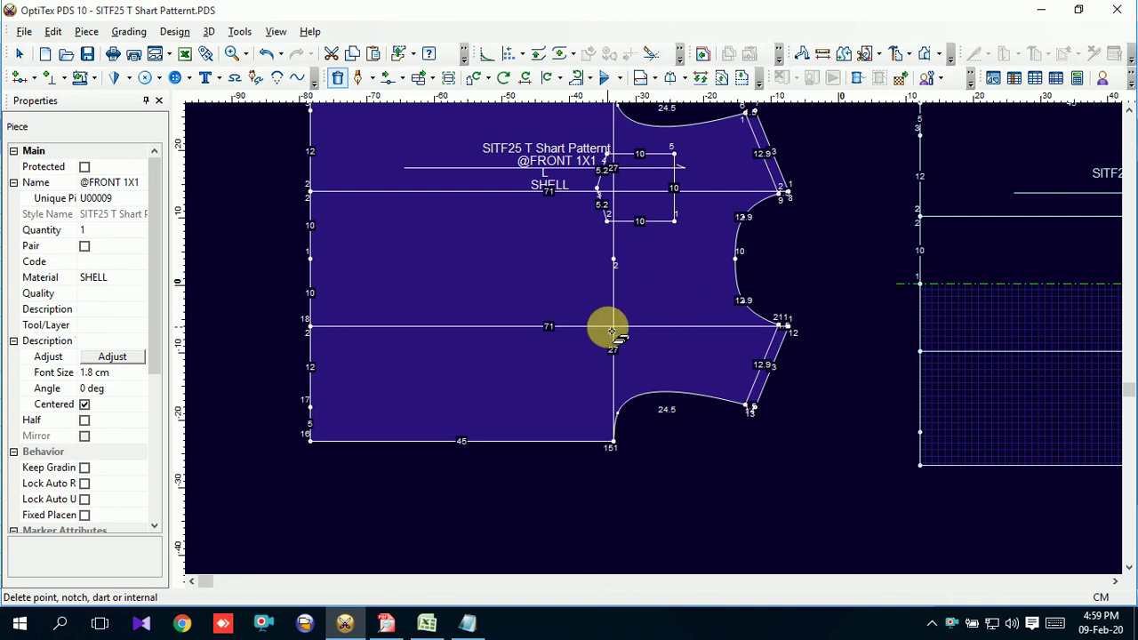
pyautogui.rightClick(811, 222)
pyautogui.click(854, 233)
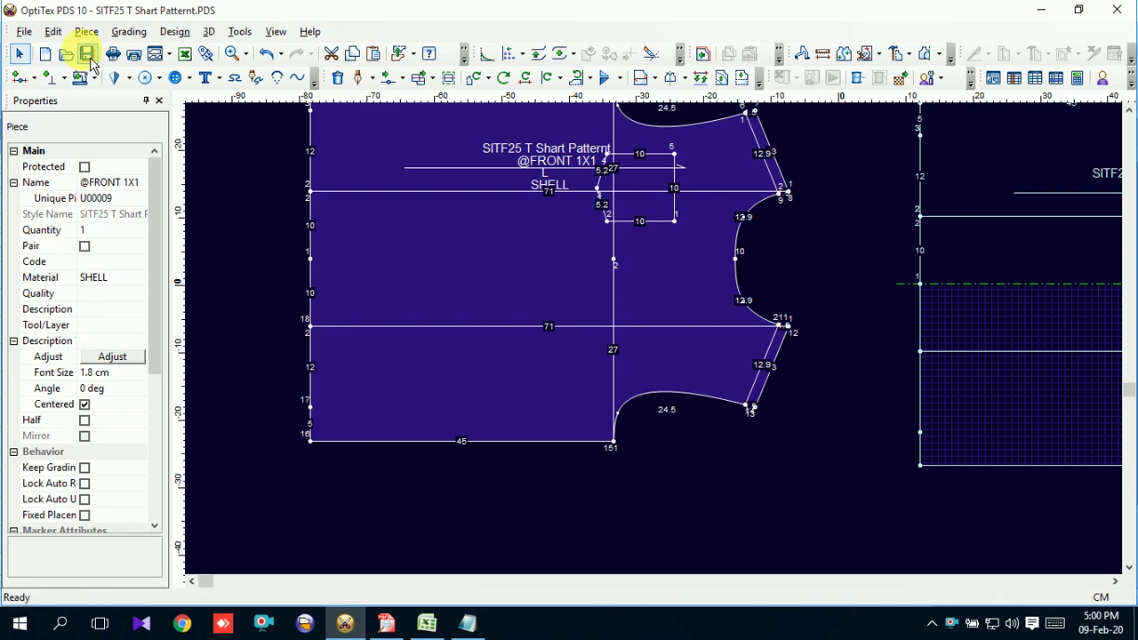
pyautogui.scroll(2, 656, 187)
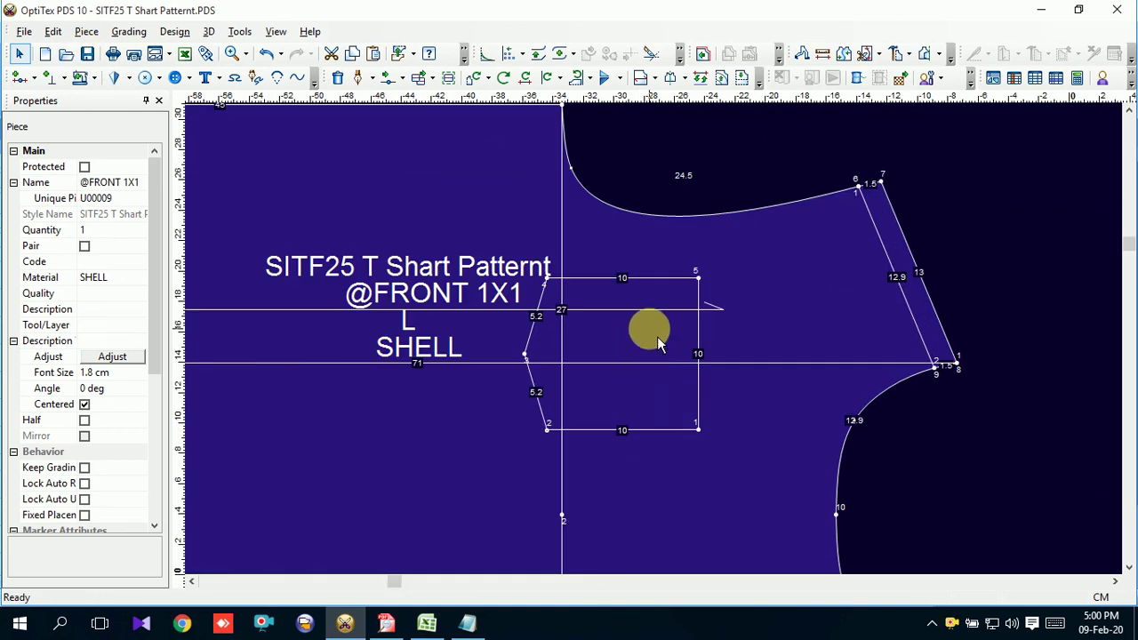
pyautogui.scroll(-2, 655, 352)
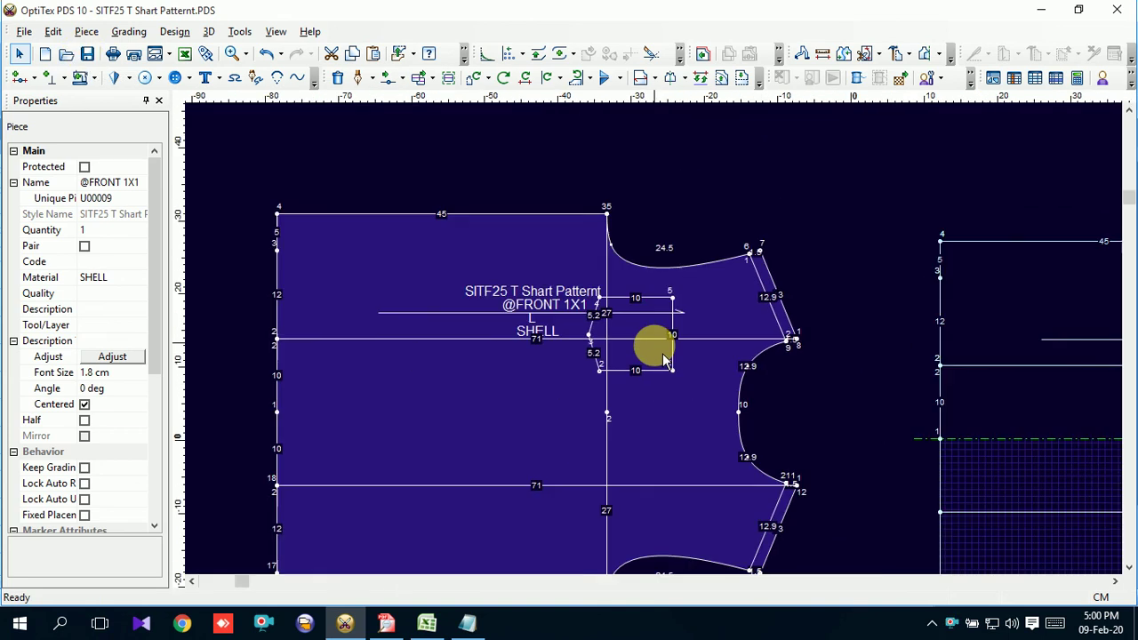
pyautogui.scroll(-1, 676, 391)
pyautogui.scroll(1, 658, 355)
pyautogui.scroll(1, 654, 336)
pyautogui.scroll(1, 647, 303)
pyautogui.scroll(-2, 636, 311)
pyautogui.scroll(-1, 693, 343)
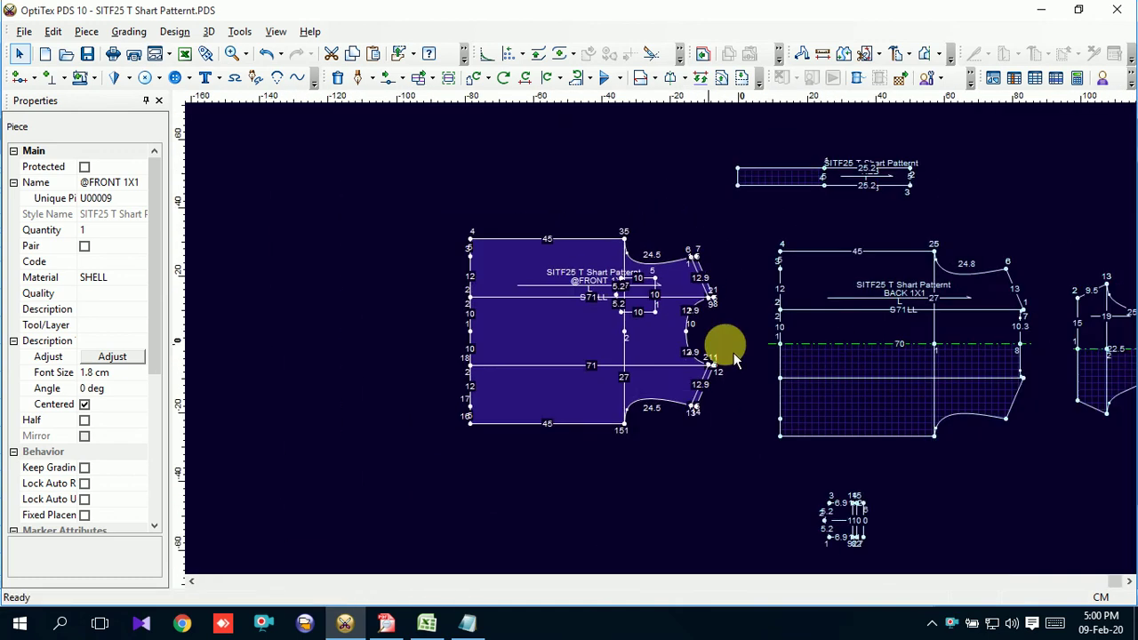
pyautogui.scroll(2, 922, 347)
pyautogui.scroll(-1, 653, 348)
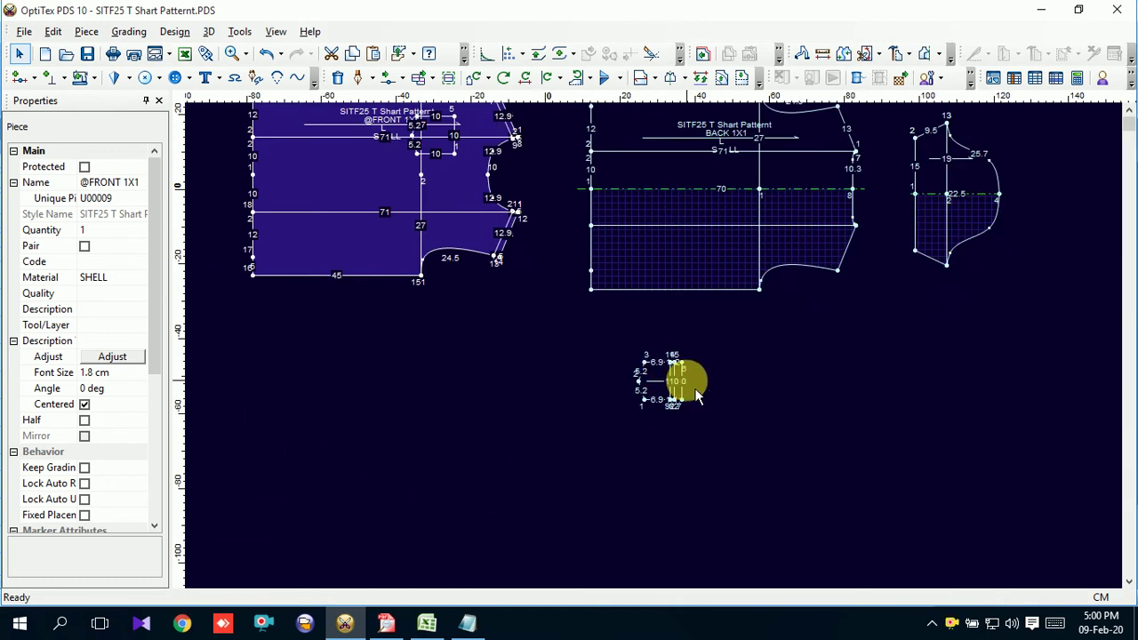
pyautogui.scroll(1, 663, 352)
pyautogui.scroll(2, 663, 352)
pyautogui.click(563, 241)
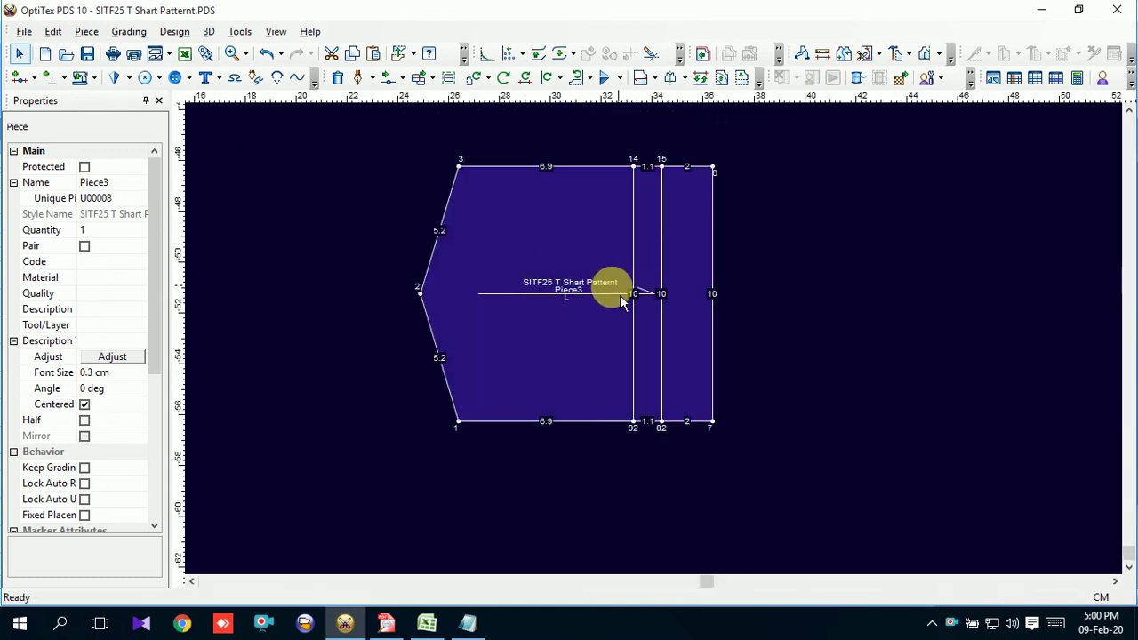
pyautogui.scroll(-1, 663, 352)
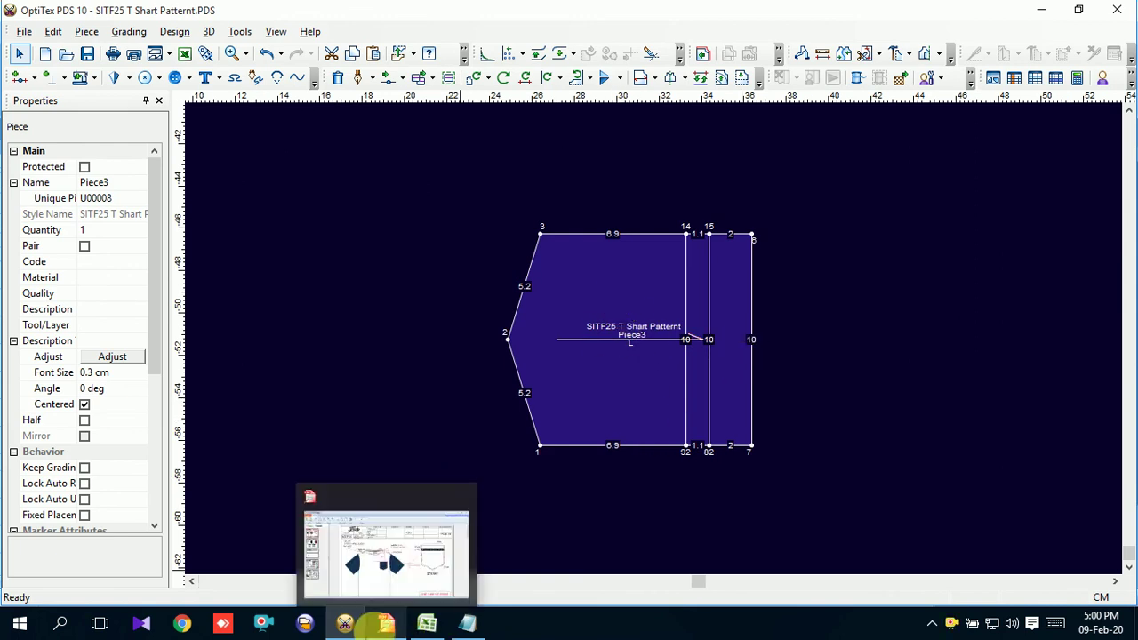
pyautogui.click(384, 622)
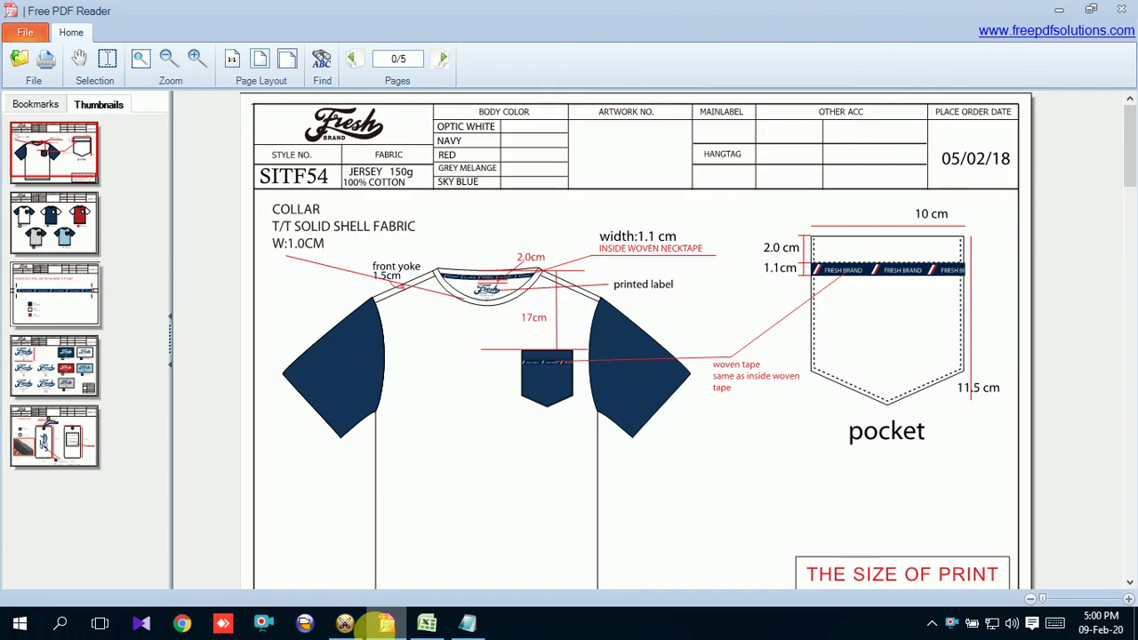
pyautogui.click(345, 623)
pyautogui.scroll(-3, 663, 345)
pyautogui.scroll(-2, 663, 345)
pyautogui.scroll(-2, 662, 353)
pyautogui.scroll(3, 667, 354)
pyautogui.scroll(-3, 676, 302)
pyautogui.click(676, 303)
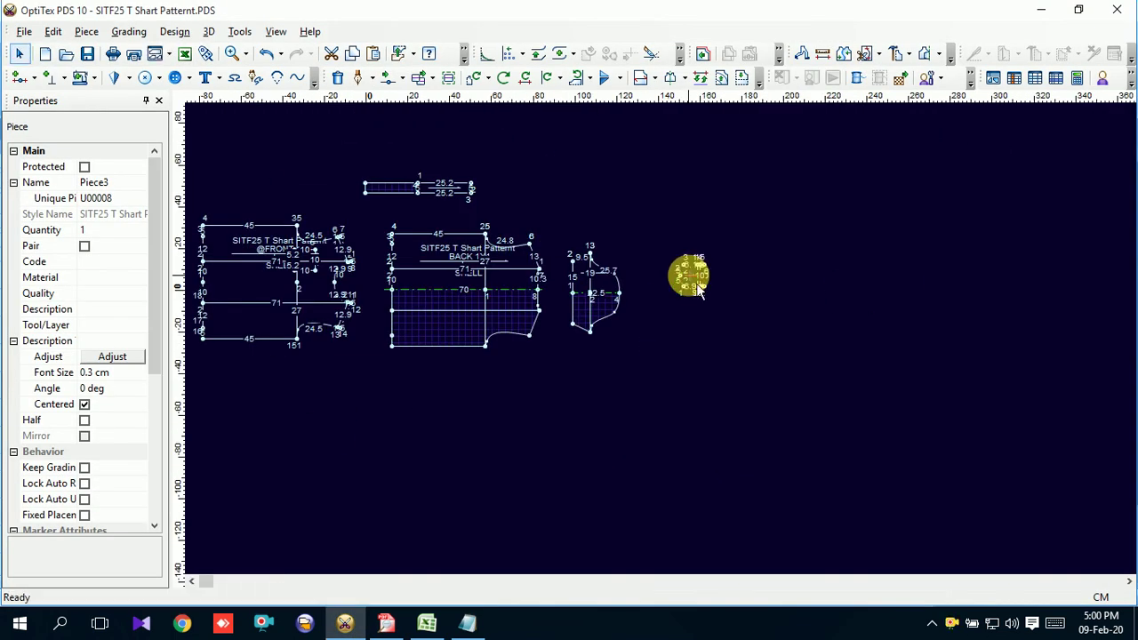
# In Properties, rename Piece3 to POCKET 1X1 and choose SHELL as its material.
pyautogui.scroll(2, 658, 299)
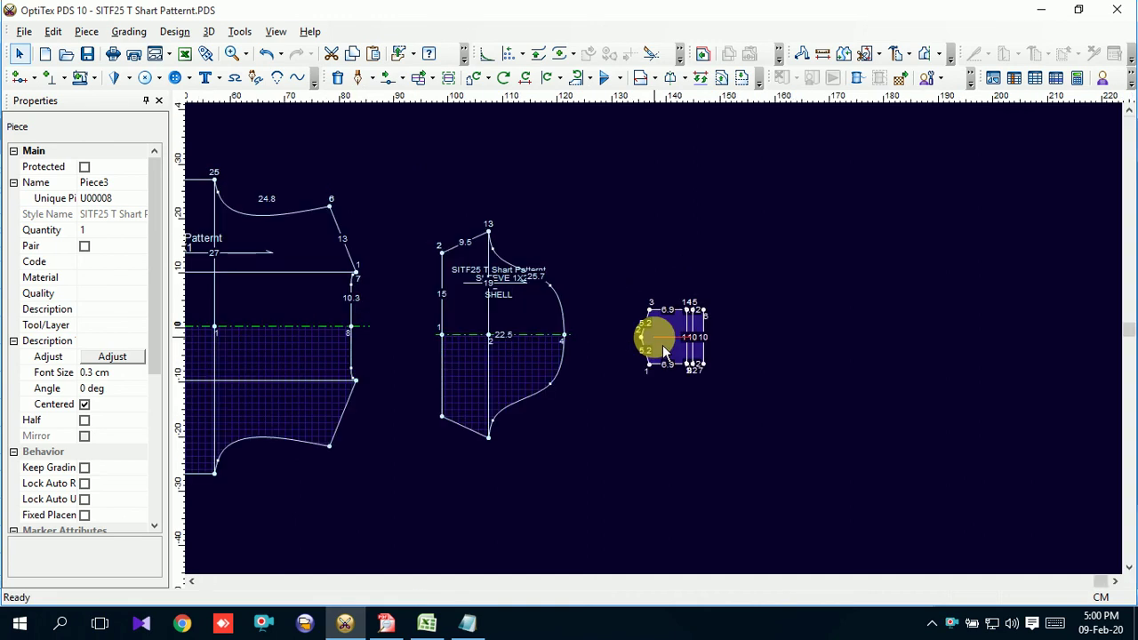
pyautogui.scroll(2, 667, 307)
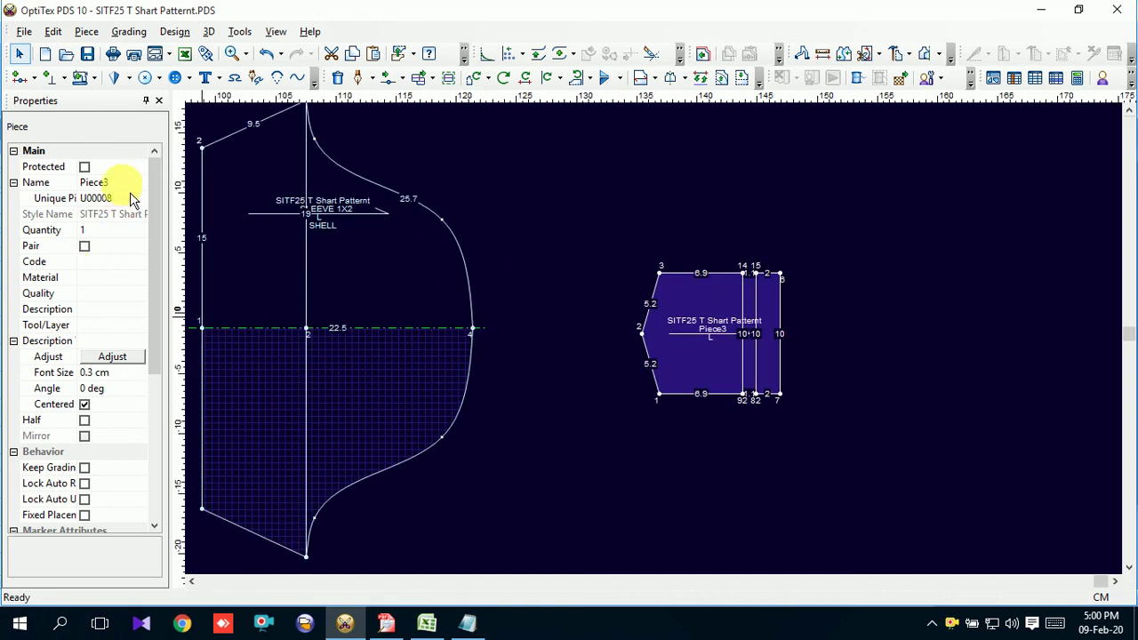
pyautogui.click(52, 182)
pyautogui.click(105, 182)
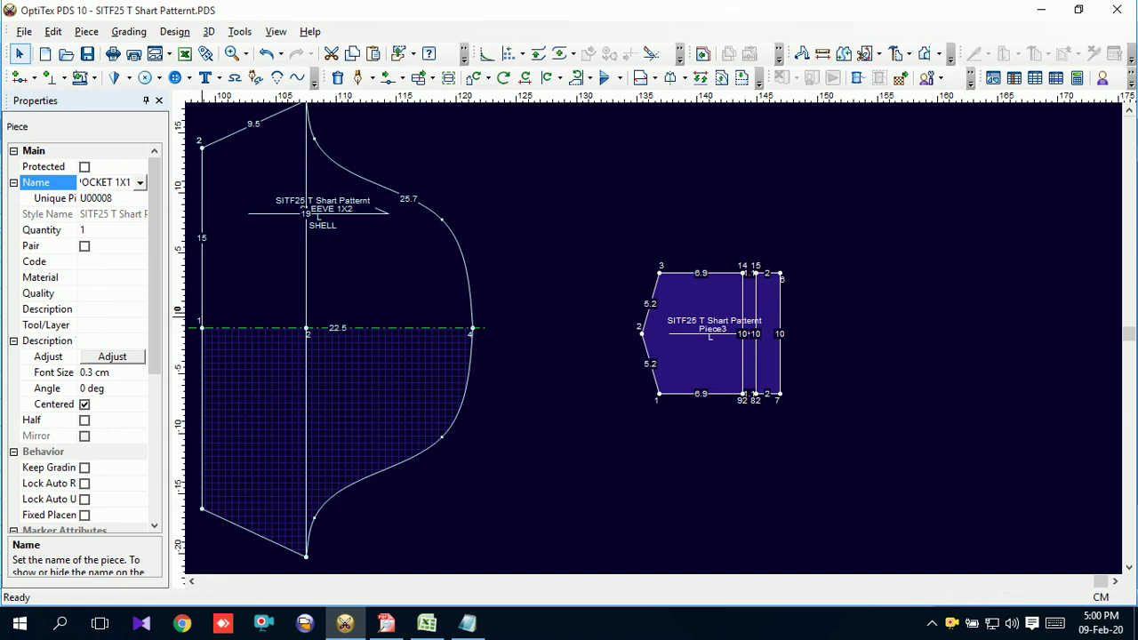
pyautogui.click(112, 281)
pyautogui.click(137, 278)
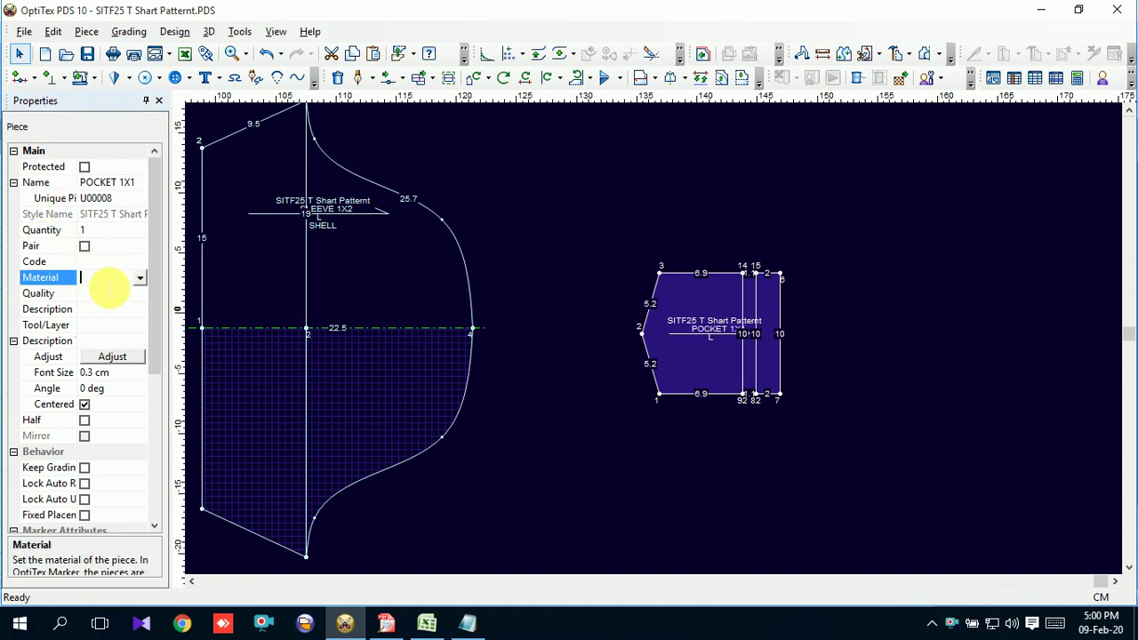
pyautogui.click(140, 279)
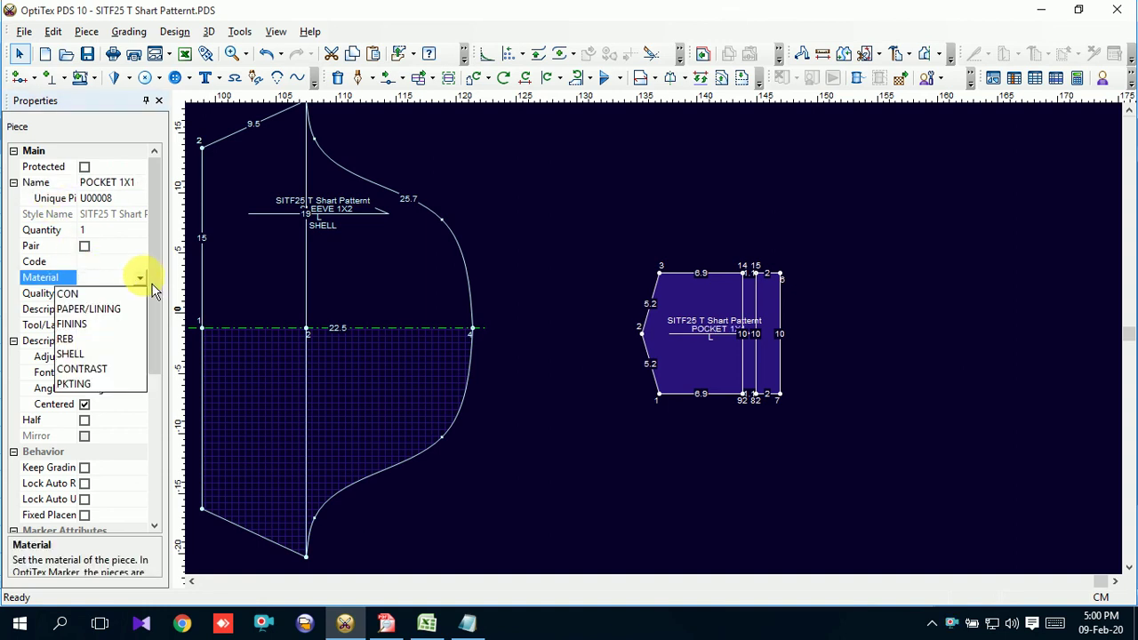
pyautogui.click(89, 355)
pyautogui.click(471, 289)
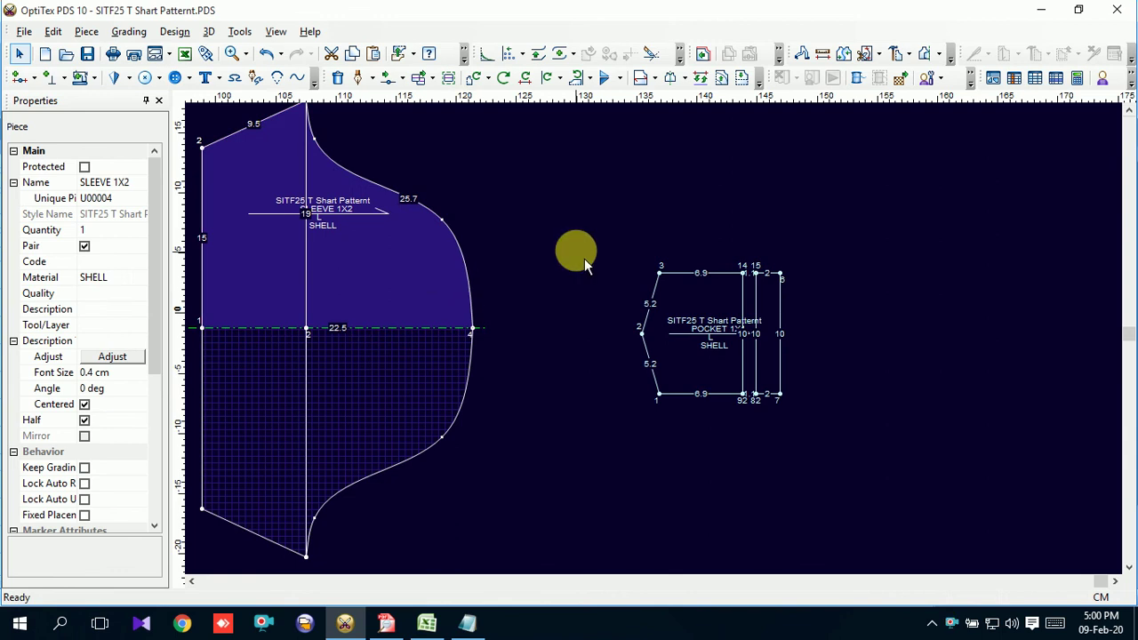
pyautogui.scroll(-2, 648, 338)
pyautogui.scroll(-2, 565, 354)
pyautogui.scroll(2, 681, 330)
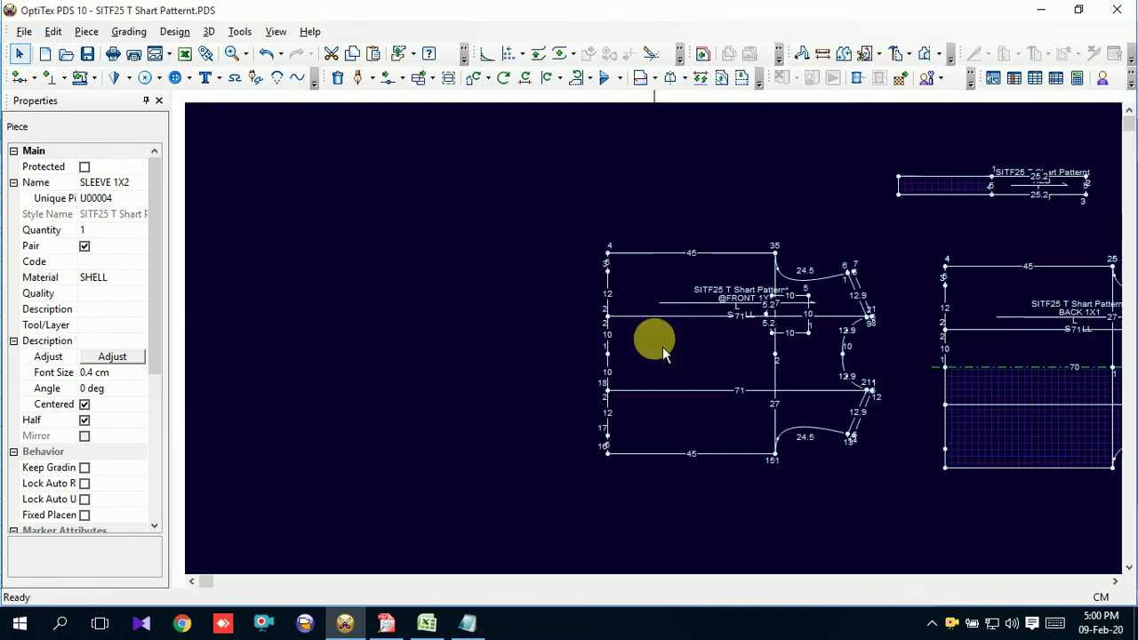
pyautogui.scroll(1, 681, 329)
pyautogui.click(734, 386)
pyautogui.scroll(-1, 653, 338)
pyautogui.scroll(-1, 696, 334)
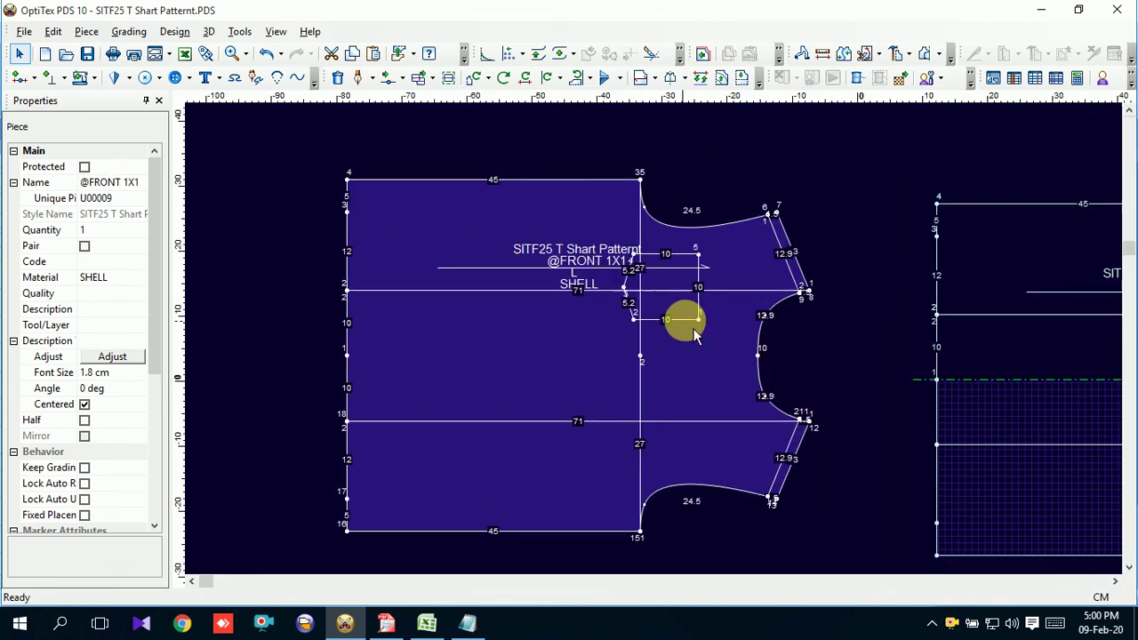
pyautogui.scroll(1, 695, 334)
pyautogui.scroll(2, 648, 338)
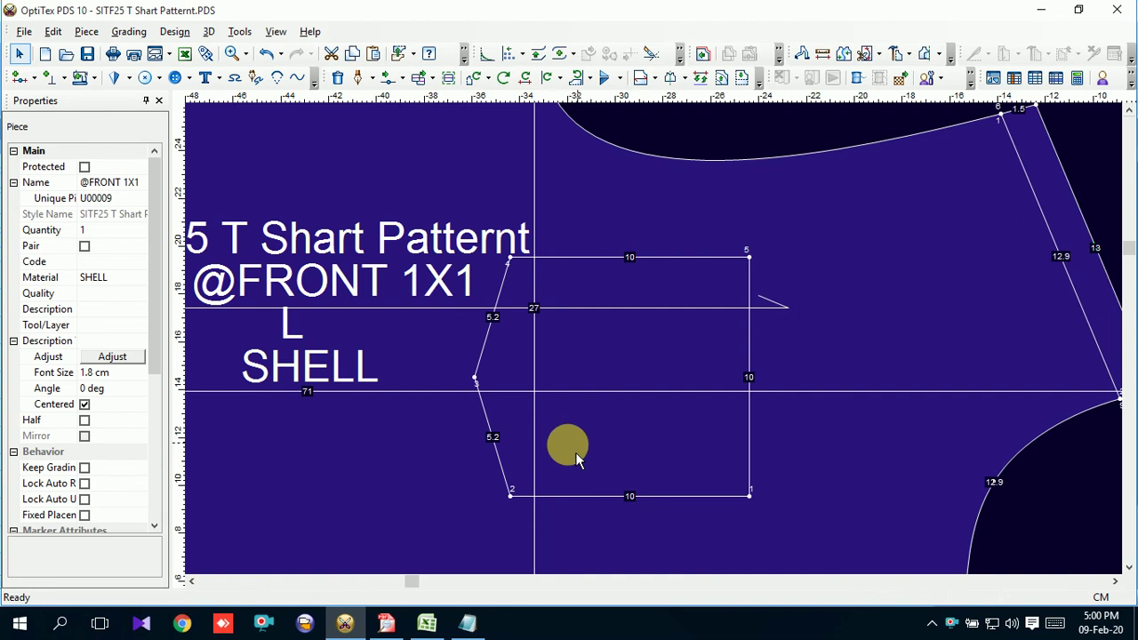
pyautogui.scroll(-1, 661, 347)
pyautogui.scroll(-2, 656, 386)
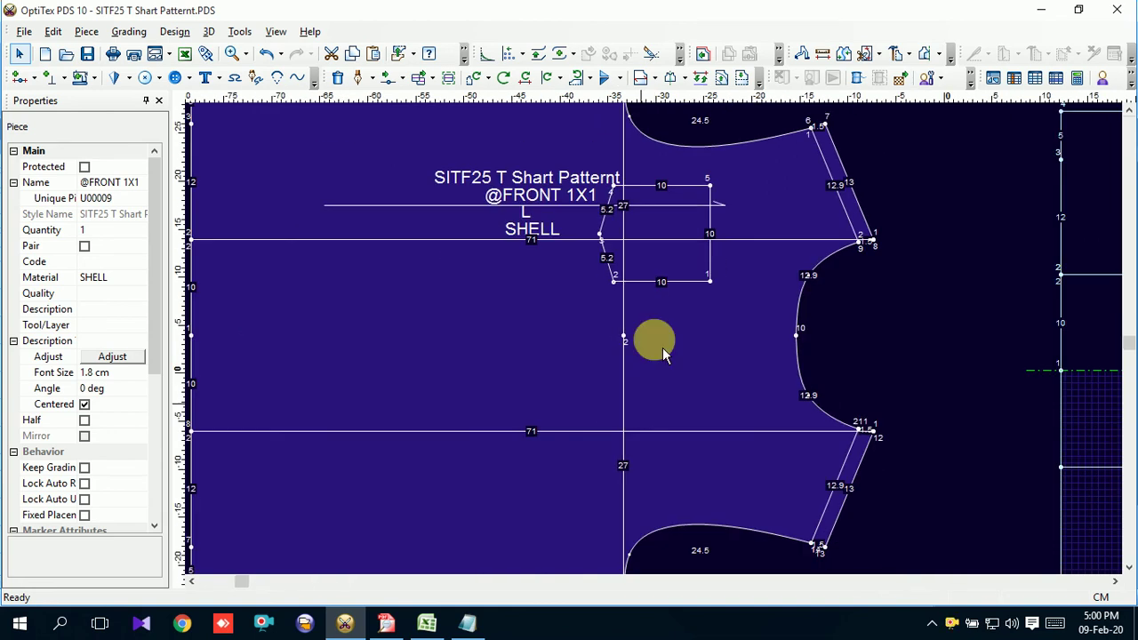
pyautogui.scroll(-1, 654, 383)
pyautogui.scroll(-1, 660, 333)
pyautogui.scroll(1, 663, 347)
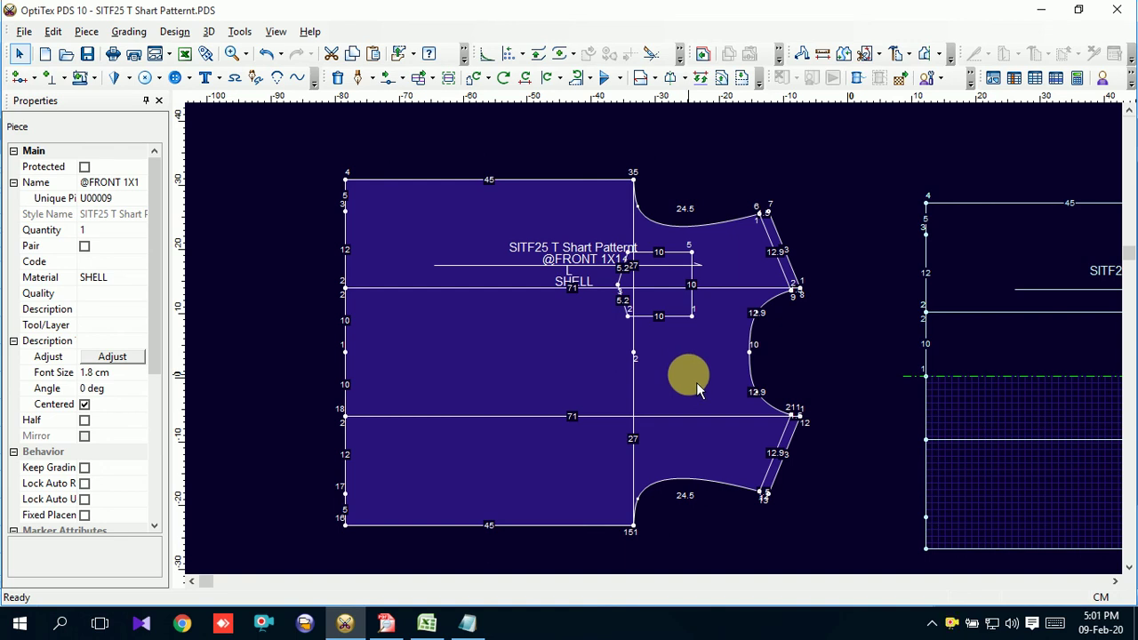
pyautogui.scroll(-1, 622, 351)
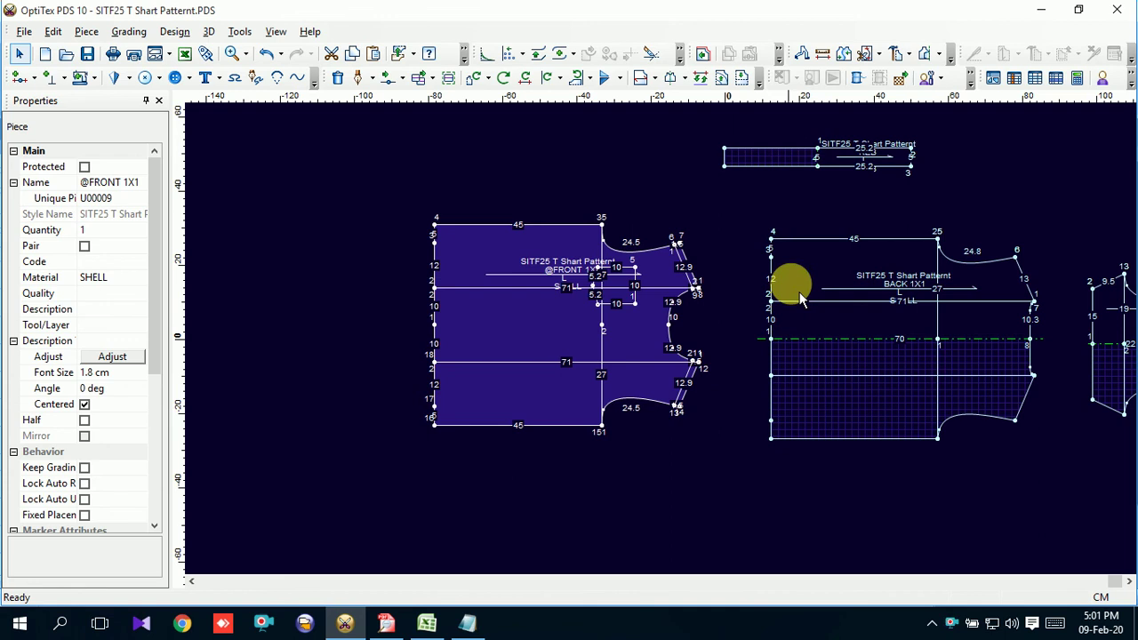
pyautogui.click(836, 325)
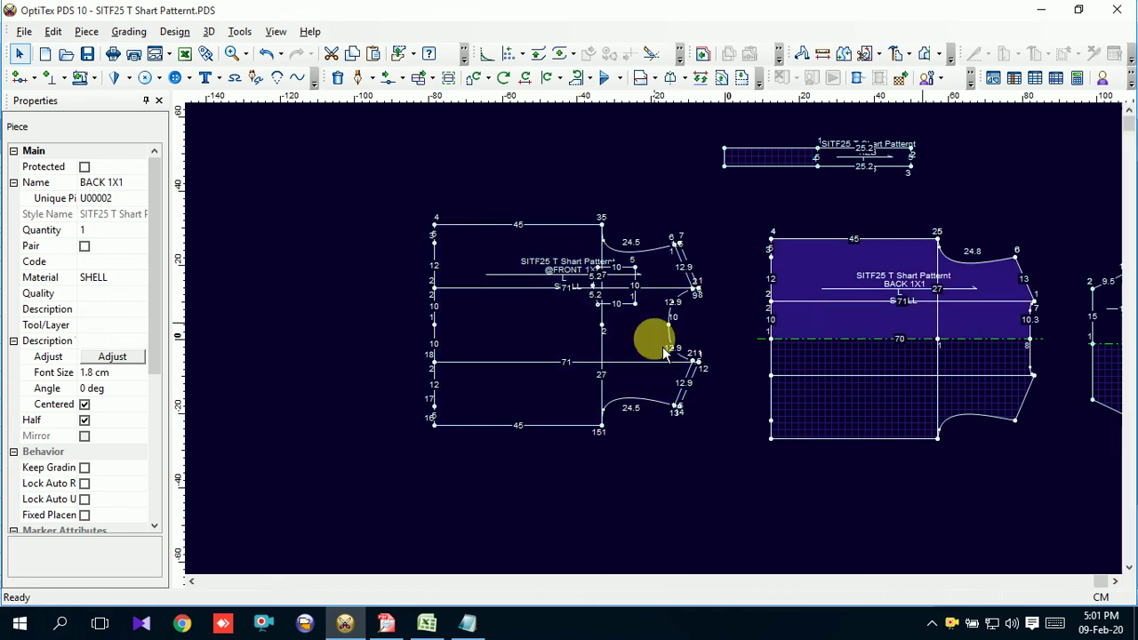
pyautogui.scroll(2, 652, 334)
pyautogui.scroll(-1, 662, 346)
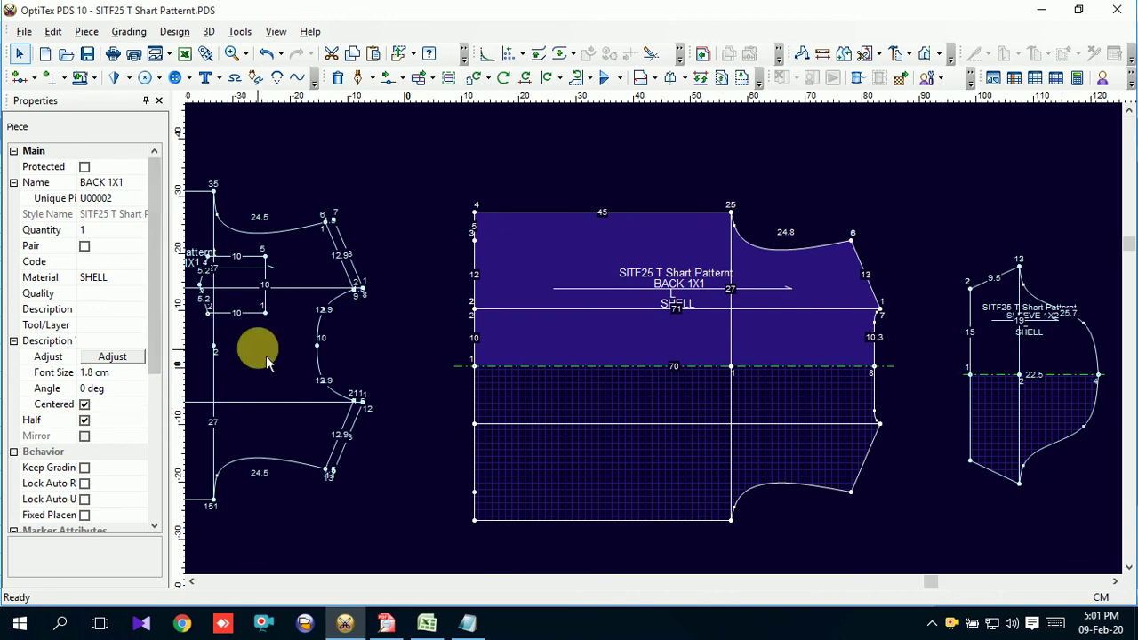
pyautogui.scroll(-1, 663, 353)
pyautogui.click(599, 364)
pyautogui.scroll(2, 613, 331)
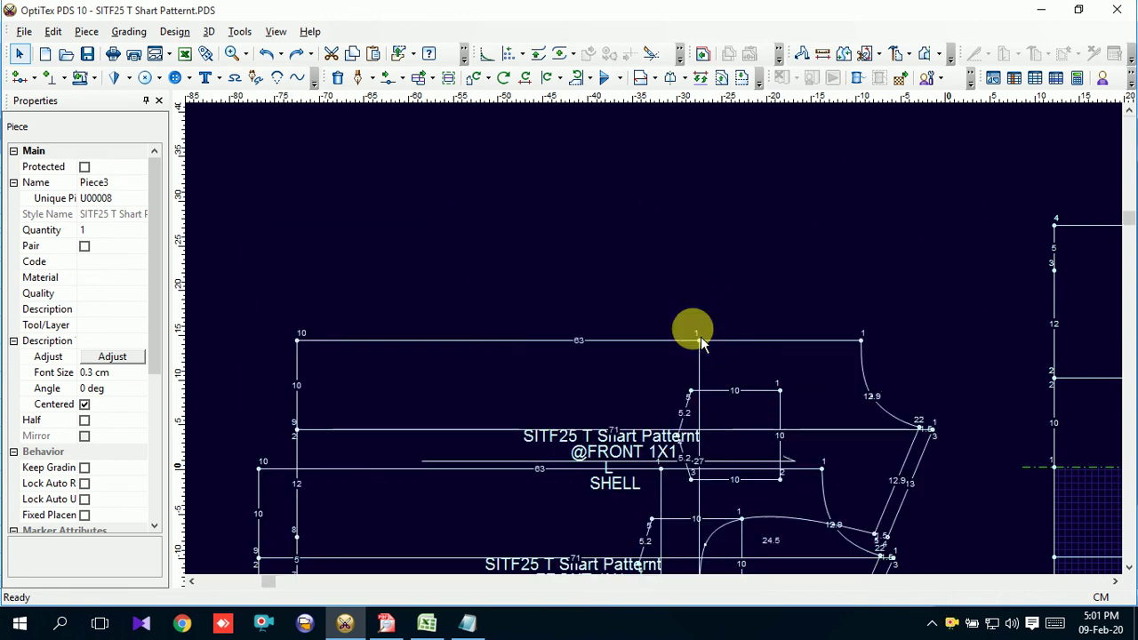
# Delete the pocket rectangle's corner points and lines inside FRONT 1X1 with Delete Point.
pyautogui.scroll(-2, 676, 373)
pyautogui.scroll(2, 658, 389)
pyautogui.click(640, 341)
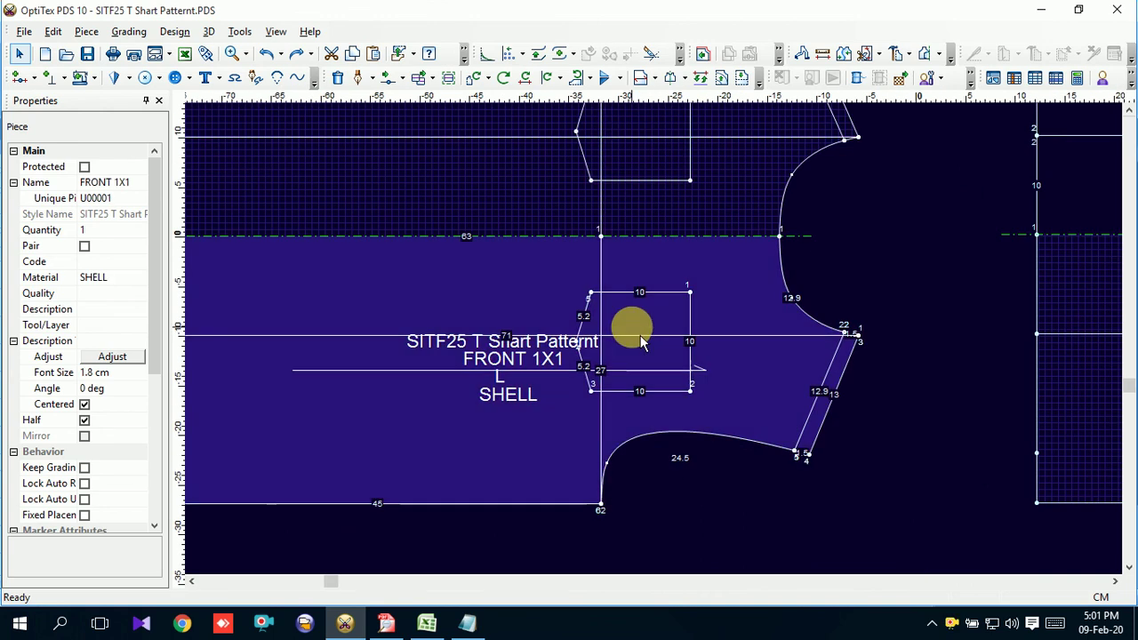
pyautogui.press('Delete')
pyautogui.click(590, 291)
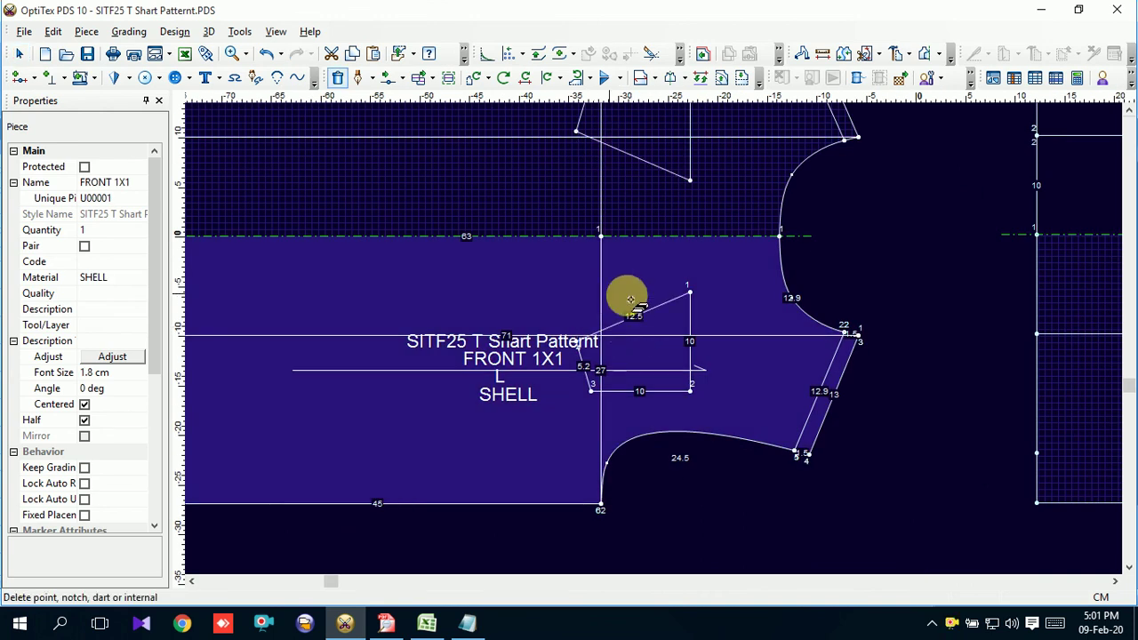
pyautogui.click(690, 294)
pyautogui.click(692, 390)
pyautogui.click(605, 390)
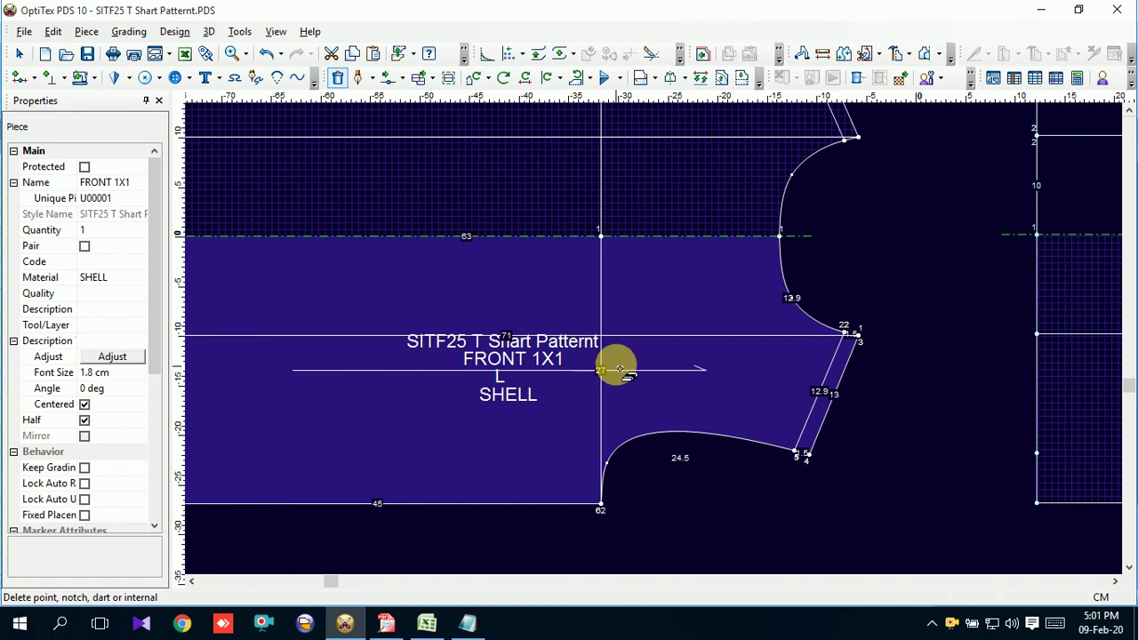
pyautogui.scroll(-2, 612, 390)
pyautogui.rightClick(786, 154)
pyautogui.click(803, 160)
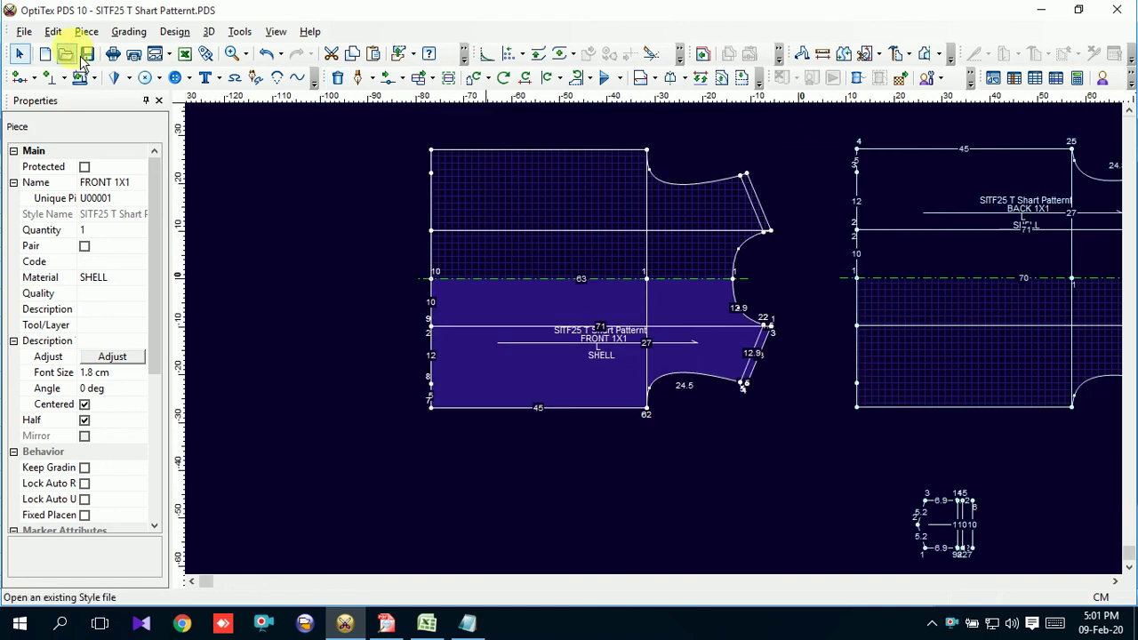
pyautogui.scroll(-1, 711, 272)
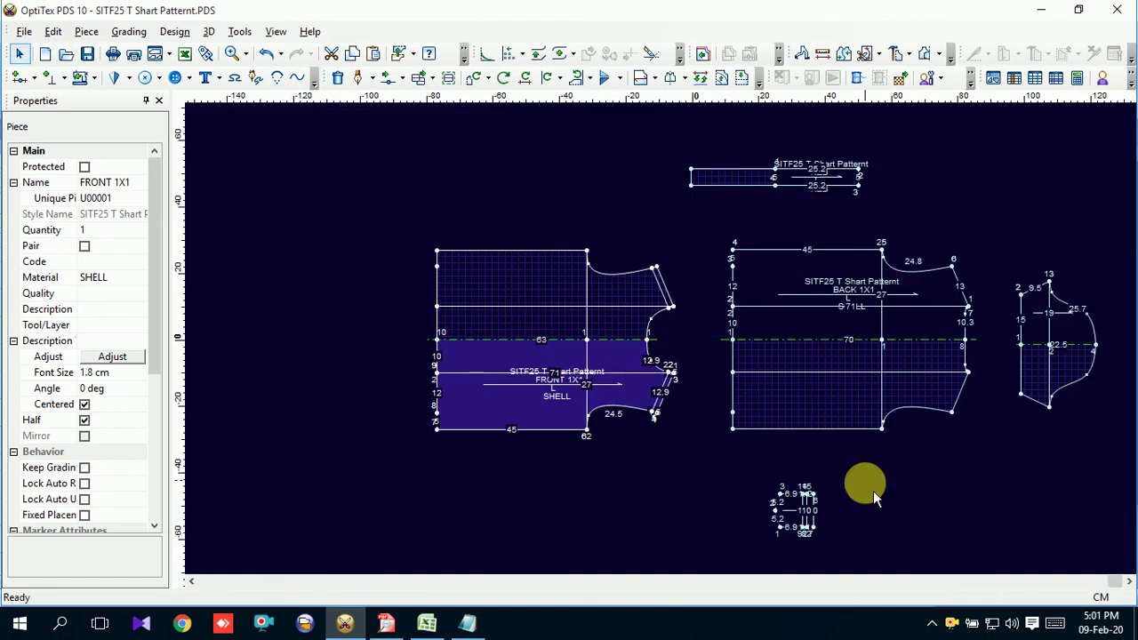
# Move the small pocket piece up to the right of the sleeve.
pyautogui.moveTo(799, 521); pyautogui.dragTo(791, 282)
pyautogui.scroll(-1, 1016, 447)
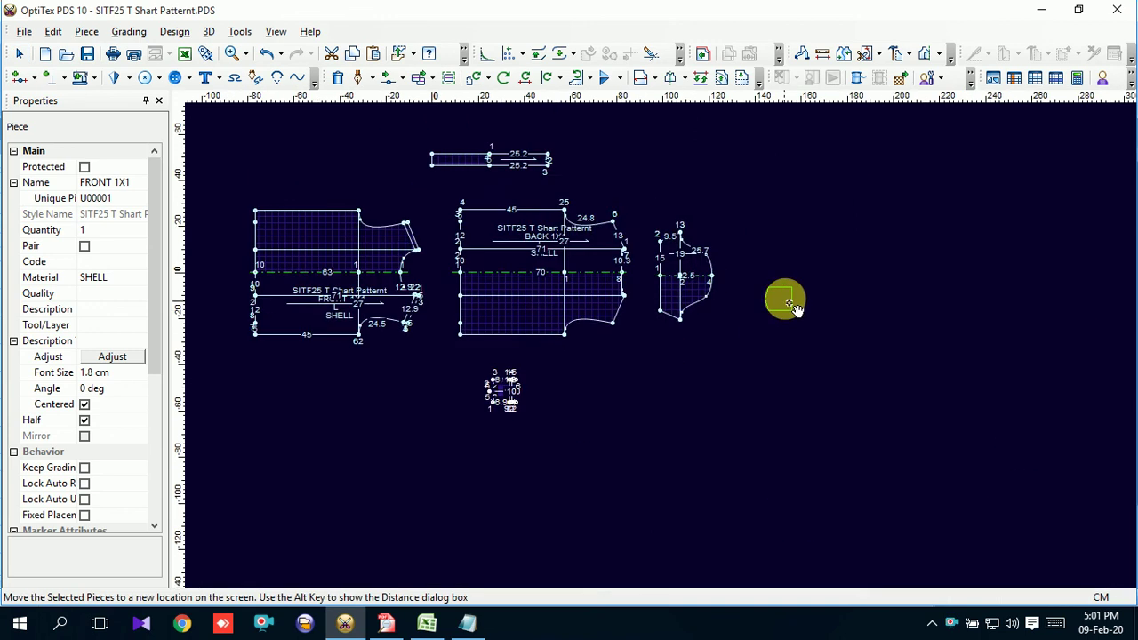
pyautogui.scroll(2, 792, 283)
pyautogui.scroll(2, 653, 325)
pyautogui.scroll(1, 653, 336)
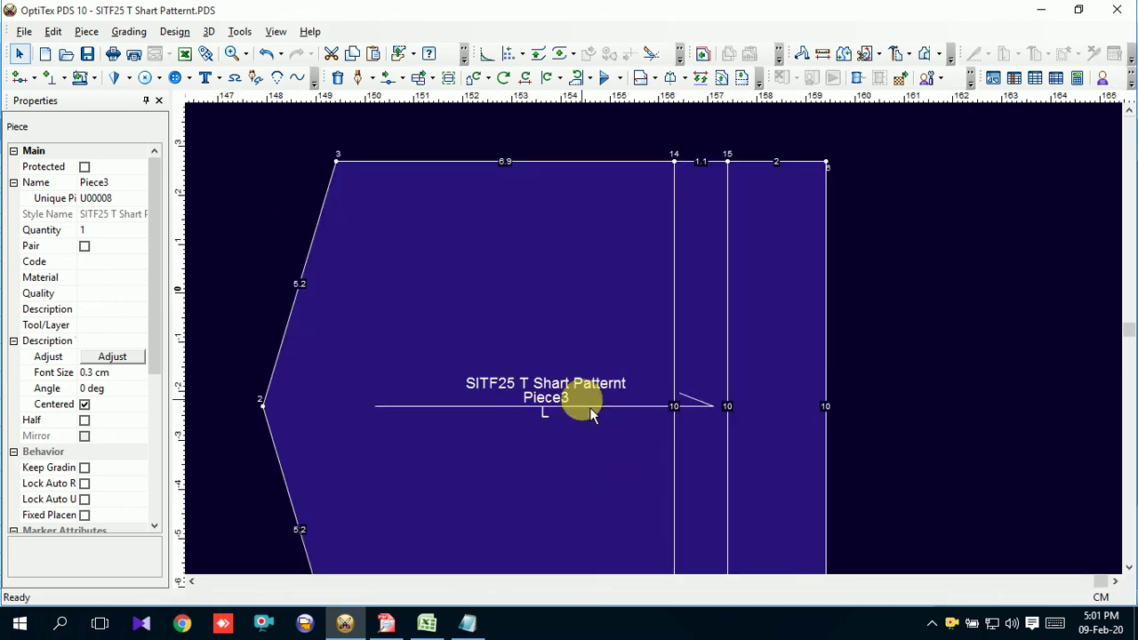
# Rename Piece3 to POCKET 1X1 and set its material to SHELL.
pyautogui.click(83, 184)
pyautogui.write('OCKET 1X1')
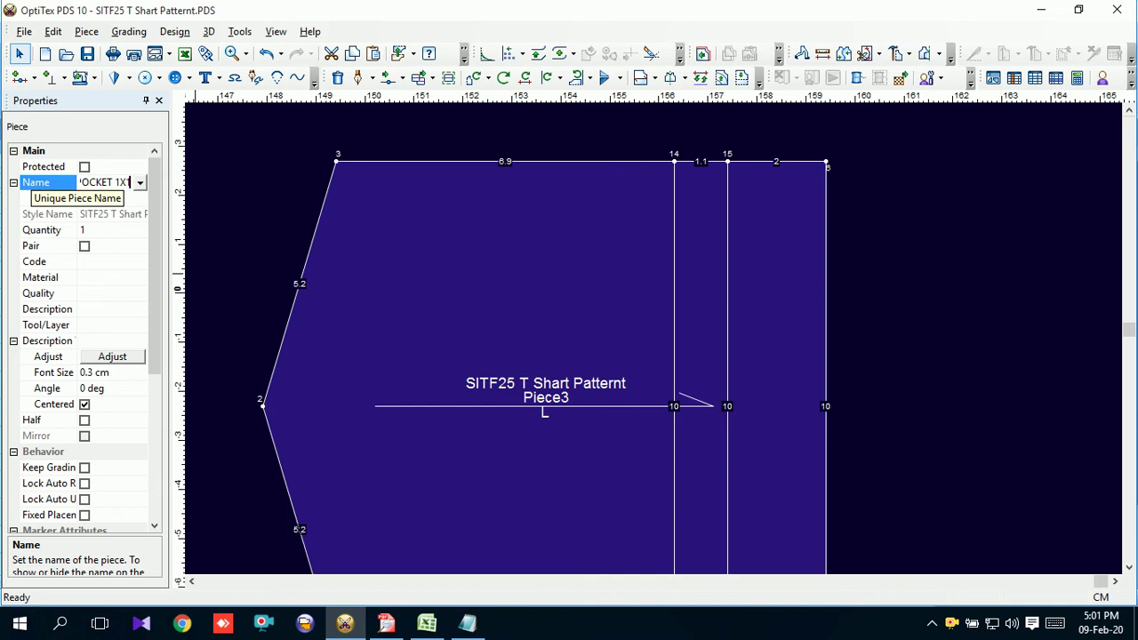
pyautogui.press('Return')
pyautogui.click(120, 276)
pyautogui.click(141, 279)
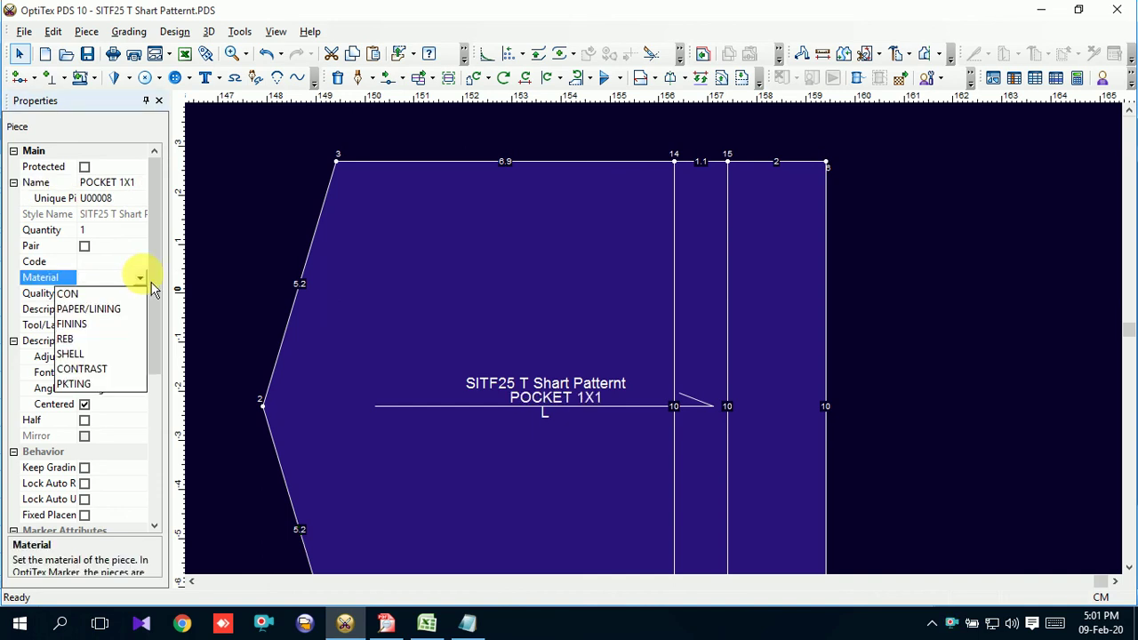
pyautogui.click(80, 354)
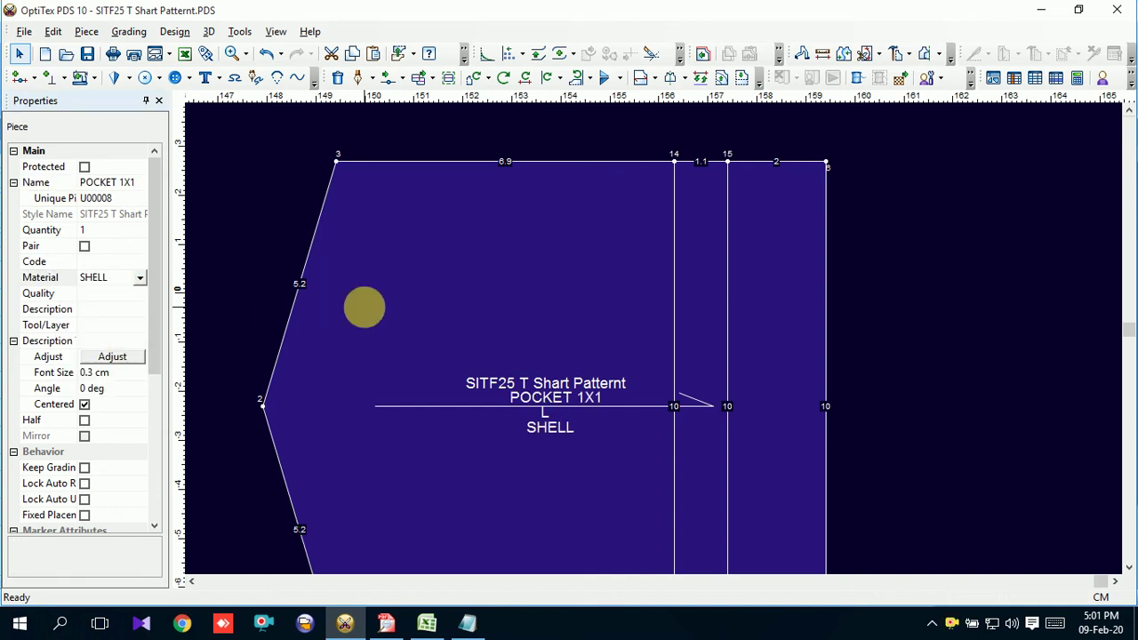
pyautogui.scroll(-5, 652, 338)
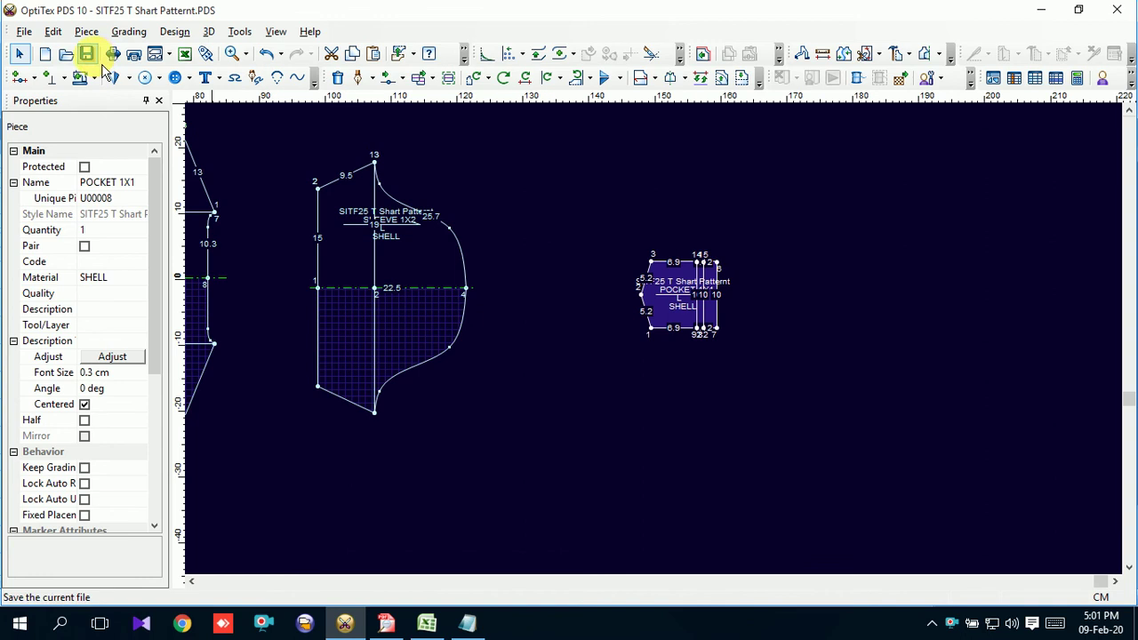
# Nudge the pocket piece closer beside the sleeve.
pyautogui.click(655, 346)
pyautogui.moveTo(758, 381); pyautogui.dragTo(692, 360)
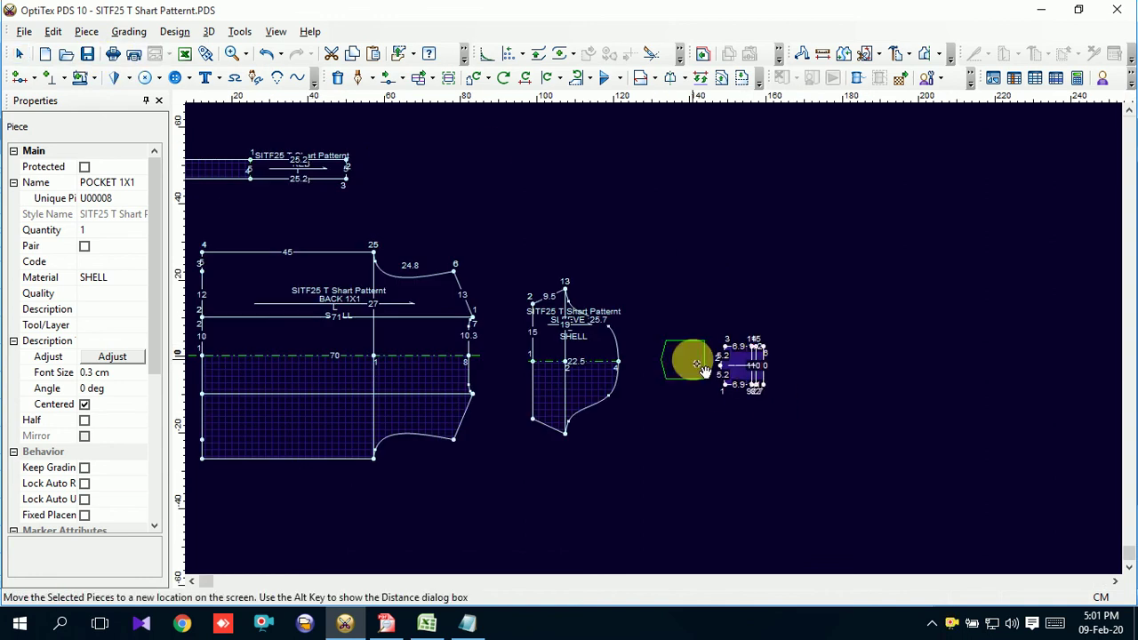
pyautogui.scroll(-2, 669, 354)
pyautogui.scroll(1, 668, 354)
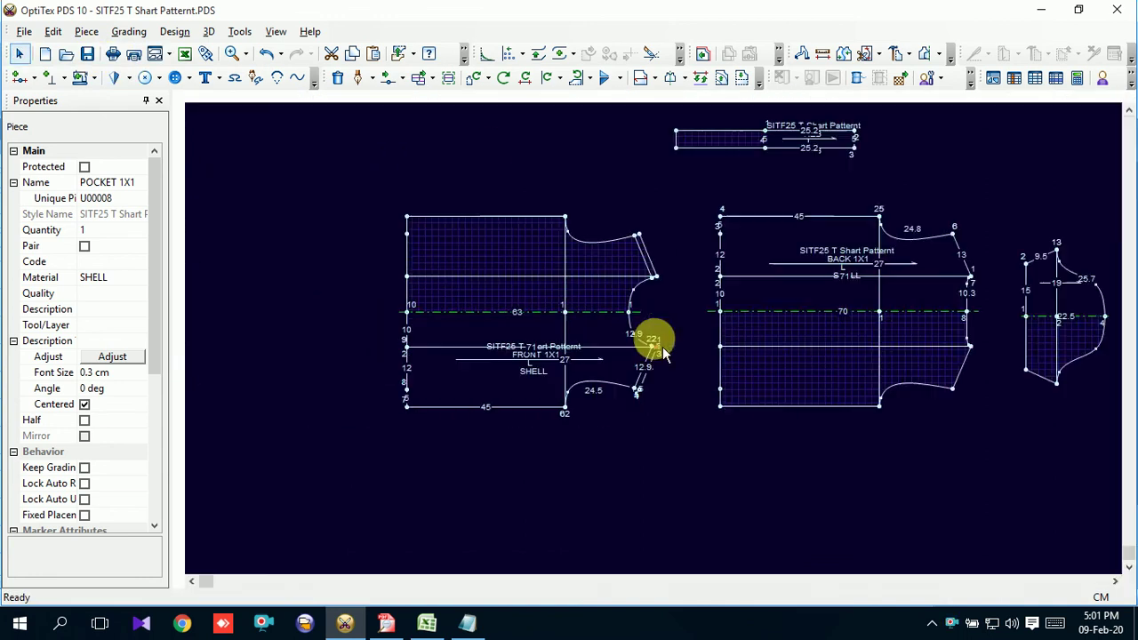
pyautogui.scroll(1, 652, 338)
# Flip FRONT 1X1 vertically about its fold line, then leave the pattern editor.
pyautogui.click(579, 216)
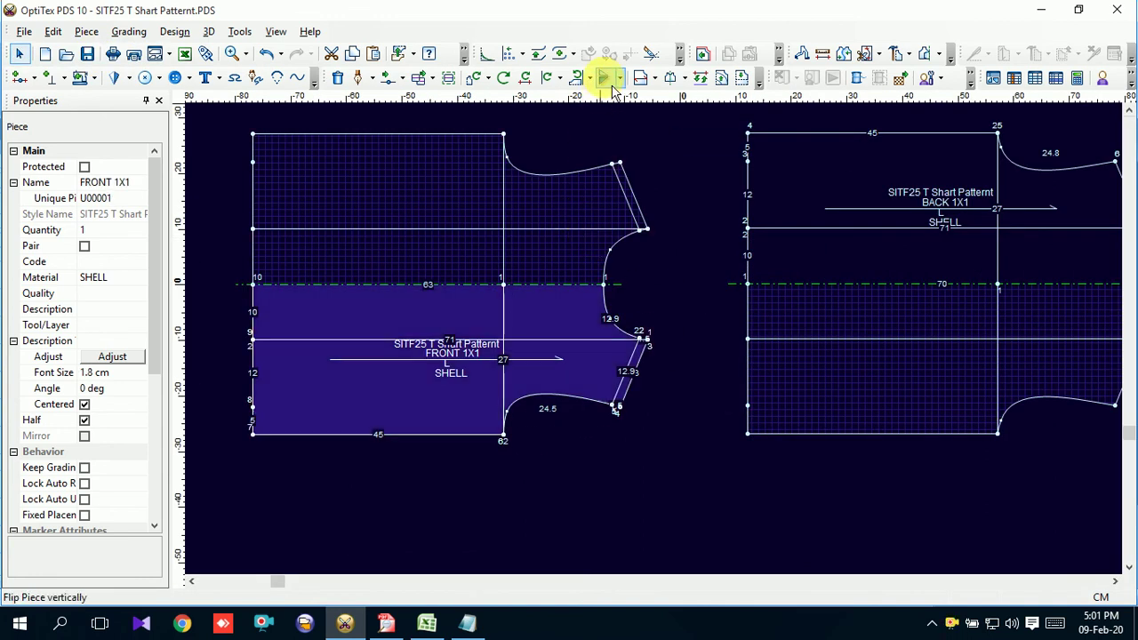
pyautogui.click(605, 78)
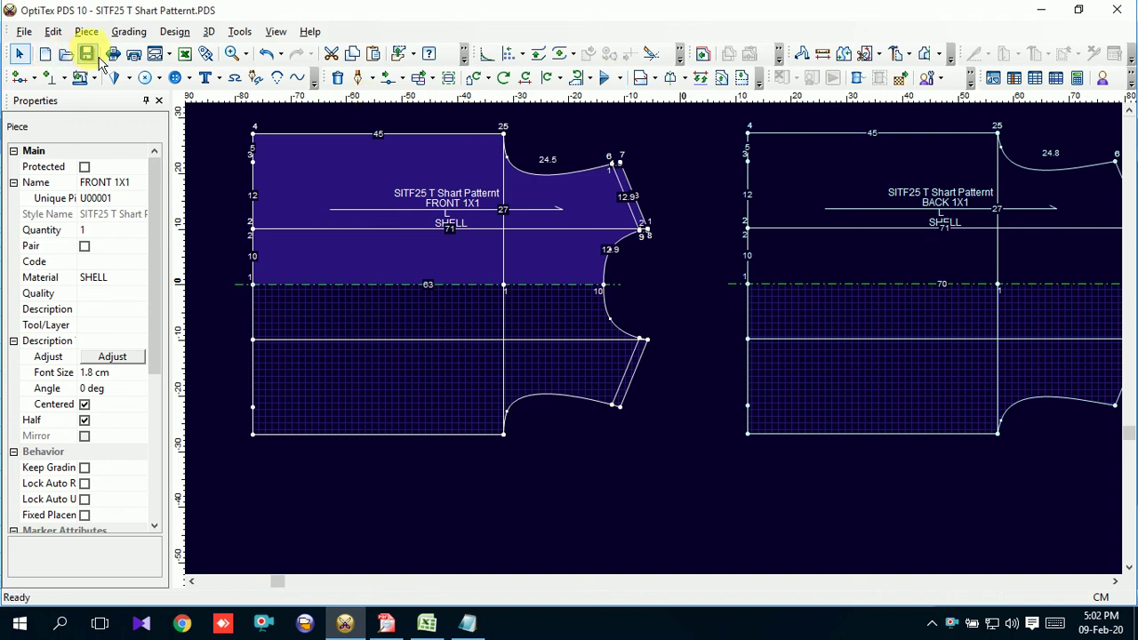
pyautogui.click(829, 194)
pyautogui.click(600, 213)
pyautogui.scroll(-2, 668, 353)
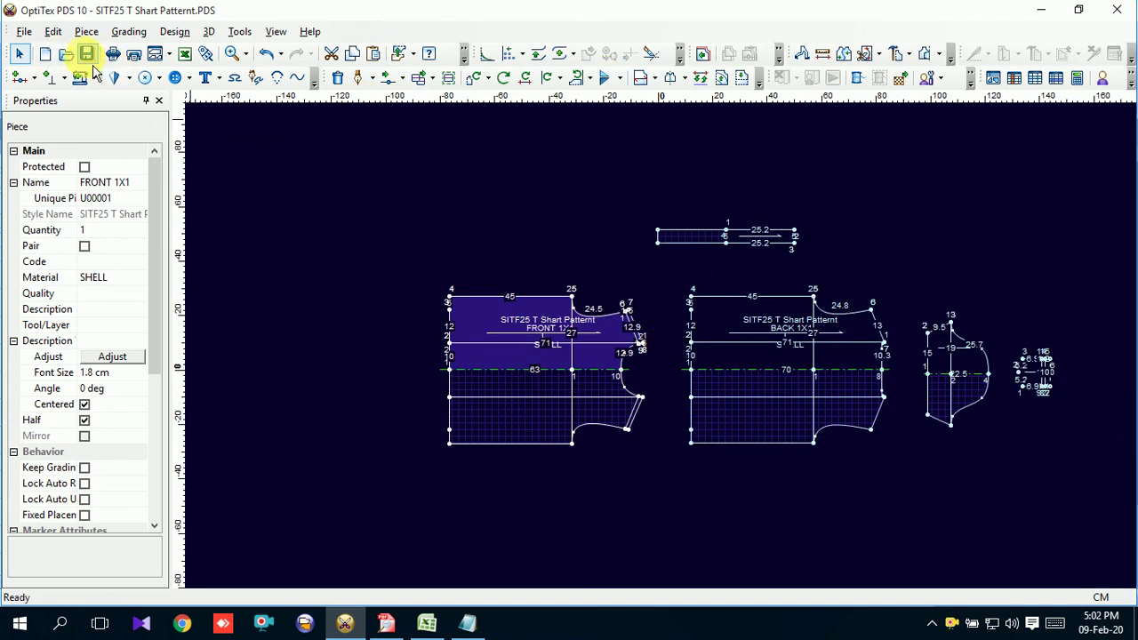
pyautogui.click(263, 626)
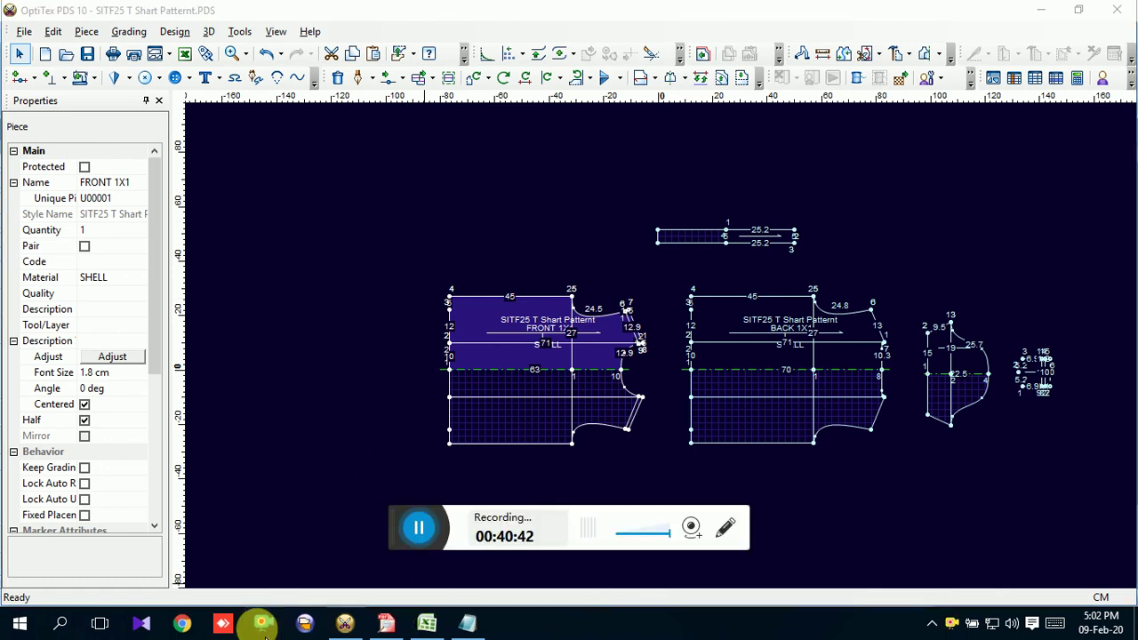